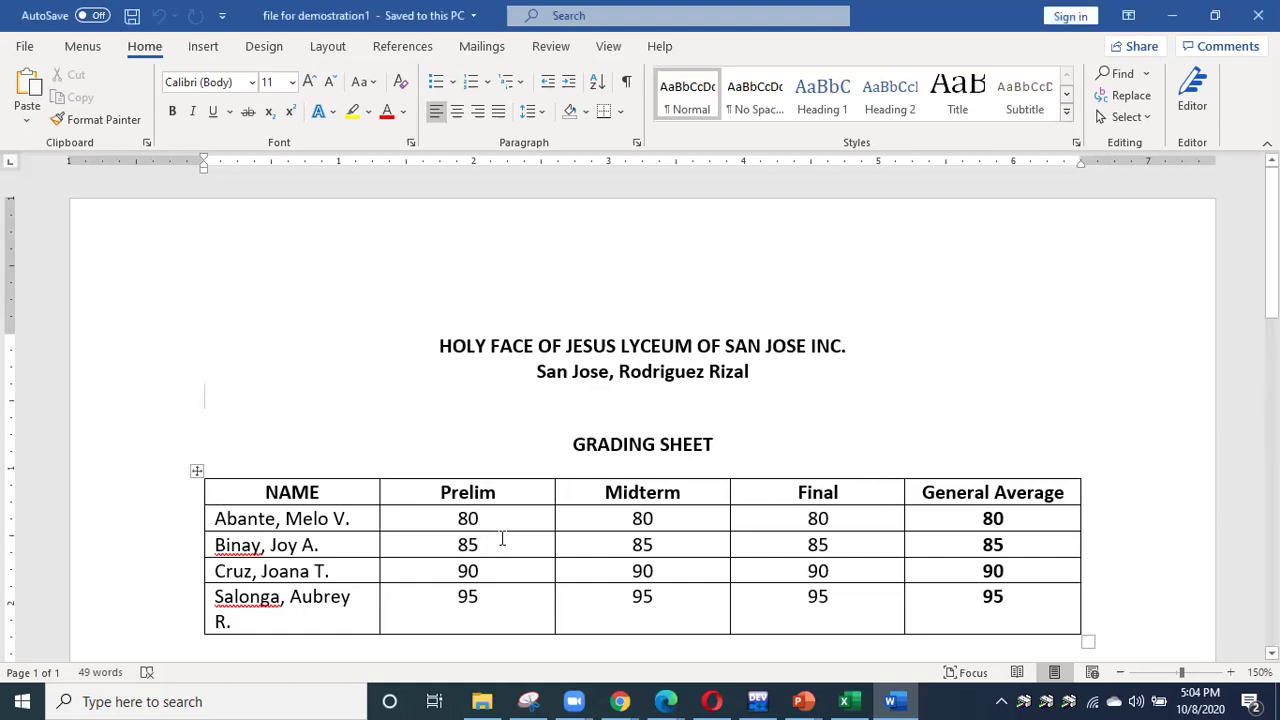
Widen the NAME column of the grading sheet table so that the longest student name fits on one line.
{"action": "left_click", "coordinate": [630, 545]}
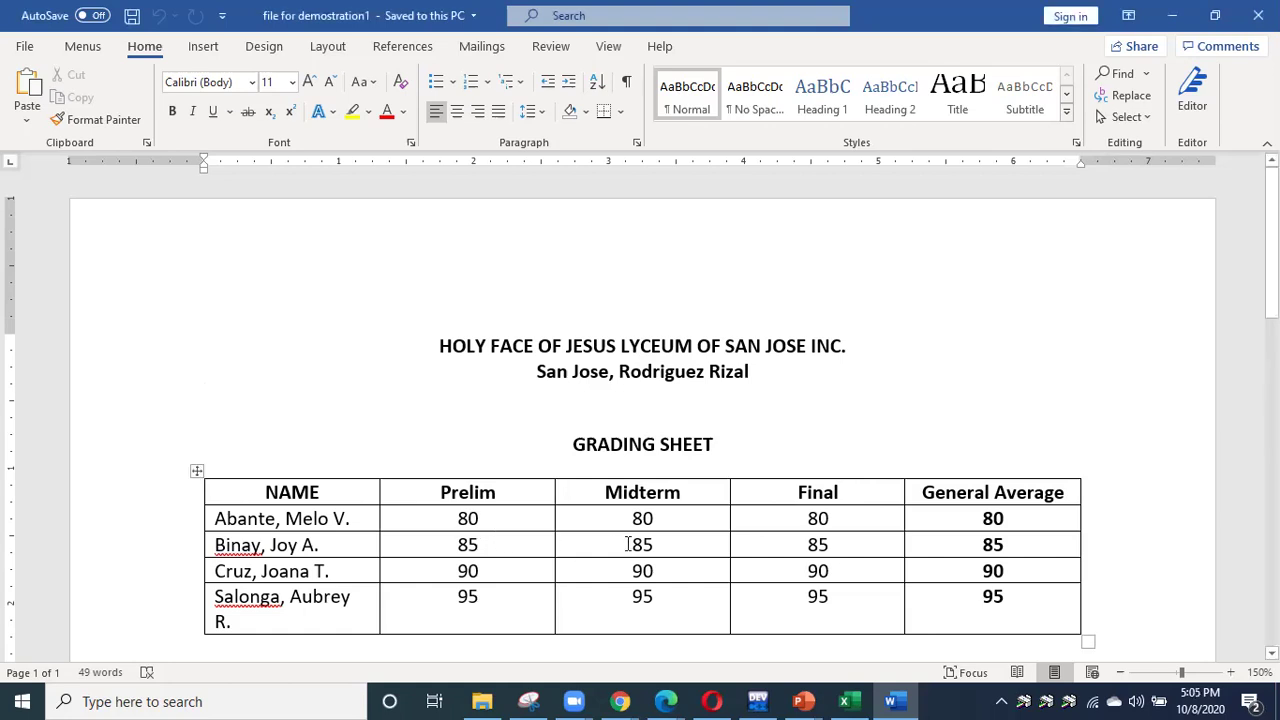
{"action": "left_click", "coordinate": [554, 551]}
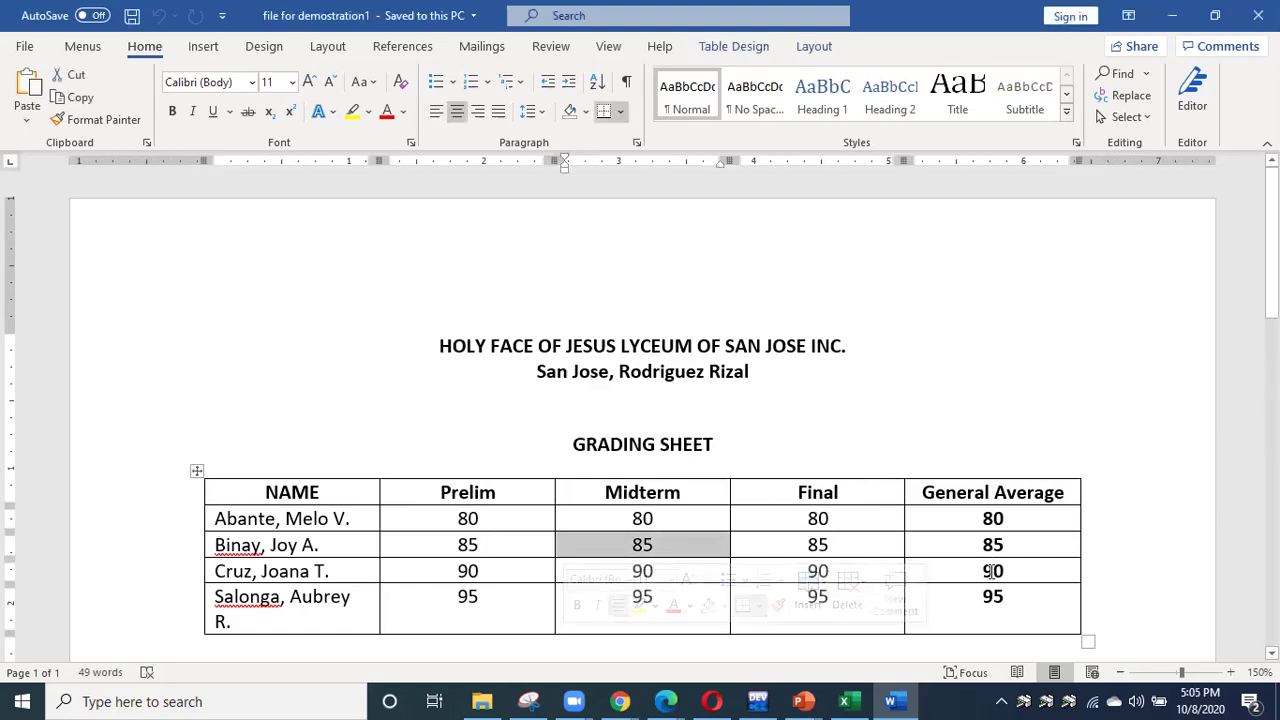
{"action": "left_click", "coordinate": [903, 628]}
{"action": "type", "text": "95"}
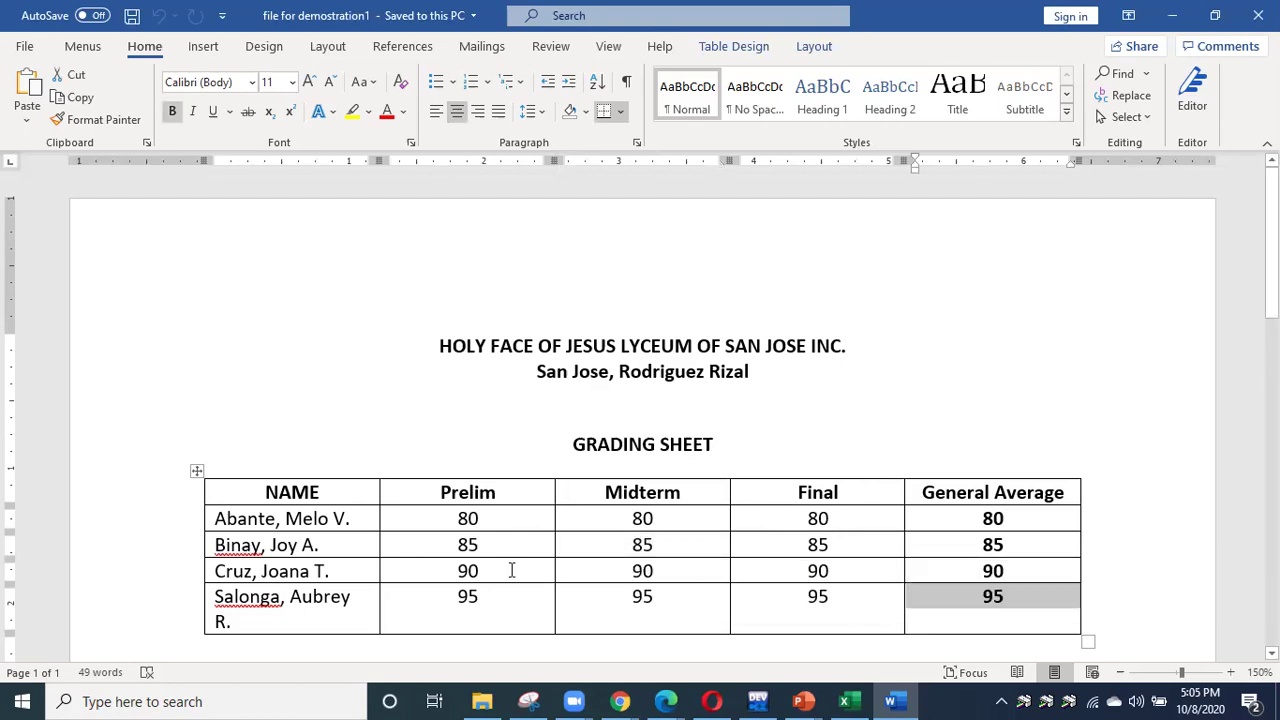
{"action": "left_click_drag", "start_coordinate": [377, 540], "coordinate": [397, 540]}
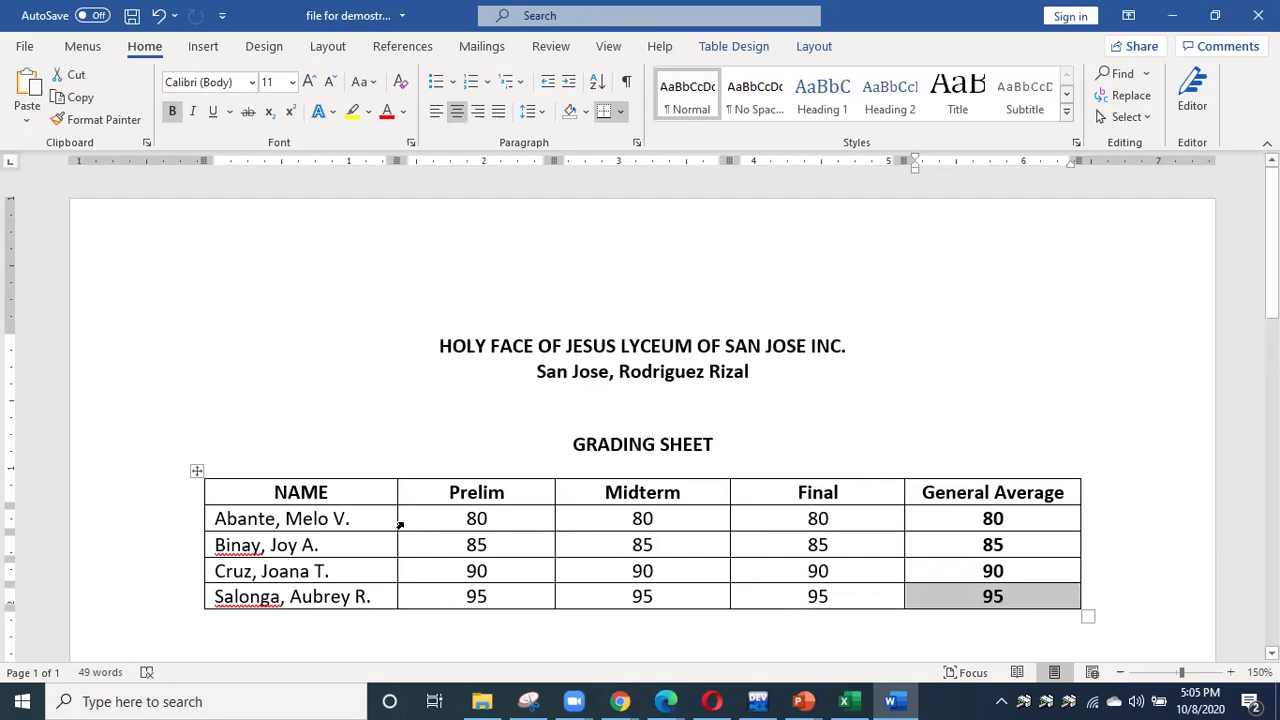
Examine the grading sheet table's cells, its column headings from NAME to General Average, and its student name rows.
{"action": "left_click", "coordinate": [399, 524]}
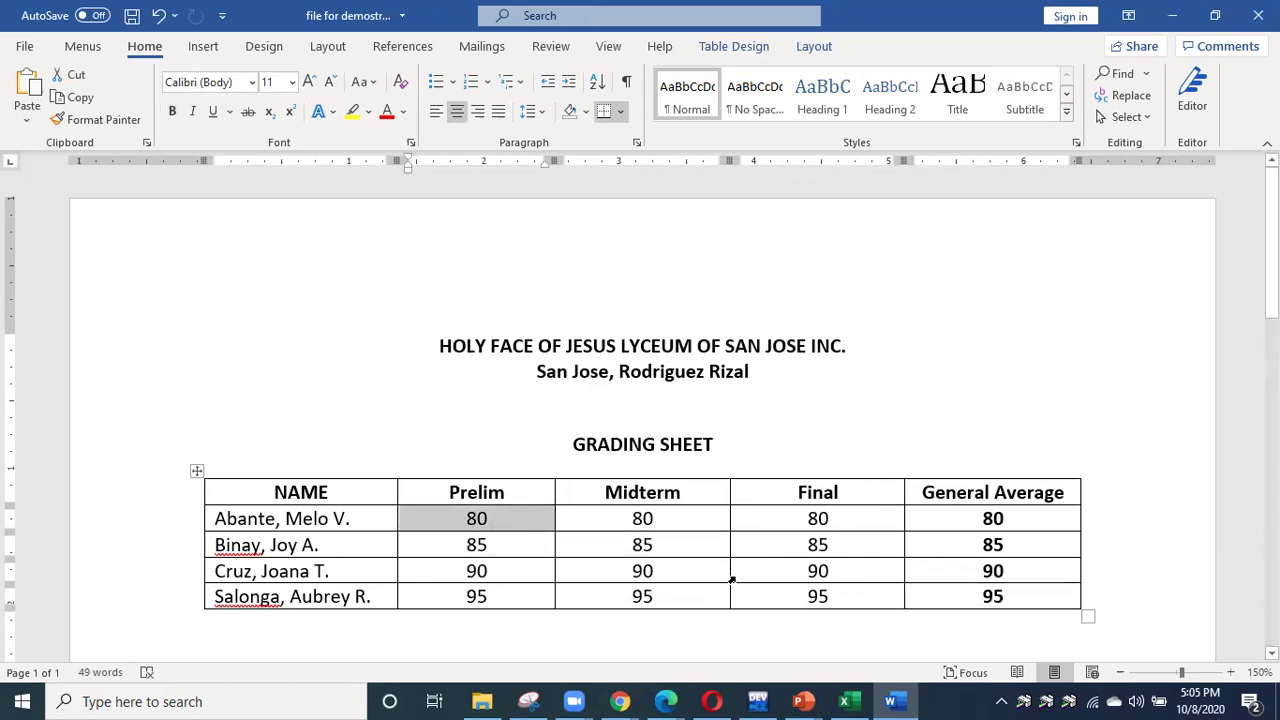
{"action": "left_click", "coordinate": [735, 579]}
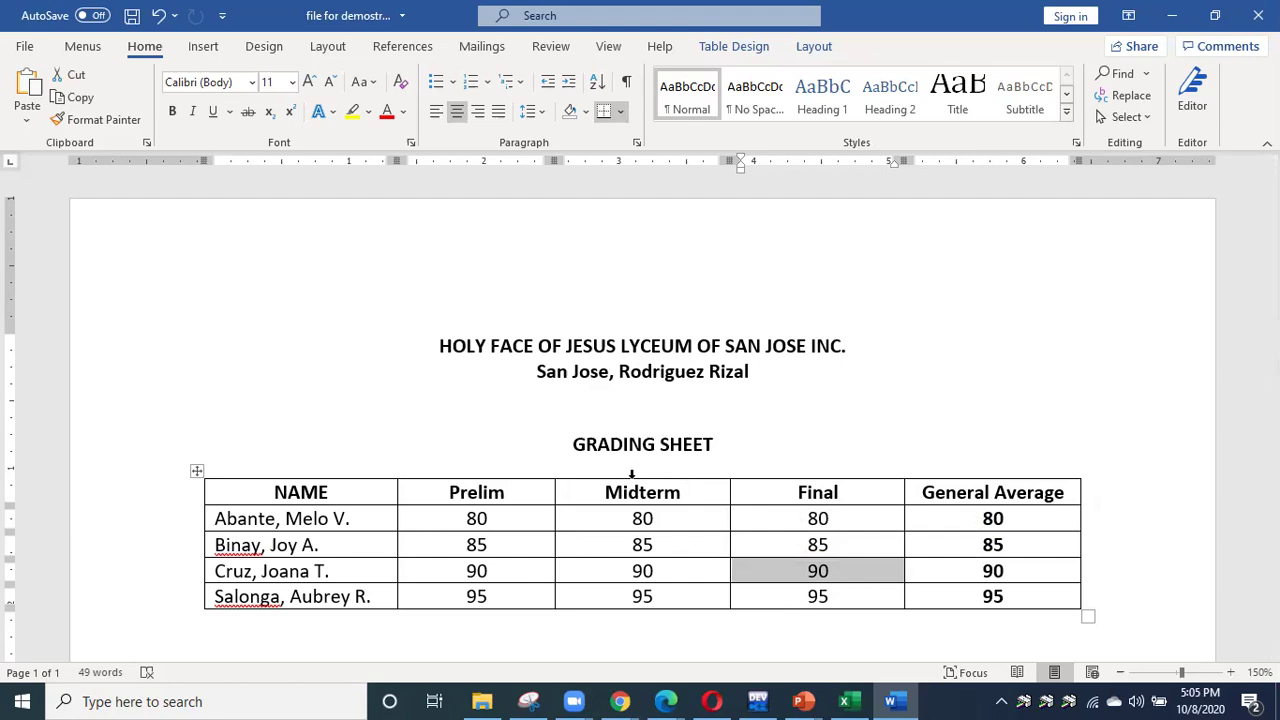
{"action": "left_click", "coordinate": [279, 490]}
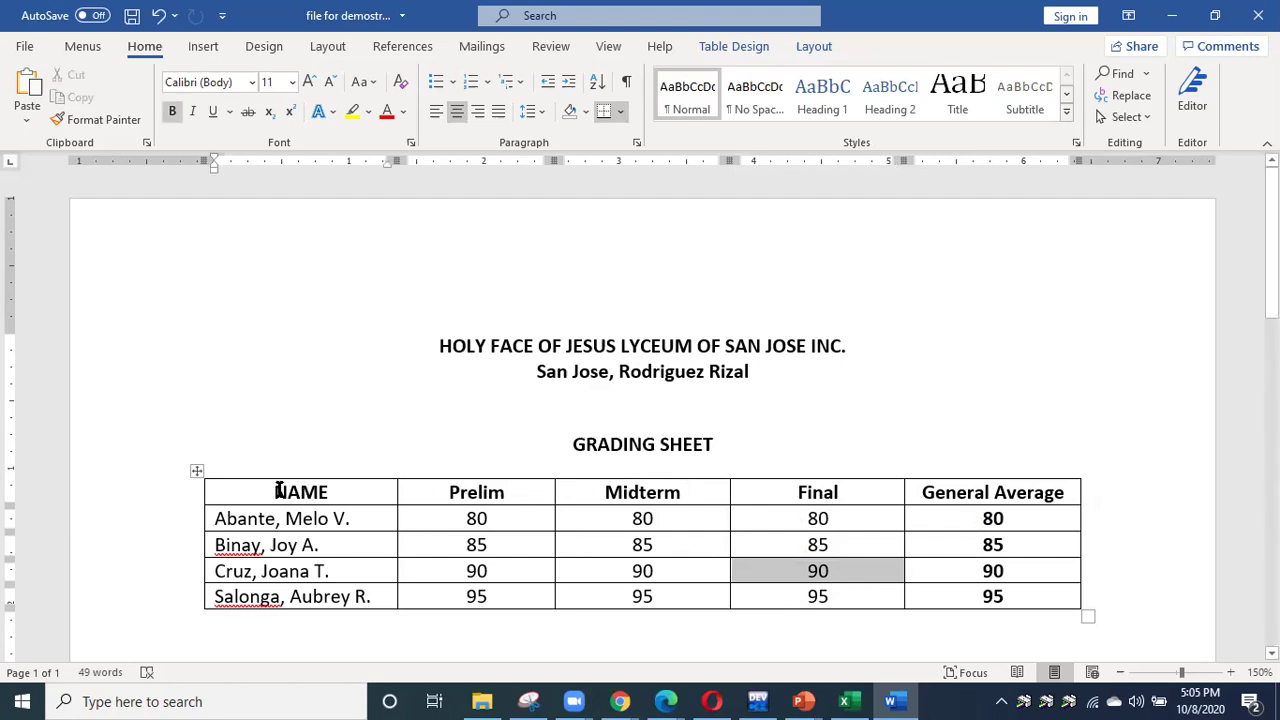
{"action": "left_click", "coordinate": [440, 492]}
{"action": "left_click", "coordinate": [658, 492]}
{"action": "left_click", "coordinate": [807, 491]}
{"action": "left_click", "coordinate": [975, 491]}
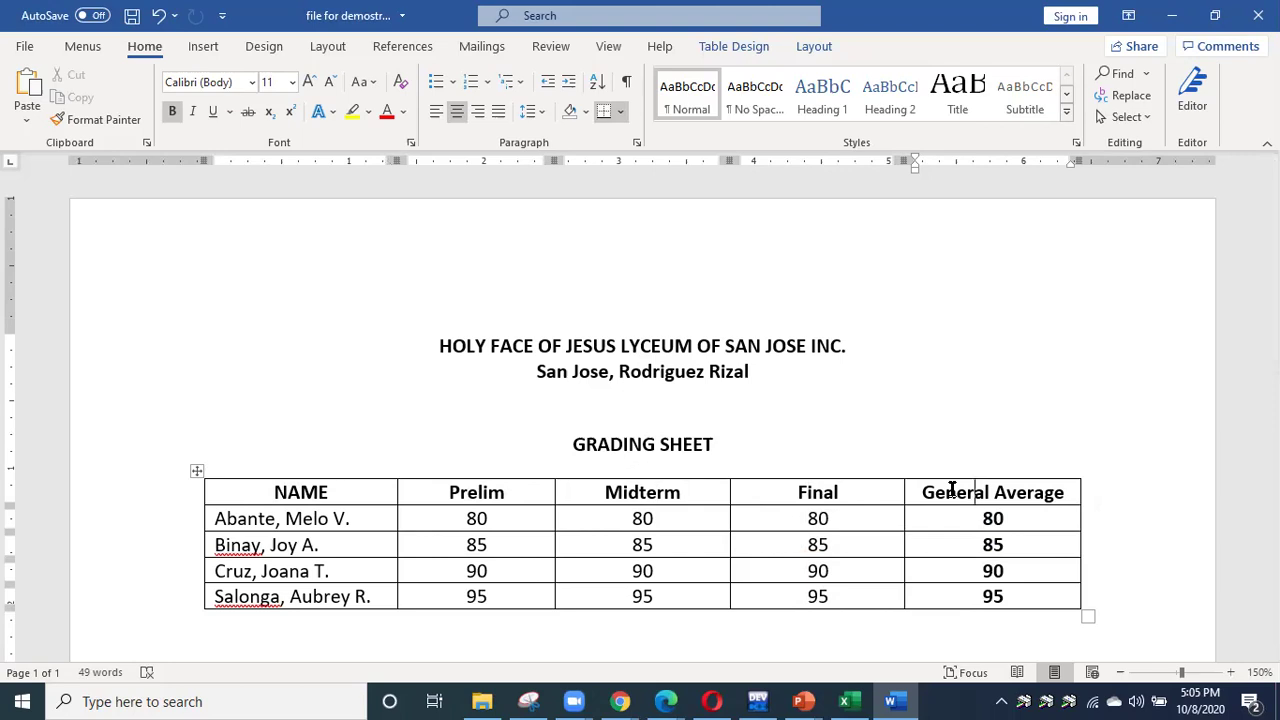
{"action": "left_click", "coordinate": [287, 520]}
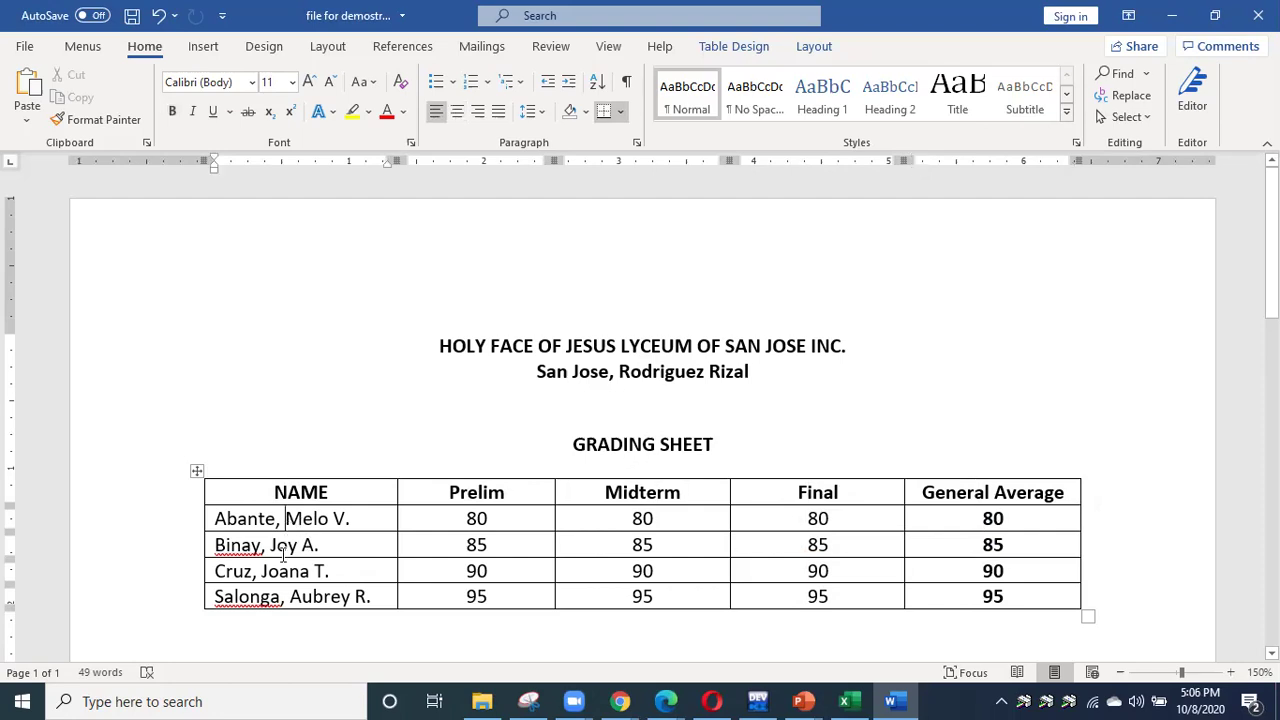
{"action": "left_click", "coordinate": [279, 548]}
{"action": "left_click", "coordinate": [285, 597]}
{"action": "mouse_move", "coordinate": [205, 540]}
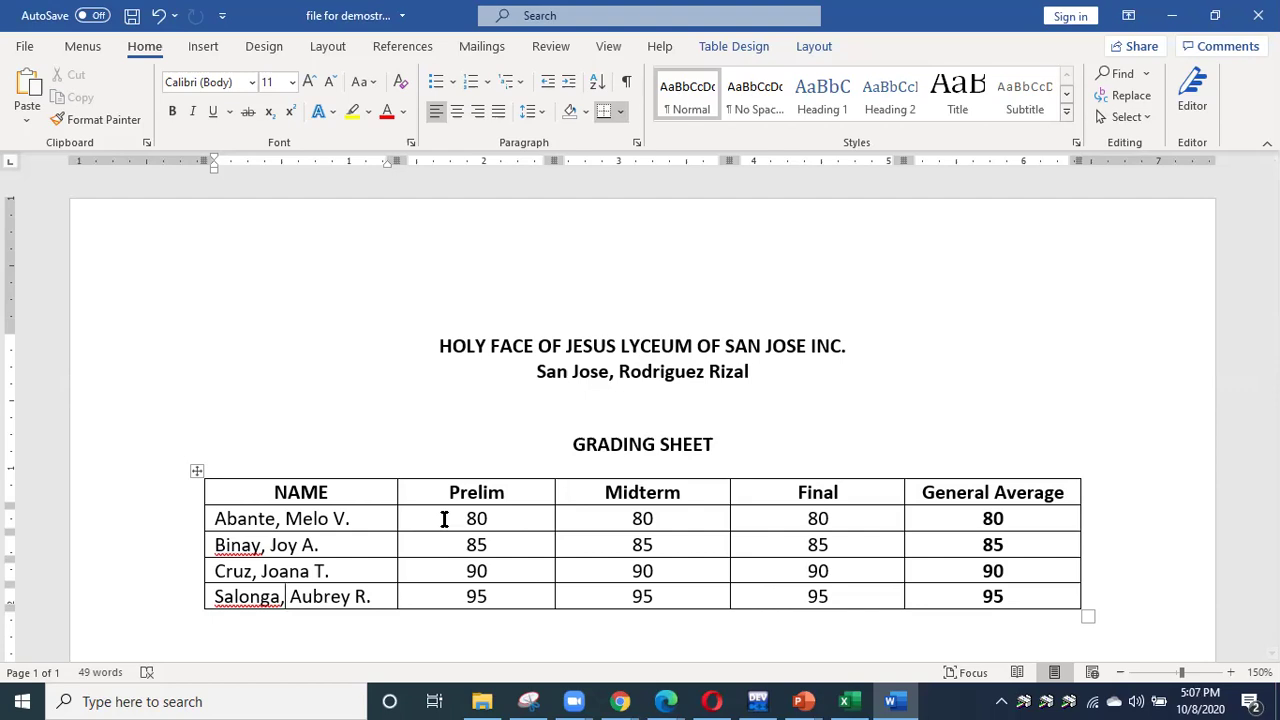
{"action": "left_click", "coordinate": [203, 47]}
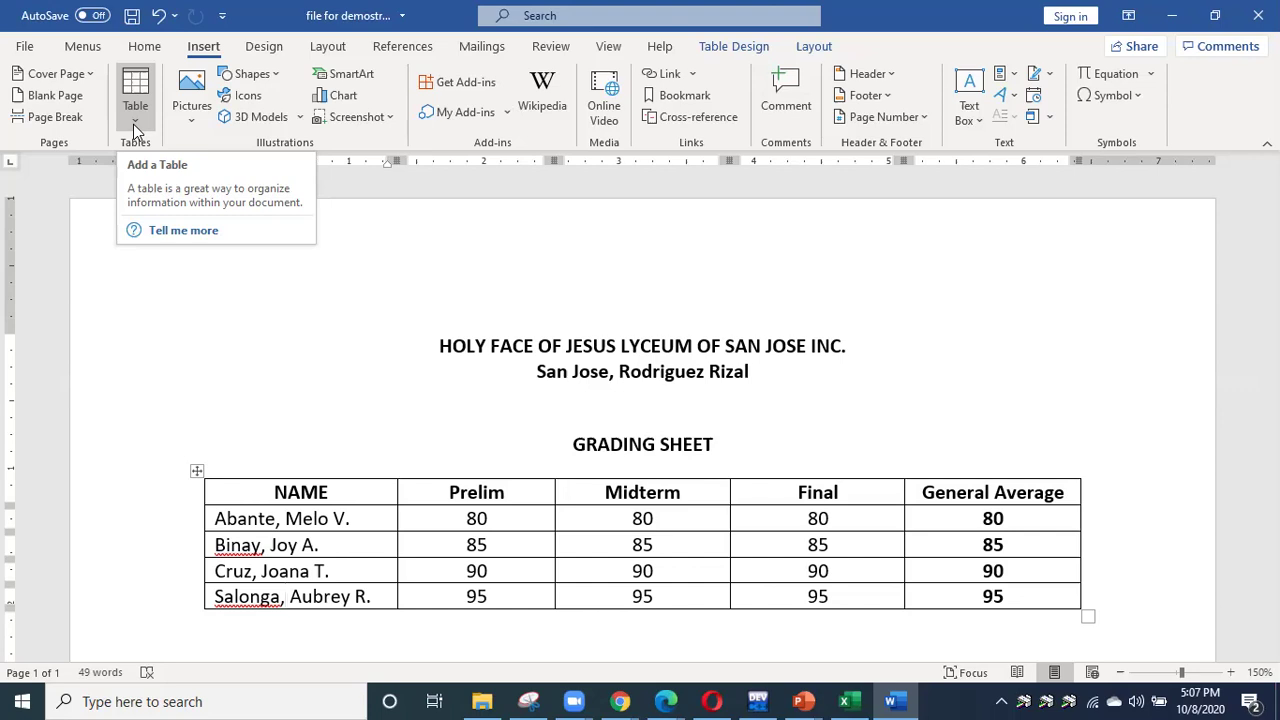
{"action": "left_click", "coordinate": [134, 124]}
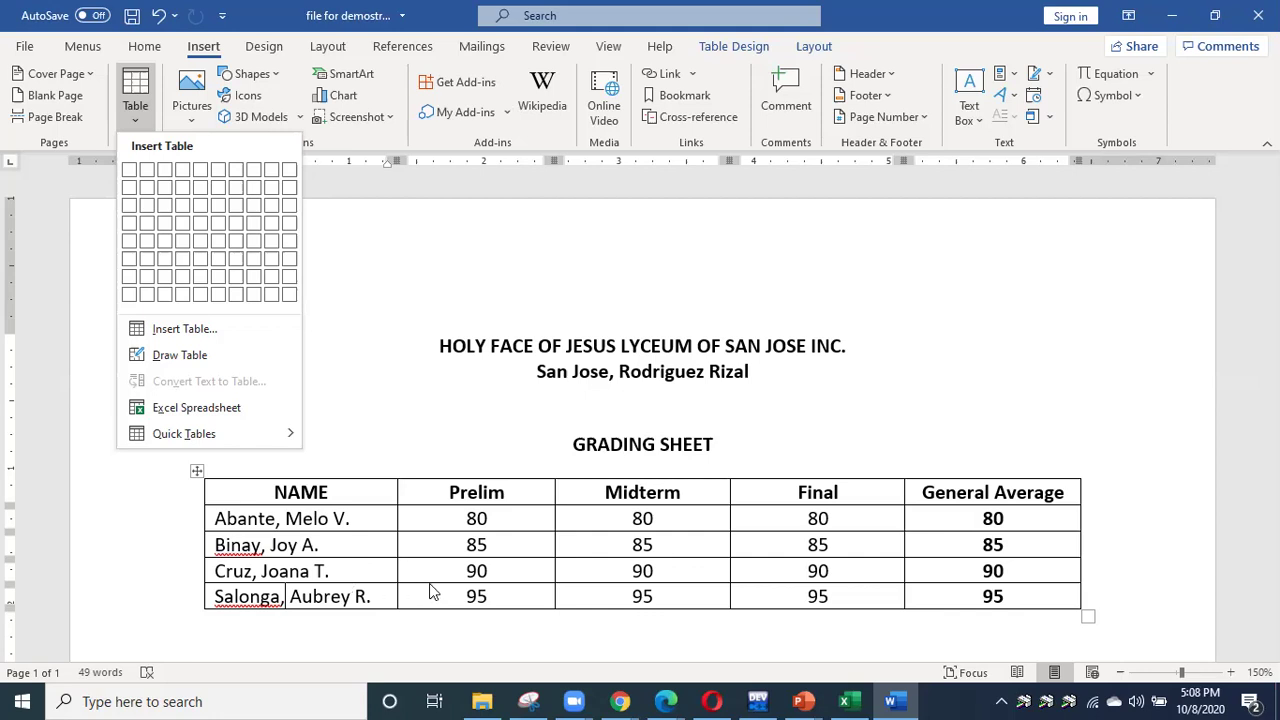
{"action": "scroll", "coordinate": [365, 638], "scroll_direction": "down", "scroll_amount": 1}
{"action": "left_click", "coordinate": [360, 600]}
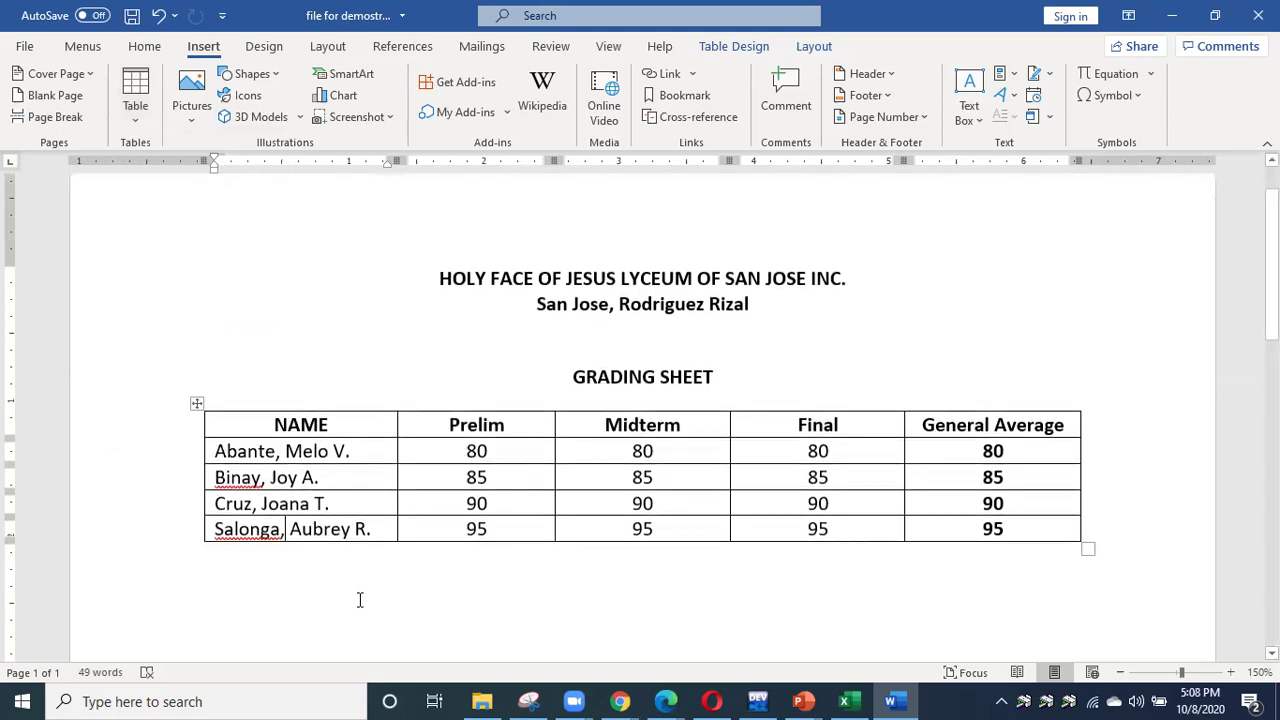
Add two blank lines below the grading sheet table.
{"action": "left_click", "coordinate": [360, 598]}
{"action": "key", "text": "Return"}
{"action": "key", "text": "Return"}
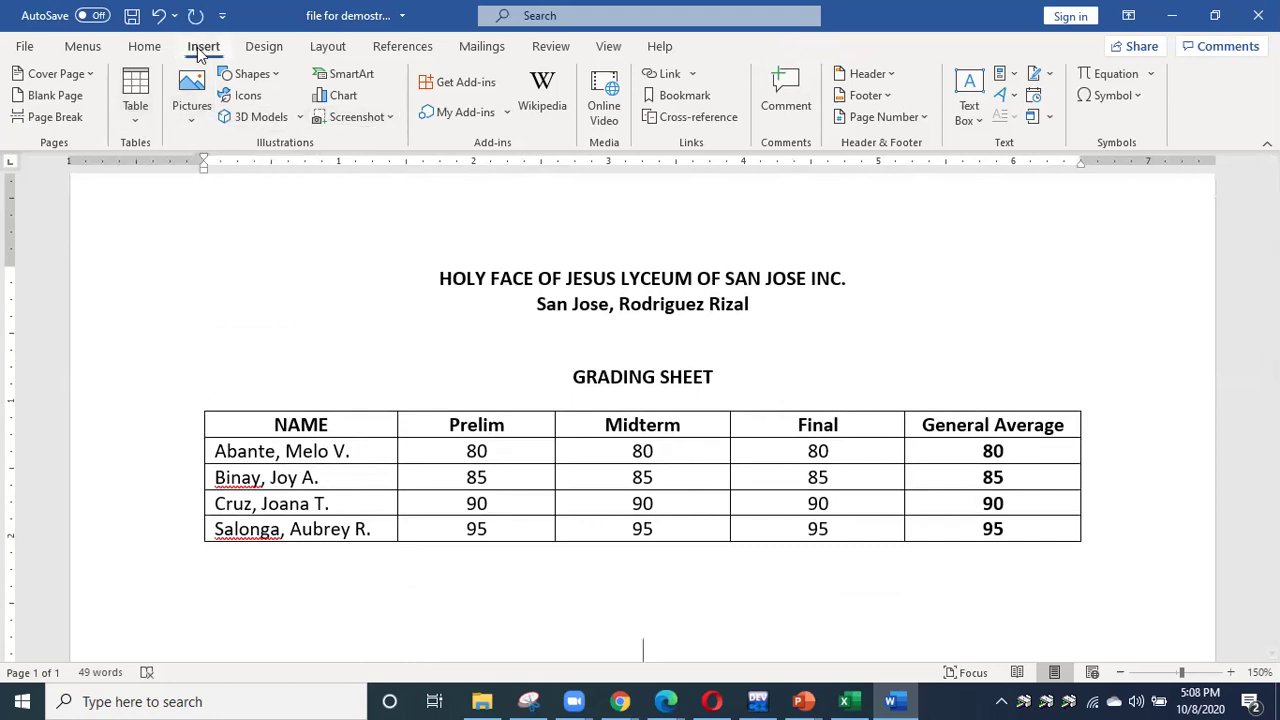
Insert a table with 4 columns and 8 rows below the grading sheet table.
{"action": "left_click", "coordinate": [133, 111]}
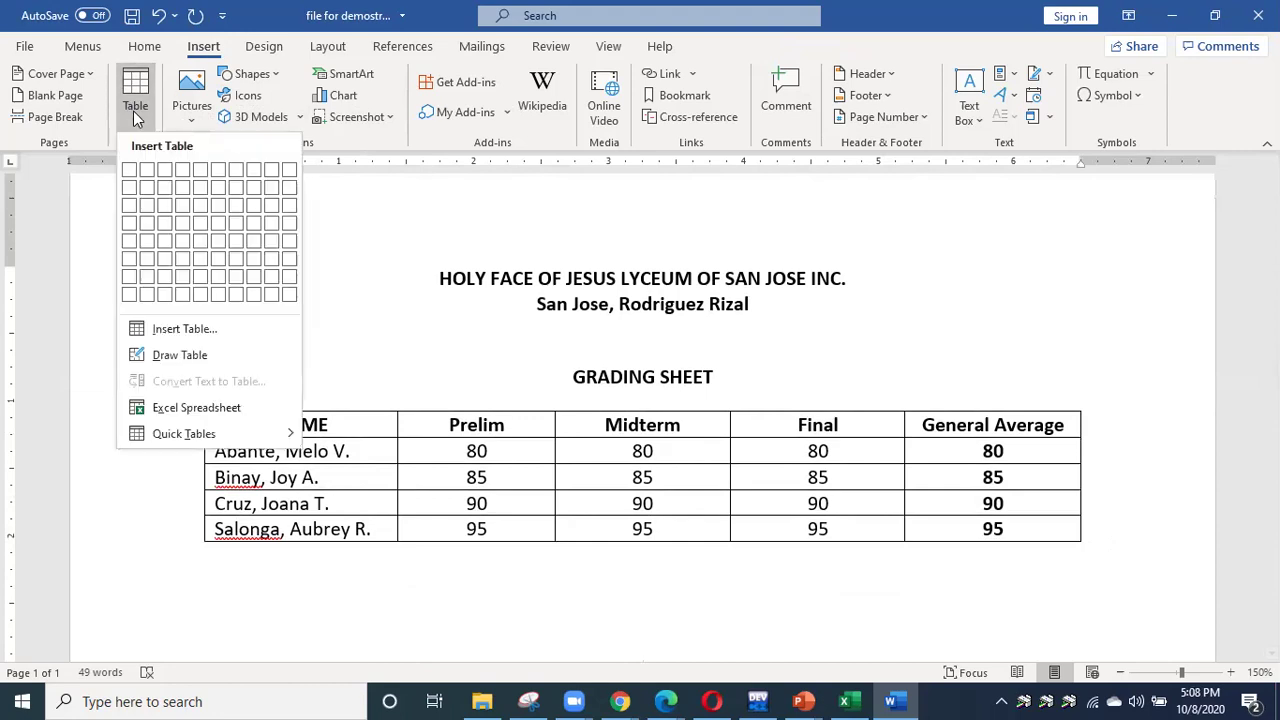
{"action": "left_click", "coordinate": [183, 330]}
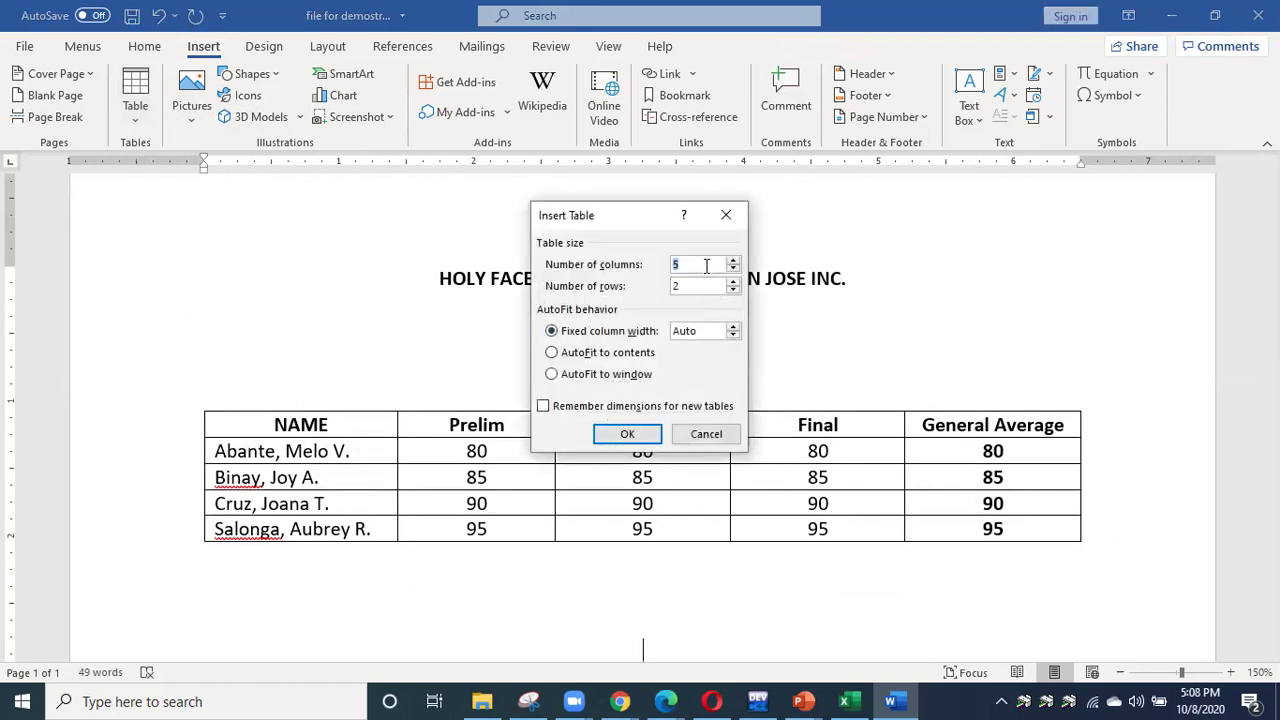
{"action": "type", "text": "4"}
{"action": "left_click", "coordinate": [699, 286]}
{"action": "key", "text": "BackSpace"}
{"action": "type", "text": "8"}
{"action": "left_click", "coordinate": [627, 433]}
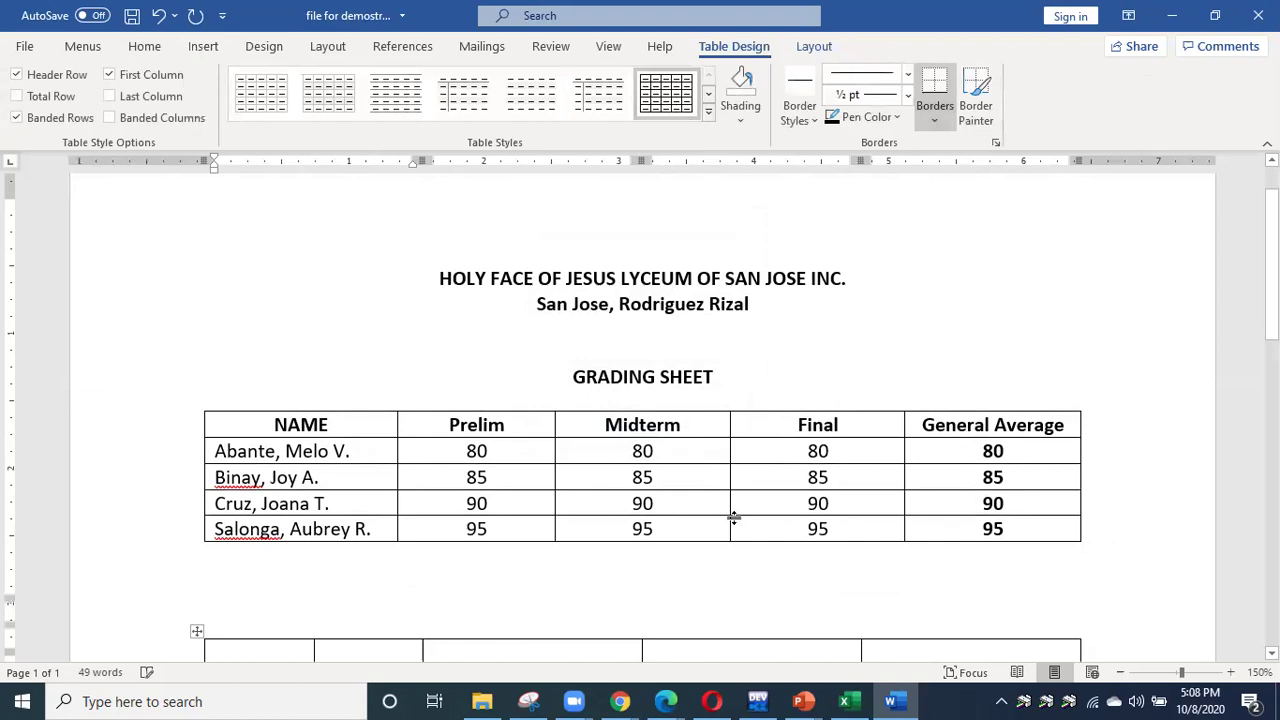
Highlight each of the new table's four columns one after another to examine its column layout.
{"action": "scroll", "coordinate": [620, 477], "scroll_direction": "down", "scroll_amount": 4}
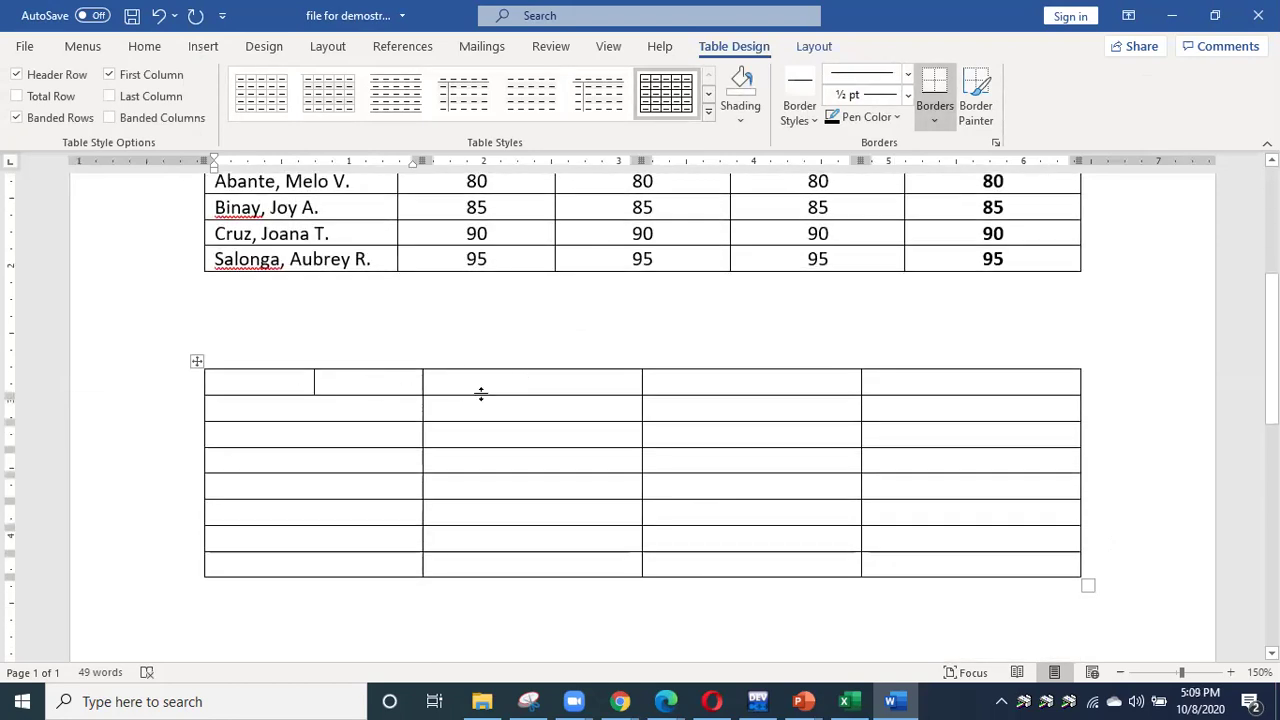
{"action": "left_click", "coordinate": [500, 366]}
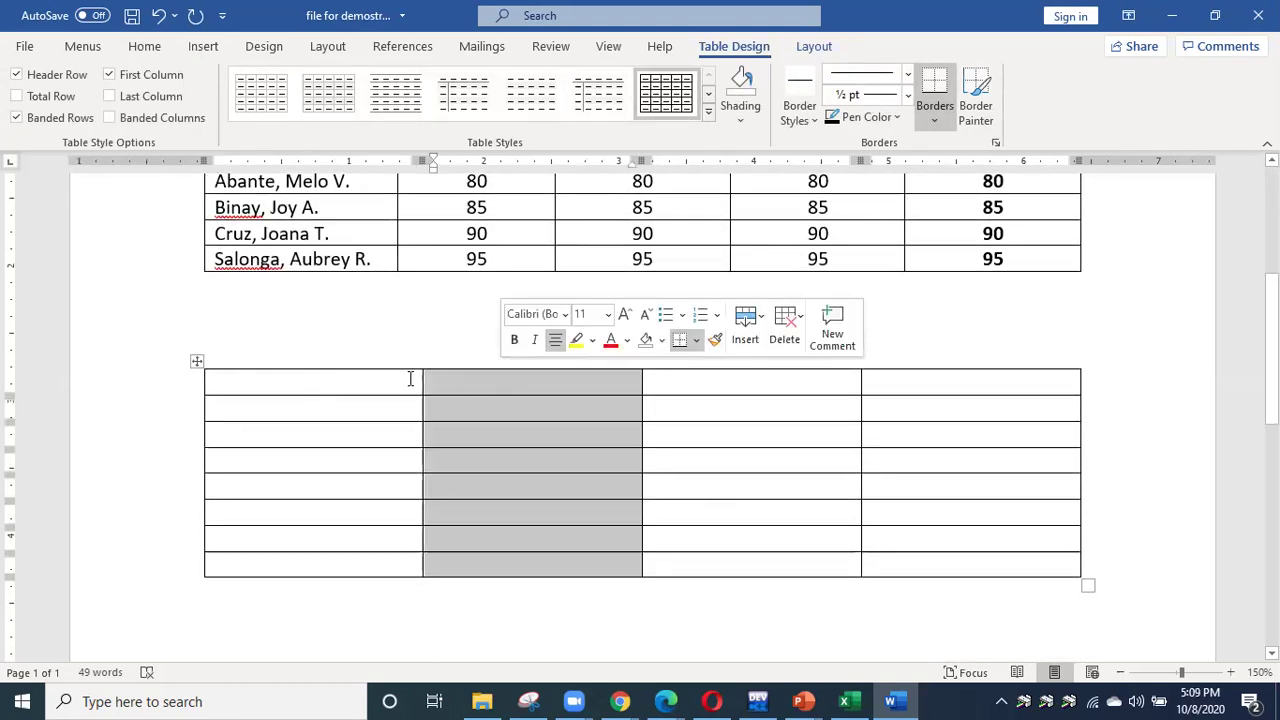
{"action": "left_click", "coordinate": [337, 360]}
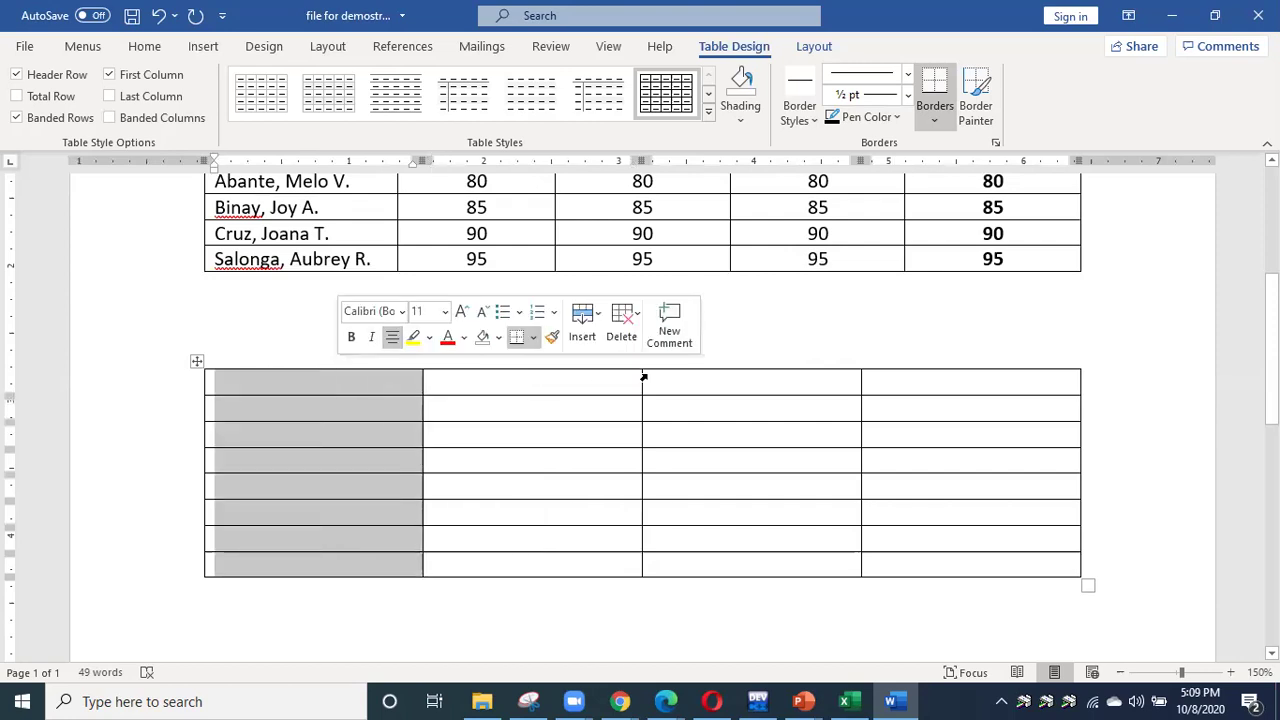
{"action": "left_click", "coordinate": [733, 365]}
{"action": "left_click", "coordinate": [952, 365]}
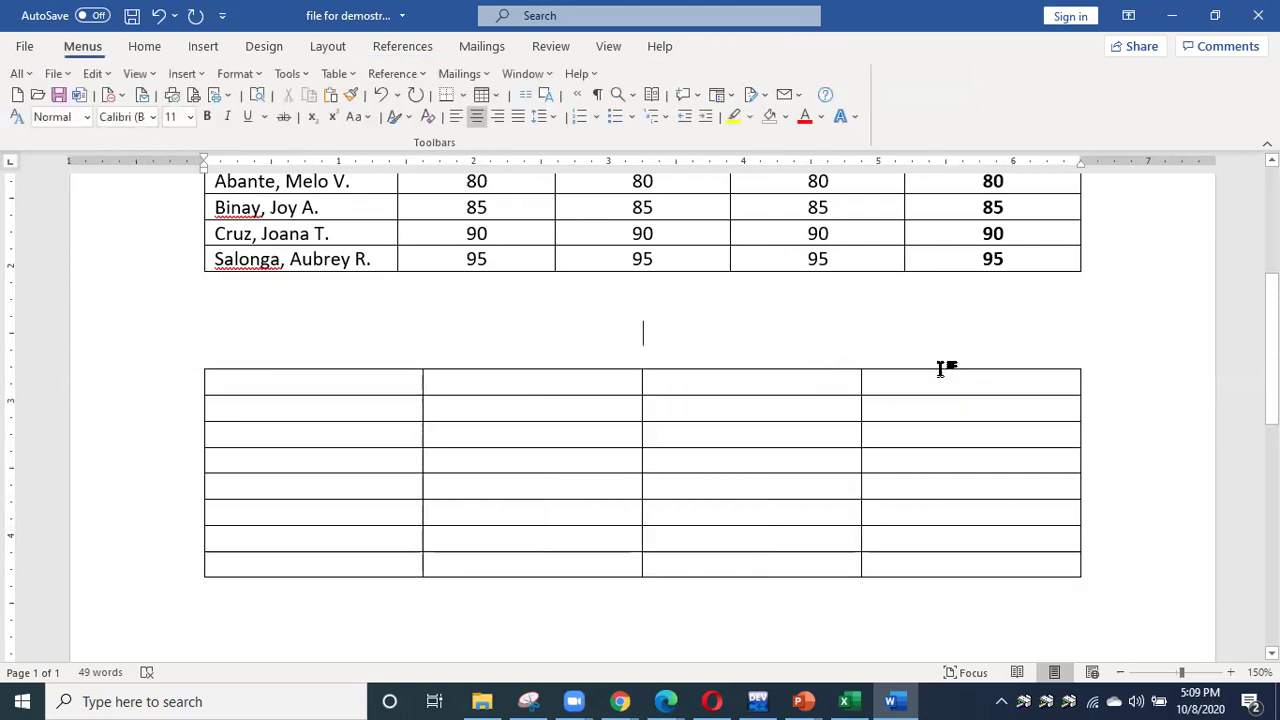
Highlight the new table's rows one by one, from the second row down to the last.
{"action": "left_click", "coordinate": [172, 398]}
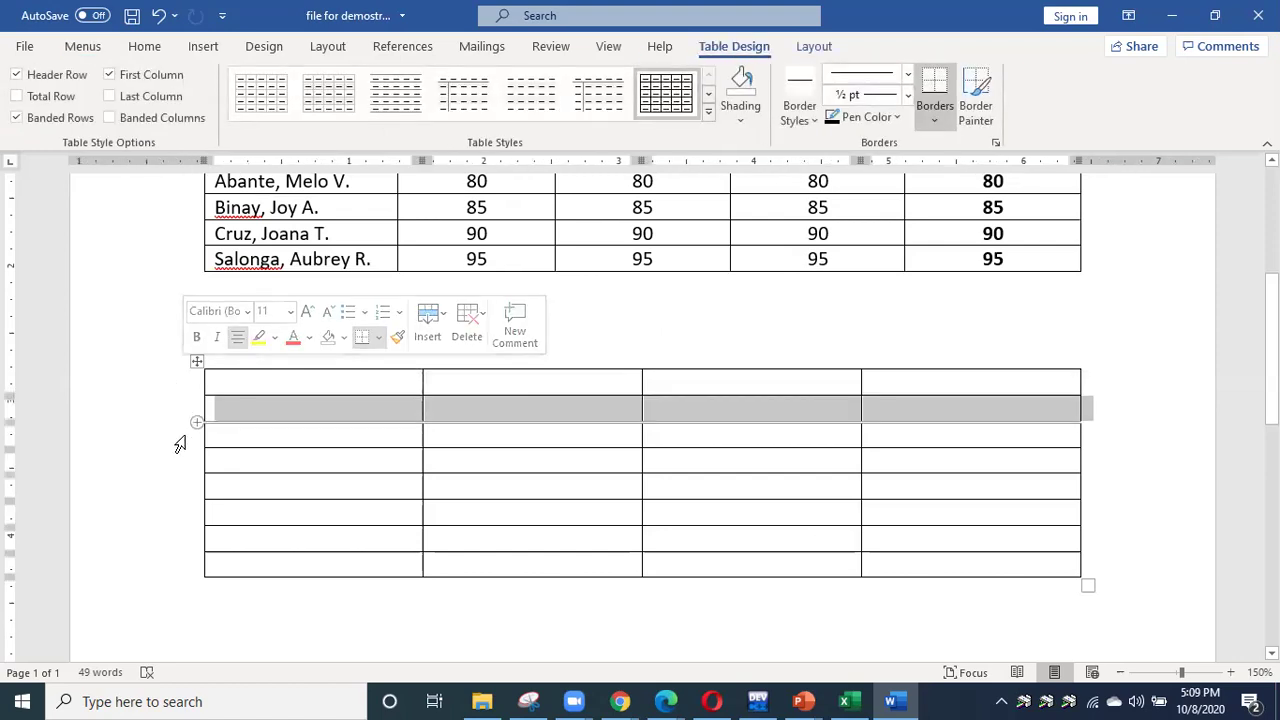
{"action": "left_click", "coordinate": [177, 437]}
{"action": "left_click", "coordinate": [185, 462]}
{"action": "left_click", "coordinate": [184, 486]}
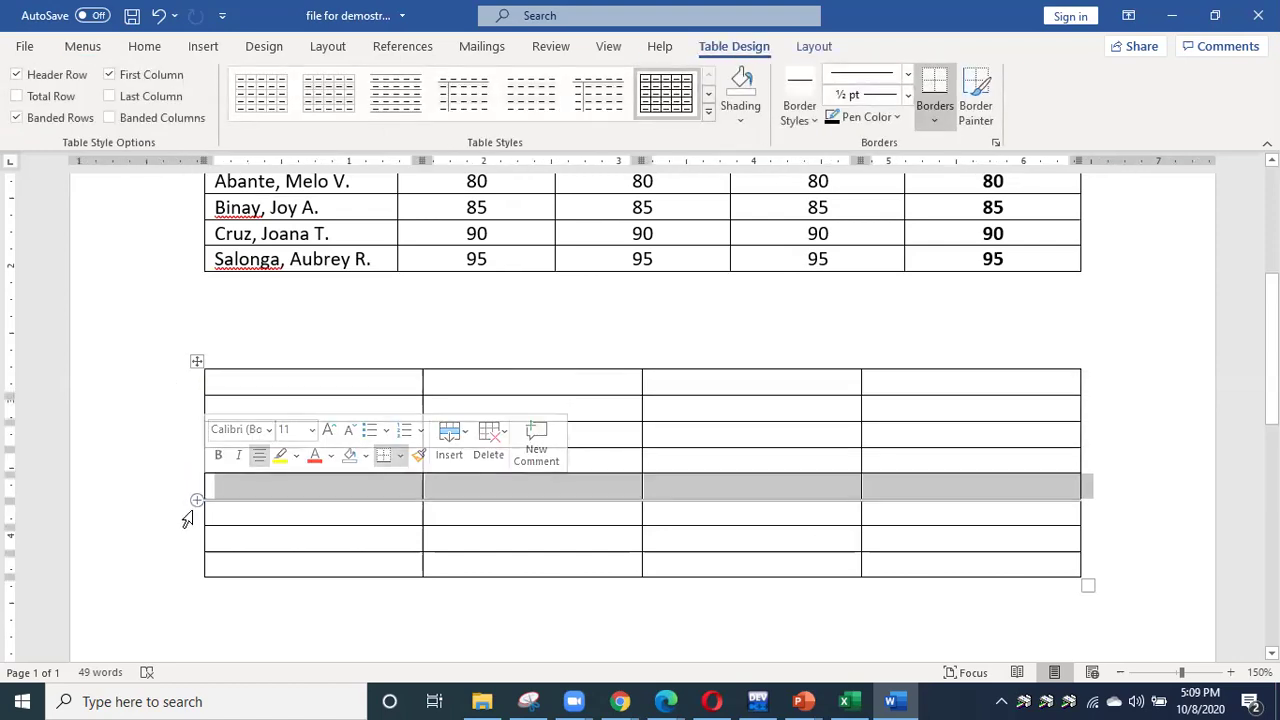
{"action": "left_click", "coordinate": [188, 511]}
{"action": "left_click", "coordinate": [188, 540]}
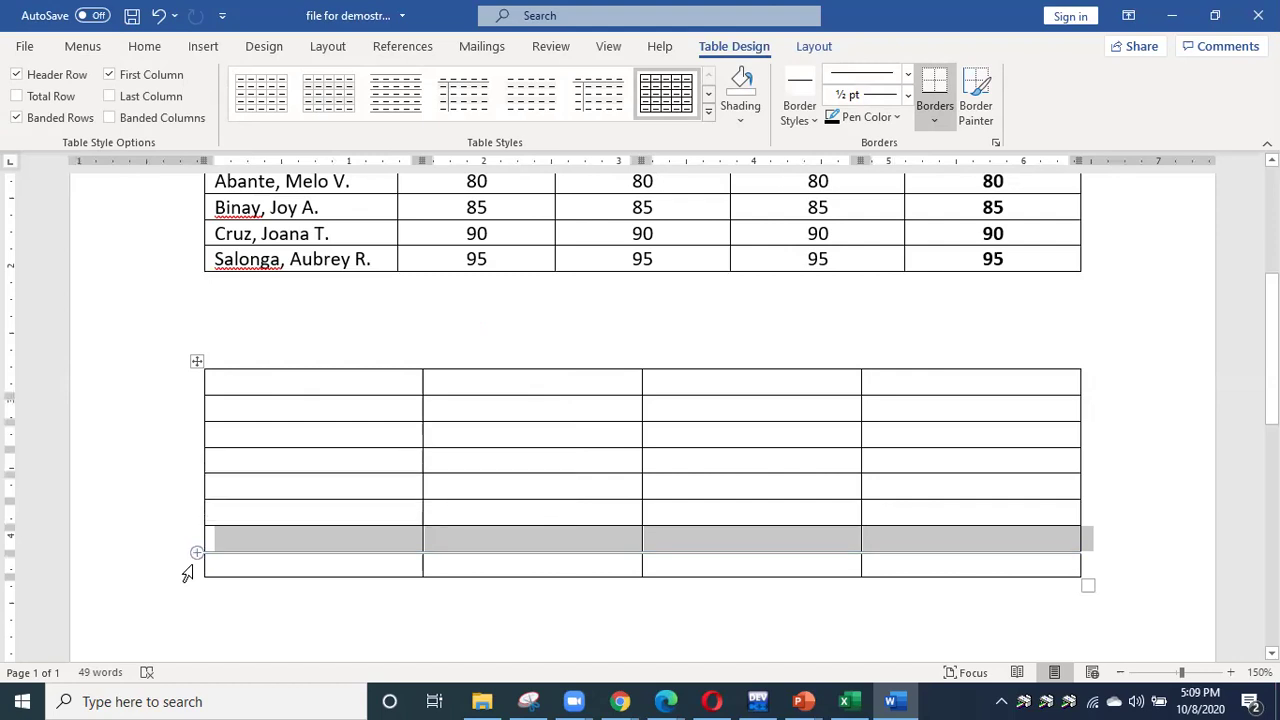
{"action": "left_click", "coordinate": [187, 566]}
{"action": "scroll", "coordinate": [470, 455], "scroll_direction": "up", "scroll_amount": 1}
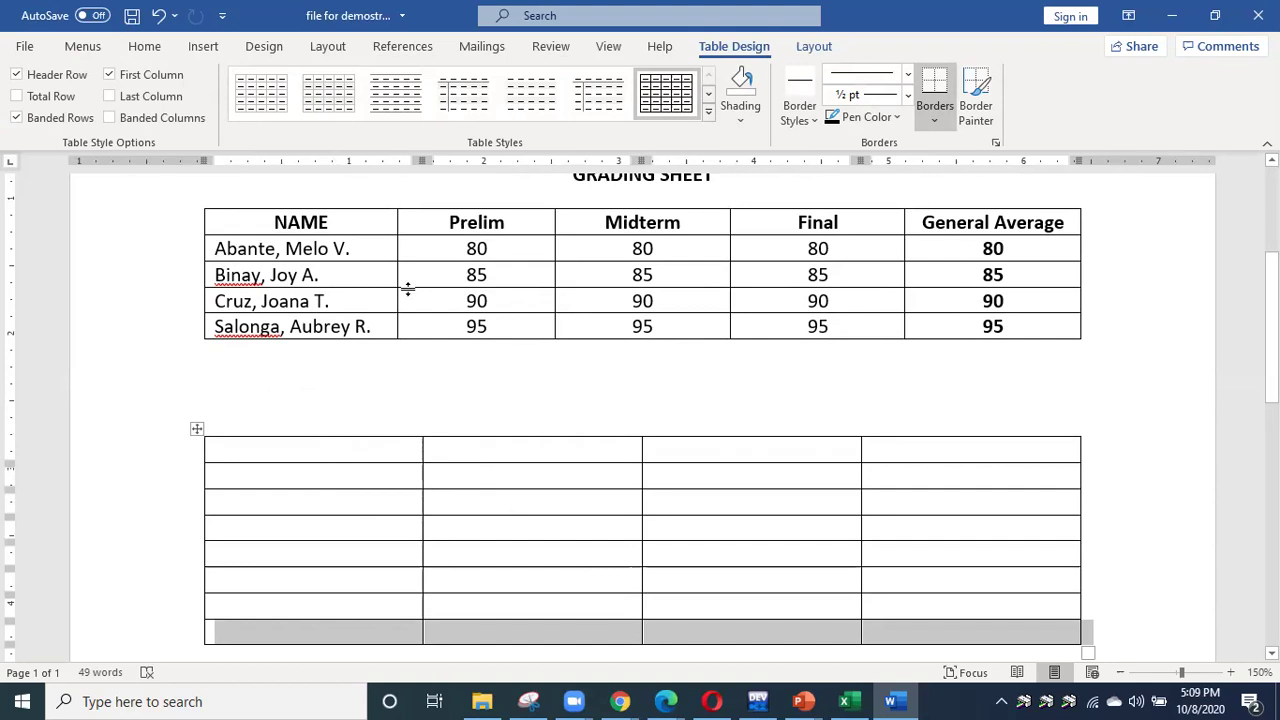
{"action": "left_click", "coordinate": [142, 48]}
{"action": "left_click", "coordinate": [204, 47]}
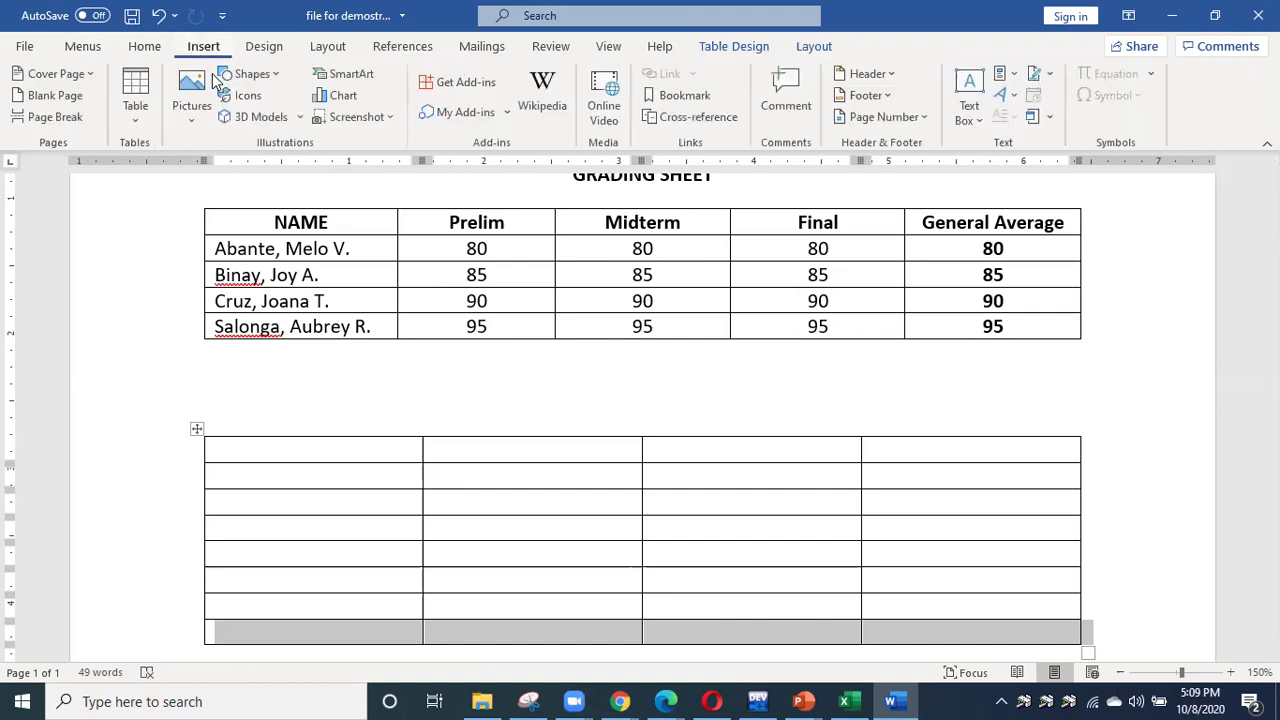
{"action": "left_click", "coordinate": [193, 115]}
{"action": "left_click", "coordinate": [142, 118]}
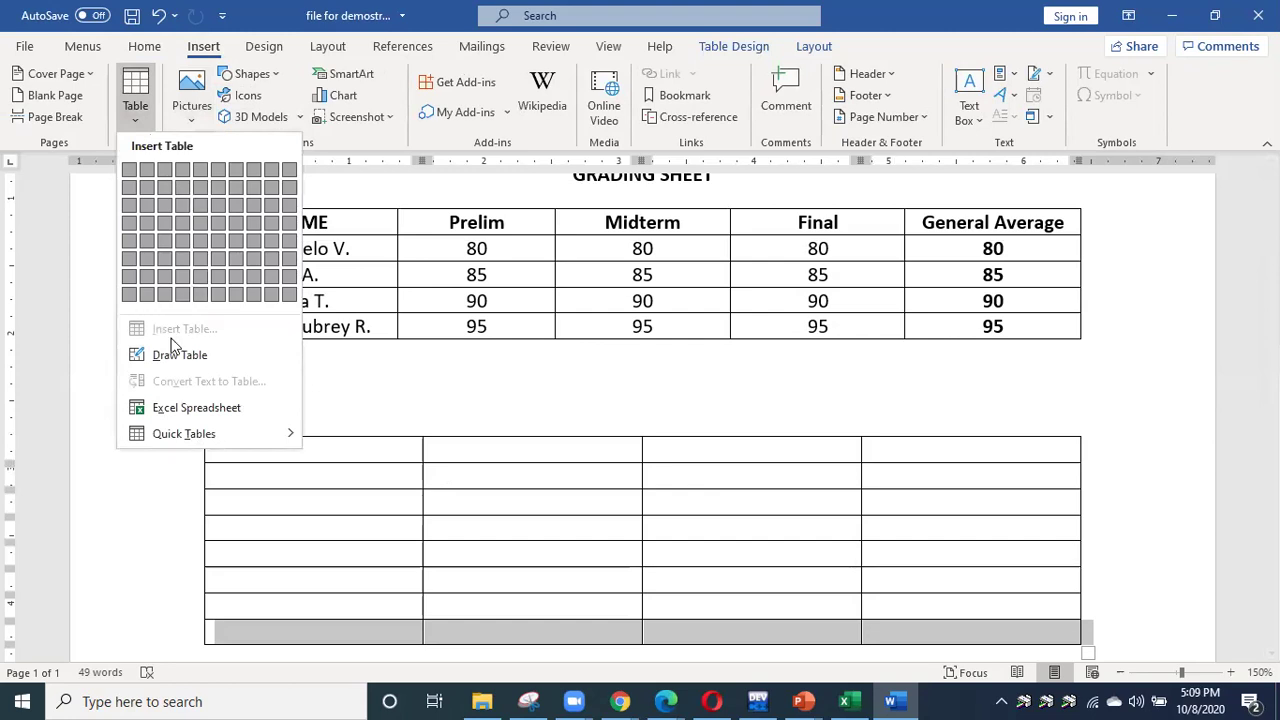
{"action": "left_click", "coordinate": [677, 414]}
{"action": "scroll", "coordinate": [858, 538], "scroll_direction": "down", "scroll_amount": 3}
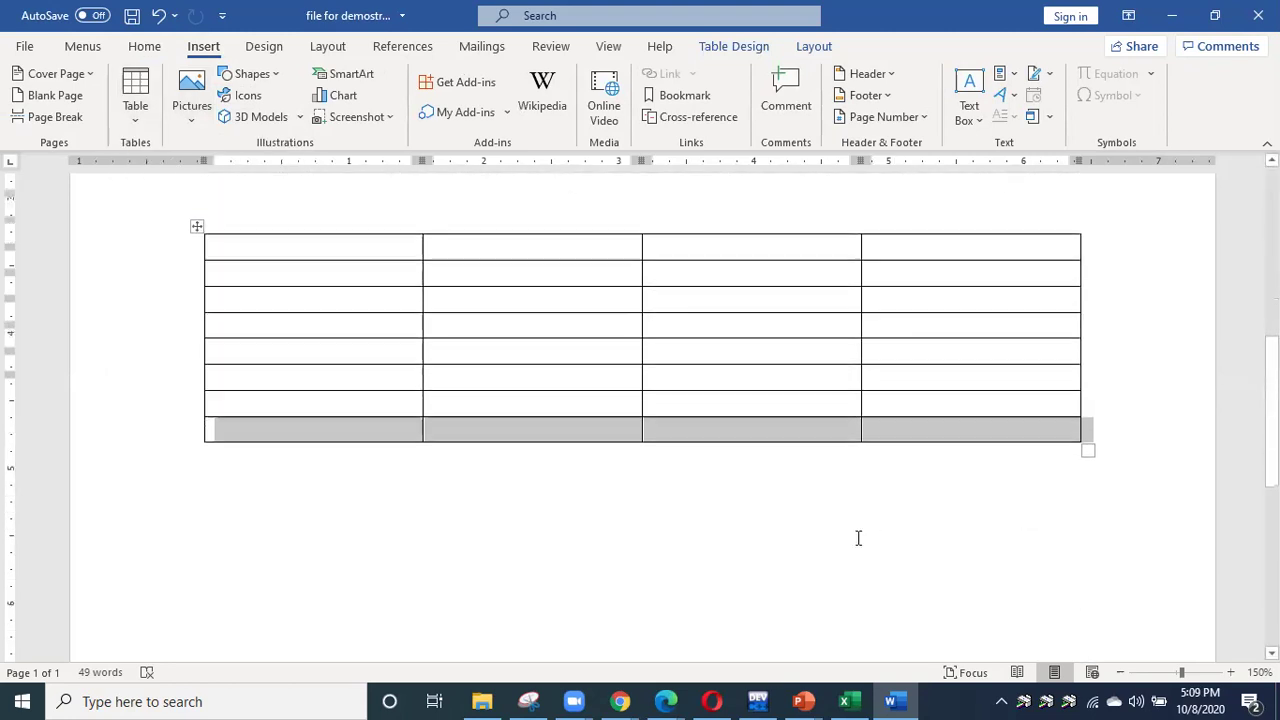
{"action": "left_click", "coordinate": [748, 503]}
{"action": "scroll", "coordinate": [748, 503], "scroll_direction": "up", "scroll_amount": 4}
{"action": "left_click", "coordinate": [208, 332]}
{"action": "left_click_drag", "start_coordinate": [396, 344], "coordinate": [674, 634]}
{"action": "left_click", "coordinate": [517, 457]}
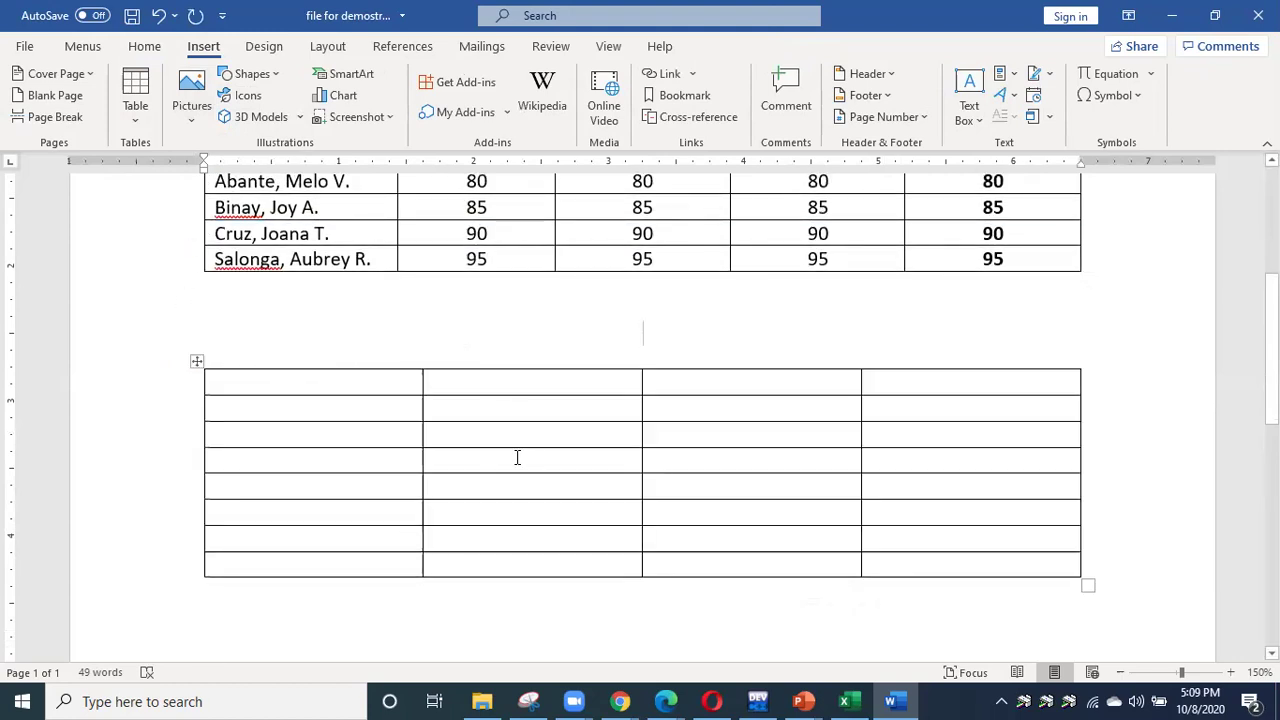
Review the Insert Table dialog's size and AutoFit options for the empty area below the second table, and cancel it.
{"action": "scroll", "coordinate": [517, 457], "scroll_direction": "down", "scroll_amount": 3}
{"action": "left_click", "coordinate": [517, 457]}
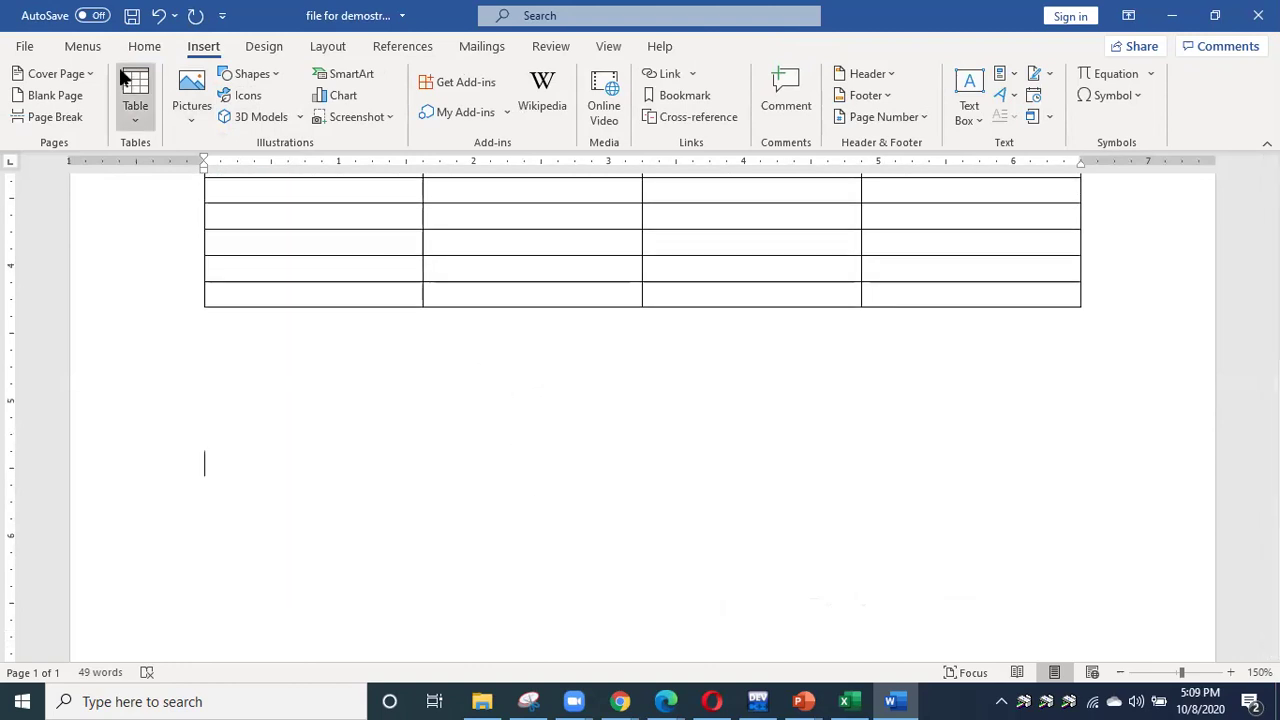
{"action": "left_click", "coordinate": [137, 112]}
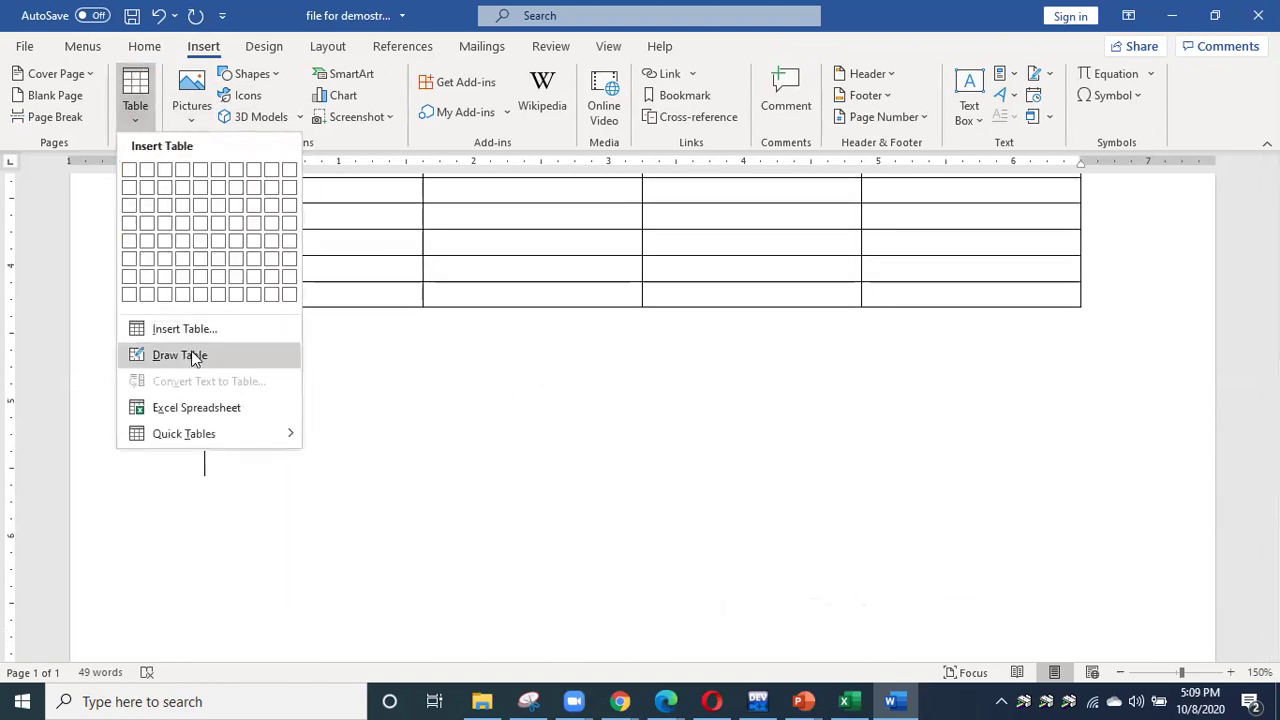
{"action": "left_click", "coordinate": [185, 328]}
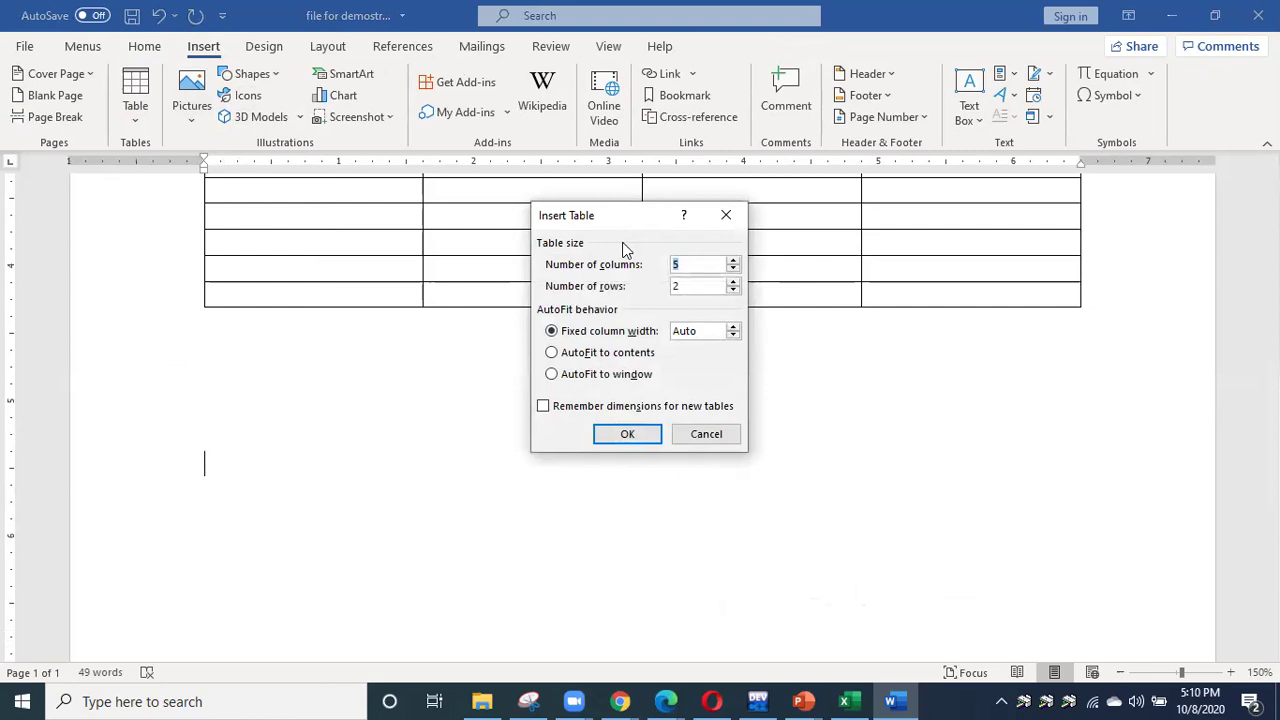
{"action": "left_click_drag", "start_coordinate": [618, 213], "coordinate": [673, 374]}
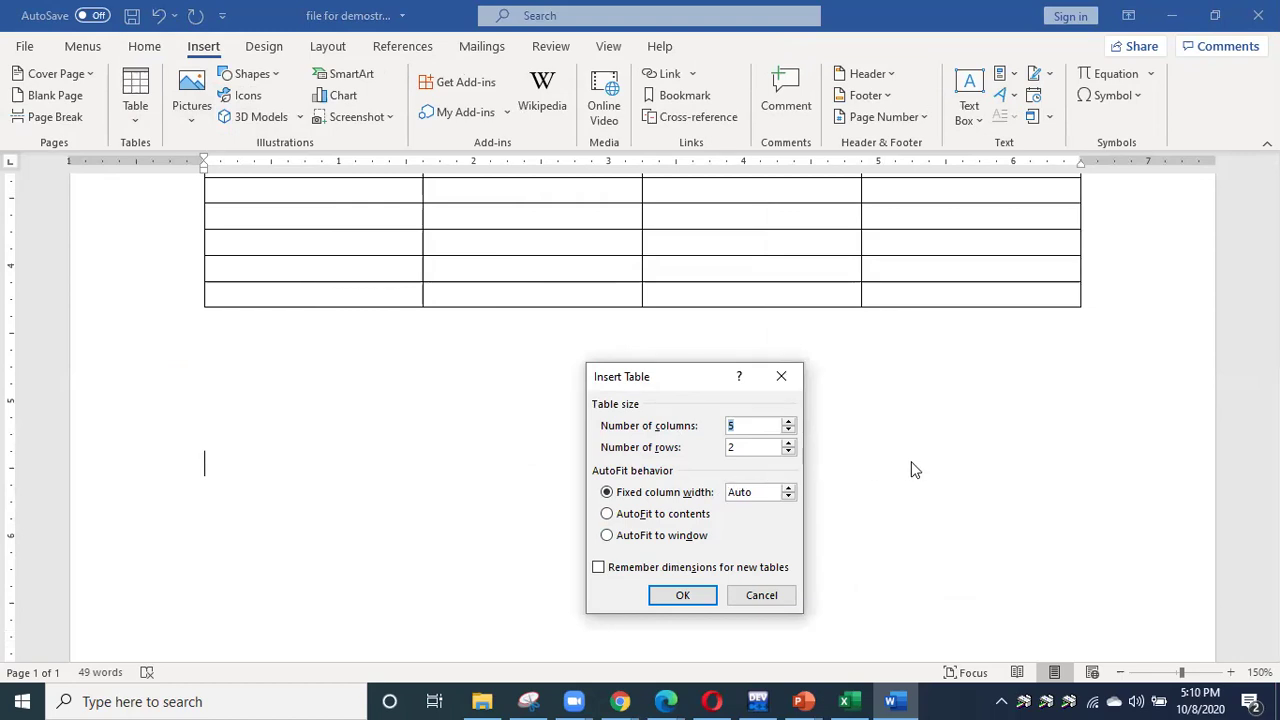
{"action": "left_click", "coordinate": [773, 600]}
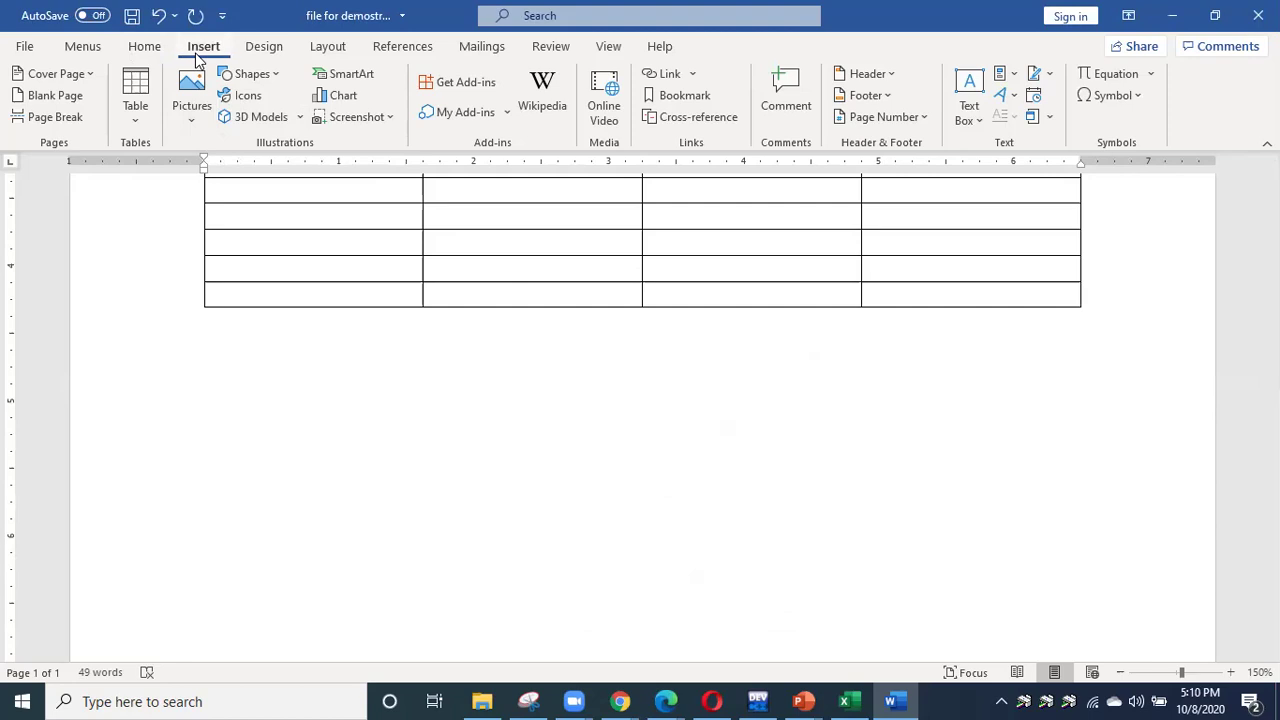
{"action": "left_click", "coordinate": [146, 50]}
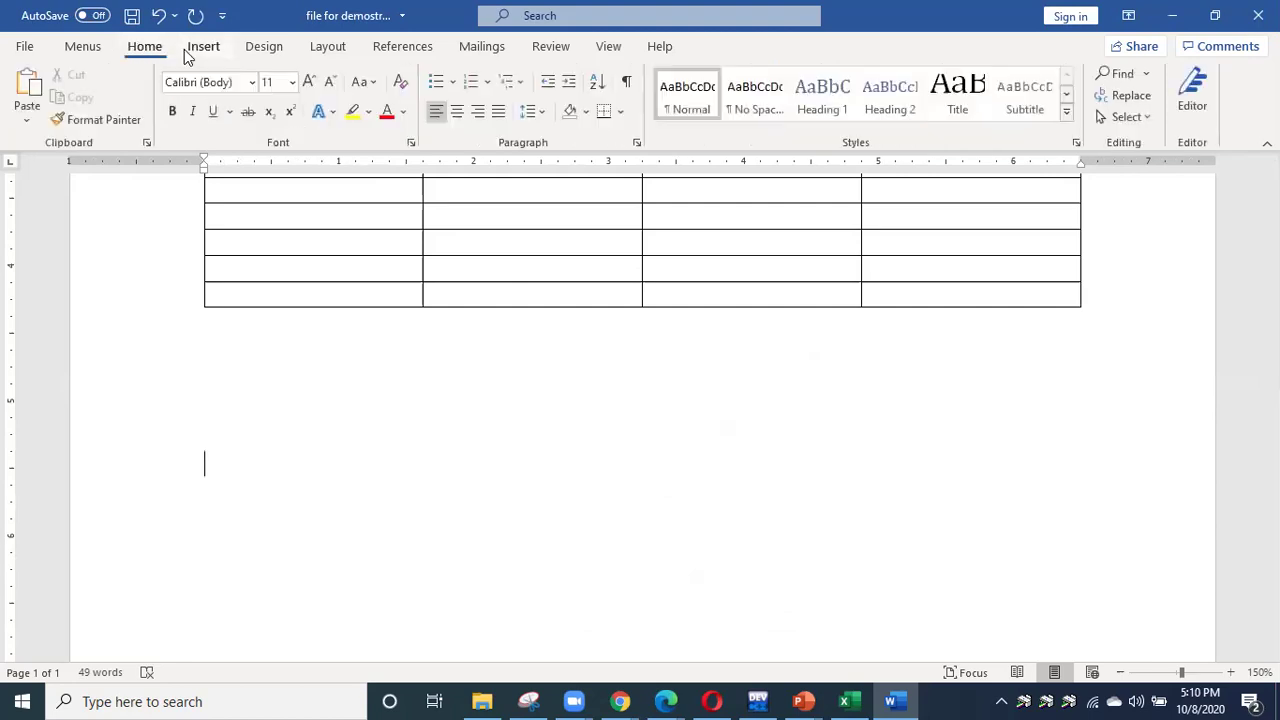
Draw a two-row table about 2.47 inches wide freehand below the second table, with a separate single box beneath it.
{"action": "left_click", "coordinate": [205, 52]}
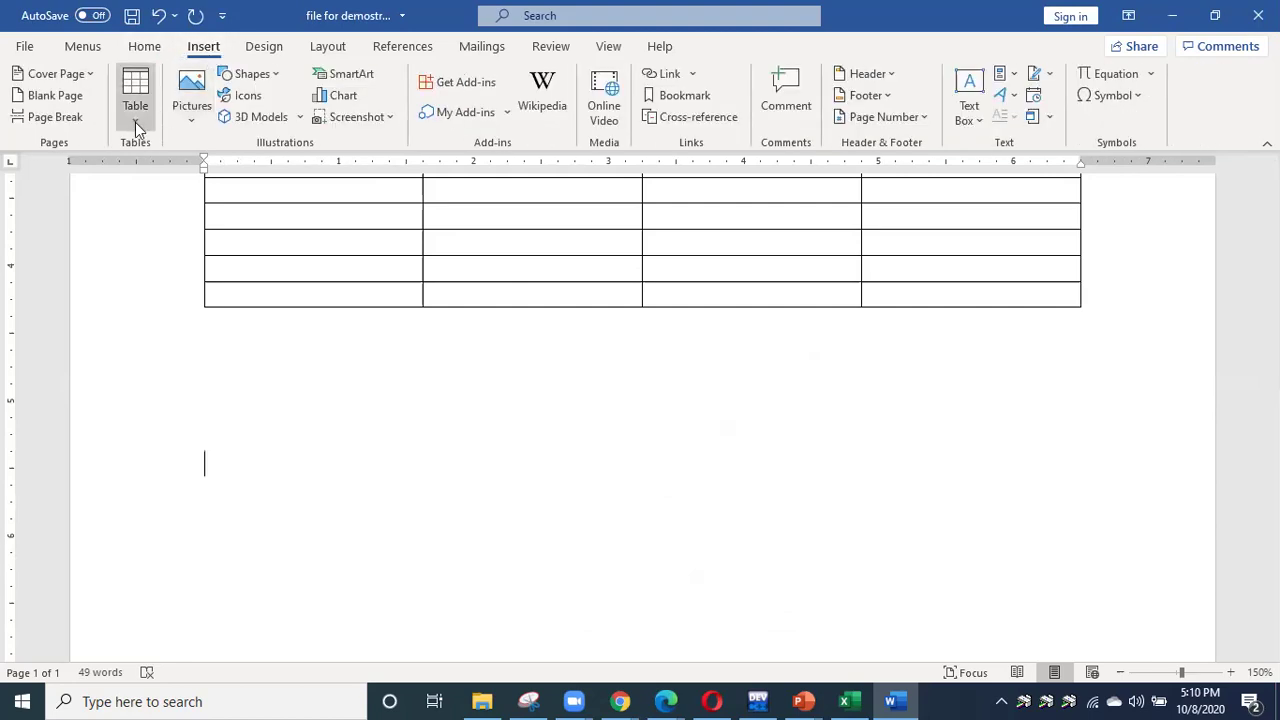
{"action": "left_click", "coordinate": [135, 122]}
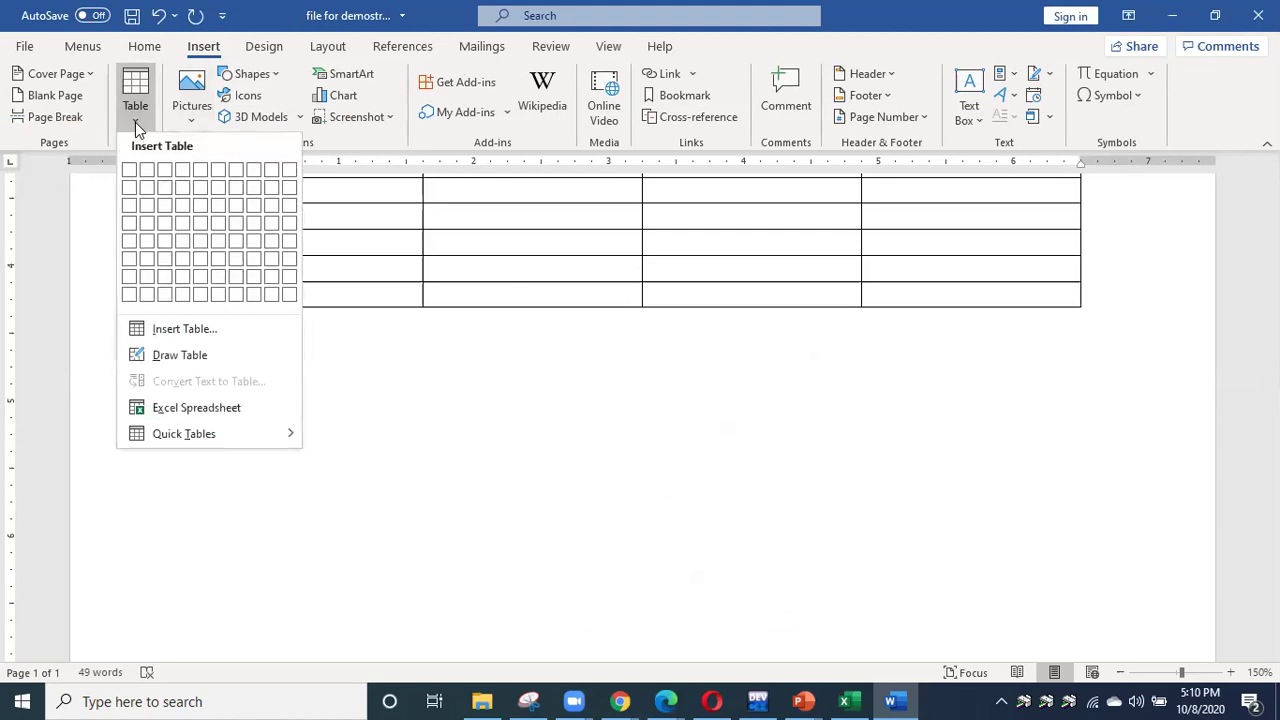
{"action": "left_click", "coordinate": [224, 357]}
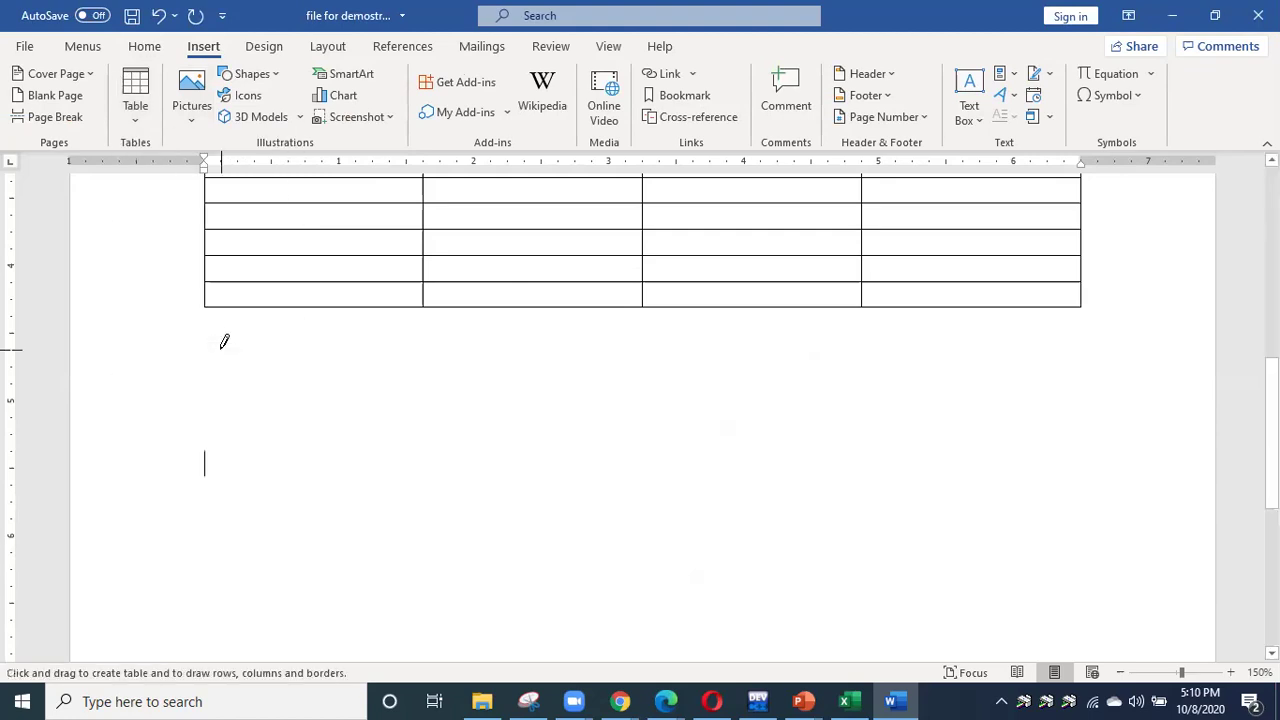
{"action": "mouse_move", "coordinate": [295, 421]}
{"action": "left_mouse_down"}
{"action": "mouse_move", "coordinate": [543, 437]}
{"action": "mouse_move", "coordinate": [626, 466]}
{"action": "left_mouse_up"}
{"action": "left_click_drag", "start_coordinate": [297, 461], "coordinate": [634, 501]}
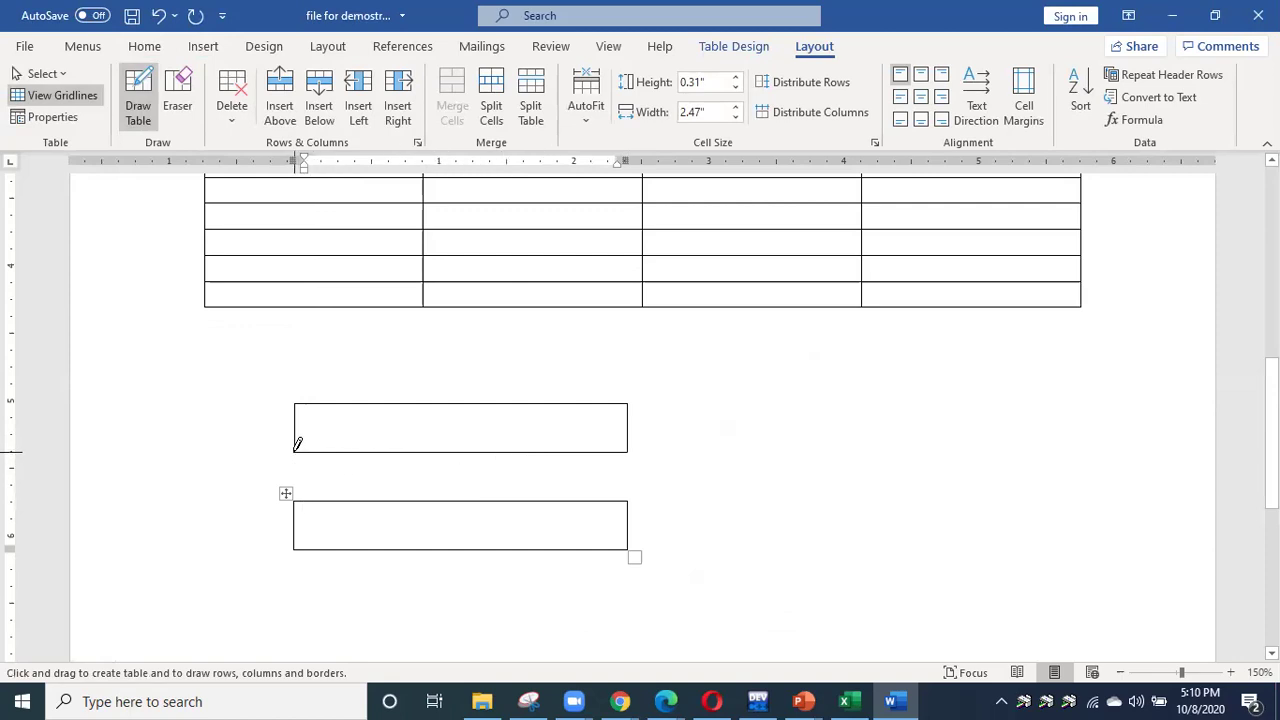
{"action": "left_click_drag", "start_coordinate": [359, 476], "coordinate": [631, 494]}
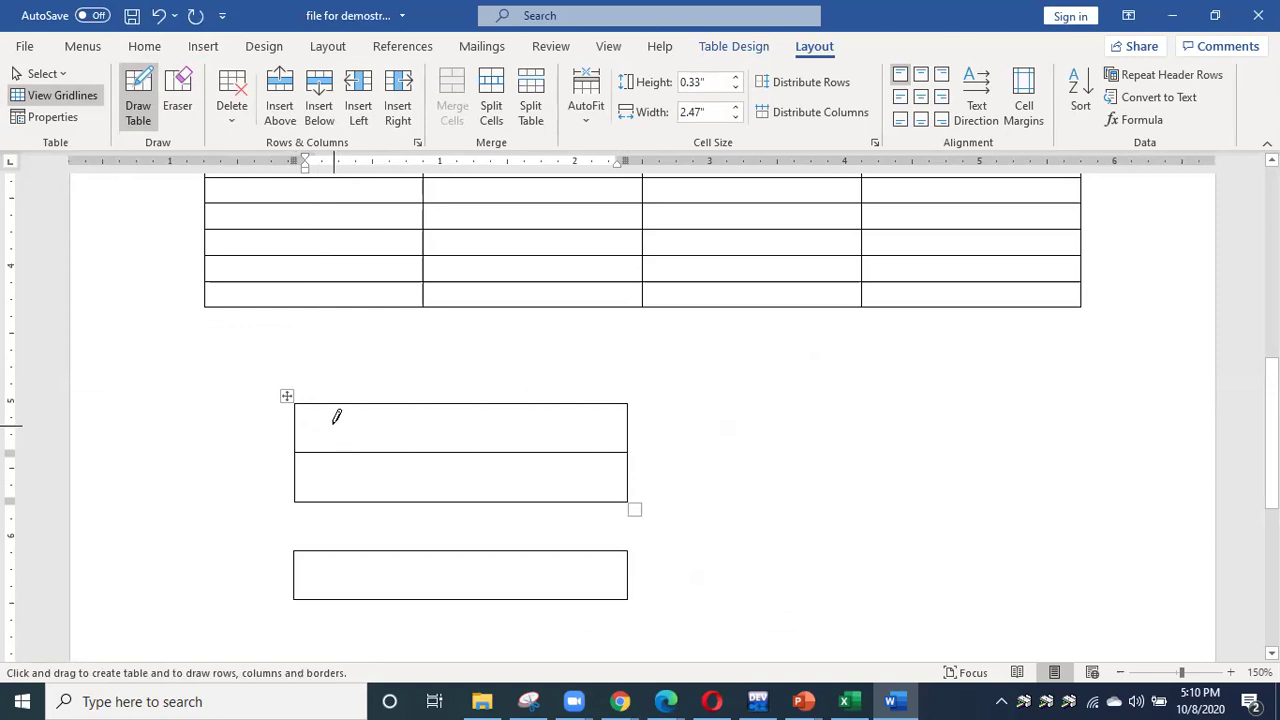
Draw three vertical lines through both rows of the drawn table to divide it into four columns.
{"action": "left_click_drag", "start_coordinate": [360, 404], "coordinate": [360, 502]}
{"action": "left_click_drag", "start_coordinate": [449, 400], "coordinate": [449, 500]}
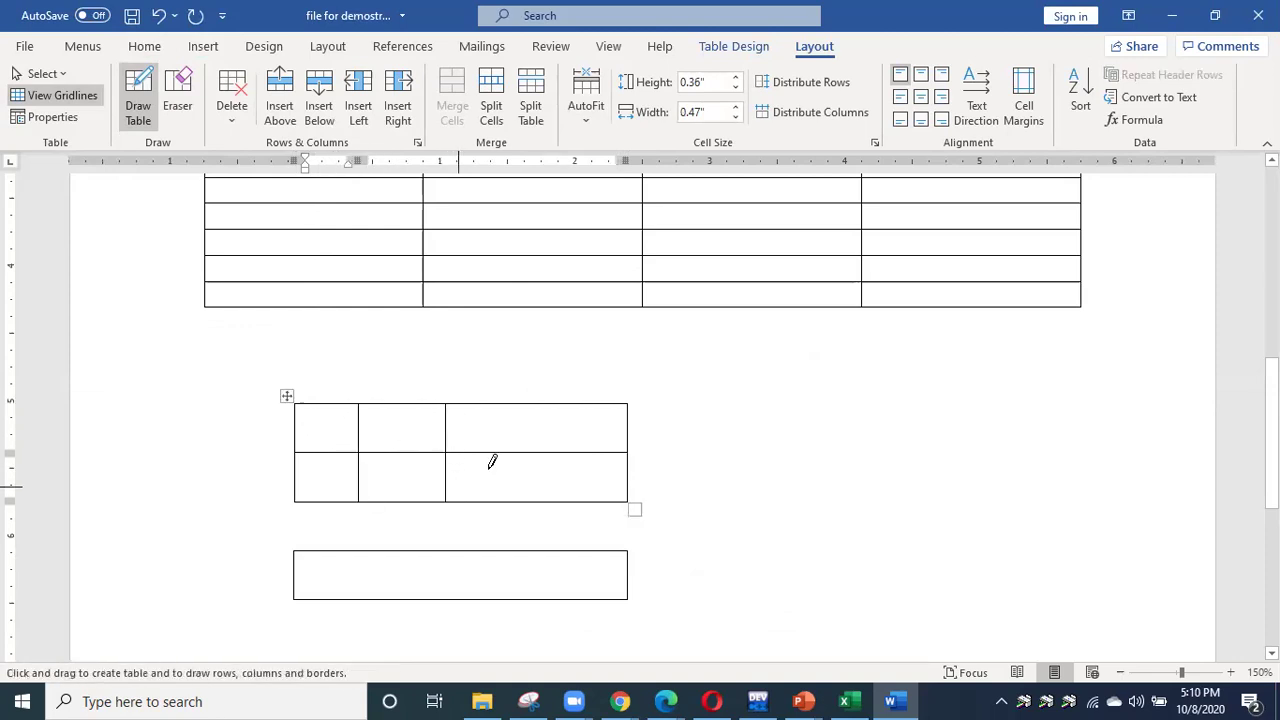
{"action": "left_click_drag", "start_coordinate": [531, 400], "coordinate": [545, 500]}
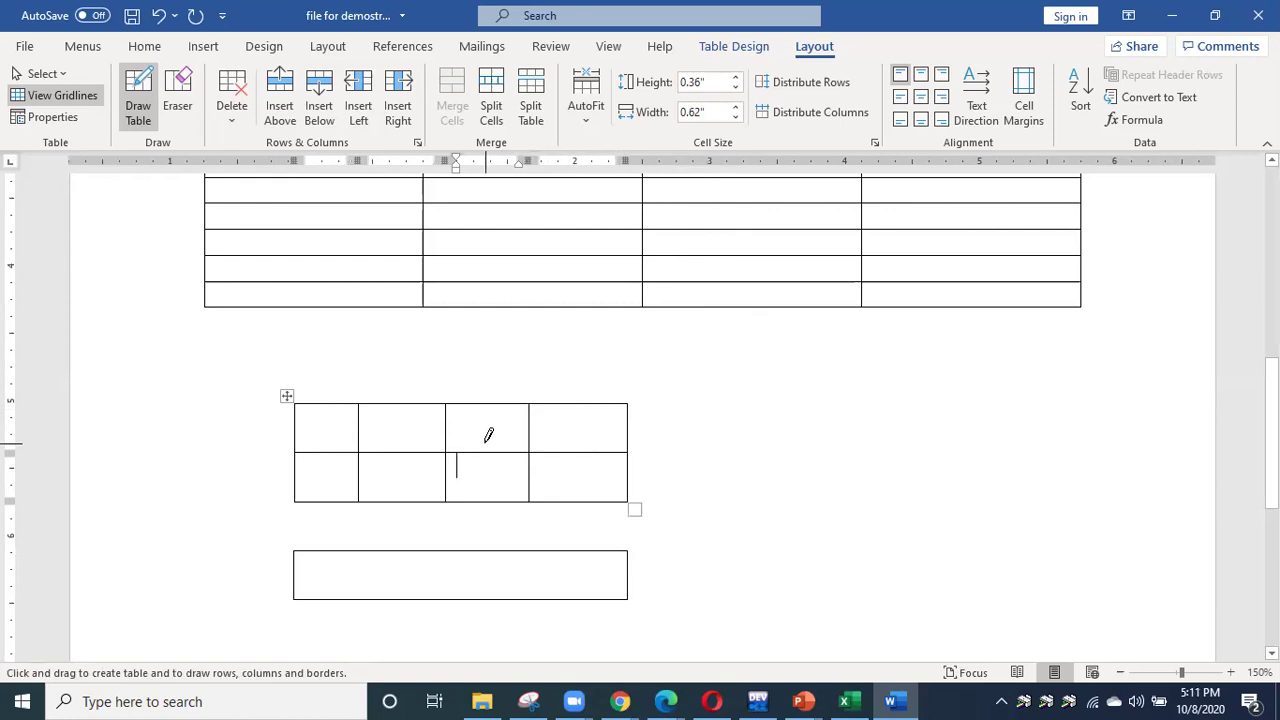
Erase the inner borders between the drawn table's second and third columns so their four cells become one.
{"action": "left_click", "coordinate": [177, 90]}
{"action": "left_click_drag", "start_coordinate": [440, 413], "coordinate": [532, 476]}
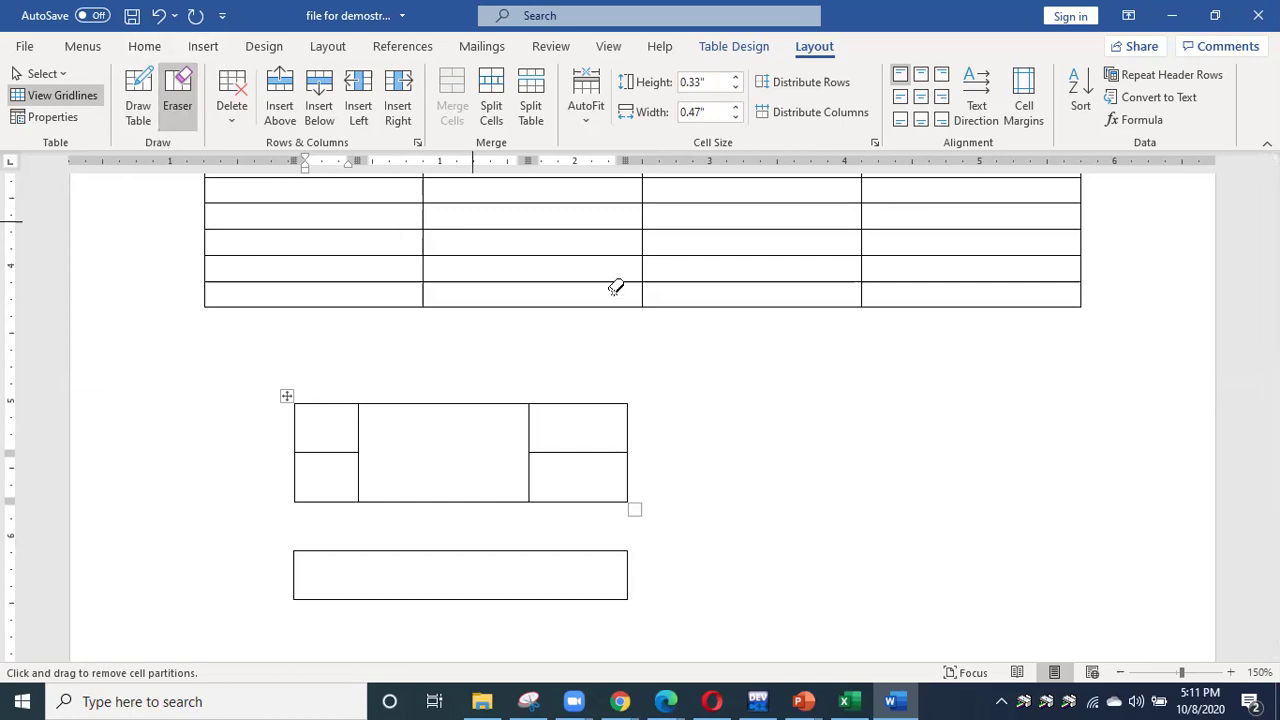
{"action": "key", "text": "Escape"}
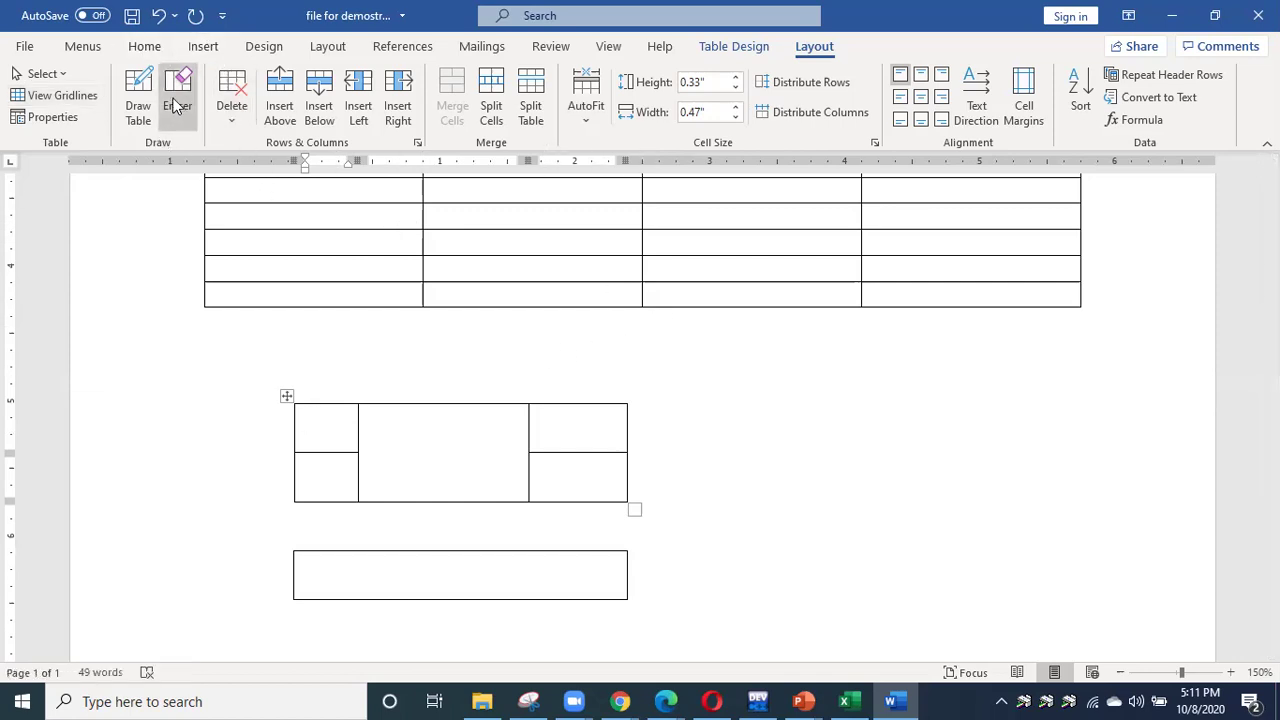
Insert the built-in With Subheads 2 quick table into the first cell of the drawn table.
{"action": "left_click", "coordinate": [205, 47]}
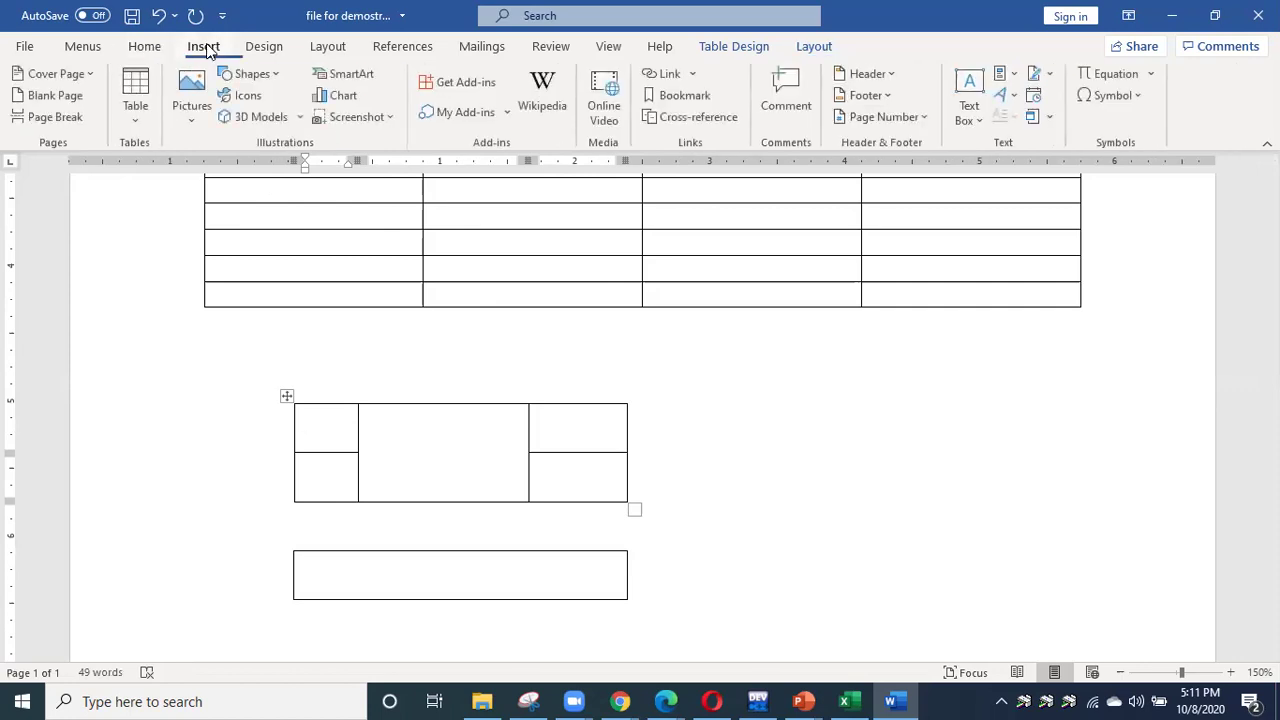
{"action": "left_click", "coordinate": [139, 112]}
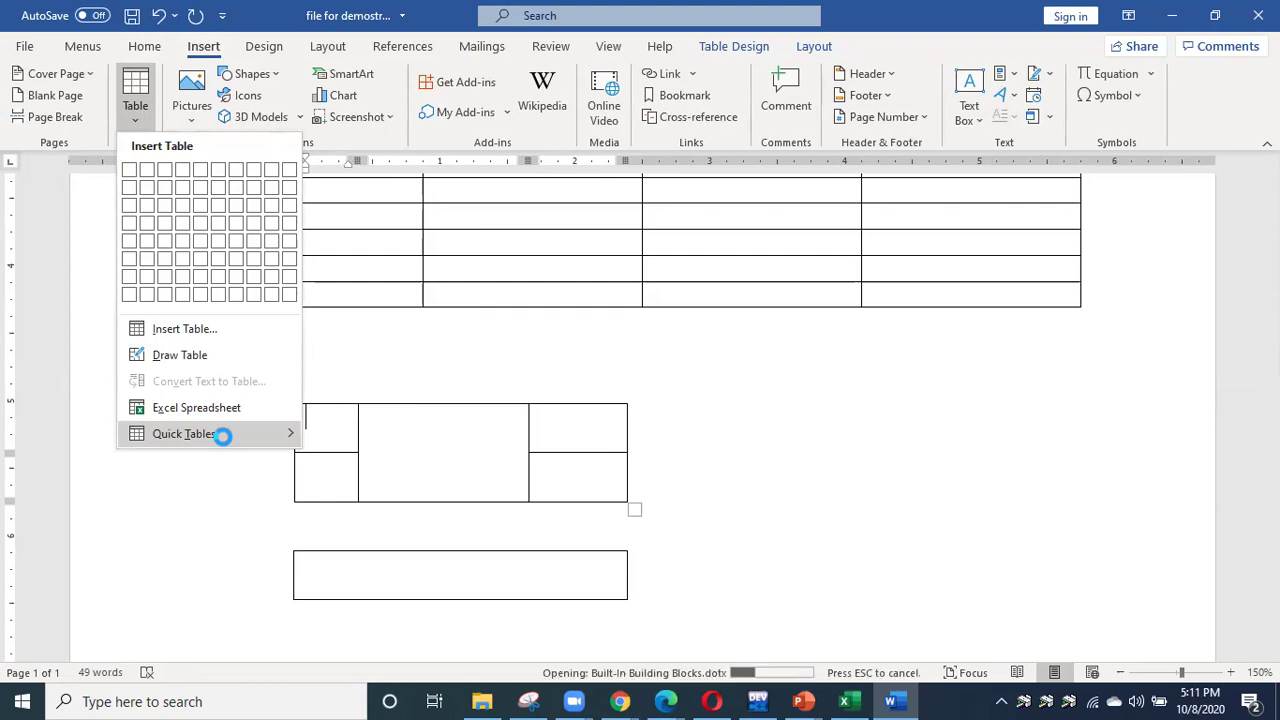
{"action": "mouse_move", "coordinate": [233, 436]}
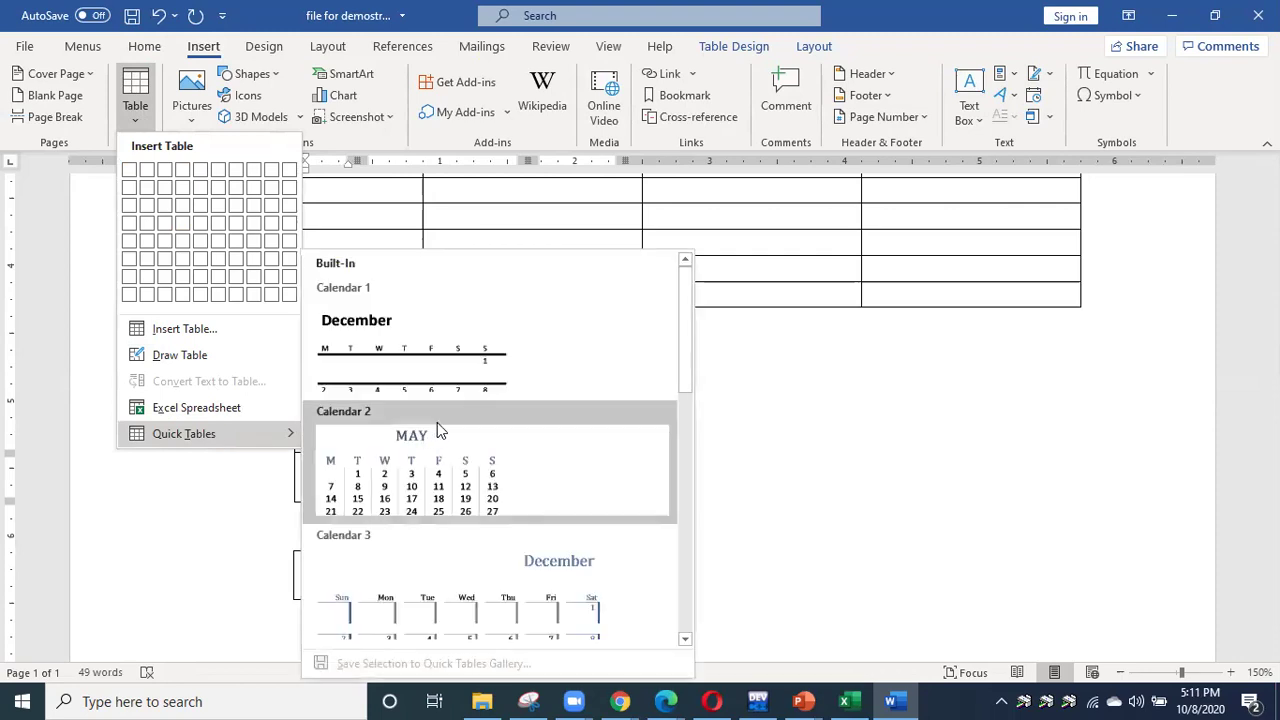
{"action": "scroll", "coordinate": [476, 445], "scroll_direction": "down", "scroll_amount": 3}
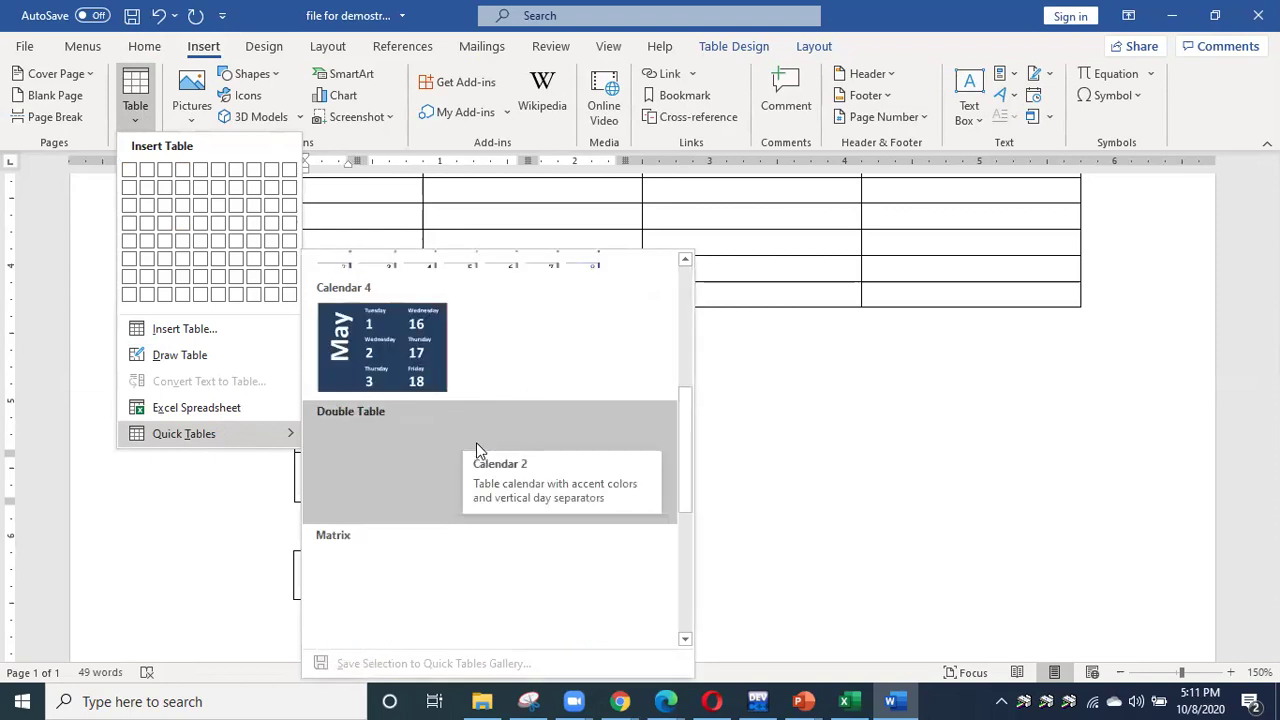
{"action": "scroll", "coordinate": [478, 454], "scroll_direction": "down", "scroll_amount": 3}
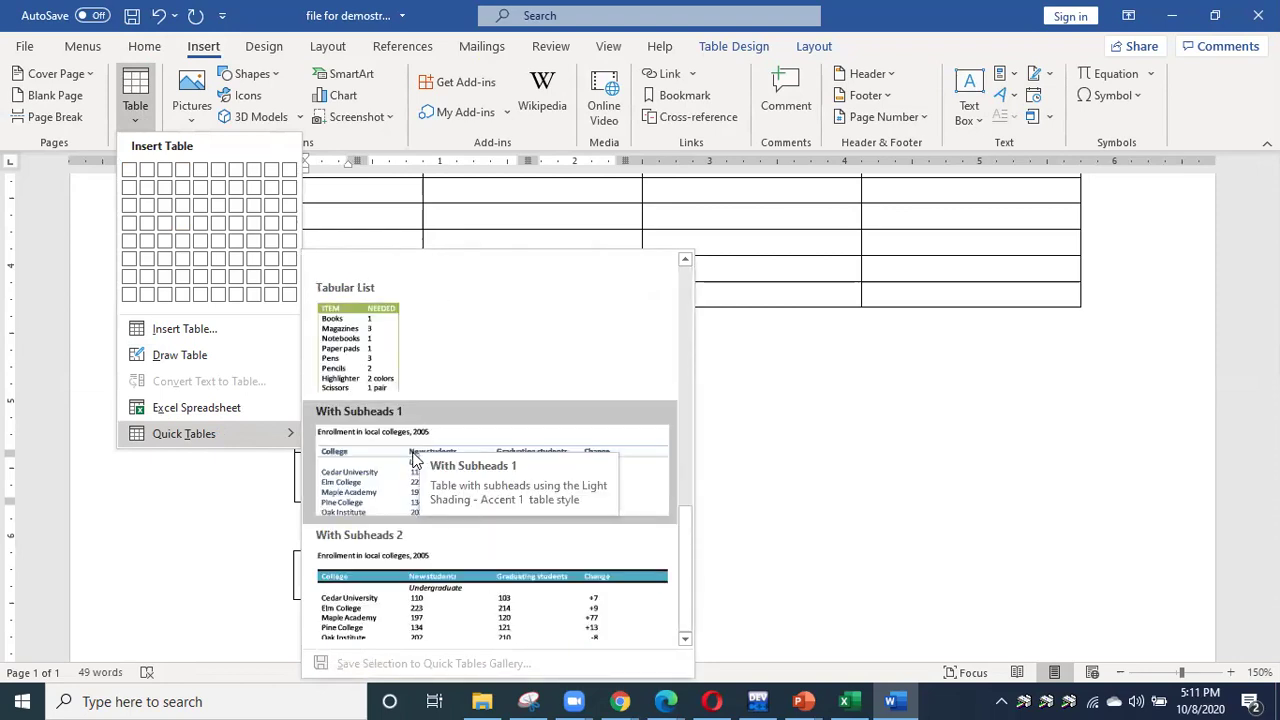
{"action": "left_click", "coordinate": [421, 605]}
{"action": "scroll", "coordinate": [668, 494], "scroll_direction": "down", "scroll_amount": 2}
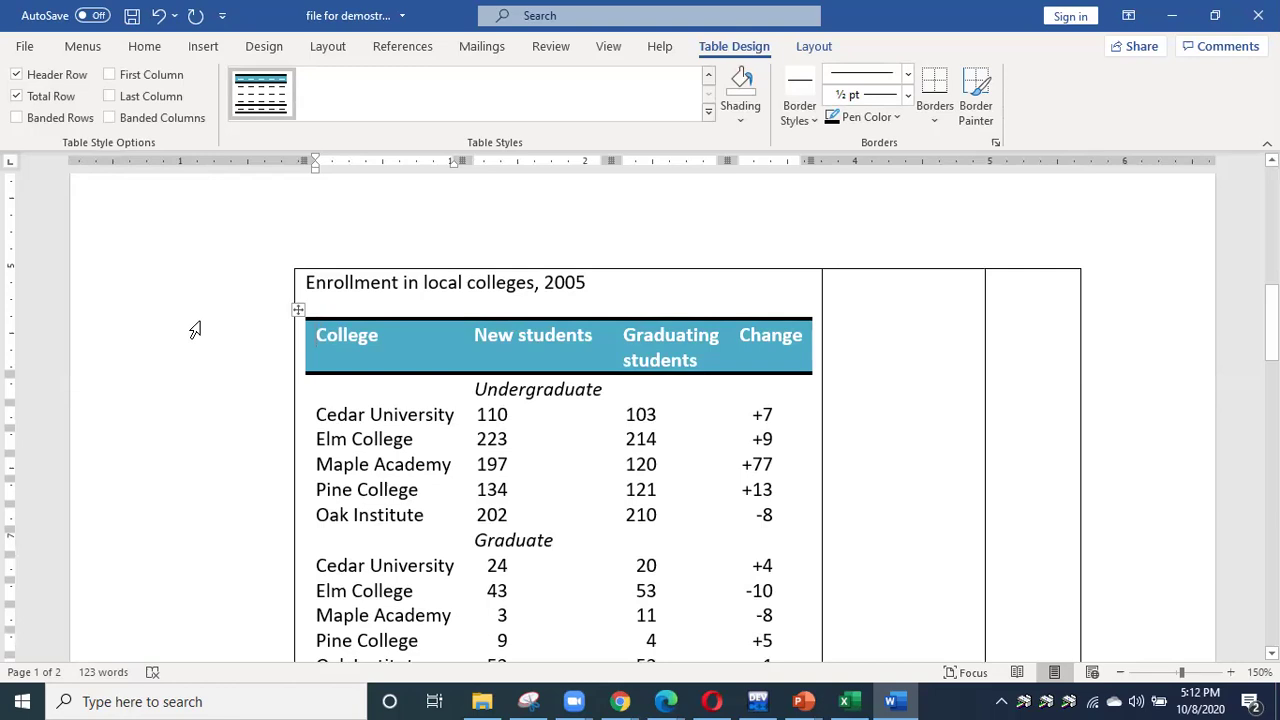
Insert an Excel spreadsheet in the empty space above the college enrollment table.
{"action": "left_click", "coordinate": [436, 207]}
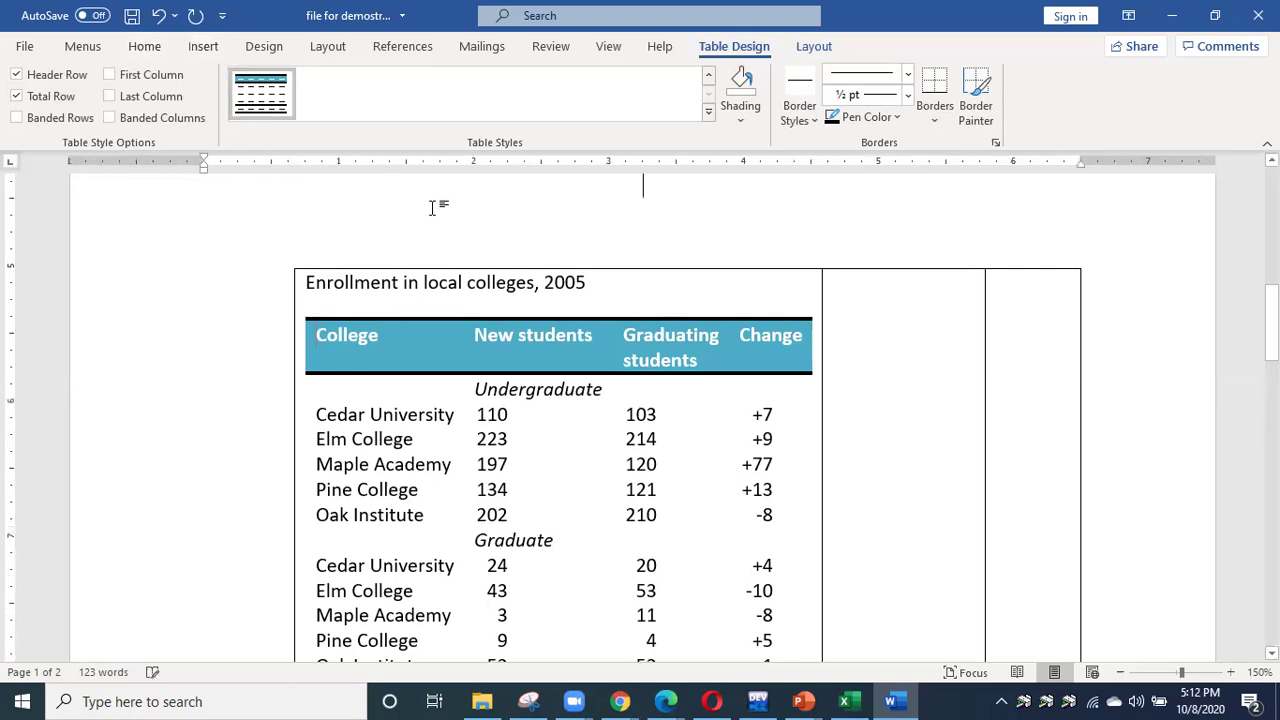
{"action": "left_click", "coordinate": [203, 47]}
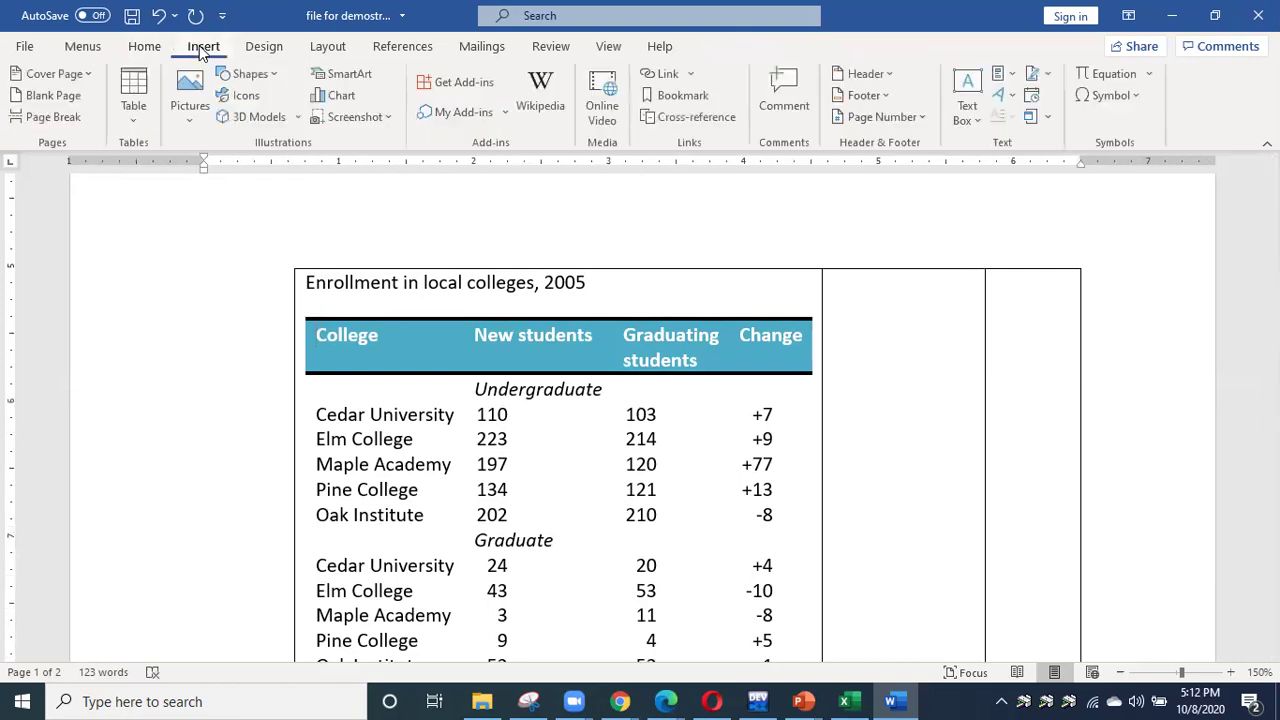
{"action": "left_click", "coordinate": [139, 118]}
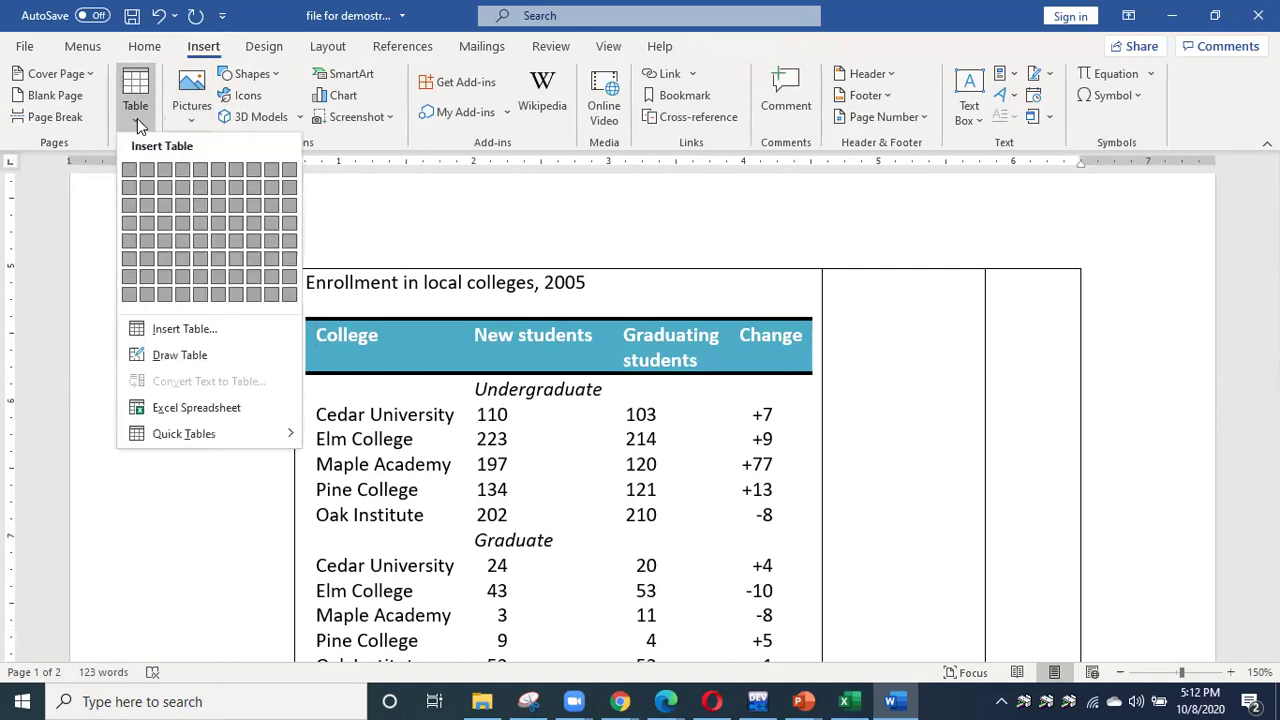
{"action": "left_click", "coordinate": [236, 407]}
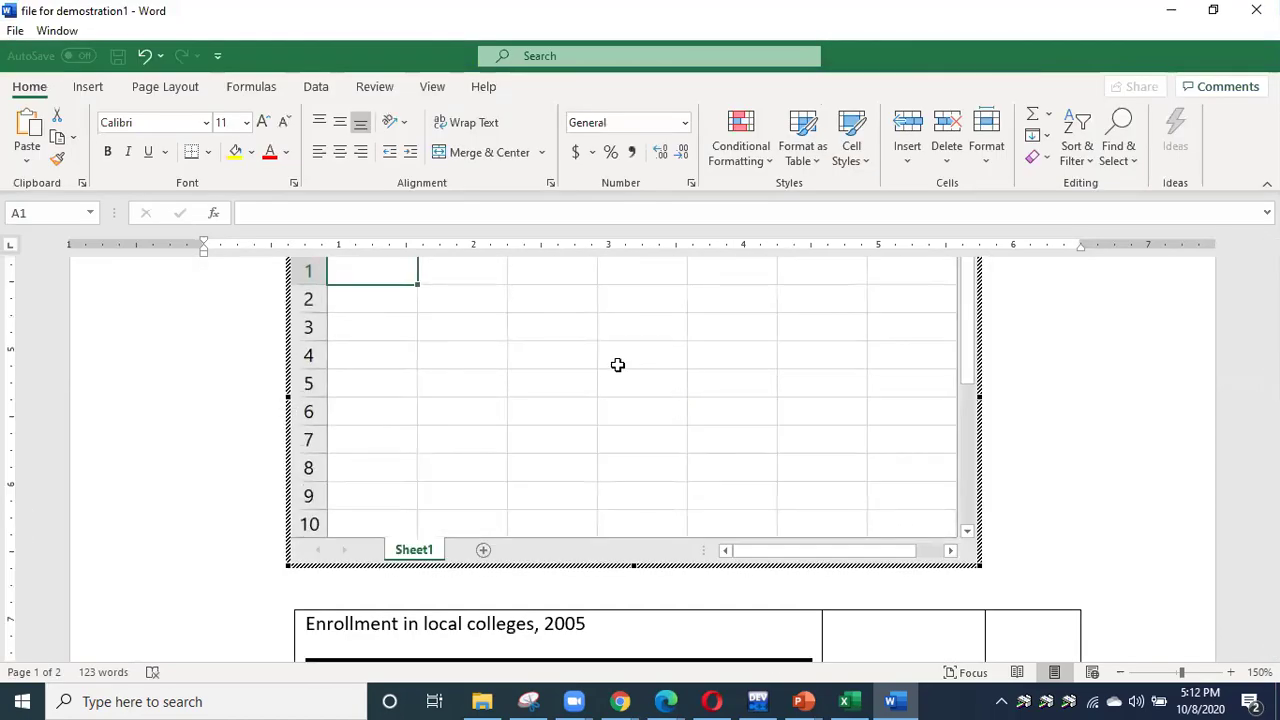
Select cells A2 and A3 in the embedded spreadsheet to examine its grid, and return to the document.
{"action": "left_click", "coordinate": [370, 306]}
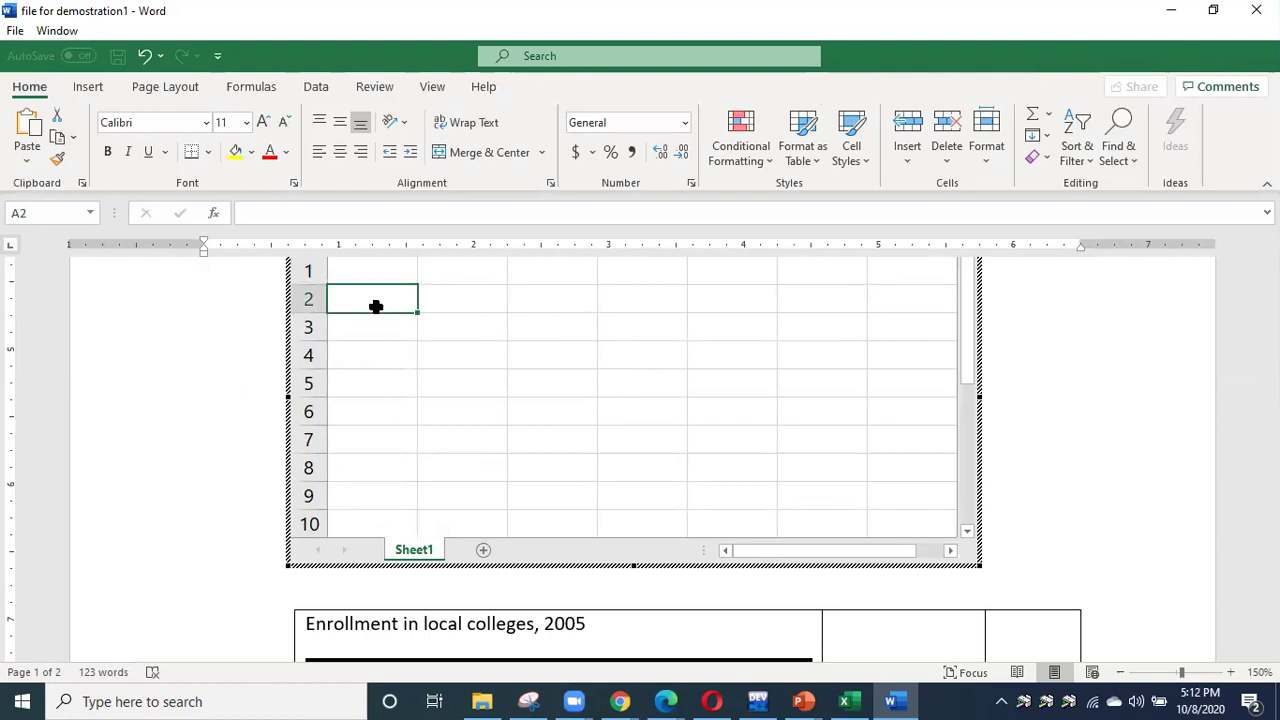
{"action": "left_click", "coordinate": [391, 330]}
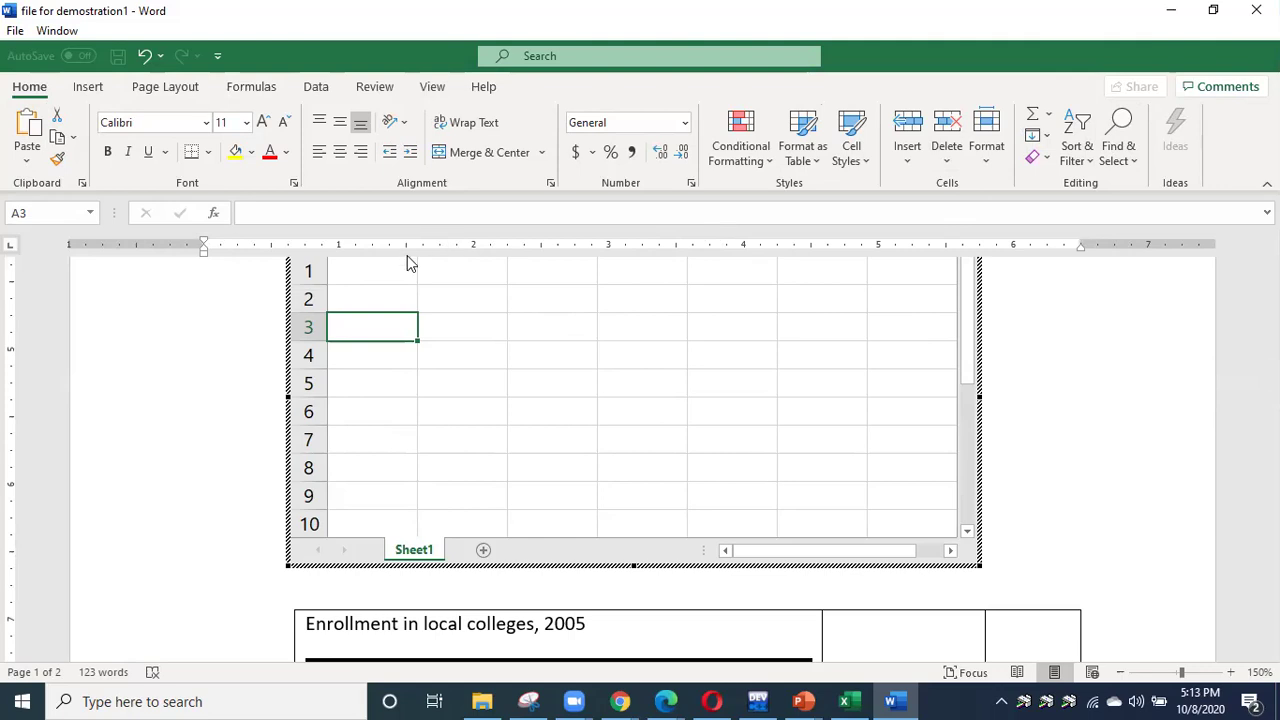
{"action": "left_click_drag", "start_coordinate": [1271, 373], "coordinate": [1271, 372]}
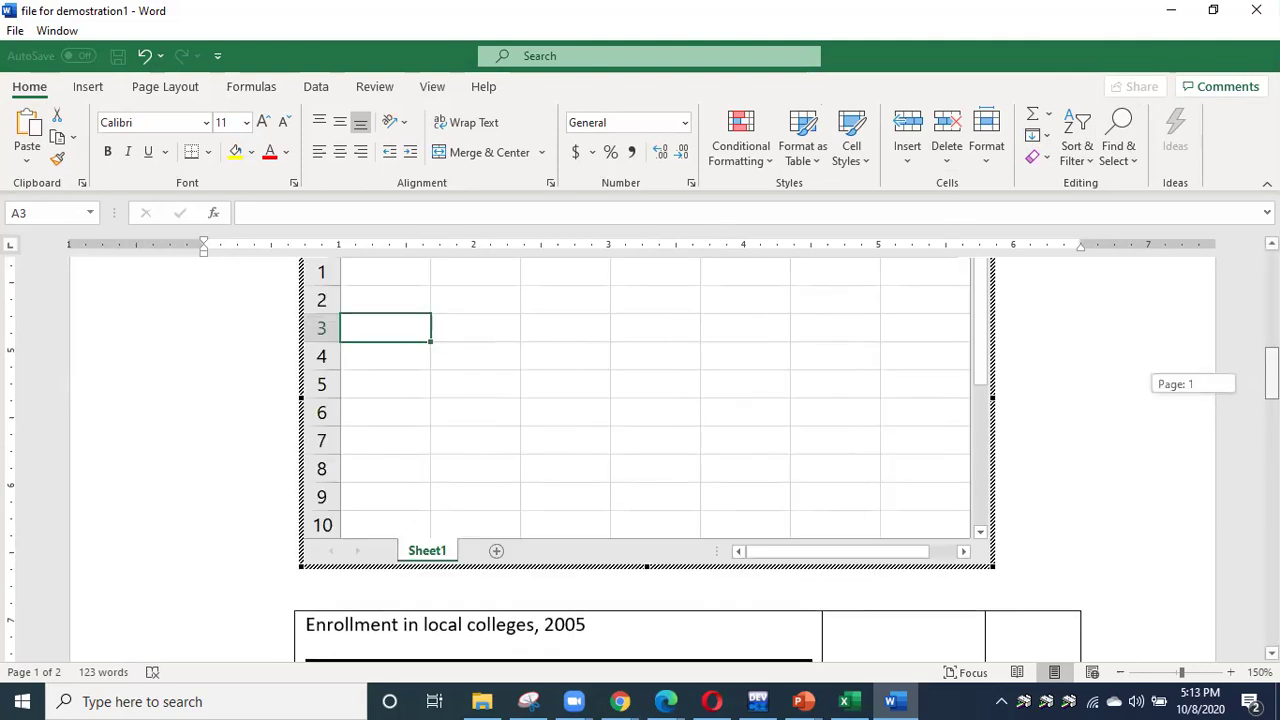
{"action": "left_click_drag", "start_coordinate": [1271, 372], "coordinate": [1271, 380]}
{"action": "left_click", "coordinate": [1136, 508]}
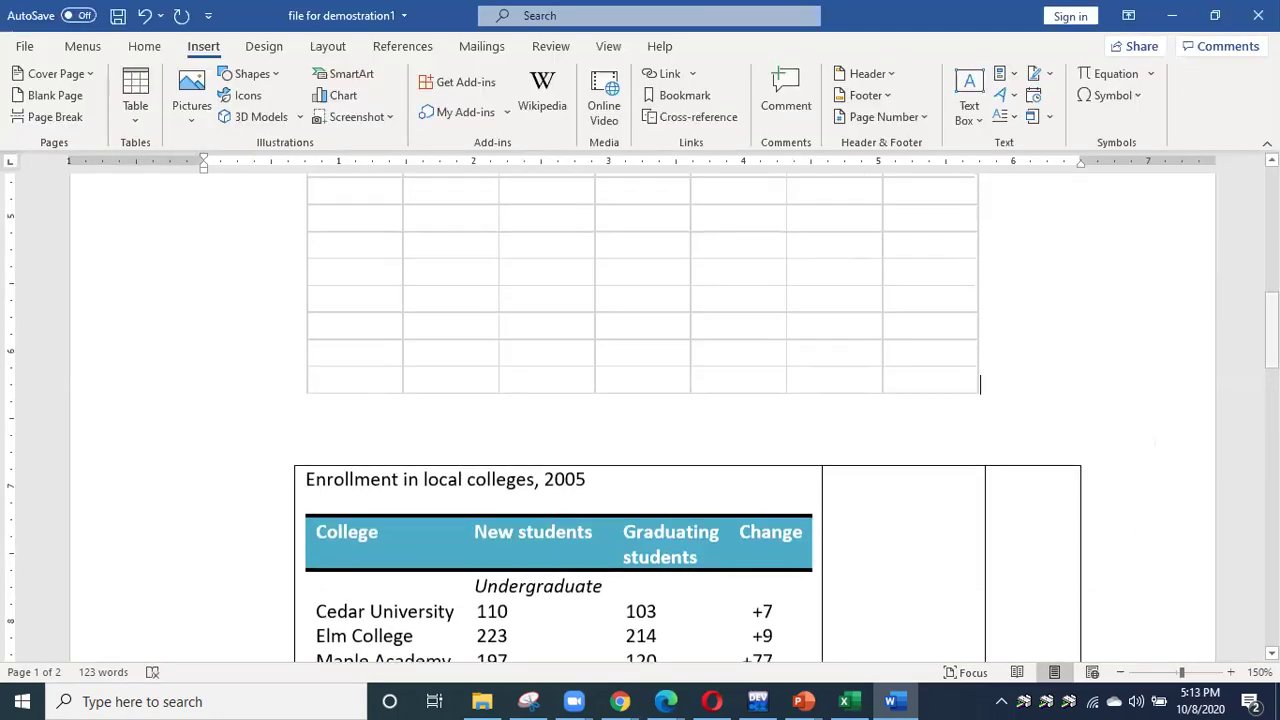
Review all the document's tables, from the grading sheet down to the drawn box on the second page.
{"action": "left_click_drag", "start_coordinate": [1271, 380], "coordinate": [1271, 365]}
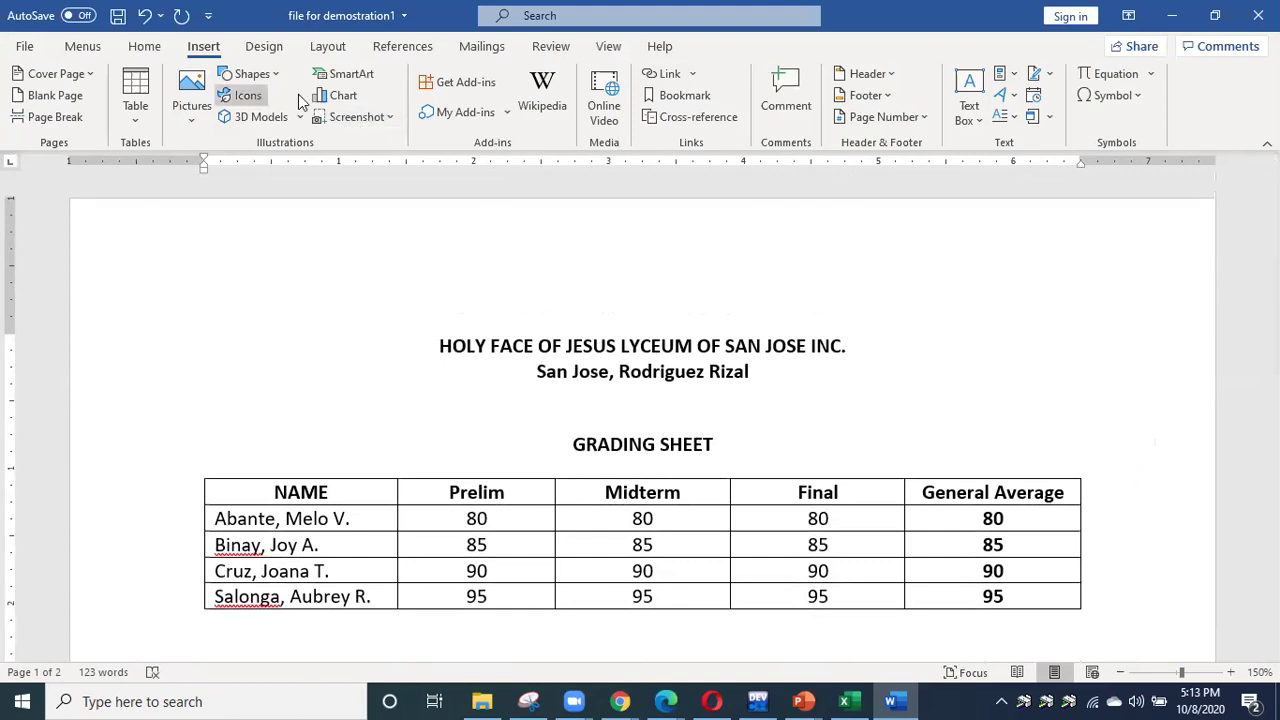
{"action": "scroll", "coordinate": [1046, 356], "scroll_direction": "down", "scroll_amount": 1}
{"action": "scroll", "coordinate": [1046, 356], "scroll_direction": "down", "scroll_amount": 4}
{"action": "left_click", "coordinate": [520, 417]}
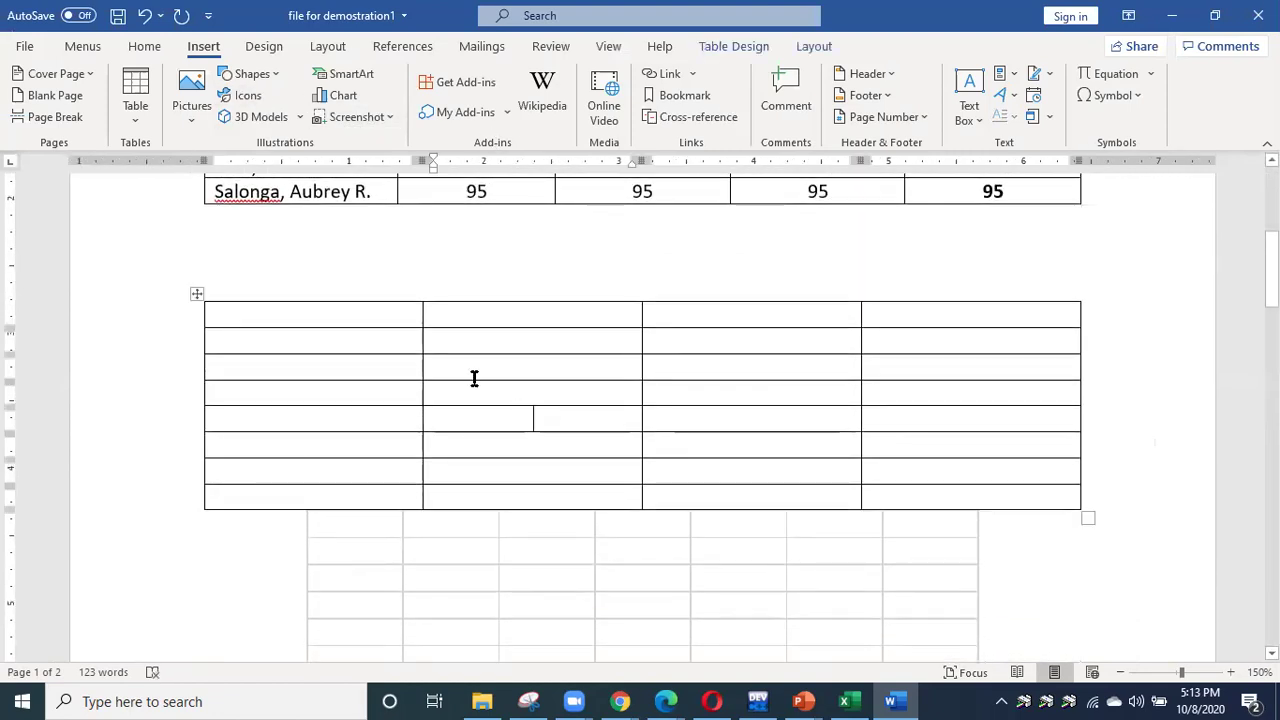
{"action": "scroll", "coordinate": [500, 382], "scroll_direction": "down", "scroll_amount": 2}
{"action": "scroll", "coordinate": [504, 384], "scroll_direction": "down", "scroll_amount": 15}
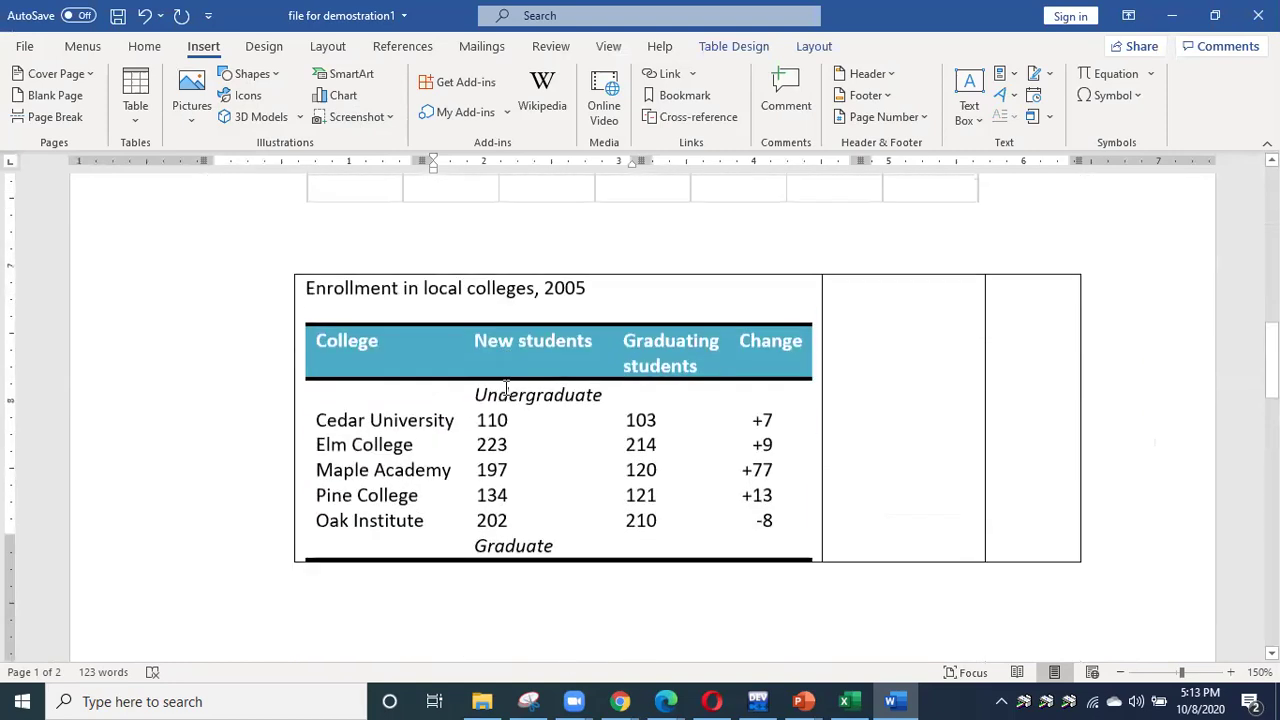
{"action": "scroll", "coordinate": [506, 390], "scroll_direction": "down", "scroll_amount": 3}
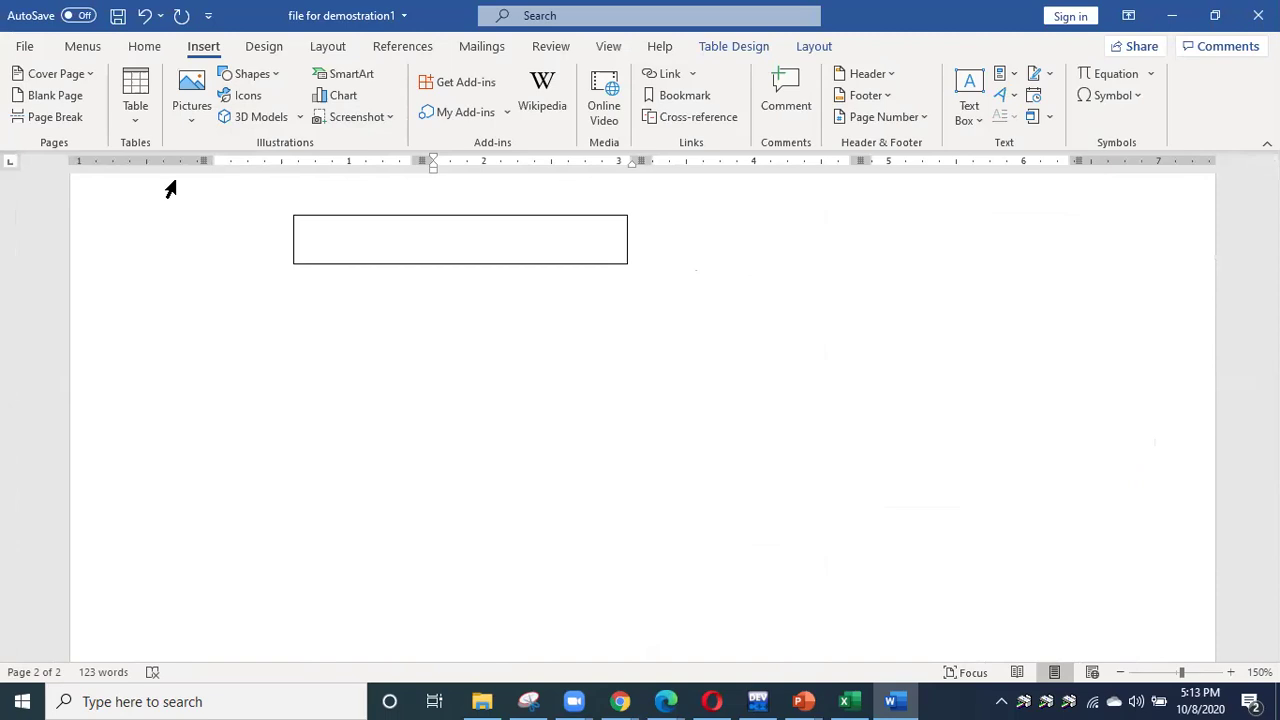
{"action": "scroll", "coordinate": [745, 268], "scroll_direction": "up", "scroll_amount": 12}
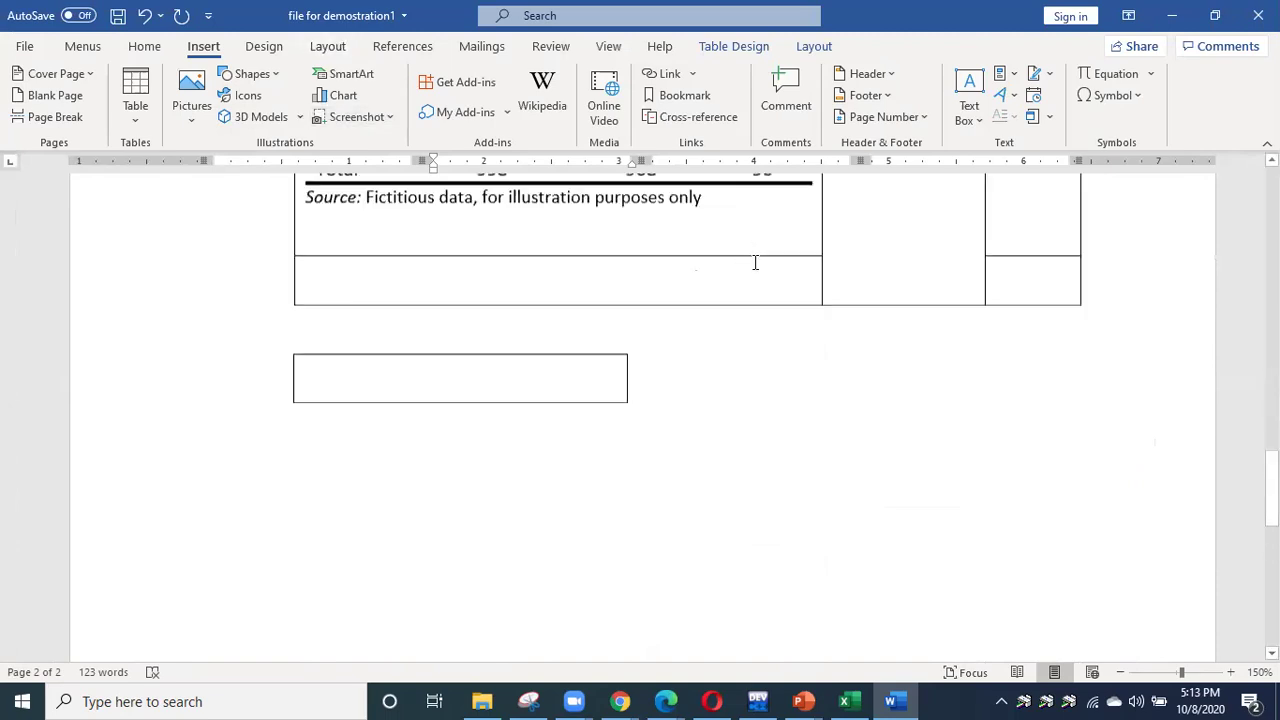
{"action": "scroll", "coordinate": [742, 271], "scroll_direction": "up", "scroll_amount": 10}
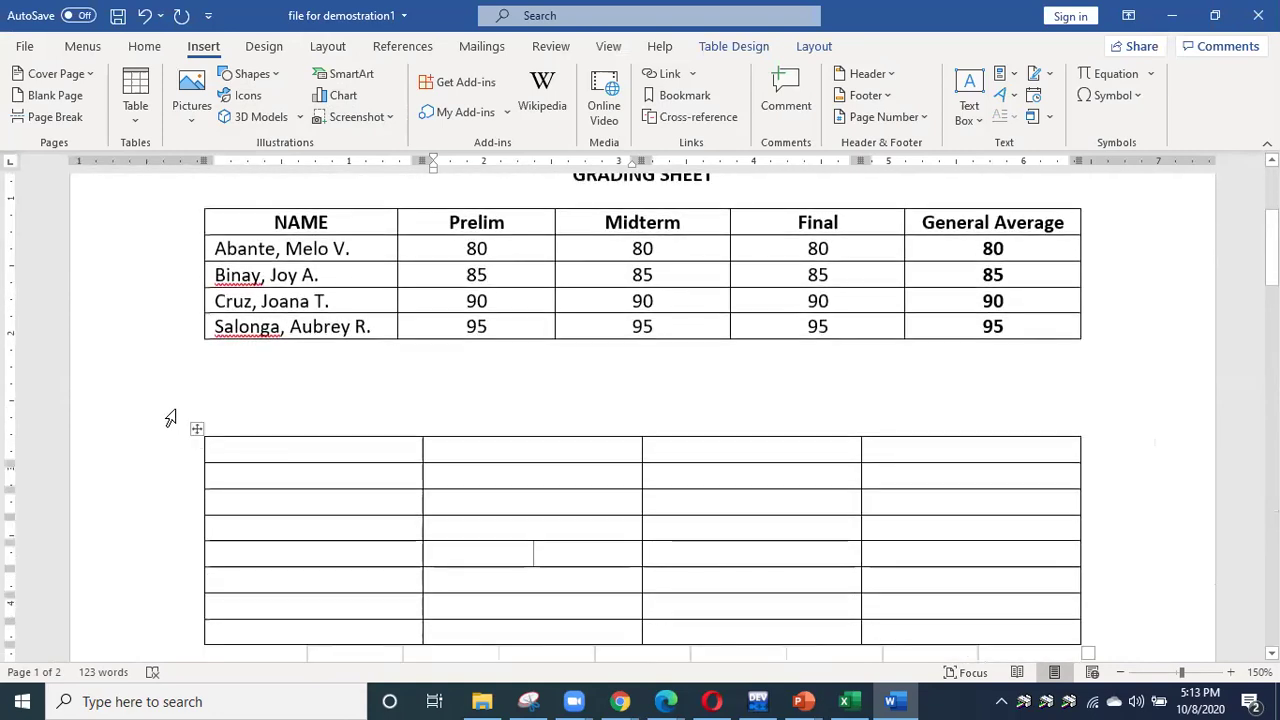
Select and delete all the demonstration tables below the grading sheet table.
{"action": "left_click", "coordinate": [196, 429]}
{"action": "left_click_drag", "start_coordinate": [117, 414], "coordinate": [470, 699]}
{"action": "mouse_move", "coordinate": [482, 697]}
{"action": "key", "text": "Delete"}
Highlight the grading sheet's student rows, from the first name through the last general average.
{"action": "scroll", "coordinate": [527, 400], "scroll_direction": "up", "scroll_amount": 2}
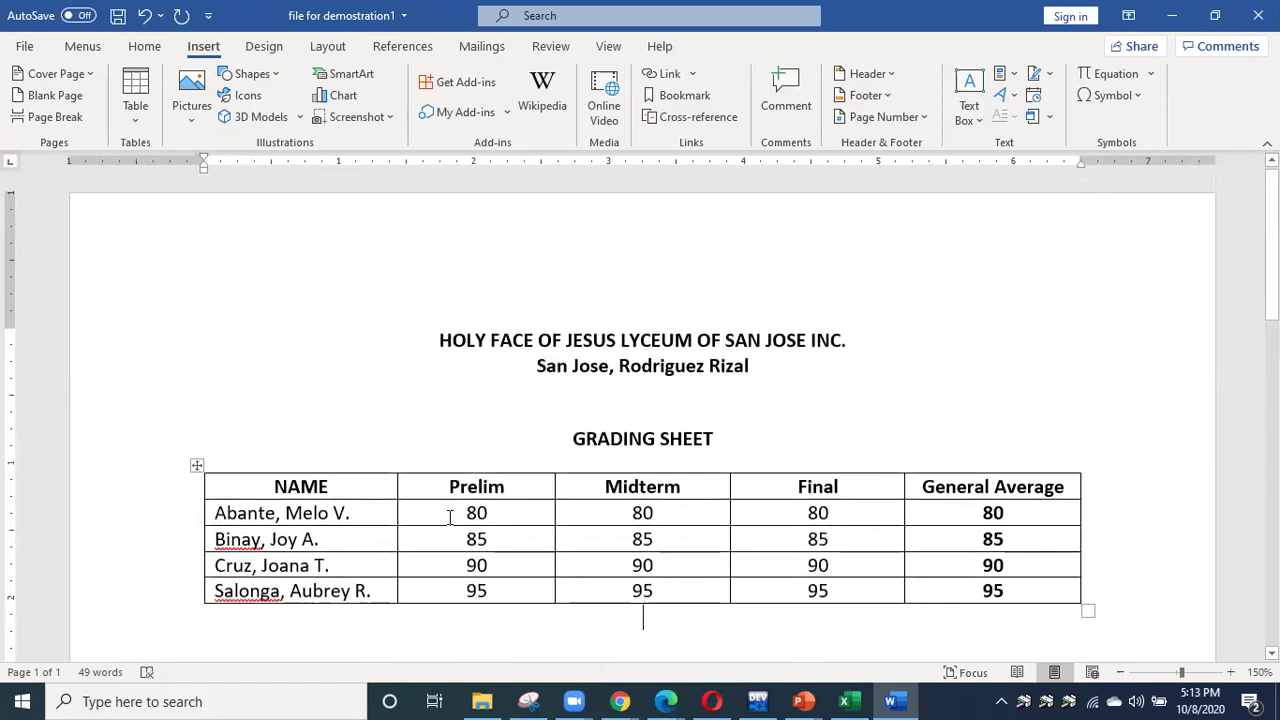
{"action": "scroll", "coordinate": [400, 460], "scroll_direction": "down", "scroll_amount": 3}
{"action": "left_click_drag", "start_coordinate": [217, 309], "coordinate": [946, 388]}
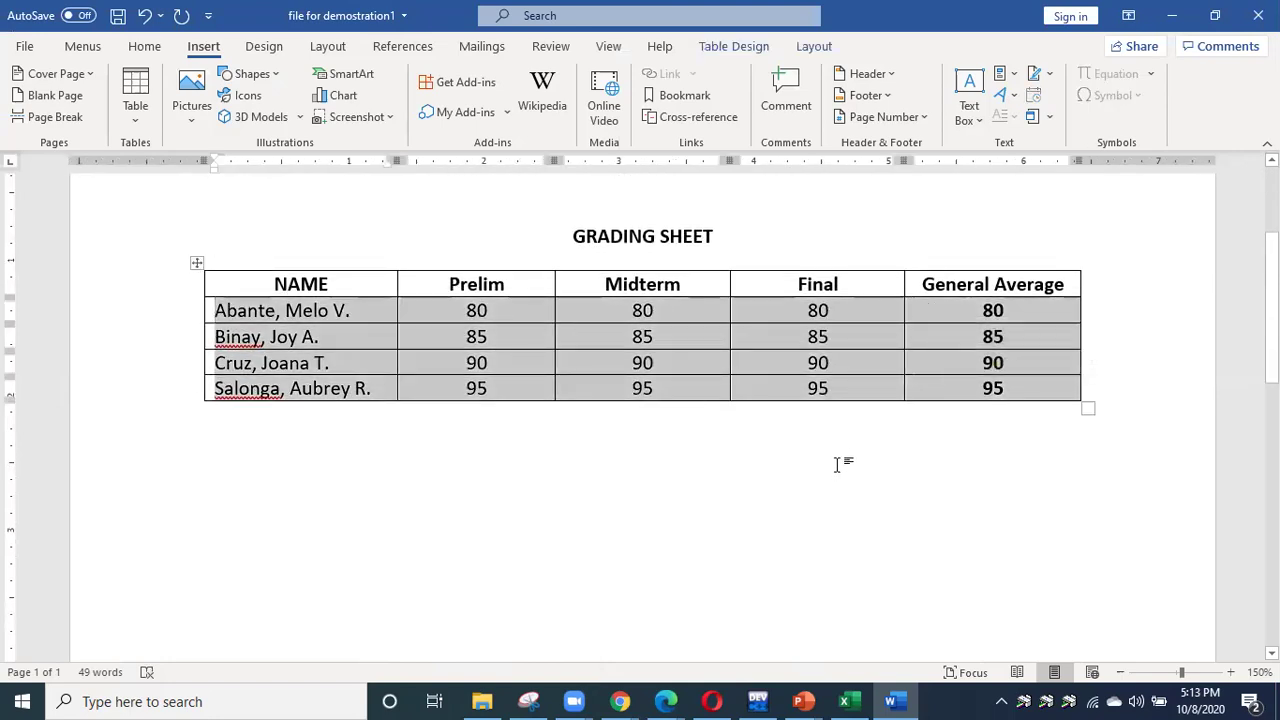
Insert a table with 3 columns and 6 rows in the empty space below the grading sheet table.
{"action": "left_click", "coordinate": [800, 457]}
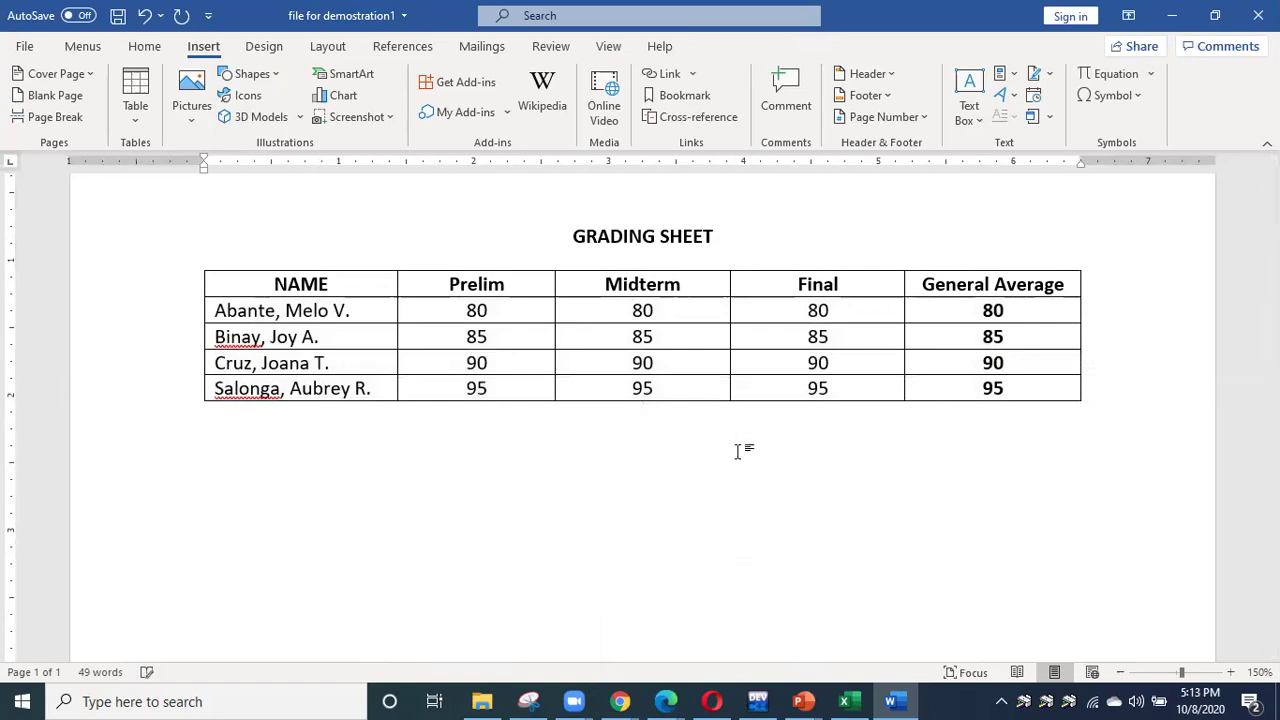
{"action": "left_click", "coordinate": [138, 106]}
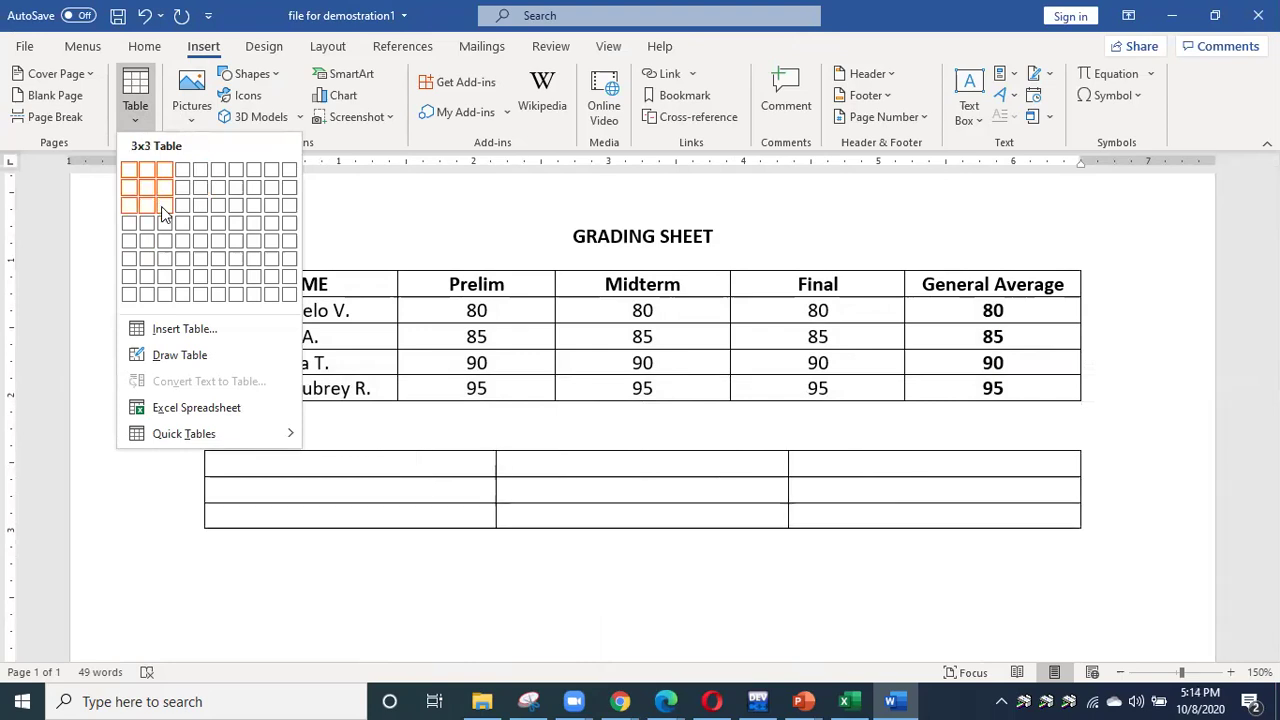
{"action": "left_click", "coordinate": [166, 274]}
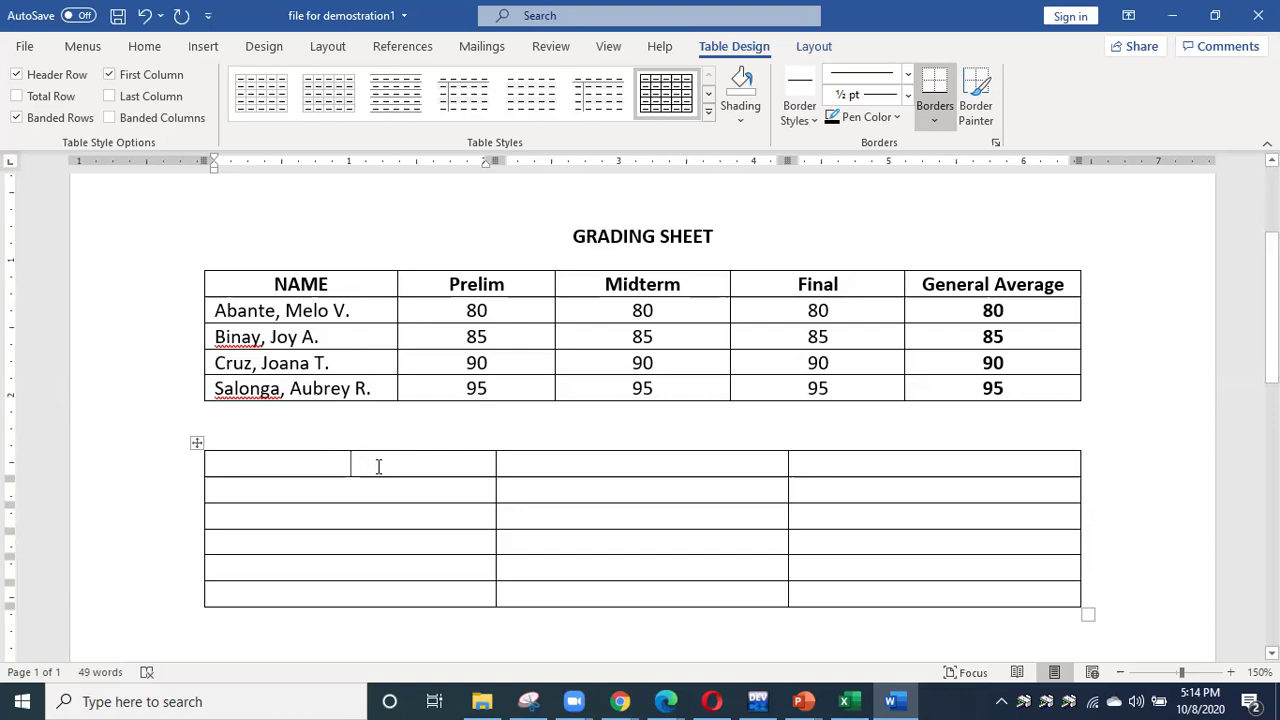
Enter Holy Face, Saint Felicity and World Citi Colleges in the first three rows of the lower table's first column.
{"action": "type", "text": "Hol"}
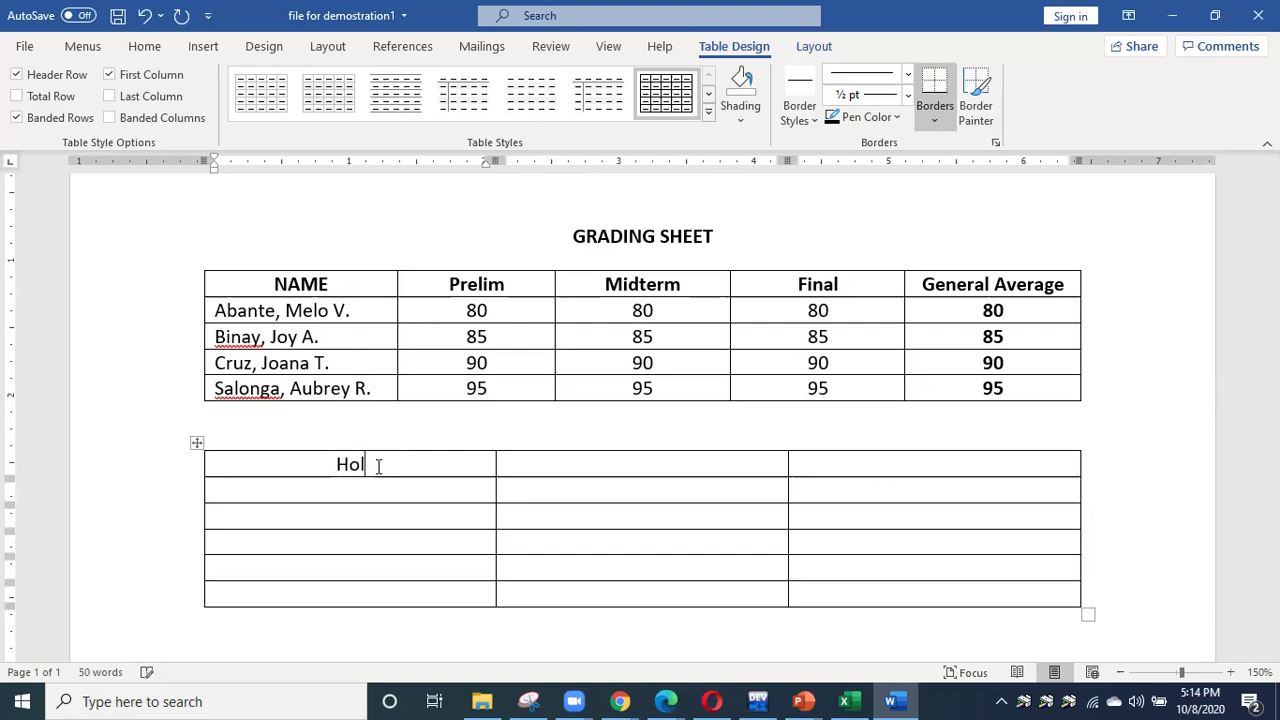
{"action": "type", "text": "y Face"}
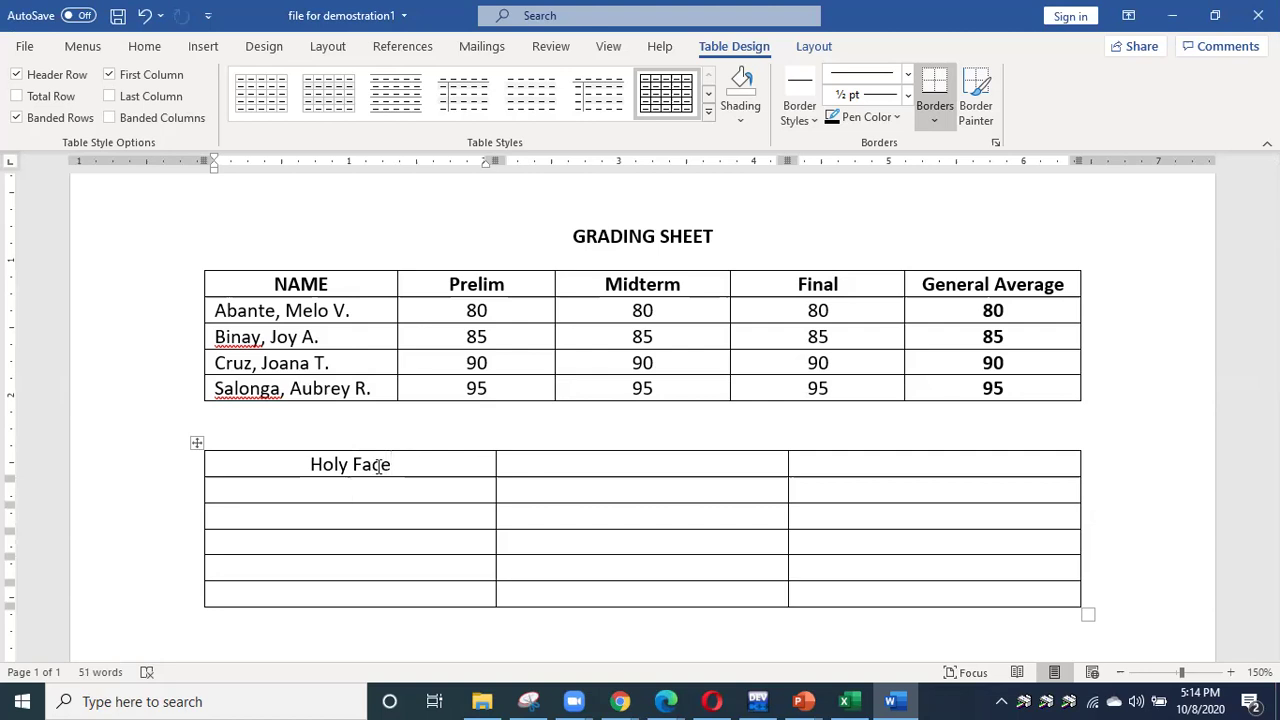
{"action": "key", "text": "Down"}
{"action": "type", "text": "Saint Felicity"}
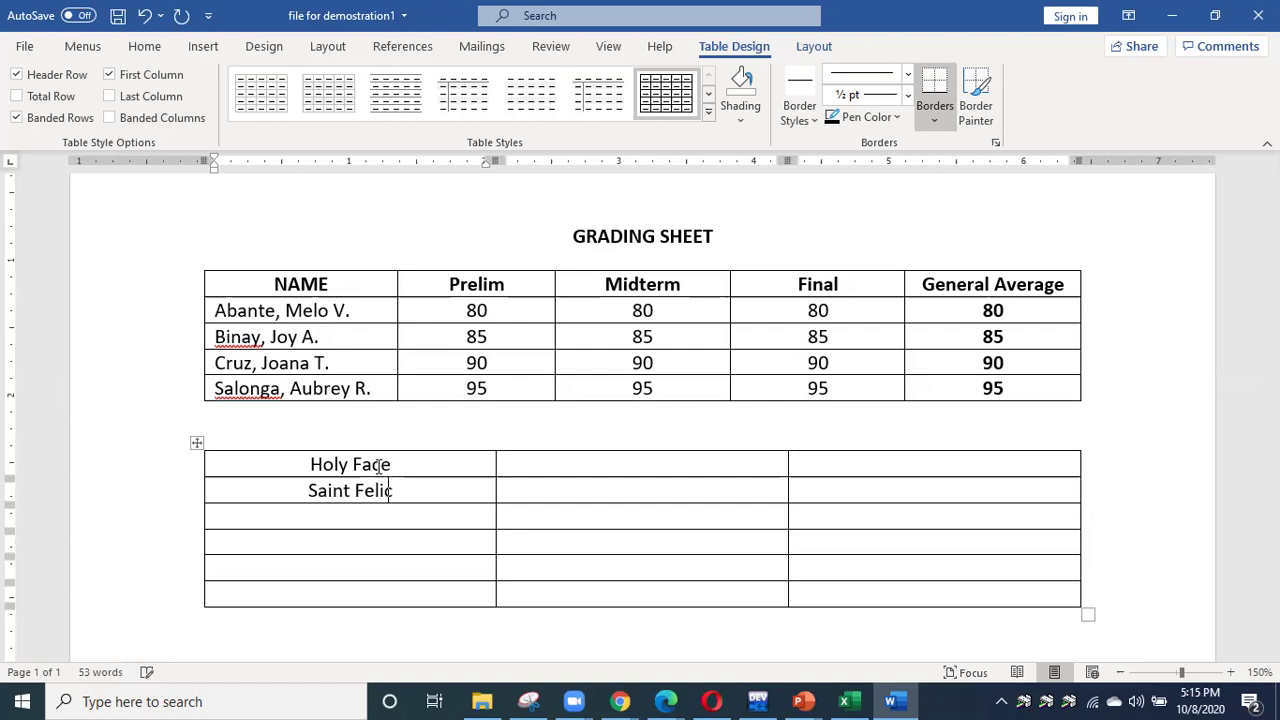
{"action": "key", "text": "Down"}
{"action": "type", "text": "World C"}
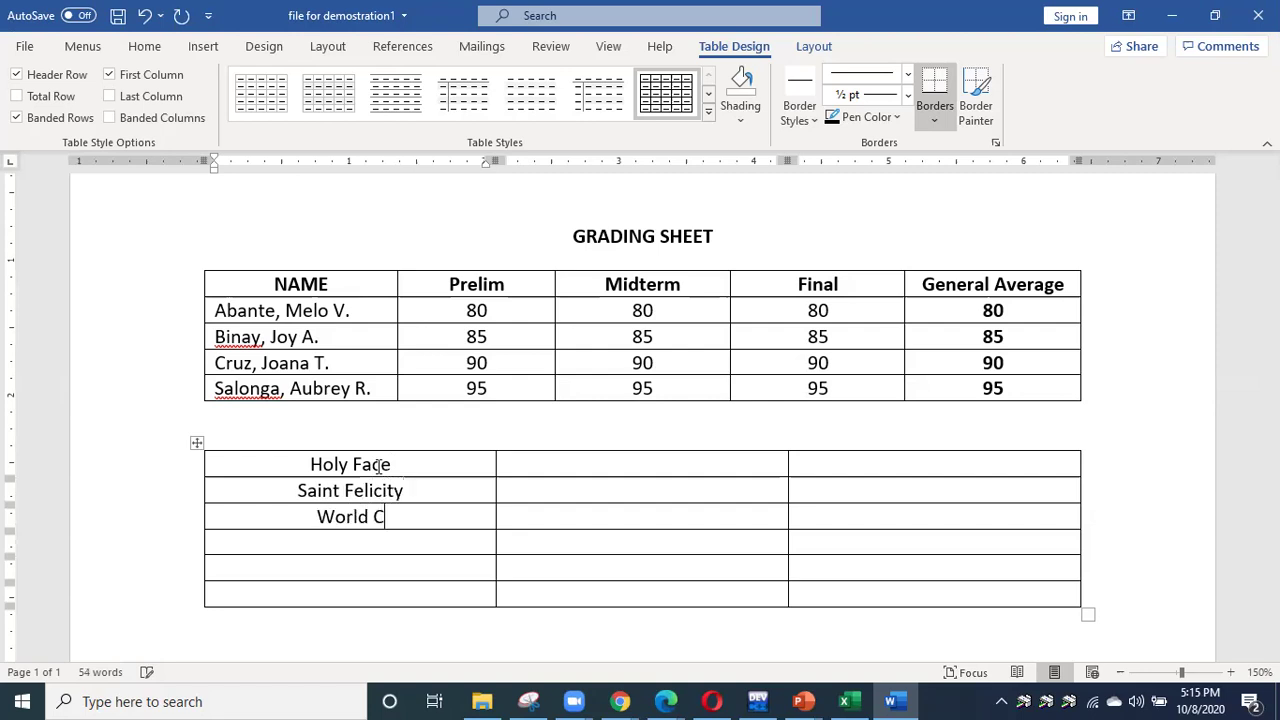
{"action": "type", "text": "iti Colleges"}
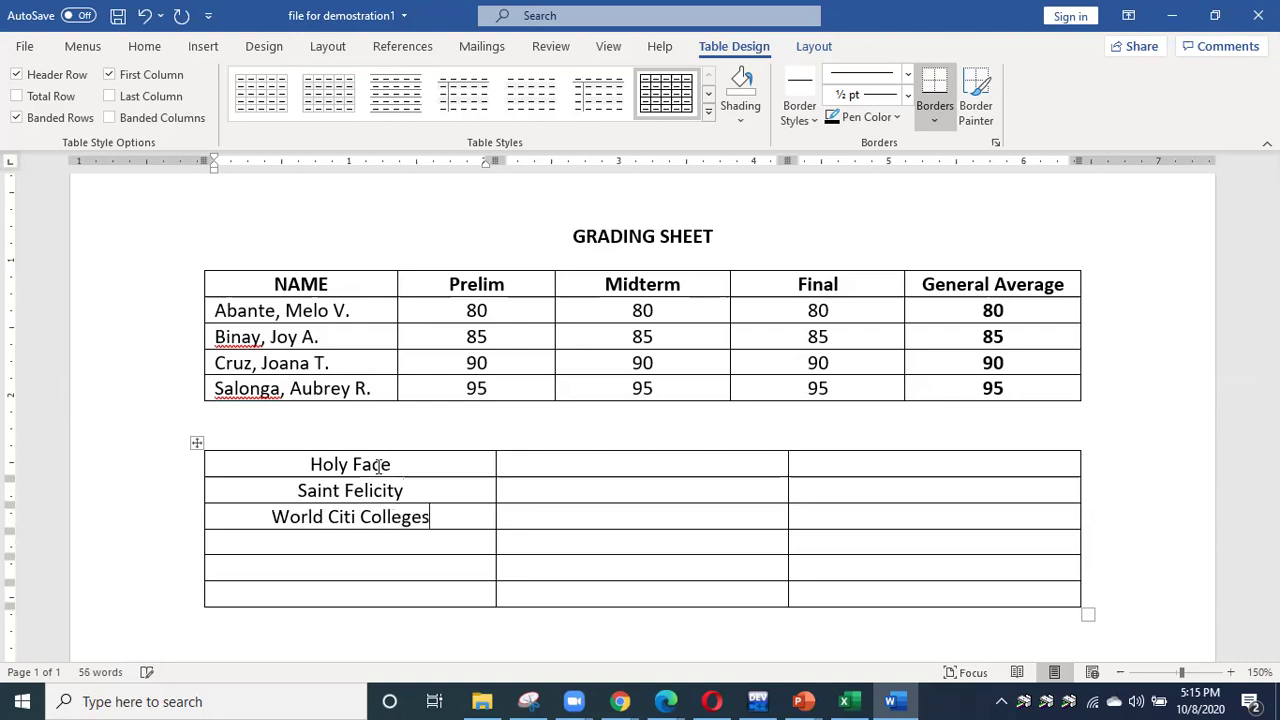
Enter 90, 89 and 94 in the second column beside the three school names.
{"action": "left_click", "coordinate": [665, 466]}
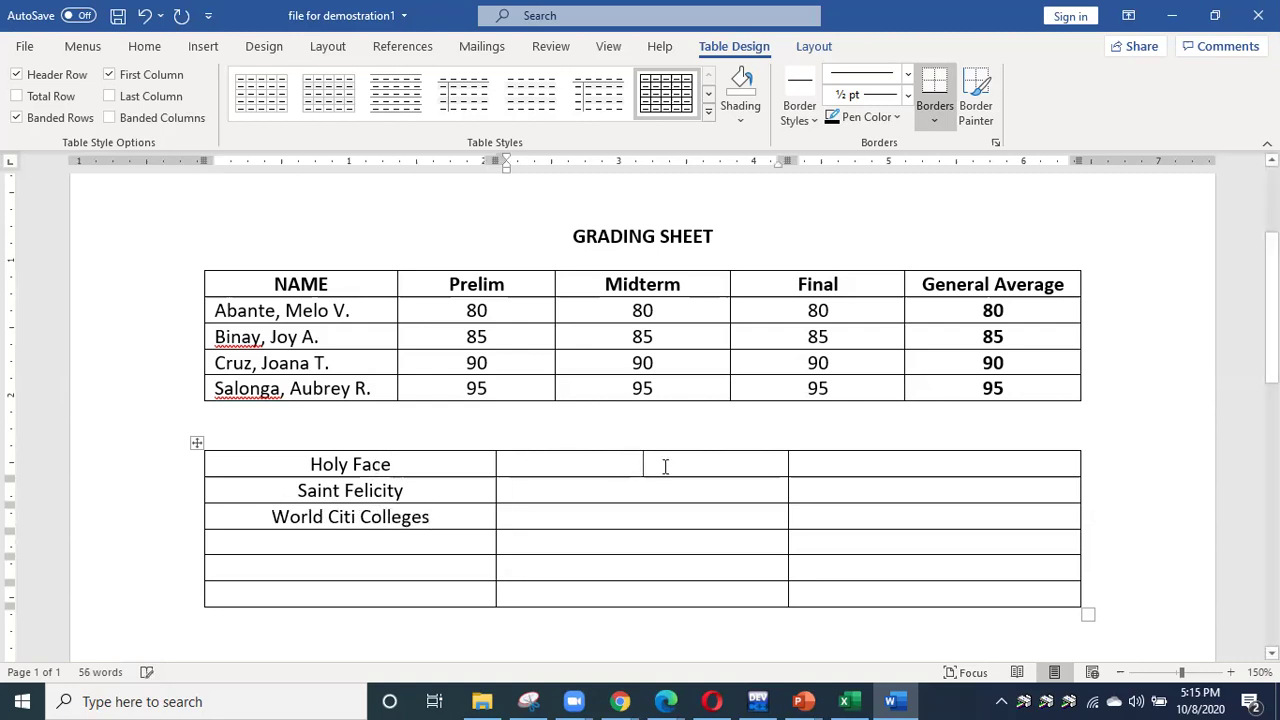
{"action": "type", "text": "90"}
{"action": "key", "text": "Down"}
{"action": "type", "text": "89"}
{"action": "key", "text": "Down"}
{"action": "type", "text": "94"}
{"action": "key", "text": "Tab"}
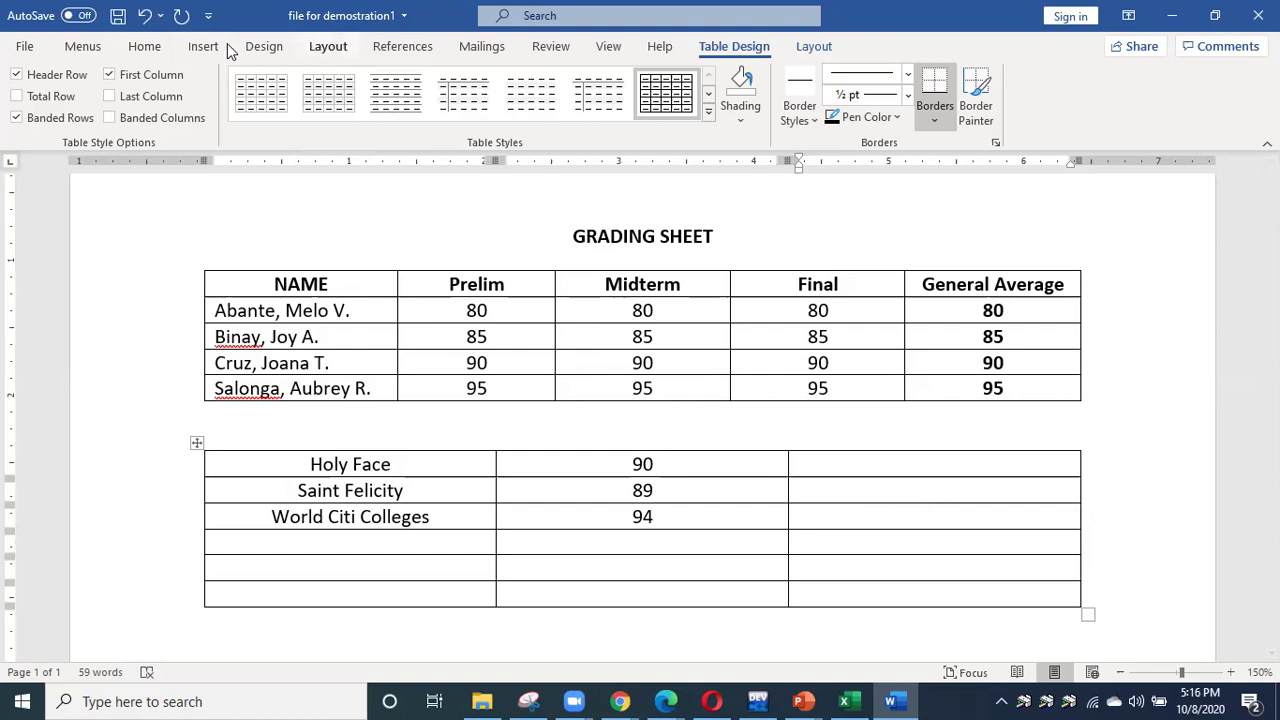
{"action": "left_click", "coordinate": [327, 46]}
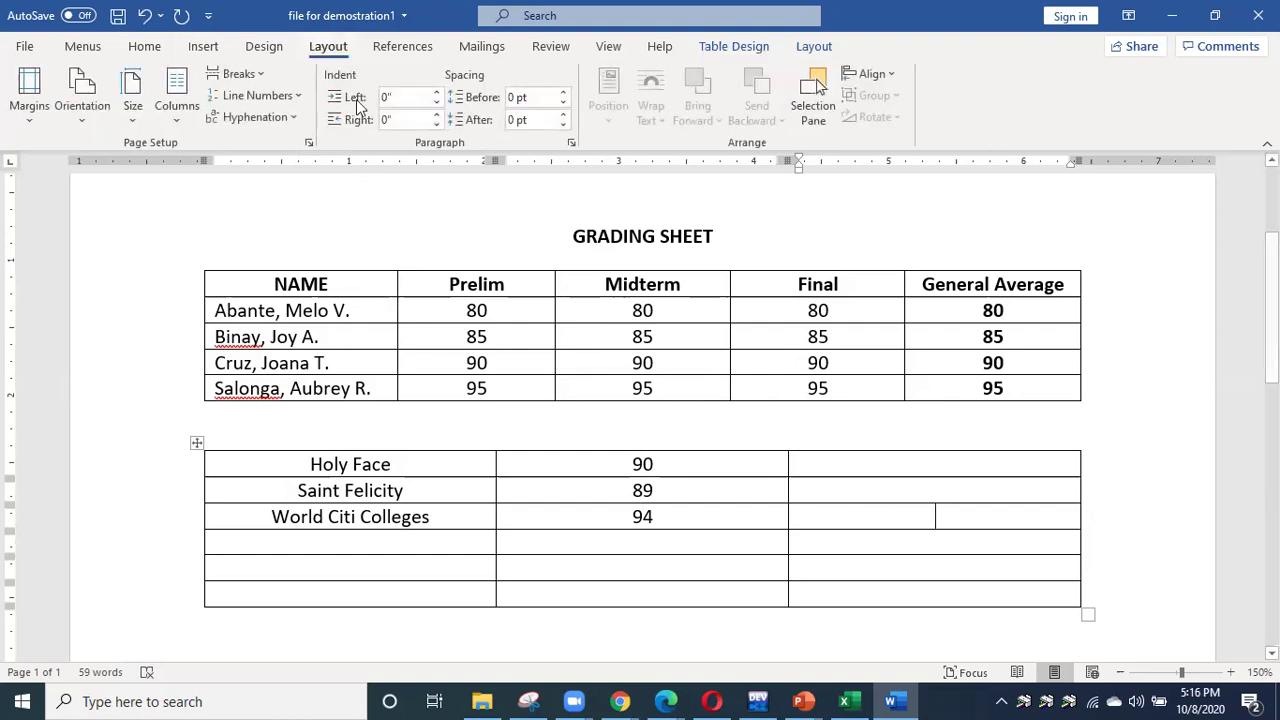
{"action": "double_click", "coordinate": [472, 363]}
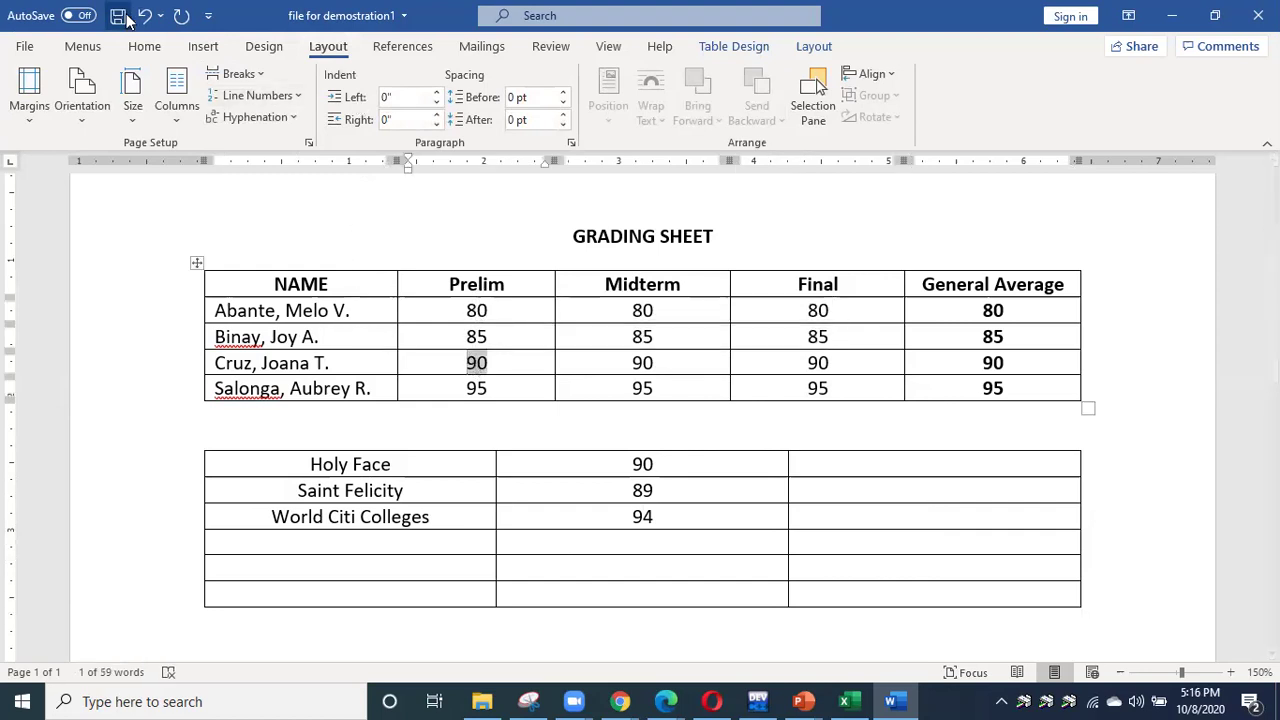
{"action": "left_click", "coordinate": [203, 48]}
{"action": "left_click", "coordinate": [128, 118]}
{"action": "left_click", "coordinate": [135, 100]}
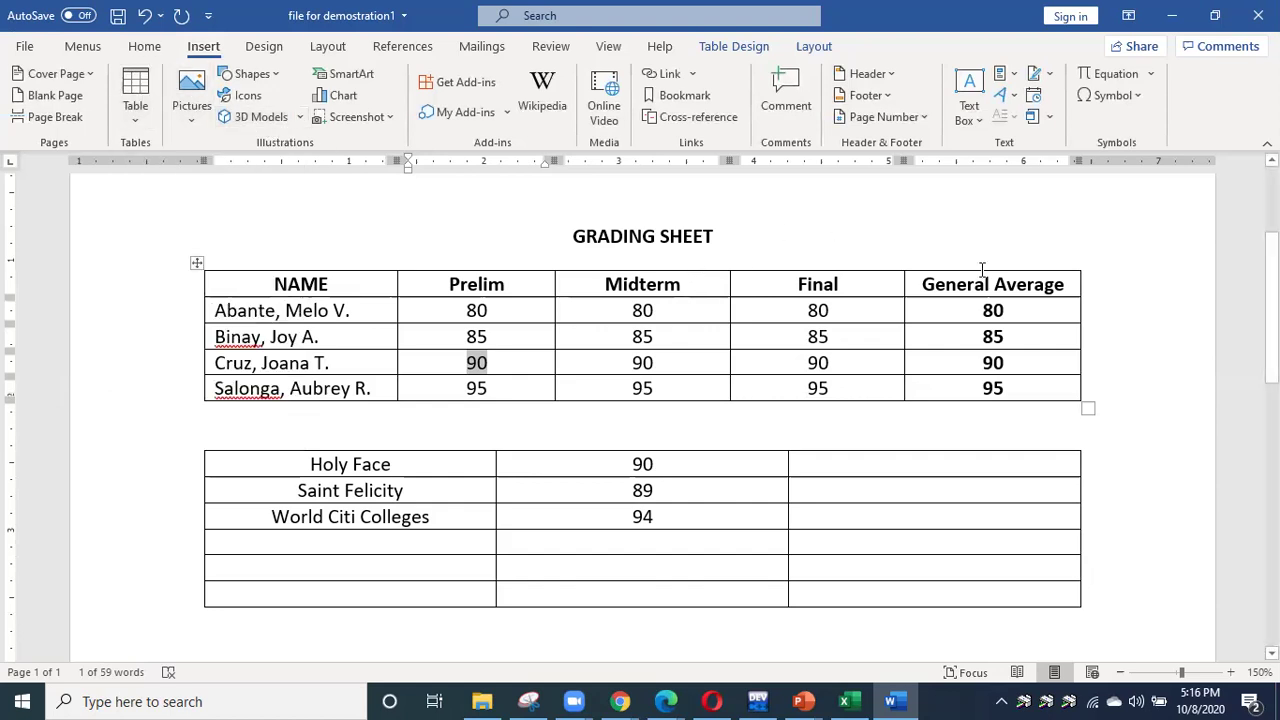
Narrow the lower table's first column to about 2.1 inches and heighten its first row to about 0.3 inch.
{"action": "left_click", "coordinate": [846, 464]}
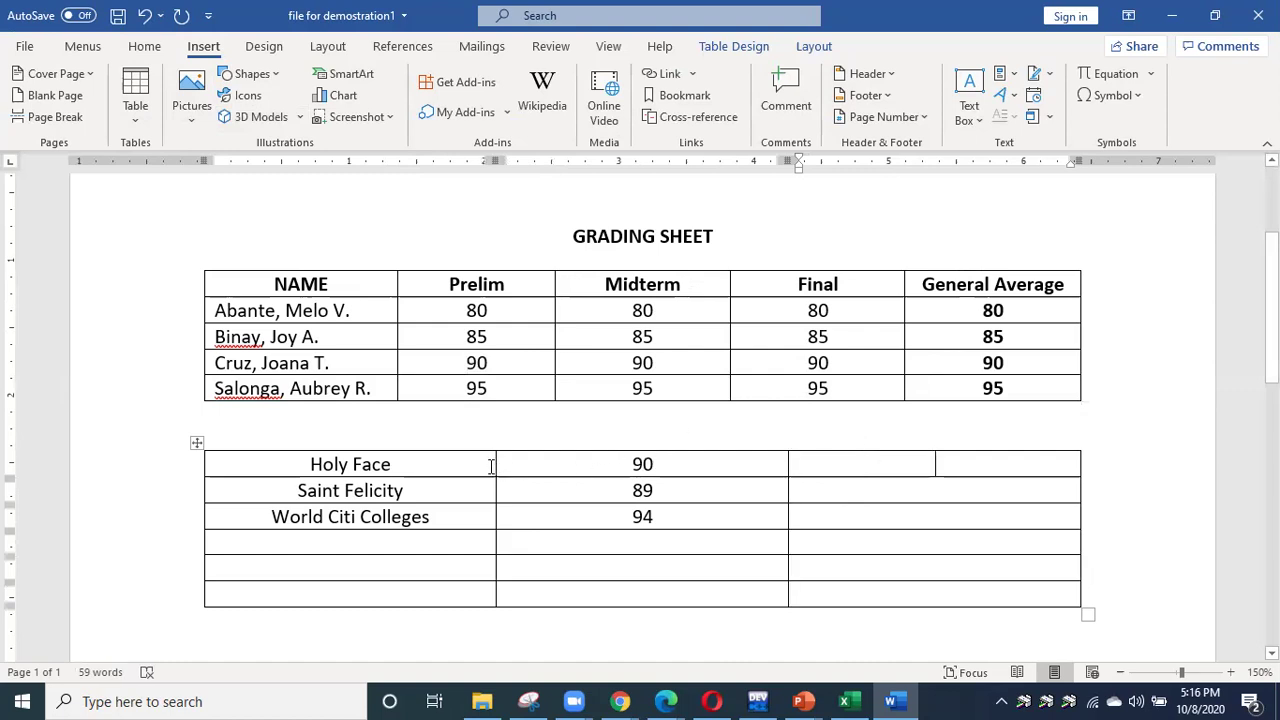
{"action": "mouse_move", "coordinate": [494, 464]}
{"action": "left_mouse_down"}
{"action": "mouse_move", "coordinate": [440, 466]}
{"action": "mouse_move", "coordinate": [481, 478]}
{"action": "left_mouse_up"}
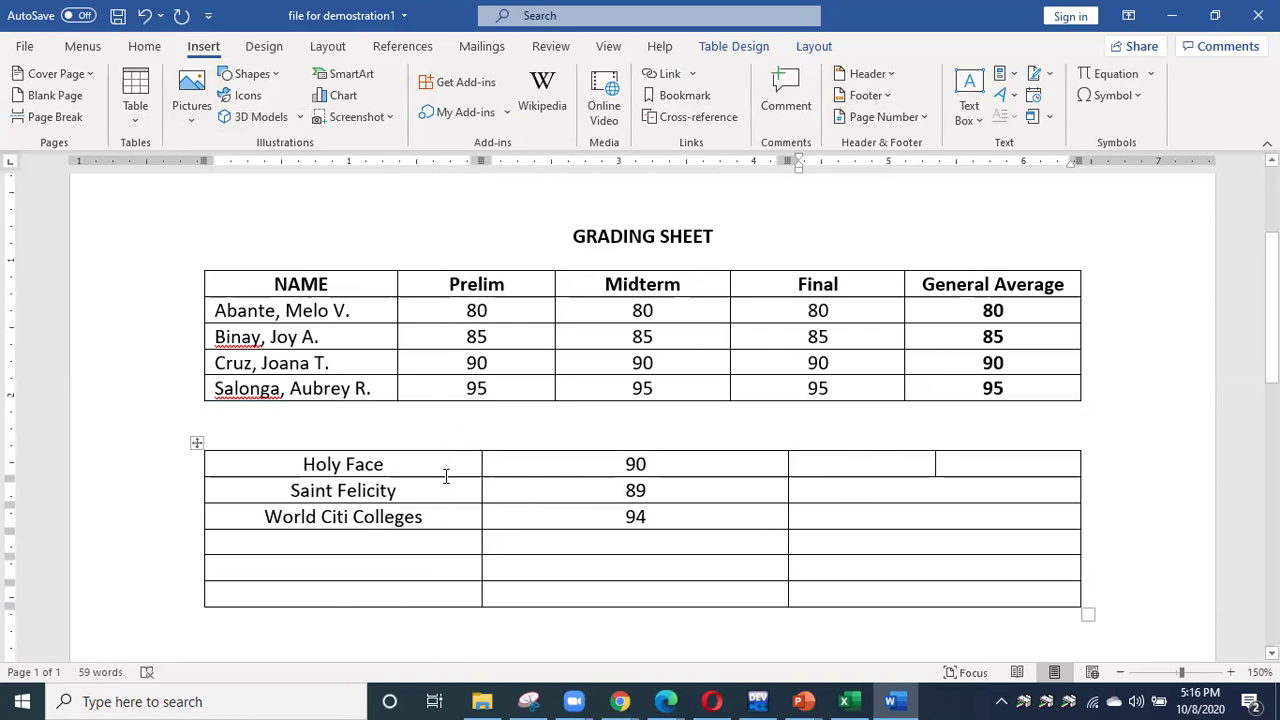
{"action": "left_click_drag", "start_coordinate": [448, 478], "coordinate": [450, 497]}
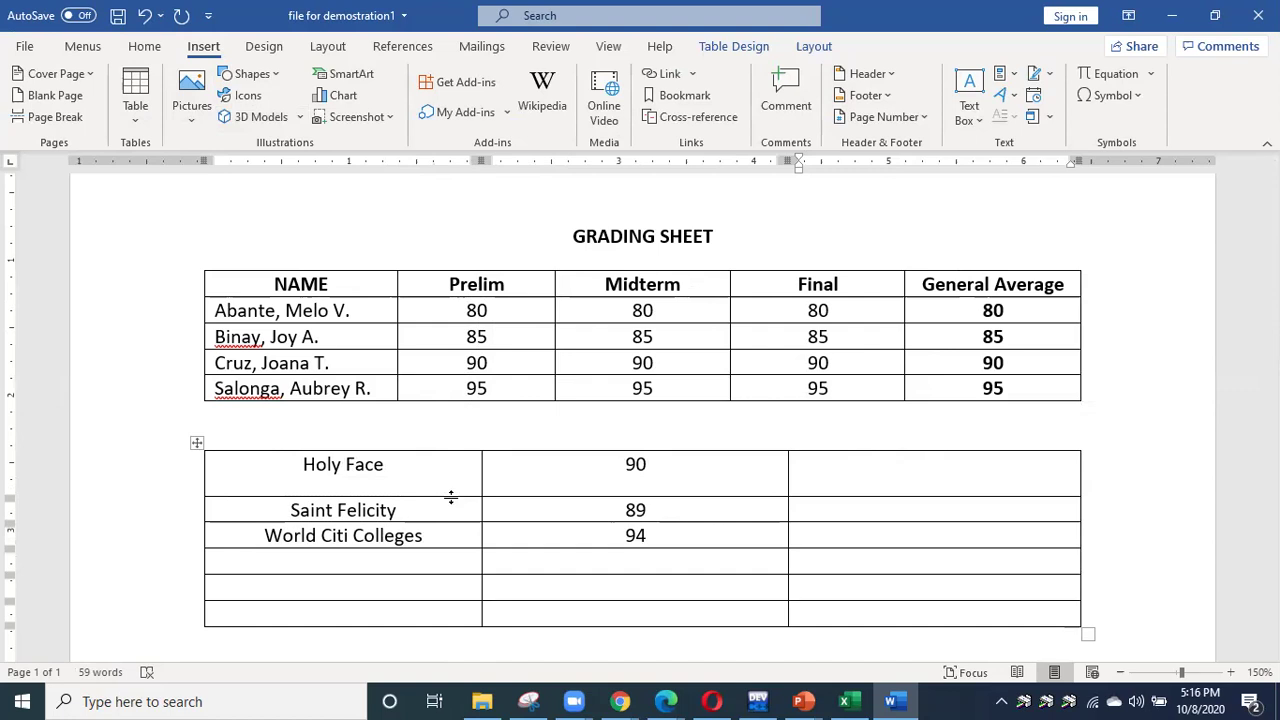
Enter a person's name in the fourth row of the lower table's first column.
{"action": "left_click", "coordinate": [418, 565]}
{"action": "type", "text": "marmelo"}
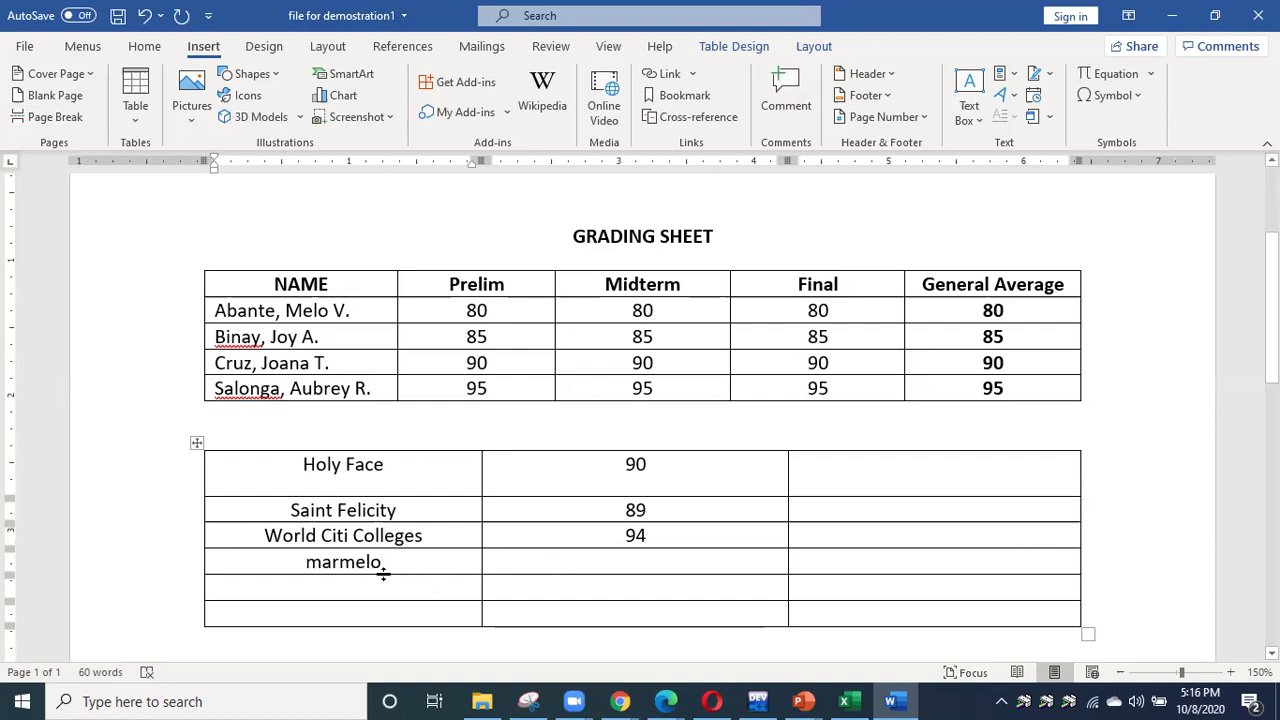
{"action": "left_click", "coordinate": [586, 558]}
{"action": "left_click", "coordinate": [442, 558]}
Move the cursor through the lower table's cells in all directions, ending outside the table at the document's start.
{"action": "key", "text": "Tab"}
{"action": "key", "text": "Tab"}
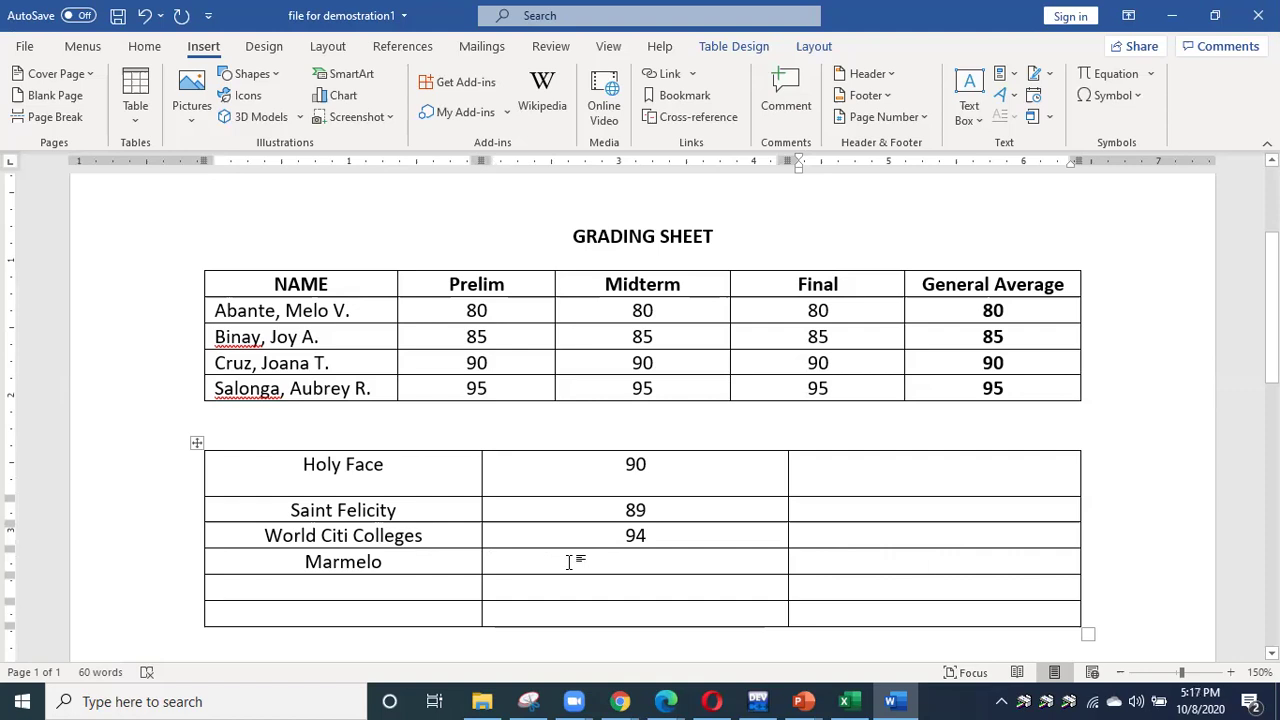
{"action": "key", "text": "Down"}
{"action": "key", "text": "Down"}
{"action": "key", "text": "Up"}
{"action": "key", "text": "Up"}
{"action": "key", "text": "Up"}
{"action": "key", "text": "Up"}
{"action": "key", "text": "Down"}
{"action": "key", "text": "Left"}
{"action": "key", "text": "Left"}
{"action": "key", "text": "Left"}
{"action": "key", "text": "Right"}
{"action": "key", "text": "Right"}
{"action": "key", "text": "Right"}
{"action": "key", "text": "Right"}
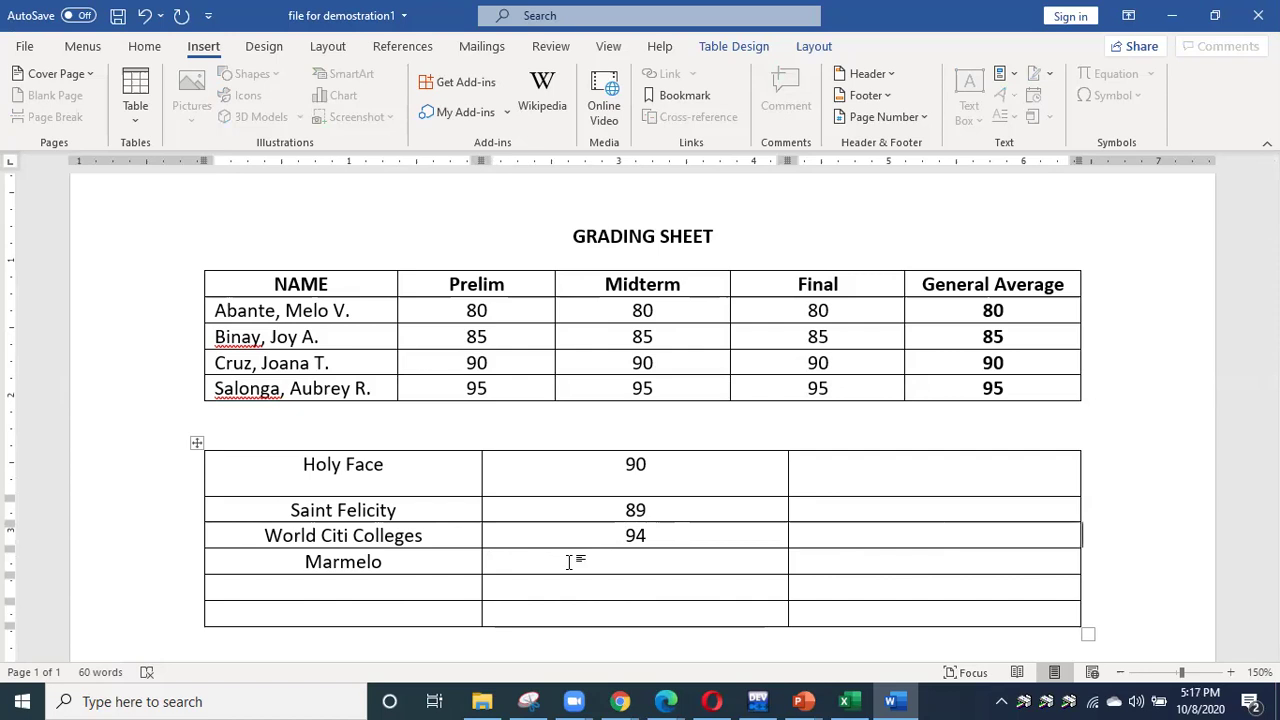
{"action": "left_click", "coordinate": [838, 478]}
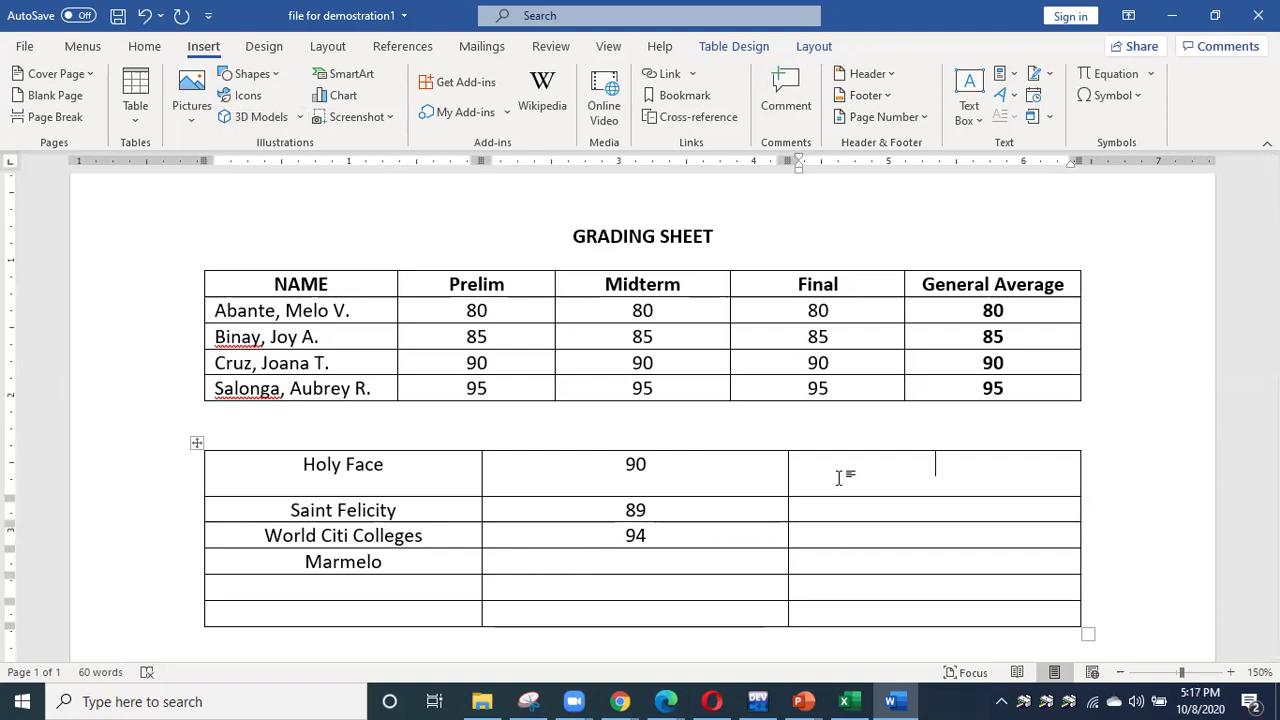
{"action": "key", "text": "ctrl+Home"}
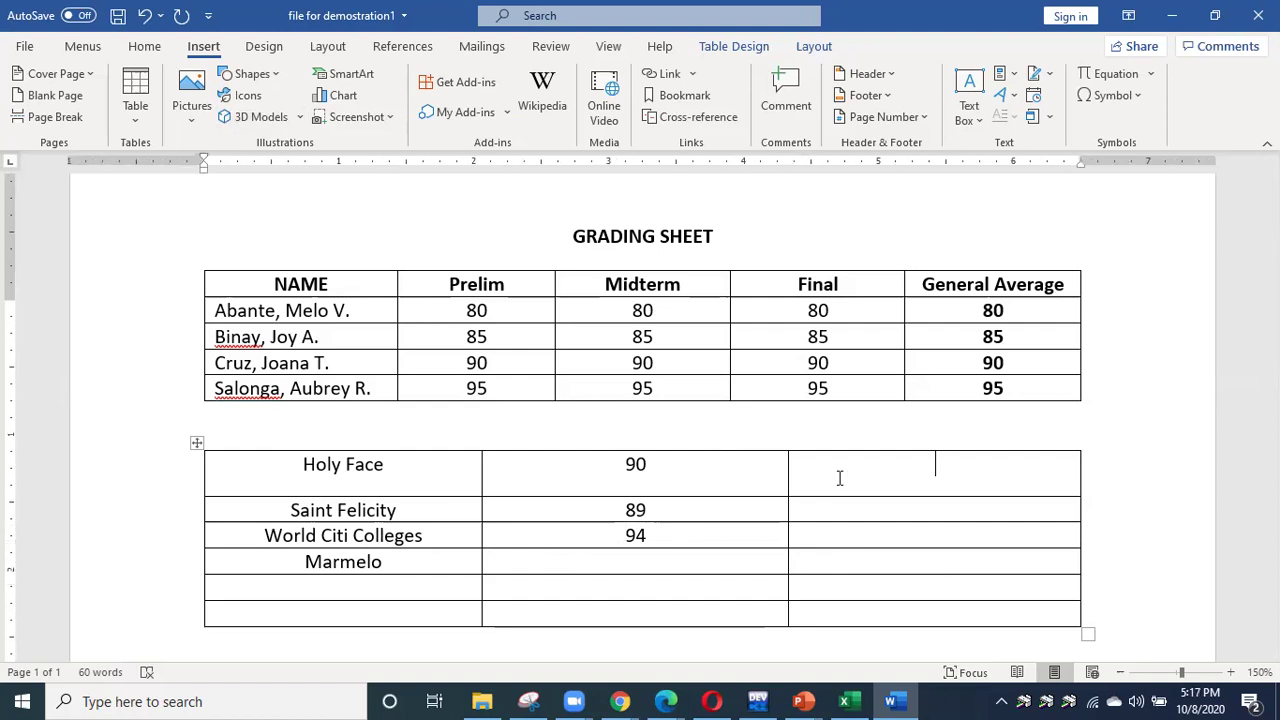
Increase the height of the lower table's fourth row to about 0.3 inch.
{"action": "scroll", "coordinate": [966, 406], "scroll_direction": "down", "scroll_amount": 7}
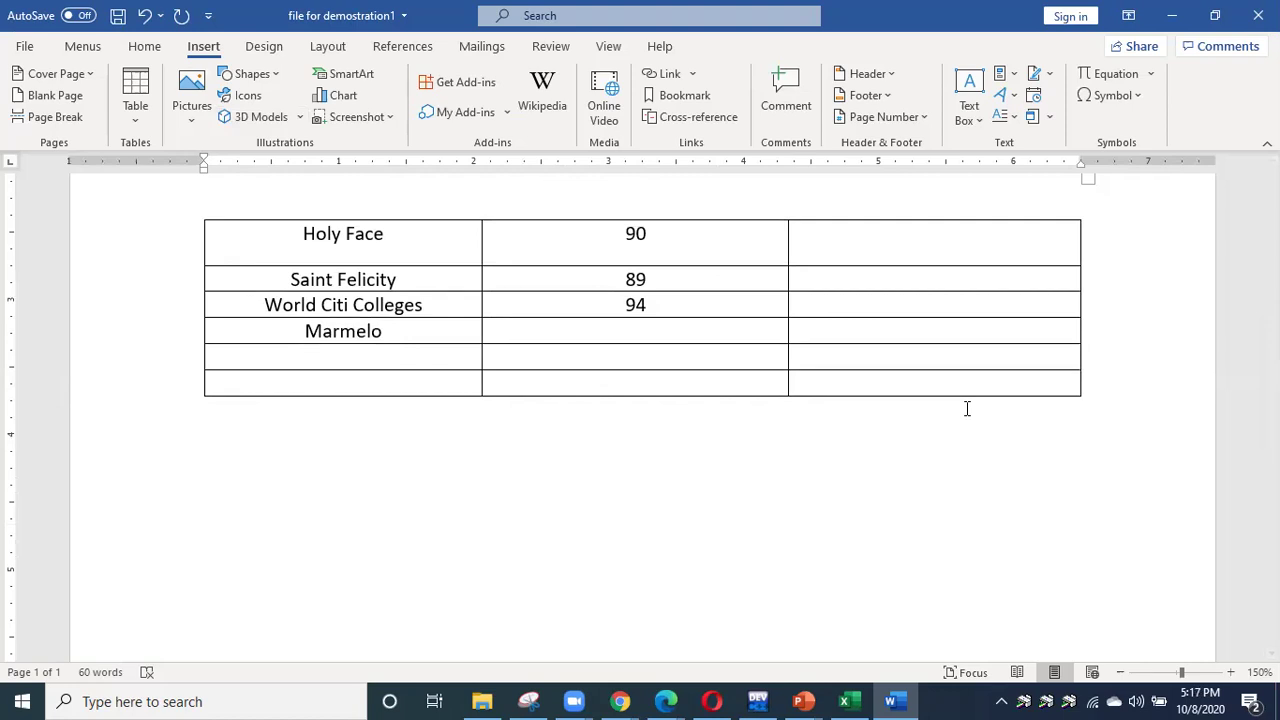
{"action": "left_click", "coordinate": [609, 354]}
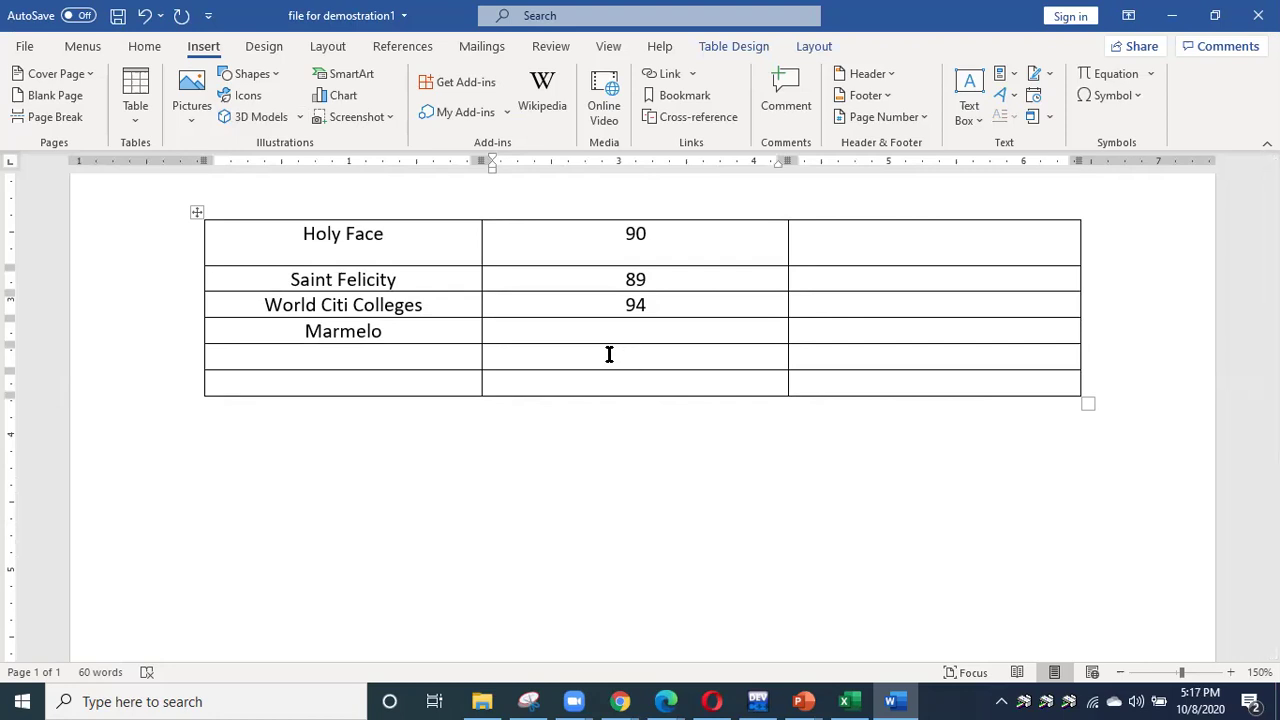
{"action": "left_click_drag", "start_coordinate": [549, 344], "coordinate": [790, 358]}
Select the fifth row's second and third cells, and individually the whole fifth, sixth and Saint Felicity rows.
{"action": "left_click_drag", "start_coordinate": [608, 376], "coordinate": [857, 376]}
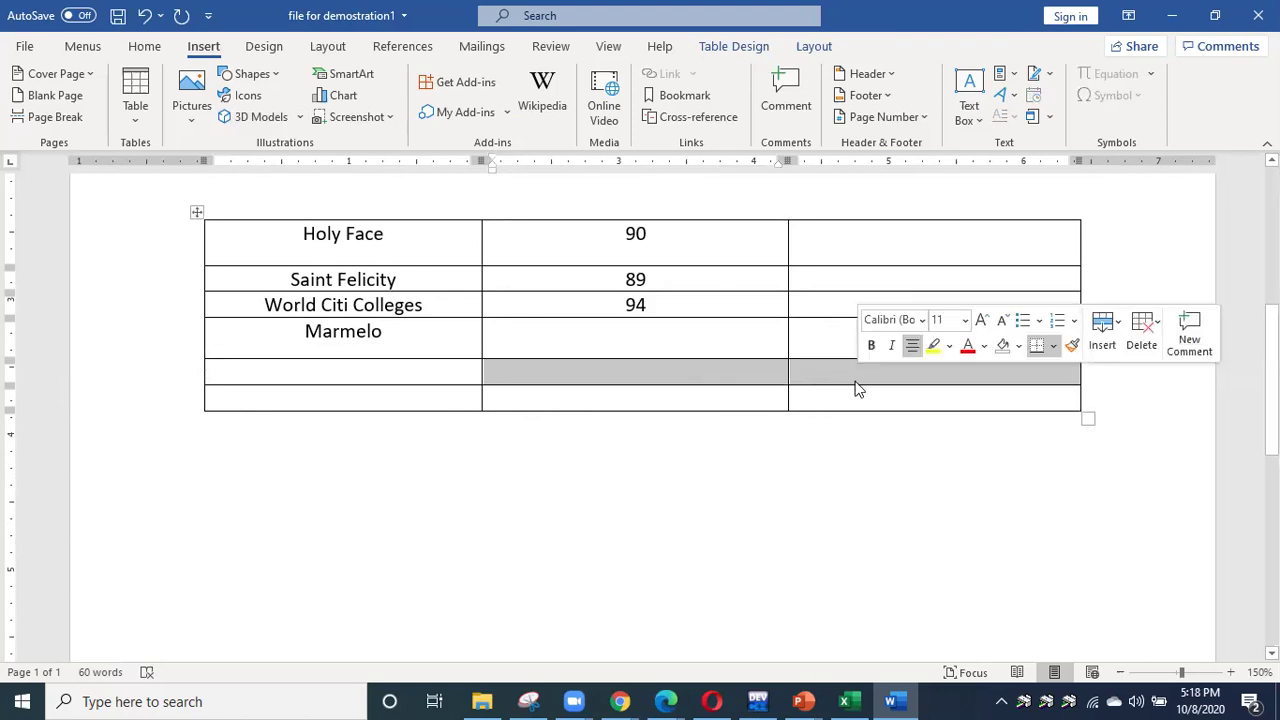
{"action": "left_click", "coordinate": [170, 377]}
{"action": "left_click", "coordinate": [171, 400]}
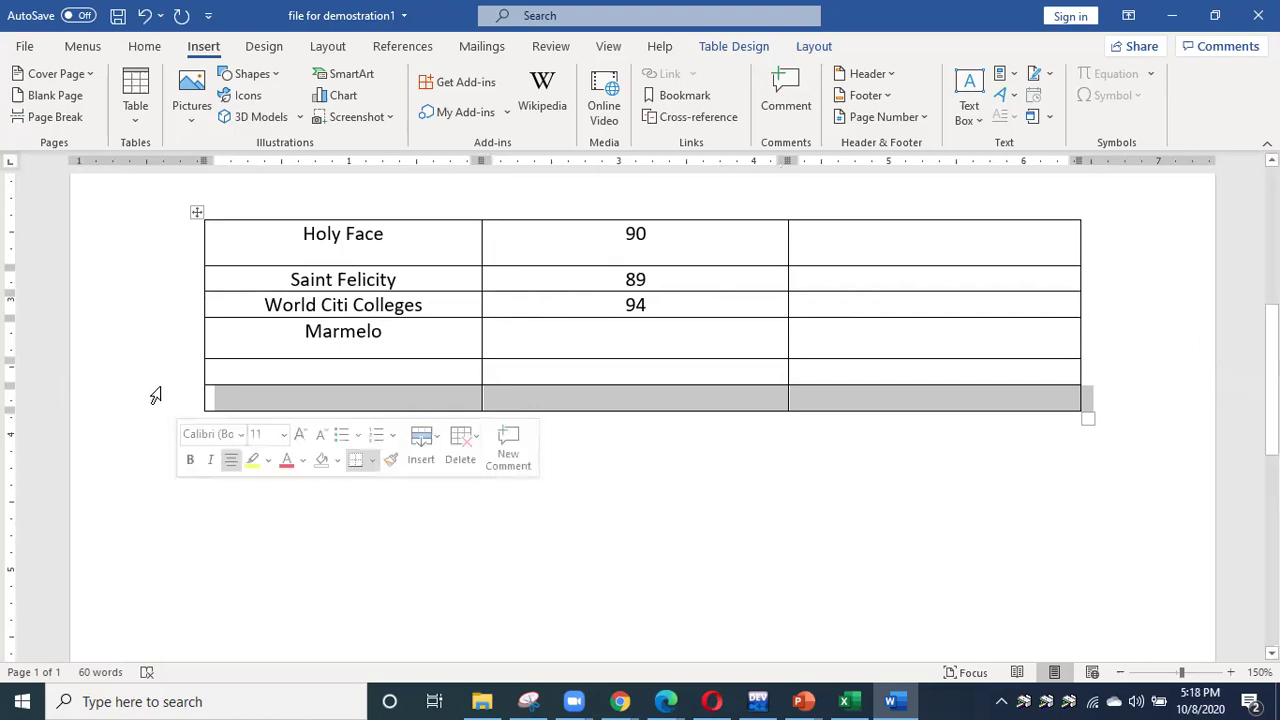
{"action": "left_click", "coordinate": [168, 374]}
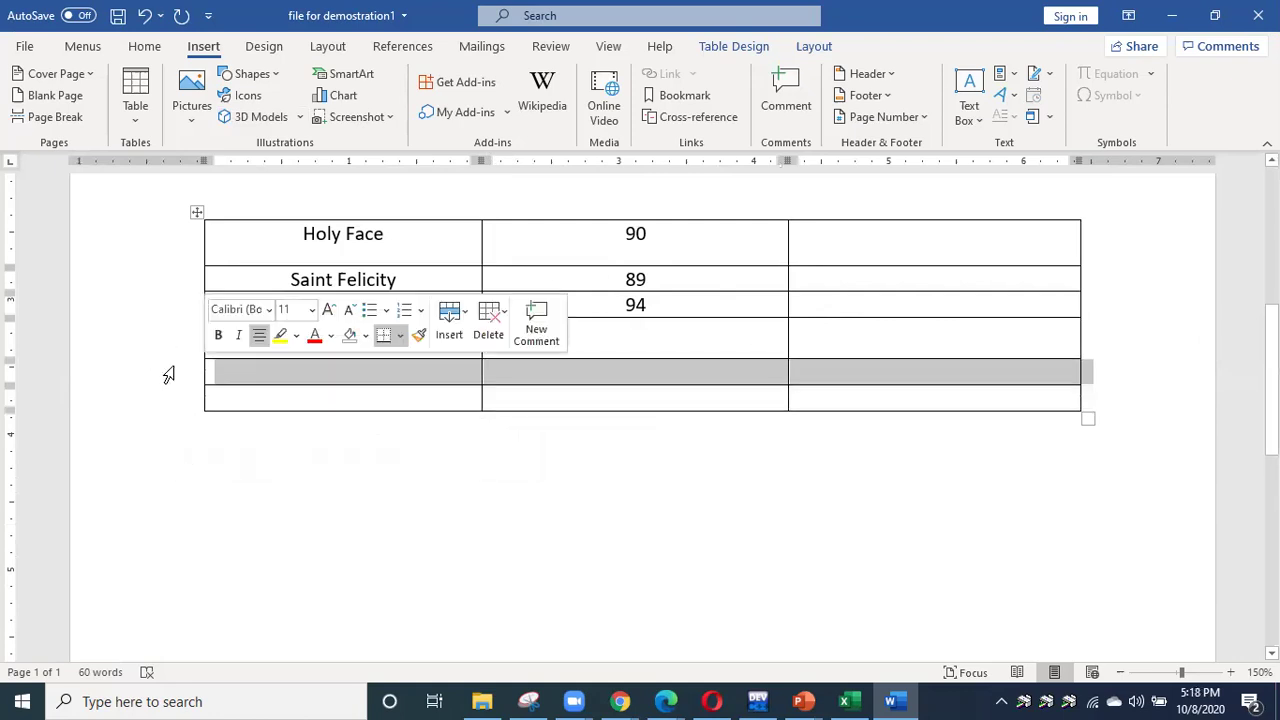
{"action": "left_click", "coordinate": [166, 283]}
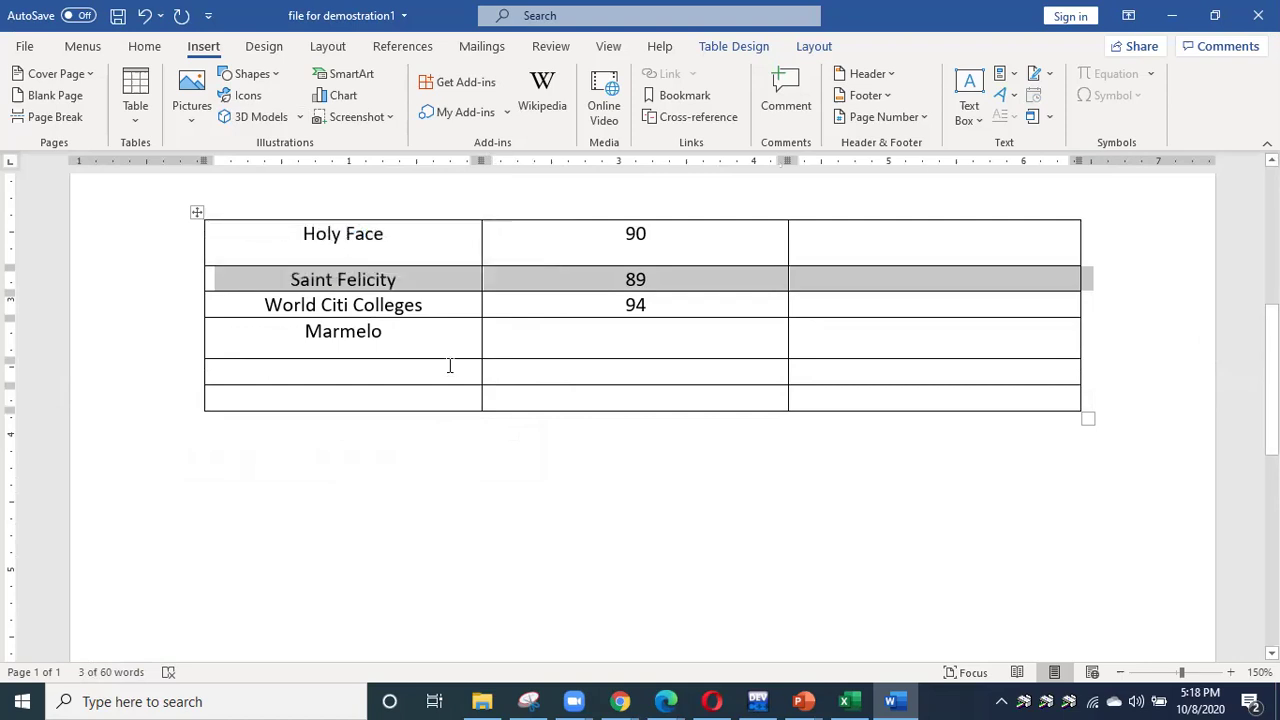
Select the lower table's columns one after another and the entire table, and clear the selection.
{"action": "left_click", "coordinate": [411, 228]}
{"action": "left_click_drag", "start_coordinate": [407, 300], "coordinate": [405, 398]}
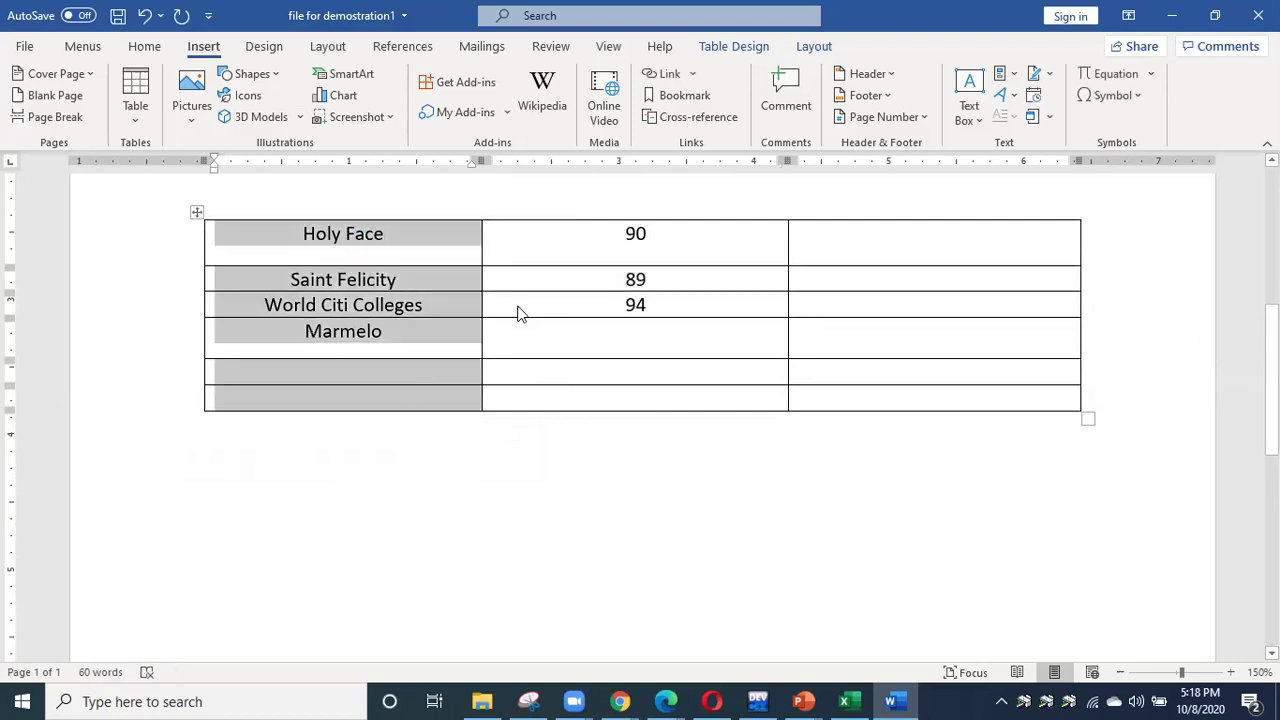
{"action": "left_click_drag", "start_coordinate": [549, 291], "coordinate": [556, 342]}
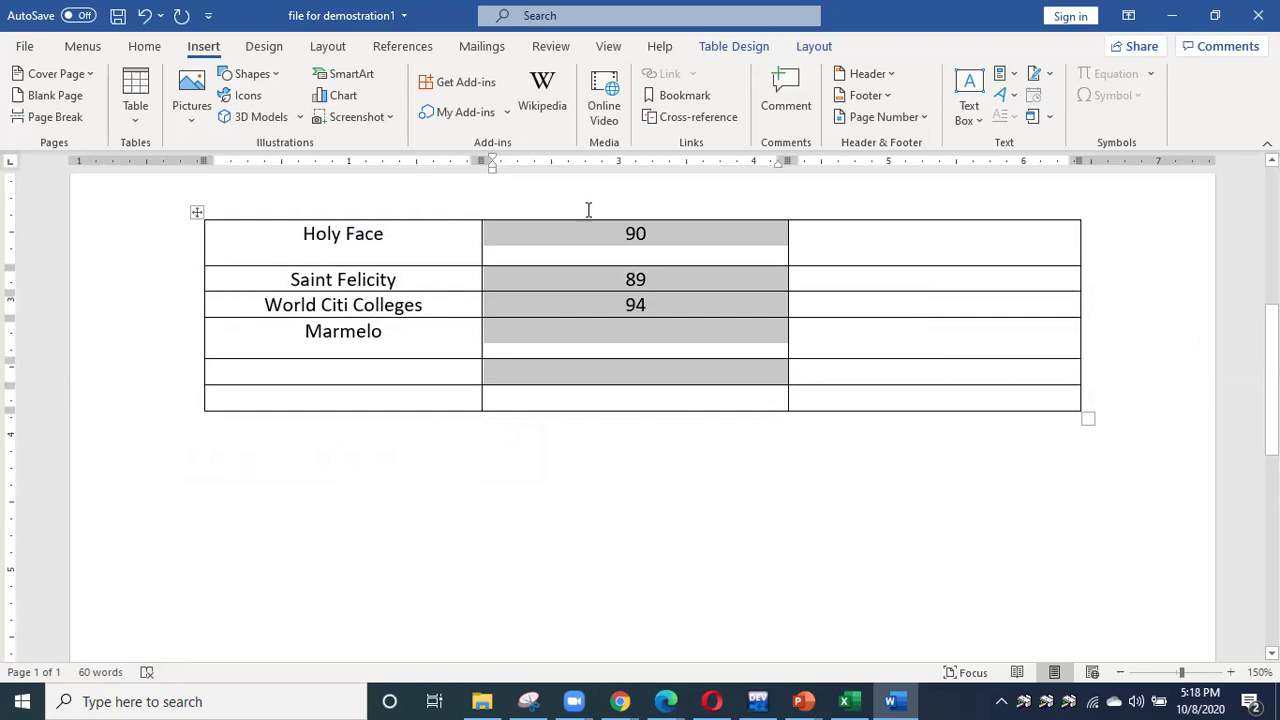
{"action": "left_click", "coordinate": [911, 215]}
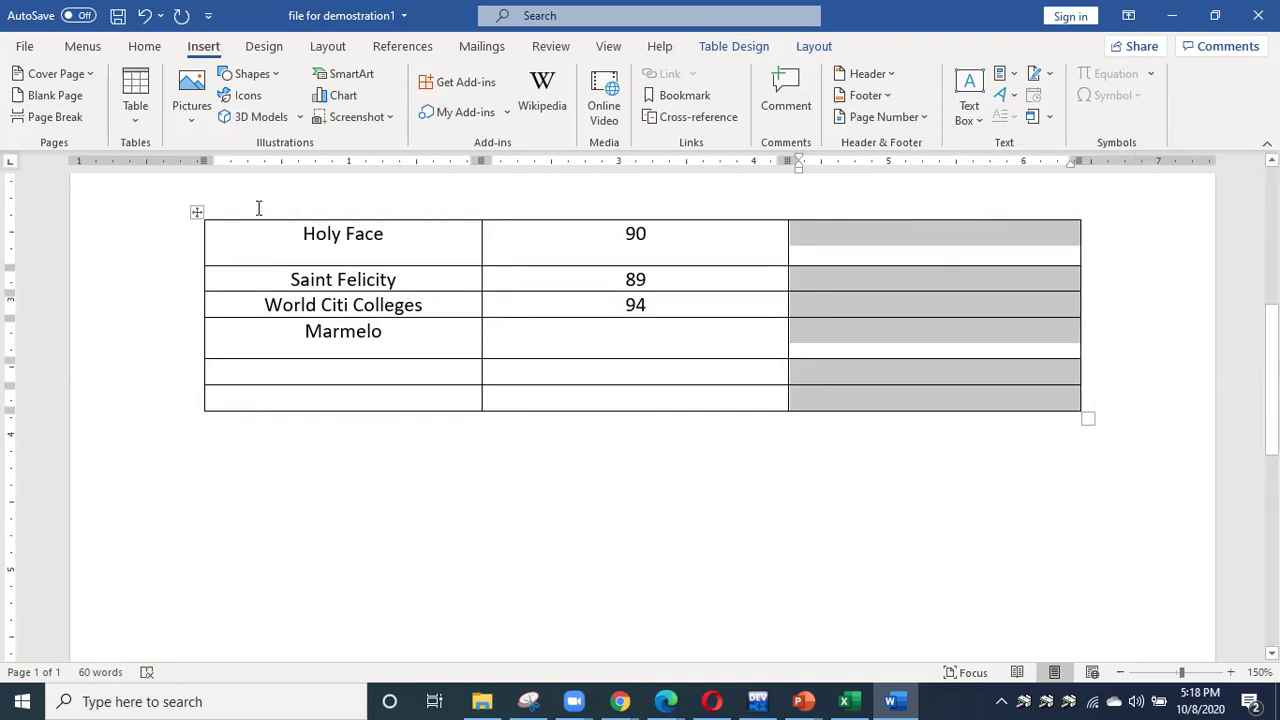
{"action": "left_click", "coordinate": [194, 213]}
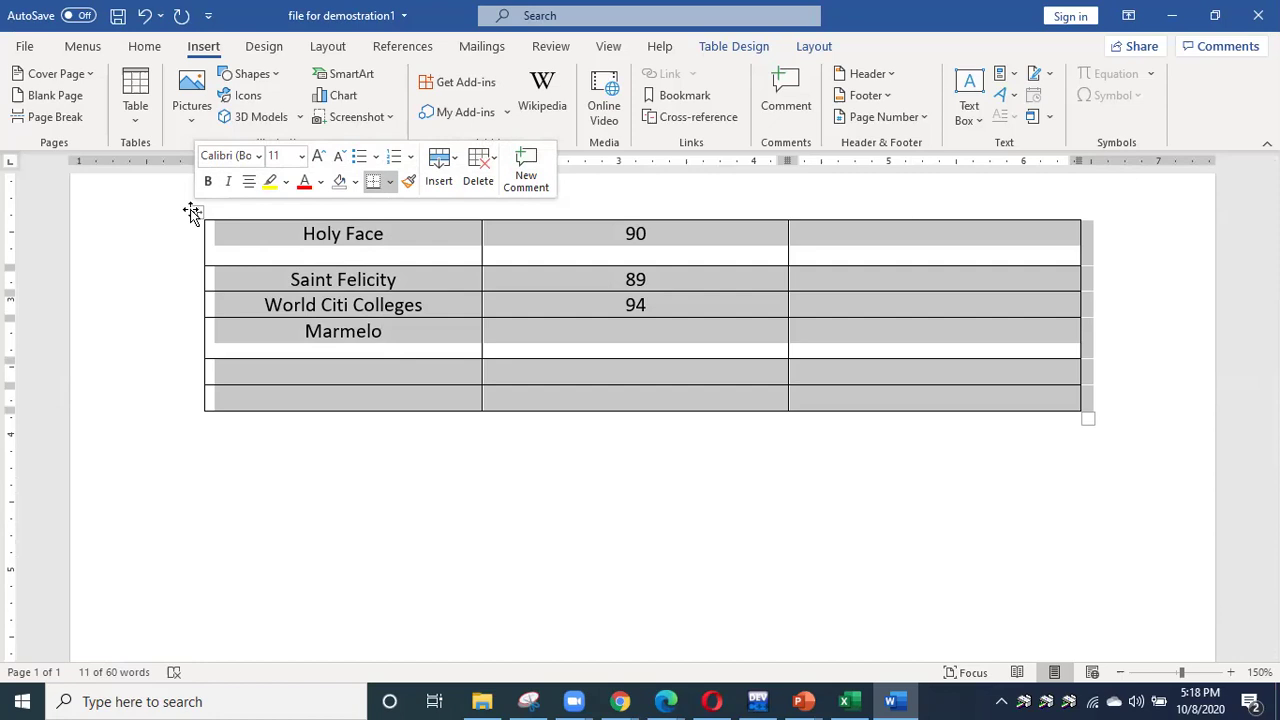
{"action": "left_click", "coordinate": [575, 497]}
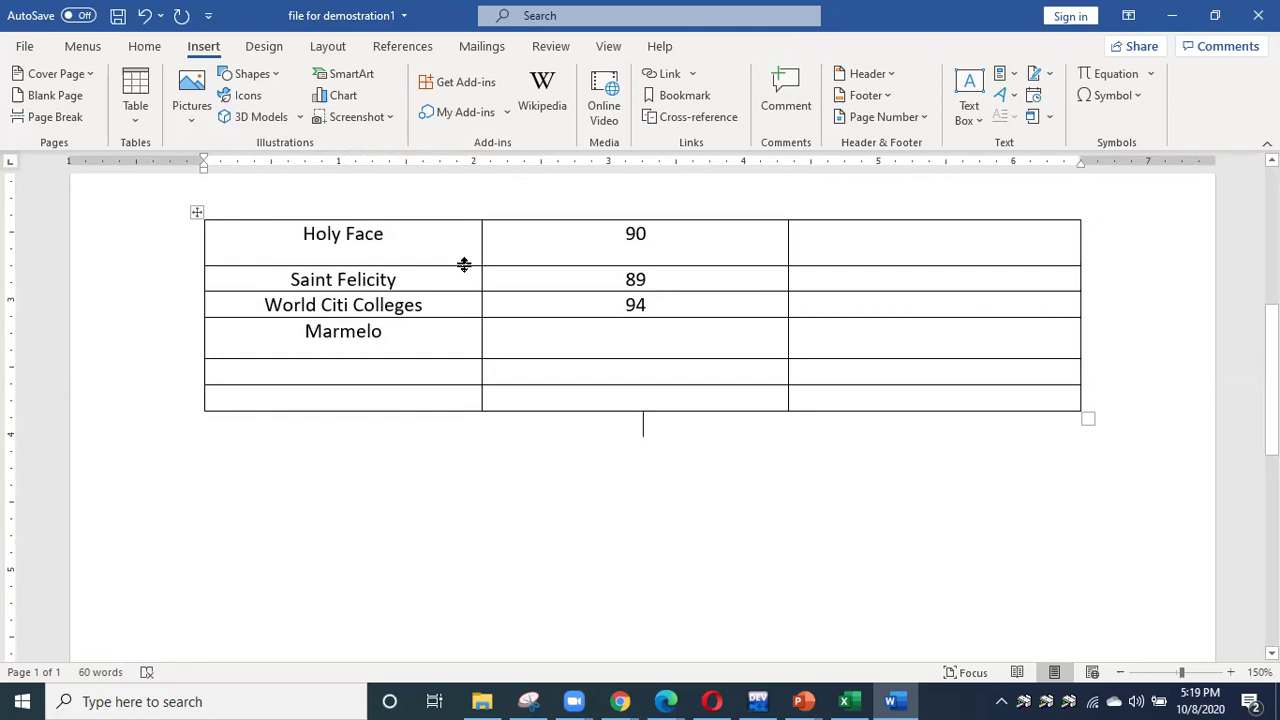
Heighten the lower table's first and last rows to about 0.8 and 1.1 inches, and widen its first two columns to about 2.5 and 2.6 inches.
{"action": "left_click_drag", "start_coordinate": [463, 264], "coordinate": [463, 325]}
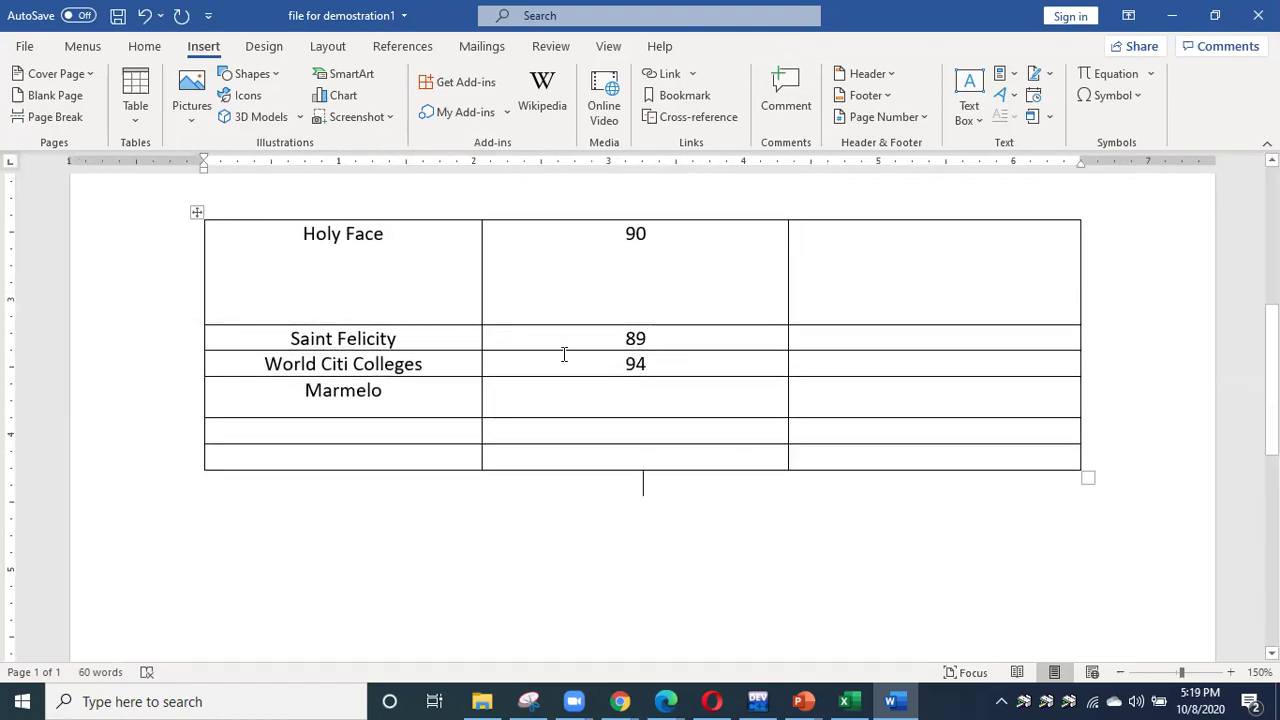
{"action": "left_click_drag", "start_coordinate": [481, 312], "coordinate": [538, 318]}
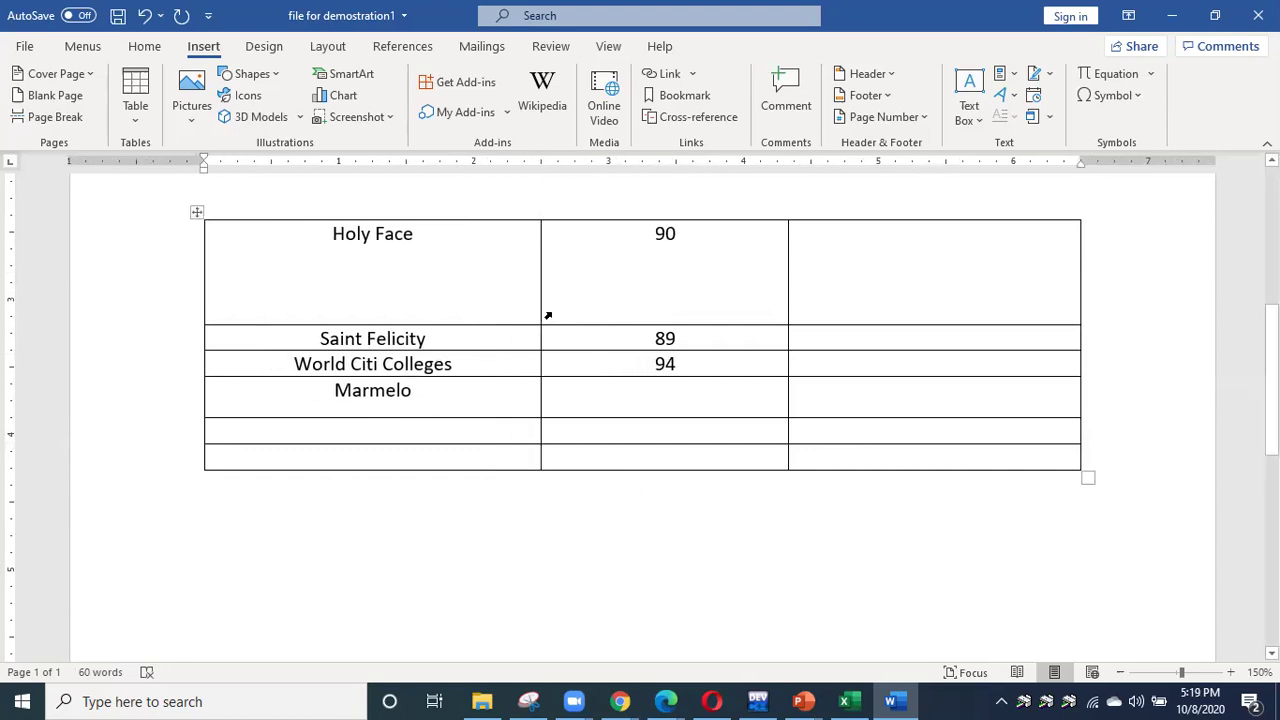
{"action": "left_click_drag", "start_coordinate": [786, 311], "coordinate": [895, 317]}
{"action": "left_click_drag", "start_coordinate": [674, 469], "coordinate": [683, 597]}
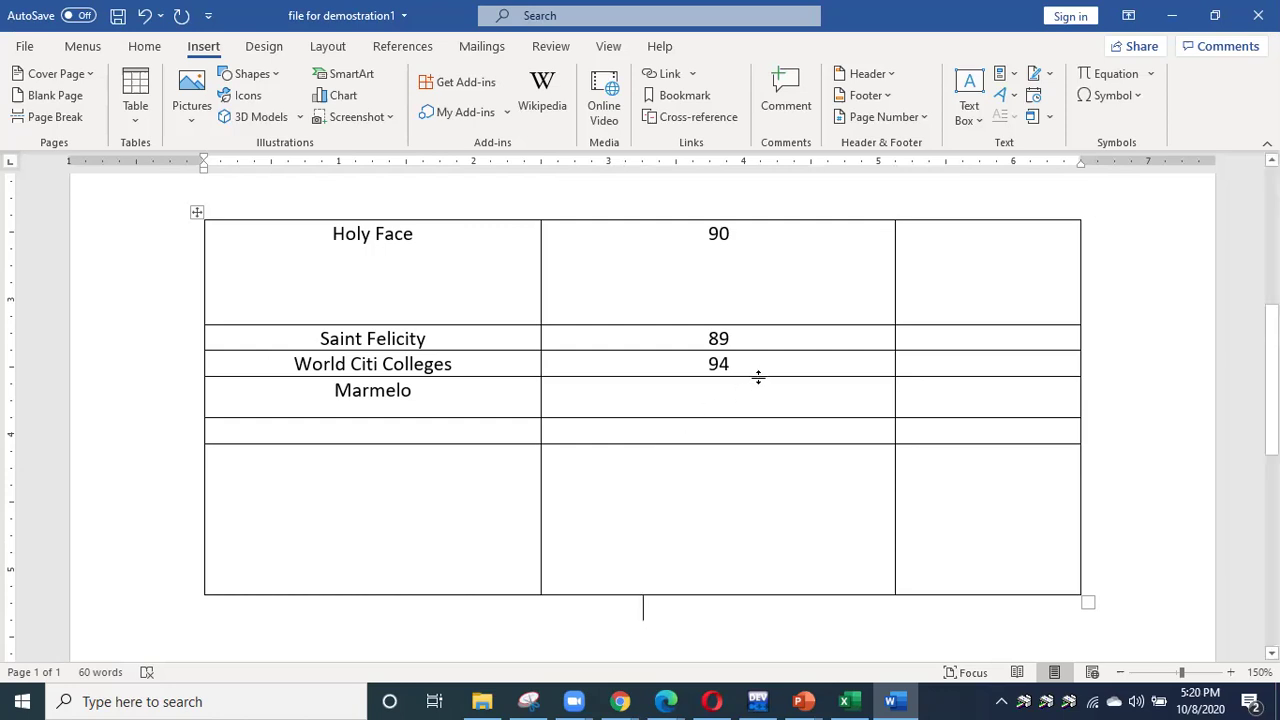
Select the entire lower table and clear the contents of all its cells, keeping the empty grid.
{"action": "left_click", "coordinate": [197, 212]}
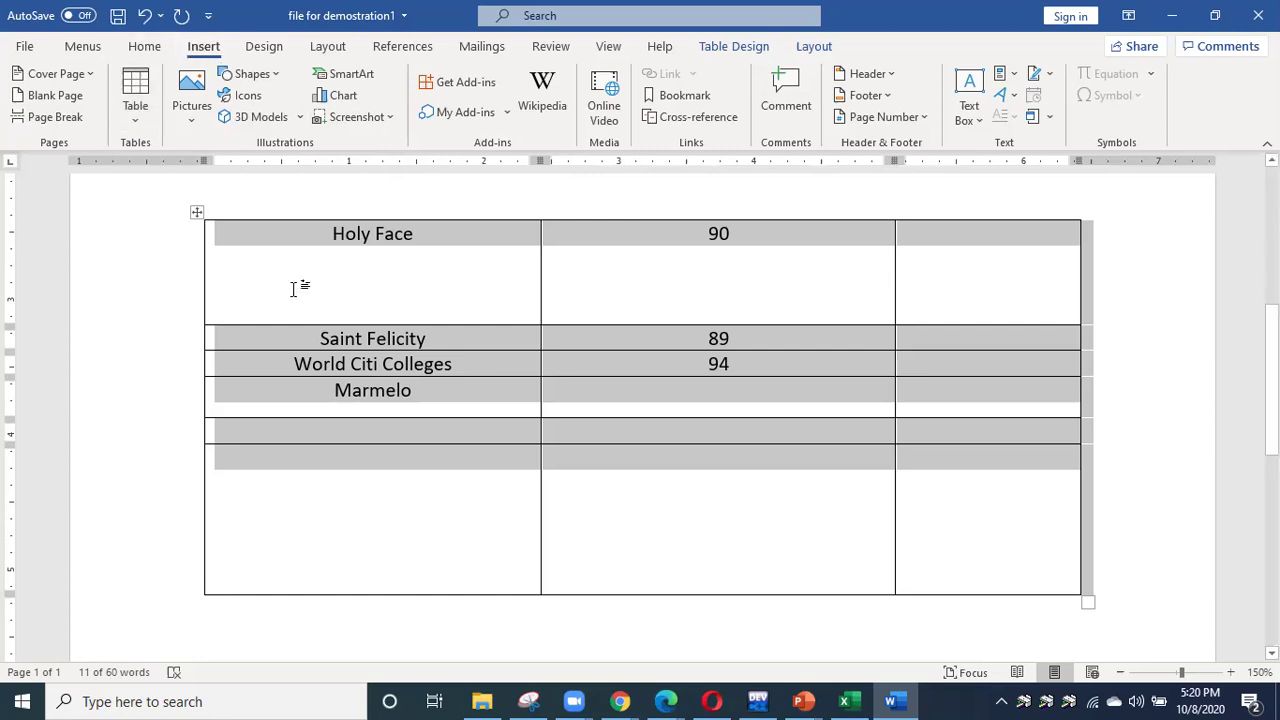
{"action": "left_click", "coordinate": [192, 213]}
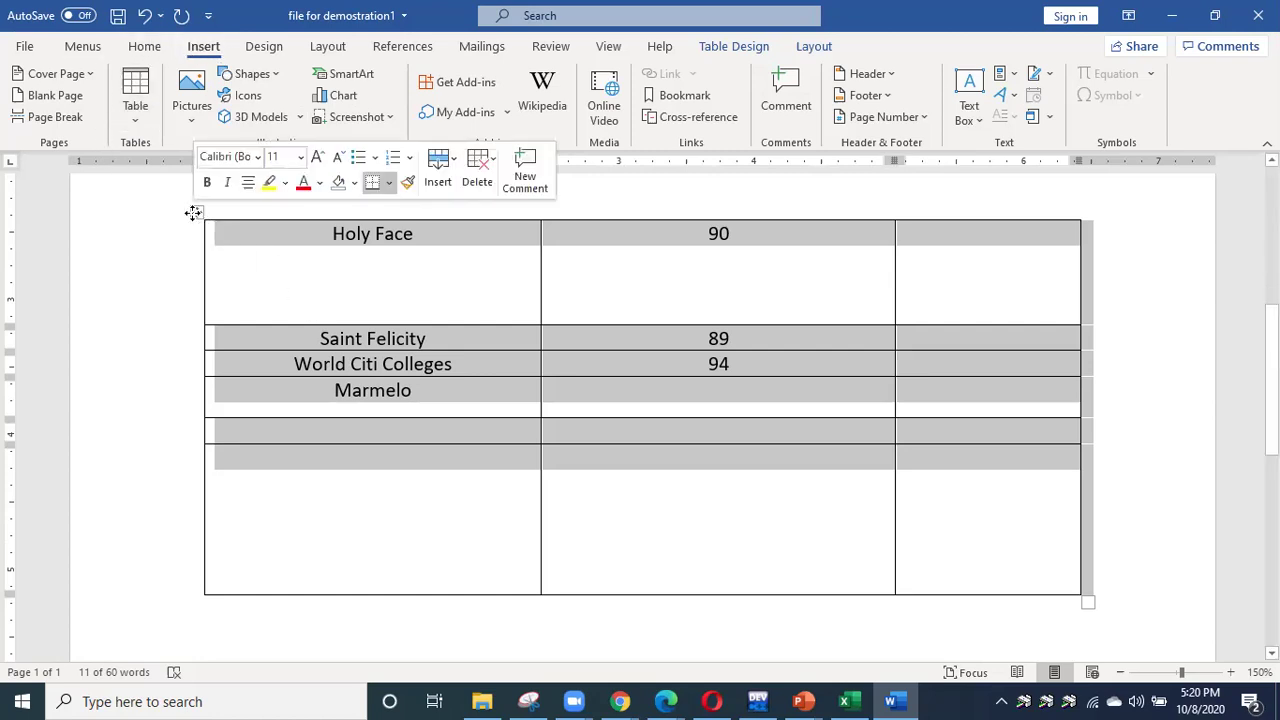
{"action": "key", "text": "Delete"}
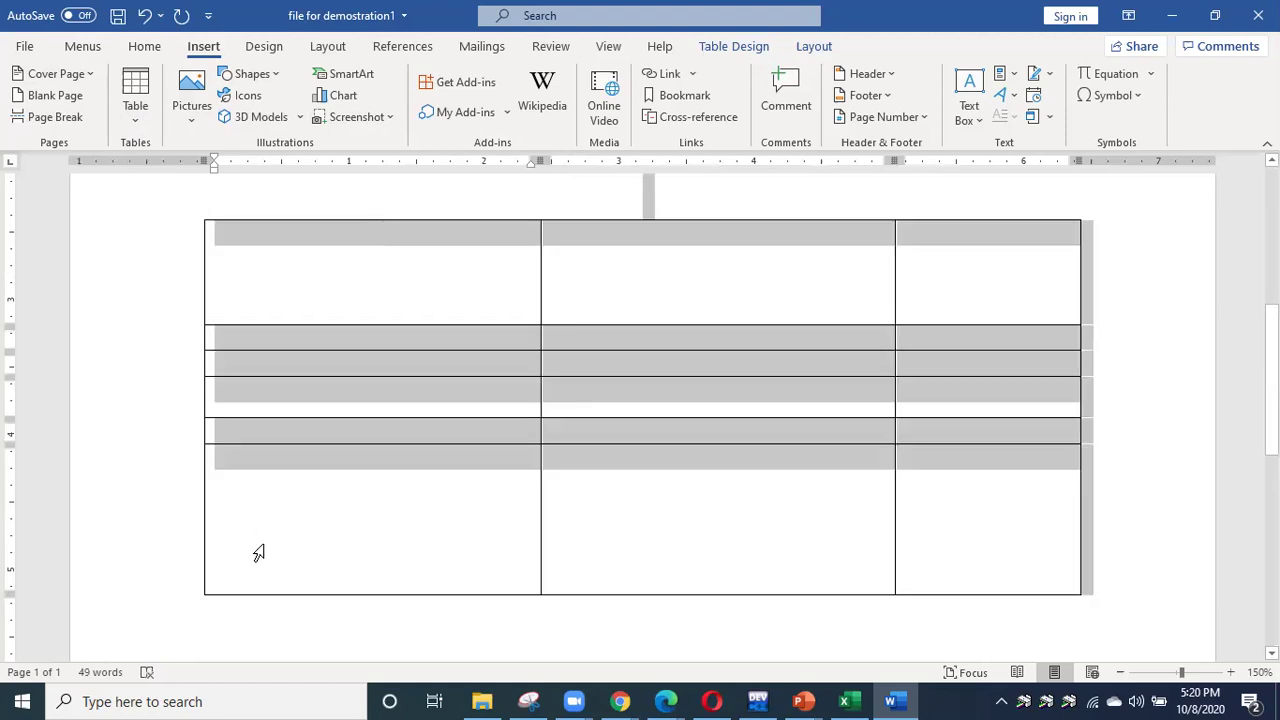
Delete the entire empty lower table from the document, leaving only the grading sheet table.
{"action": "key", "text": "BackSpace"}
{"action": "scroll", "coordinate": [297, 607], "scroll_direction": "up", "scroll_amount": 4}
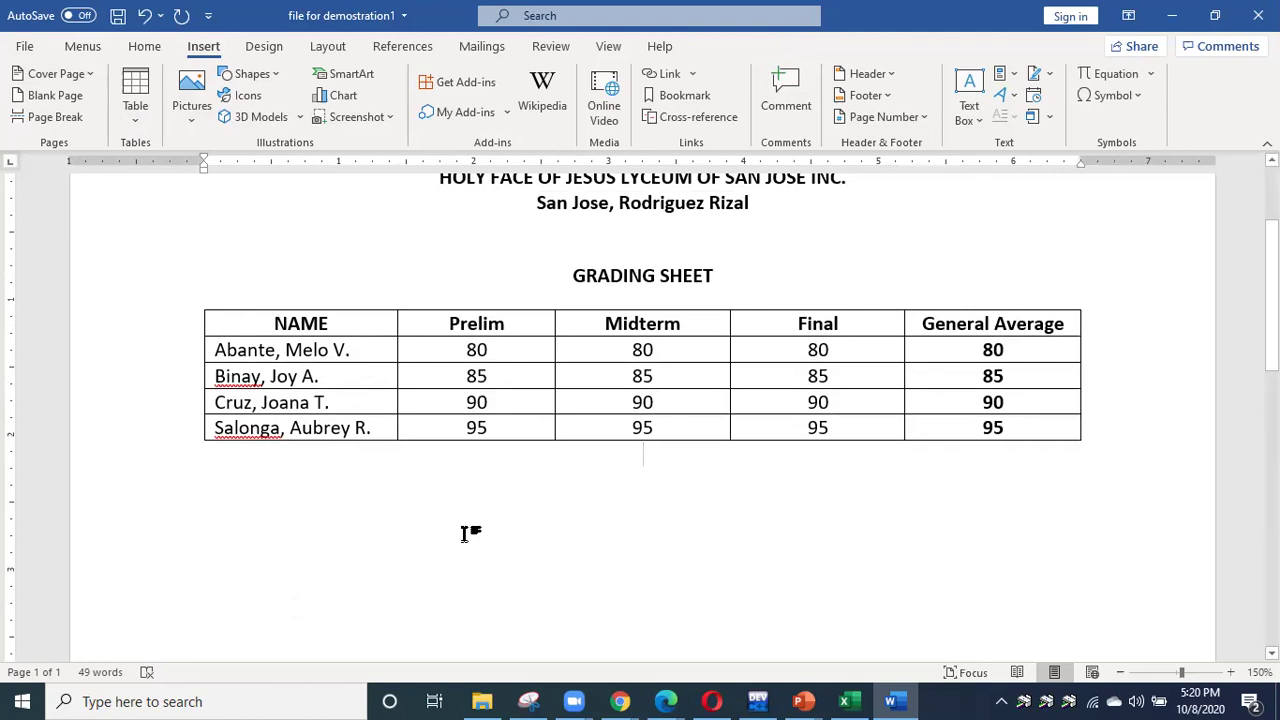
Insert an empty row between the first and second student rows and an empty column between Prelim and Midterm.
{"action": "mouse_move", "coordinate": [197, 360]}
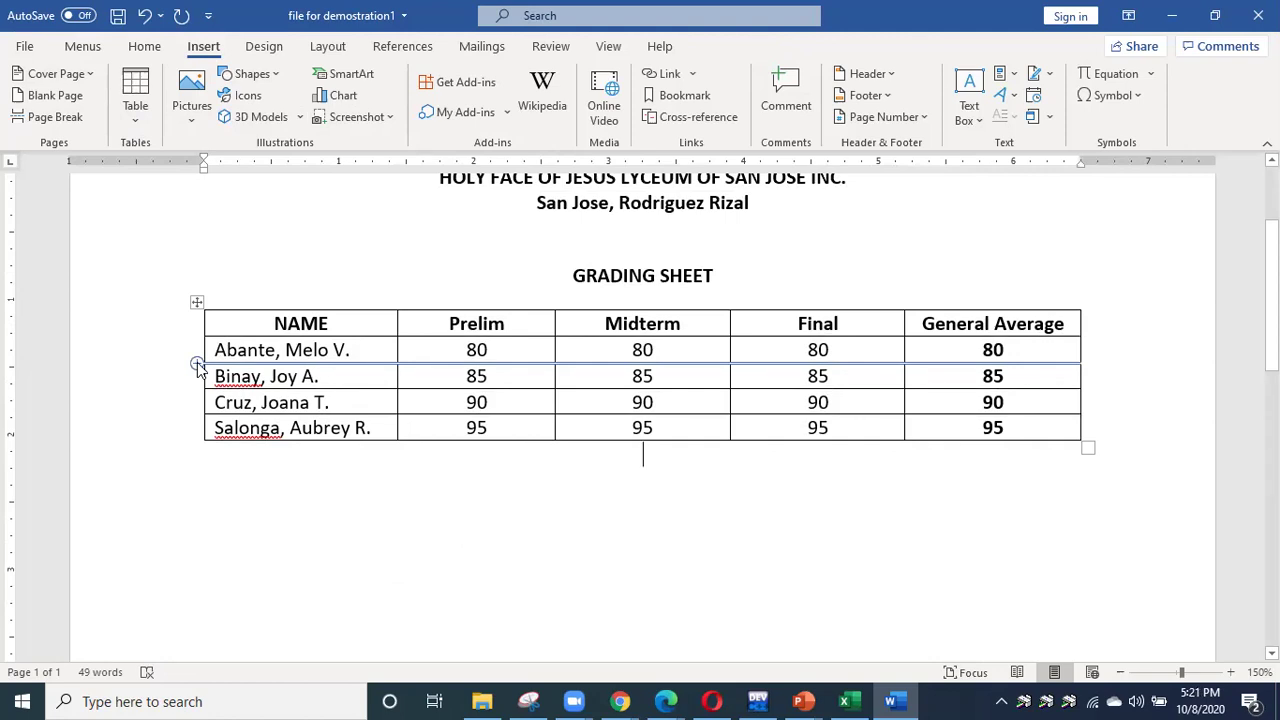
{"action": "left_click", "coordinate": [197, 362]}
{"action": "left_click", "coordinate": [302, 398]}
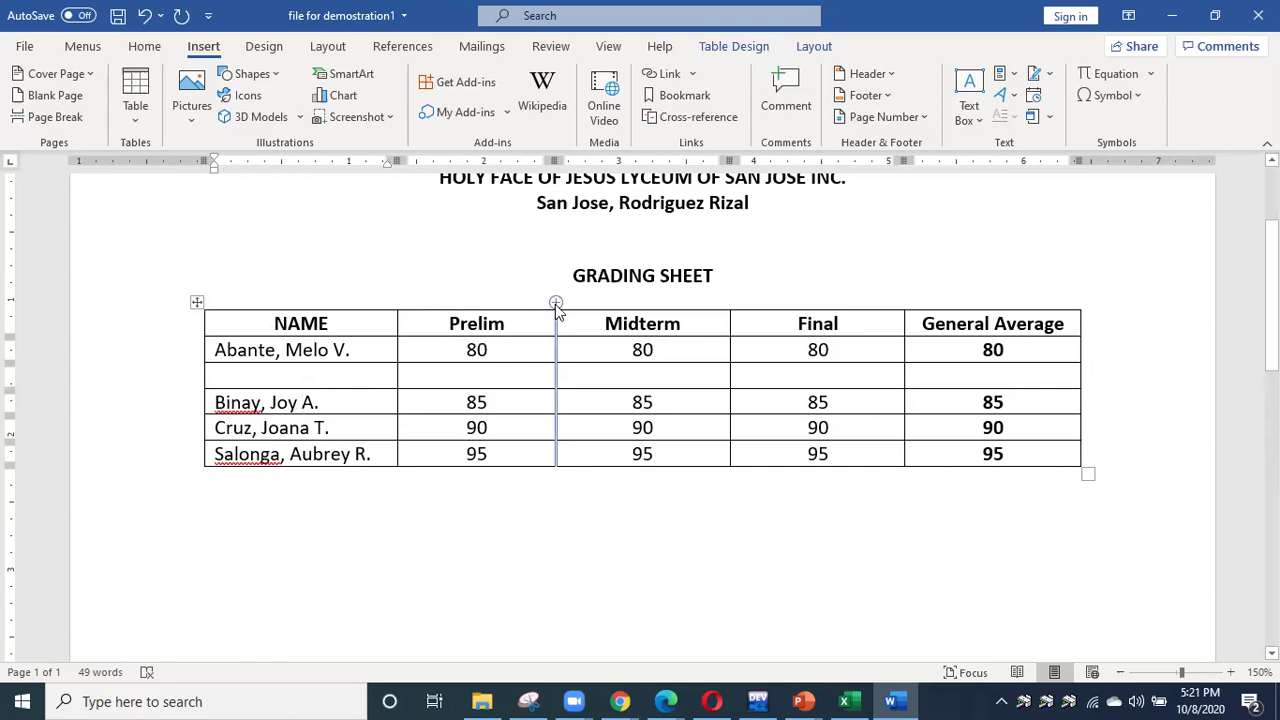
{"action": "left_click", "coordinate": [556, 303]}
{"action": "left_click", "coordinate": [563, 335]}
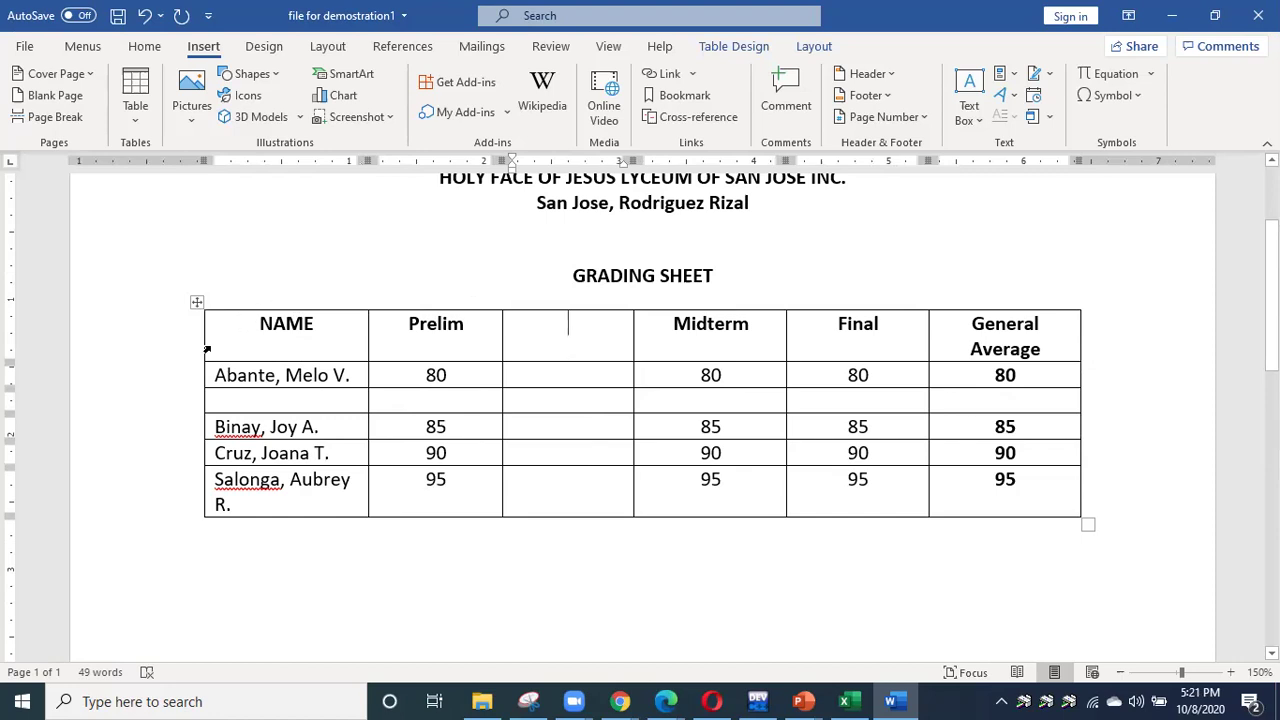
Select the first student's row, view the options for inserting rows and columns, and clear the selection.
{"action": "left_click", "coordinate": [176, 381]}
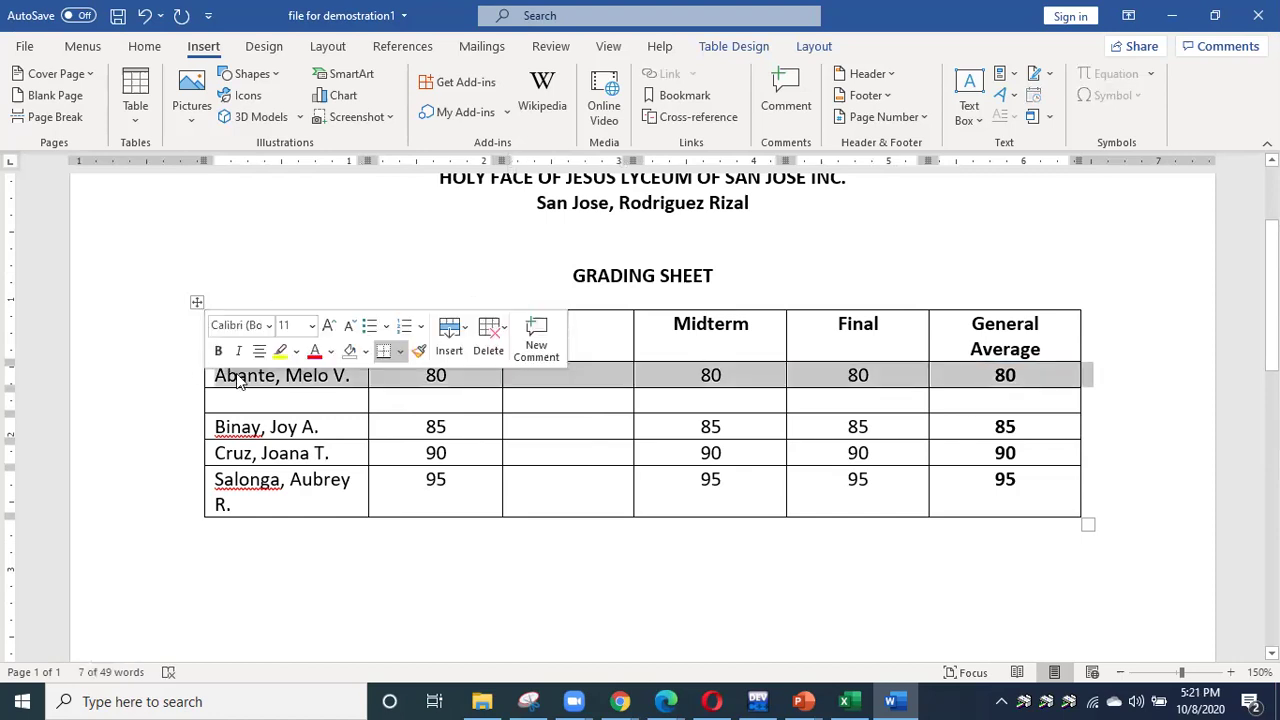
{"action": "left_click", "coordinate": [449, 335]}
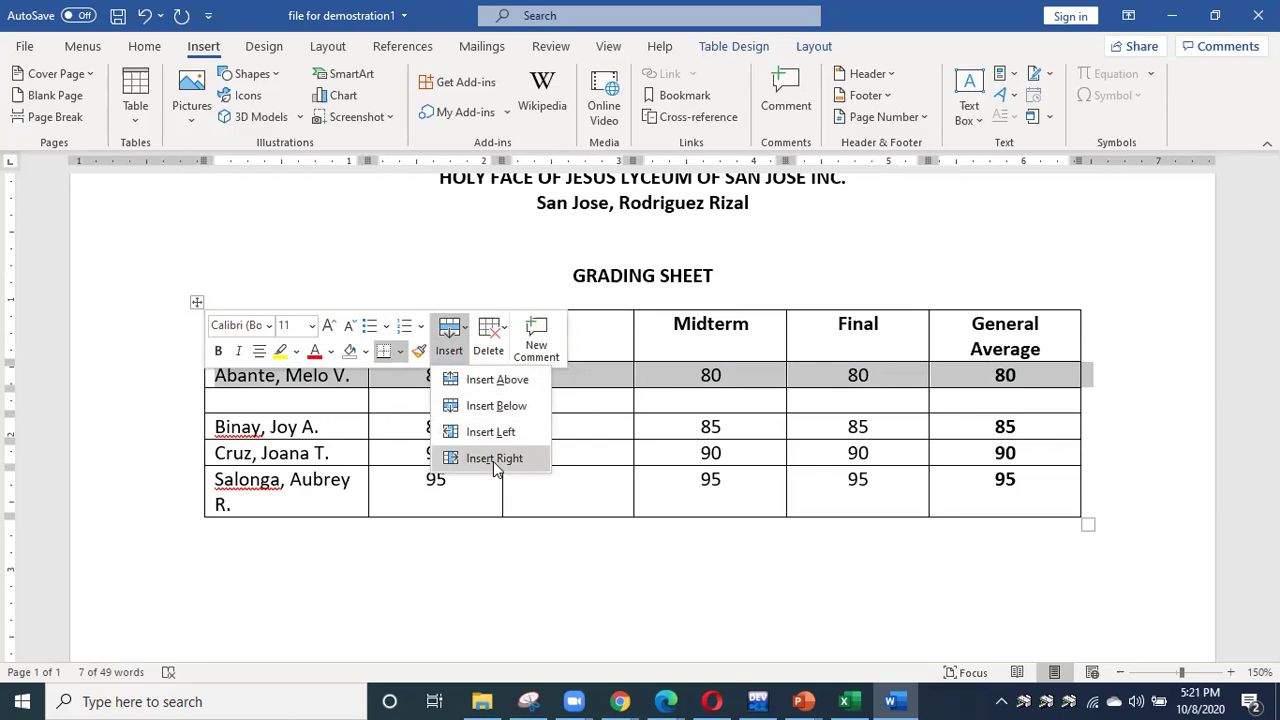
{"action": "key", "text": "Escape"}
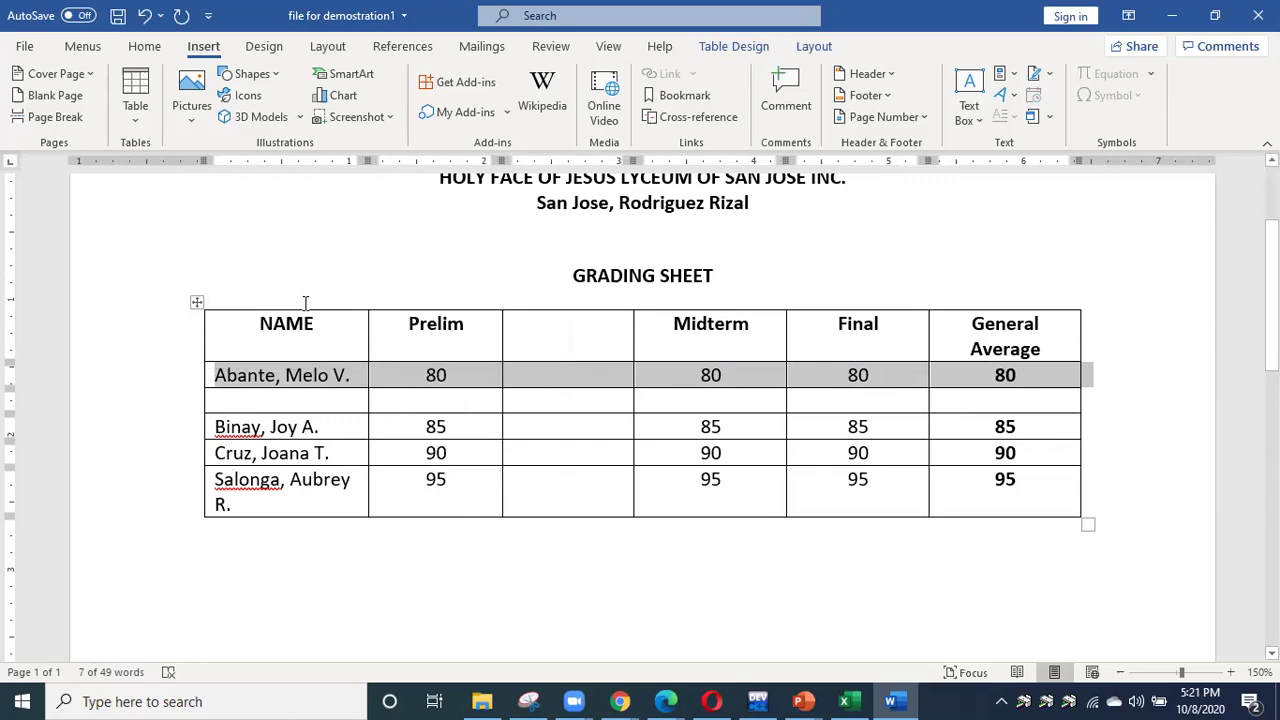
{"action": "right_click", "coordinate": [335, 376]}
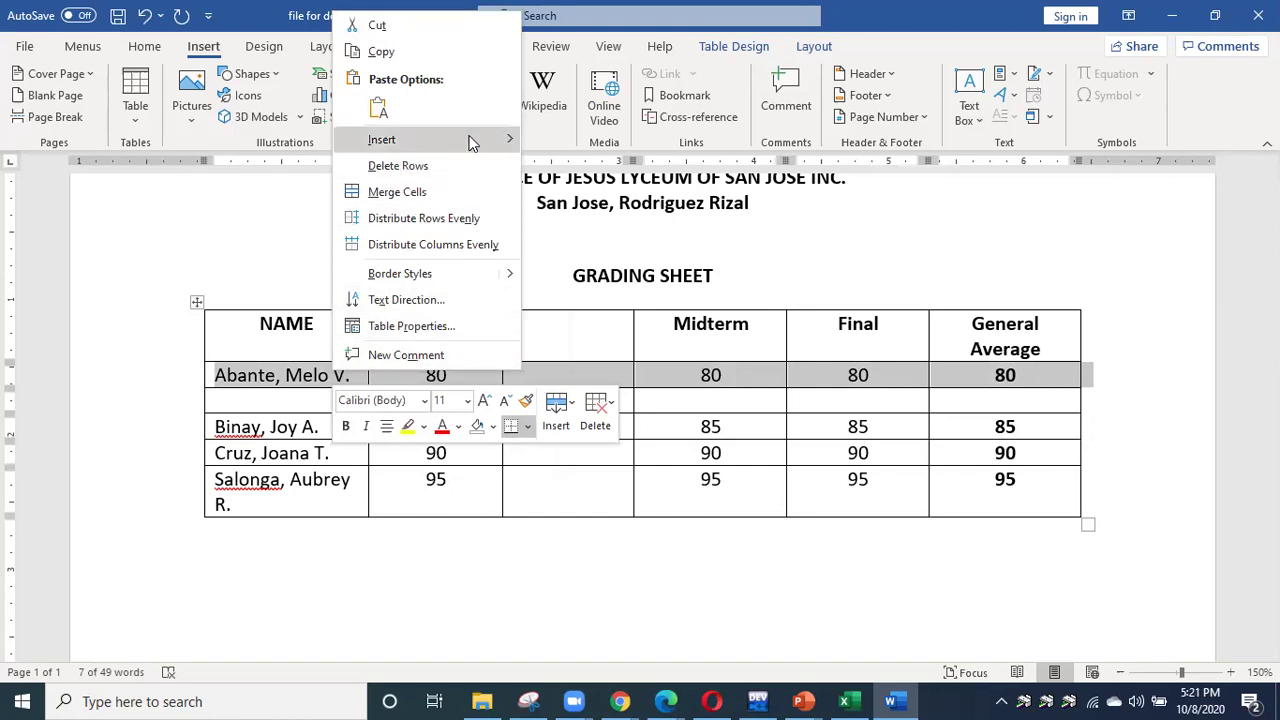
{"action": "mouse_move", "coordinate": [474, 140]}
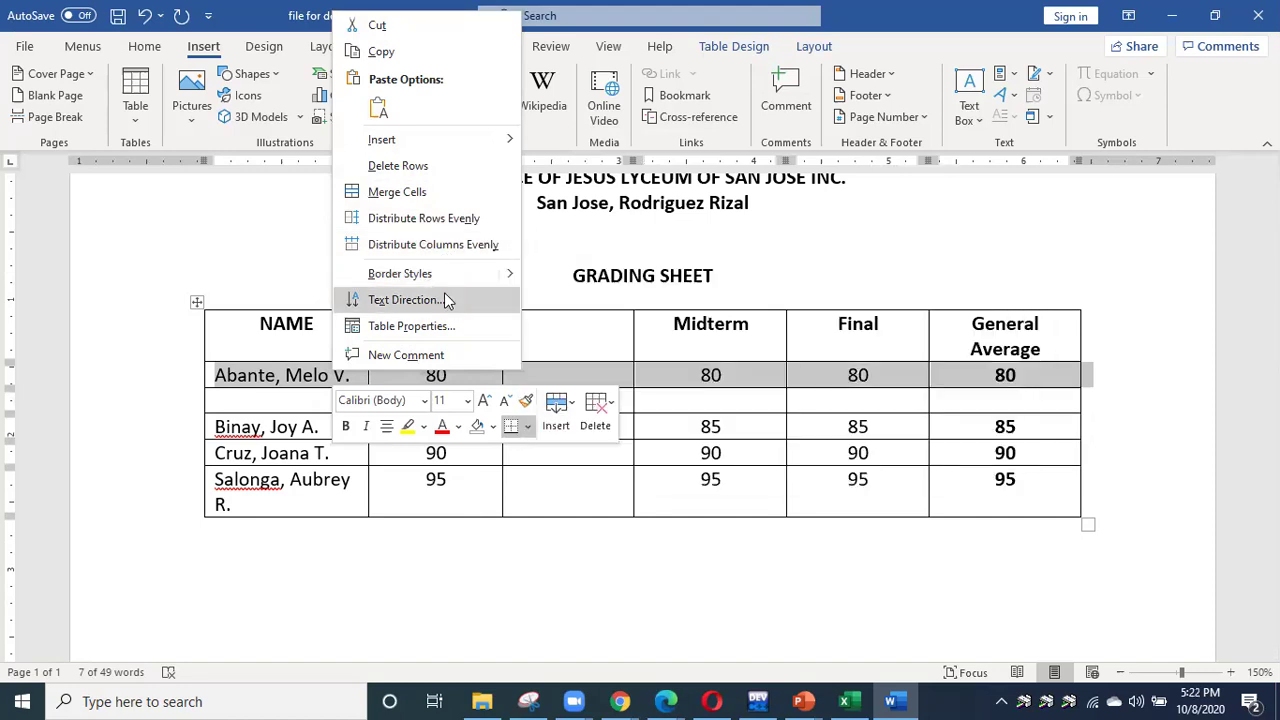
{"action": "left_click", "coordinate": [478, 503]}
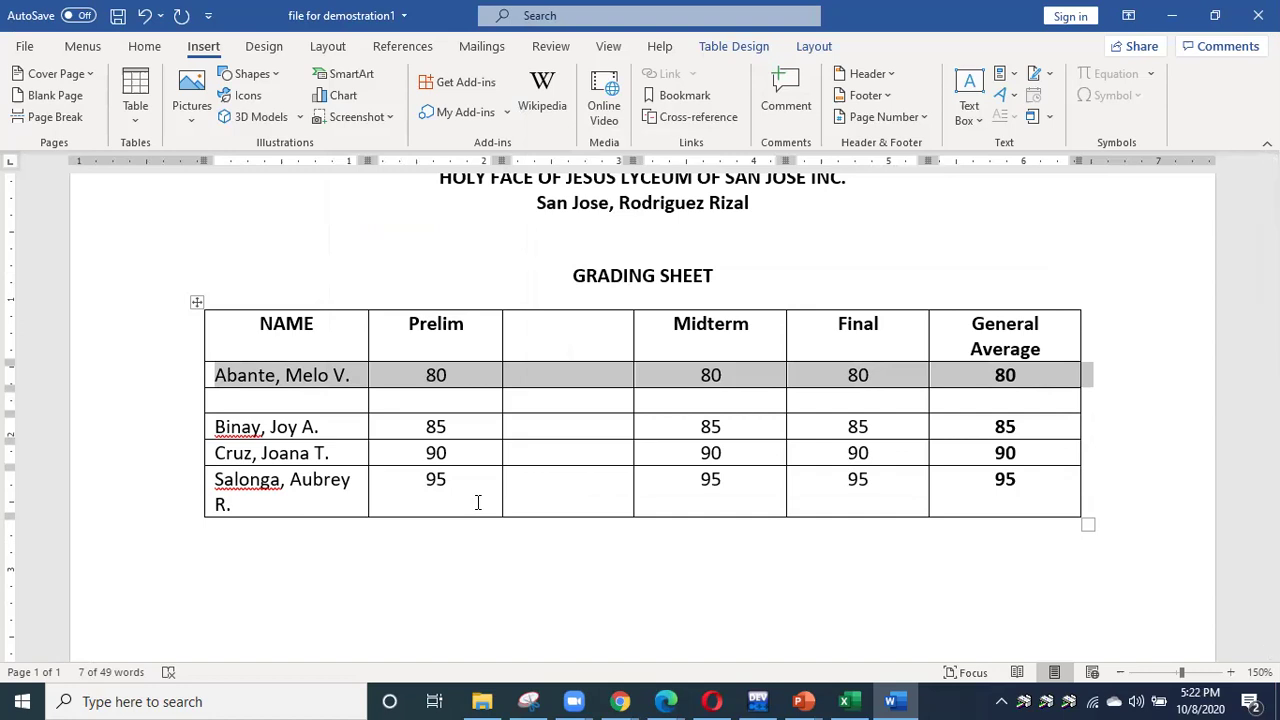
{"action": "left_click", "coordinate": [580, 622]}
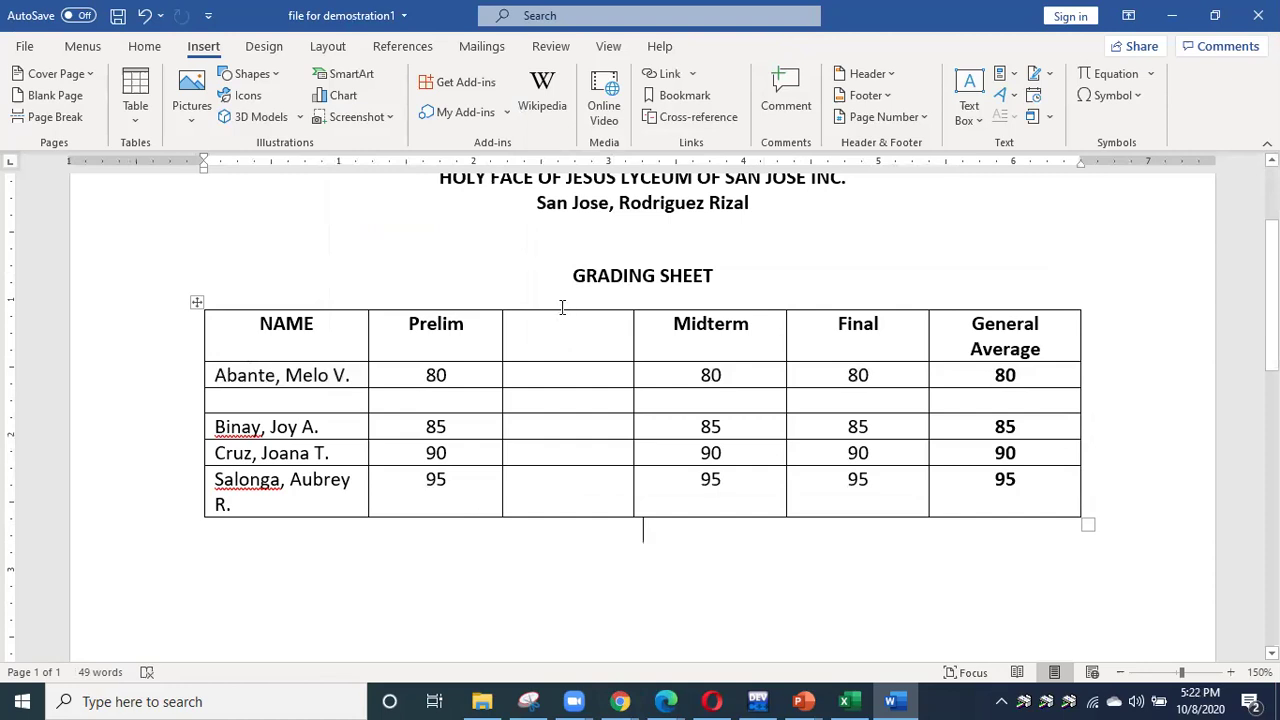
Delete the empty column between Prelim and Midterm.
{"action": "left_click_drag", "start_coordinate": [563, 323], "coordinate": [545, 510]}
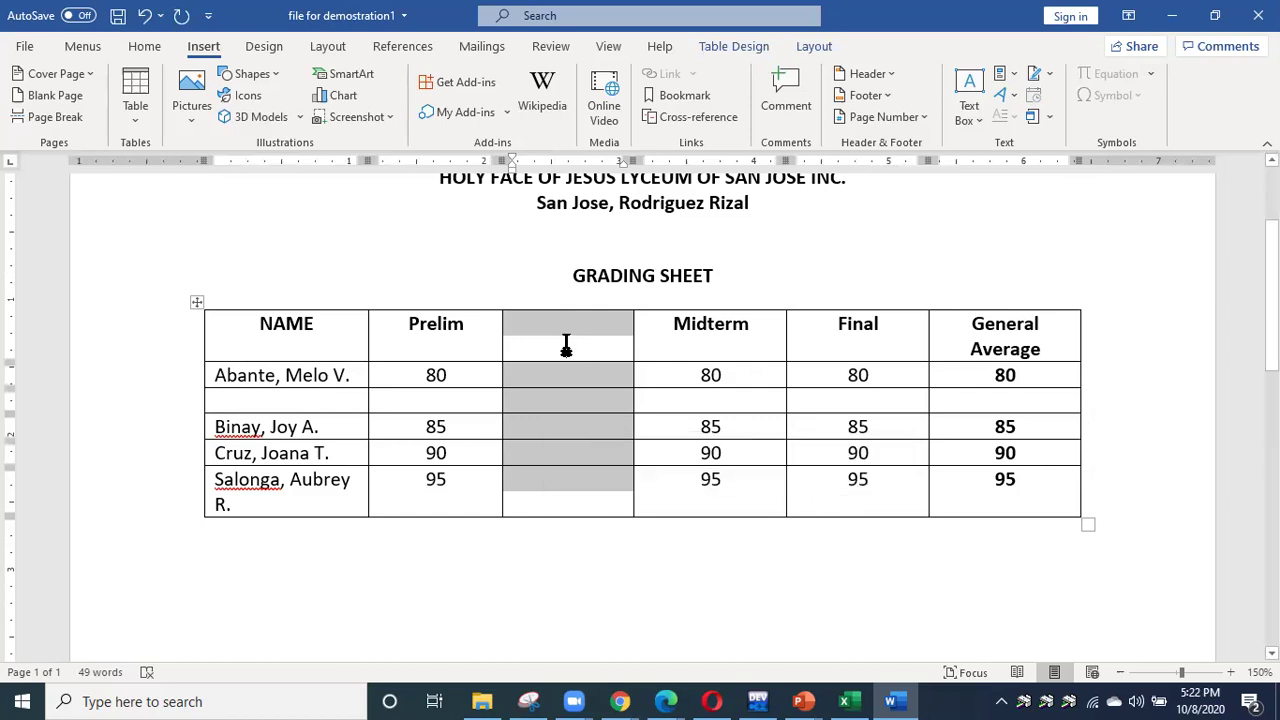
{"action": "left_click", "coordinate": [549, 300]}
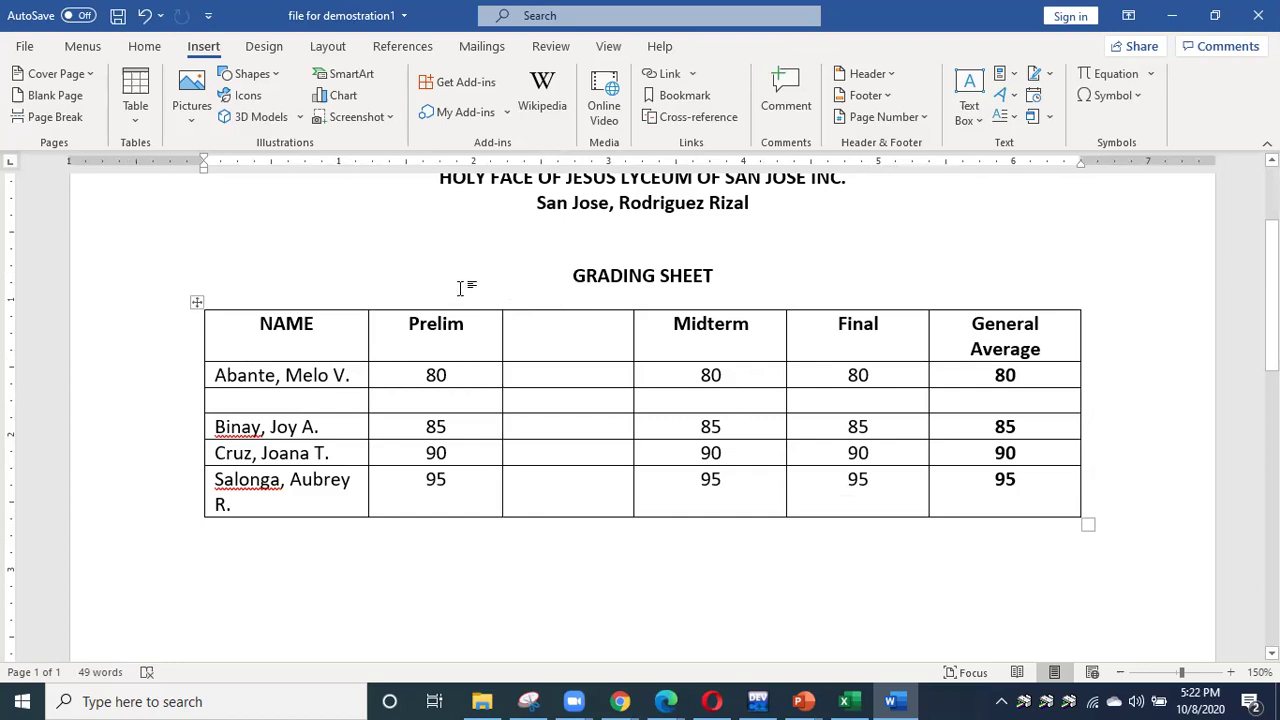
{"action": "left_click", "coordinate": [567, 305]}
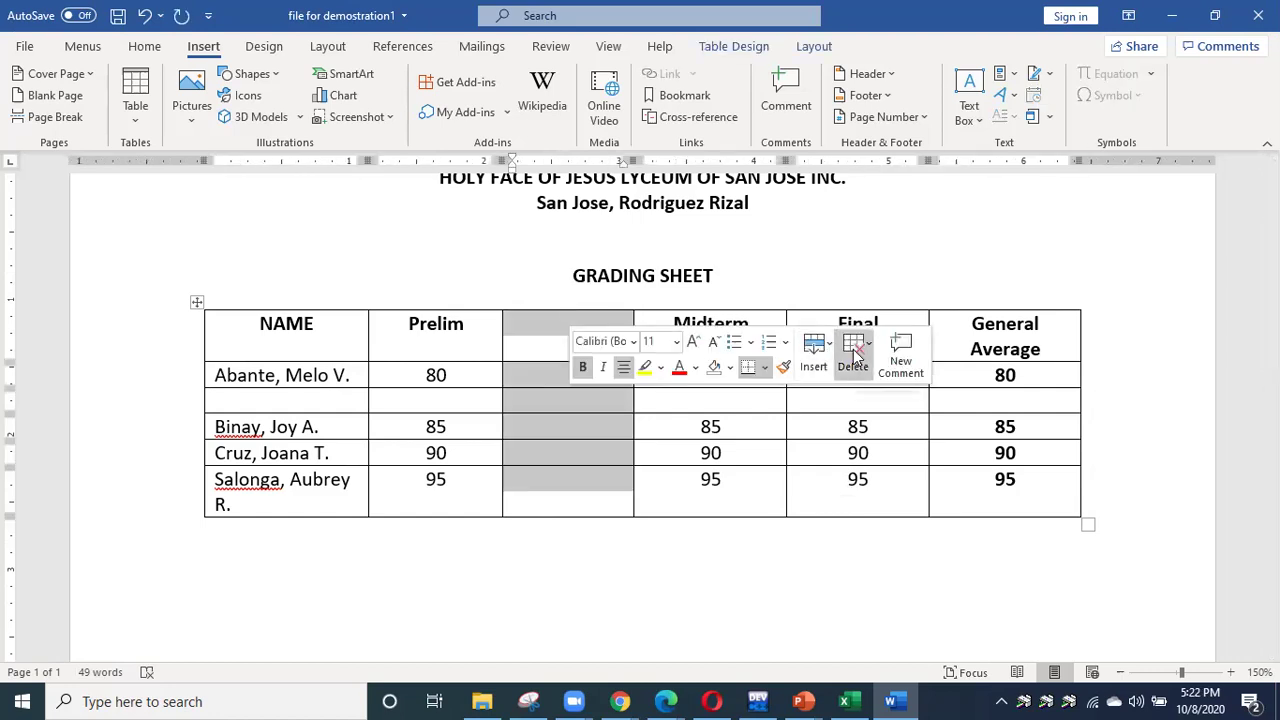
{"action": "right_click", "coordinate": [550, 331]}
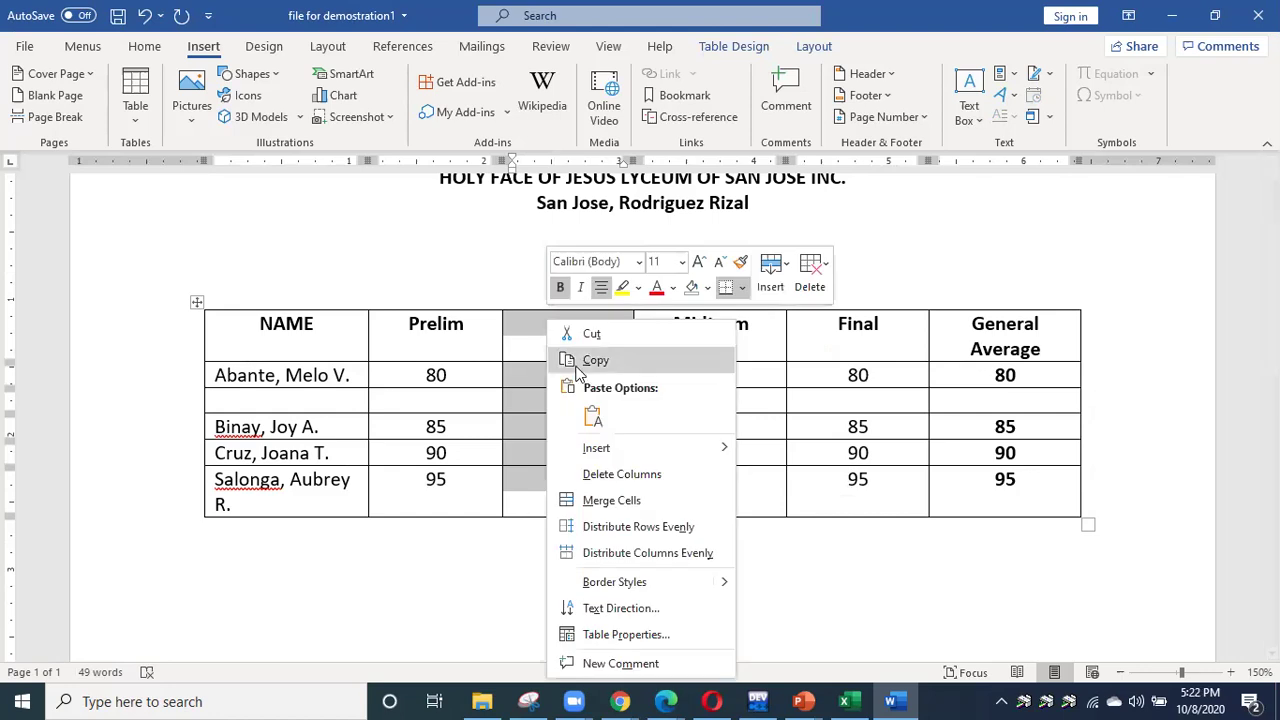
{"action": "left_click", "coordinate": [627, 478]}
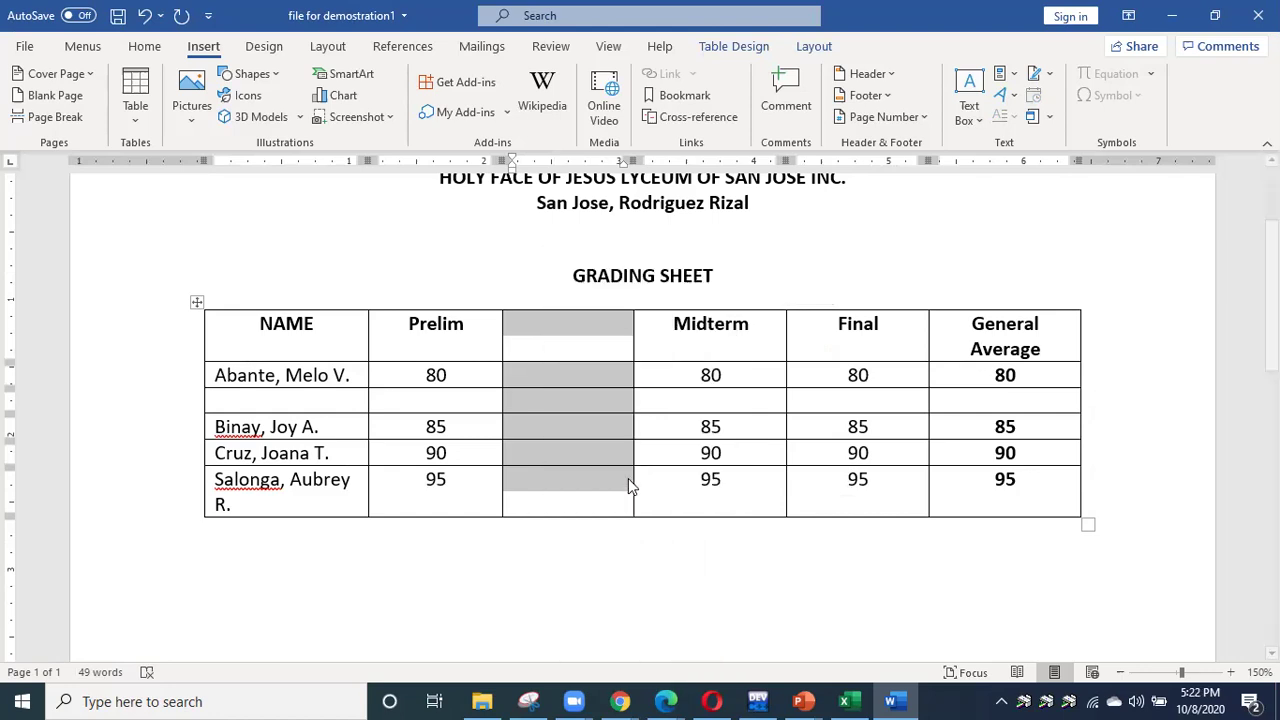
Delete the empty row between the first and second student rows.
{"action": "left_click", "coordinate": [174, 408]}
{"action": "right_click", "coordinate": [240, 400]}
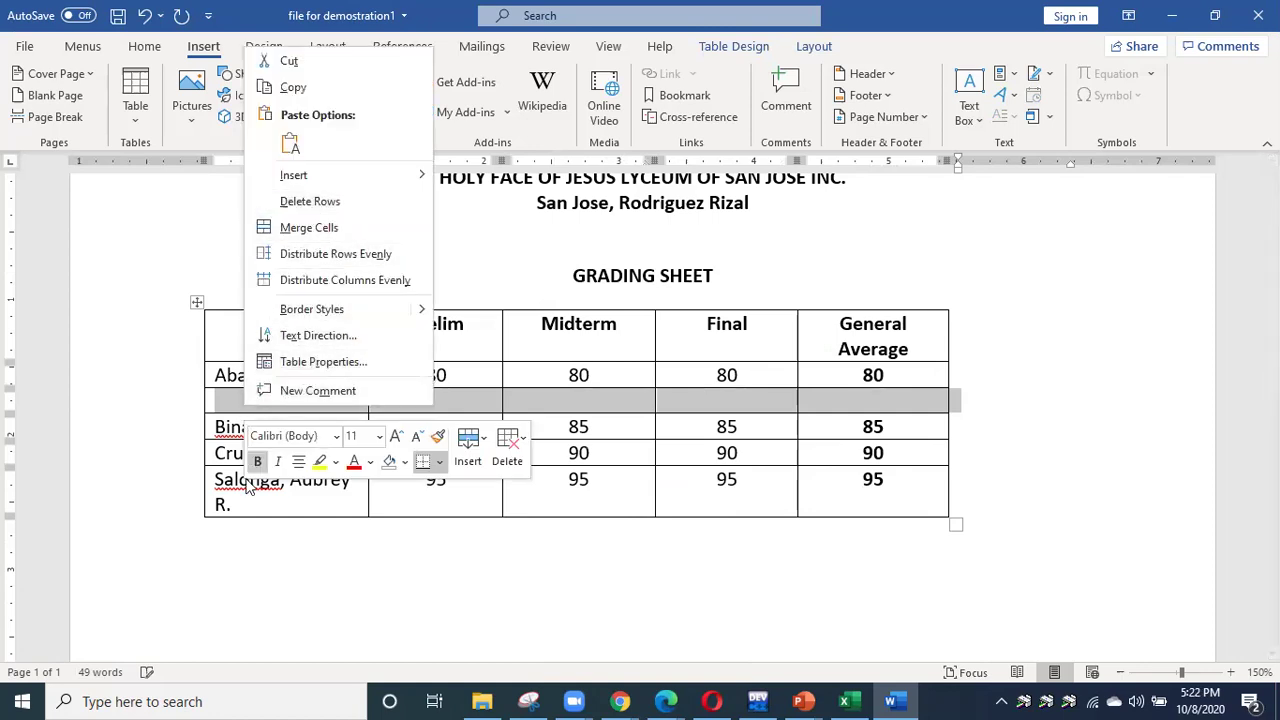
{"action": "key", "text": "Escape"}
{"action": "left_click", "coordinate": [226, 402]}
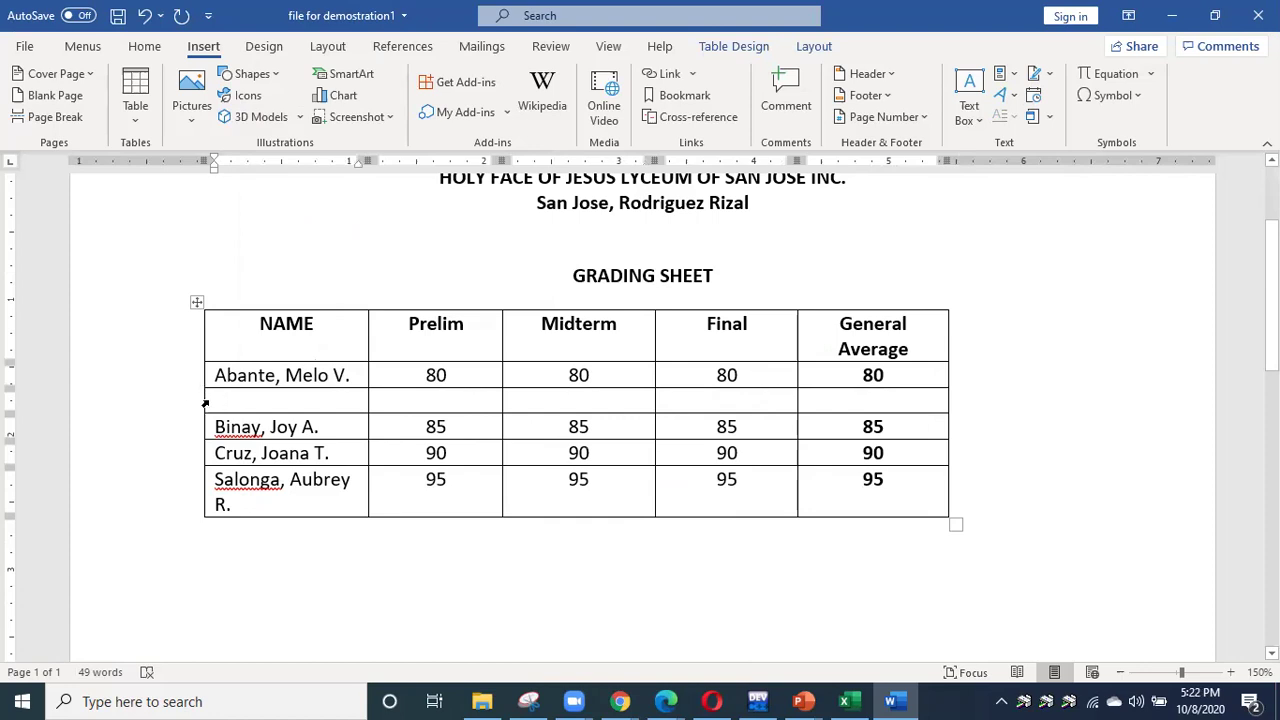
{"action": "left_click", "coordinate": [204, 402]}
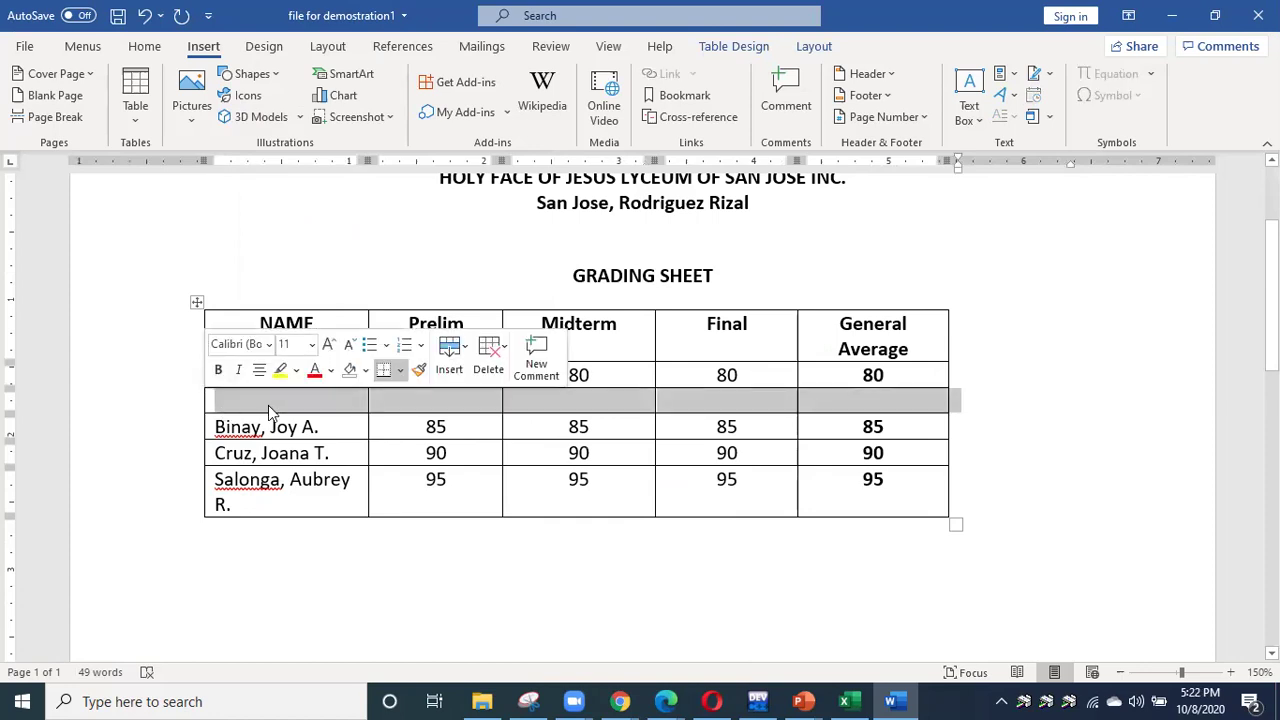
{"action": "left_click", "coordinate": [492, 355]}
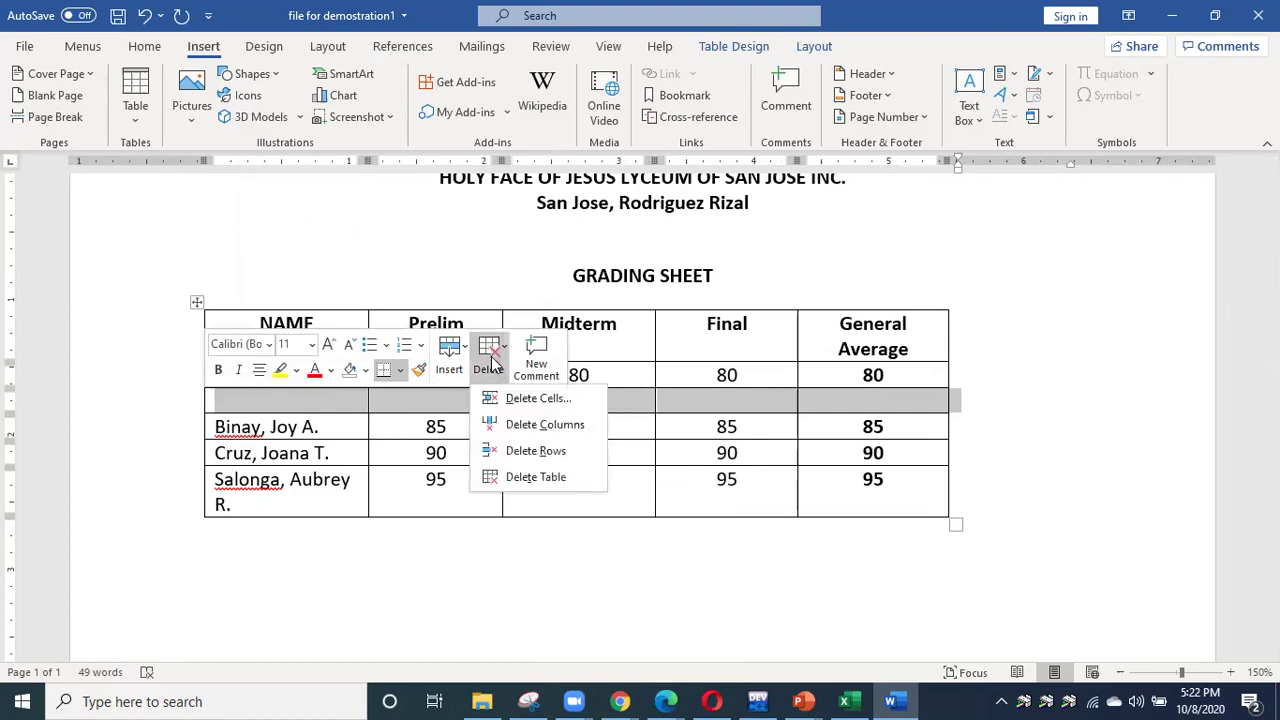
{"action": "left_click", "coordinate": [534, 451]}
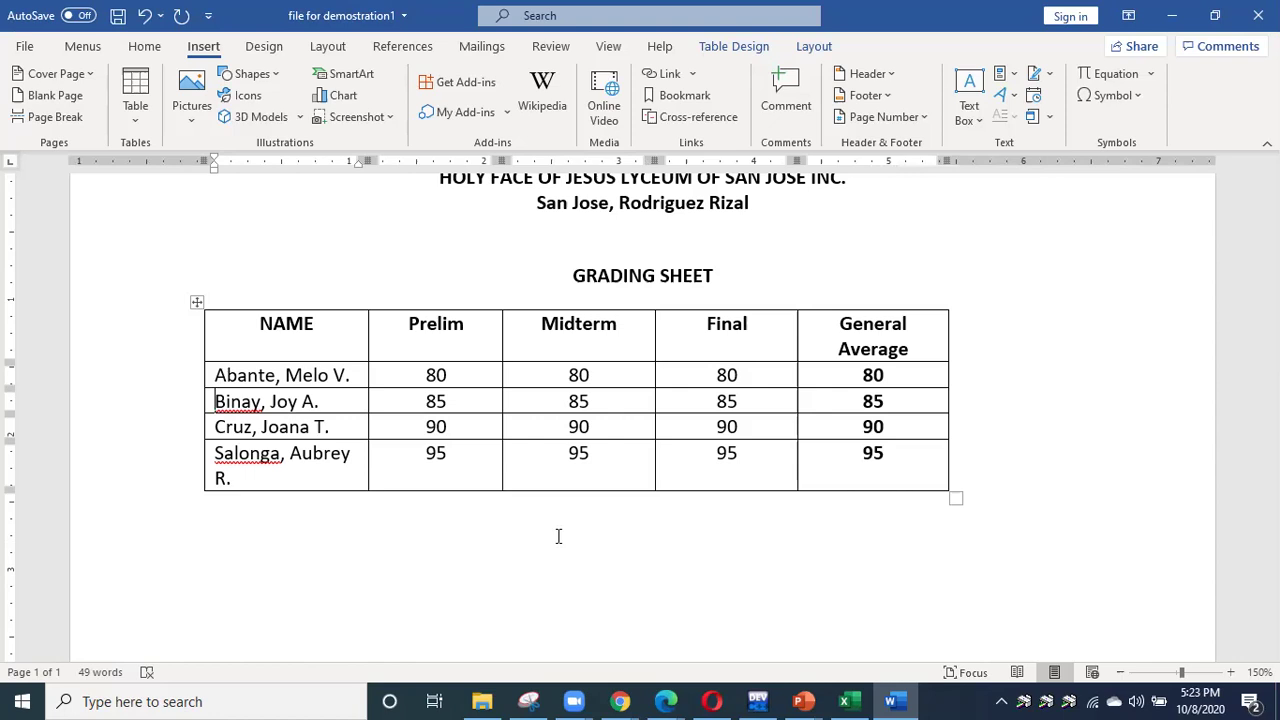
Select the whole grading table, view the table insertion options, and place the cursor in the NAME header cell.
{"action": "left_click", "coordinate": [195, 302]}
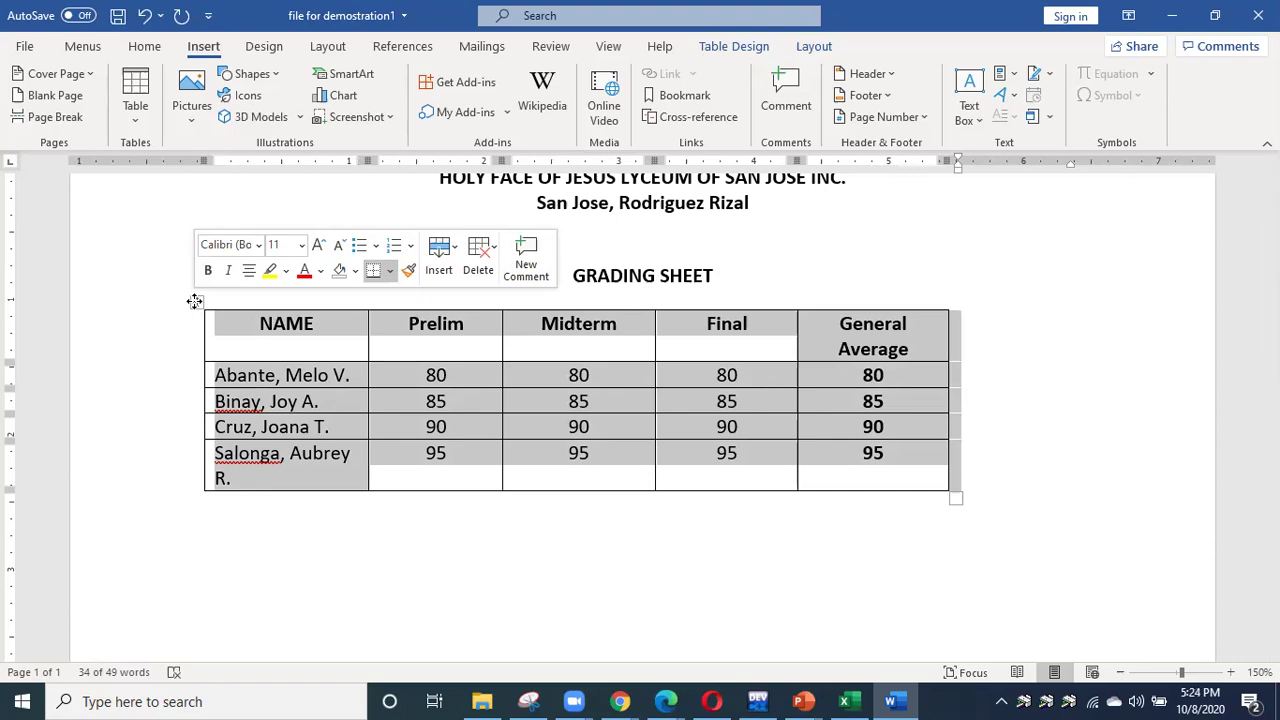
{"action": "left_click", "coordinate": [141, 120]}
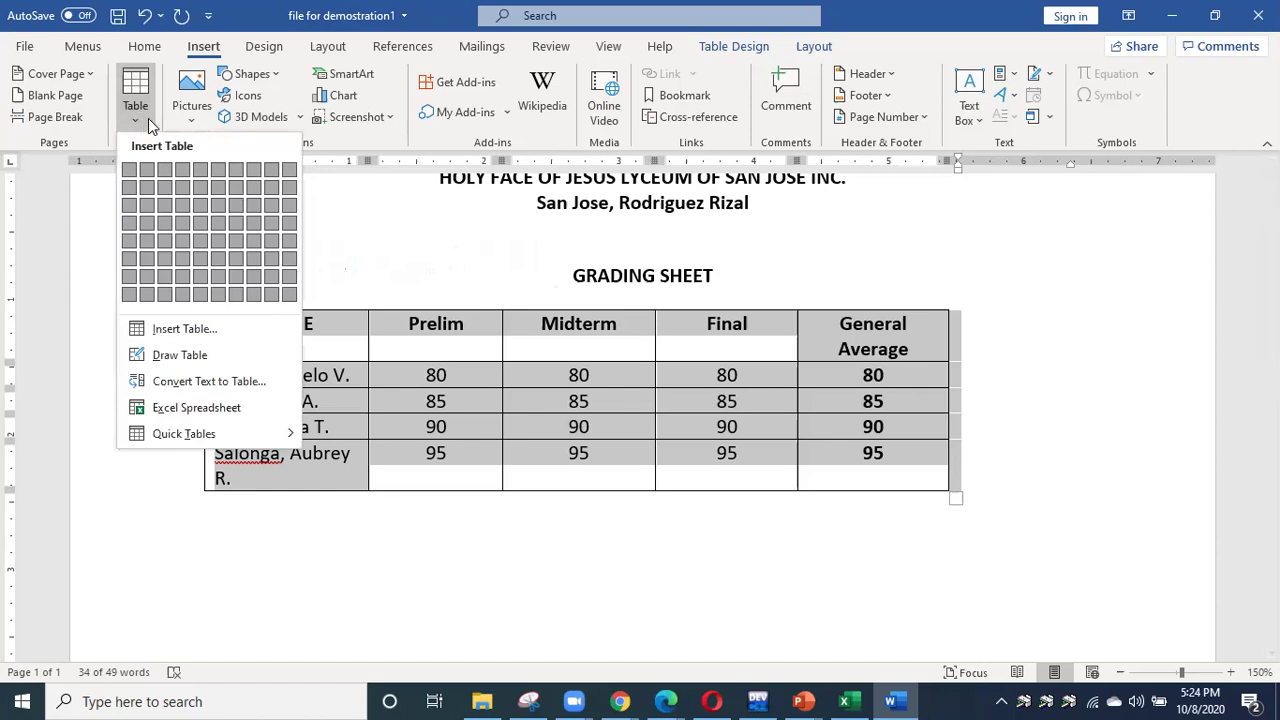
{"action": "left_click", "coordinate": [352, 242]}
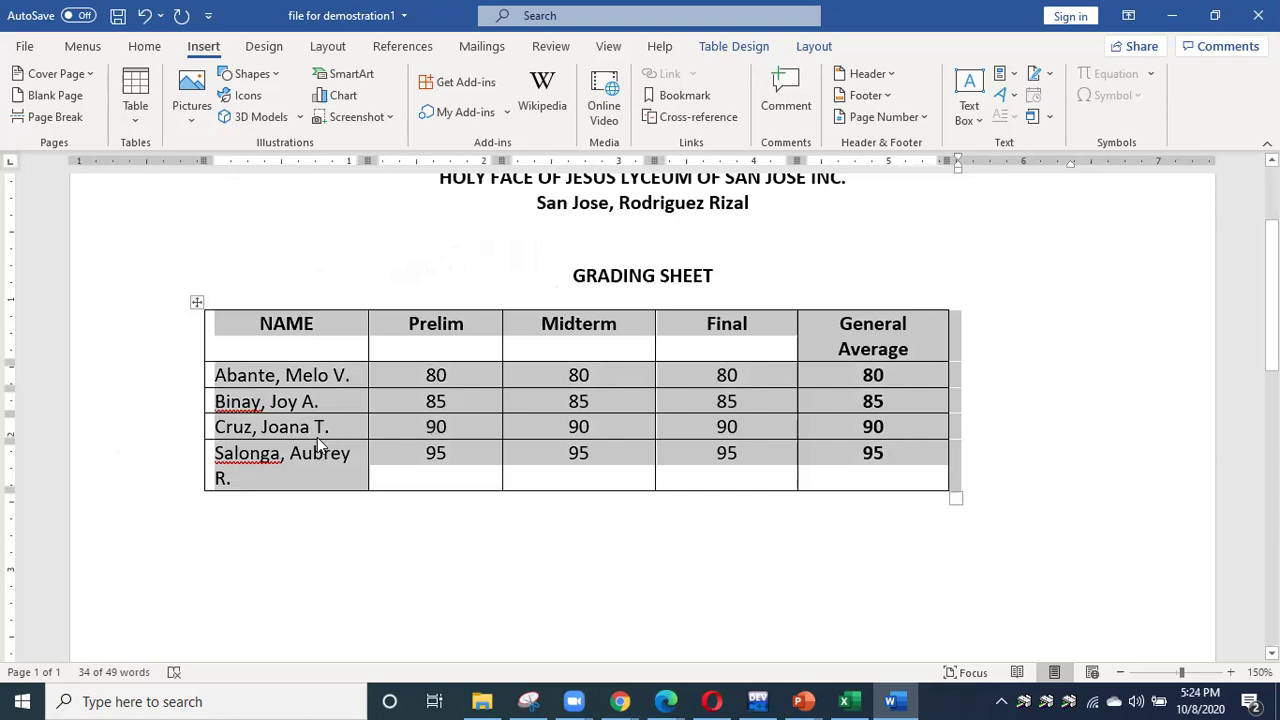
{"action": "left_click", "coordinate": [340, 288]}
{"action": "left_click", "coordinate": [258, 326]}
{"action": "right_click", "coordinate": [258, 330]}
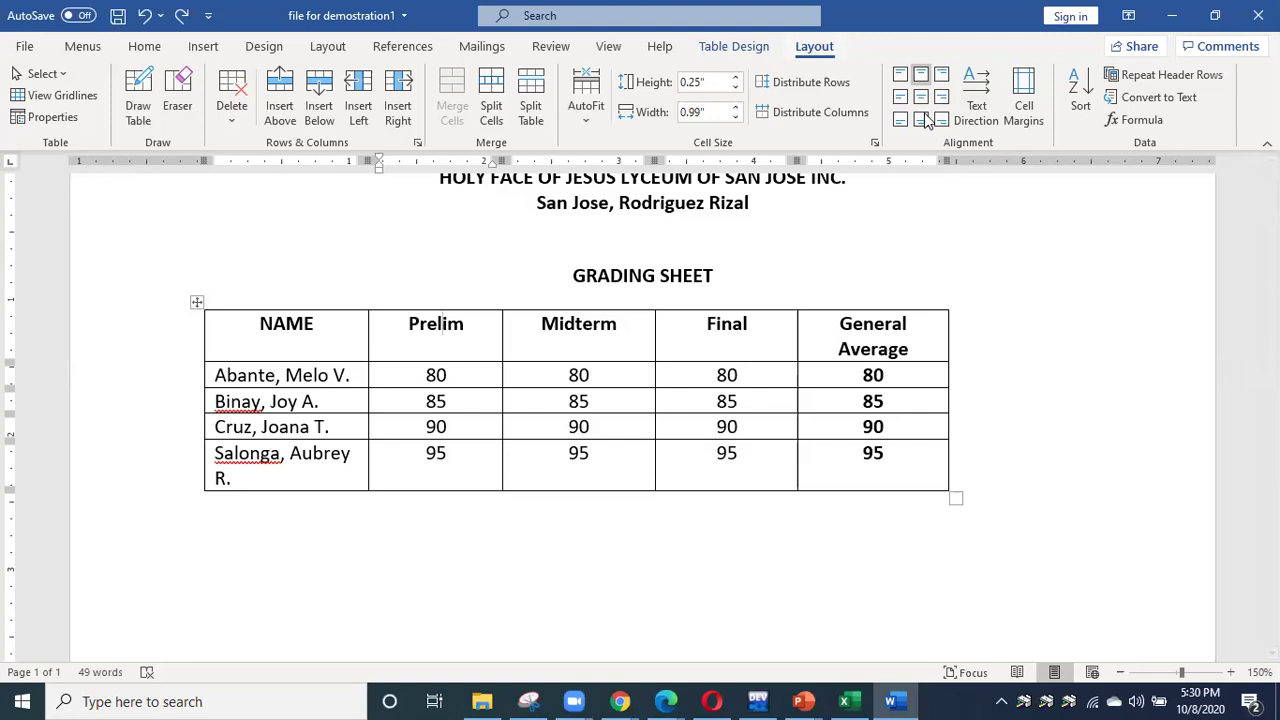
Sort the grading table by General Average as descending numbers, then by NAME as ascending text, with a header row.
{"action": "key", "text": "alt+j"}
{"action": "key", "text": "t"}
{"action": "scroll", "coordinate": [928, 118], "scroll_direction": "down", "scroll_amount": 1}
{"action": "left_click", "coordinate": [1079, 90]}
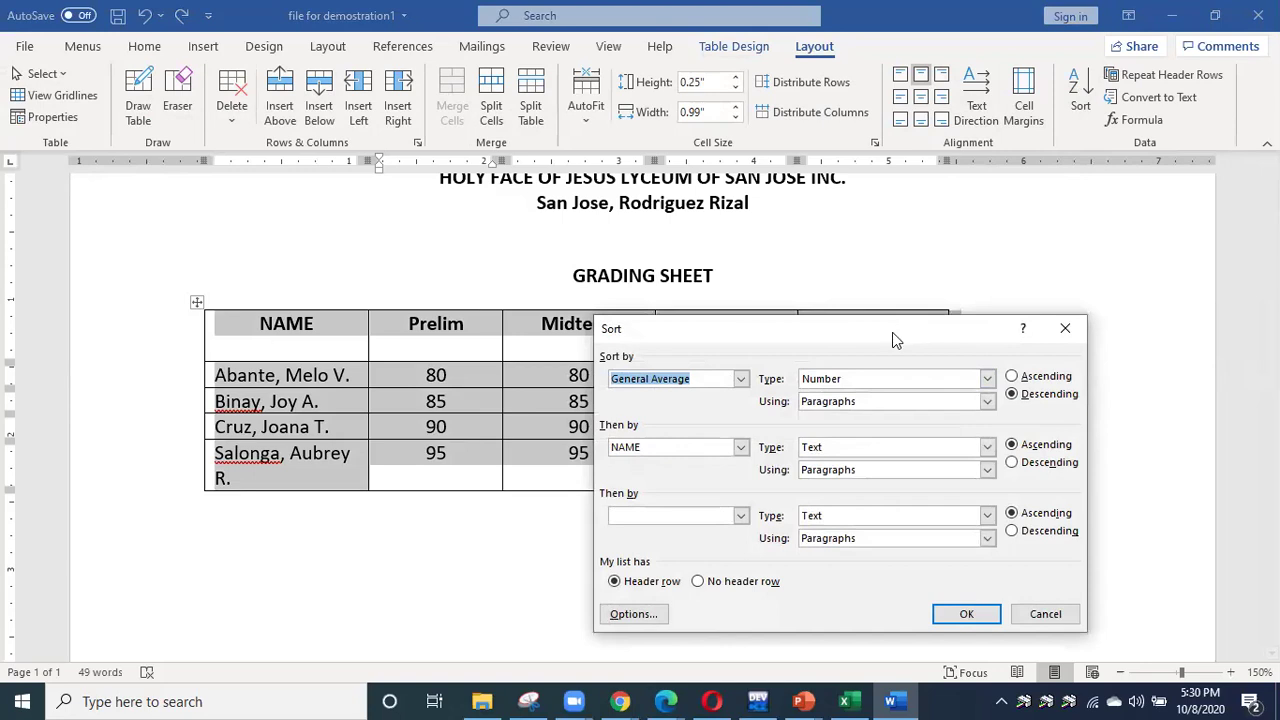
{"action": "left_click_drag", "start_coordinate": [892, 332], "coordinate": [624, 230]}
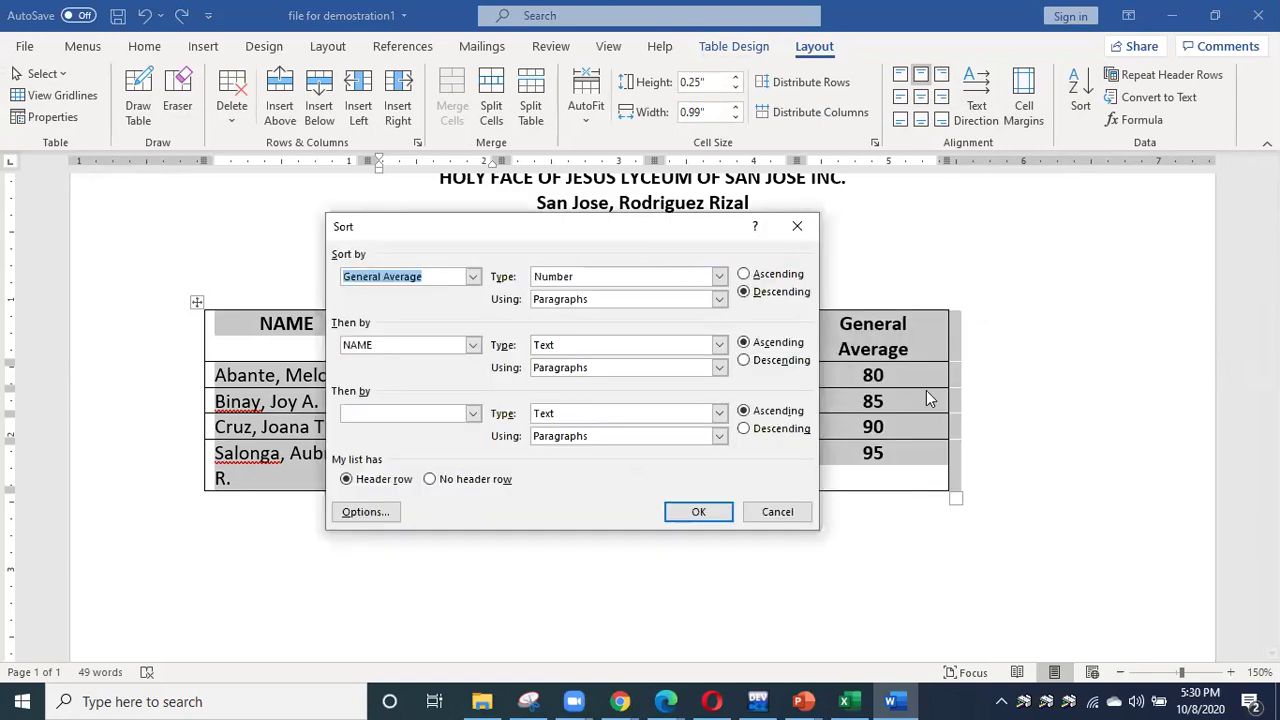
{"action": "left_click", "coordinate": [471, 277]}
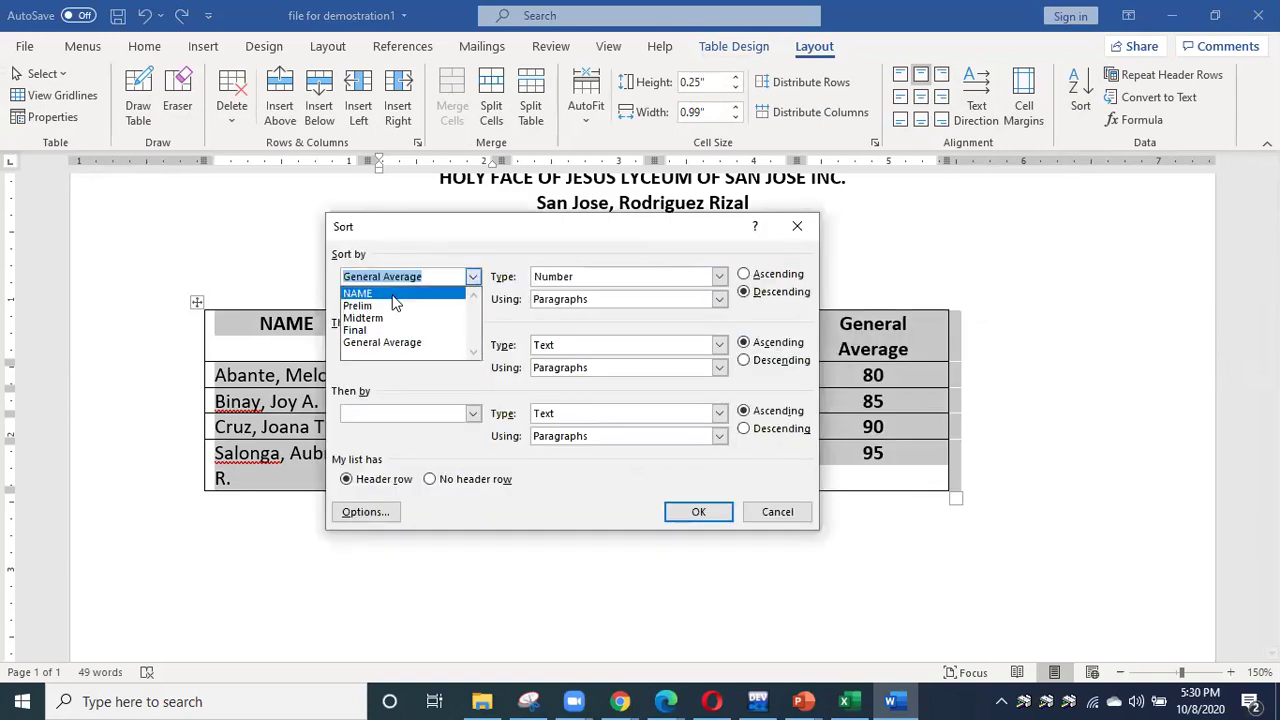
{"action": "left_click", "coordinate": [398, 343]}
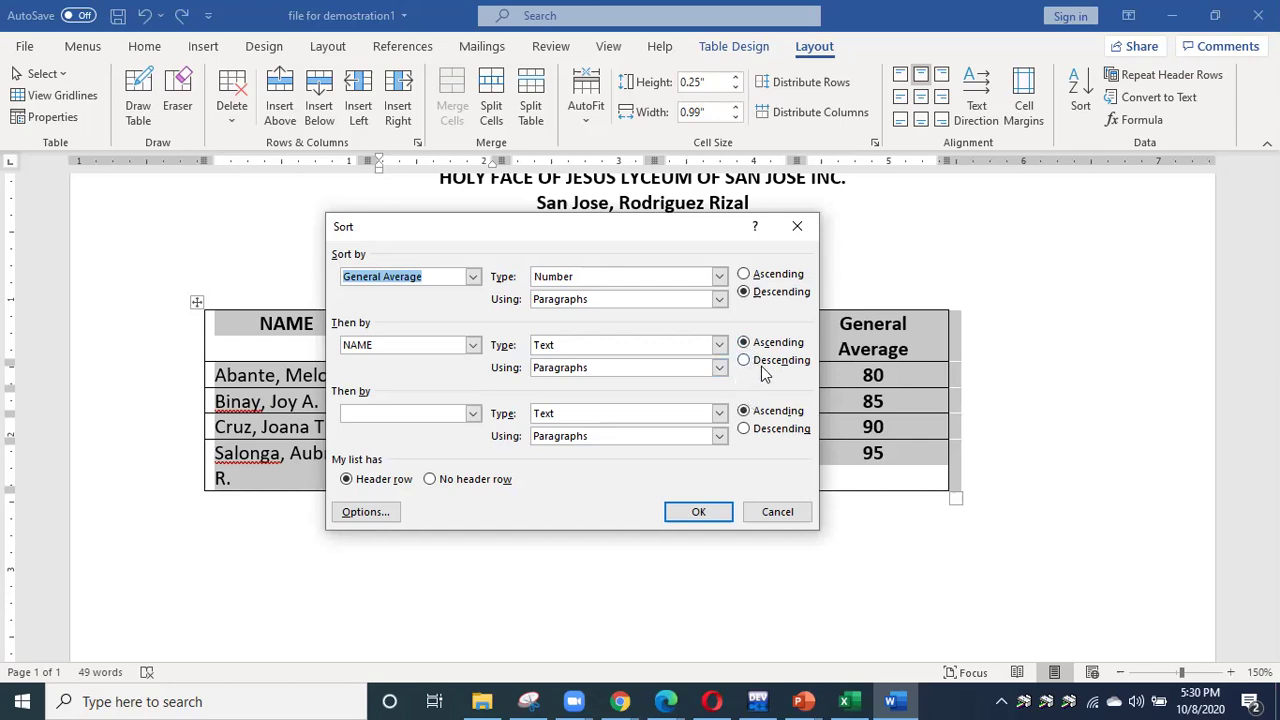
{"action": "left_click", "coordinate": [699, 512]}
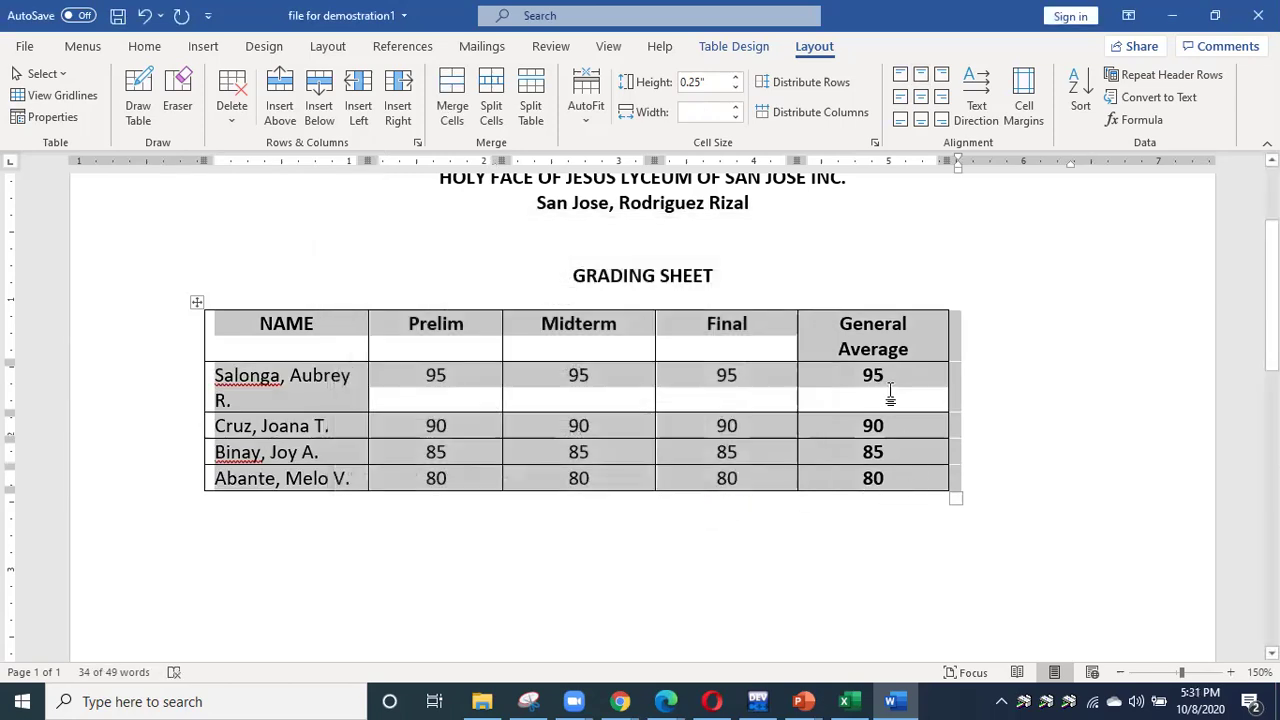
{"action": "left_click", "coordinate": [892, 425]}
{"action": "left_click", "coordinate": [892, 455]}
{"action": "left_click", "coordinate": [897, 481]}
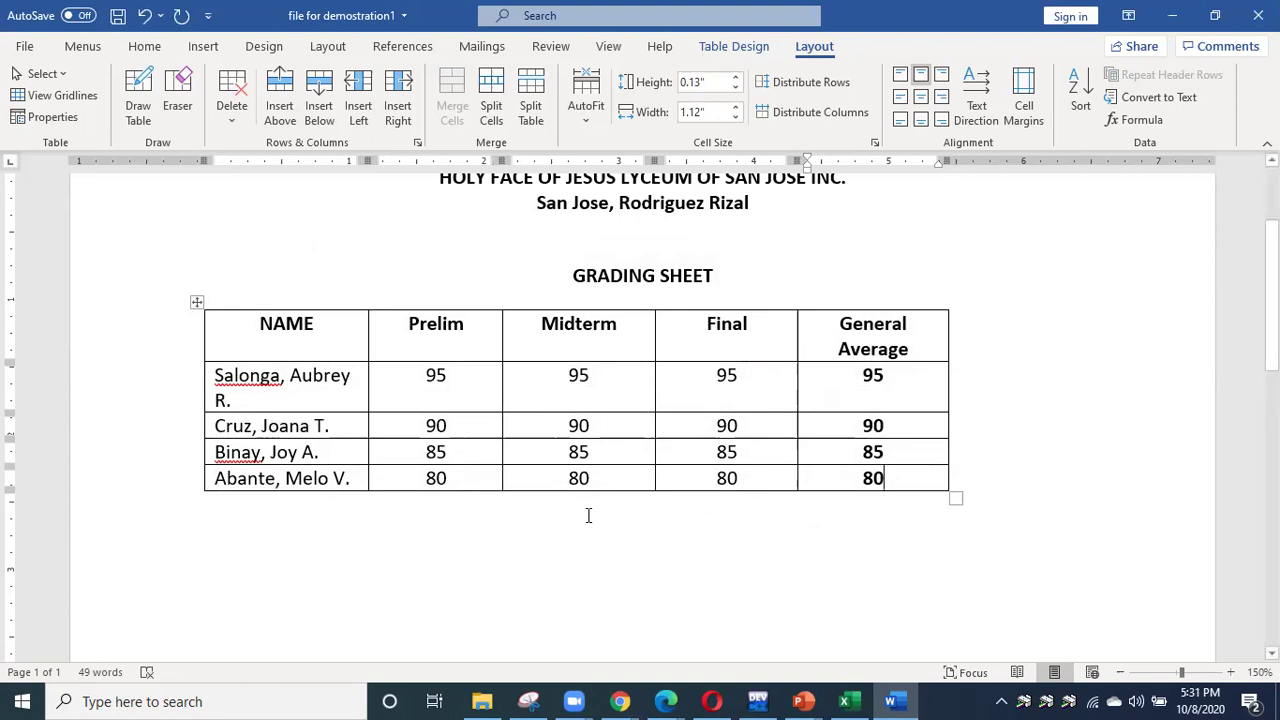
Center the four student names both horizontally and vertically in their cells.
{"action": "left_click", "coordinate": [492, 458]}
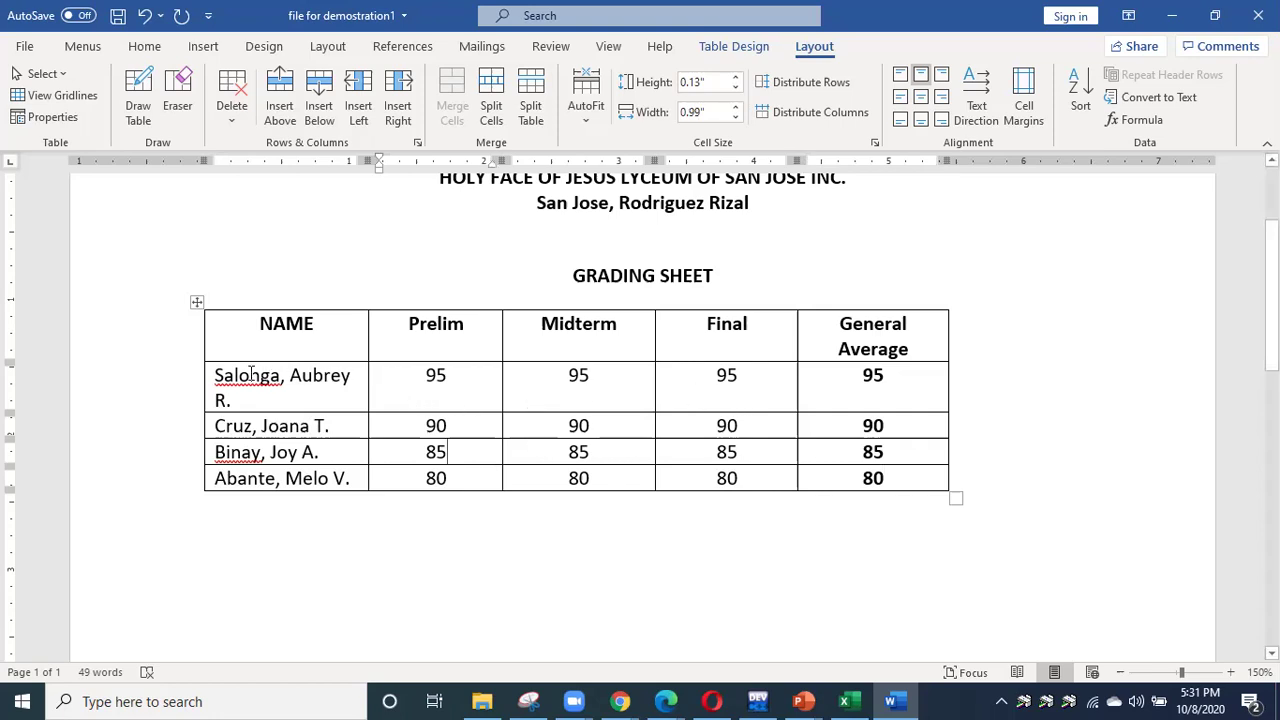
{"action": "left_click_drag", "start_coordinate": [217, 376], "coordinate": [335, 485]}
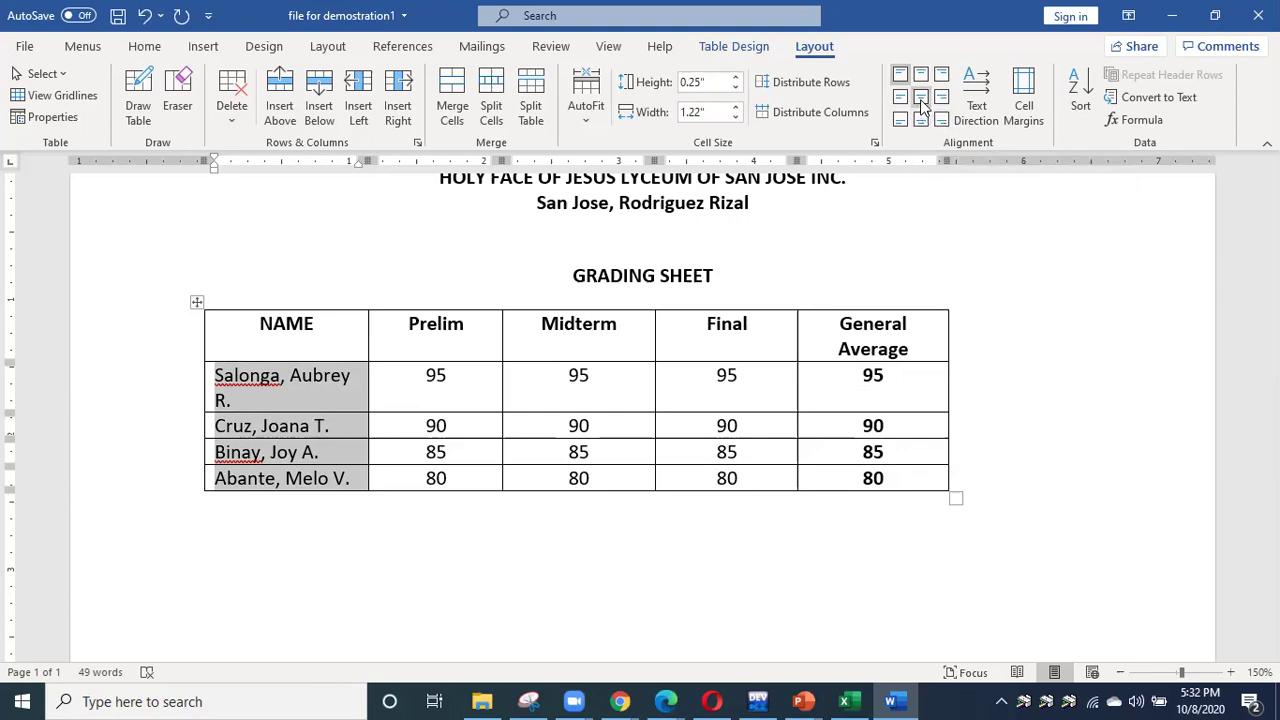
{"action": "left_click", "coordinate": [922, 97]}
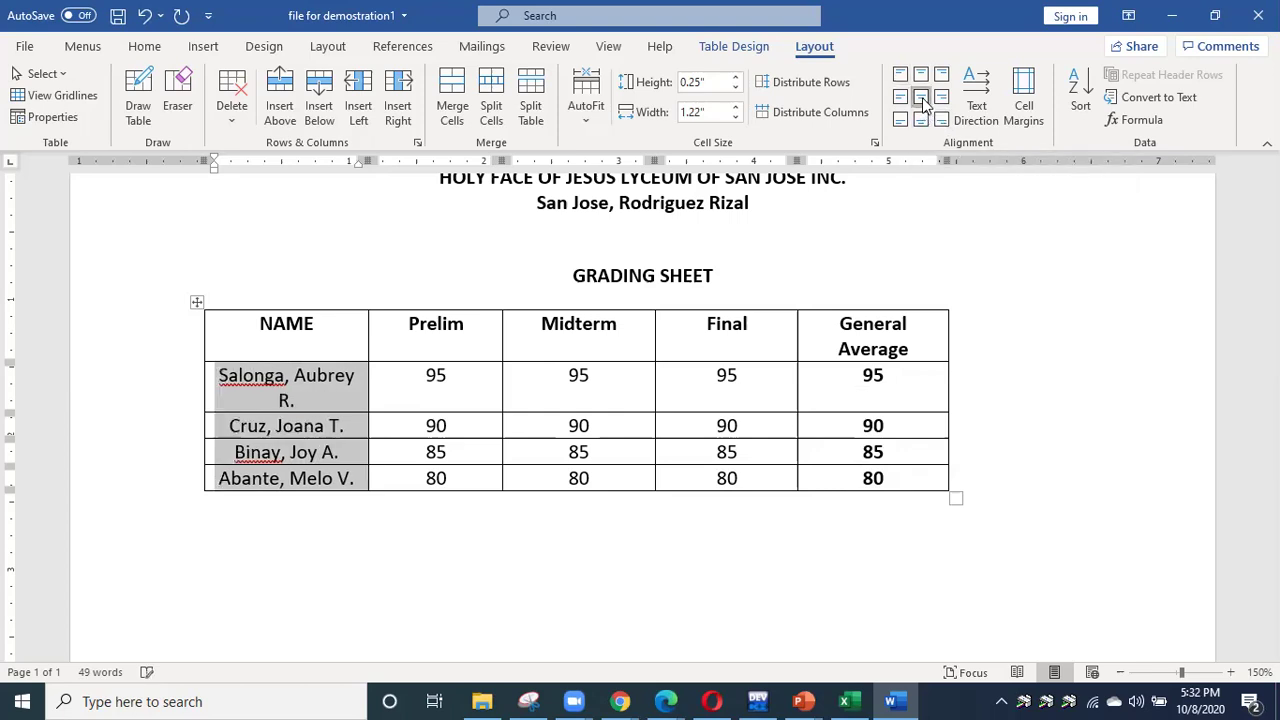
{"action": "left_click", "coordinate": [452, 380]}
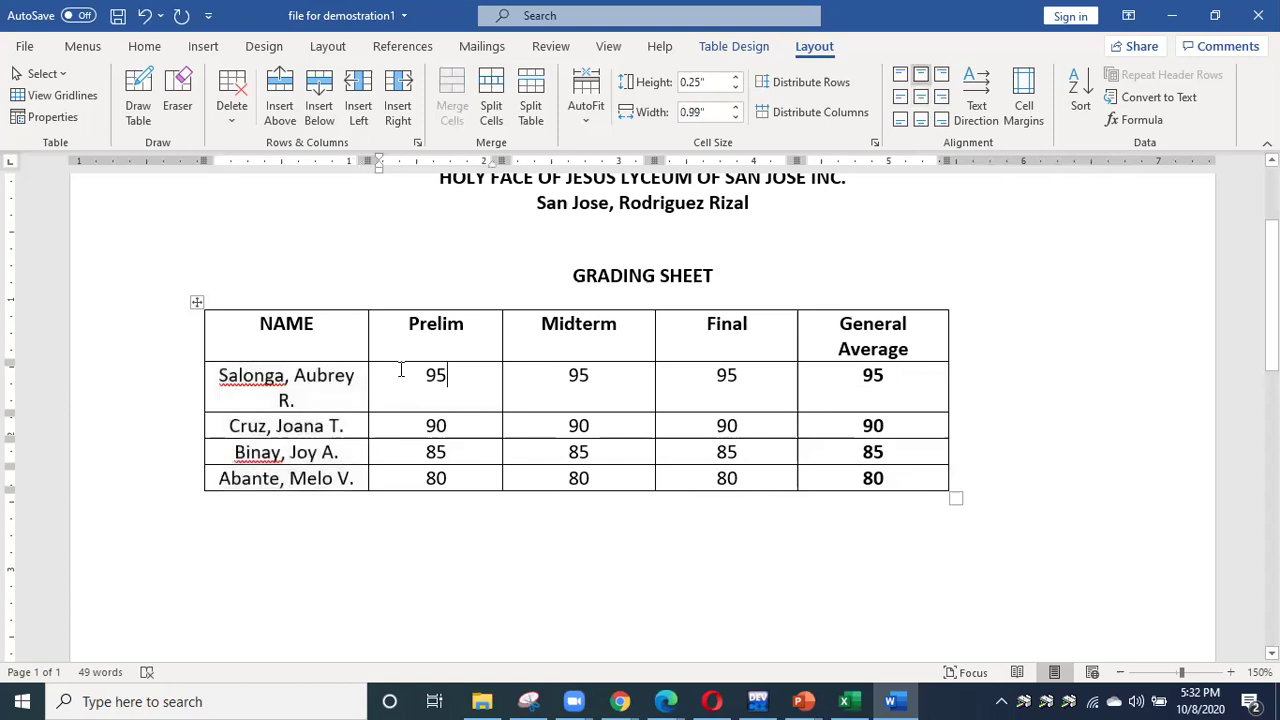
Center all Prelim, Midterm, Final and General Average grades of the four students horizontally and vertically in their cells.
{"action": "left_click_drag", "start_coordinate": [471, 391], "coordinate": [852, 480]}
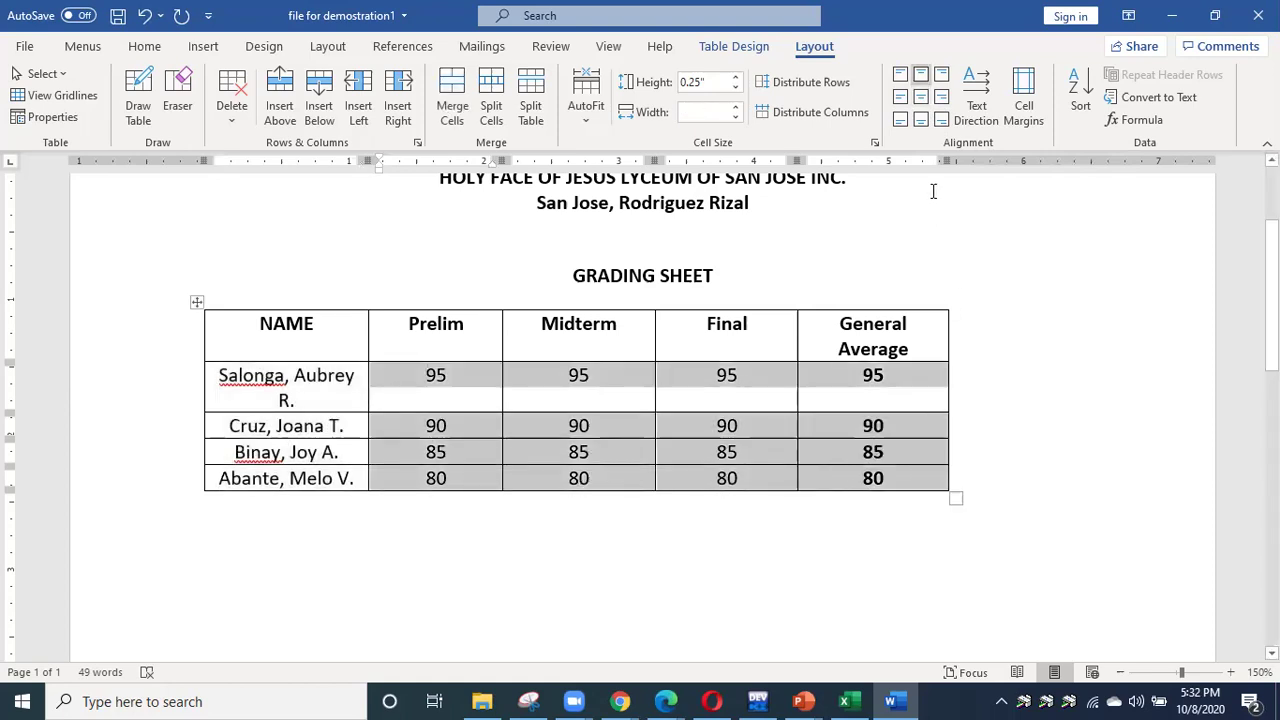
{"action": "left_click", "coordinate": [921, 99]}
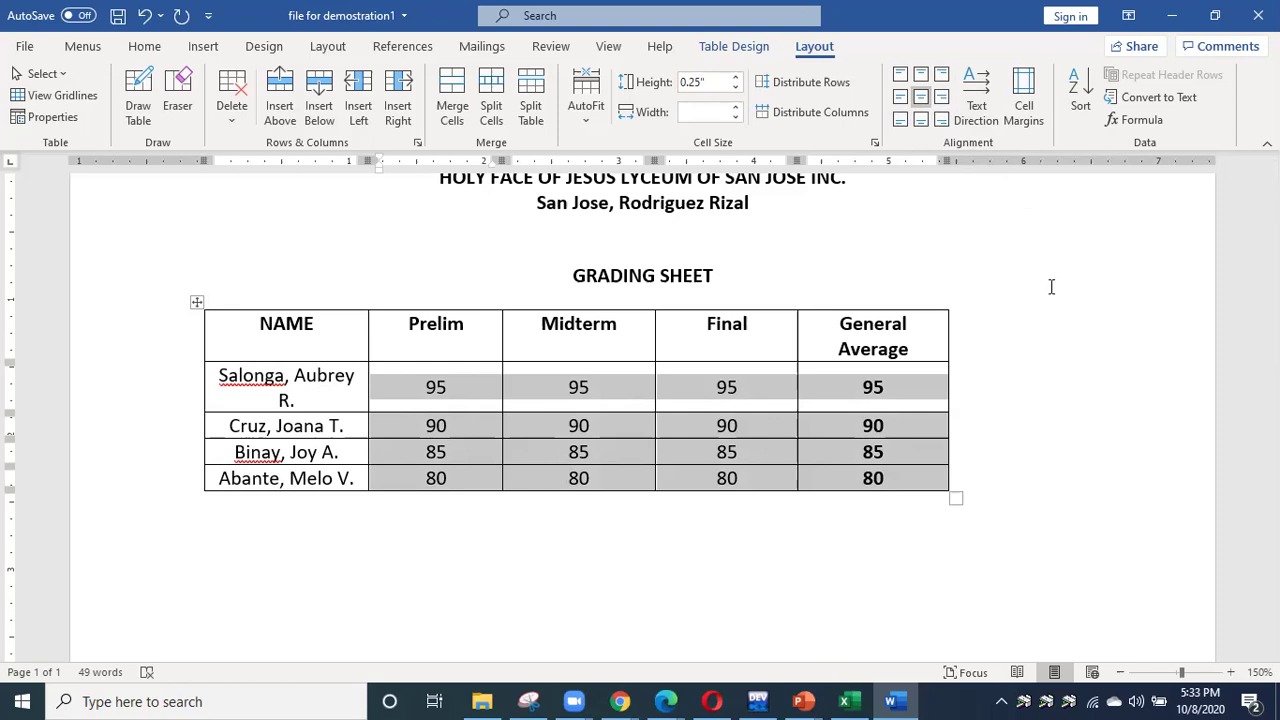
{"action": "left_click", "coordinate": [920, 472]}
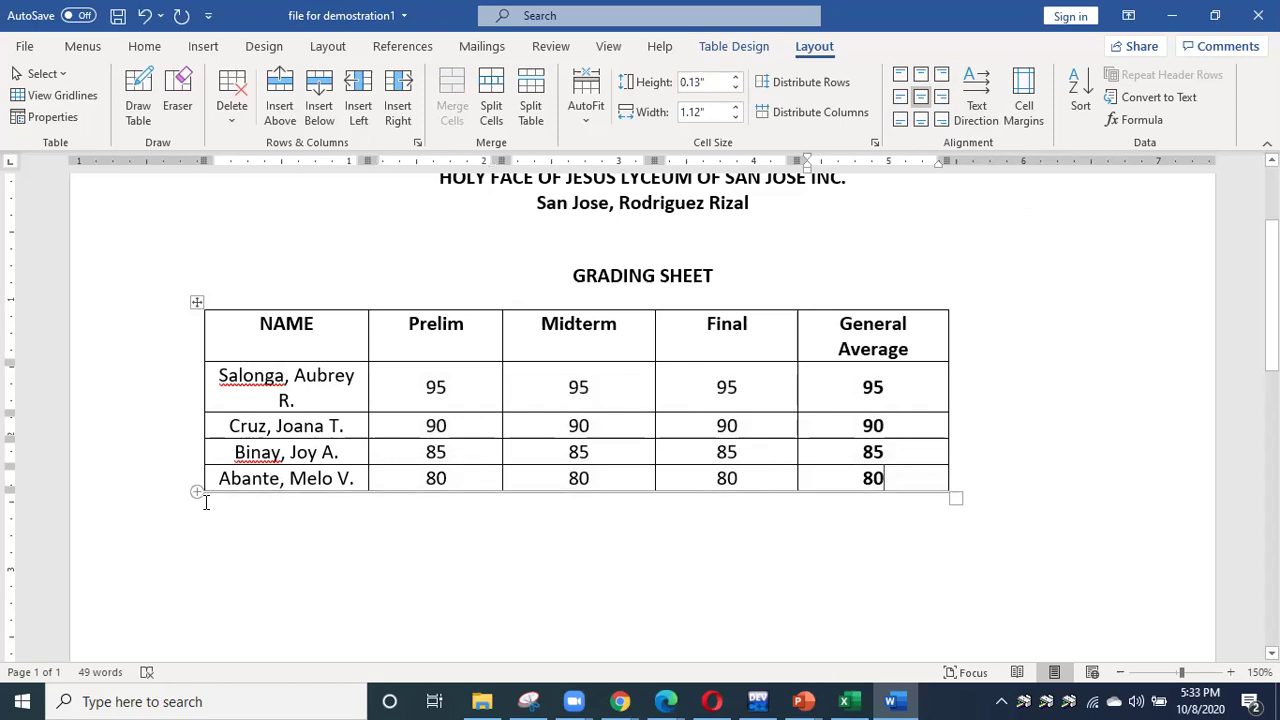
Insert an empty row above the header row of the grading table.
{"action": "left_click", "coordinate": [196, 362]}
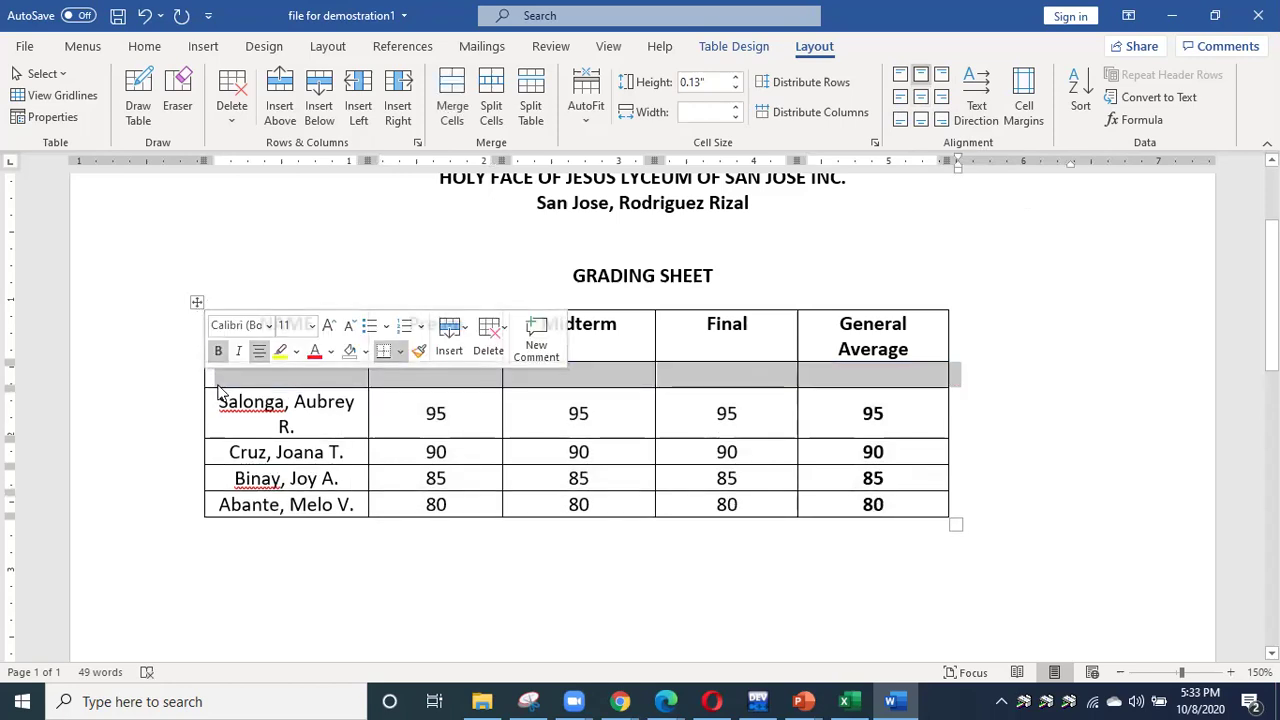
{"action": "left_click", "coordinate": [238, 376]}
{"action": "left_click_drag", "start_coordinate": [223, 334], "coordinate": [852, 314]}
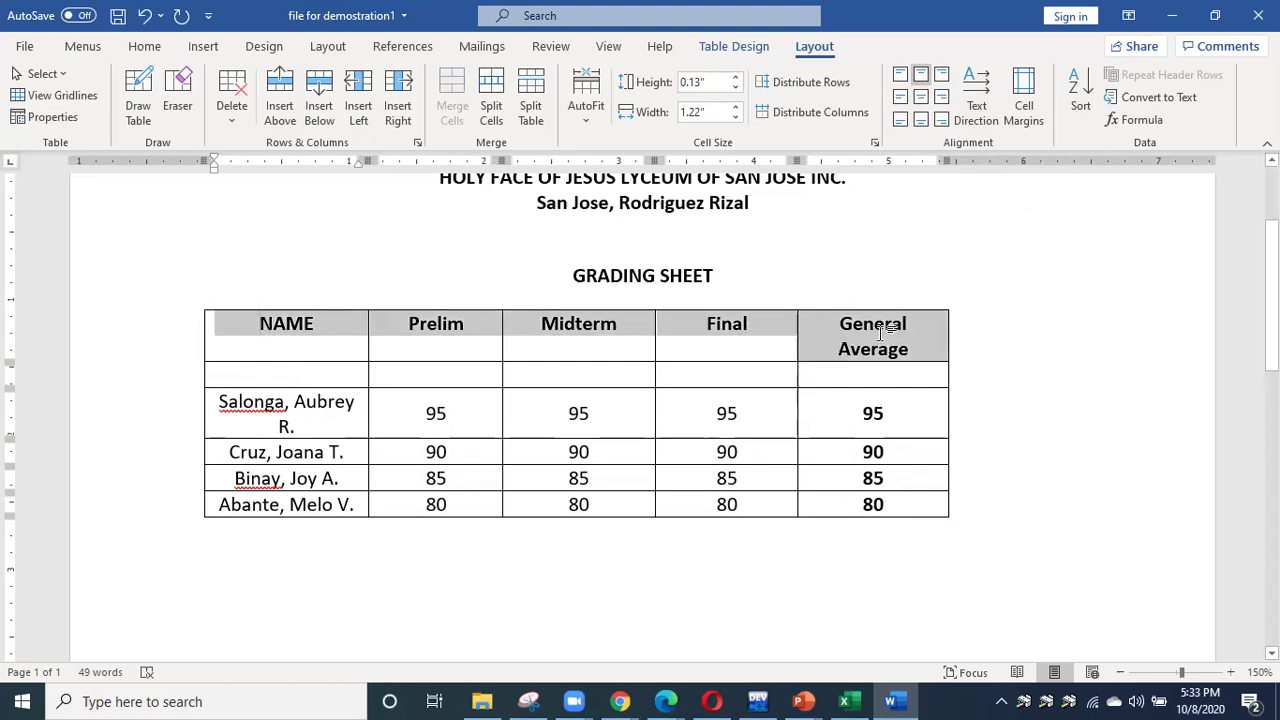
{"action": "left_click_drag", "start_coordinate": [257, 330], "coordinate": [249, 376]}
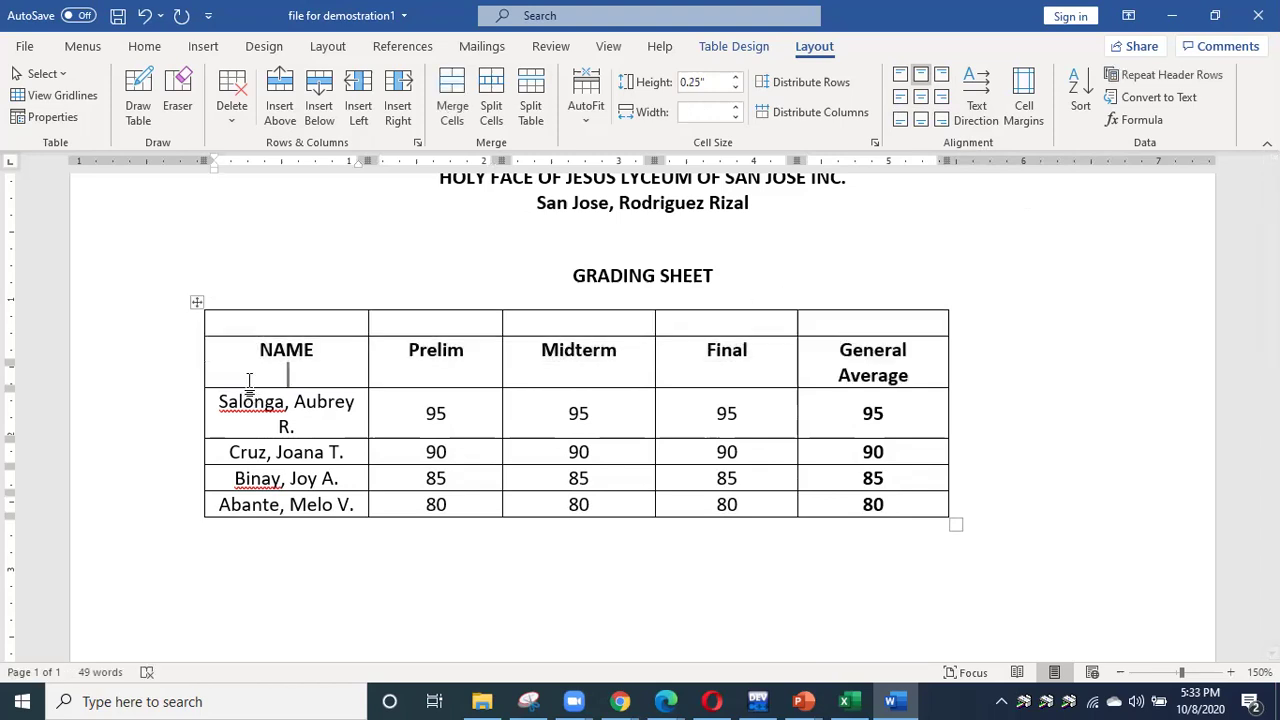
Move the GRADING SHEET title from above the table into the first cell of the empty top row.
{"action": "left_click", "coordinate": [309, 318]}
{"action": "left_click_drag", "start_coordinate": [309, 318], "coordinate": [840, 322]}
{"action": "left_click_drag", "start_coordinate": [601, 276], "coordinate": [771, 322]}
{"action": "left_click", "coordinate": [309, 323]}
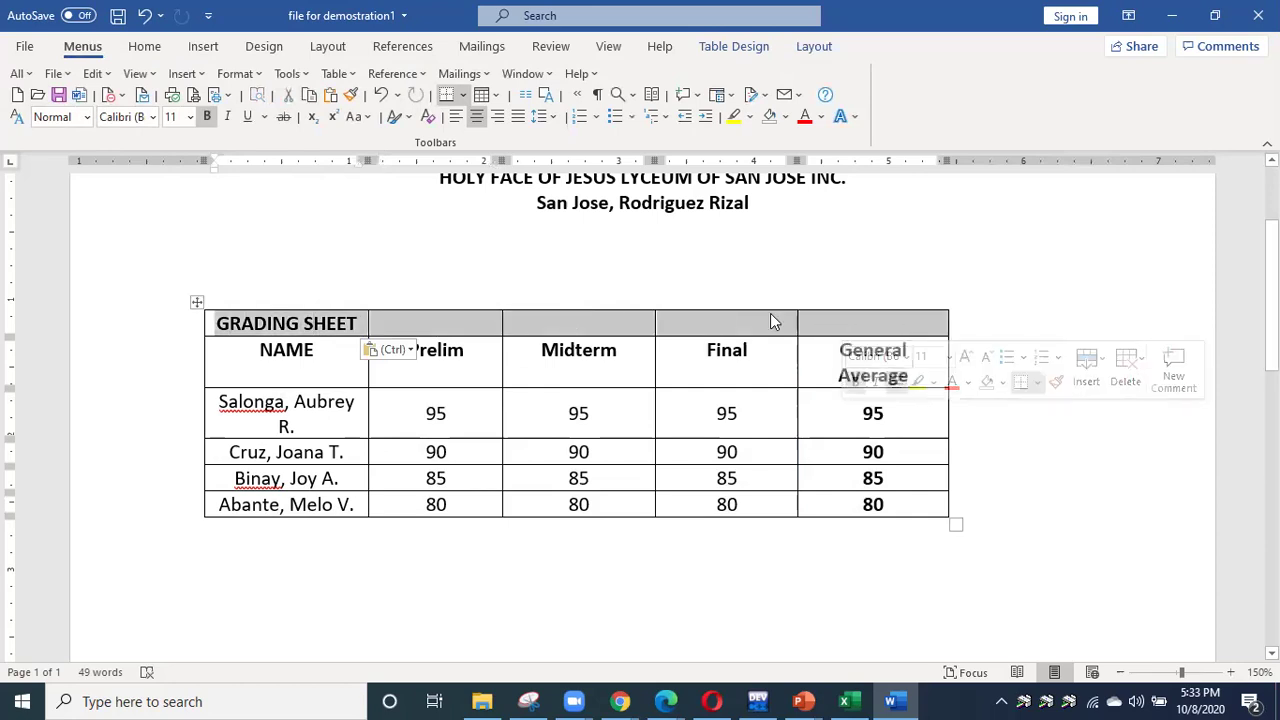
Merge all cells of the GRADING SHEET title row into one cell.
{"action": "right_click", "coordinate": [635, 333]}
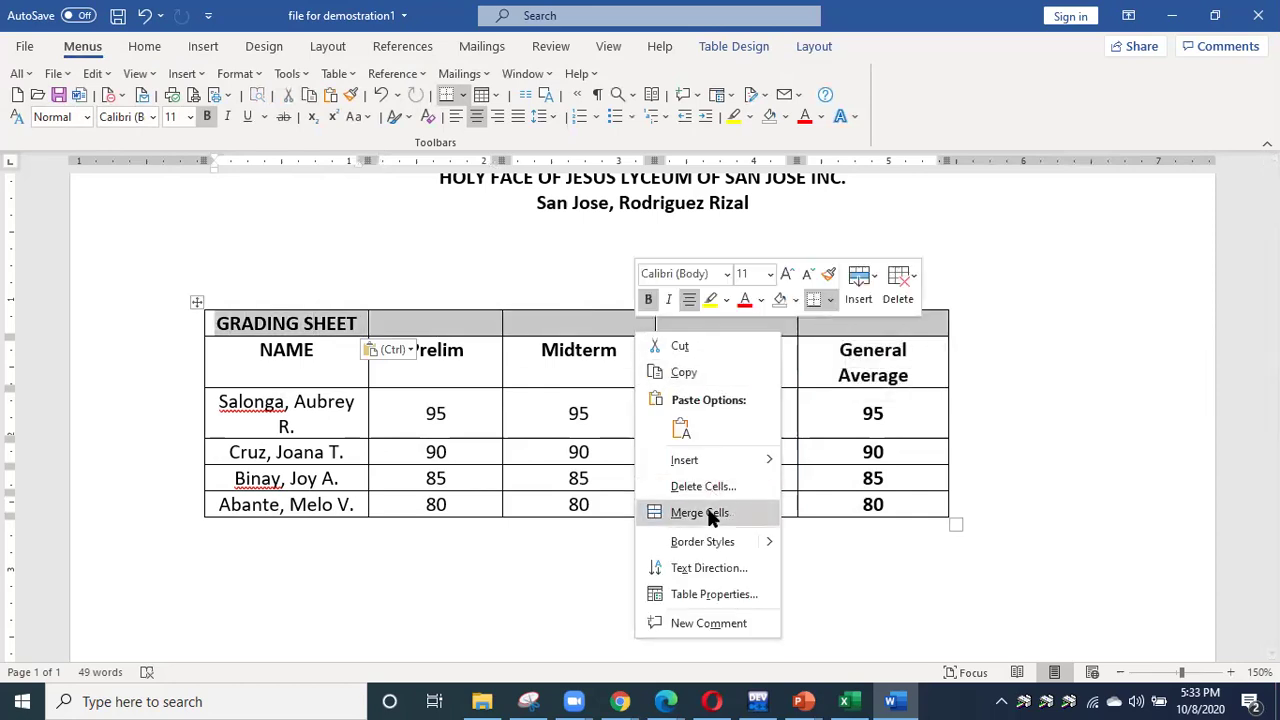
{"action": "left_click", "coordinate": [814, 46]}
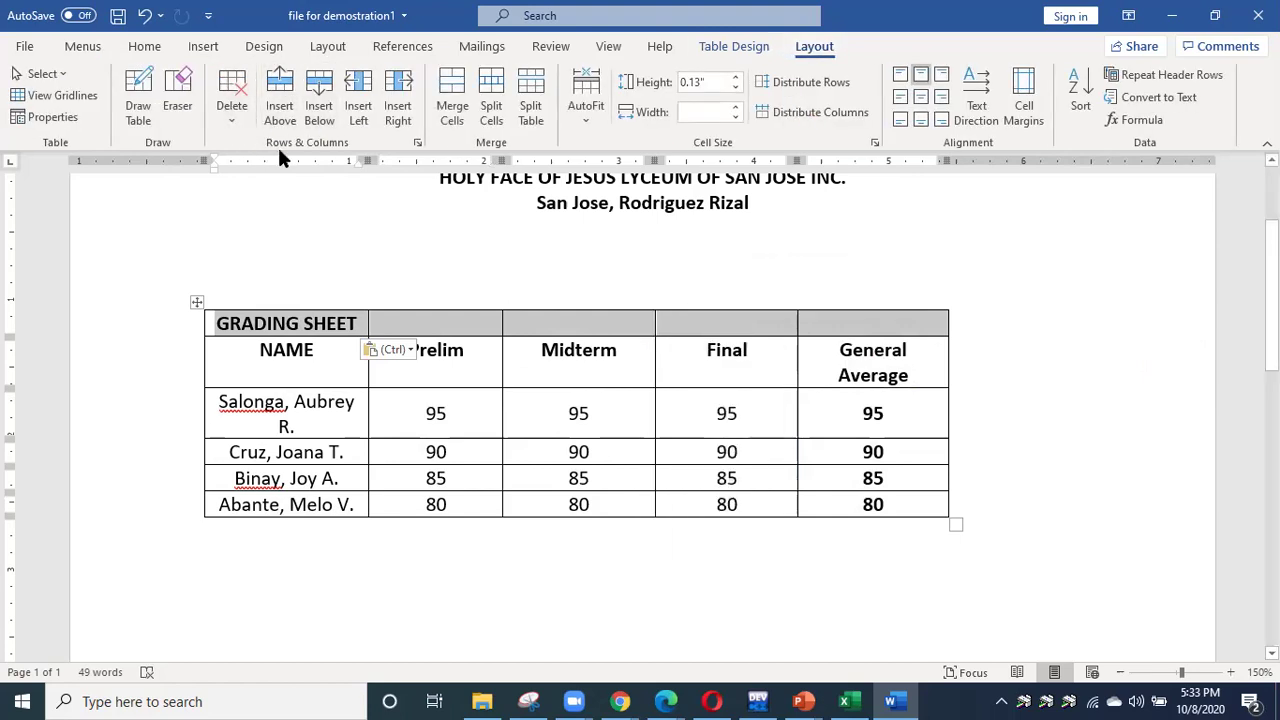
{"action": "left_click", "coordinate": [450, 95]}
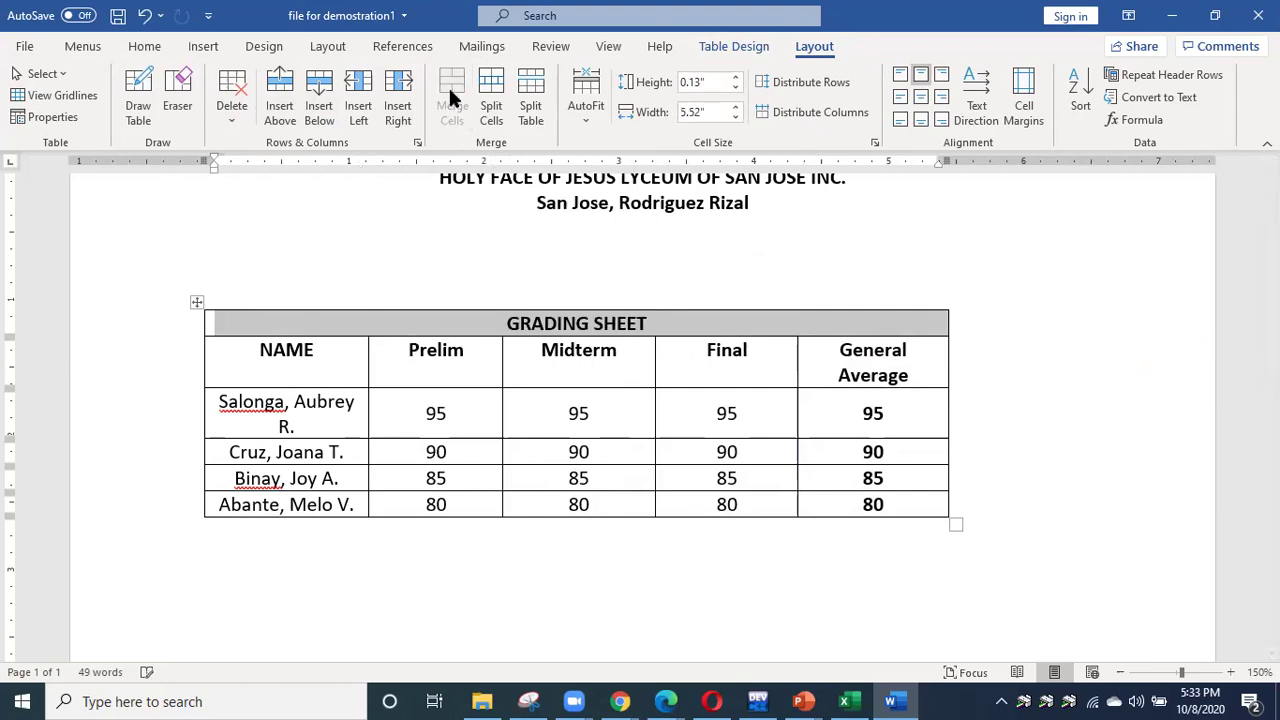
{"action": "left_click", "coordinate": [645, 365]}
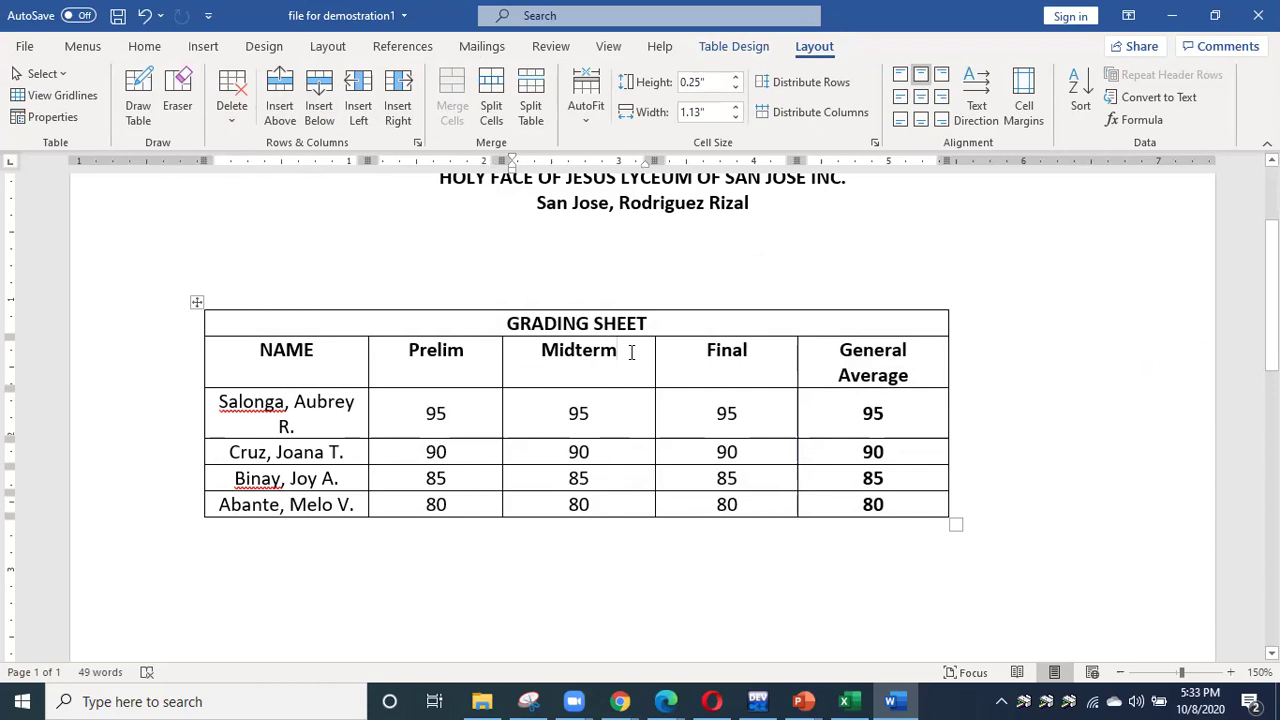
Add three empty rows below the last student row of the grading table.
{"action": "left_click", "coordinate": [533, 551]}
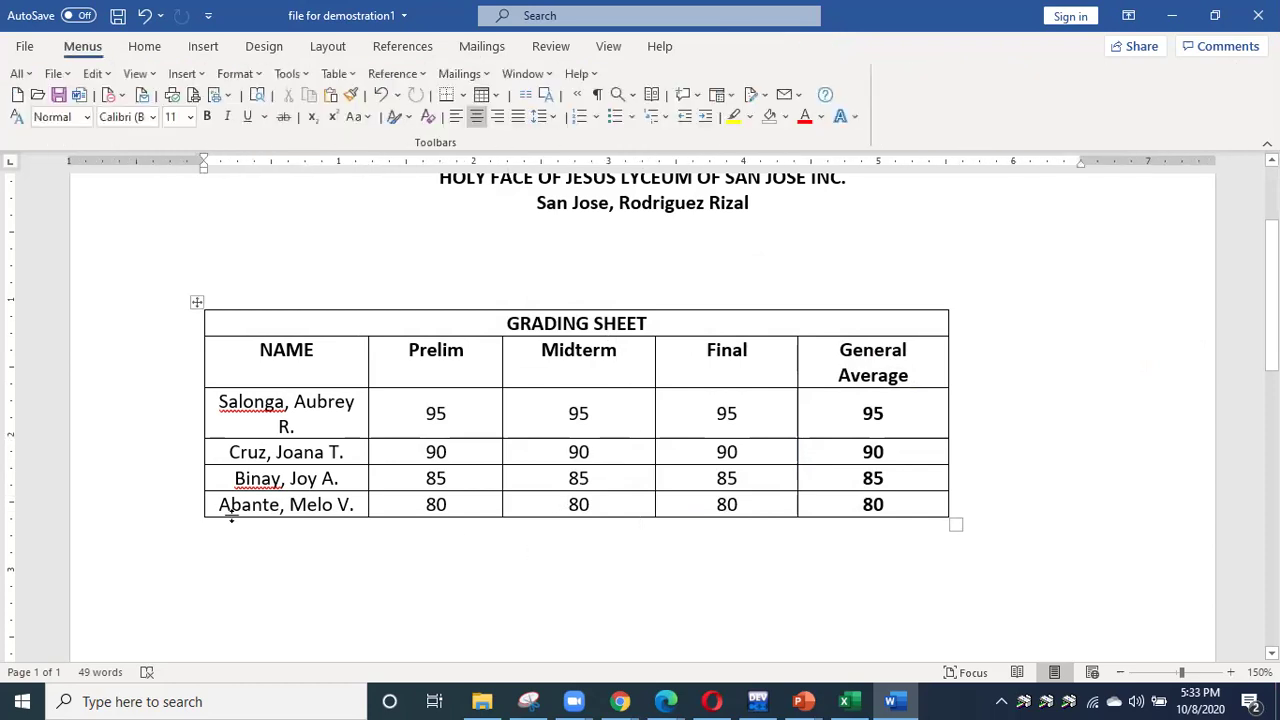
{"action": "left_click", "coordinate": [197, 518]}
{"action": "left_click", "coordinate": [193, 537]}
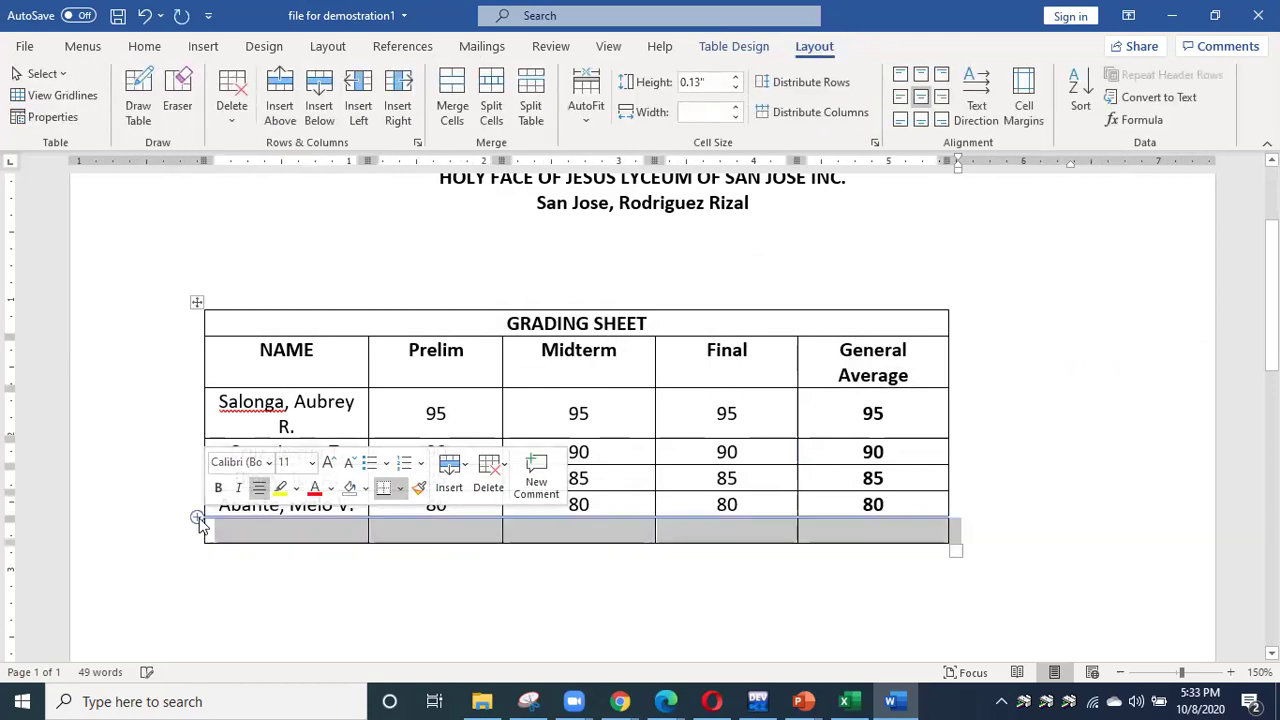
{"action": "left_click", "coordinate": [197, 518]}
{"action": "left_click", "coordinate": [197, 518]}
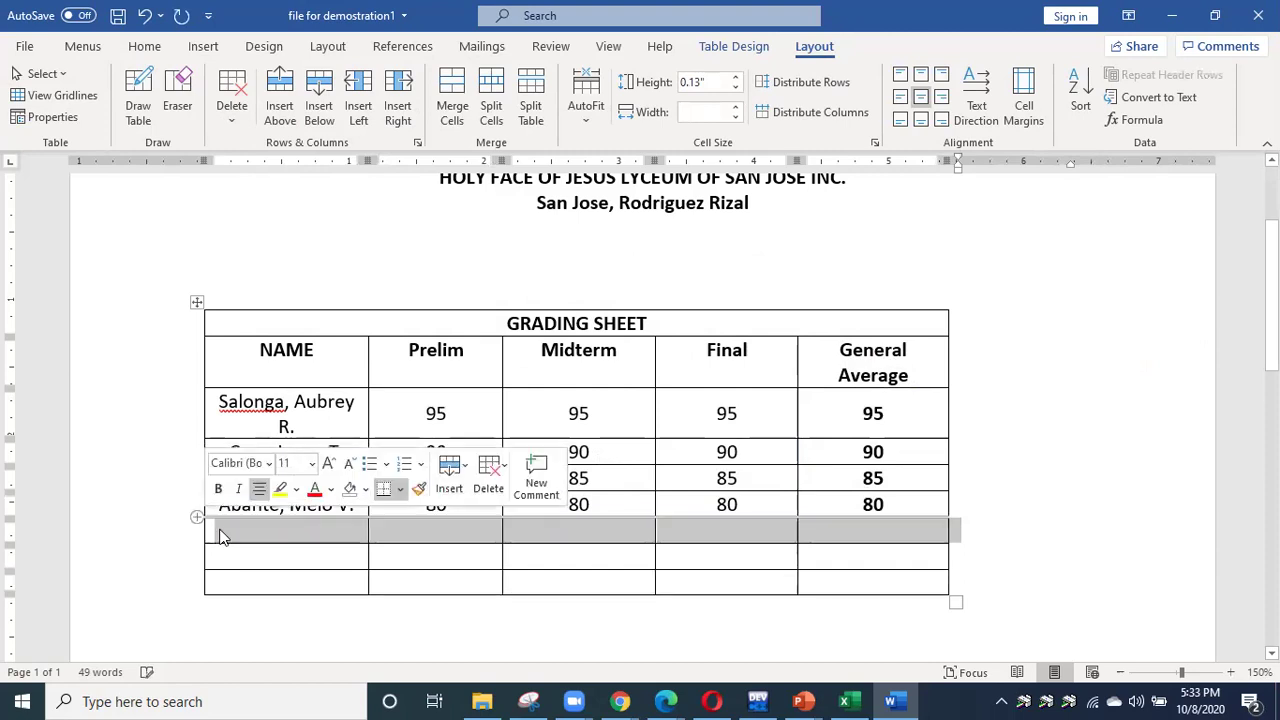
Split the first cell of the last empty row into 4 columns and 1 row.
{"action": "left_click", "coordinate": [296, 581]}
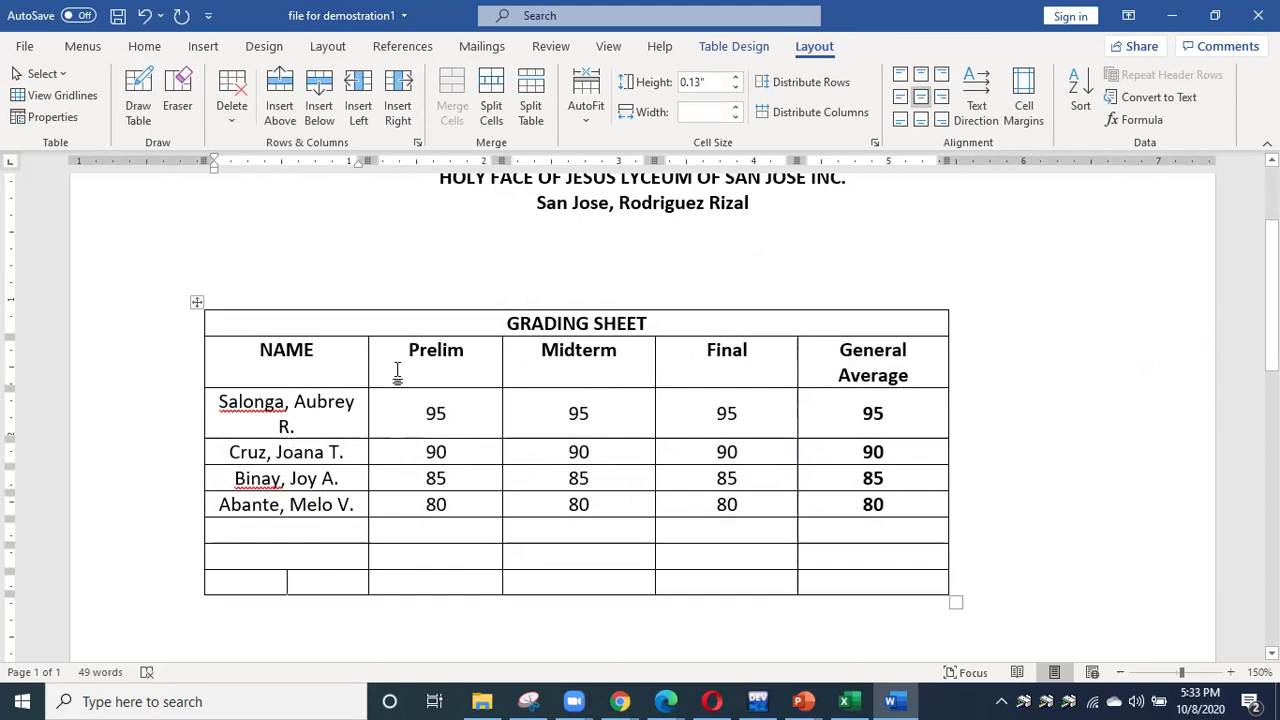
{"action": "left_click", "coordinate": [491, 108]}
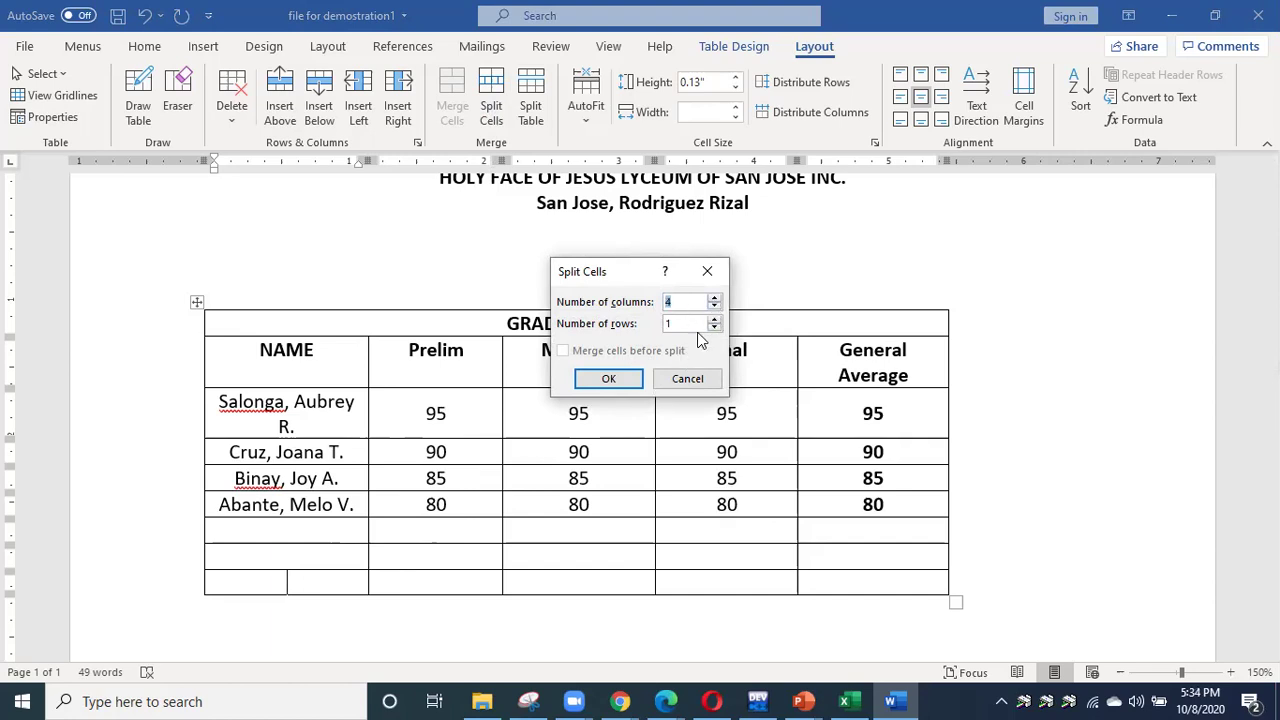
{"action": "left_click", "coordinate": [620, 378]}
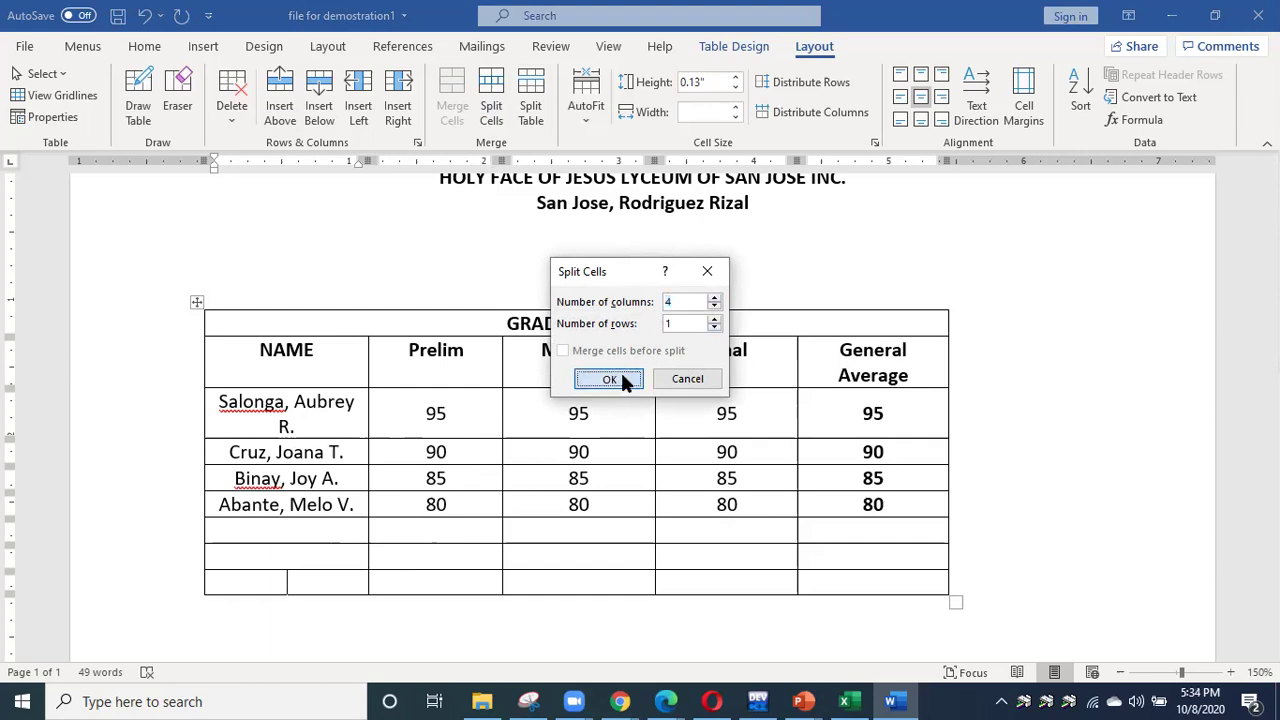
{"action": "left_click", "coordinate": [297, 583]}
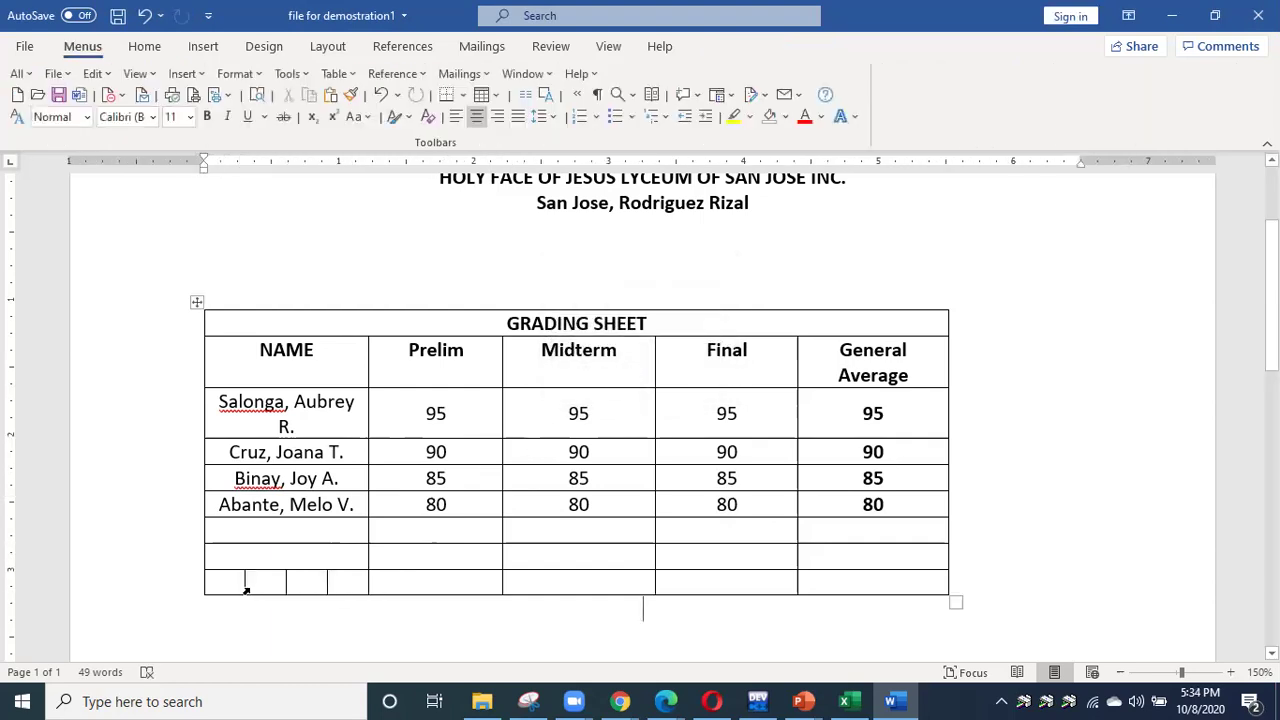
{"action": "left_click_drag", "start_coordinate": [246, 586], "coordinate": [231, 580]}
{"action": "left_click_drag", "start_coordinate": [329, 589], "coordinate": [349, 580]}
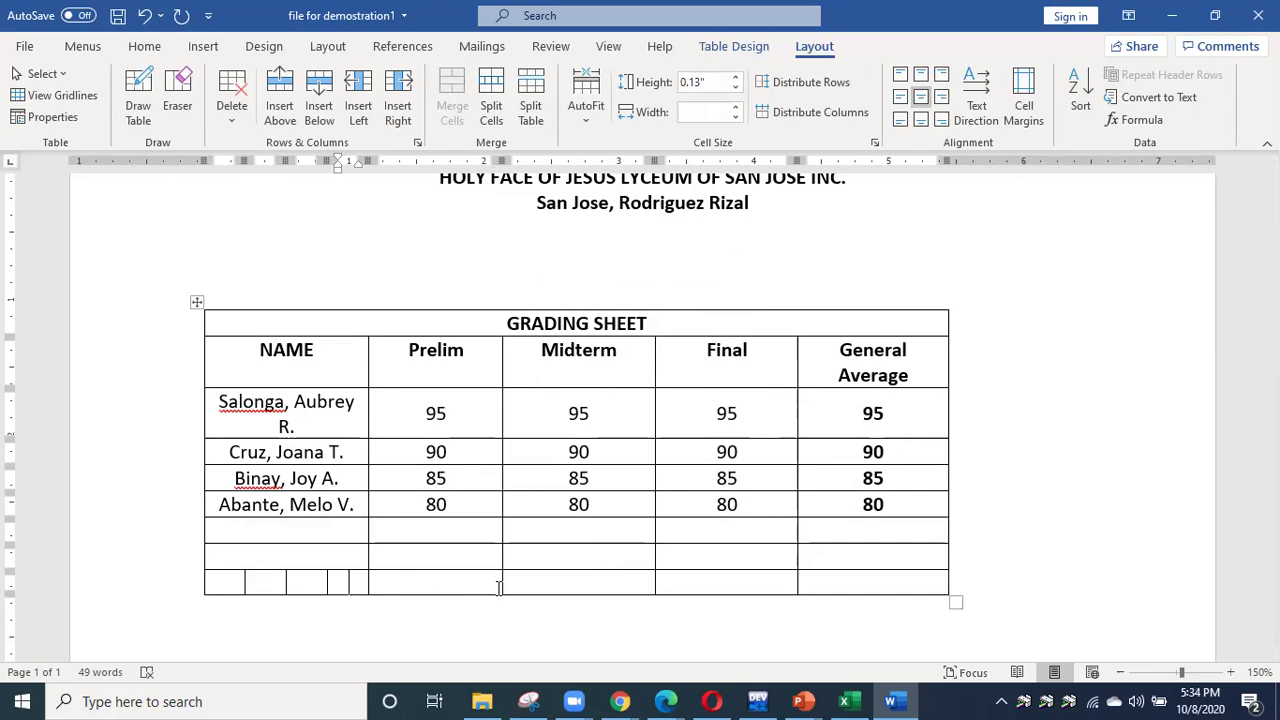
Left-align the four student names and widen the NAME column to about 1.5 inches so each name fits on one line.
{"action": "left_click", "coordinate": [628, 409]}
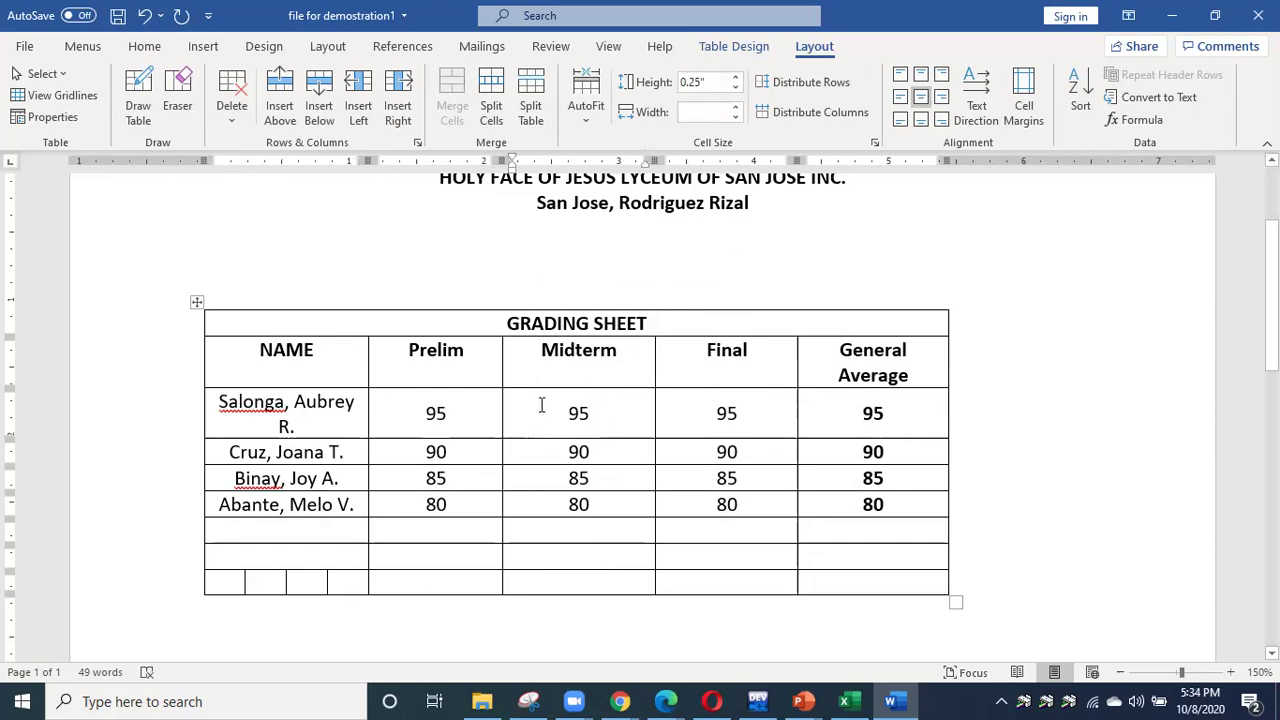
{"action": "left_click_drag", "start_coordinate": [449, 400], "coordinate": [880, 505]}
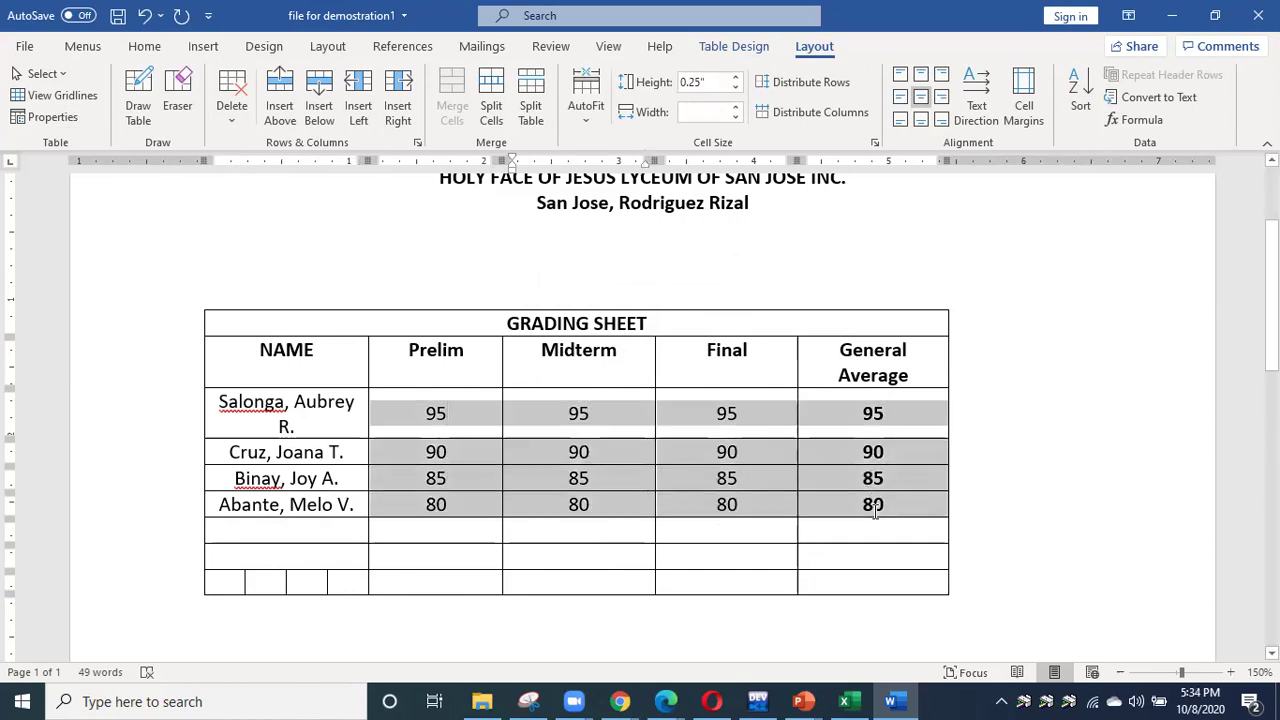
{"action": "left_click_drag", "start_coordinate": [228, 401], "coordinate": [360, 507]}
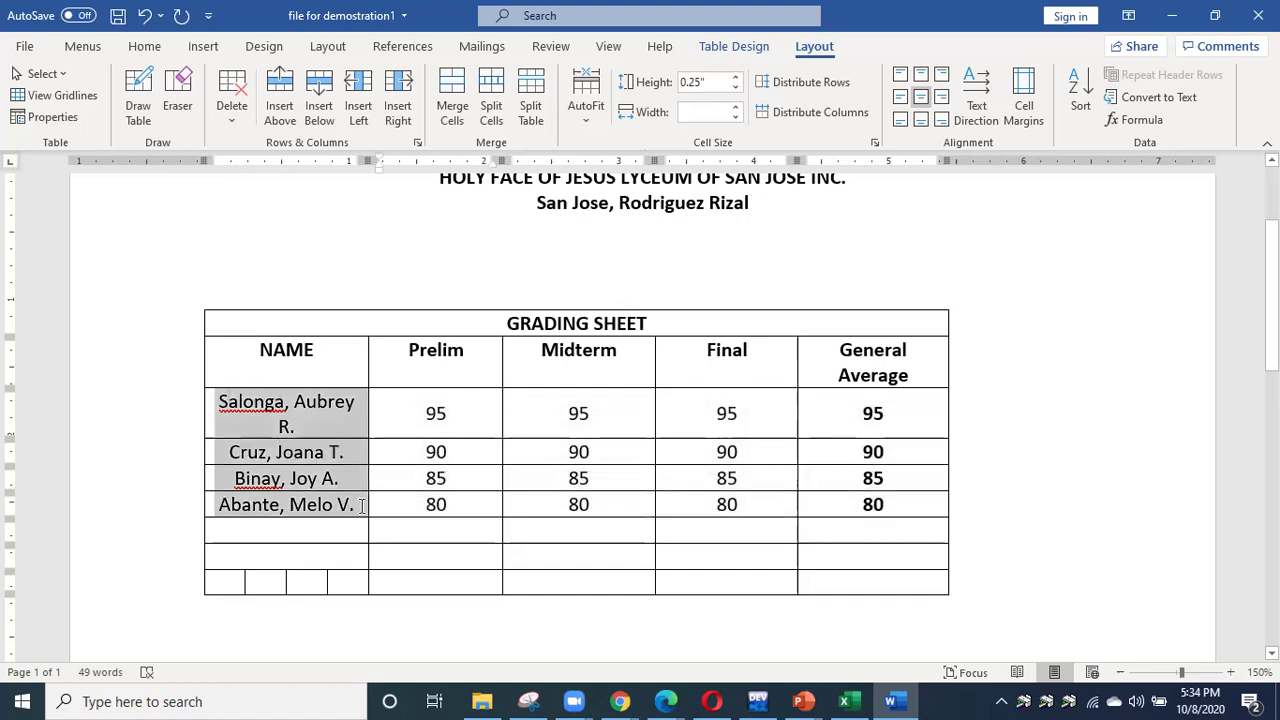
{"action": "left_click", "coordinate": [141, 48]}
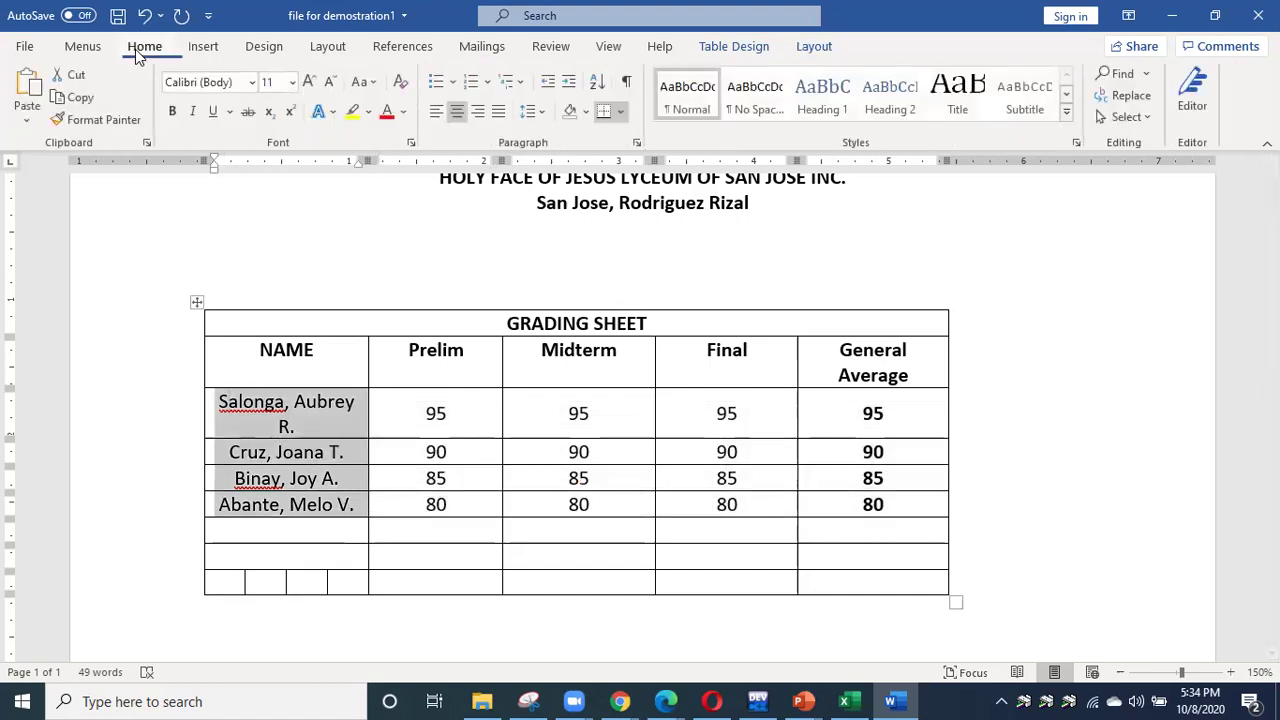
{"action": "left_click", "coordinate": [433, 112]}
{"action": "left_click", "coordinate": [437, 413]}
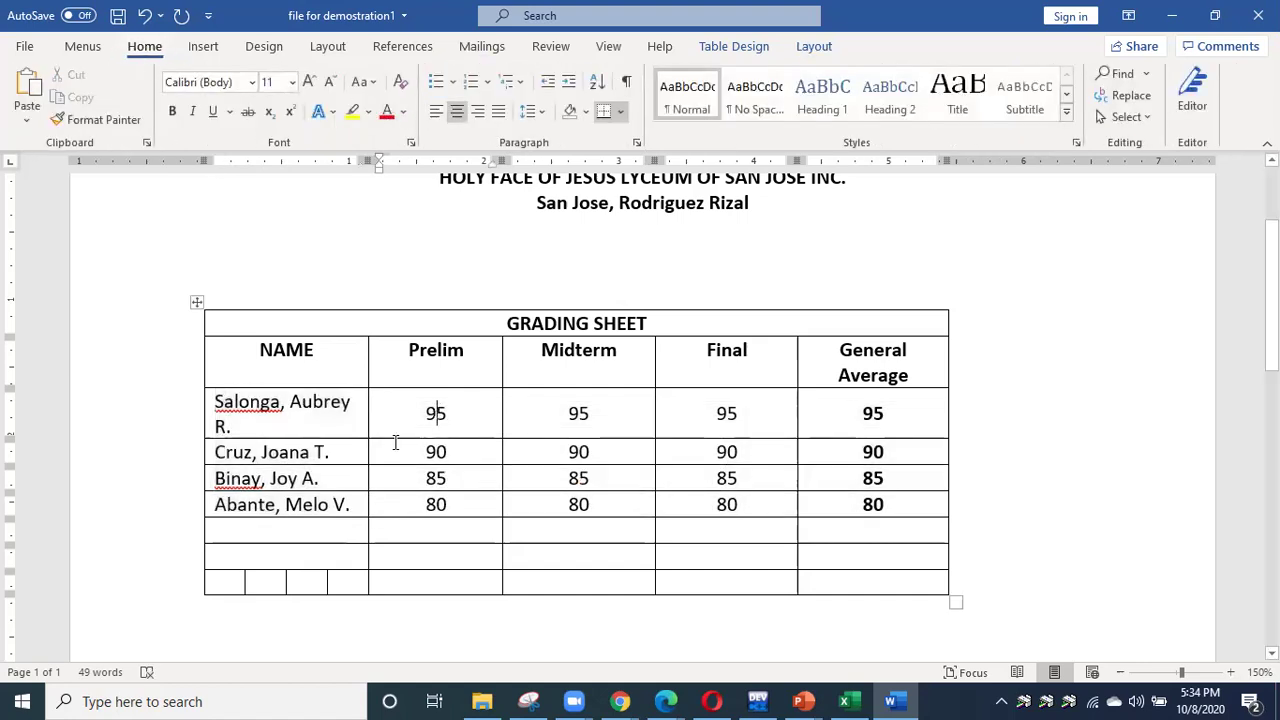
{"action": "left_click_drag", "start_coordinate": [366, 360], "coordinate": [406, 358]}
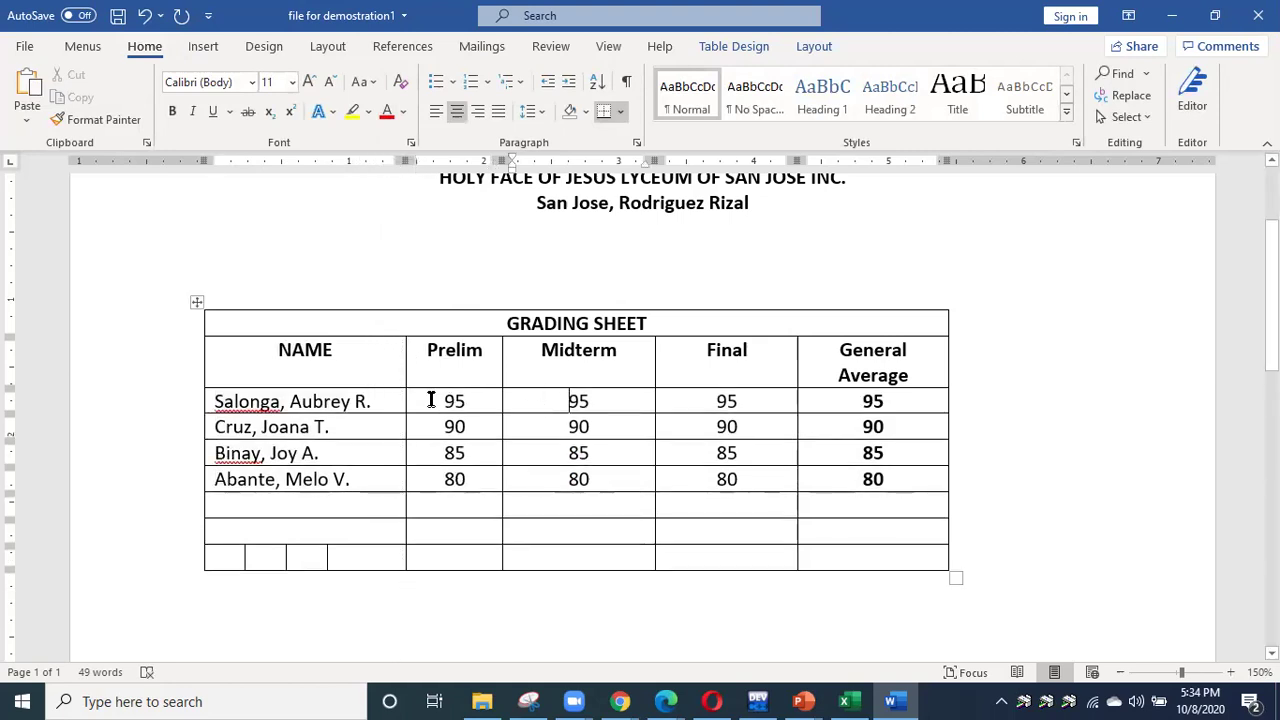
{"action": "left_click_drag", "start_coordinate": [437, 428], "coordinate": [451, 402]}
AutoFit the grading table's columns to their contents.
{"action": "left_click_drag", "start_coordinate": [220, 405], "coordinate": [337, 493]}
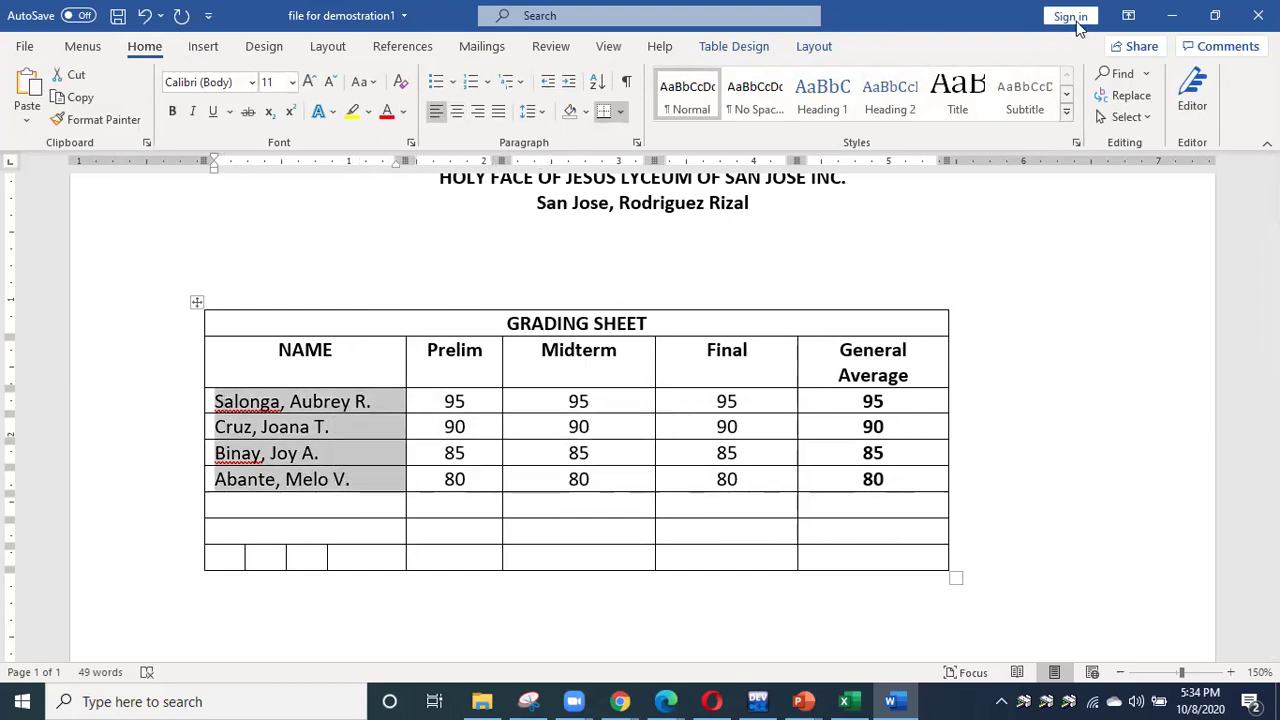
{"action": "left_click", "coordinate": [814, 46]}
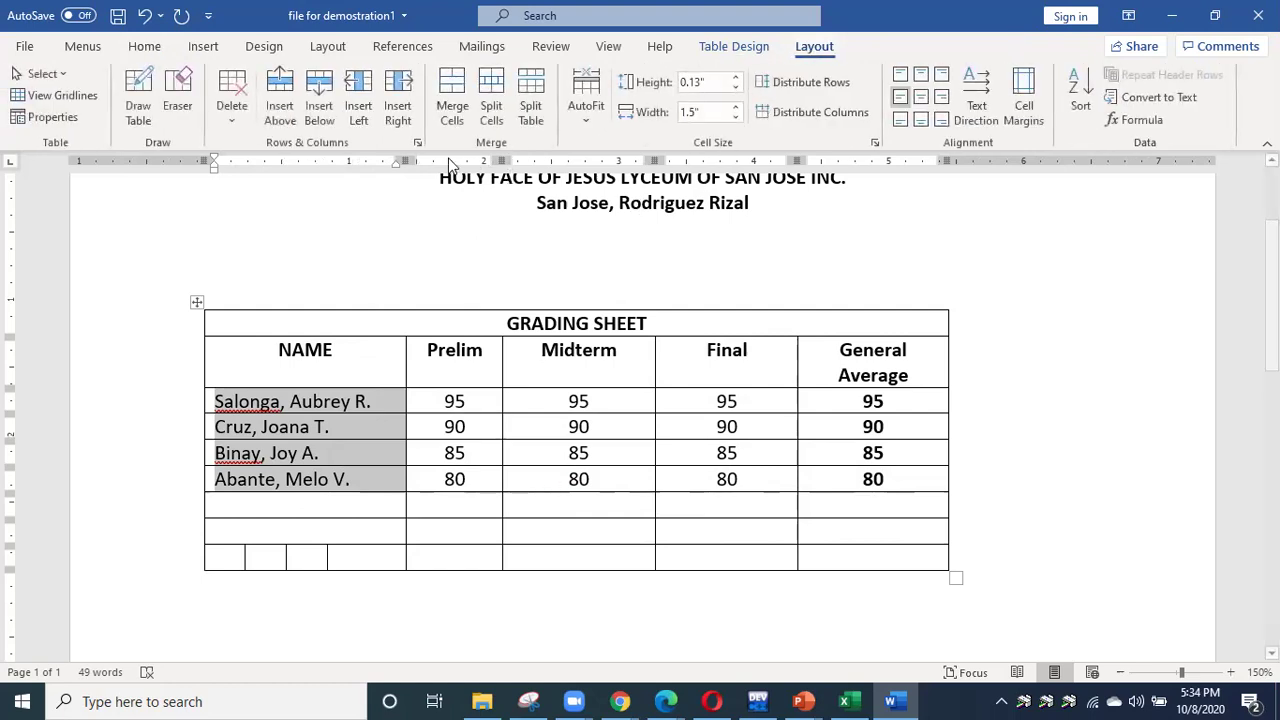
{"action": "left_click", "coordinate": [592, 92]}
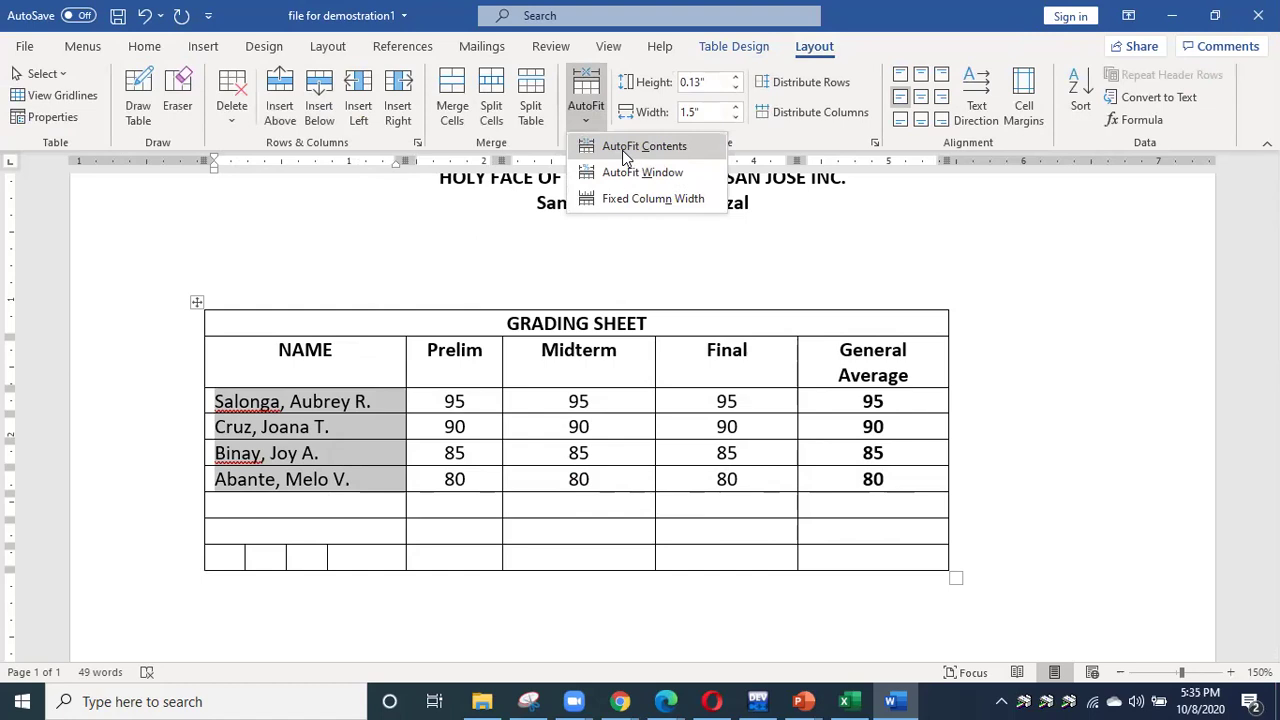
{"action": "left_click", "coordinate": [624, 153]}
{"action": "left_click", "coordinate": [373, 394]}
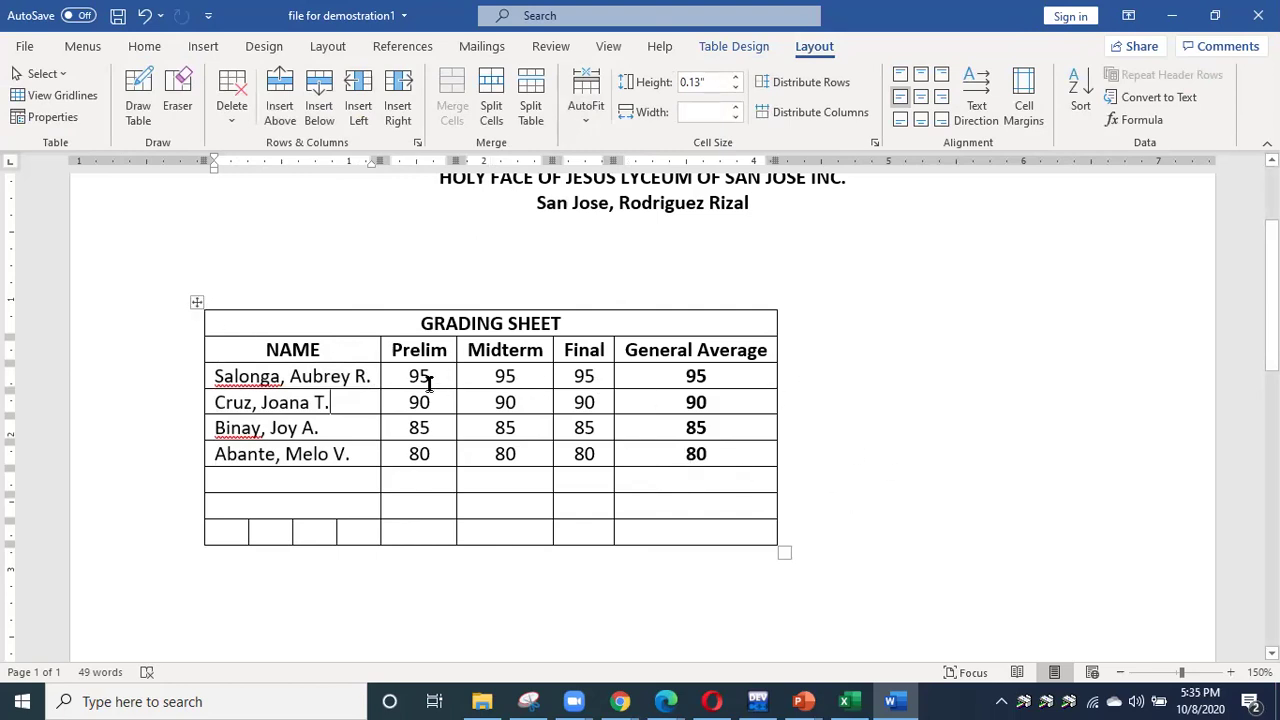
Select the whole grading table and center it horizontally on the page.
{"action": "left_click", "coordinate": [197, 302]}
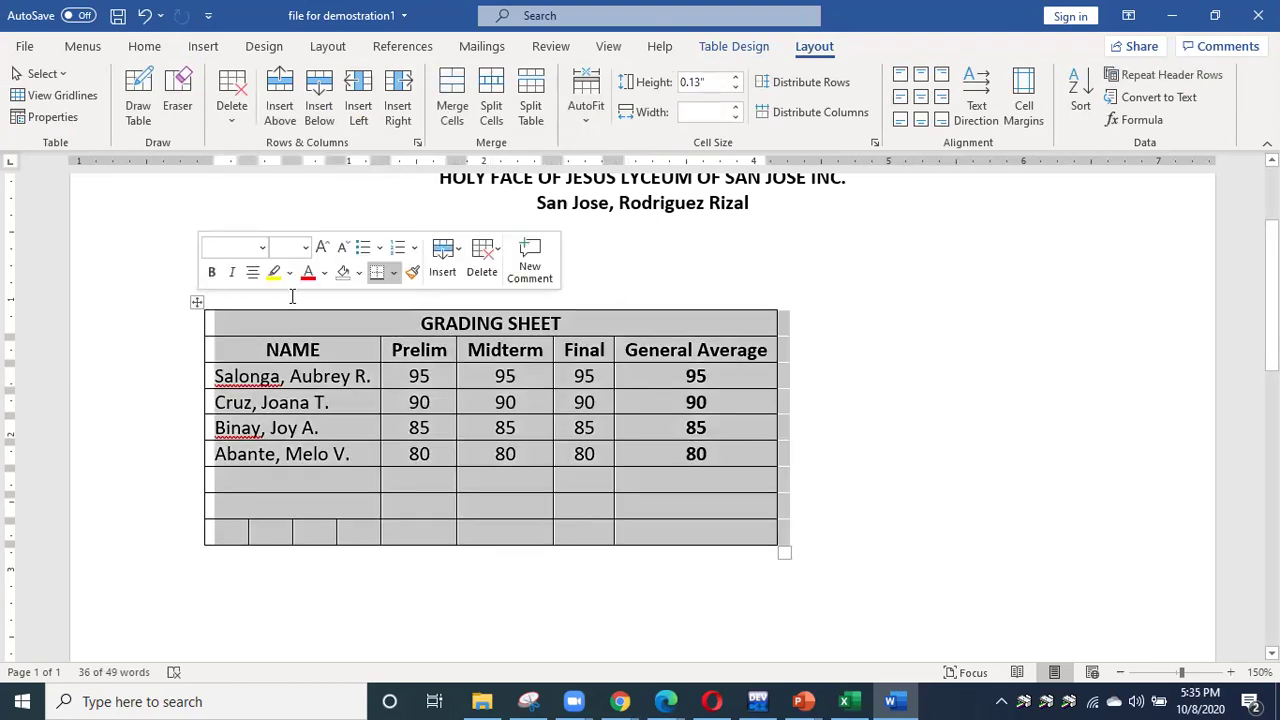
{"action": "left_click", "coordinate": [142, 47]}
{"action": "left_click", "coordinate": [463, 113]}
{"action": "left_click", "coordinate": [671, 605]}
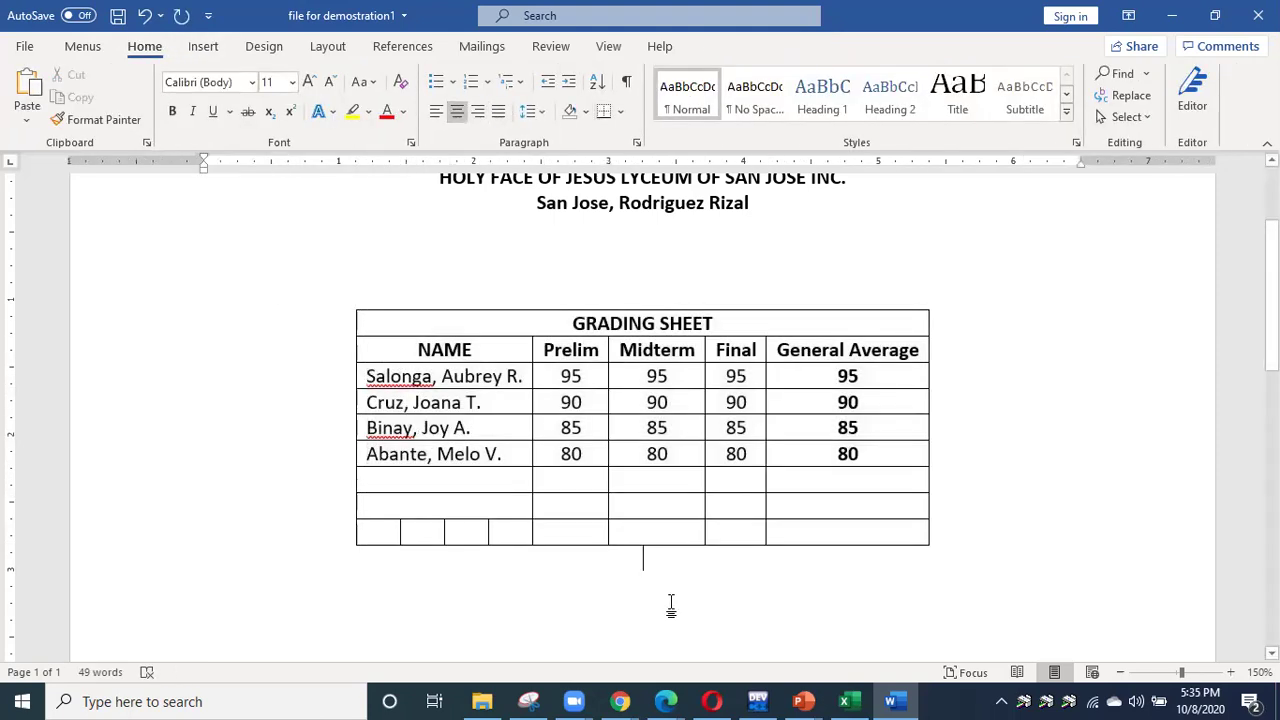
Delete the last two empty rows of the grading table, including the row with the split cell.
{"action": "left_click_drag", "start_coordinate": [314, 509], "coordinate": [340, 543]}
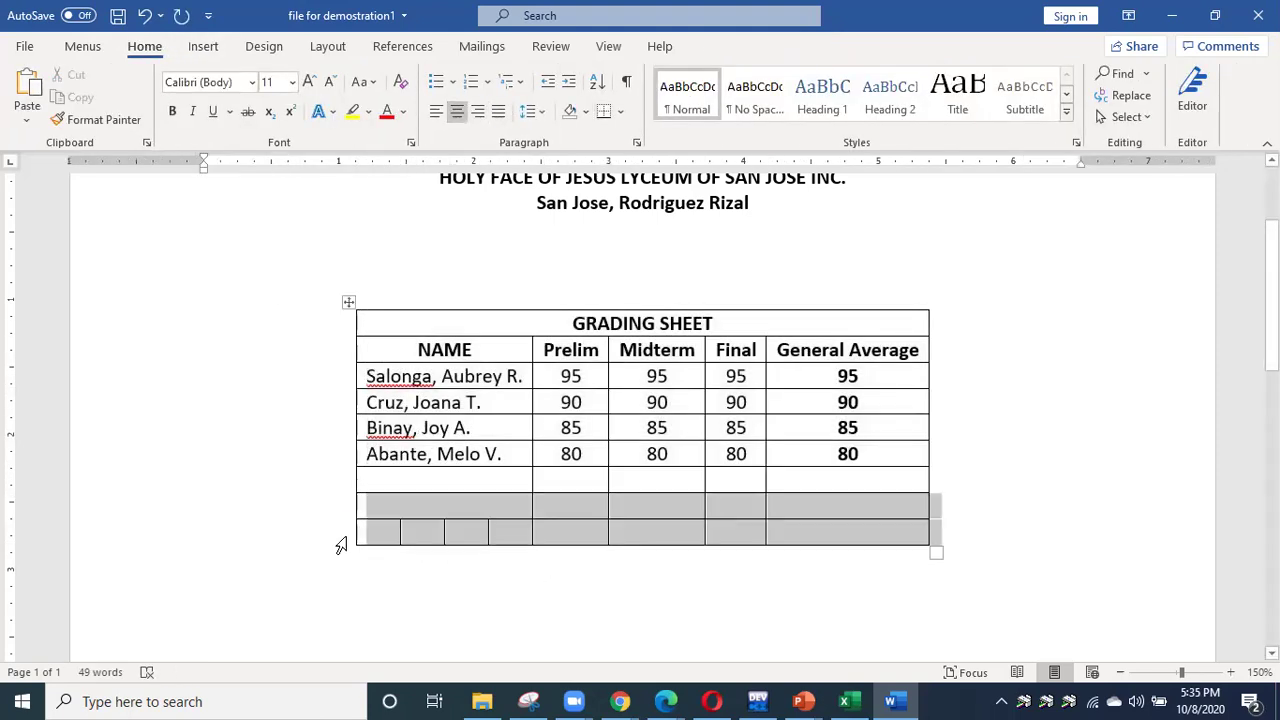
{"action": "right_click", "coordinate": [488, 523]}
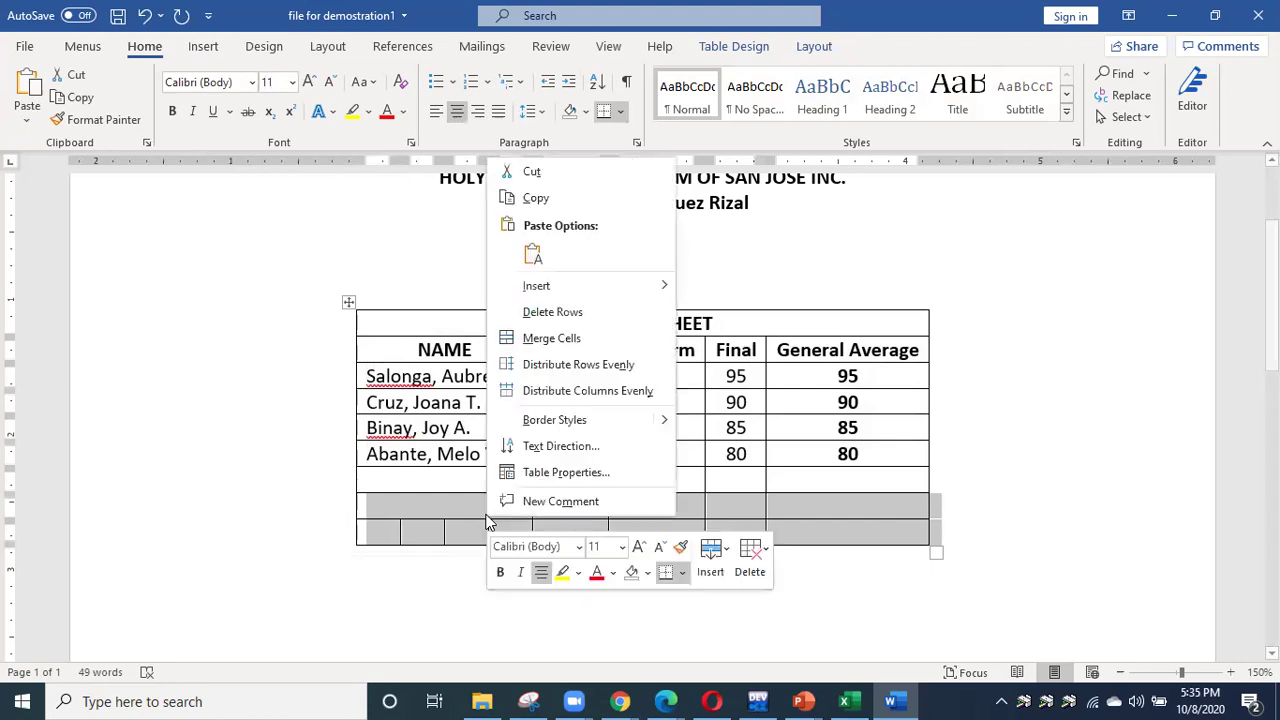
{"action": "left_click", "coordinate": [561, 312]}
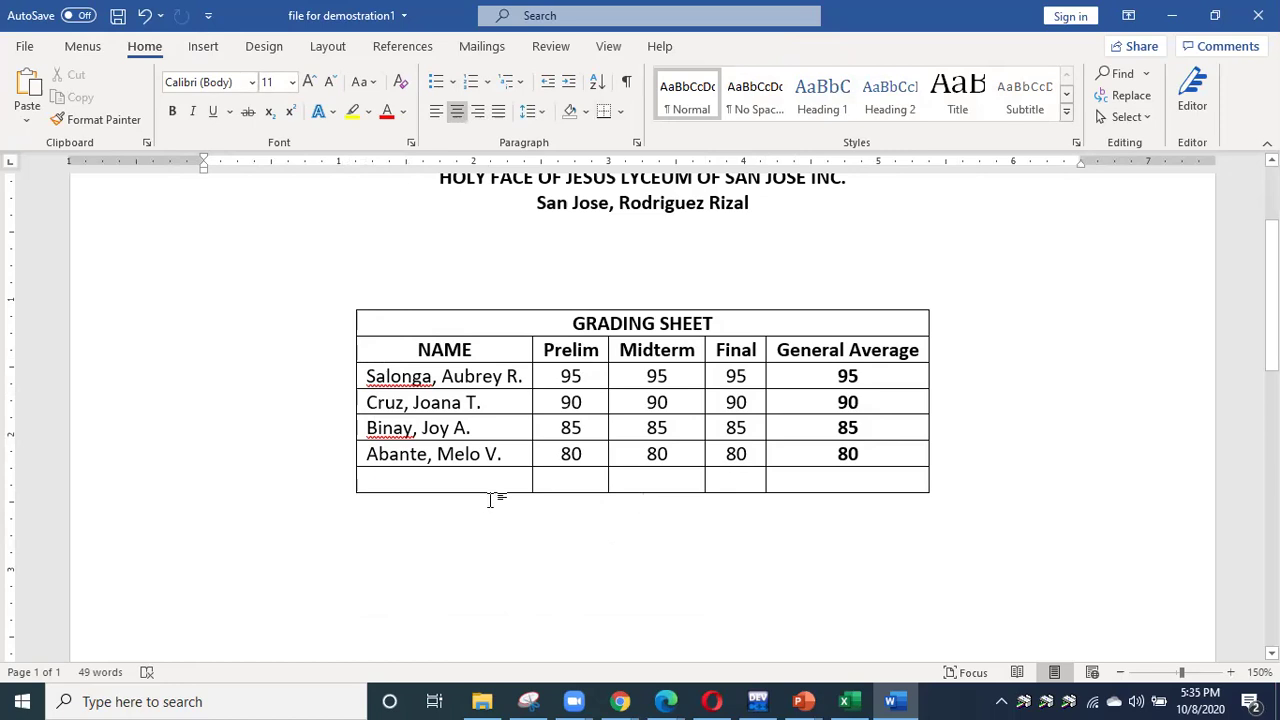
{"action": "left_click", "coordinate": [385, 400]}
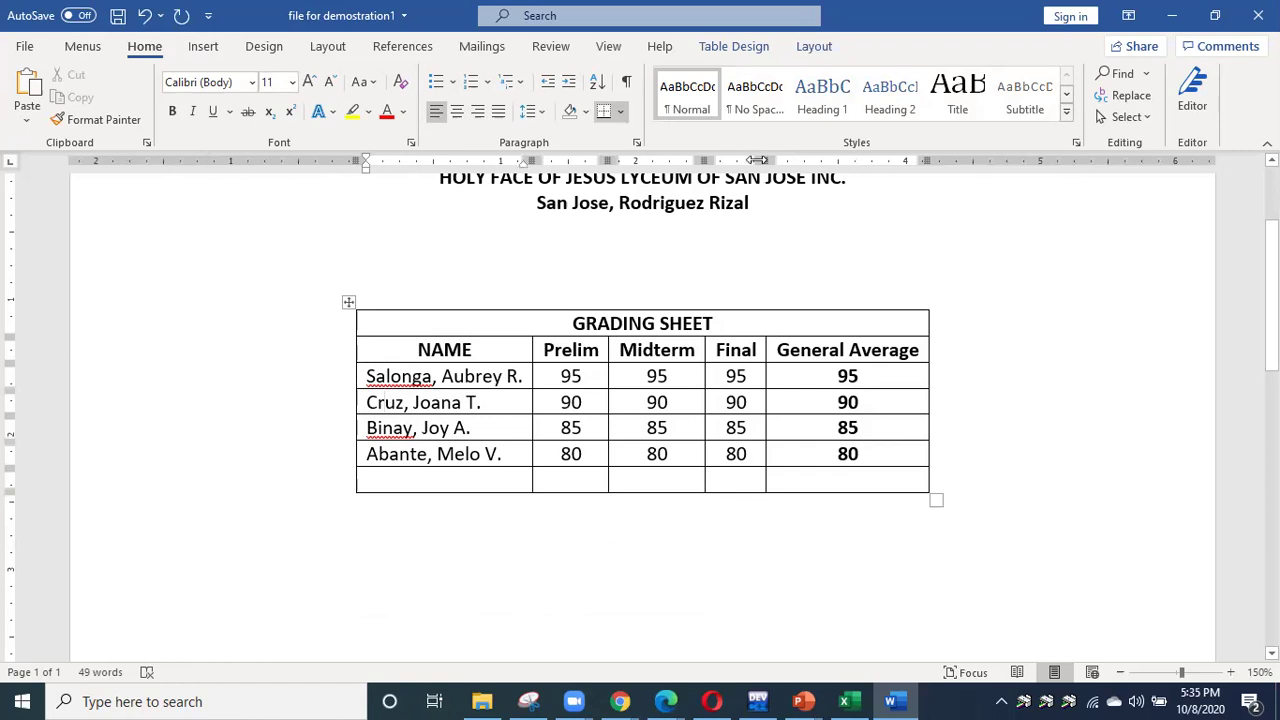
Try several of the plain table styles on the grading table, ending with the black full-grid style.
{"action": "left_click", "coordinate": [734, 46]}
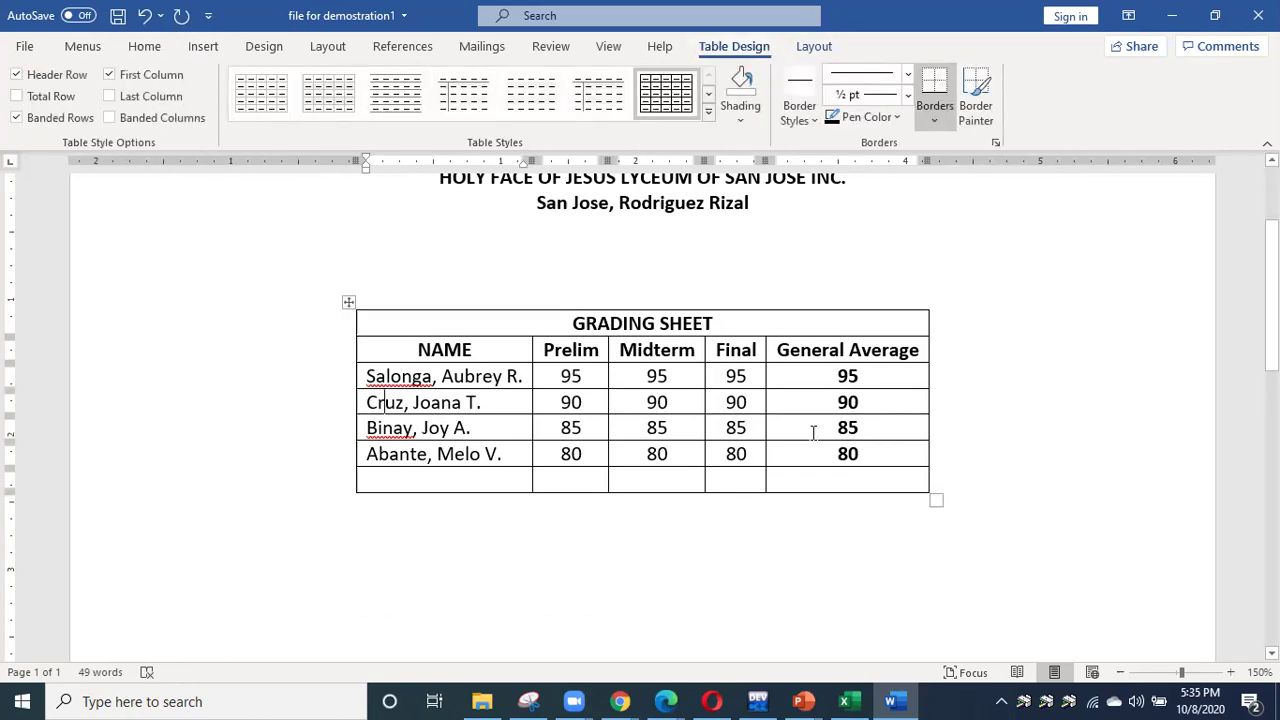
{"action": "left_click", "coordinate": [322, 111]}
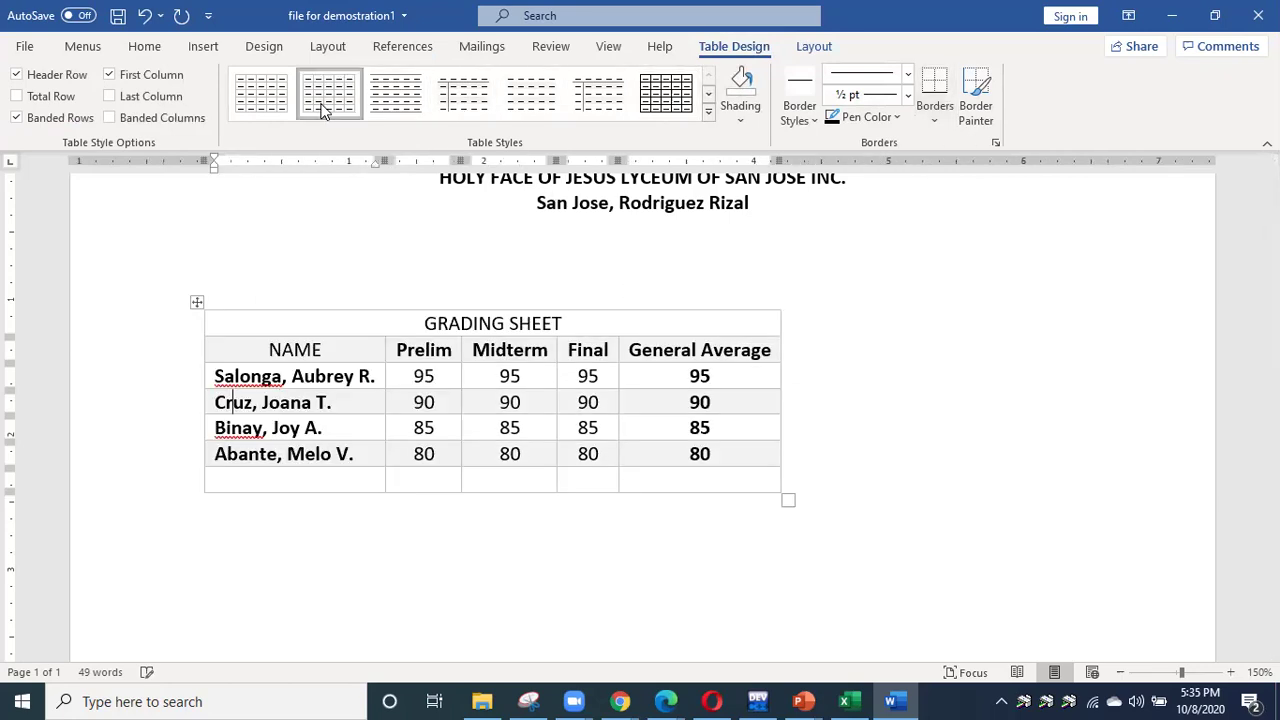
{"action": "left_click", "coordinate": [462, 104]}
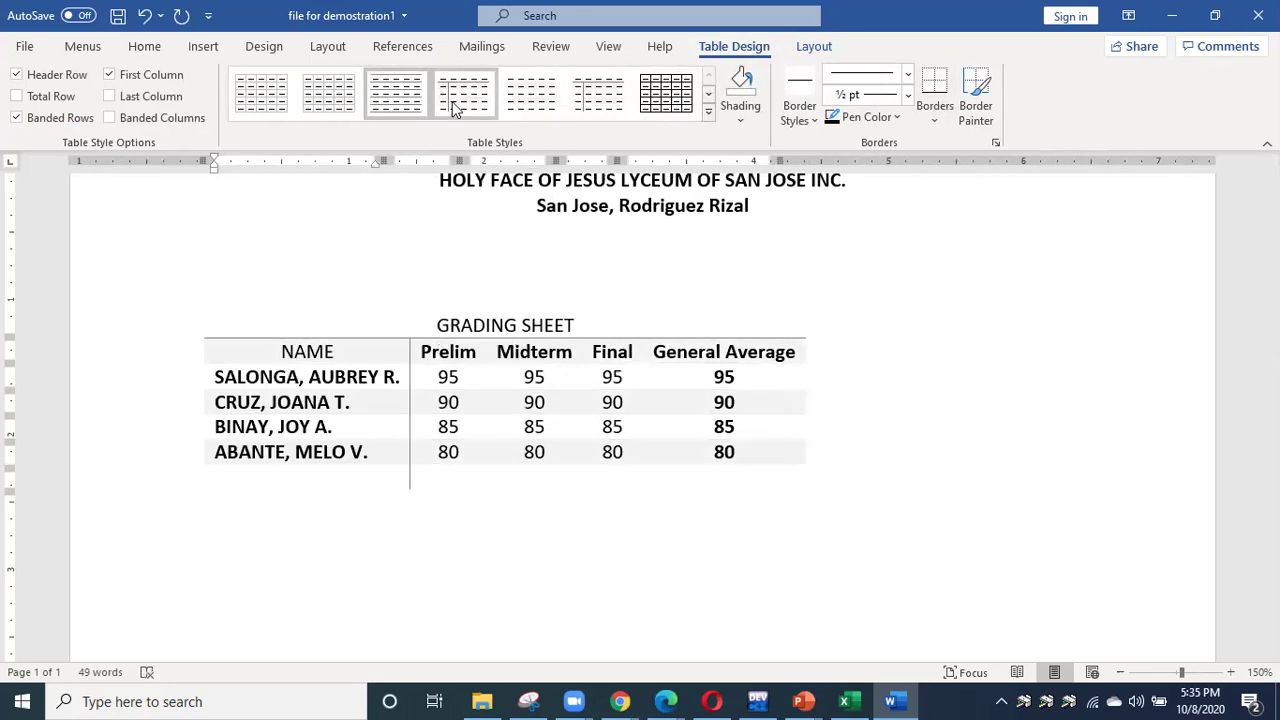
{"action": "left_click", "coordinate": [598, 100]}
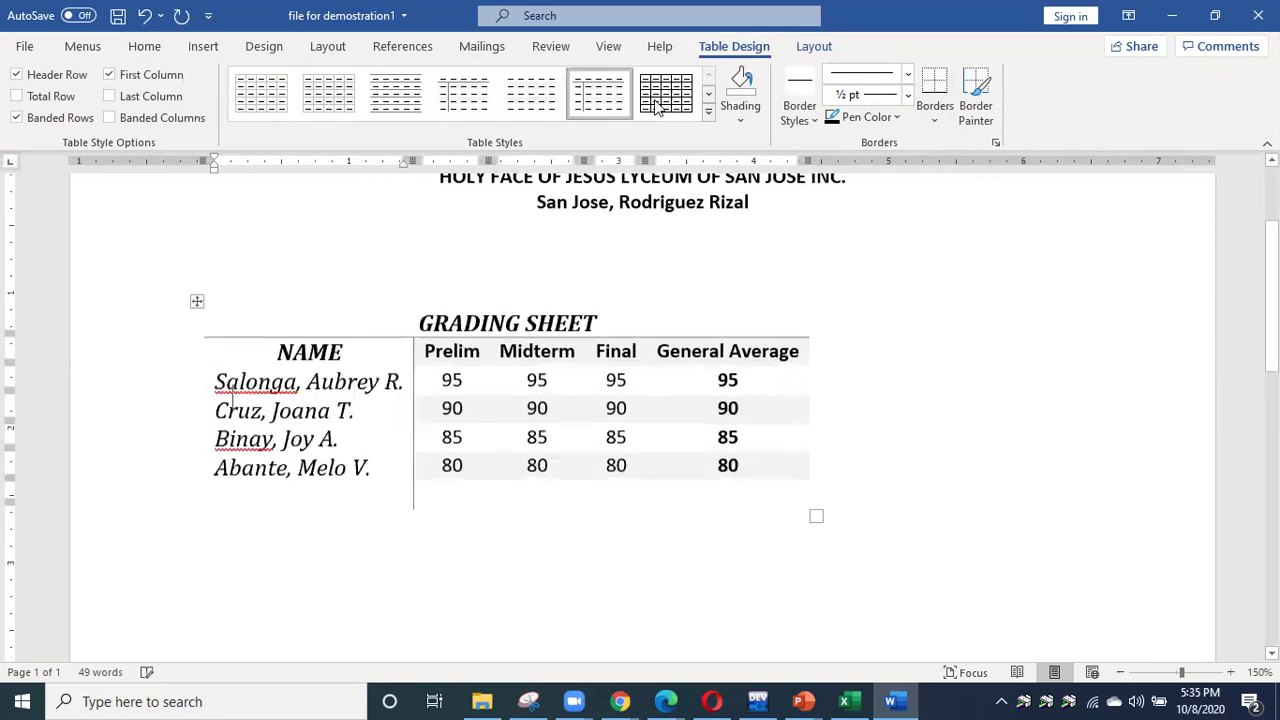
{"action": "left_click", "coordinate": [688, 100]}
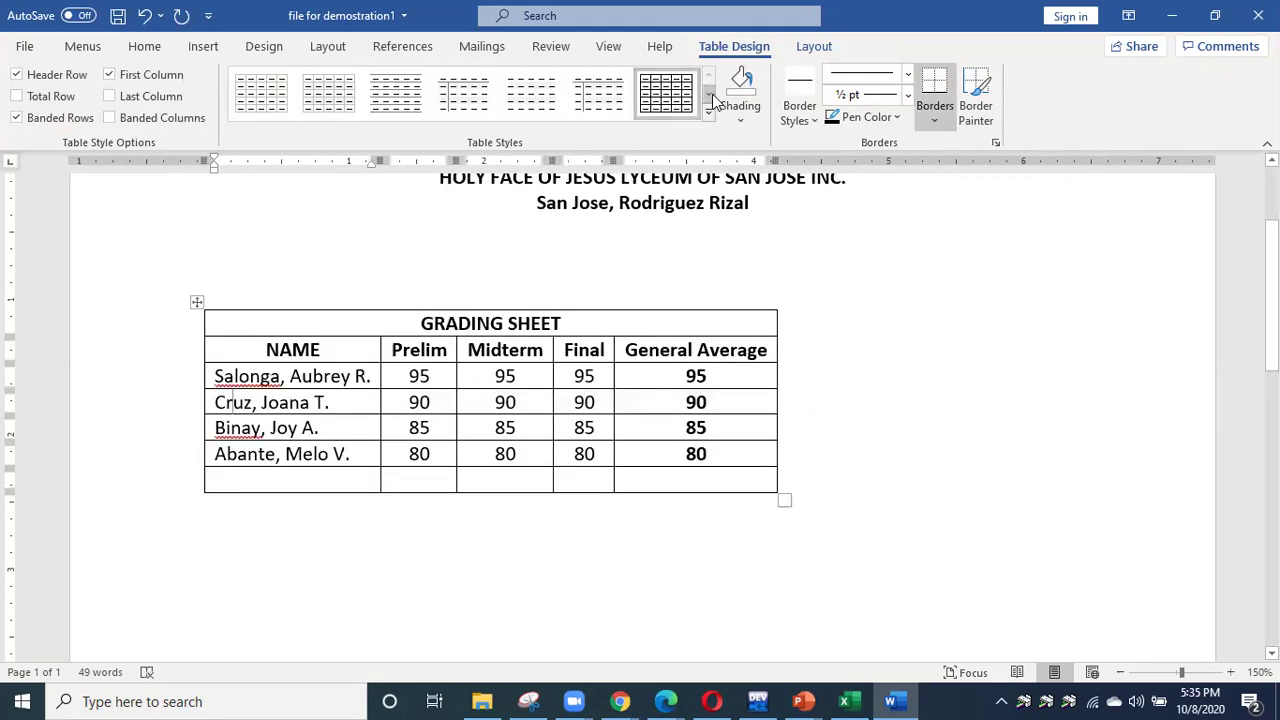
Try coloured table styles on the grading table, including a banded orange, a solid red and finally a solid green one.
{"action": "left_click", "coordinate": [711, 96]}
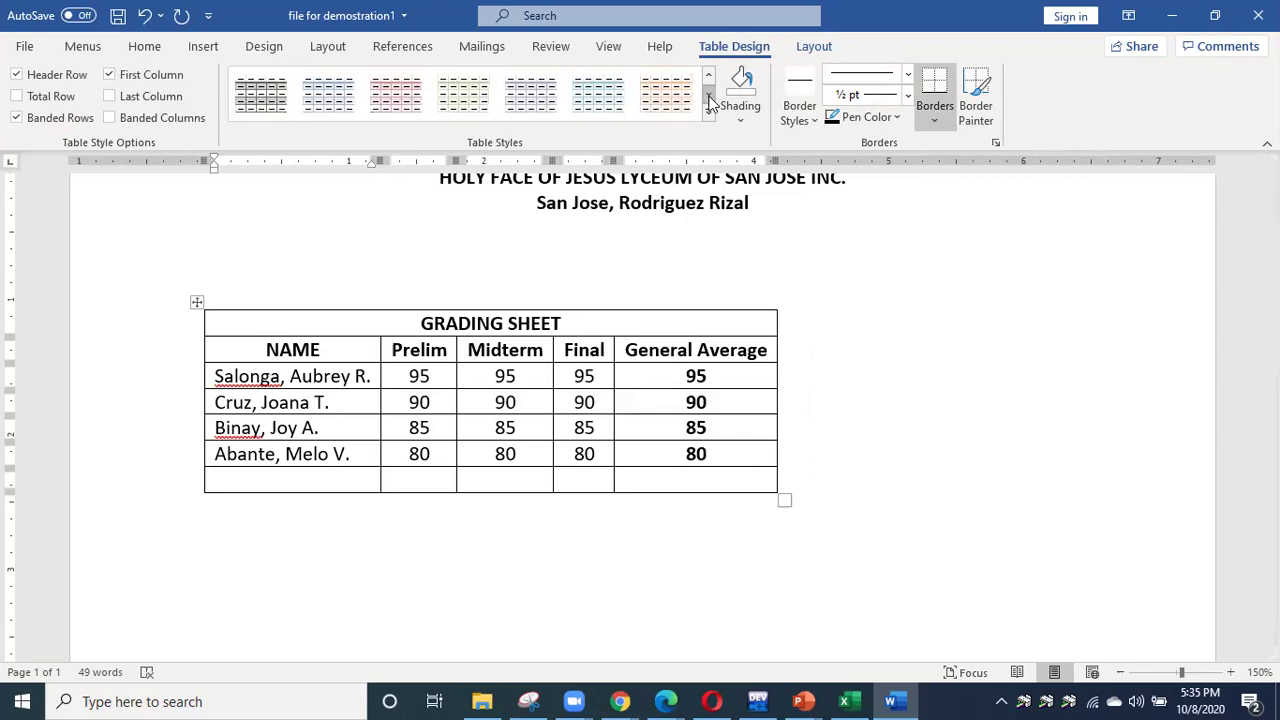
{"action": "left_click", "coordinate": [709, 96]}
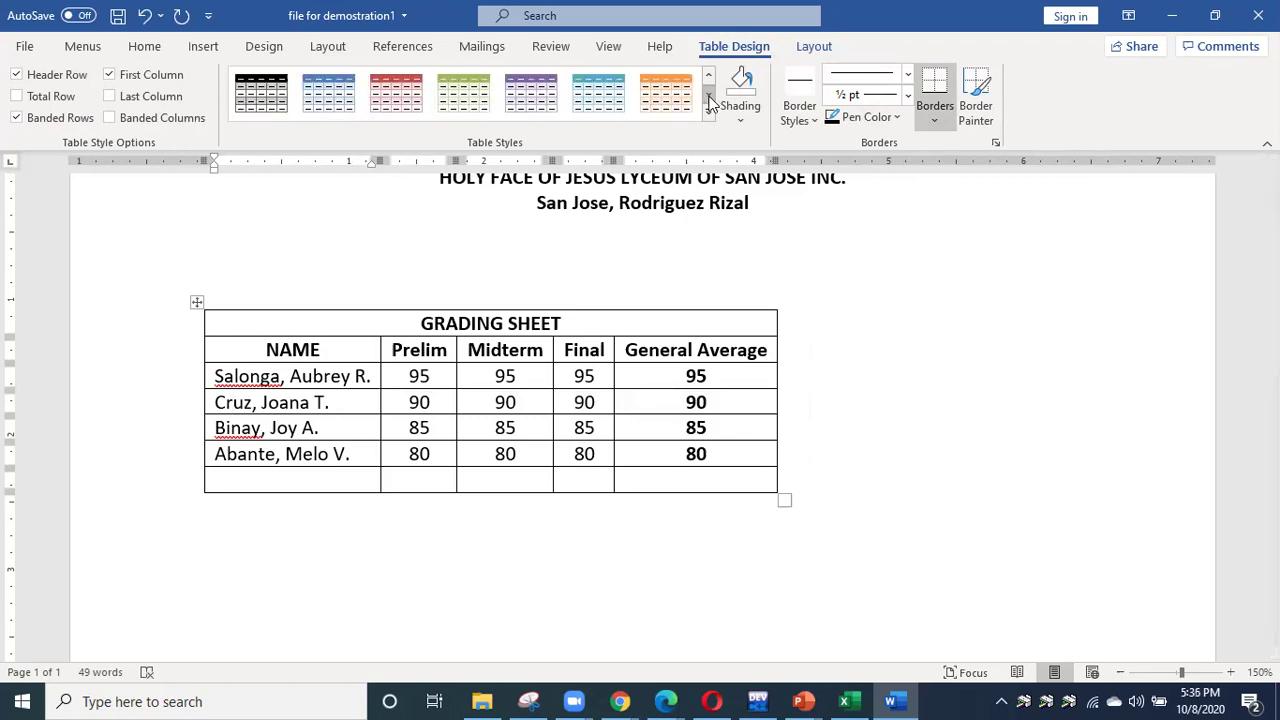
{"action": "left_click", "coordinate": [709, 96]}
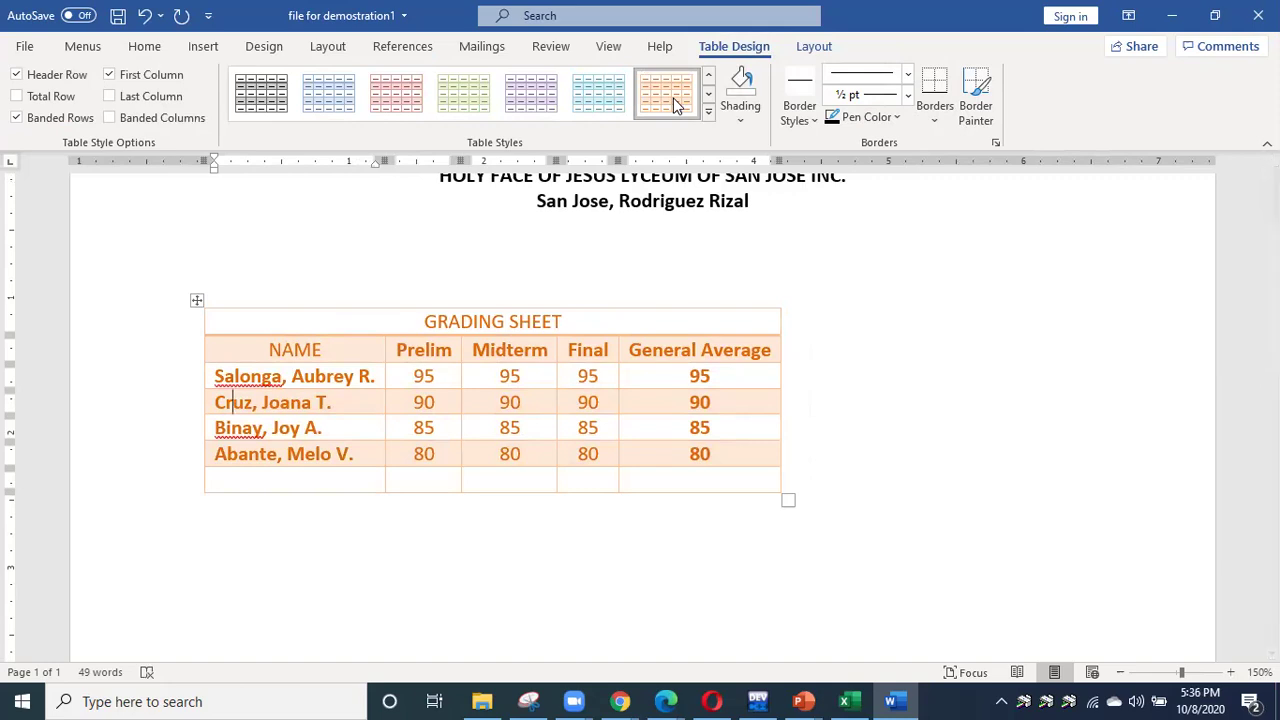
{"action": "left_click", "coordinate": [673, 98]}
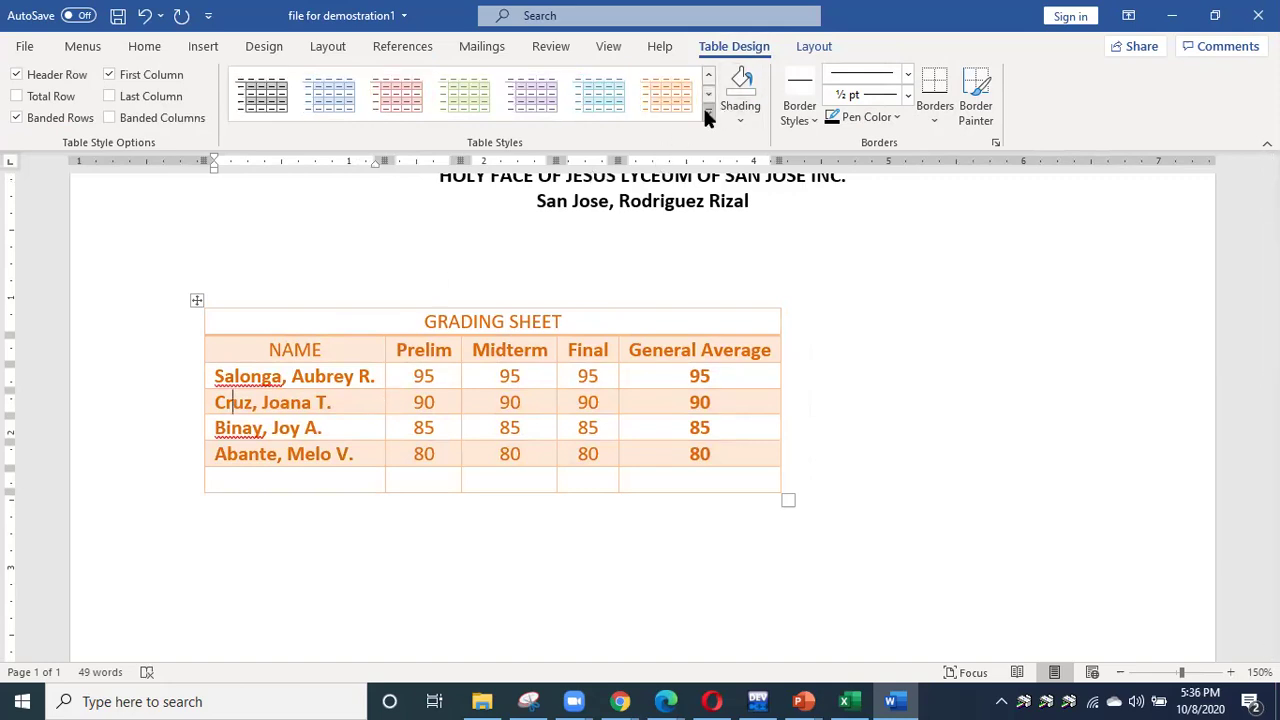
{"action": "left_click", "coordinate": [585, 108]}
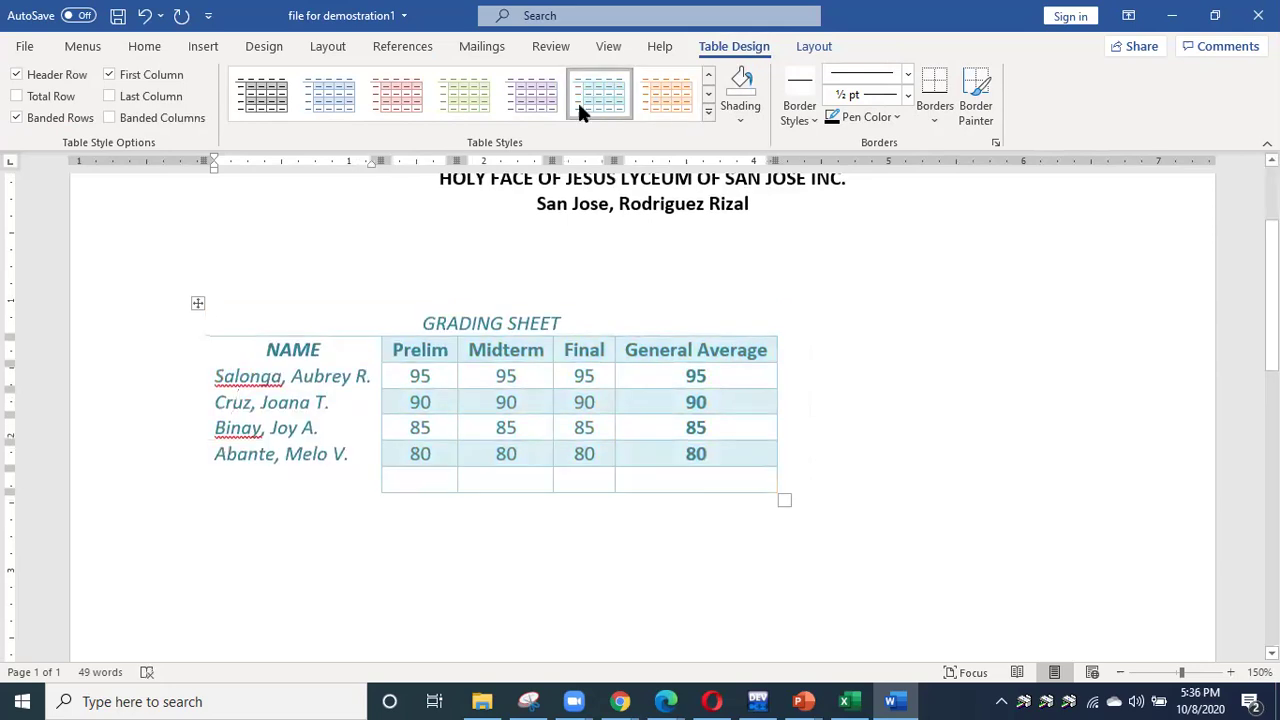
{"action": "left_click", "coordinate": [708, 95]}
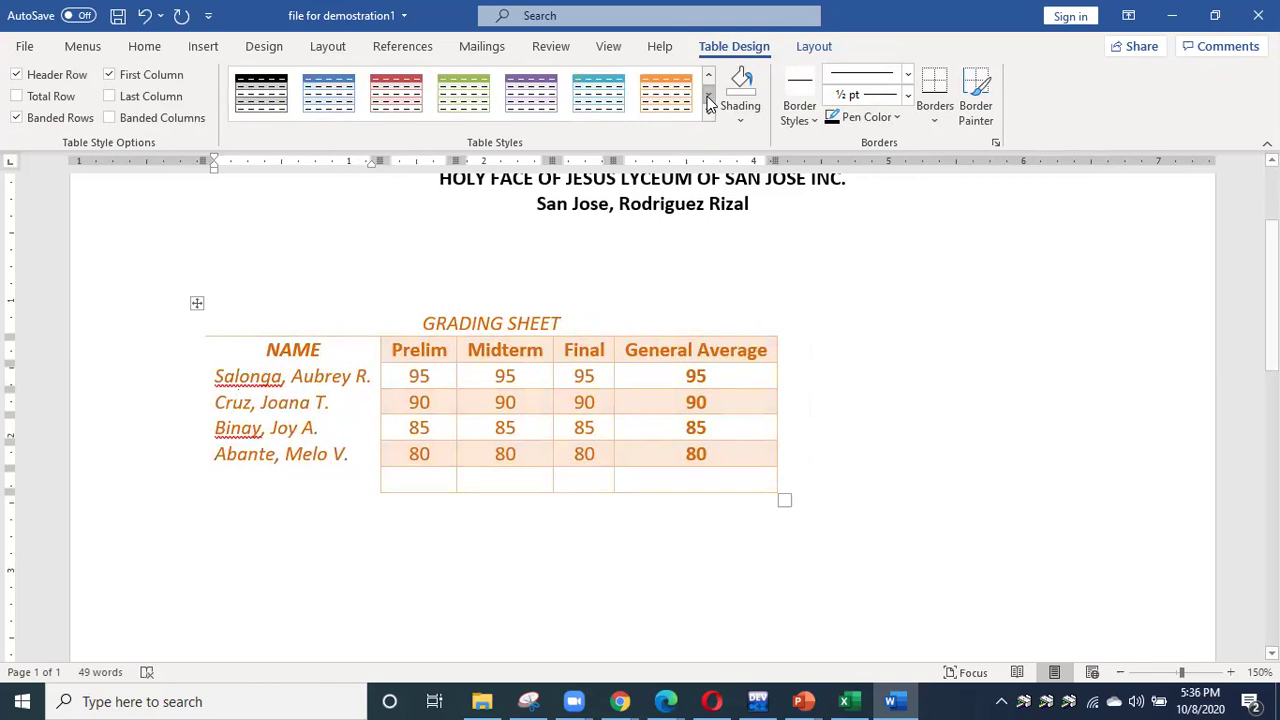
{"action": "left_click", "coordinate": [387, 100]}
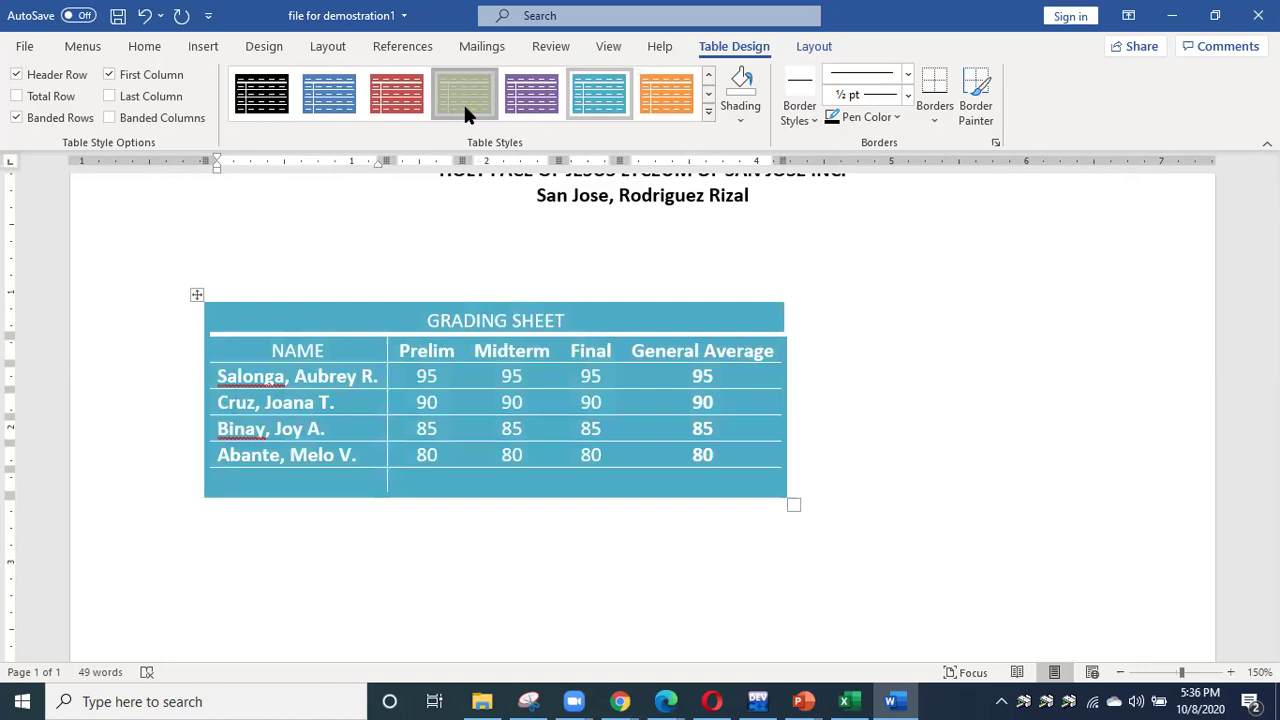
{"action": "left_click", "coordinate": [464, 107]}
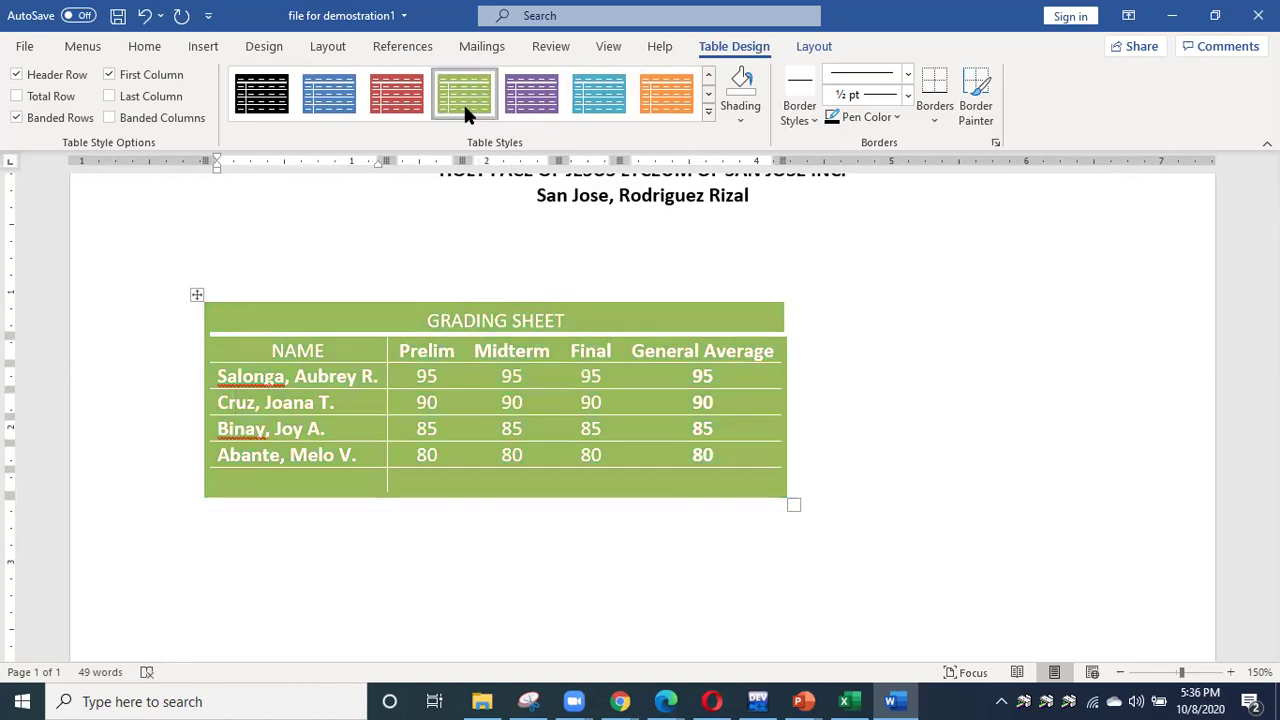
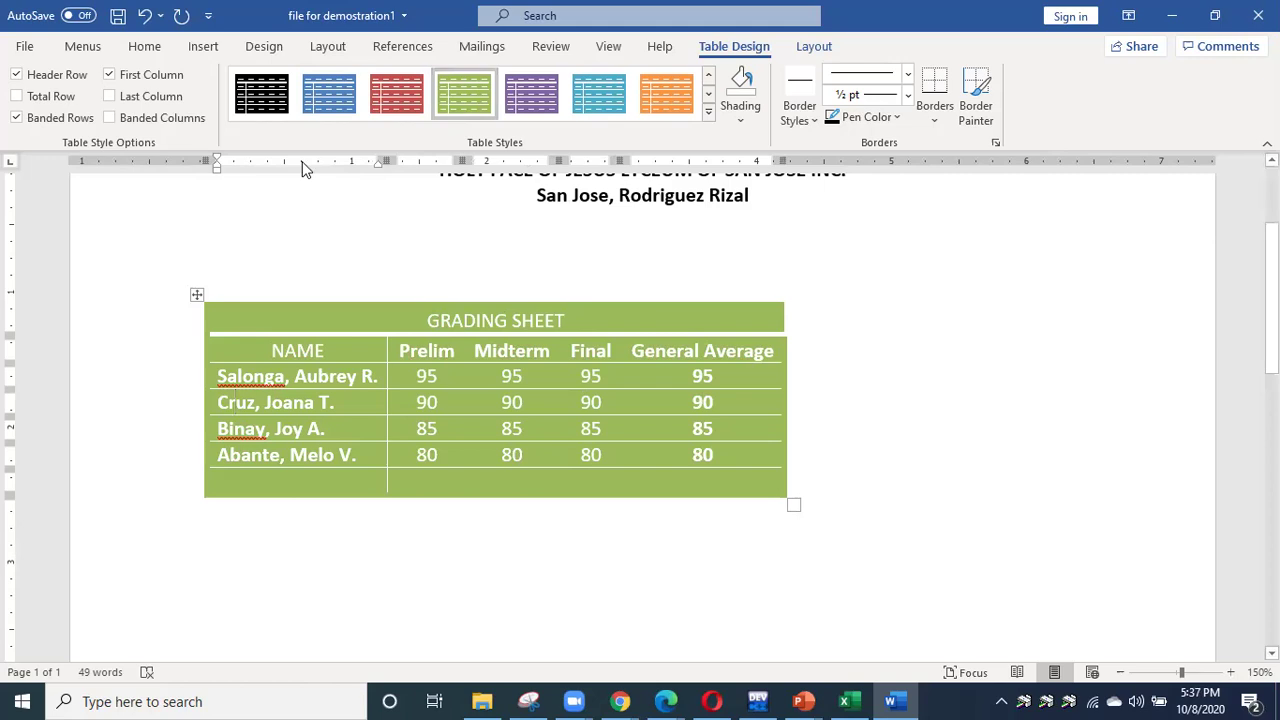
Undo all the table style changes, back to the centered grading table with black gridlines.
{"action": "left_click", "coordinate": [144, 17]}
{"action": "left_click", "coordinate": [144, 17]}
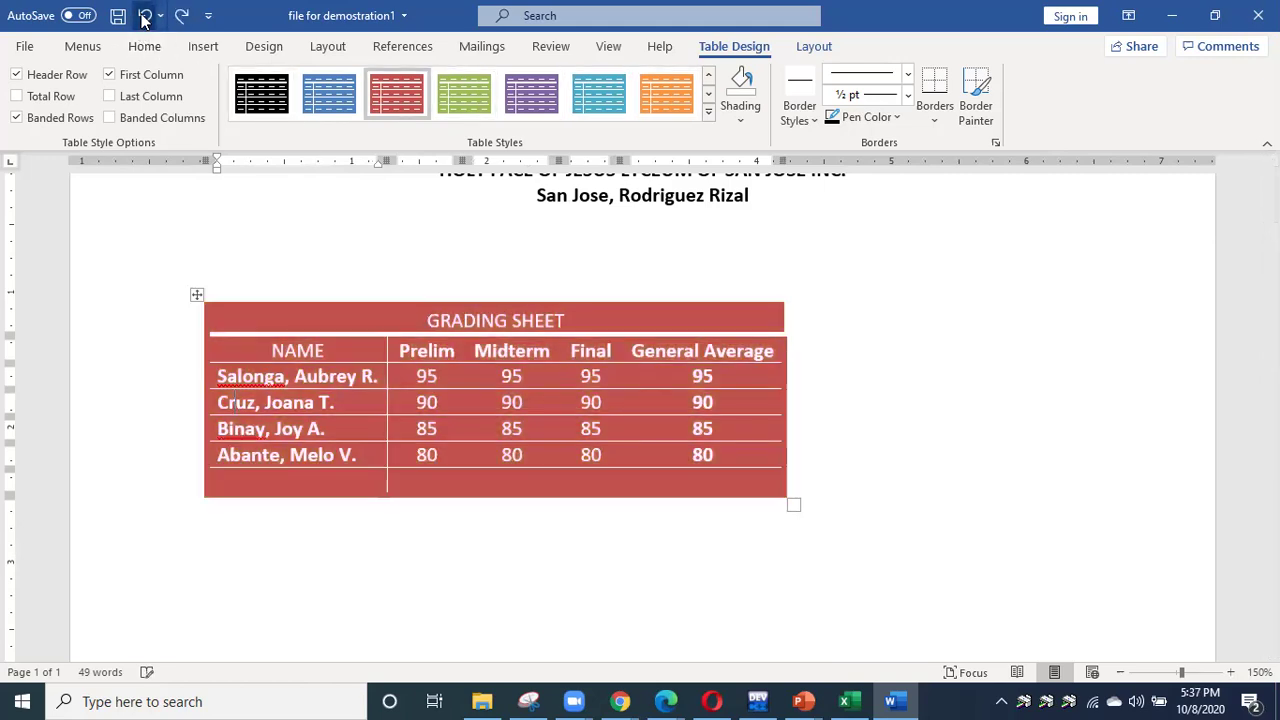
{"action": "left_click", "coordinate": [144, 17]}
{"action": "left_click", "coordinate": [144, 17]}
{"action": "left_click", "coordinate": [144, 17]}
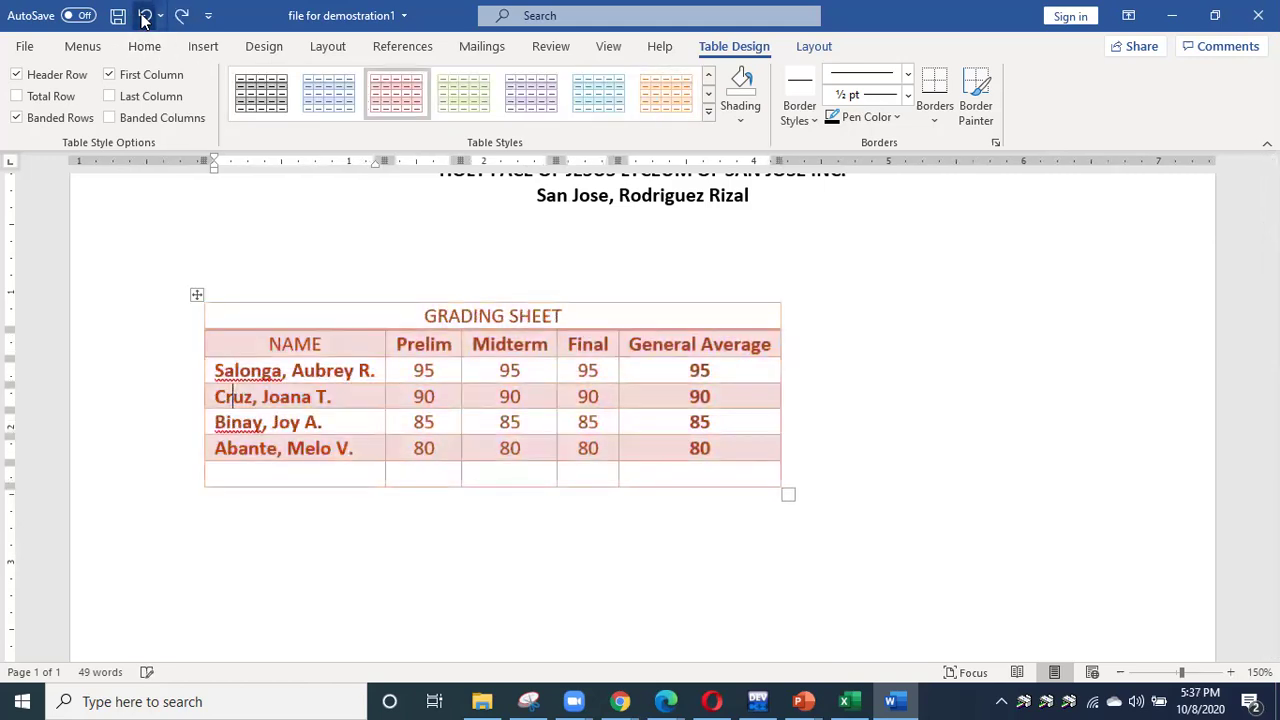
{"action": "left_click", "coordinate": [144, 17]}
{"action": "left_click", "coordinate": [144, 17]}
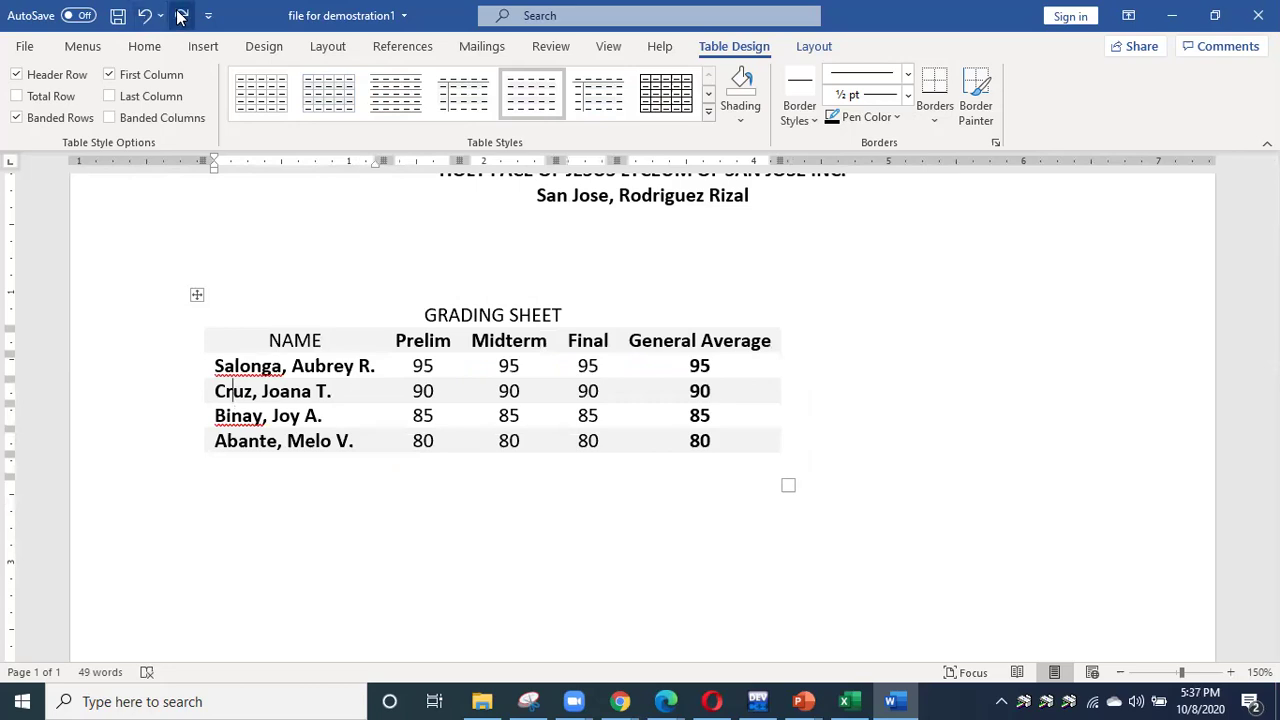
{"action": "left_click", "coordinate": [144, 17]}
{"action": "left_click", "coordinate": [144, 17]}
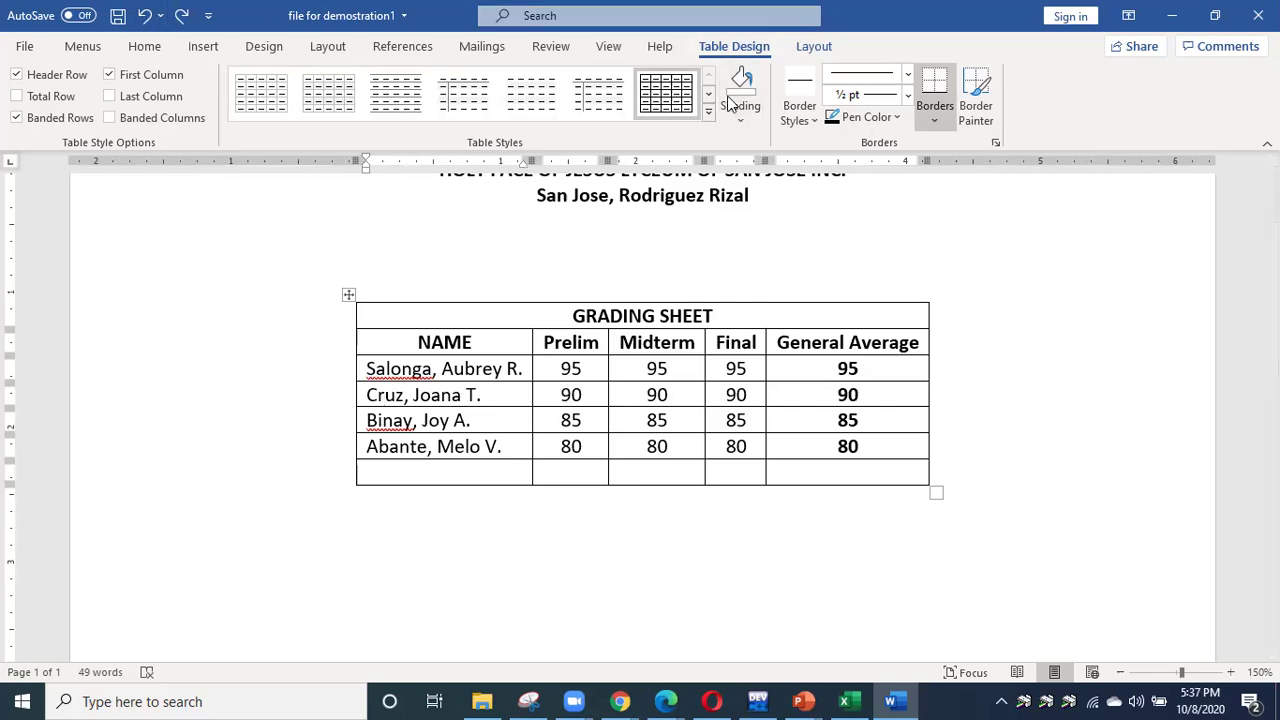
Select the entire grading table, demonstrating the Select Table, Select Column and Select Row commands in turn.
{"action": "left_click", "coordinate": [813, 46]}
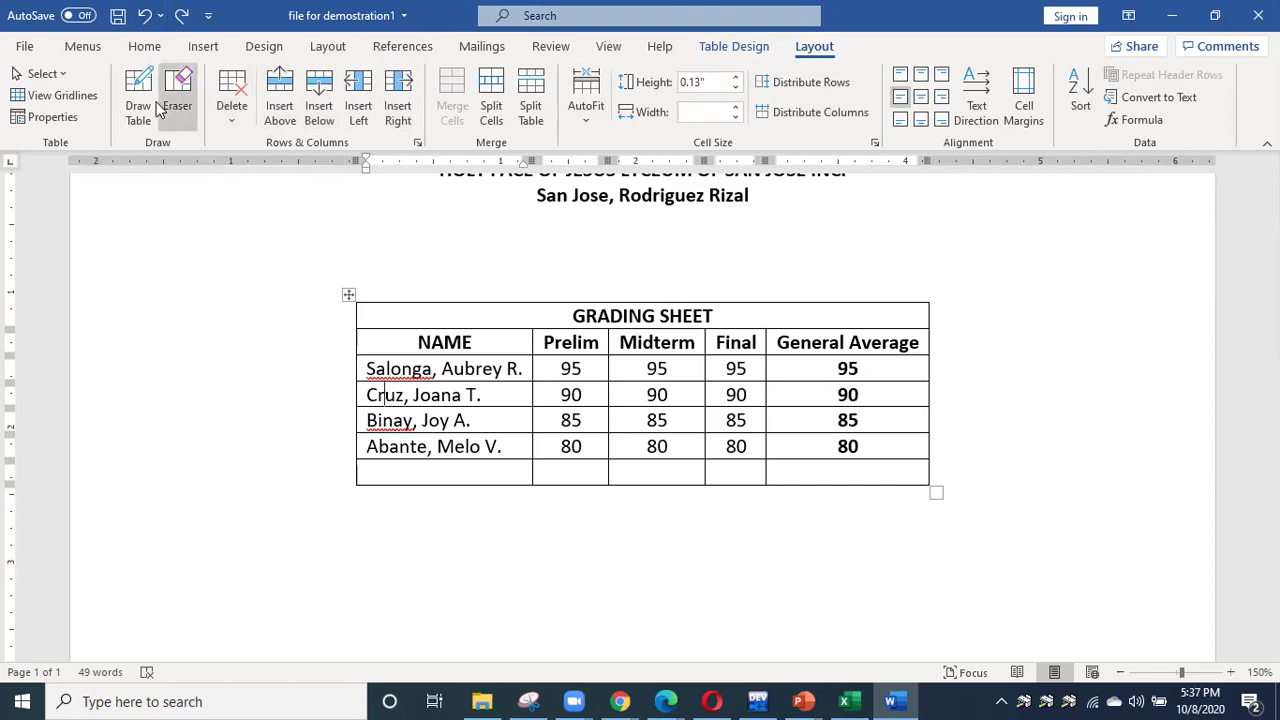
{"action": "left_click", "coordinate": [60, 76]}
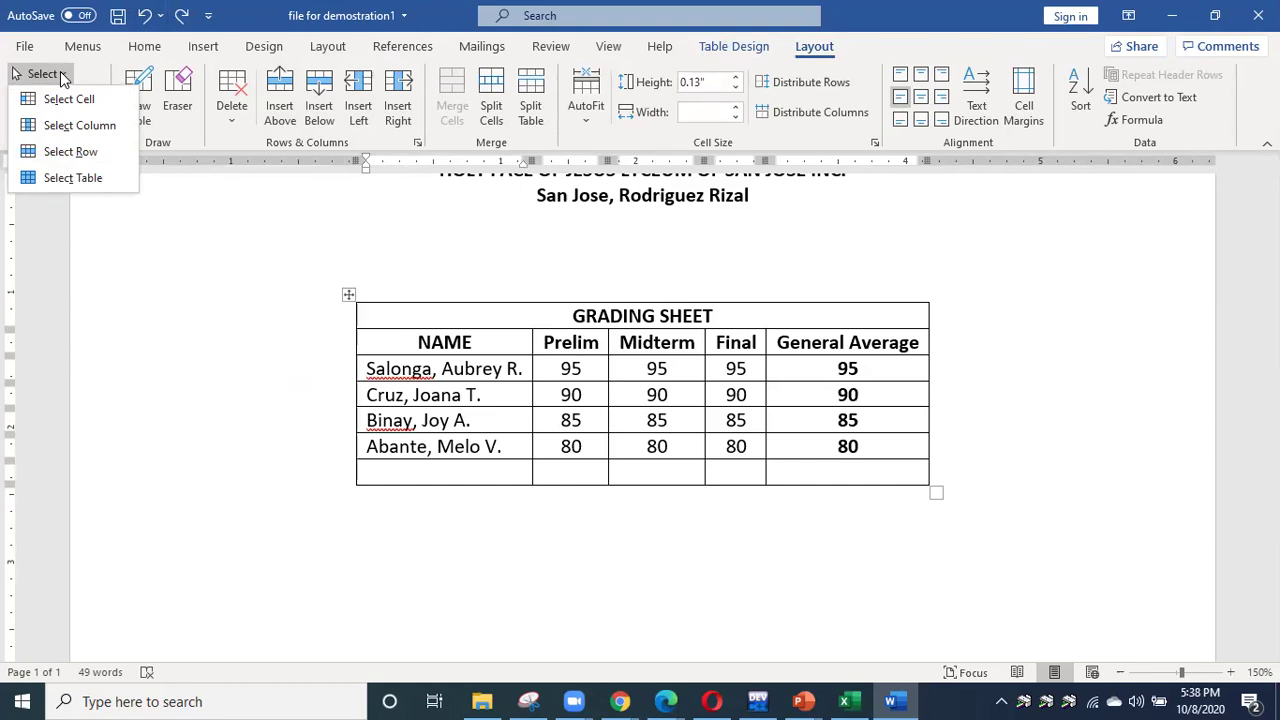
{"action": "left_click", "coordinate": [60, 177]}
{"action": "left_click", "coordinate": [40, 73]}
{"action": "left_click", "coordinate": [72, 127]}
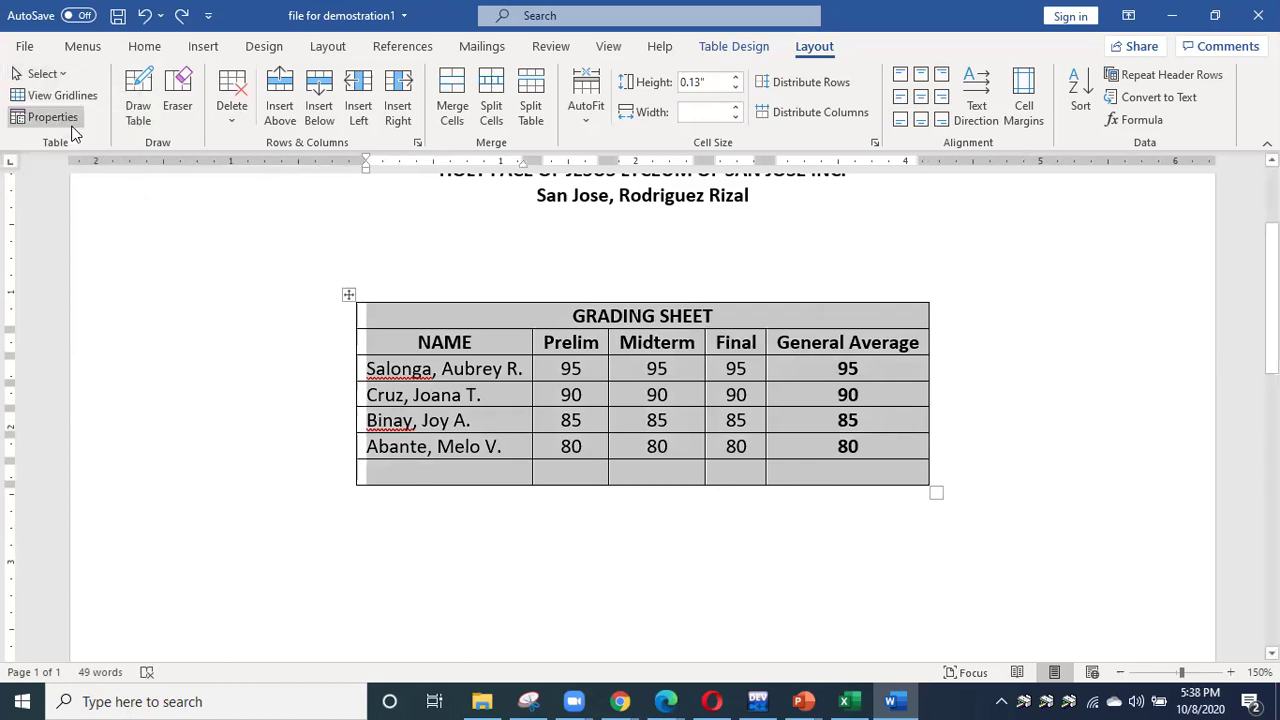
{"action": "left_click", "coordinate": [40, 74]}
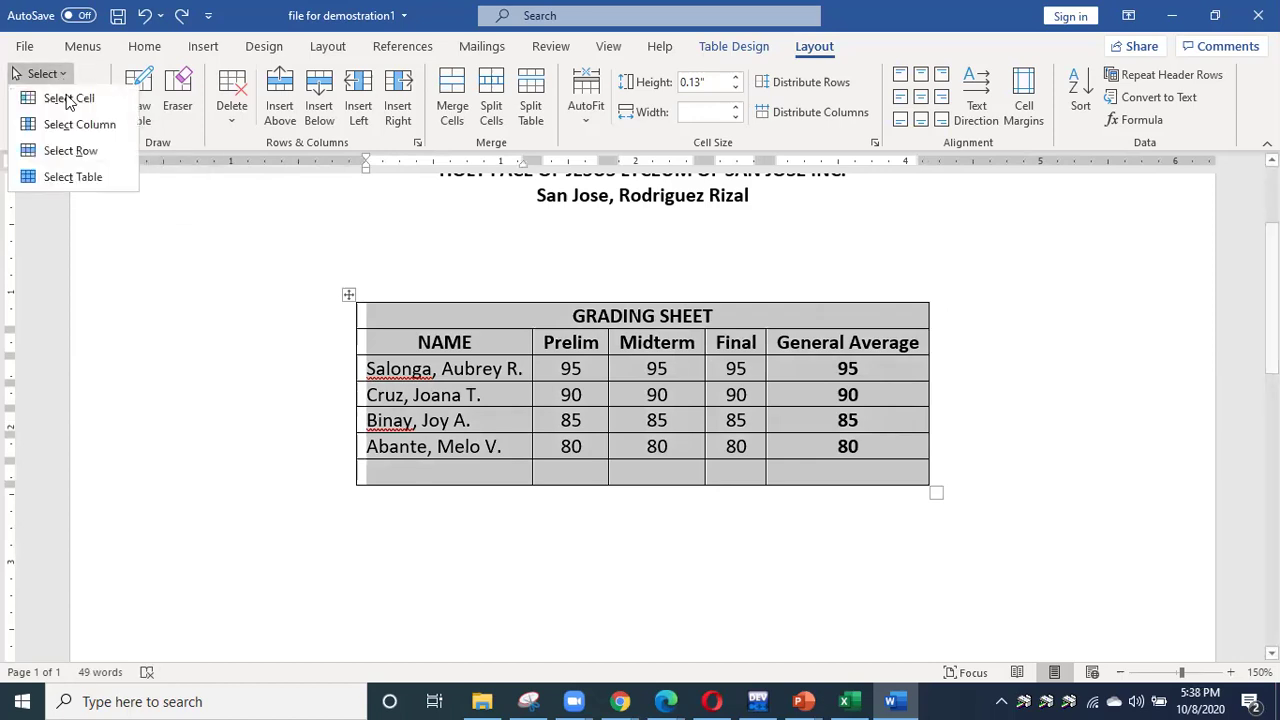
{"action": "left_click", "coordinate": [70, 151]}
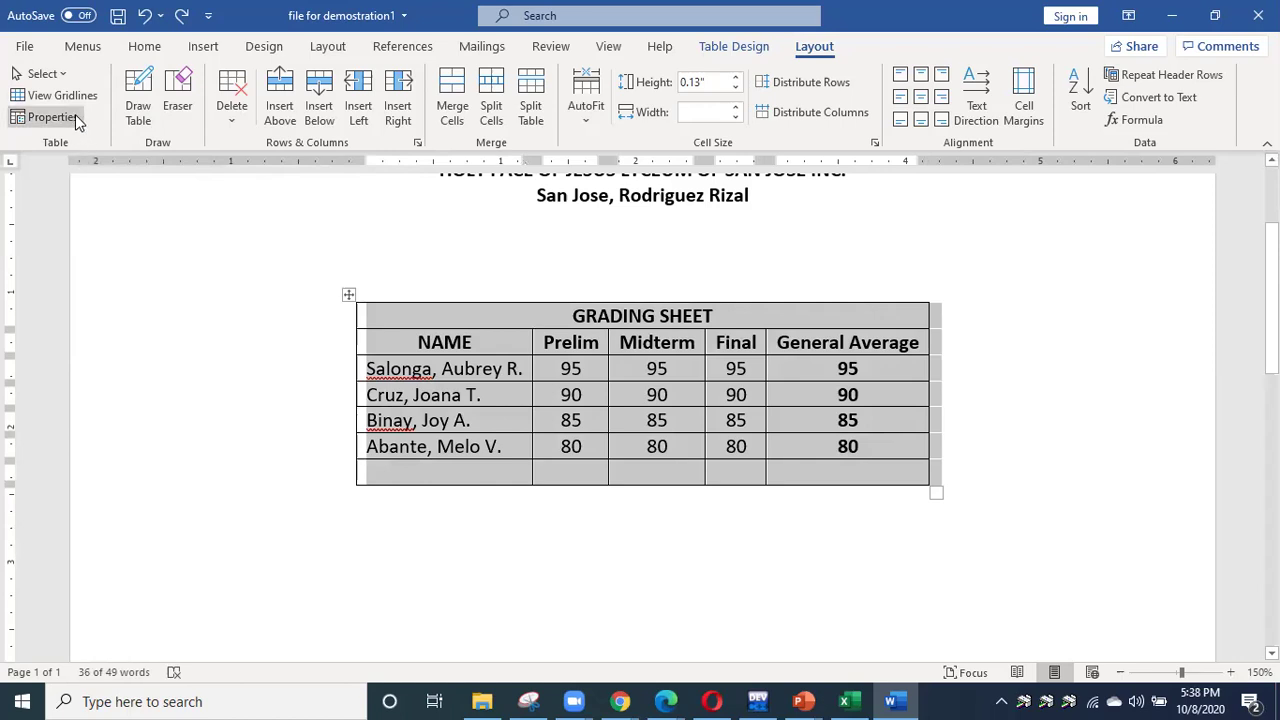
Review the table, row, column, cell and alt text settings in Table Properties, and close them without changes.
{"action": "left_click", "coordinate": [70, 118]}
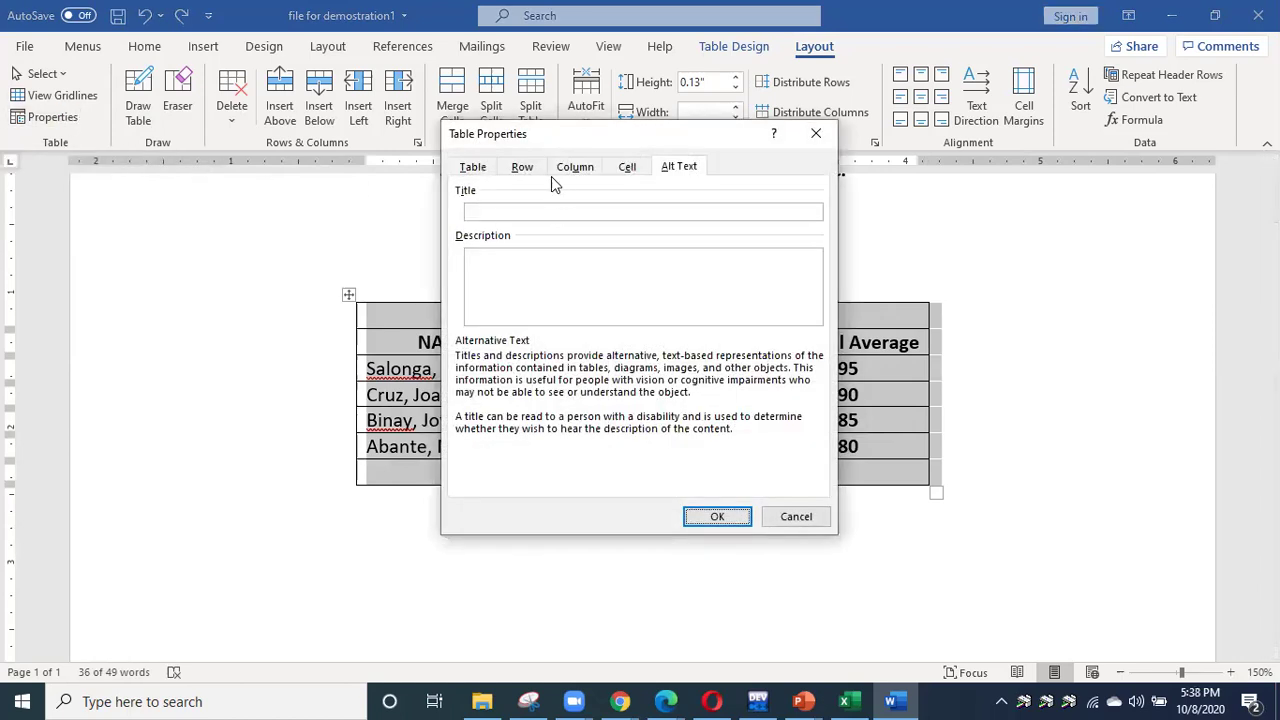
{"action": "left_click", "coordinate": [472, 167]}
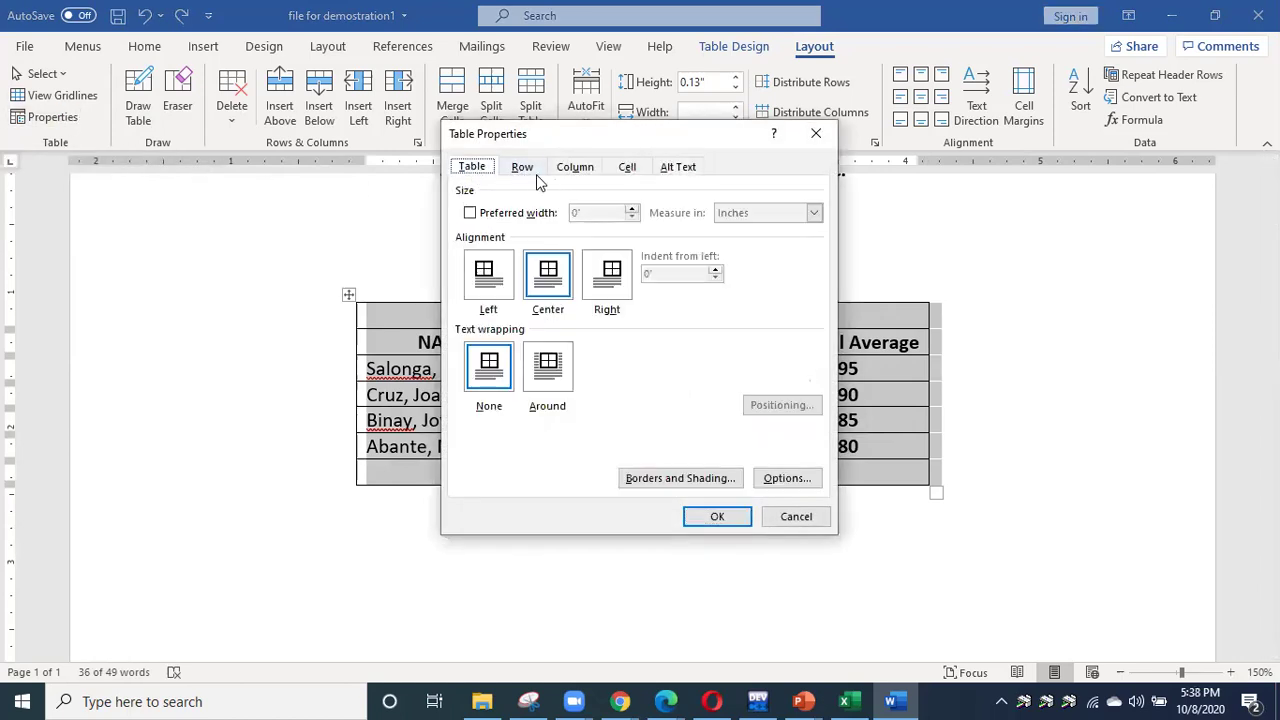
{"action": "left_click", "coordinate": [522, 170]}
{"action": "left_click", "coordinate": [570, 172]}
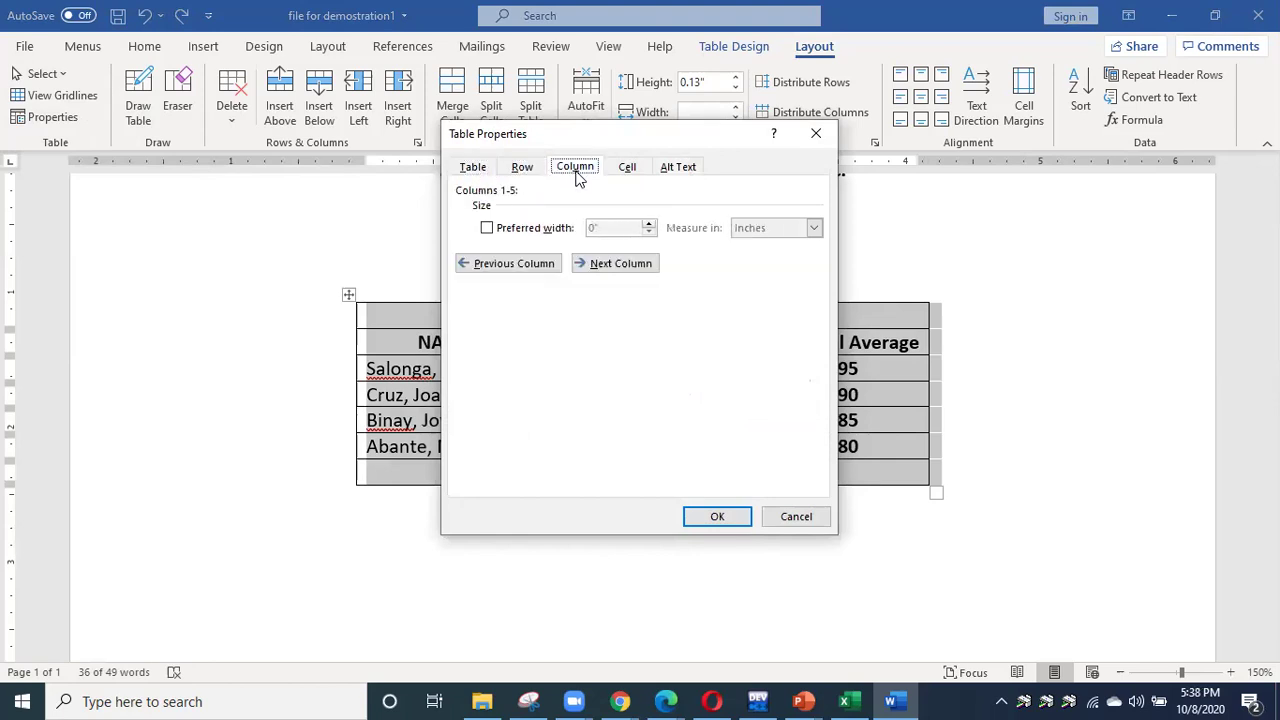
{"action": "left_click", "coordinate": [627, 168]}
{"action": "left_click", "coordinate": [689, 168]}
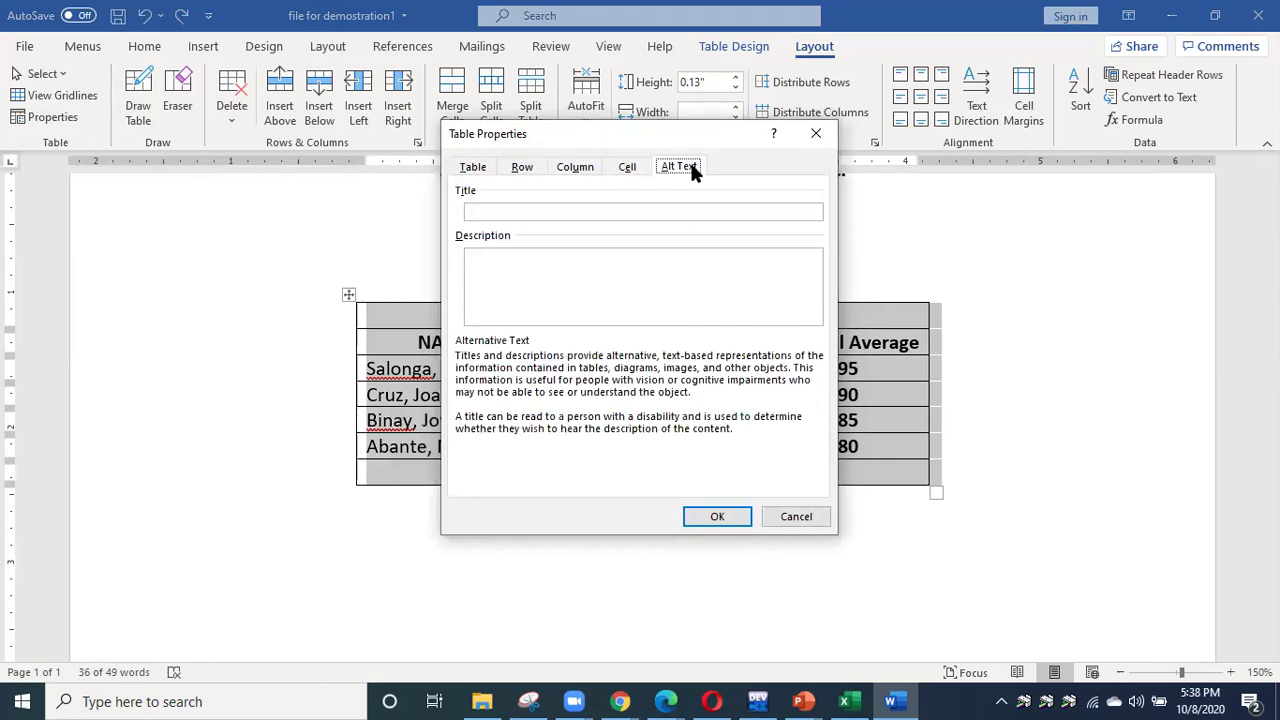
{"action": "left_click", "coordinate": [800, 516]}
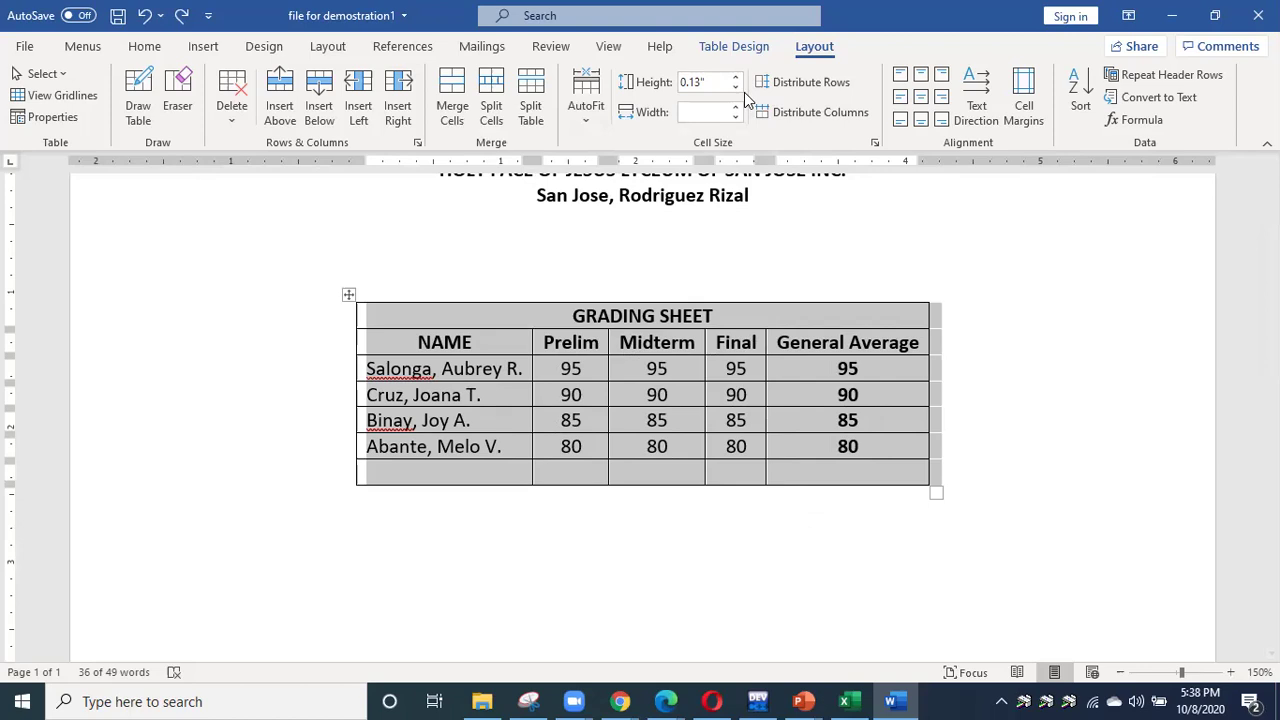
Open the Borders and Shading settings for the selected grading table.
{"action": "left_click", "coordinate": [734, 46]}
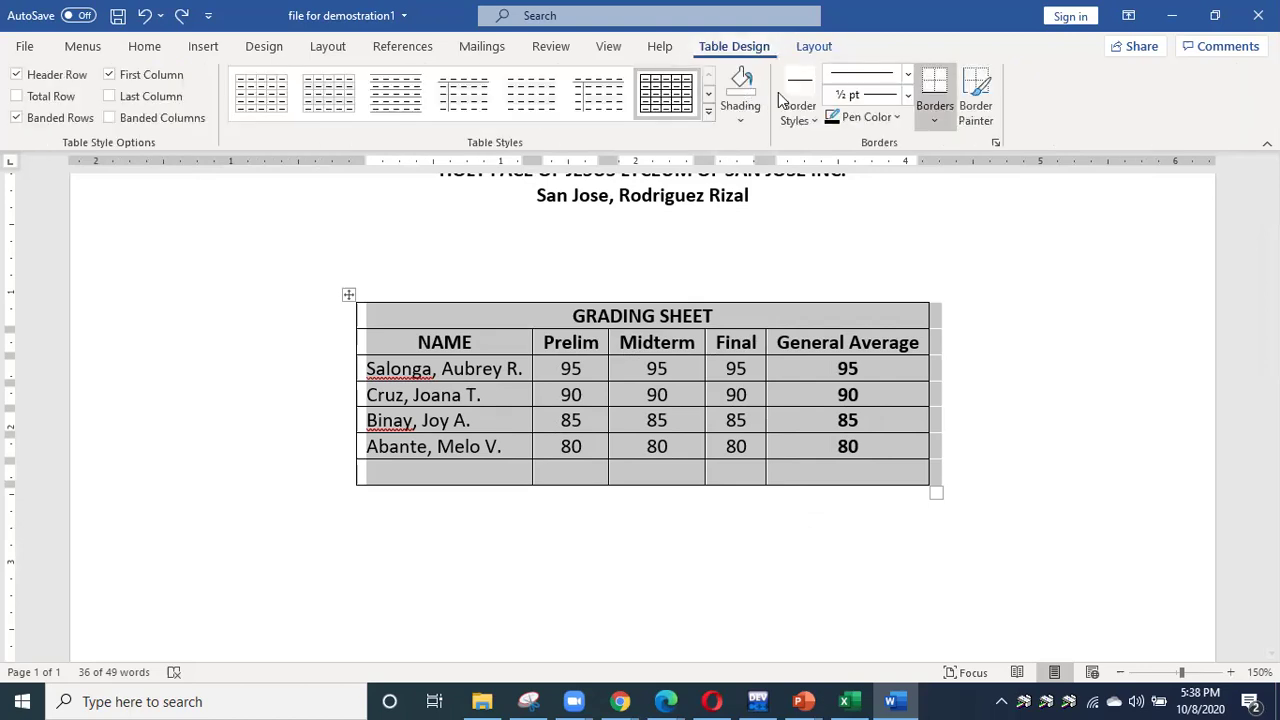
{"action": "left_click", "coordinate": [933, 121]}
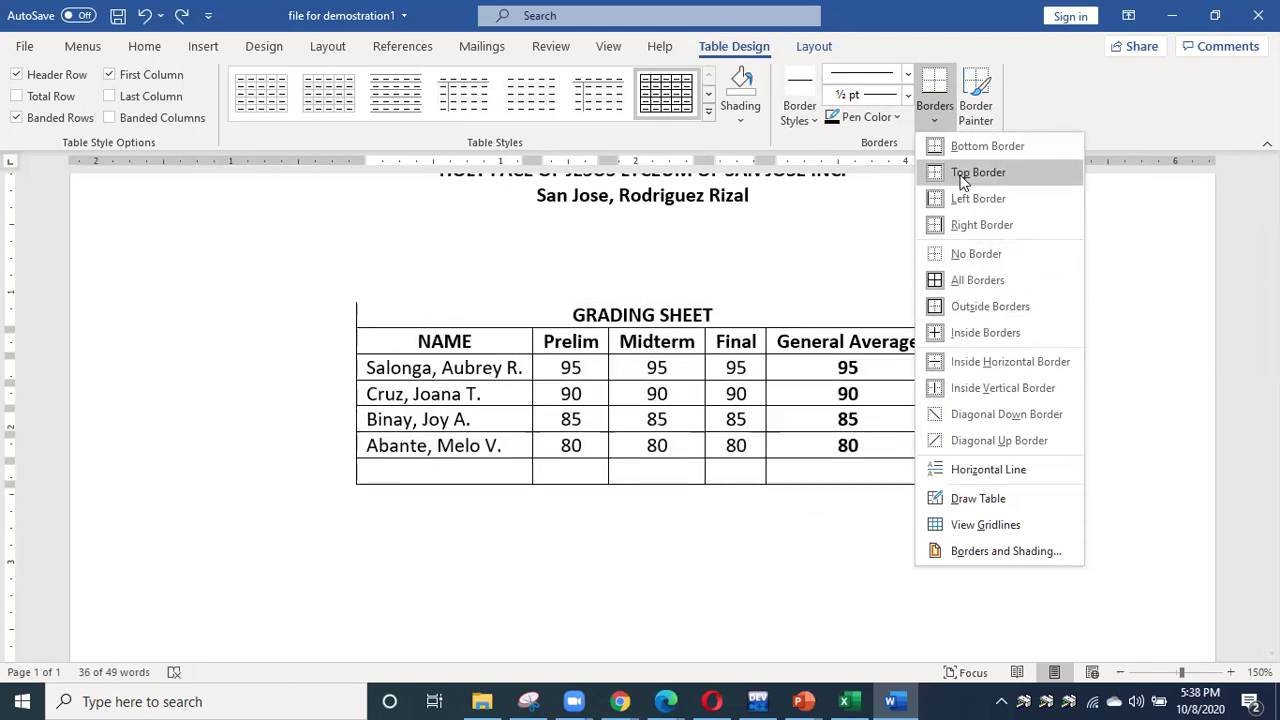
{"action": "left_click", "coordinate": [1005, 553]}
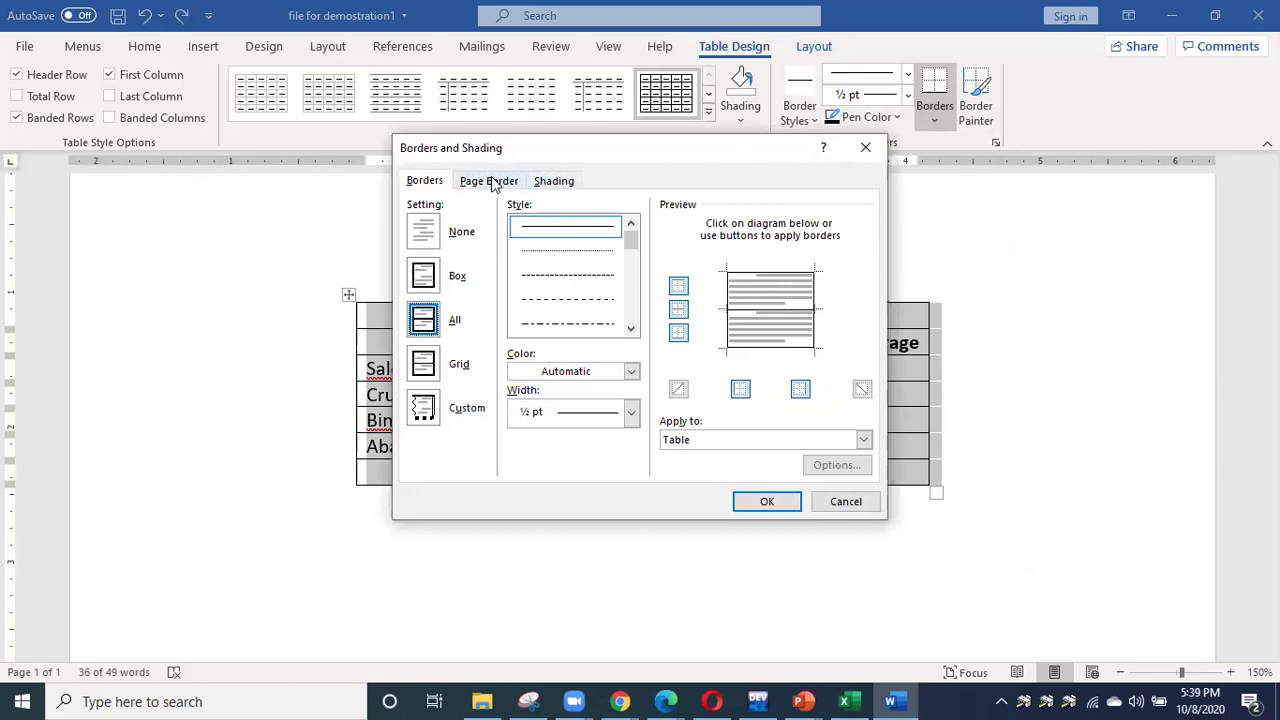
Set the table's borders to the Custom setting and give the whole document a Custom page border with a solid ½ pt line.
{"action": "left_click_drag", "start_coordinate": [570, 146], "coordinate": [912, 196]}
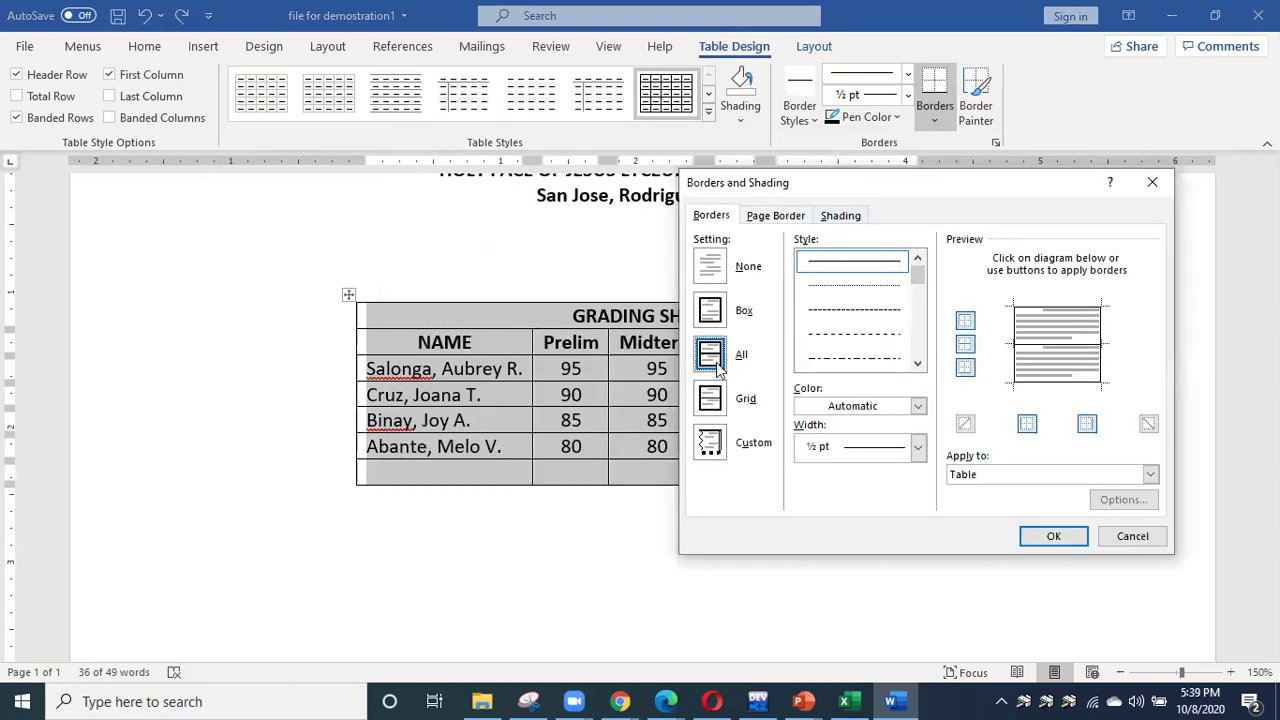
{"action": "left_click", "coordinate": [712, 400]}
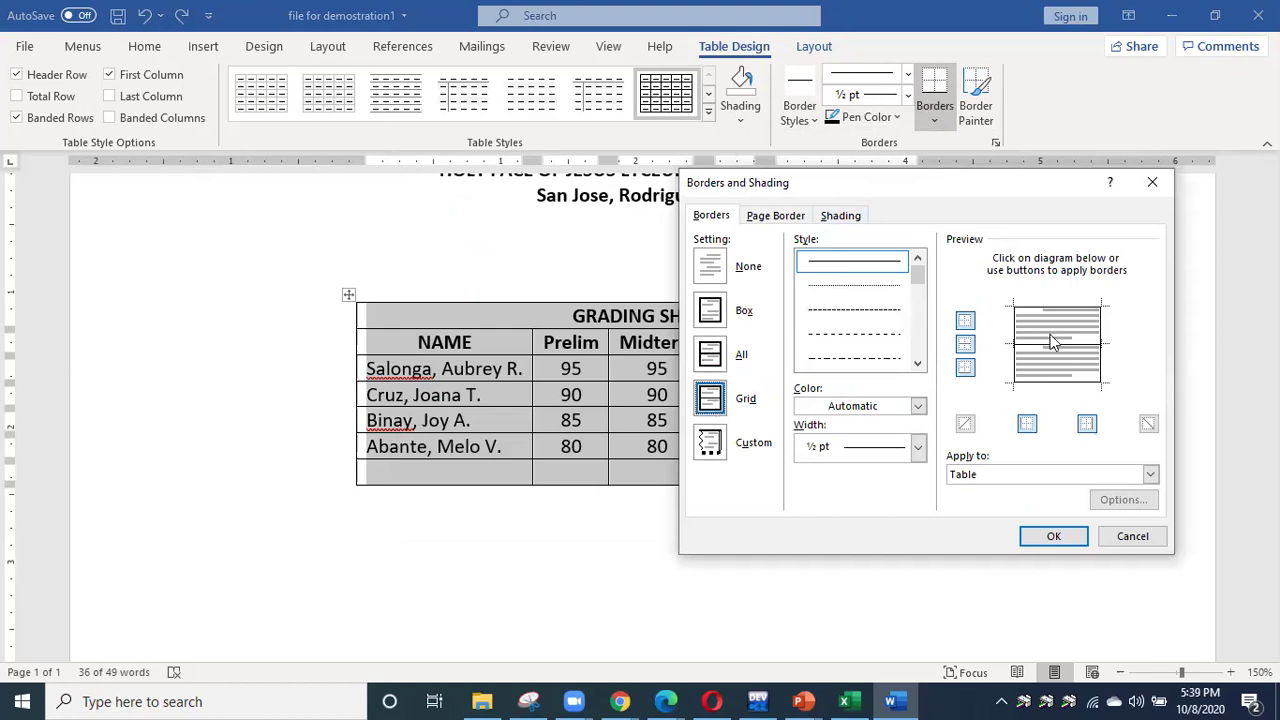
{"action": "left_click", "coordinate": [712, 441]}
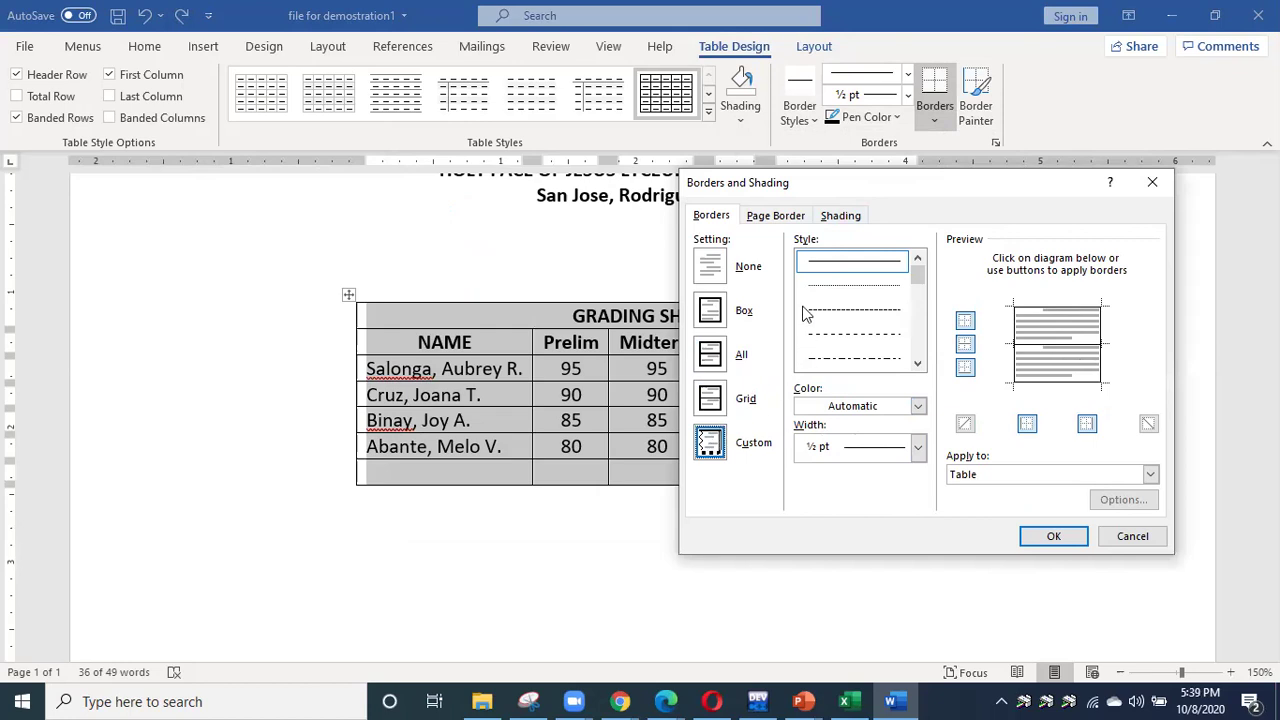
{"action": "left_click", "coordinate": [763, 219]}
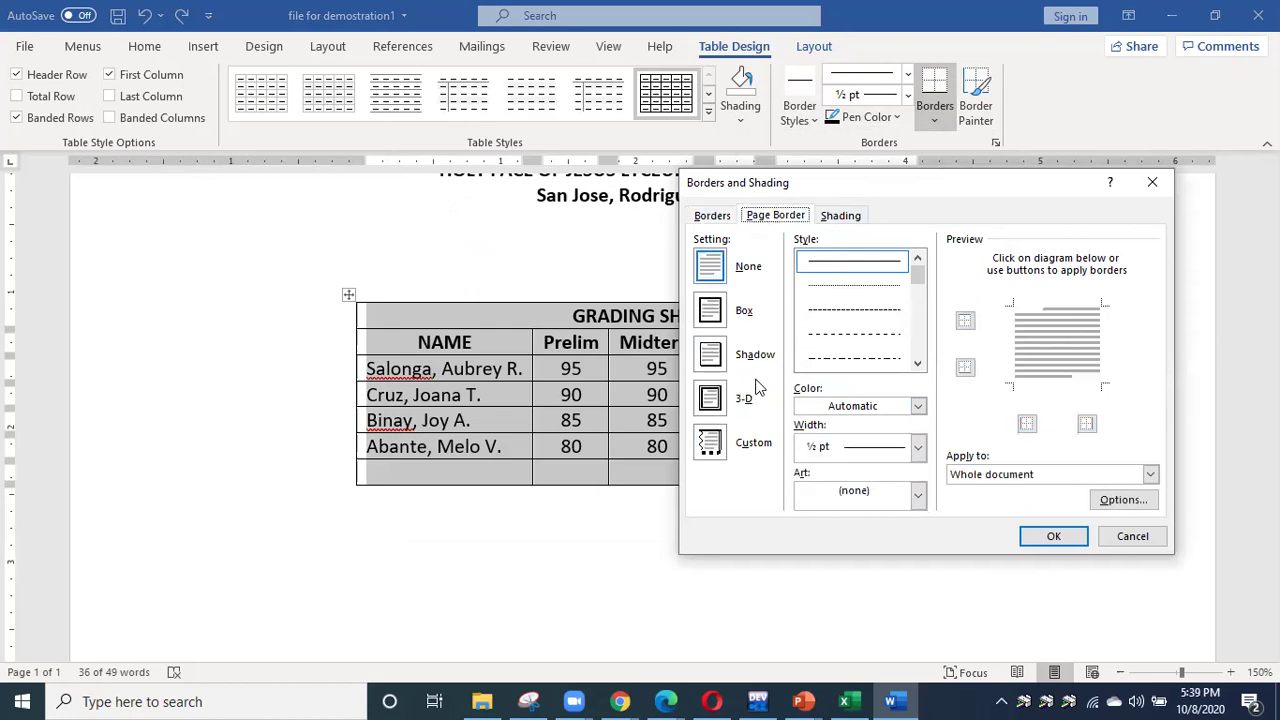
{"action": "left_click", "coordinate": [717, 408]}
{"action": "left_click", "coordinate": [720, 449]}
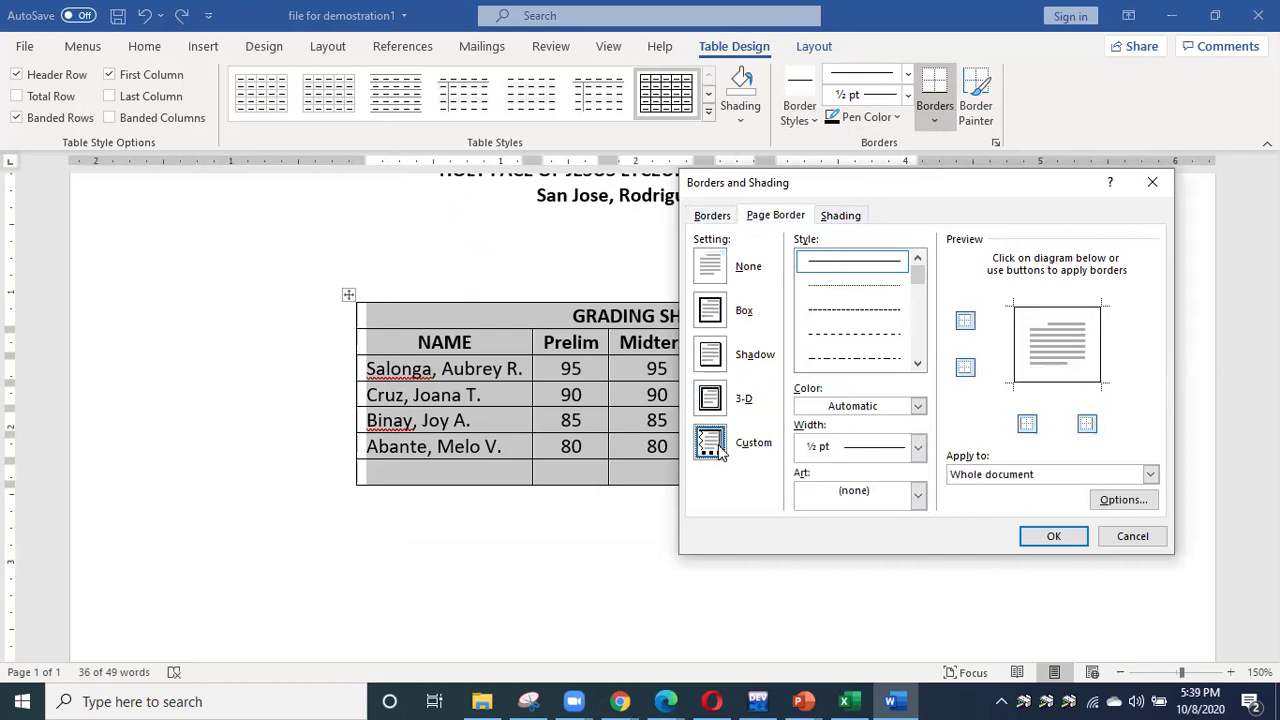
Shade the whole grading table with a light orange fill and deselect it.
{"action": "left_click", "coordinate": [841, 216]}
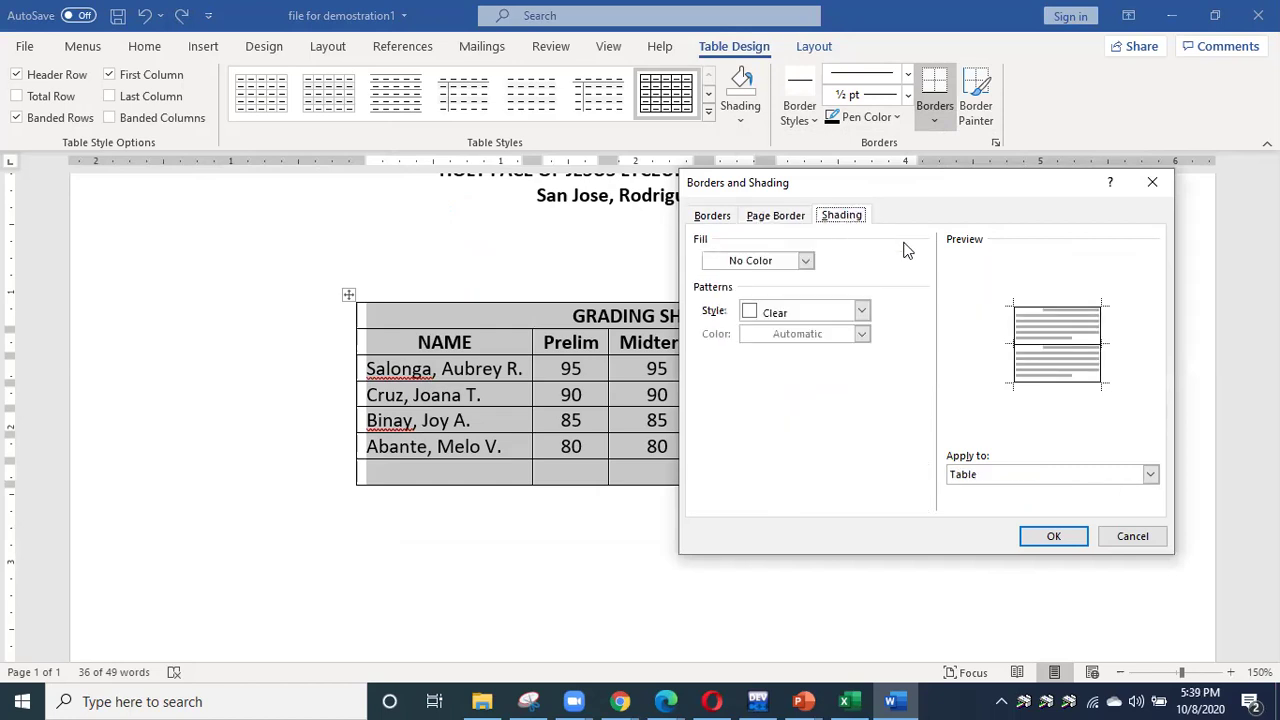
{"action": "left_click", "coordinate": [806, 262]}
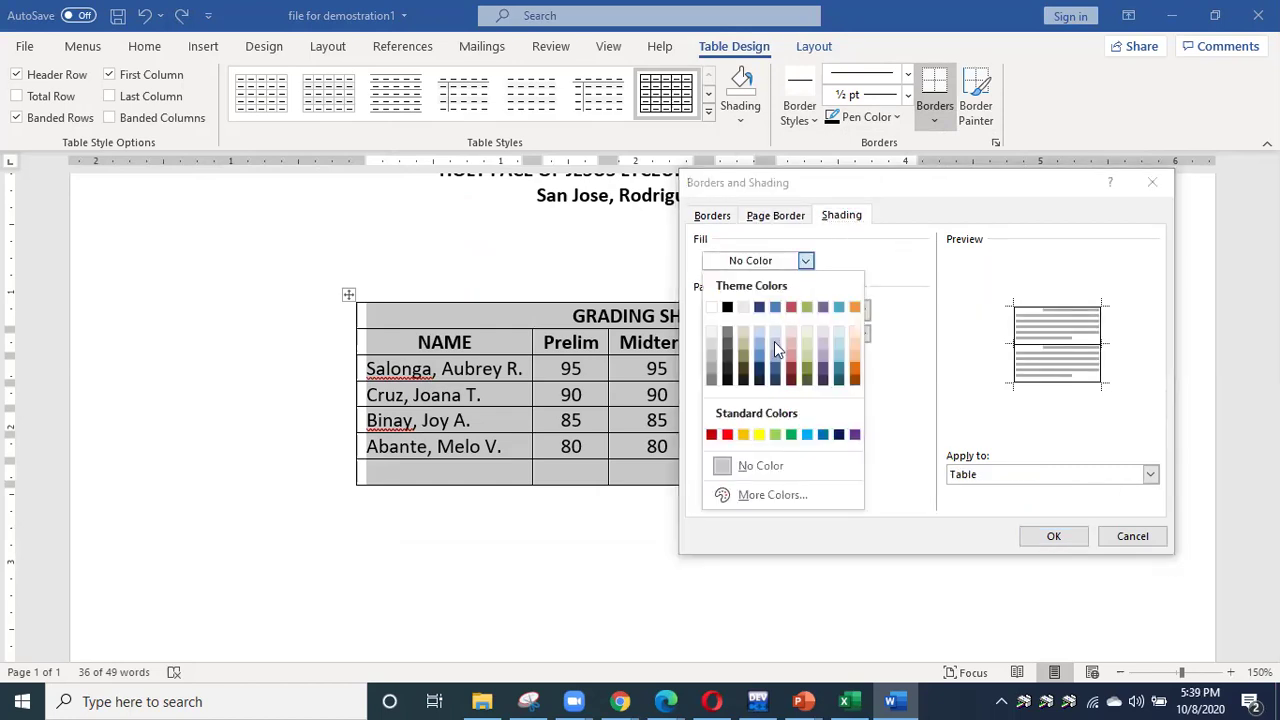
{"action": "left_click", "coordinate": [711, 435]}
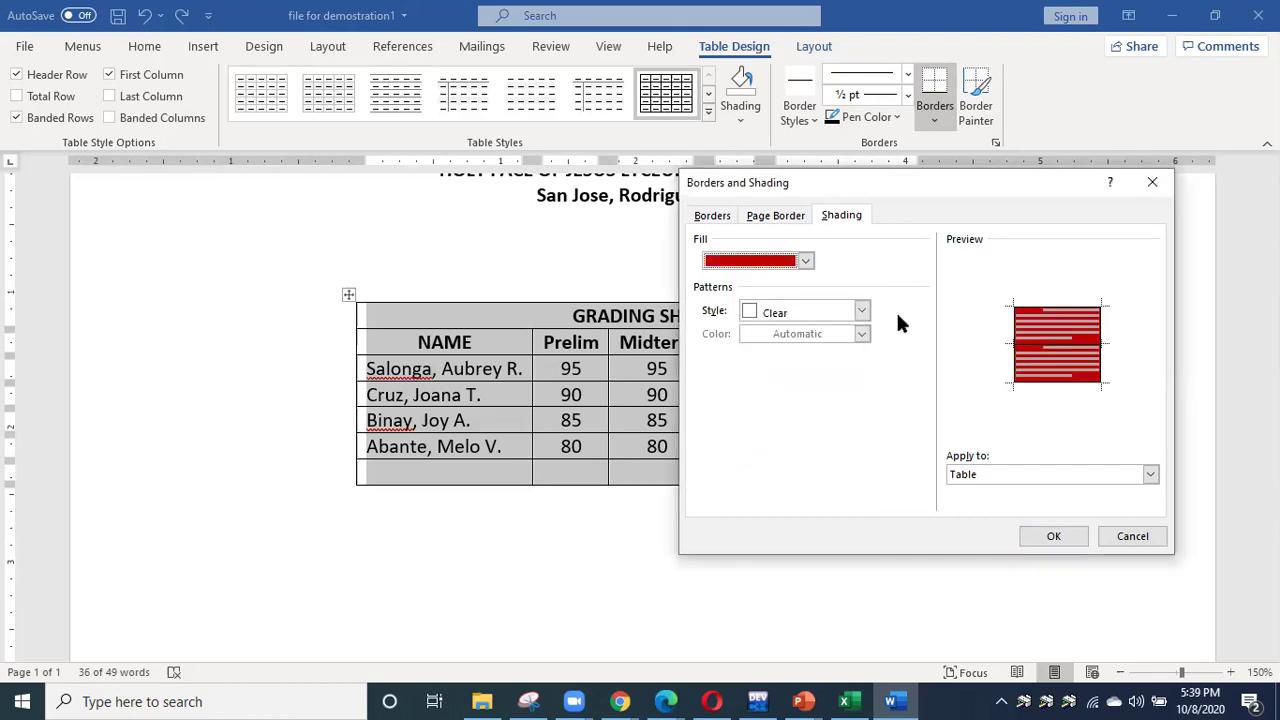
{"action": "left_click", "coordinate": [806, 261]}
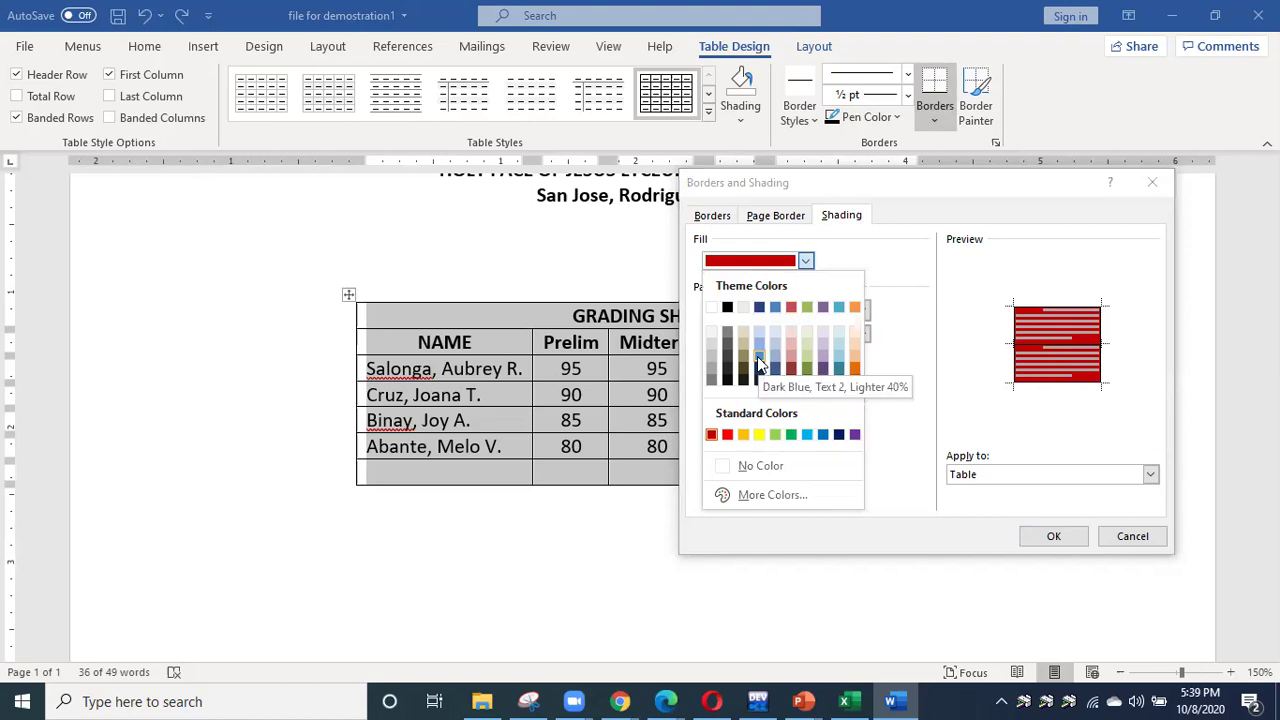
{"action": "key", "text": "Escape"}
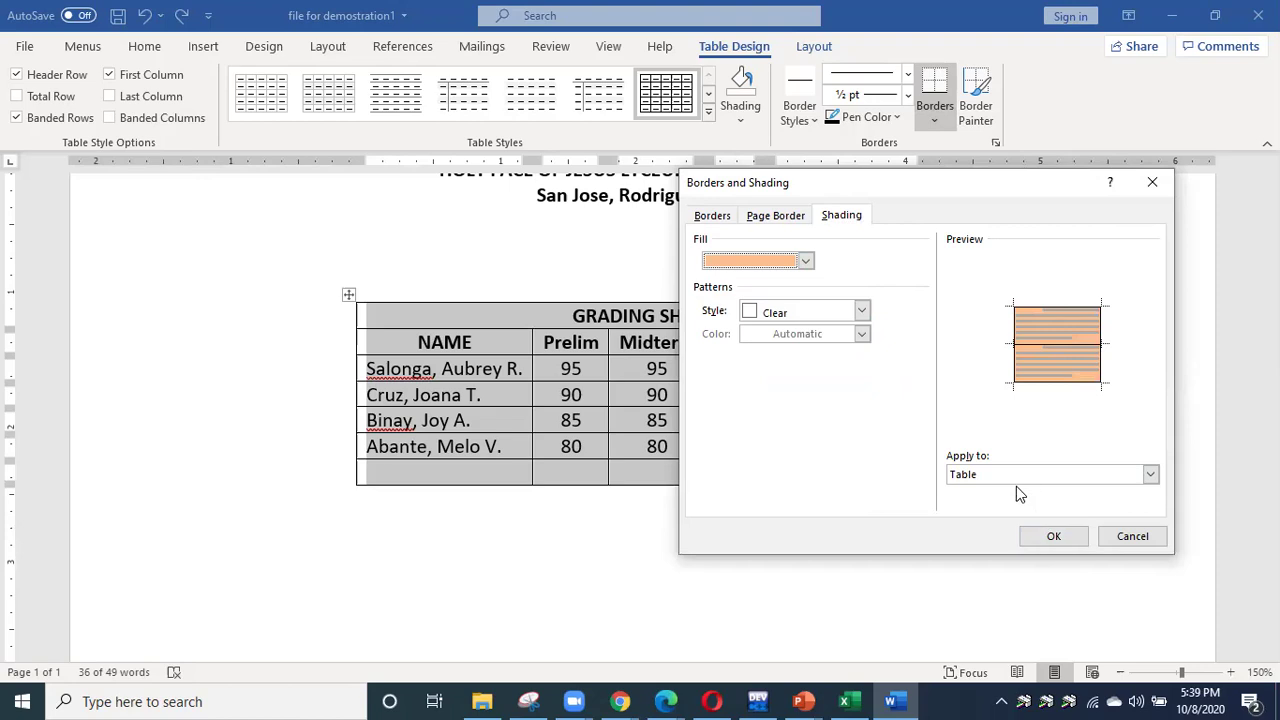
{"action": "left_click", "coordinate": [1150, 475]}
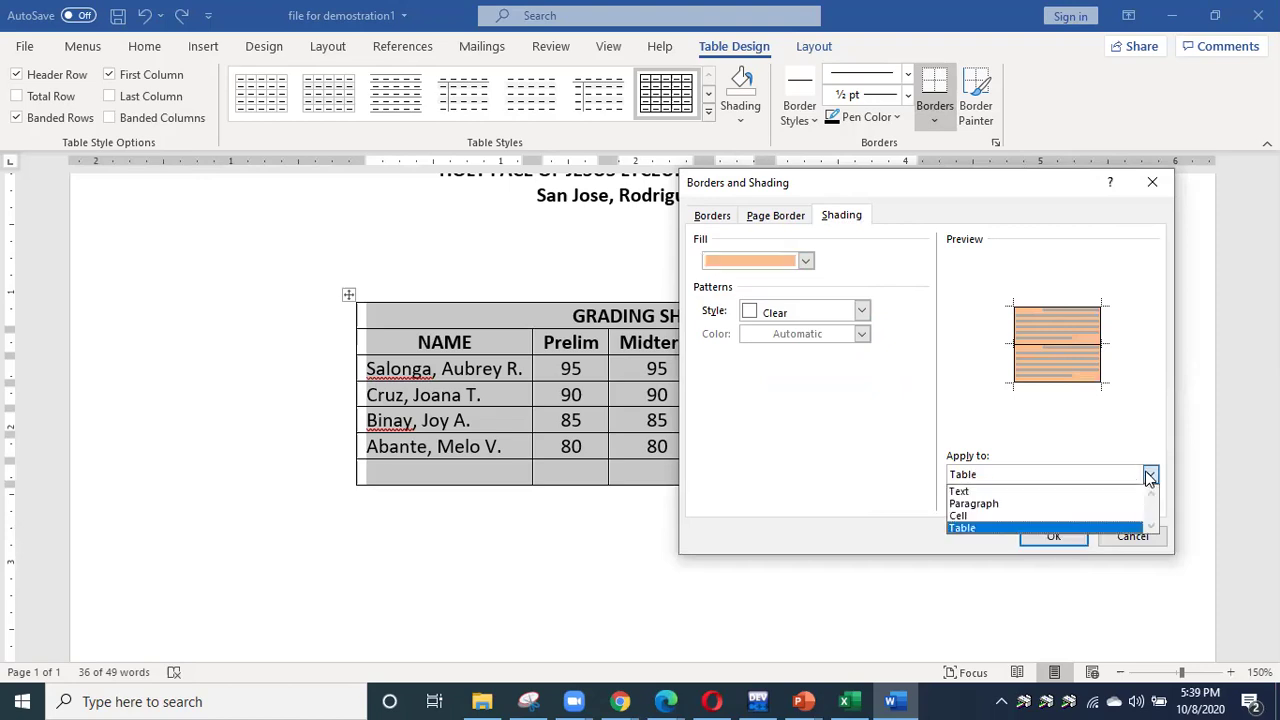
{"action": "left_click", "coordinate": [964, 530]}
{"action": "left_click", "coordinate": [1060, 536]}
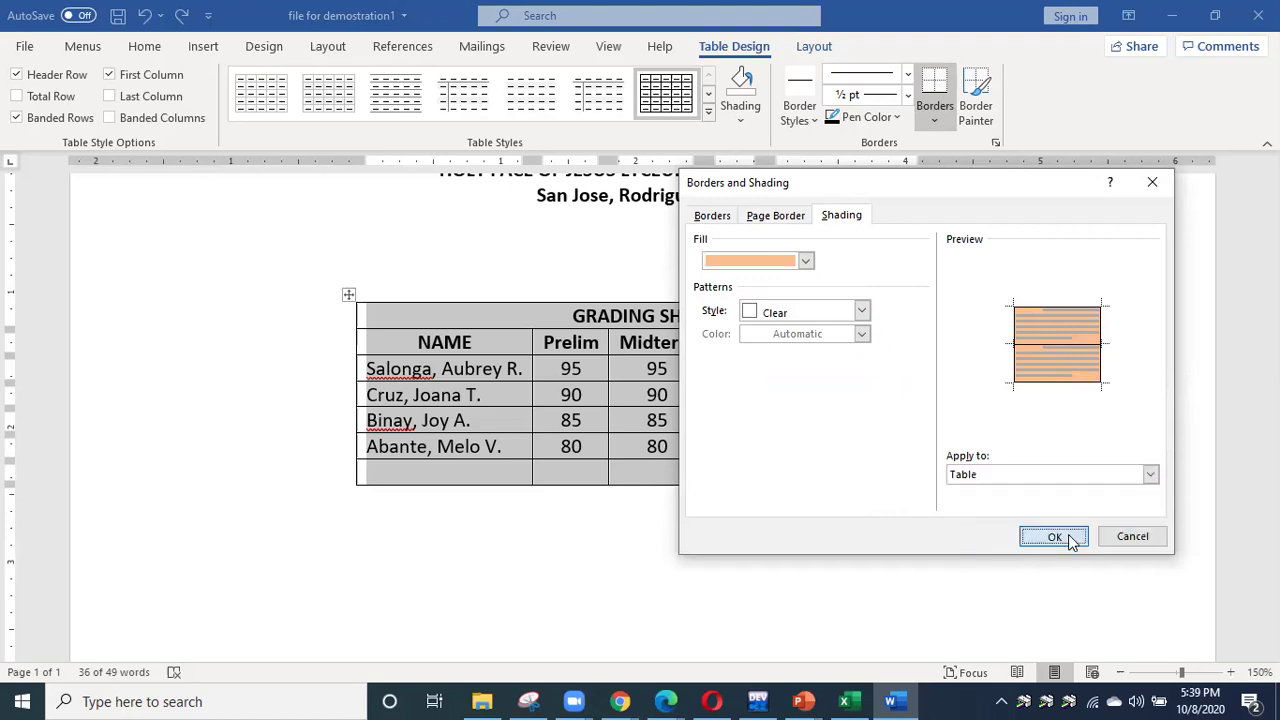
{"action": "left_click", "coordinate": [737, 540]}
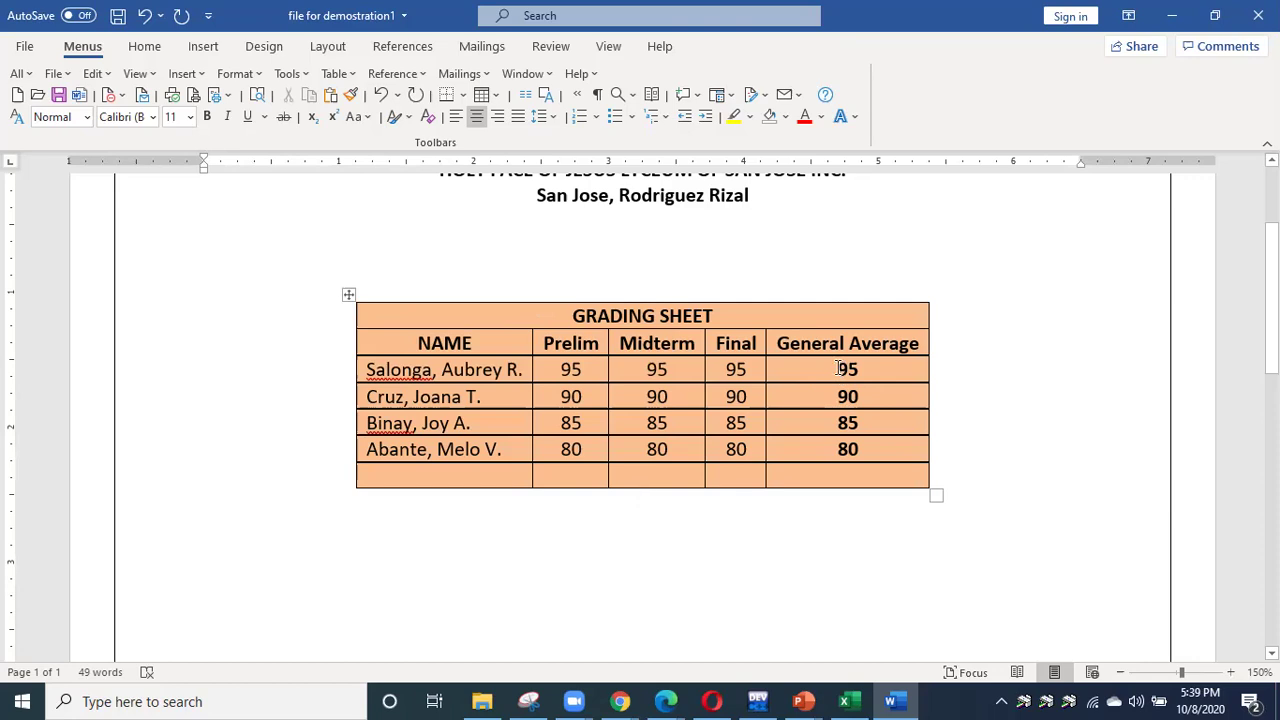
Clear the General Average grades of the four students.
{"action": "left_click_drag", "start_coordinate": [842, 372], "coordinate": [866, 460]}
{"action": "key", "text": "Delete"}
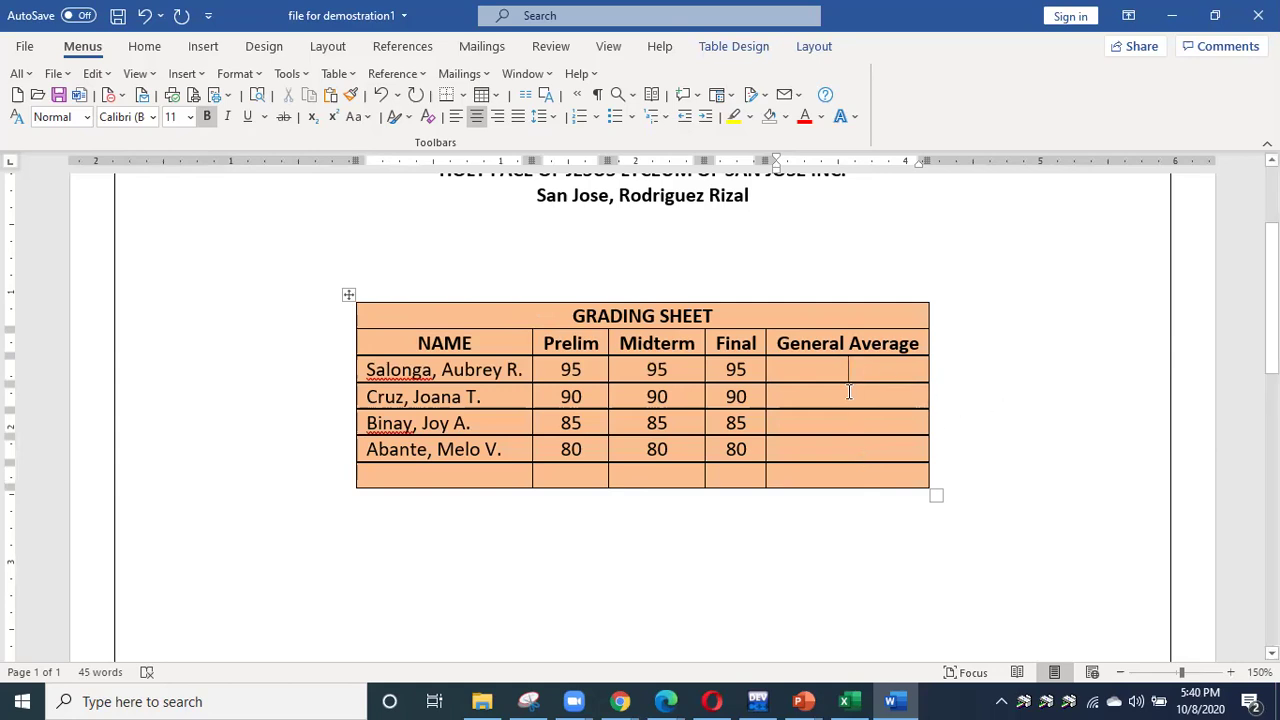
Insert the formula =SUM(LEFT) with number format 0.00 in the first student's General Average cell.
{"action": "left_click_drag", "start_coordinate": [552, 369], "coordinate": [736, 369]}
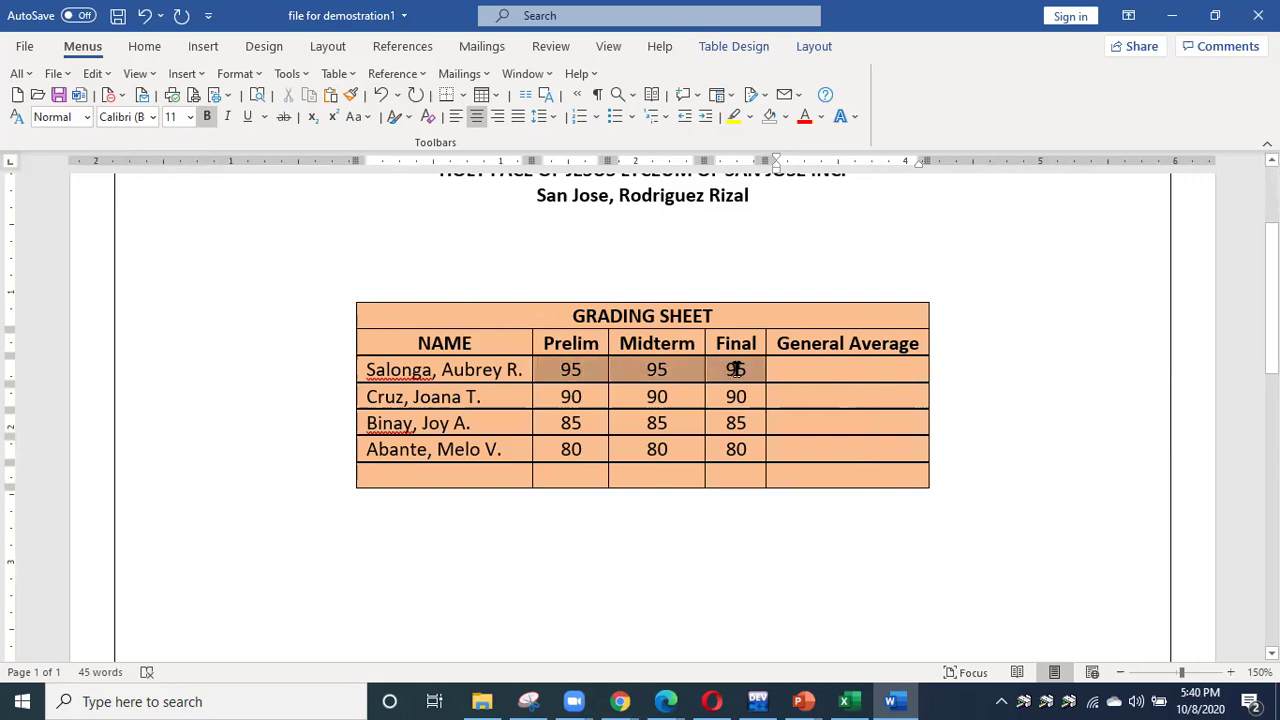
{"action": "left_click", "coordinate": [812, 369]}
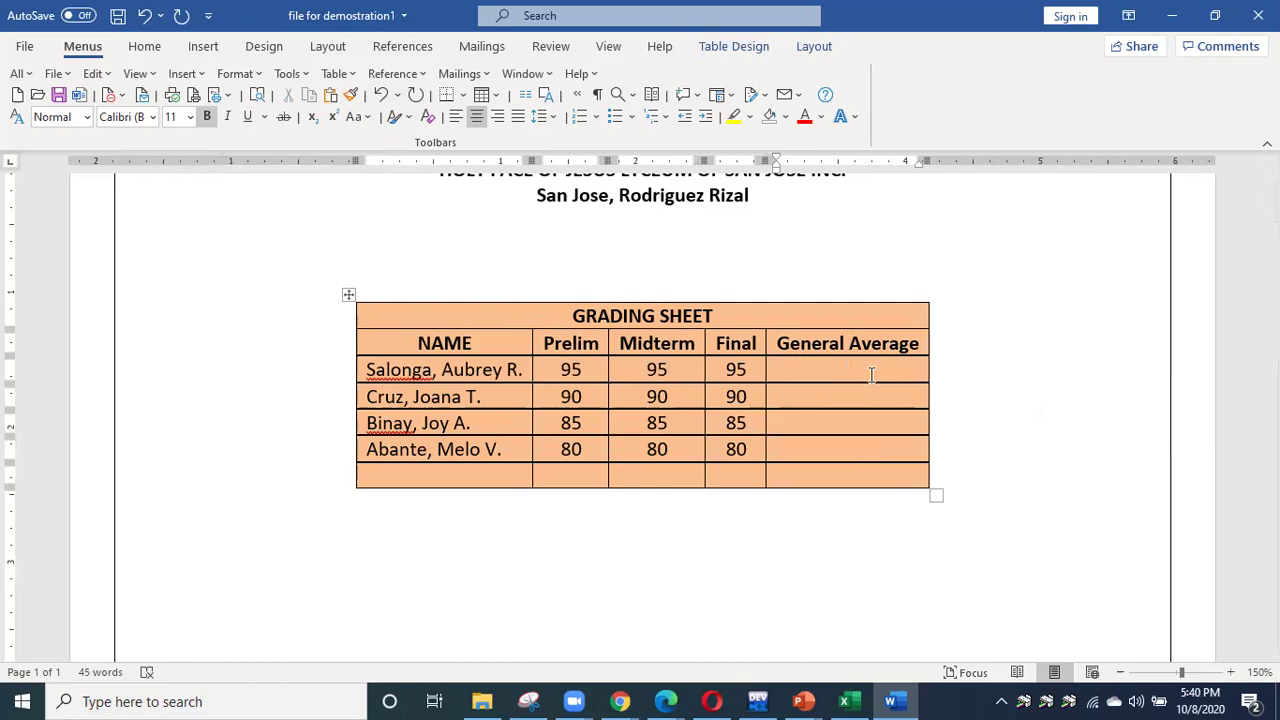
{"action": "left_click", "coordinate": [814, 46]}
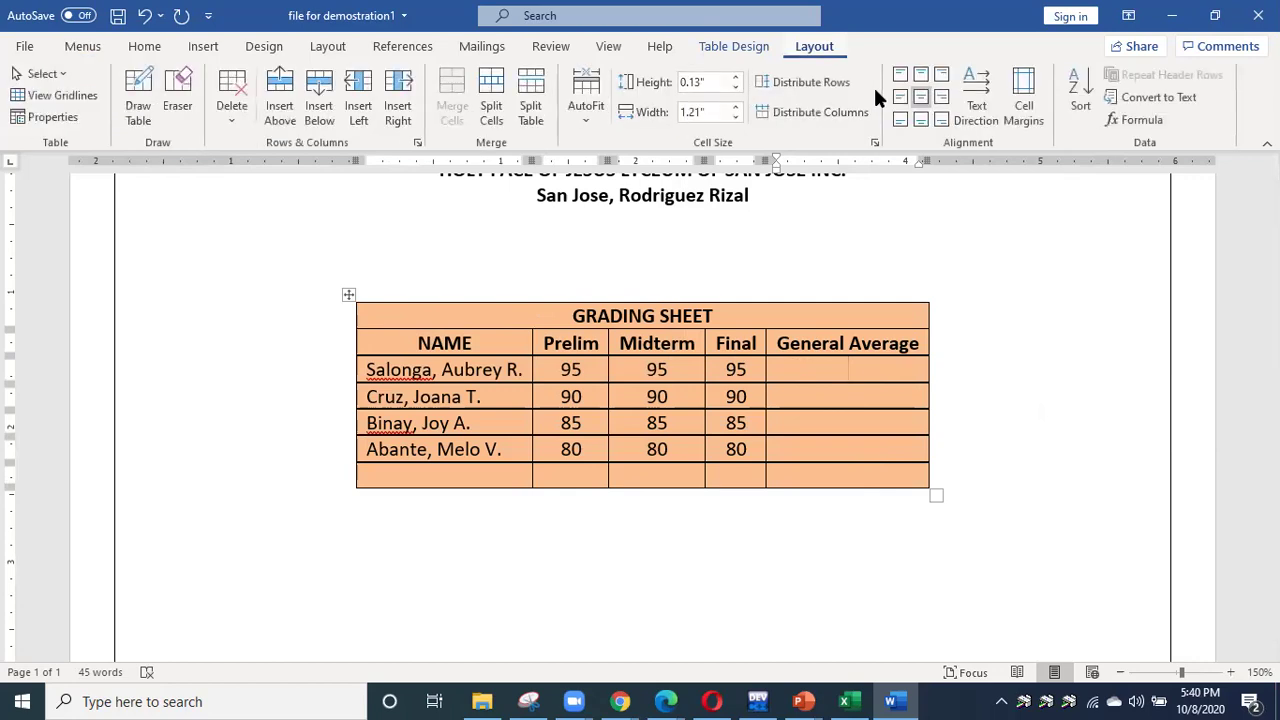
{"action": "left_click", "coordinate": [1145, 122]}
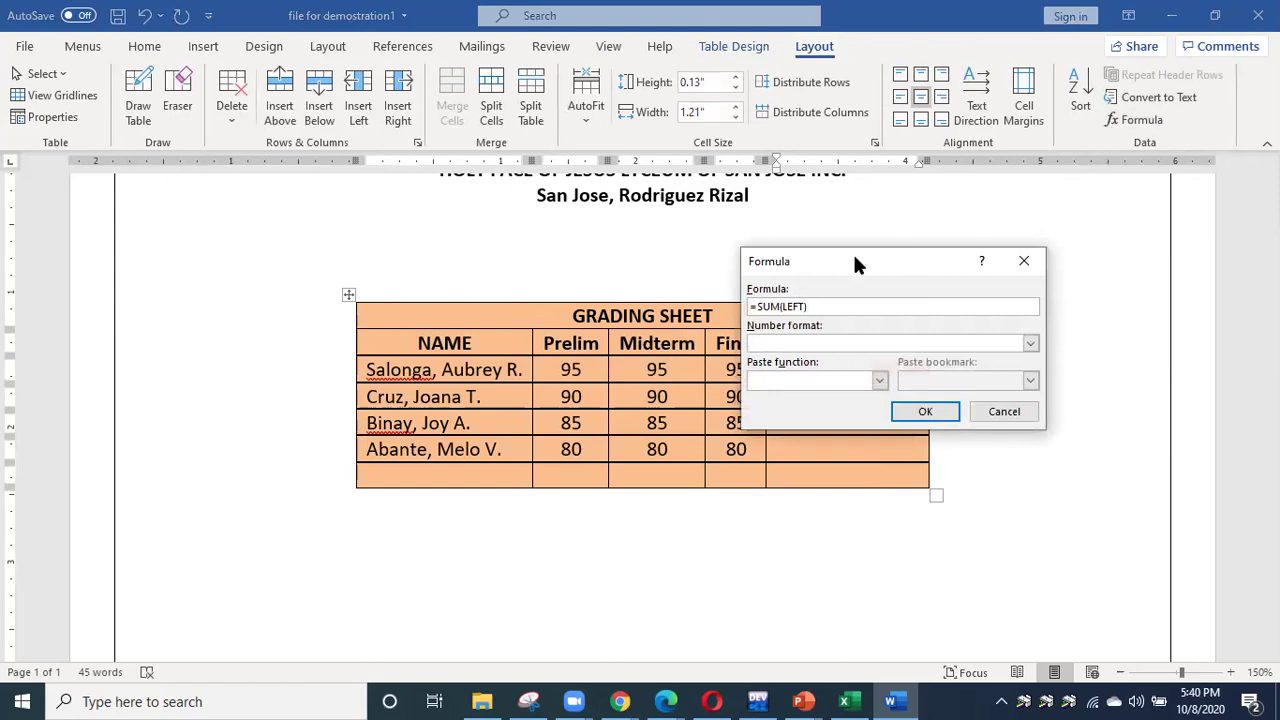
{"action": "left_click_drag", "start_coordinate": [853, 262], "coordinate": [970, 255]}
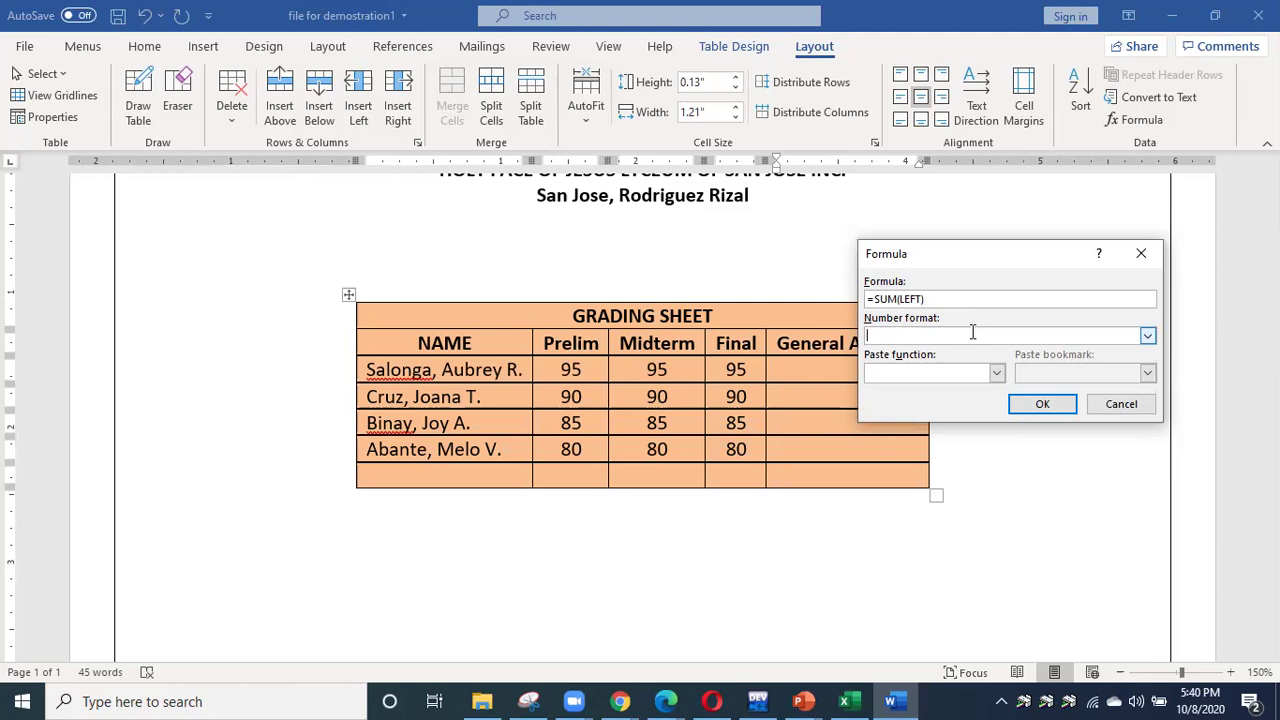
{"action": "left_click", "coordinate": [1148, 336]}
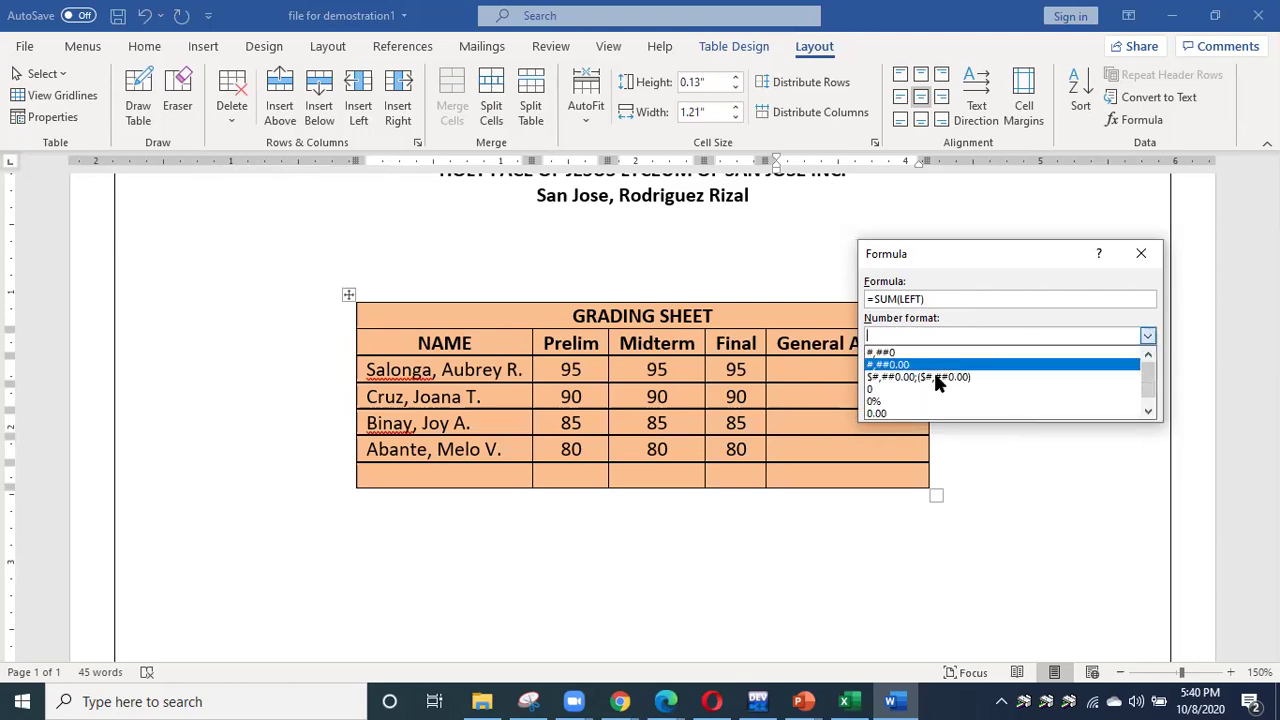
{"action": "left_click", "coordinate": [887, 413]}
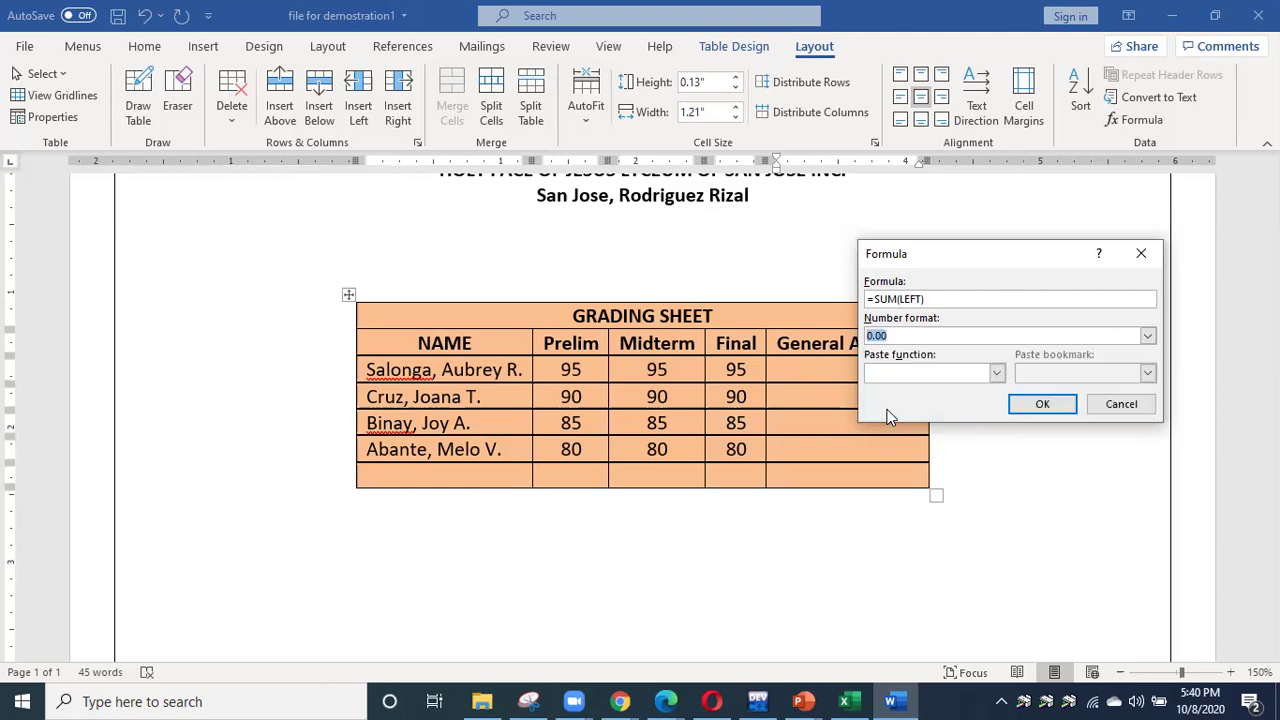
{"action": "left_click", "coordinate": [1040, 407]}
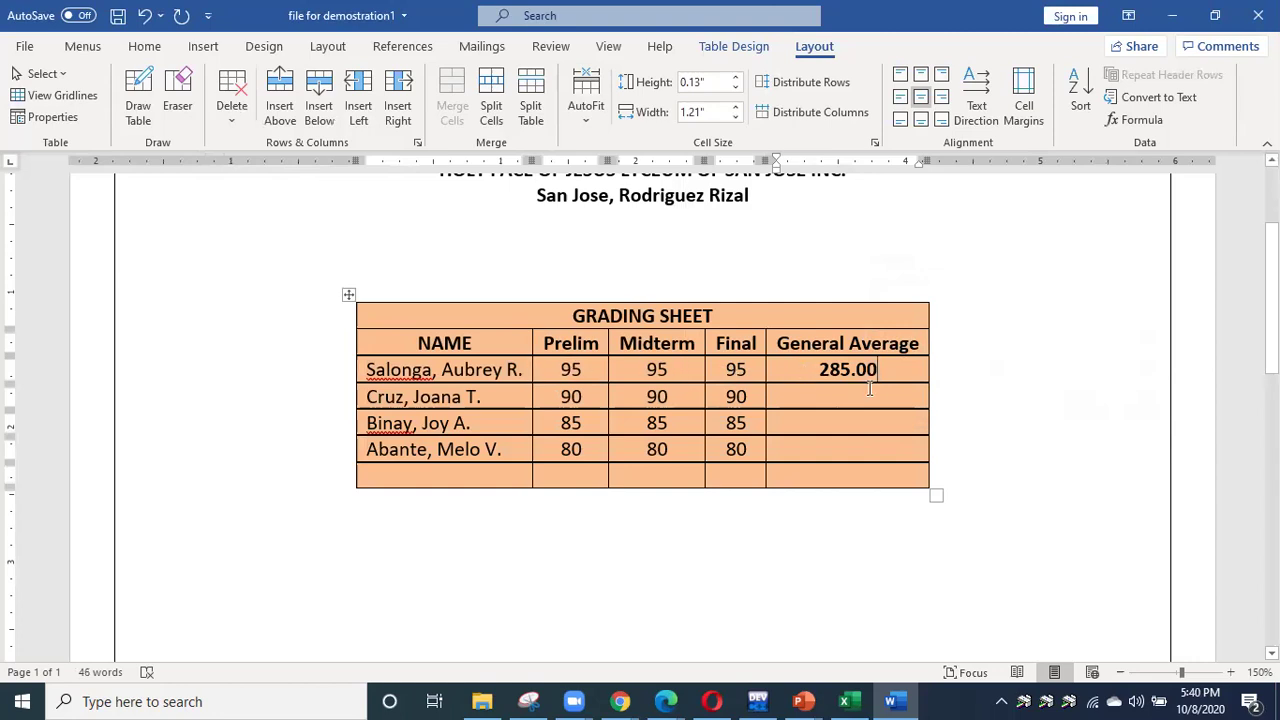
Insert the formula =SUM(ABOVE) with number format 0 in the second student's General Average cell.
{"action": "left_click", "coordinate": [1138, 120]}
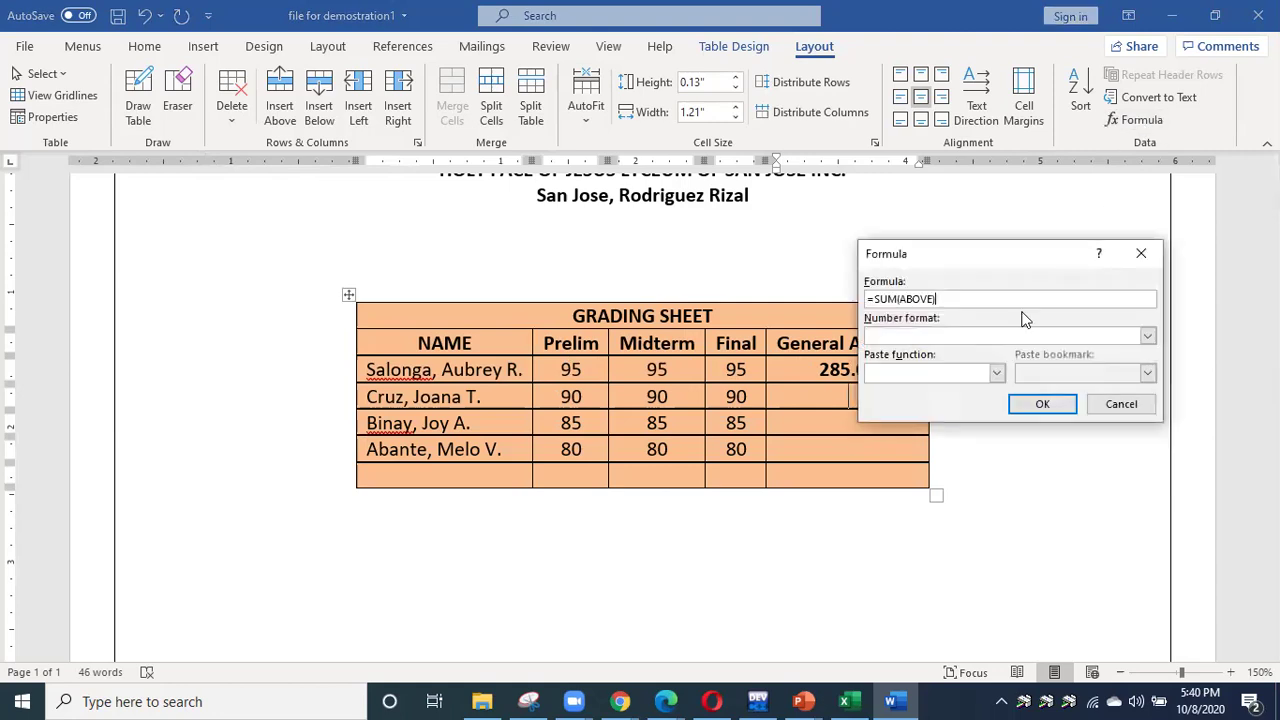
{"action": "left_click", "coordinate": [1143, 337]}
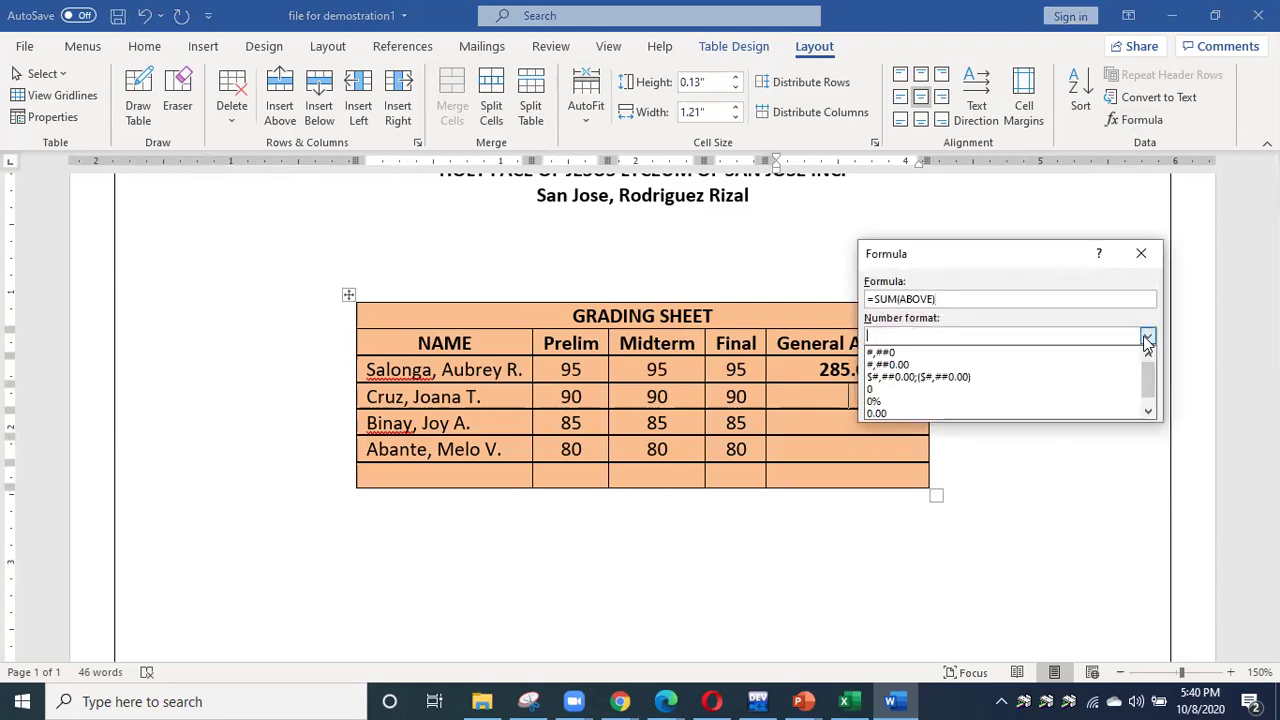
{"action": "left_click", "coordinate": [874, 389]}
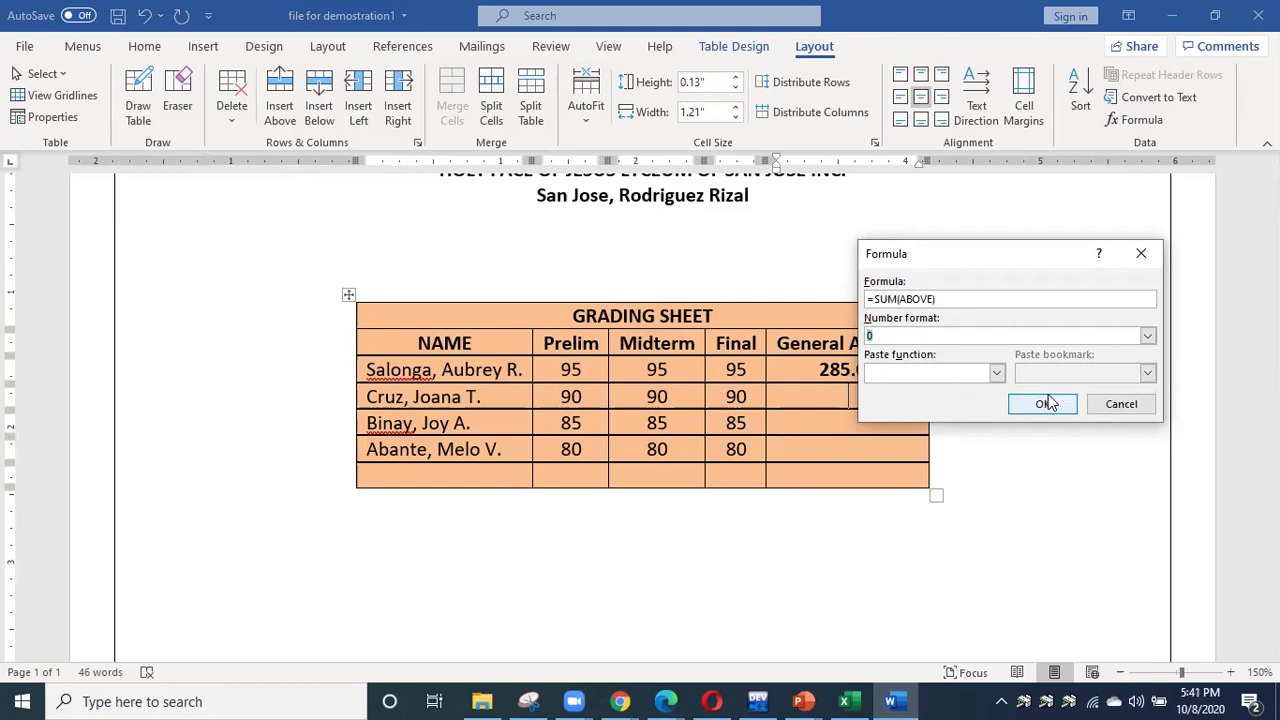
{"action": "left_click", "coordinate": [1043, 406]}
{"action": "left_click", "coordinate": [862, 428]}
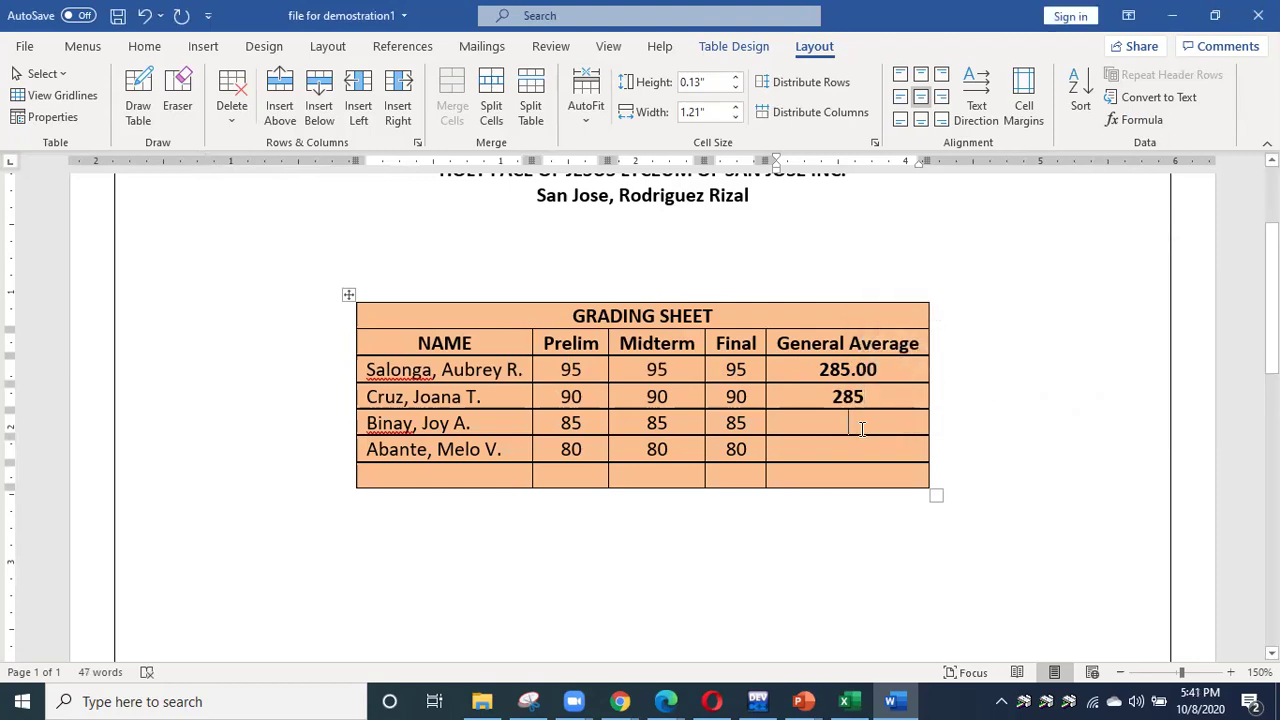
{"action": "left_click", "coordinate": [812, 400]}
{"action": "left_click", "coordinate": [822, 420]}
{"action": "left_click", "coordinate": [822, 370]}
{"action": "left_click", "coordinate": [883, 432]}
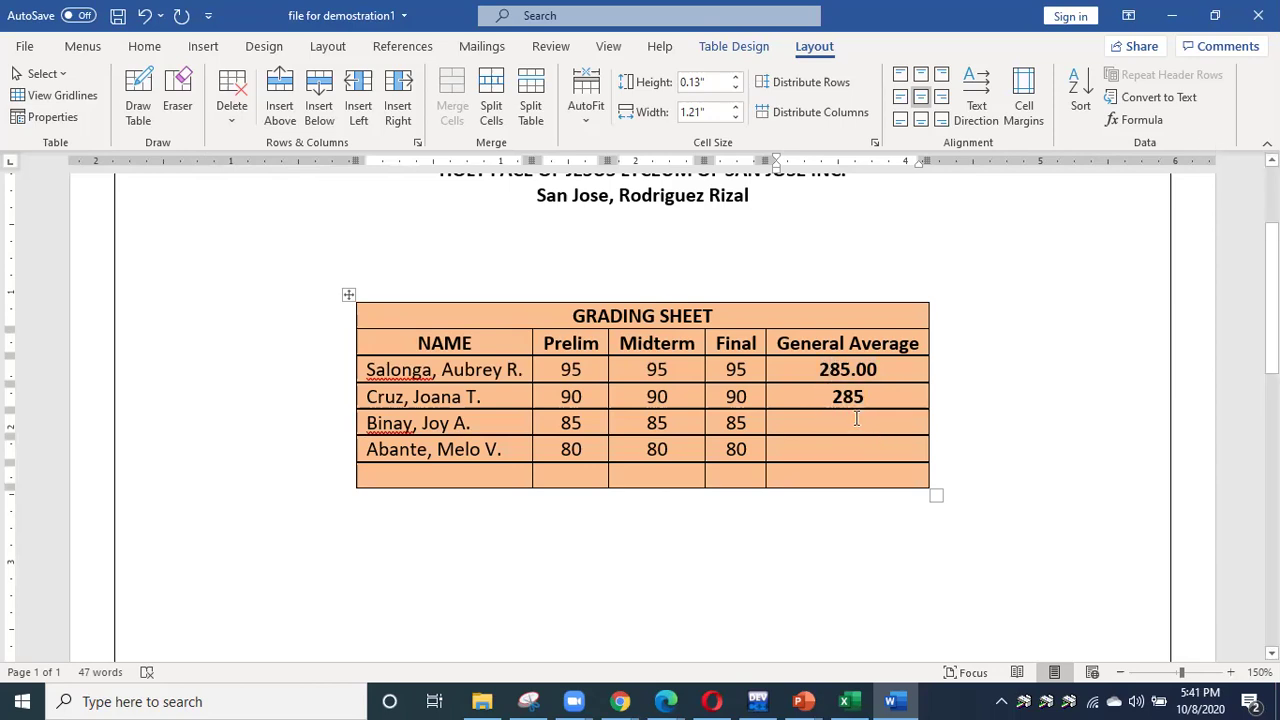
{"action": "left_click", "coordinate": [1141, 120]}
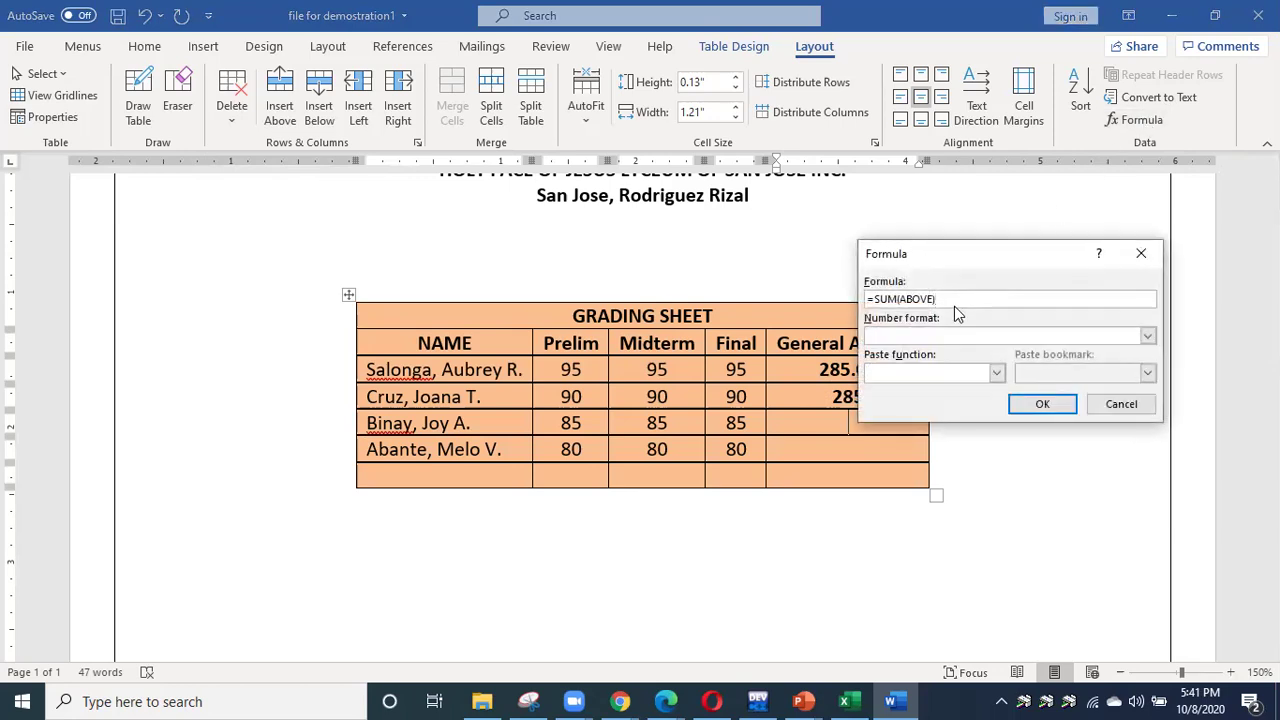
{"action": "left_click", "coordinate": [1121, 404]}
Delete the formula result from the second student's General Average cell.
{"action": "left_click_drag", "start_coordinate": [900, 397], "coordinate": [810, 397]}
{"action": "key", "text": "Delete"}
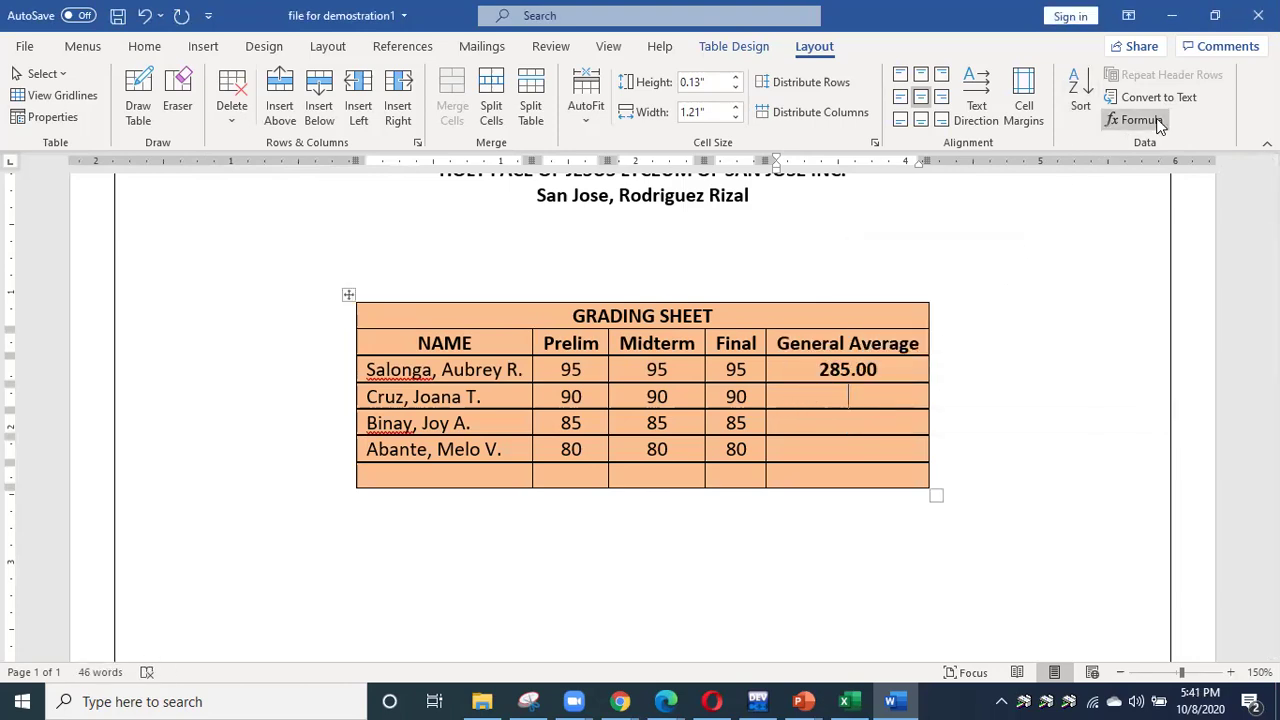
Insert the formula =SUM(LEFT) with number format 0.00 in the second student's General Average cell.
{"action": "left_click", "coordinate": [1156, 121]}
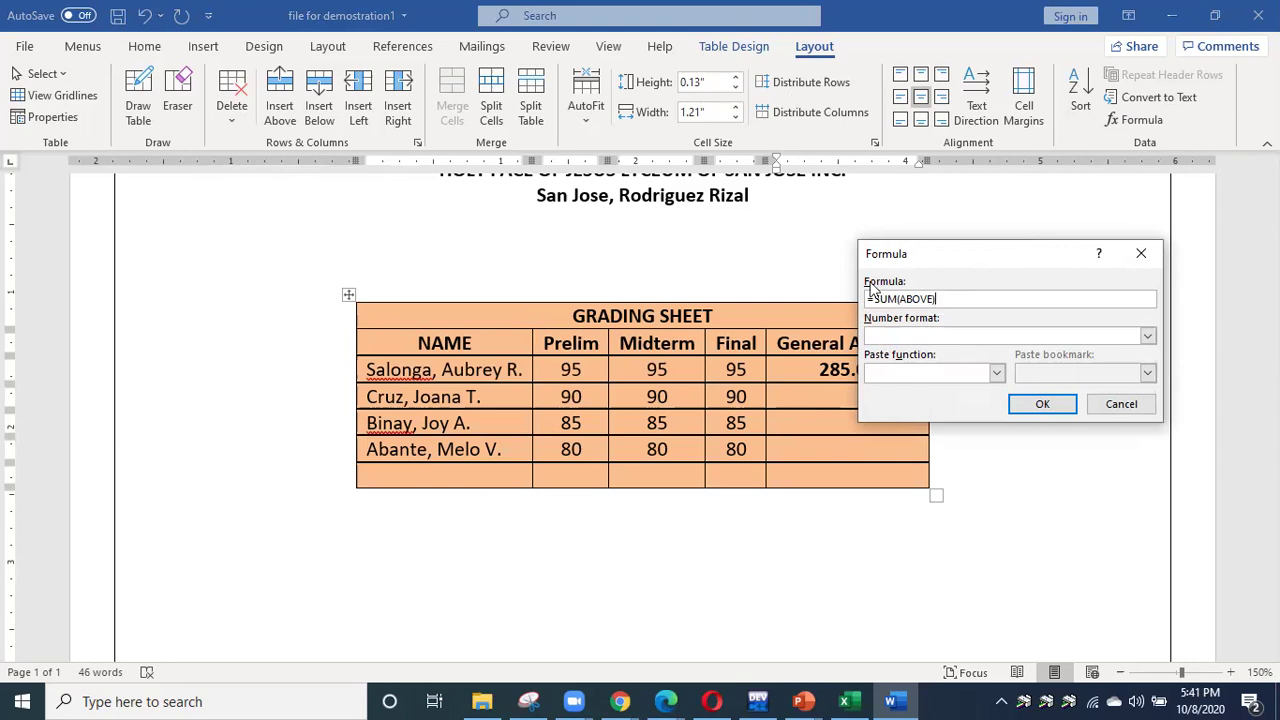
{"action": "key", "text": "Left"}
{"action": "key", "text": "BackSpace"}
{"action": "key", "text": "BackSpace"}
{"action": "key", "text": "BackSpace"}
{"action": "key", "text": "BackSpace"}
{"action": "key", "text": "BackSpace"}
{"action": "type", "text": "le"}
{"action": "key", "text": "BackSpace"}
{"action": "key", "text": "BackSpace"}
{"action": "type", "text": "LEFT"}
{"action": "left_click", "coordinate": [1147, 336]}
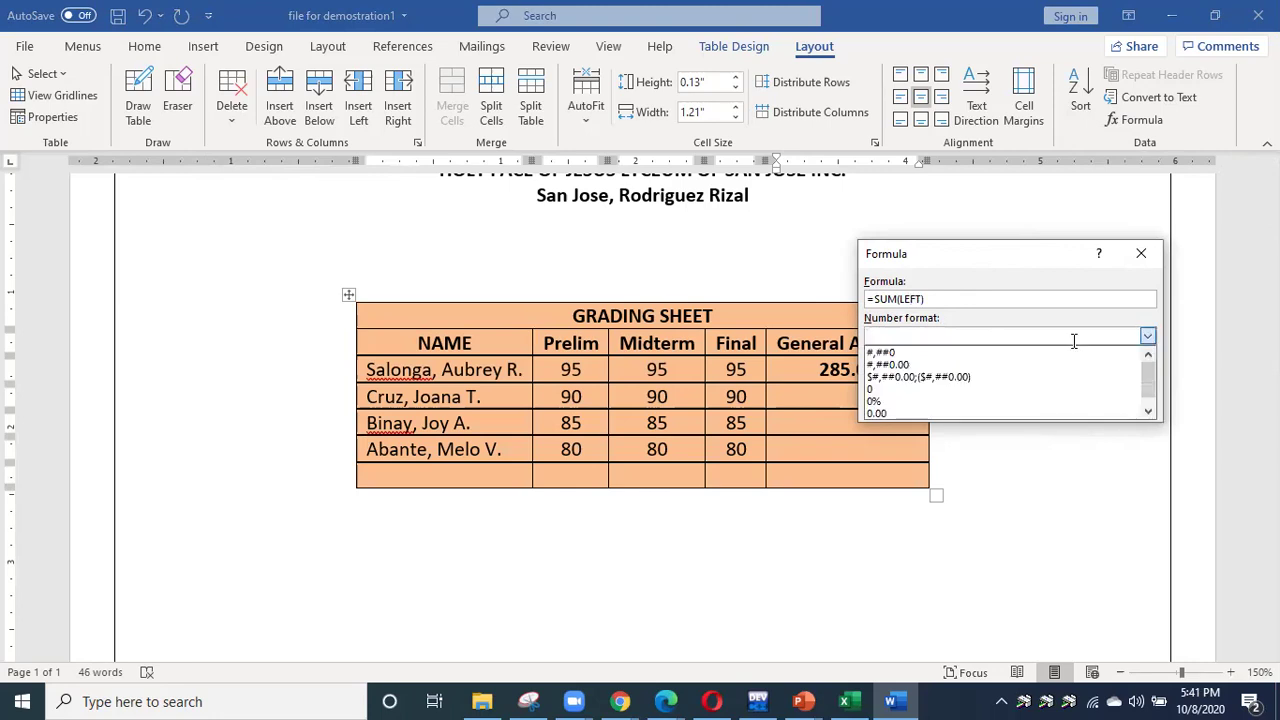
{"action": "left_click", "coordinate": [892, 411]}
{"action": "left_click", "coordinate": [1055, 406]}
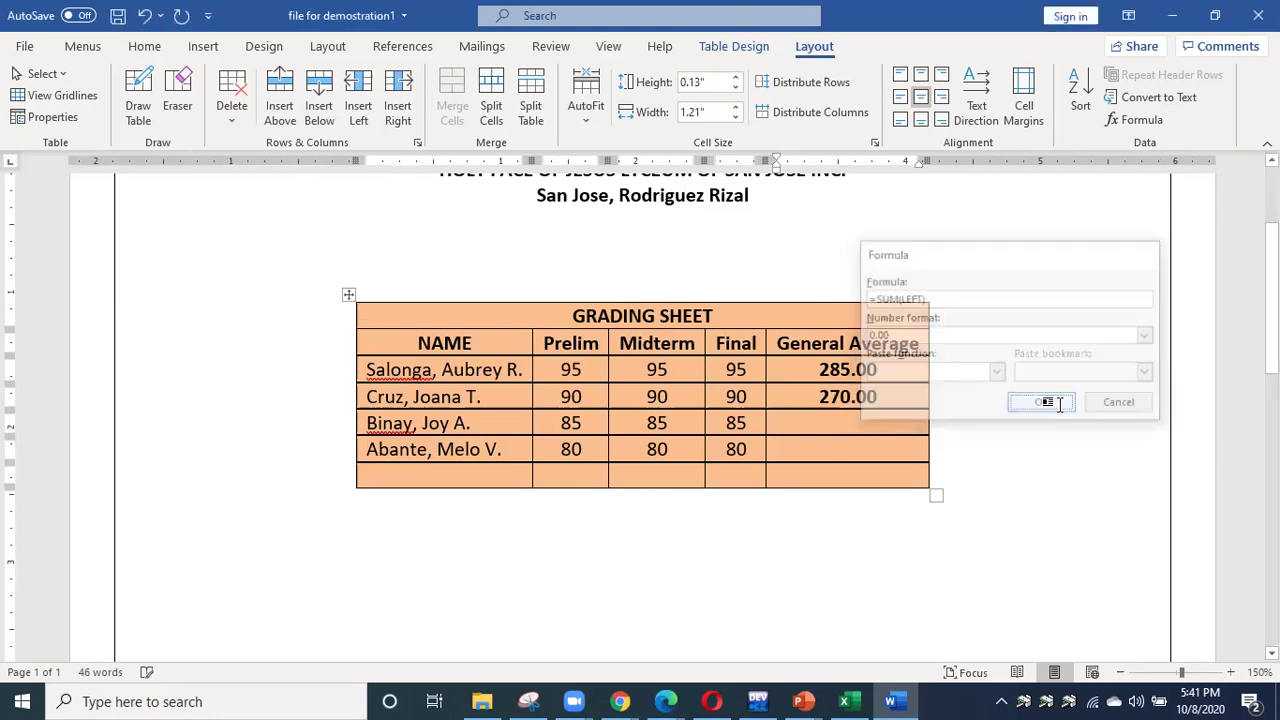
Insert the formula =SUM(LEFT) with number format 0 in the third student's General Average cell.
{"action": "left_click", "coordinate": [858, 421]}
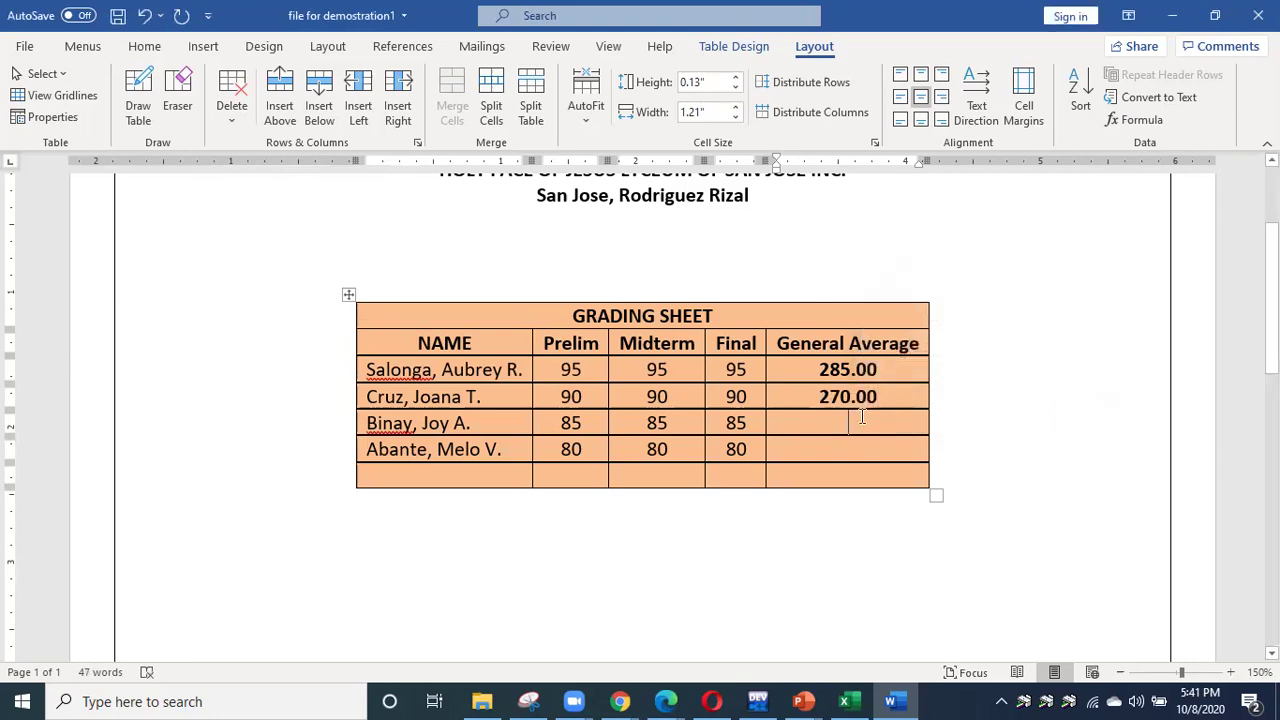
{"action": "left_click", "coordinate": [1136, 121]}
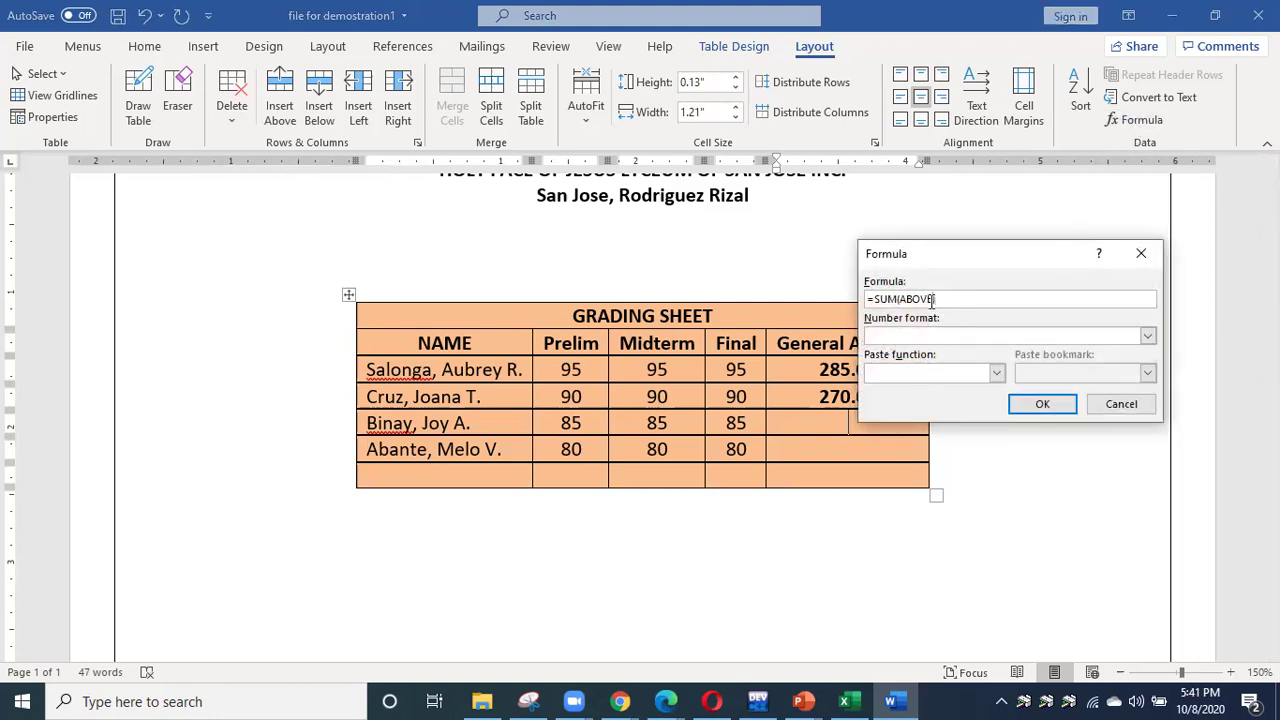
{"action": "key", "text": "BackSpace"}
{"action": "key", "text": "BackSpace"}
{"action": "key", "text": "BackSpace"}
{"action": "key", "text": "BackSpace"}
{"action": "key", "text": "BackSpace"}
{"action": "type", "text": "LEFT"}
{"action": "left_click", "coordinate": [1147, 336]}
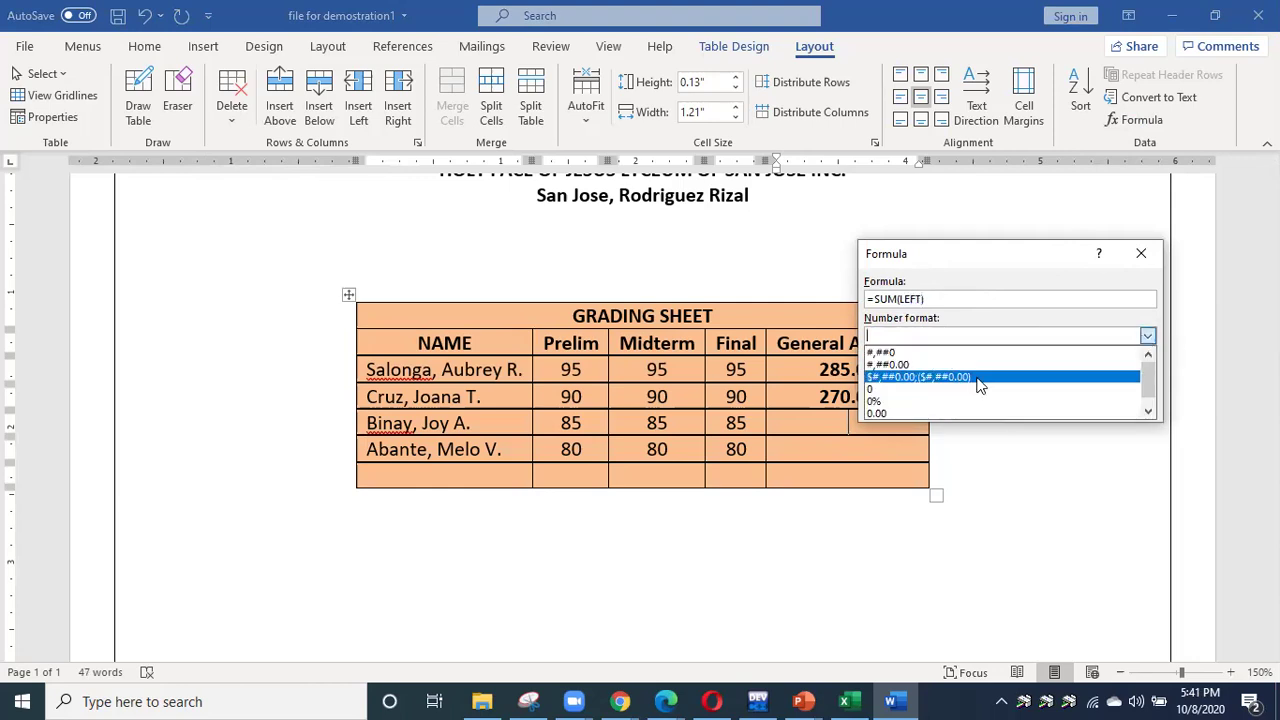
{"action": "left_click", "coordinate": [888, 390]}
{"action": "left_click", "coordinate": [1055, 410]}
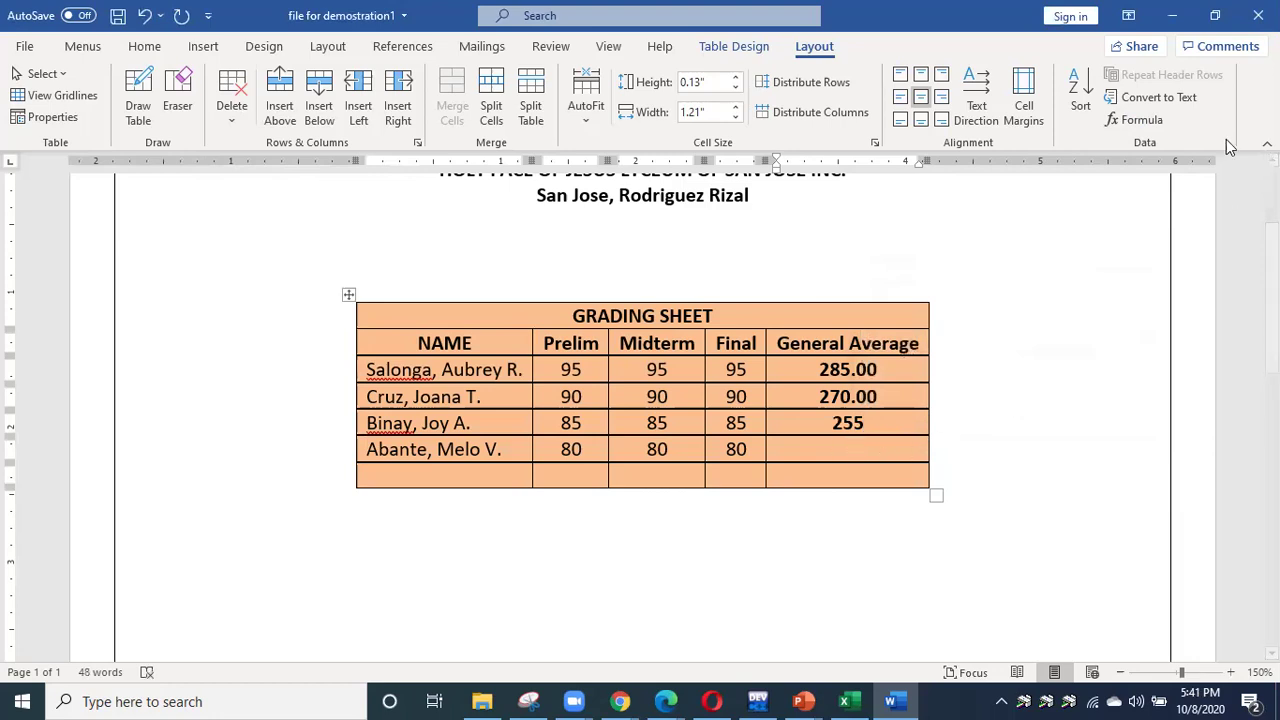
Insert the formula =SUM(LEFT) with number format 0 in the fourth student's General Average cell.
{"action": "left_click", "coordinate": [1125, 119]}
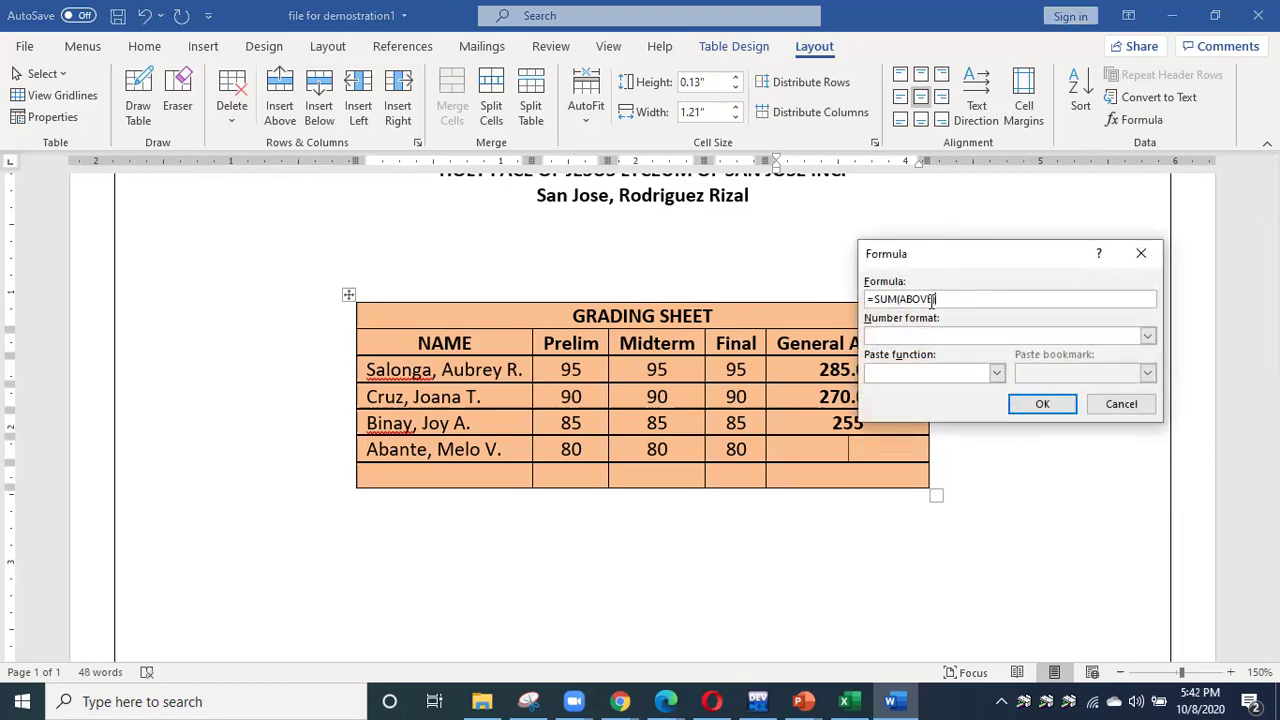
{"action": "key", "text": "BackSpace"}
{"action": "key", "text": "BackSpace"}
{"action": "key", "text": "BackSpace"}
{"action": "key", "text": "BackSpace"}
{"action": "key", "text": "BackSpace"}
{"action": "key", "text": "BackSpace"}
{"action": "type", "text": "LEFT)"}
{"action": "left_click", "coordinate": [1148, 336]}
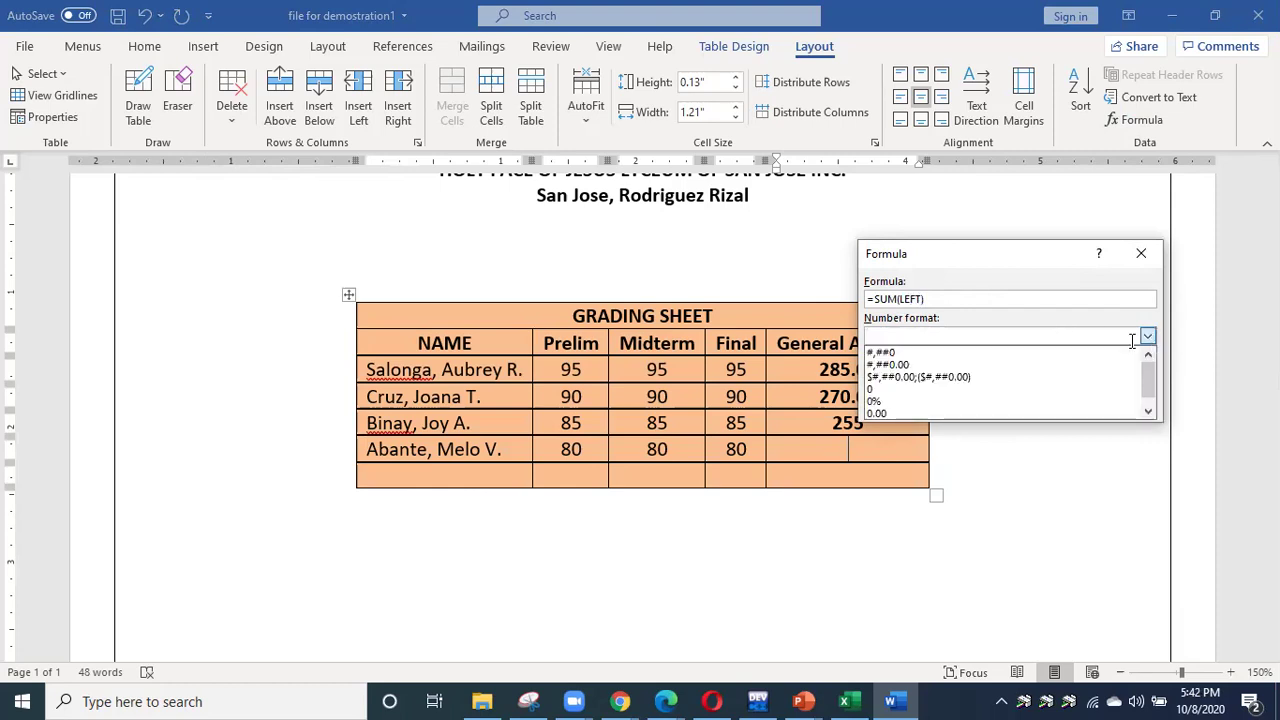
{"action": "left_click", "coordinate": [870, 389]}
{"action": "left_click", "coordinate": [1047, 404]}
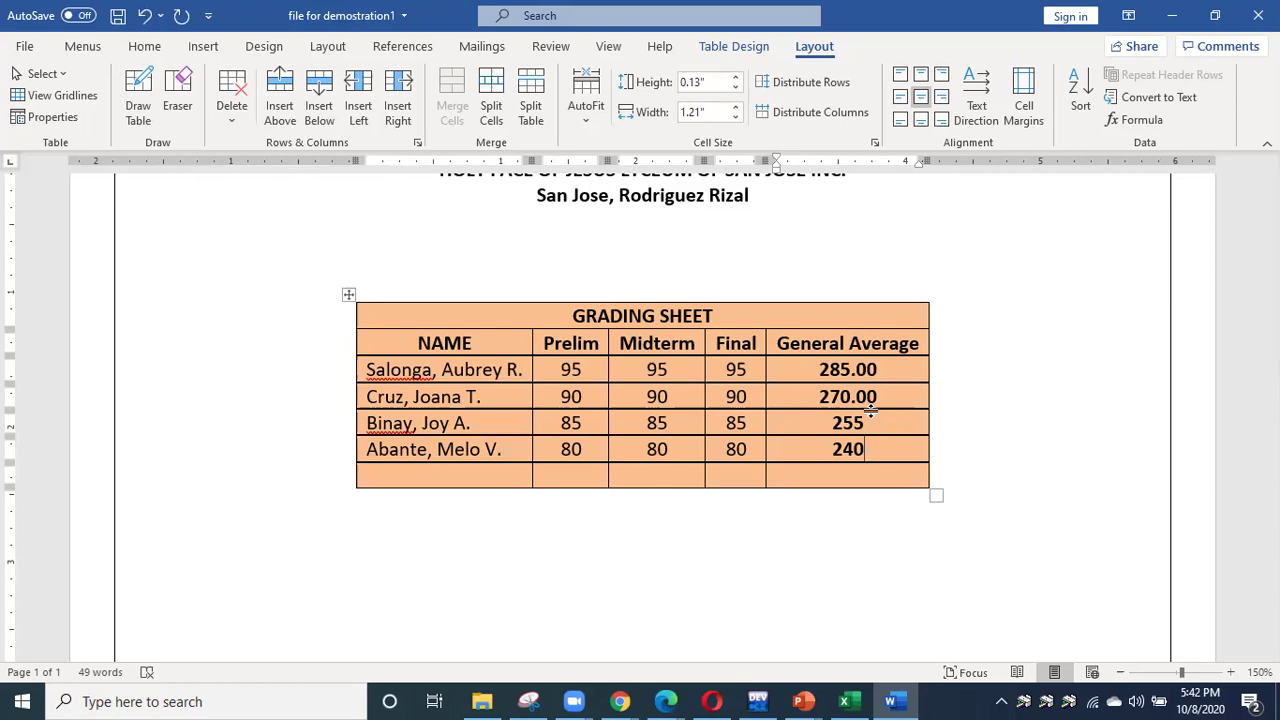
Delete the formula results from all four students' General Average cells.
{"action": "double_click", "coordinate": [815, 369]}
{"action": "left_click_drag", "start_coordinate": [832, 428], "coordinate": [862, 457]}
{"action": "key", "text": "Delete"}
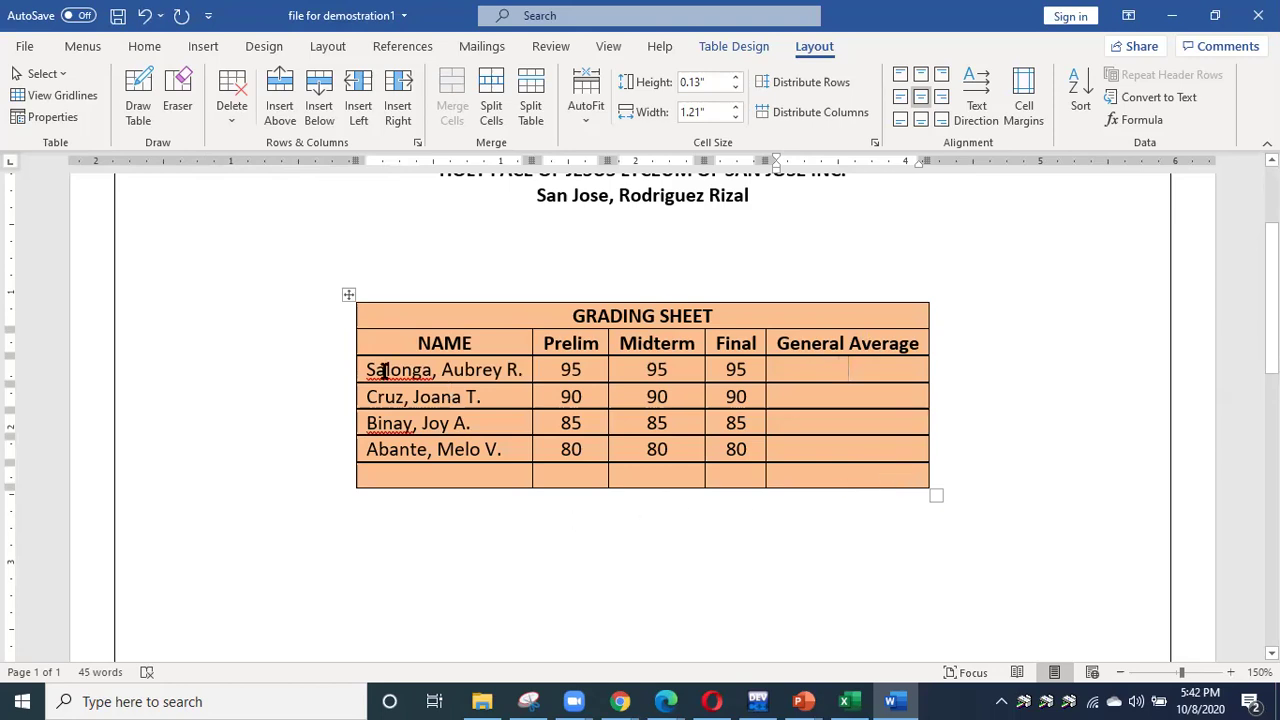
Examine the table's row order by selecting the rows one at a time down to the empty last row.
{"action": "left_click", "coordinate": [316, 322]}
{"action": "left_click", "coordinate": [335, 367]}
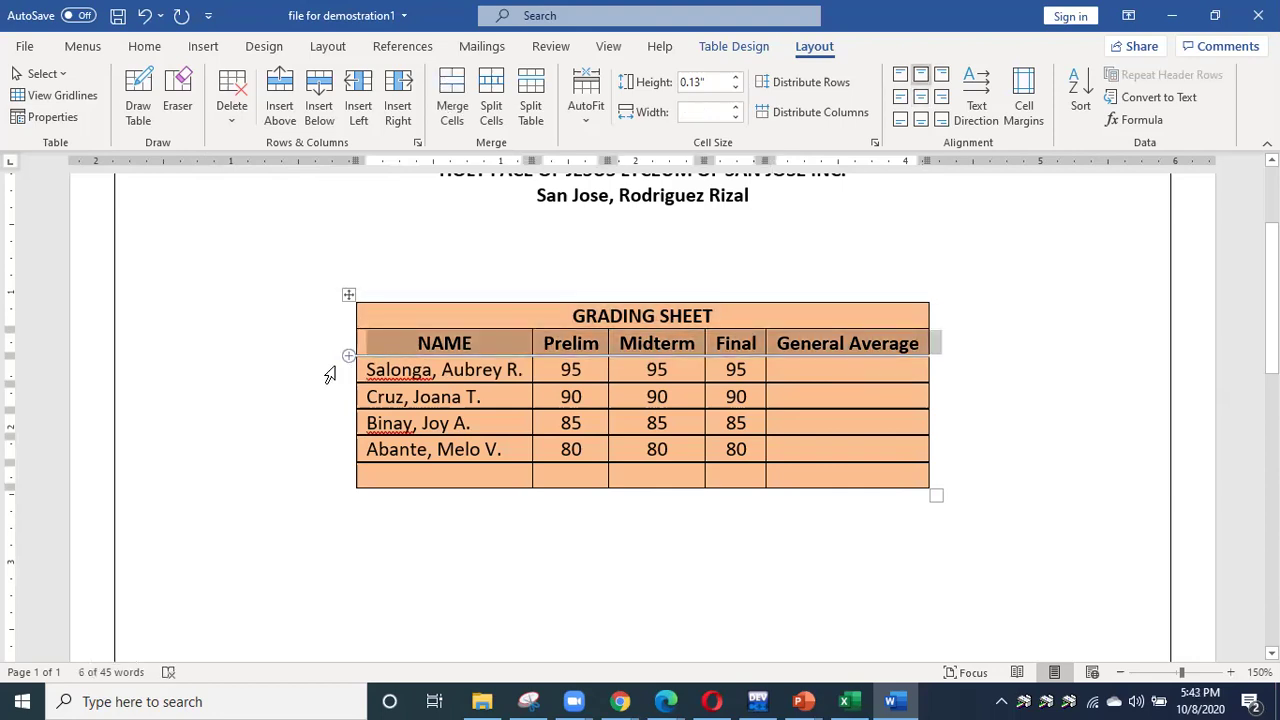
{"action": "left_click", "coordinate": [324, 400]}
{"action": "left_click", "coordinate": [332, 425]}
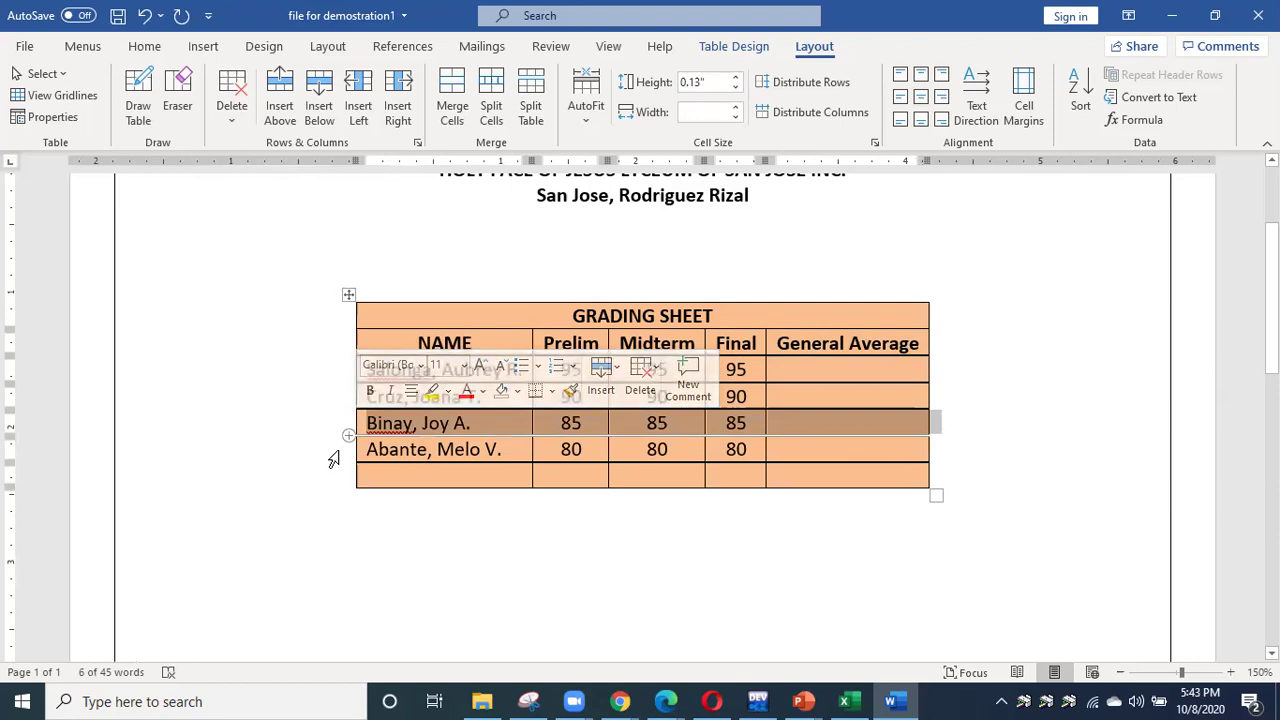
{"action": "left_click", "coordinate": [332, 452]}
{"action": "left_click", "coordinate": [319, 479]}
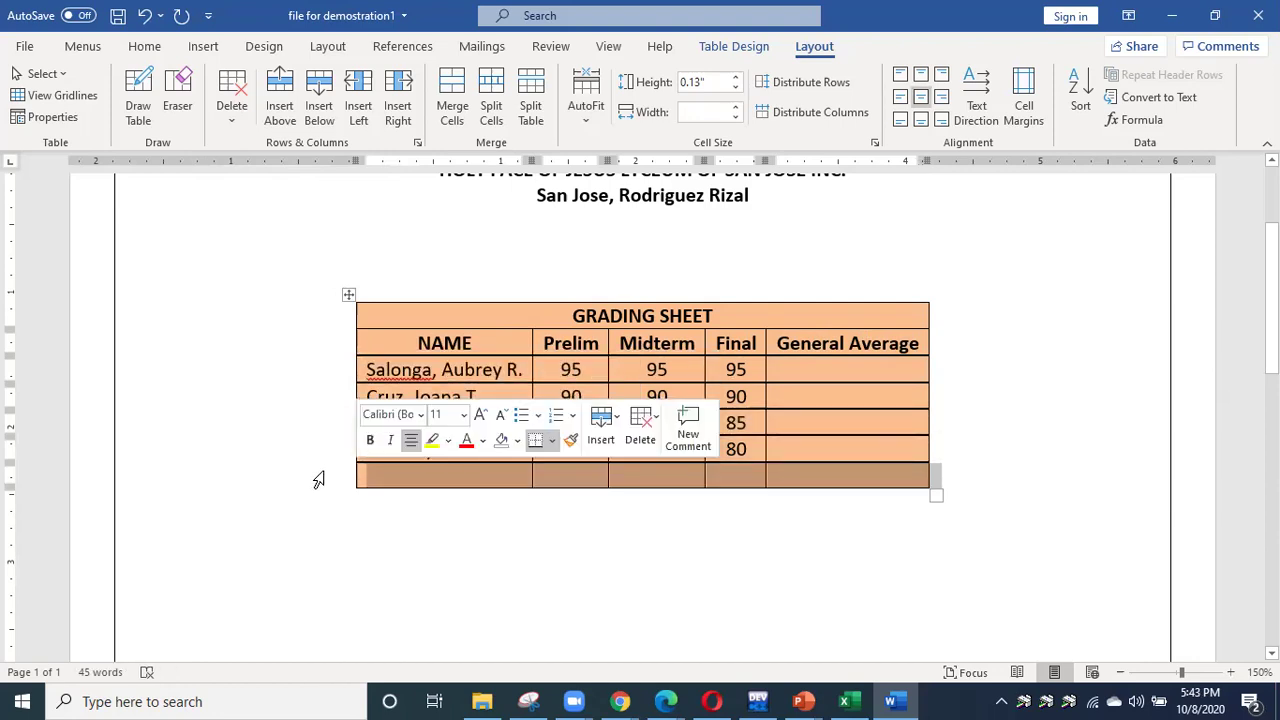
Examine individual cells in the NAME and Prelim columns to see how rows and columns intersect.
{"action": "left_click", "coordinate": [370, 344]}
{"action": "left_click", "coordinate": [363, 366]}
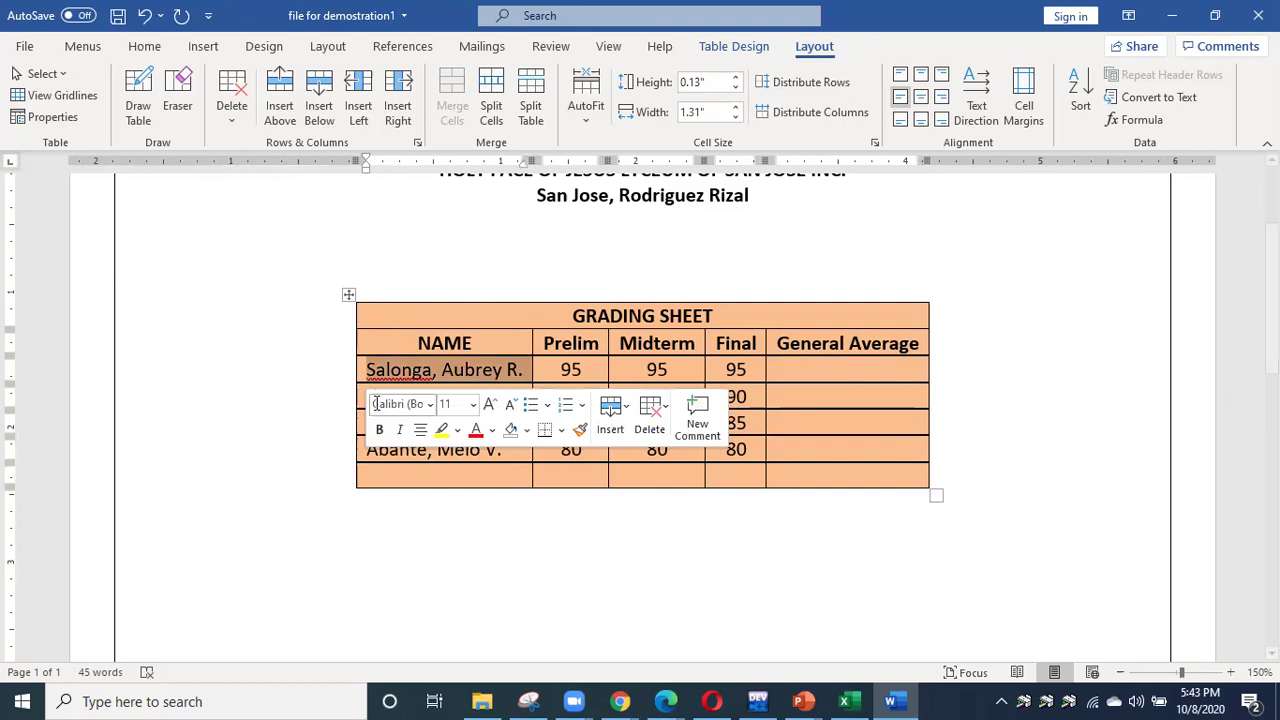
{"action": "left_click", "coordinate": [643, 368]}
{"action": "left_click", "coordinate": [573, 326]}
{"action": "left_click", "coordinate": [574, 360]}
{"action": "left_click", "coordinate": [572, 398]}
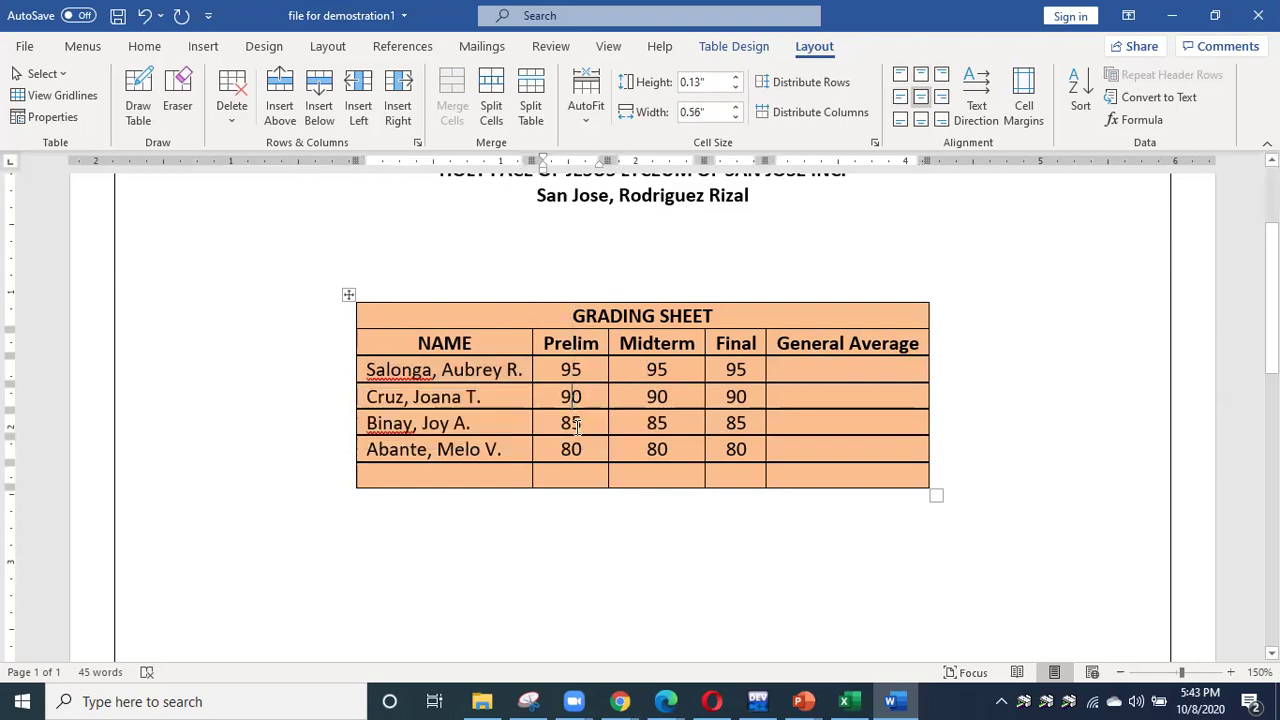
{"action": "left_click", "coordinate": [572, 449]}
Examine the column order by selecting the NAME, Prelim and Midterm columns in turn, undoing the accidental resize of the title row.
{"action": "left_click_drag", "start_coordinate": [414, 345], "coordinate": [447, 452]}
{"action": "left_click_drag", "start_coordinate": [571, 370], "coordinate": [571, 476]}
{"action": "left_click_drag", "start_coordinate": [417, 330], "coordinate": [420, 378]}
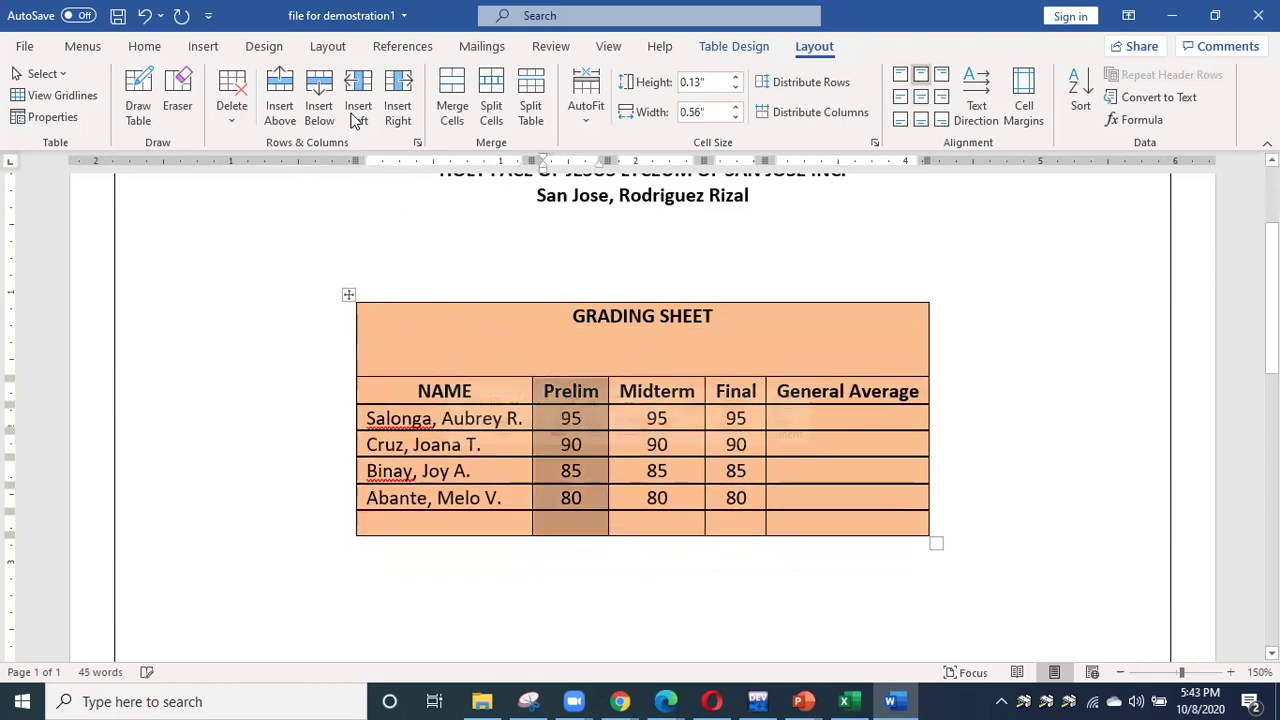
{"action": "left_click", "coordinate": [144, 15]}
{"action": "left_click", "coordinate": [433, 341]}
{"action": "left_click_drag", "start_coordinate": [433, 341], "coordinate": [455, 453]}
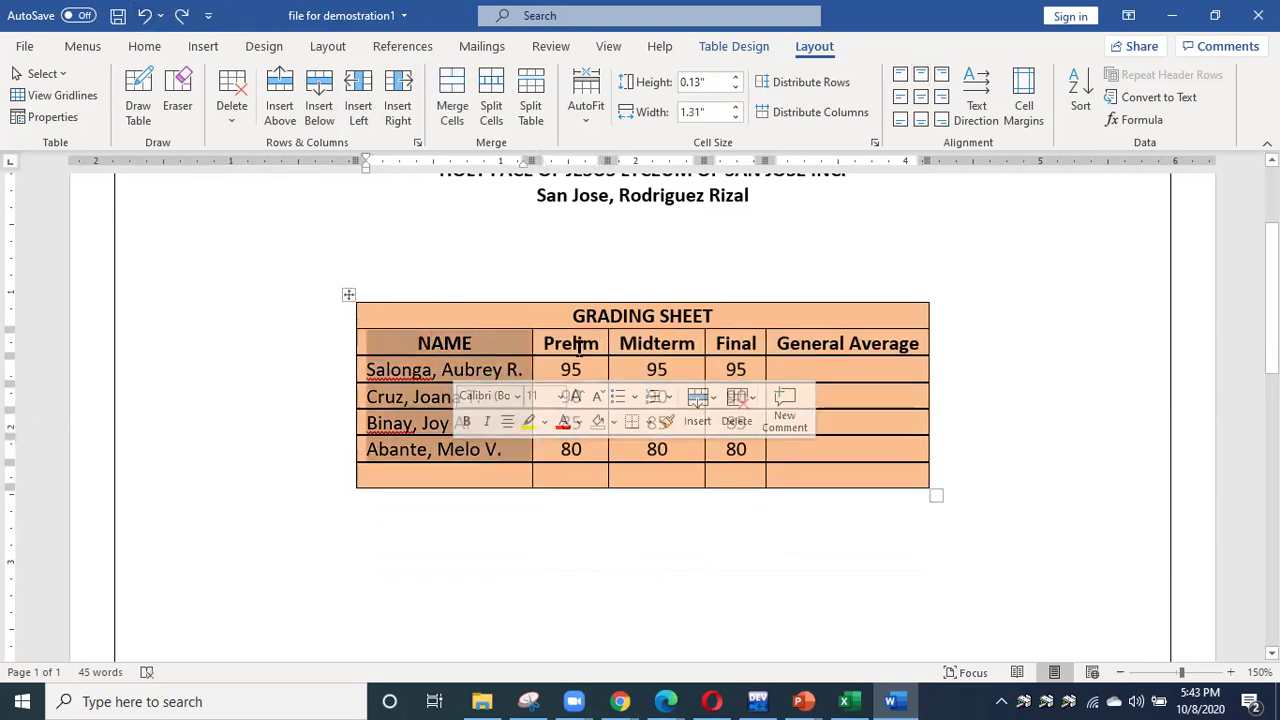
{"action": "left_click_drag", "start_coordinate": [578, 340], "coordinate": [572, 476]}
{"action": "left_click_drag", "start_coordinate": [659, 344], "coordinate": [657, 476]}
{"action": "left_click", "coordinate": [728, 369]}
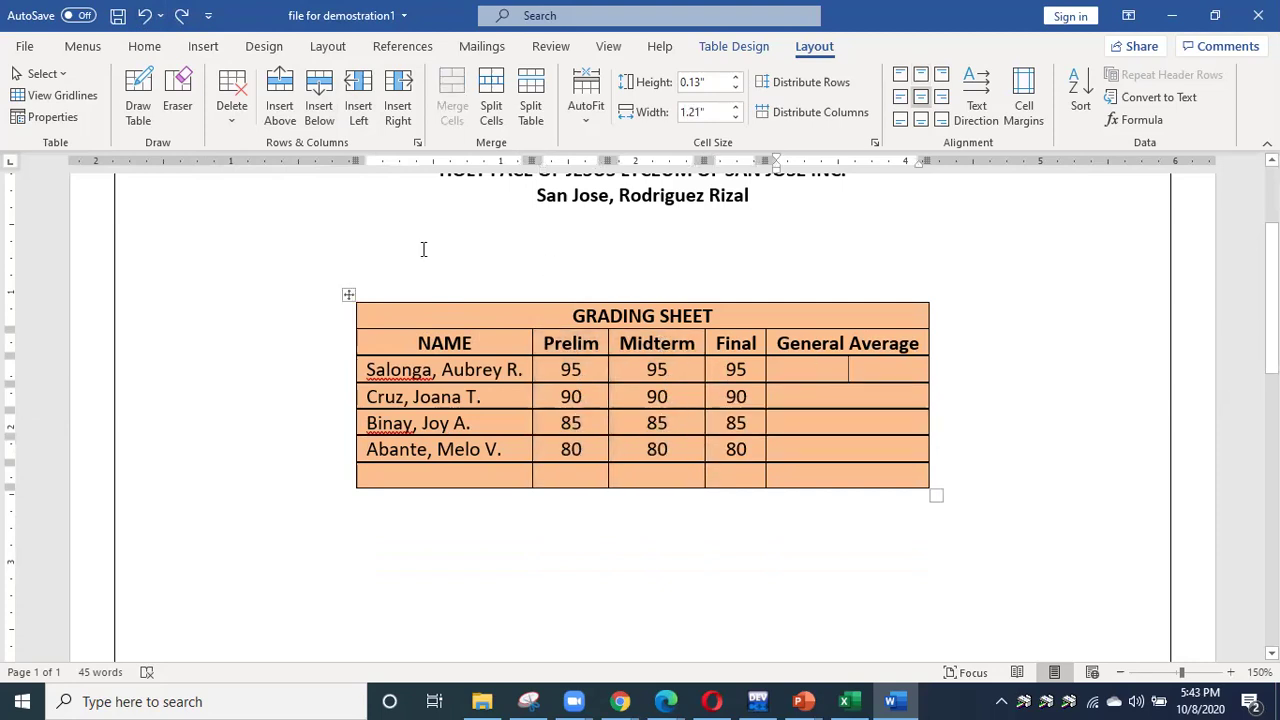
Left-align the blank line above the table and enter the column letters A, B, C, D and E, spaced with tabs.
{"action": "left_click", "coordinate": [450, 288]}
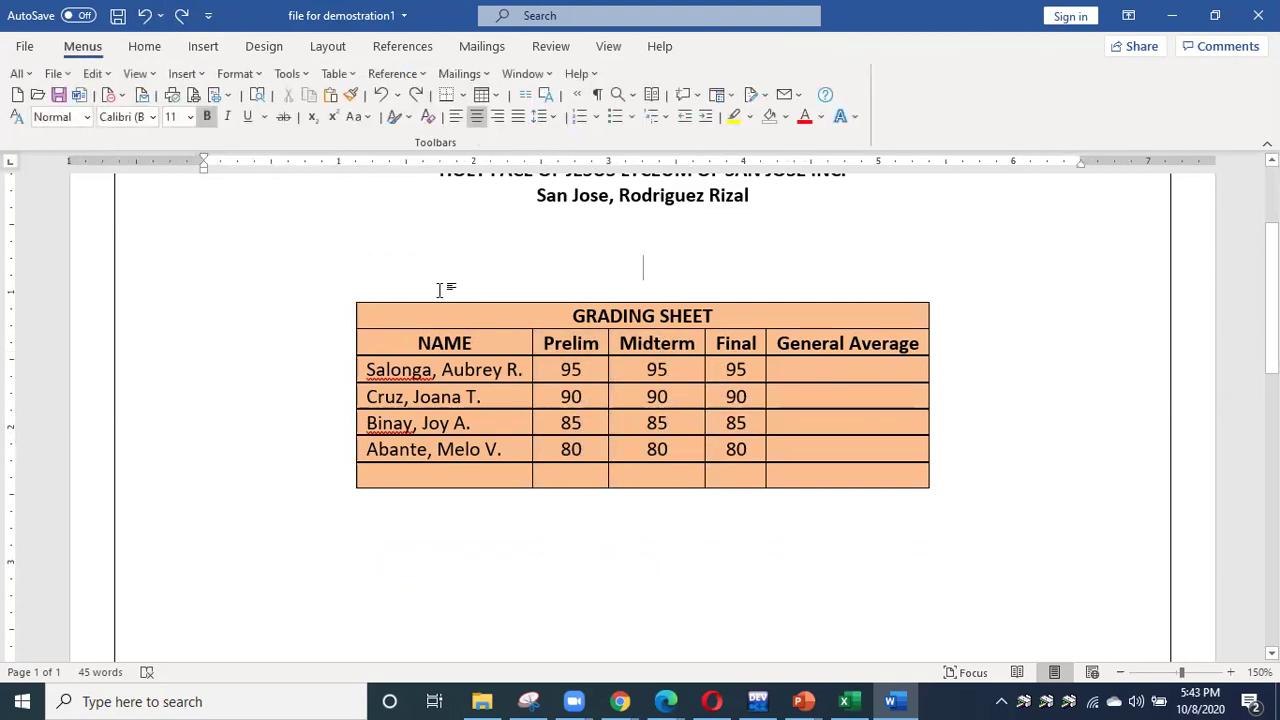
{"action": "left_click", "coordinate": [456, 117]}
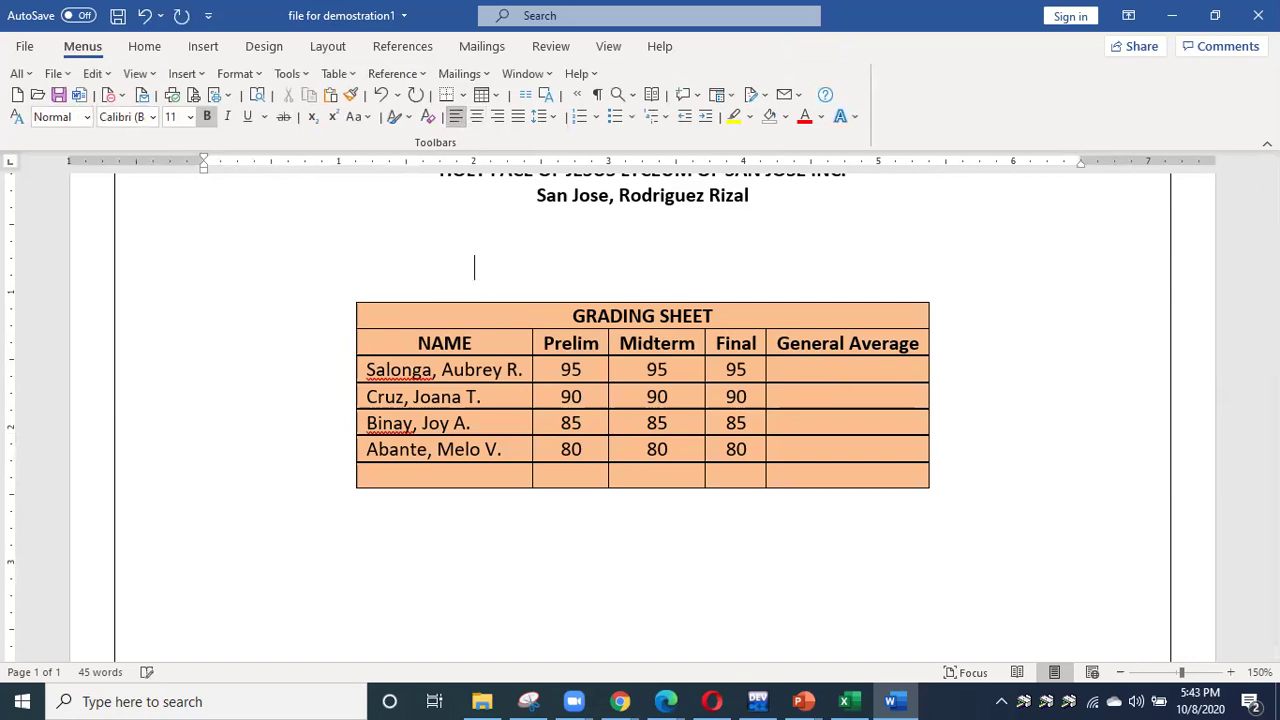
{"action": "type", "text": "a"}
{"action": "key", "text": "Tab"}
{"action": "type", "text": "B"}
{"action": "type", "text": "E"}
Insert a column to the left of the NAME column.
{"action": "left_click", "coordinate": [314, 326]}
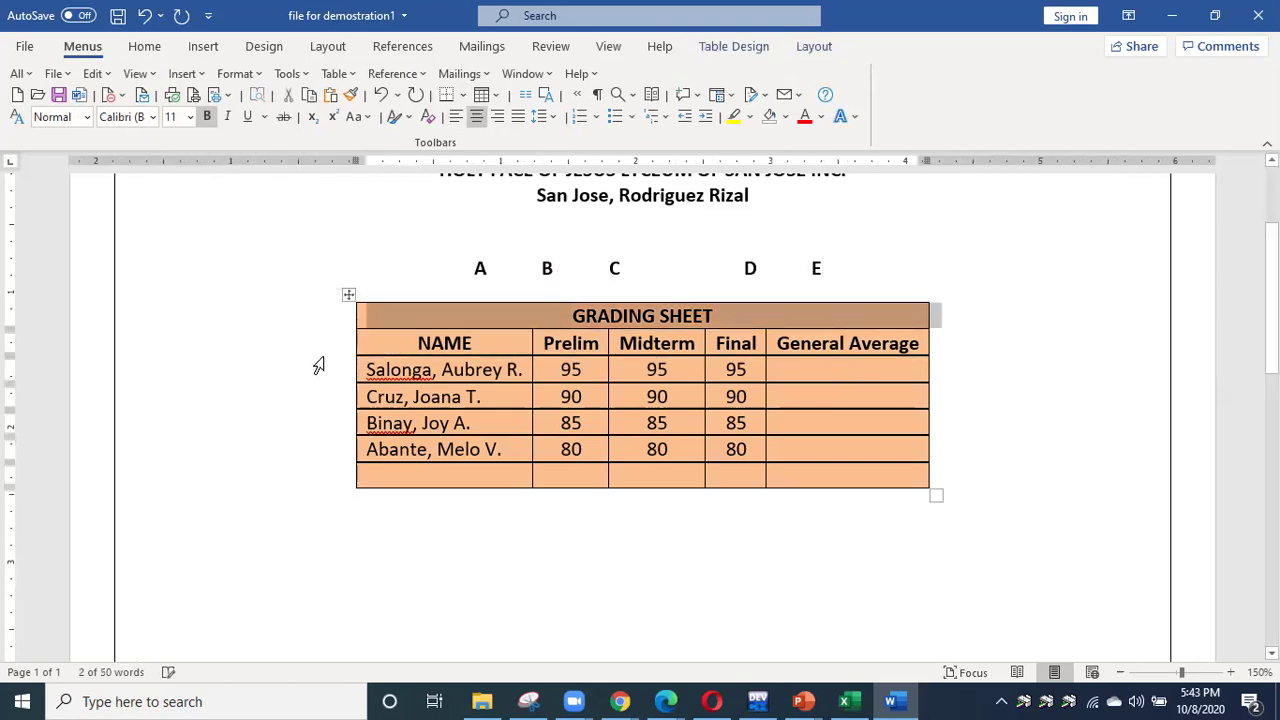
{"action": "left_click", "coordinate": [320, 368]}
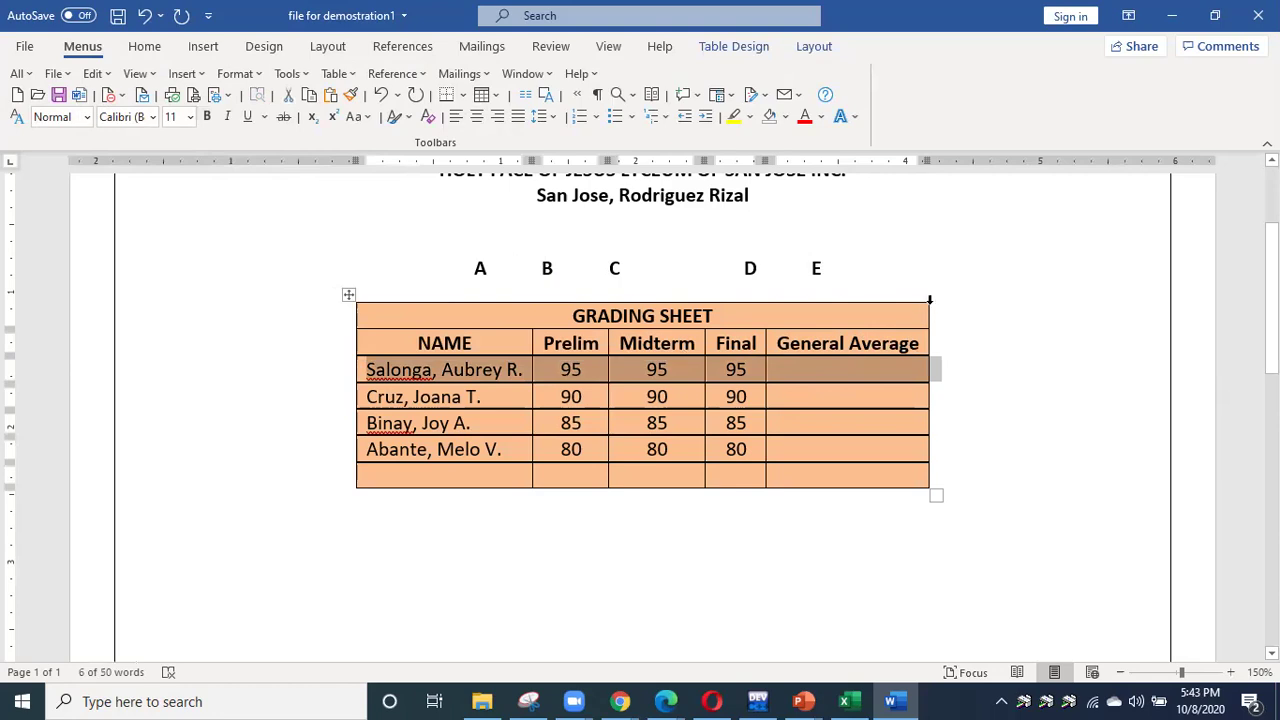
{"action": "left_click_drag", "start_coordinate": [930, 300], "coordinate": [935, 480]}
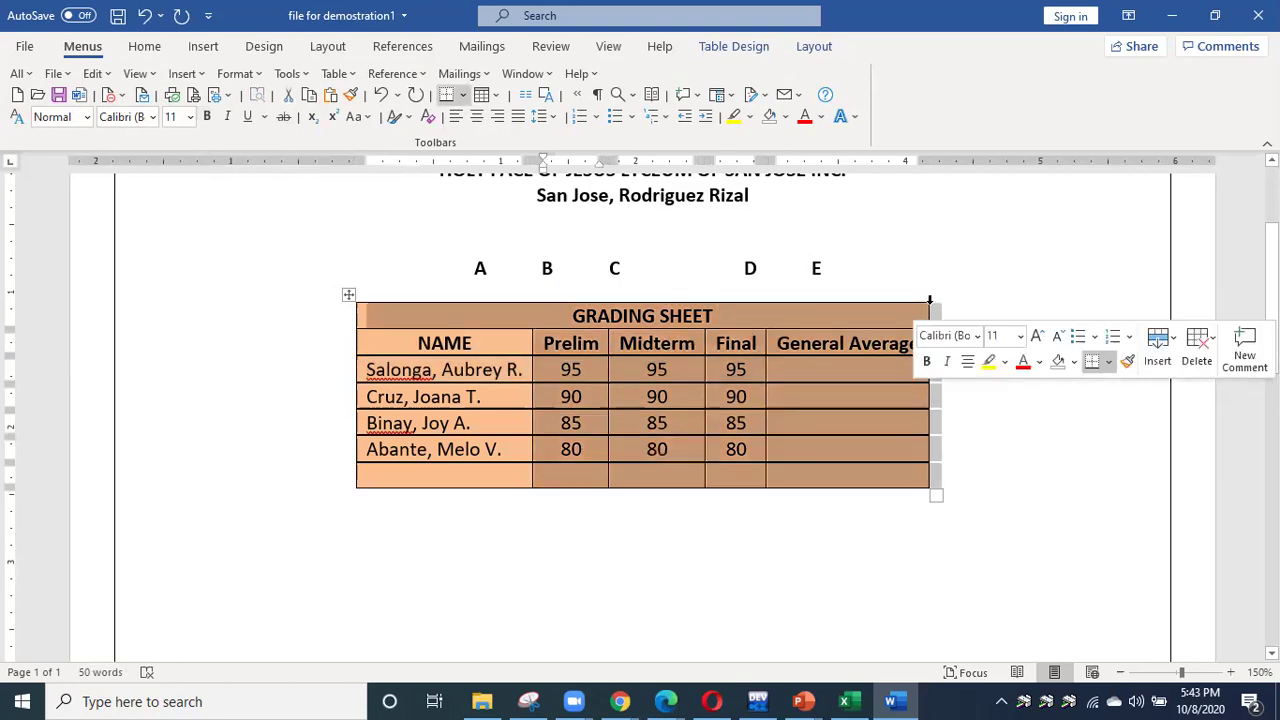
{"action": "left_click", "coordinate": [955, 473]}
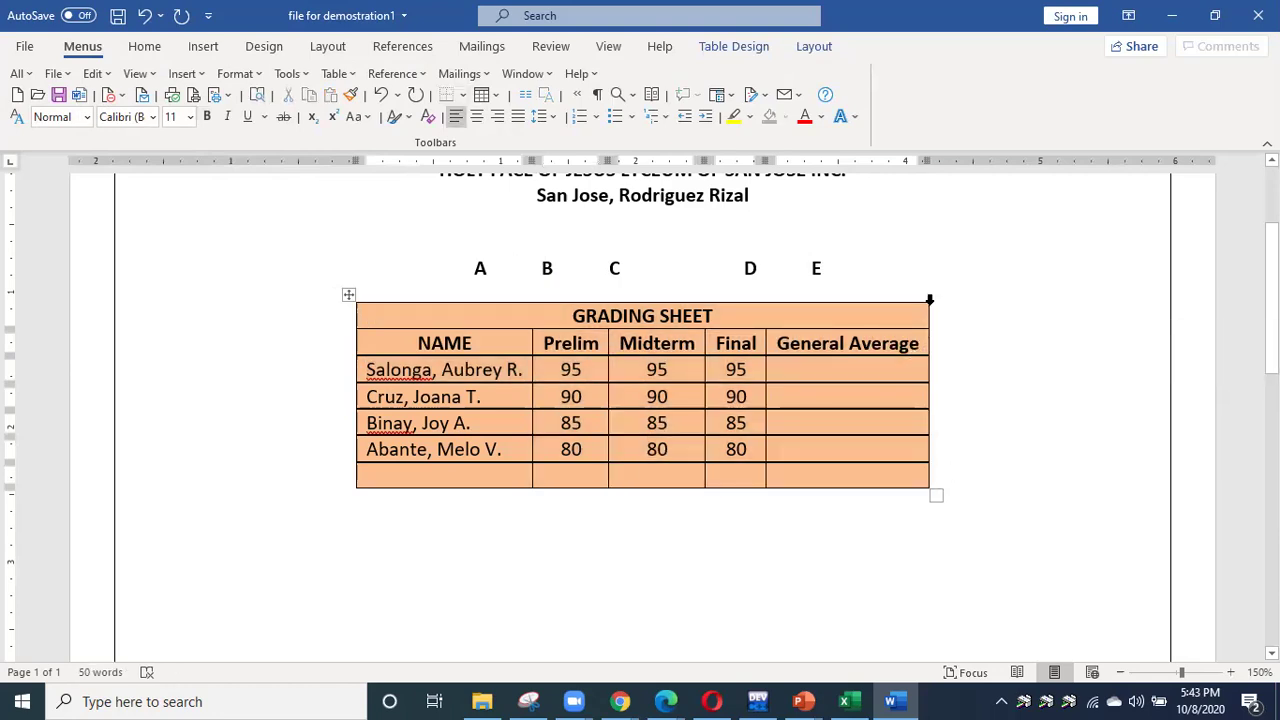
{"action": "left_click", "coordinate": [348, 294]}
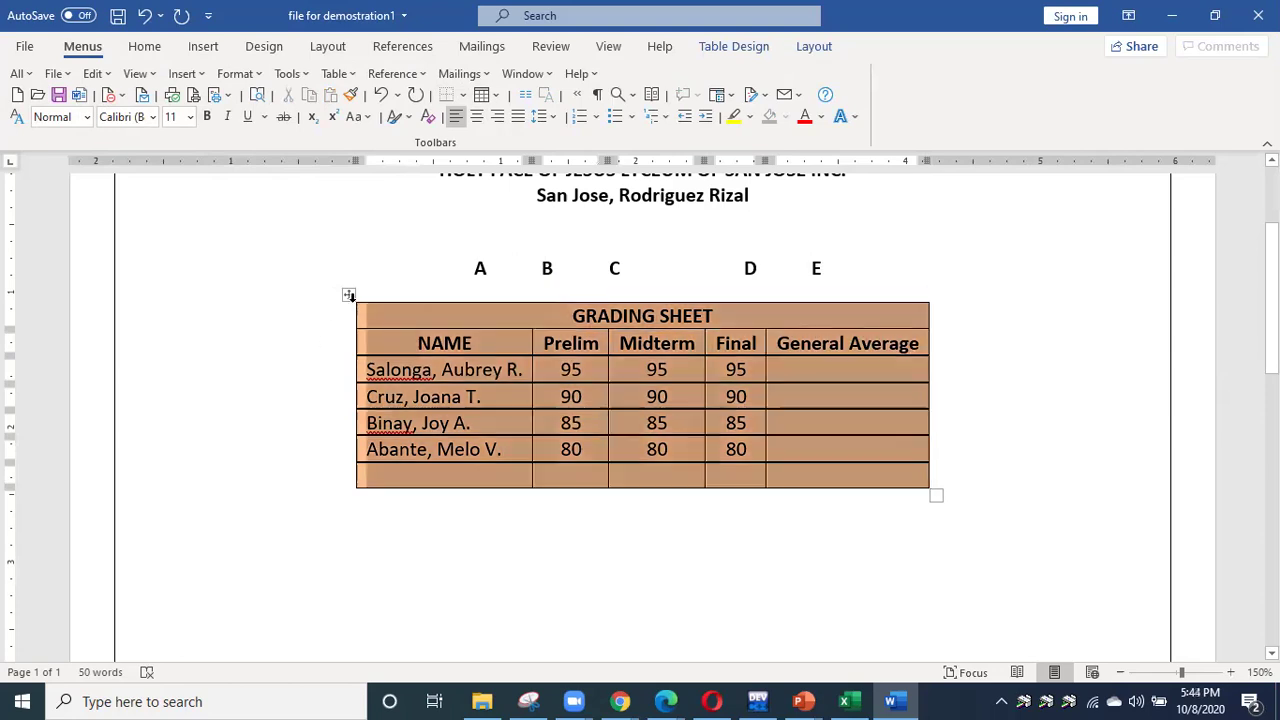
{"action": "right_click", "coordinate": [350, 306]}
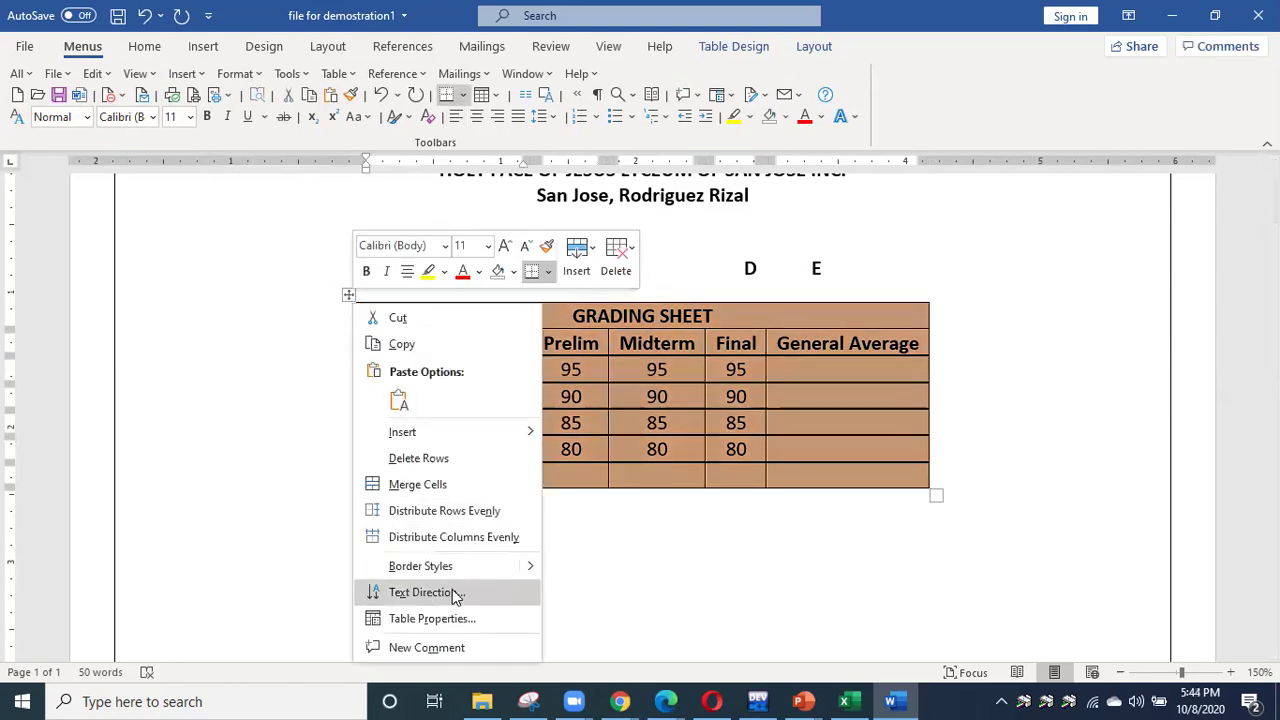
{"action": "mouse_move", "coordinate": [474, 431]}
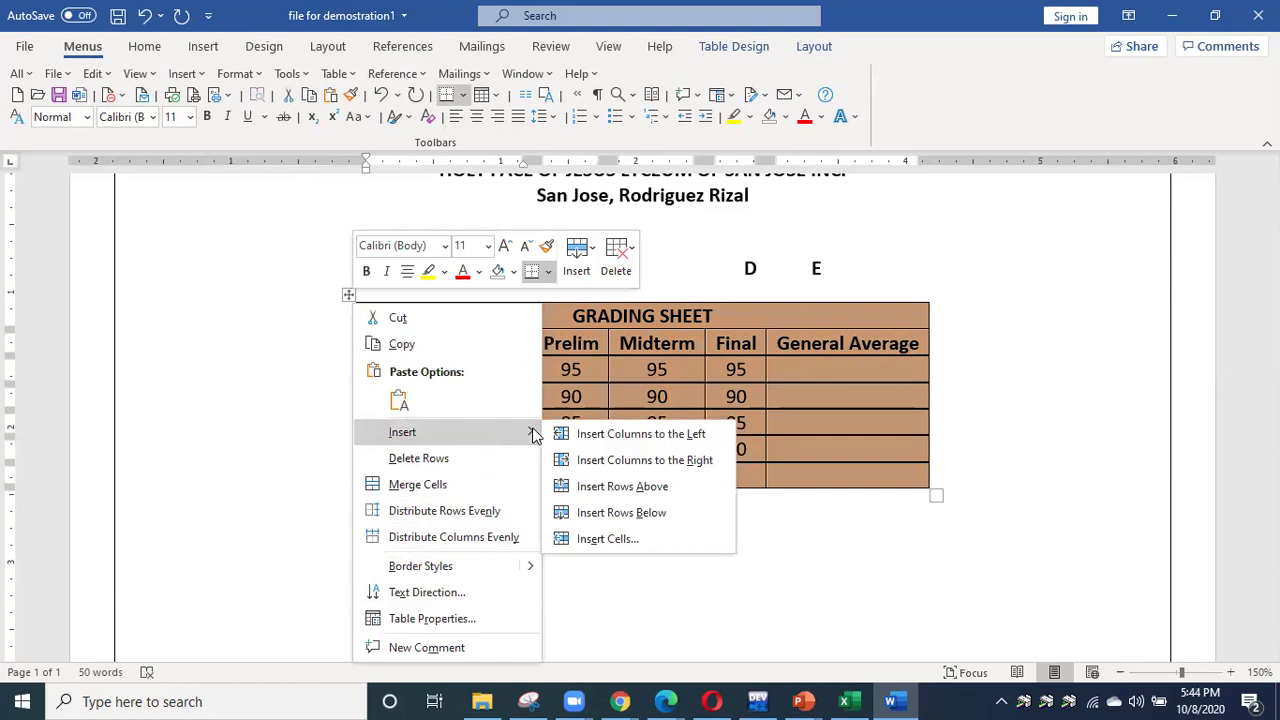
{"action": "left_click", "coordinate": [600, 434]}
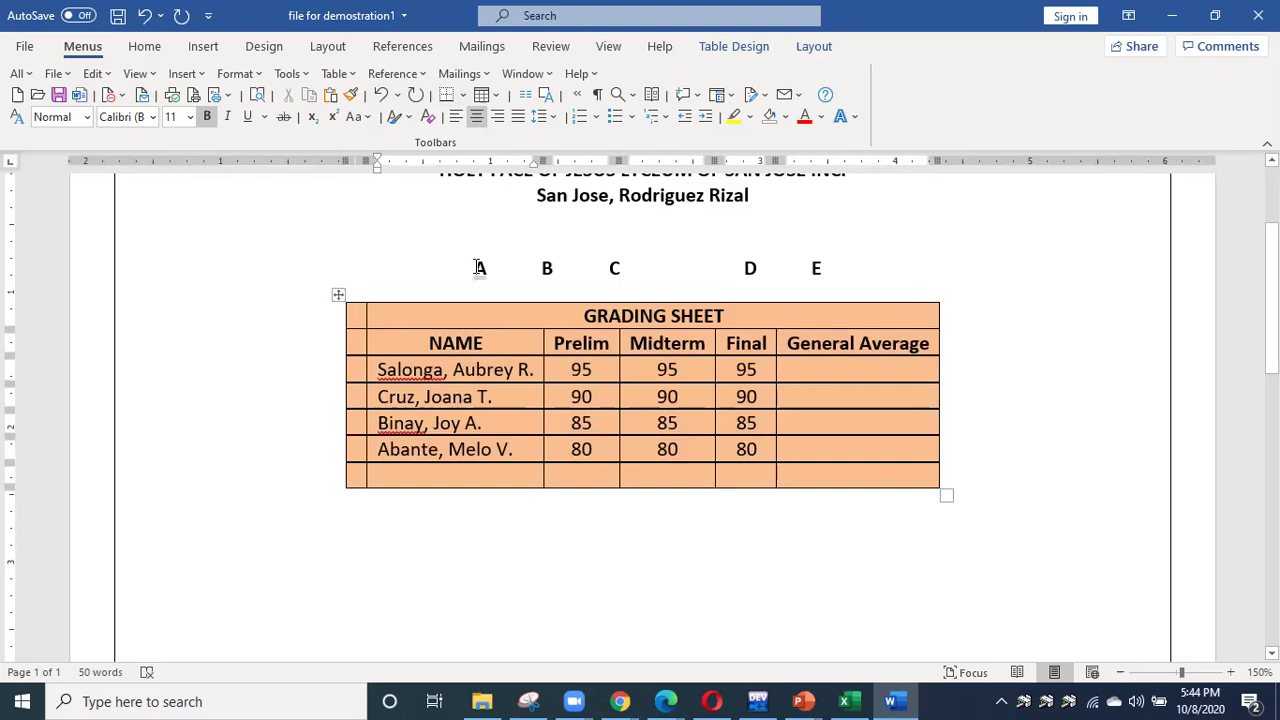
Delete the column letters A to E from the line above the table.
{"action": "left_click_drag", "start_coordinate": [476, 267], "coordinate": [934, 266]}
{"action": "key", "text": "Delete"}
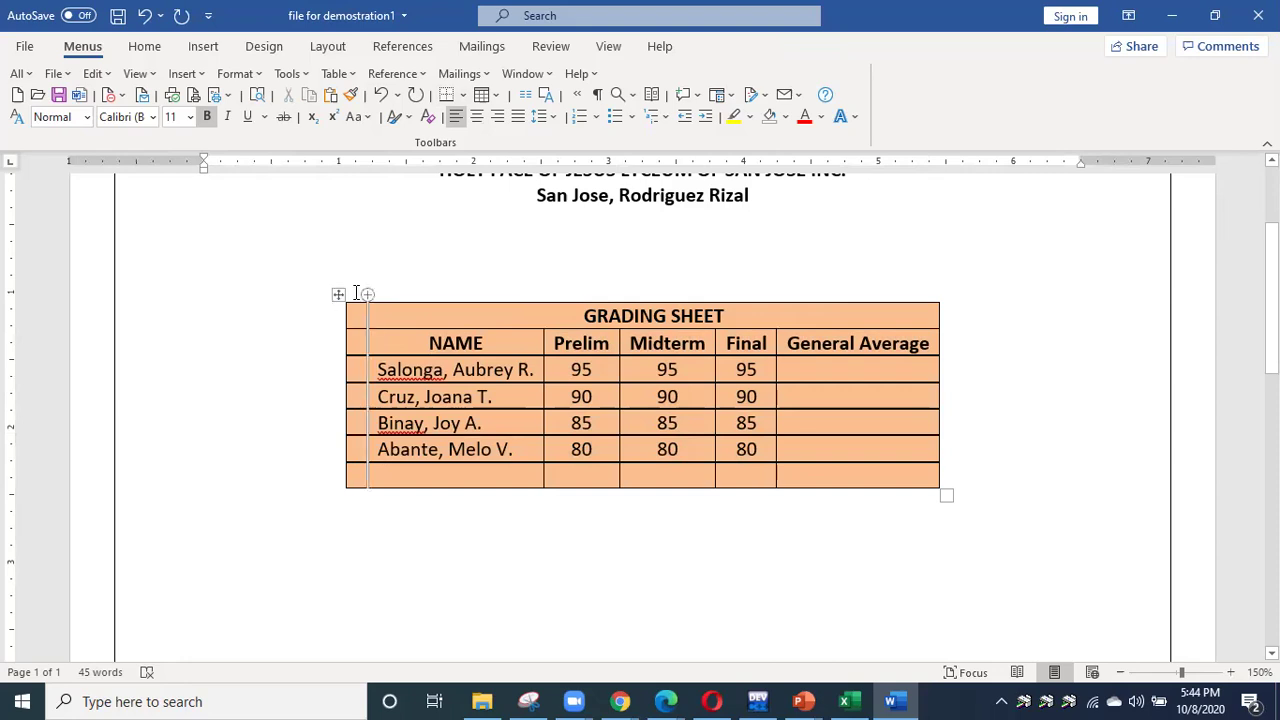
{"action": "left_click", "coordinate": [314, 296]}
{"action": "right_click", "coordinate": [337, 291]}
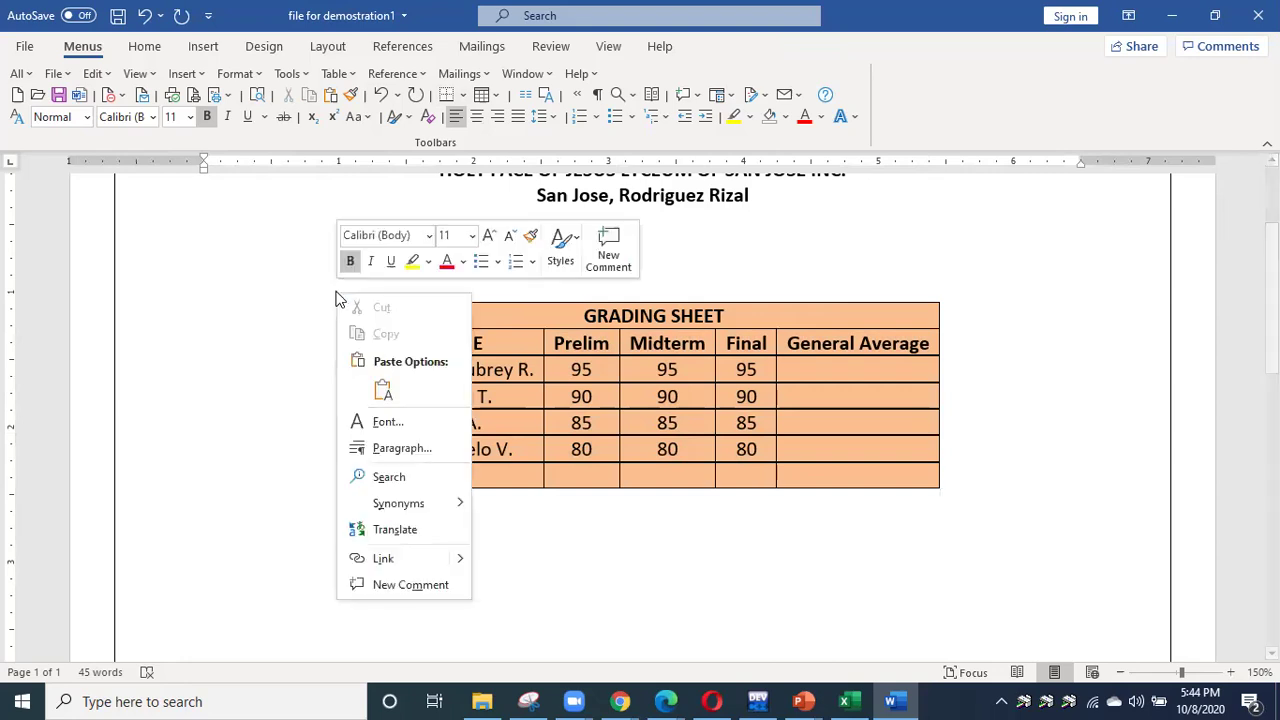
{"action": "key", "text": "Escape"}
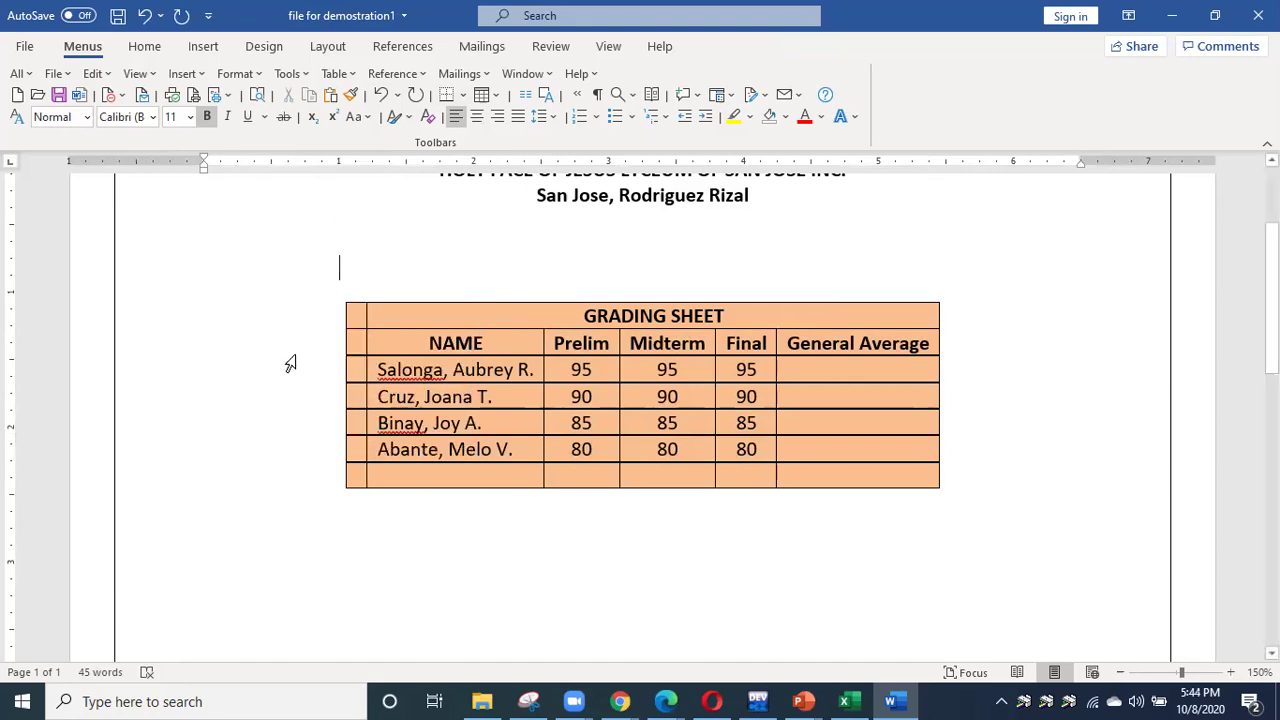
Try inserting rows above the grading sheet with the whole table selected, and undo the insertion.
{"action": "left_click", "coordinate": [337, 295]}
{"action": "right_click", "coordinate": [336, 298]}
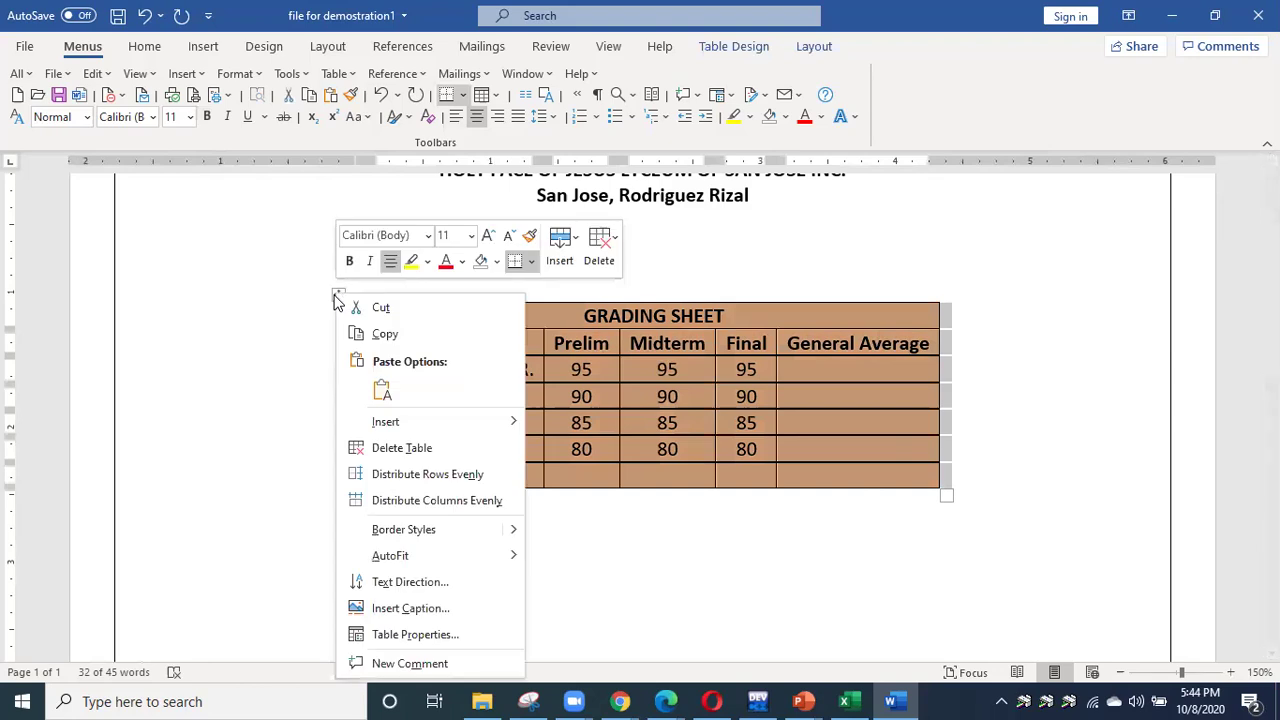
{"action": "mouse_move", "coordinate": [457, 421]}
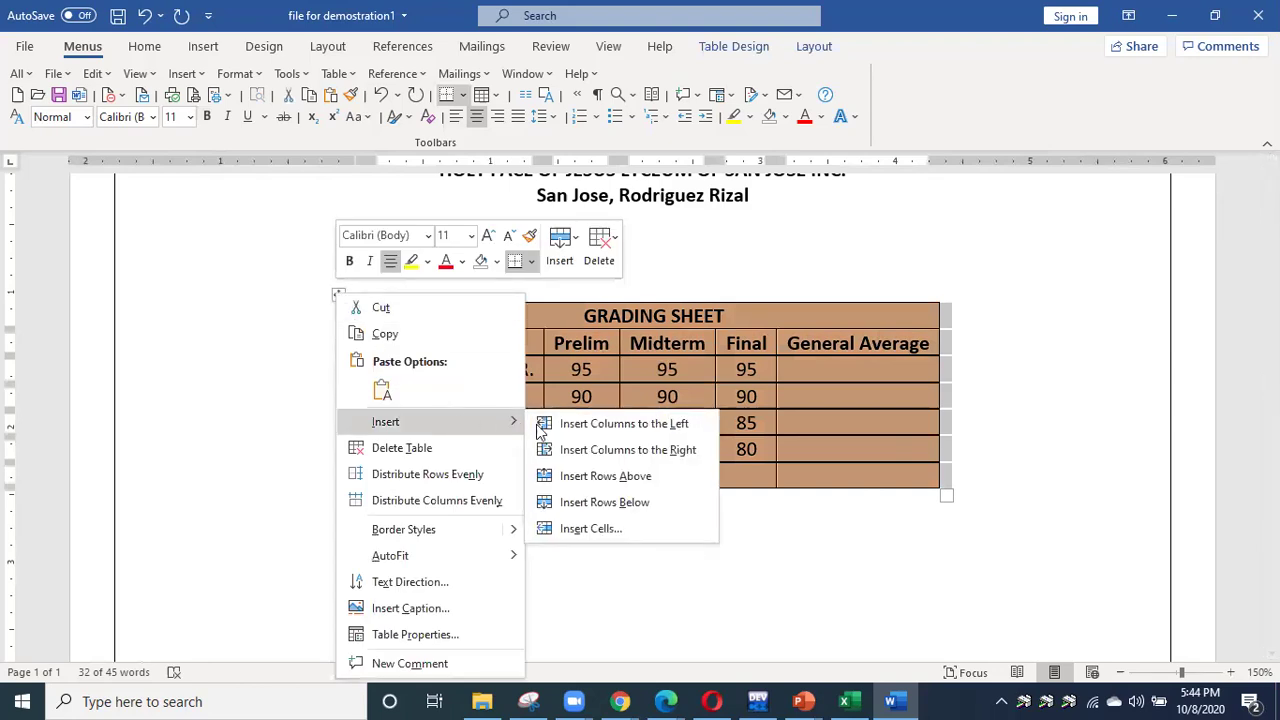
{"action": "left_click", "coordinate": [625, 476]}
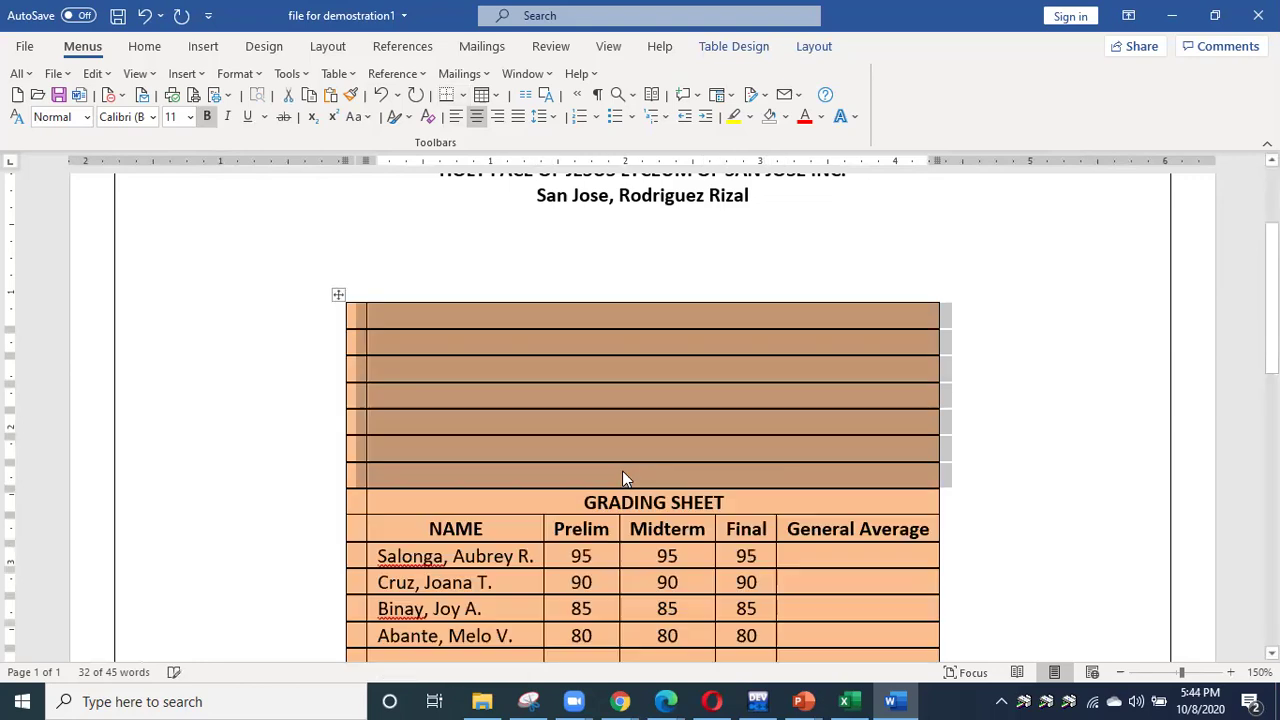
{"action": "left_click", "coordinate": [396, 349]}
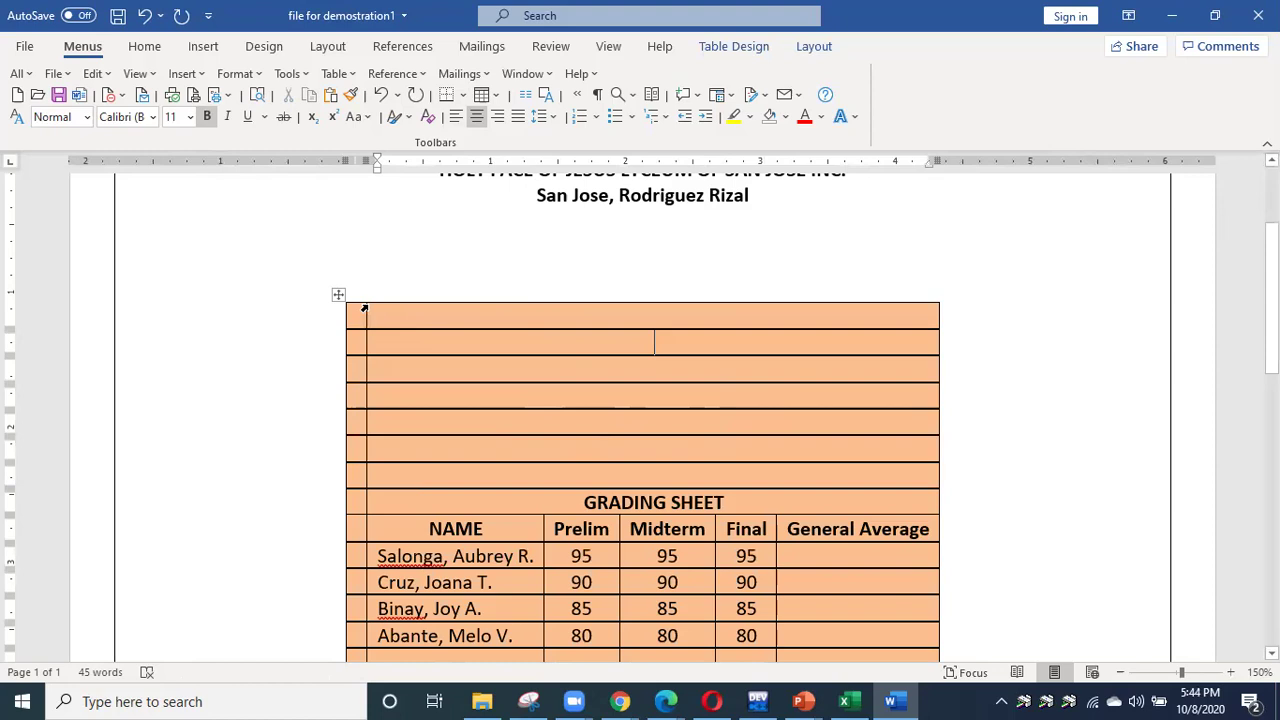
{"action": "left_click", "coordinate": [144, 15]}
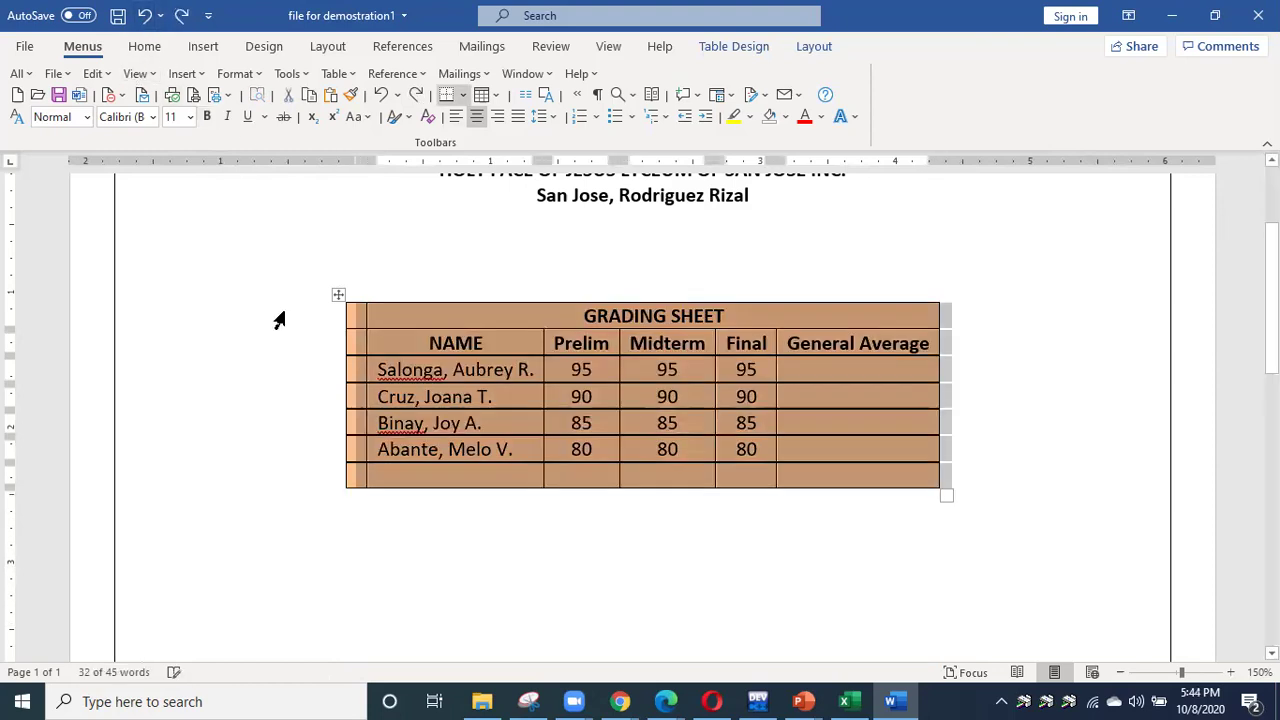
Try inserting a single row above the GRADING SHEET title row, and undo the insertion.
{"action": "left_click", "coordinate": [278, 317]}
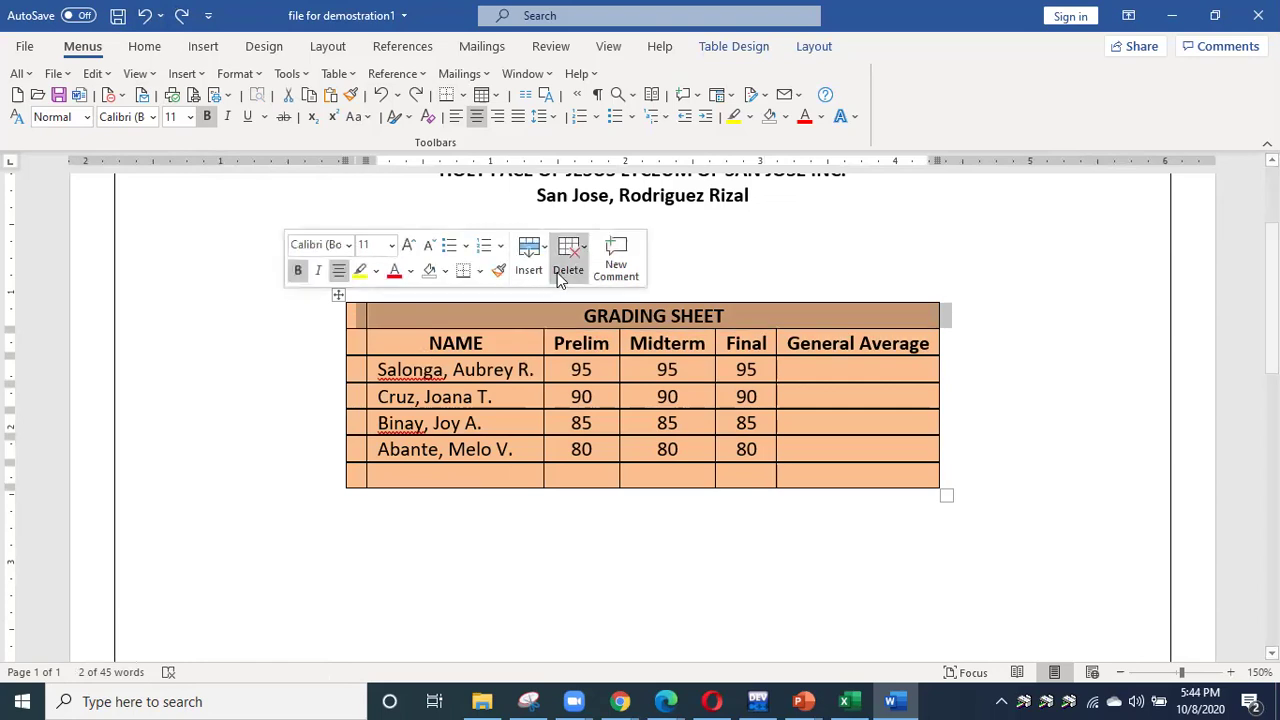
{"action": "left_click", "coordinate": [529, 256]}
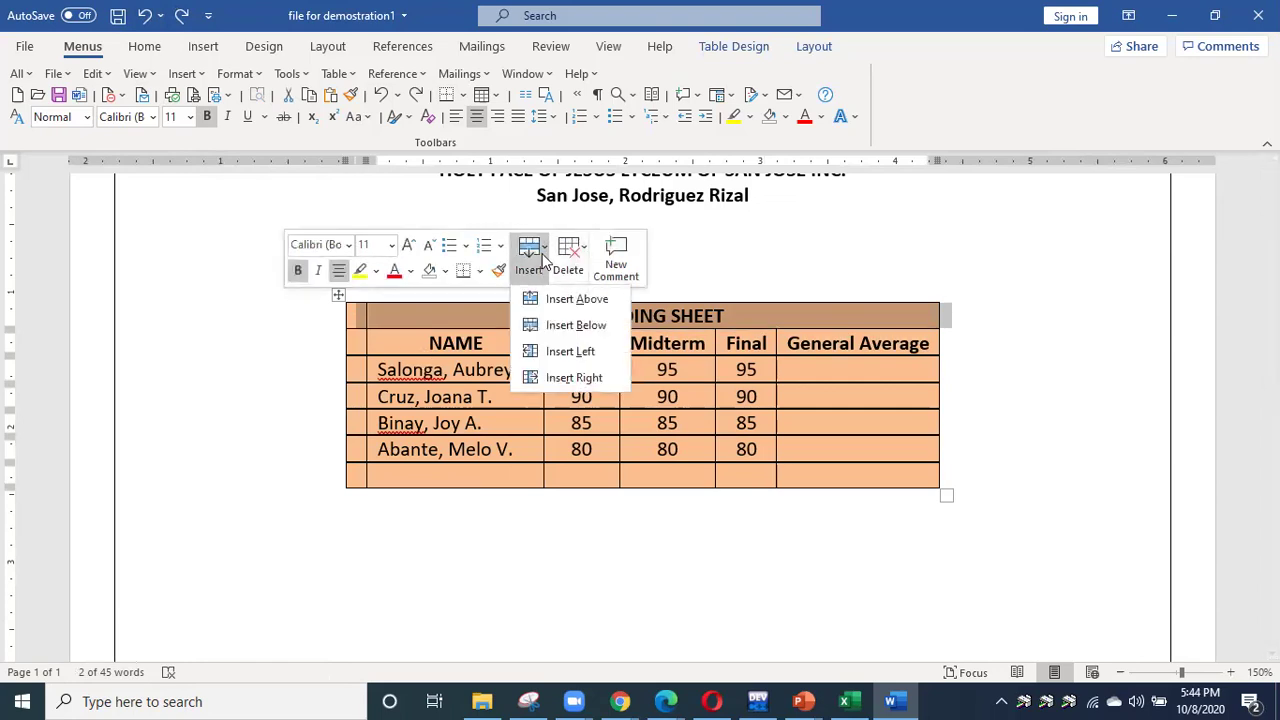
{"action": "left_click", "coordinate": [570, 299]}
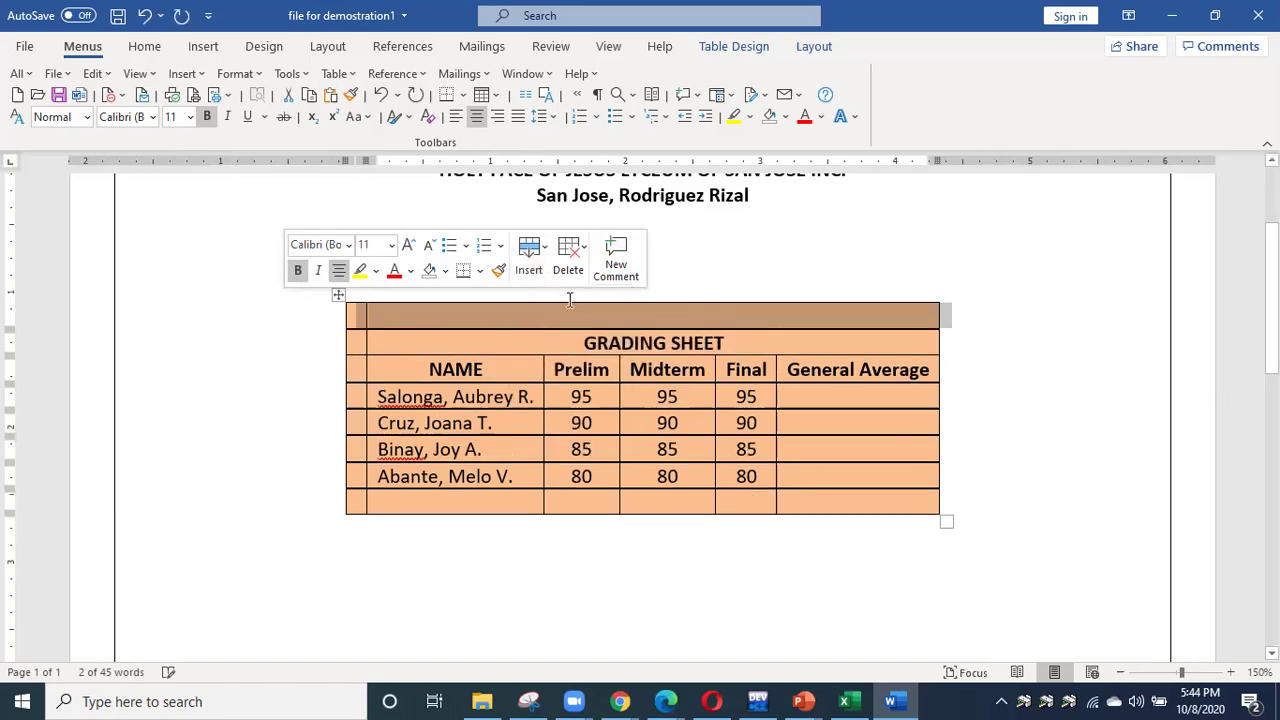
{"action": "left_click", "coordinate": [525, 316]}
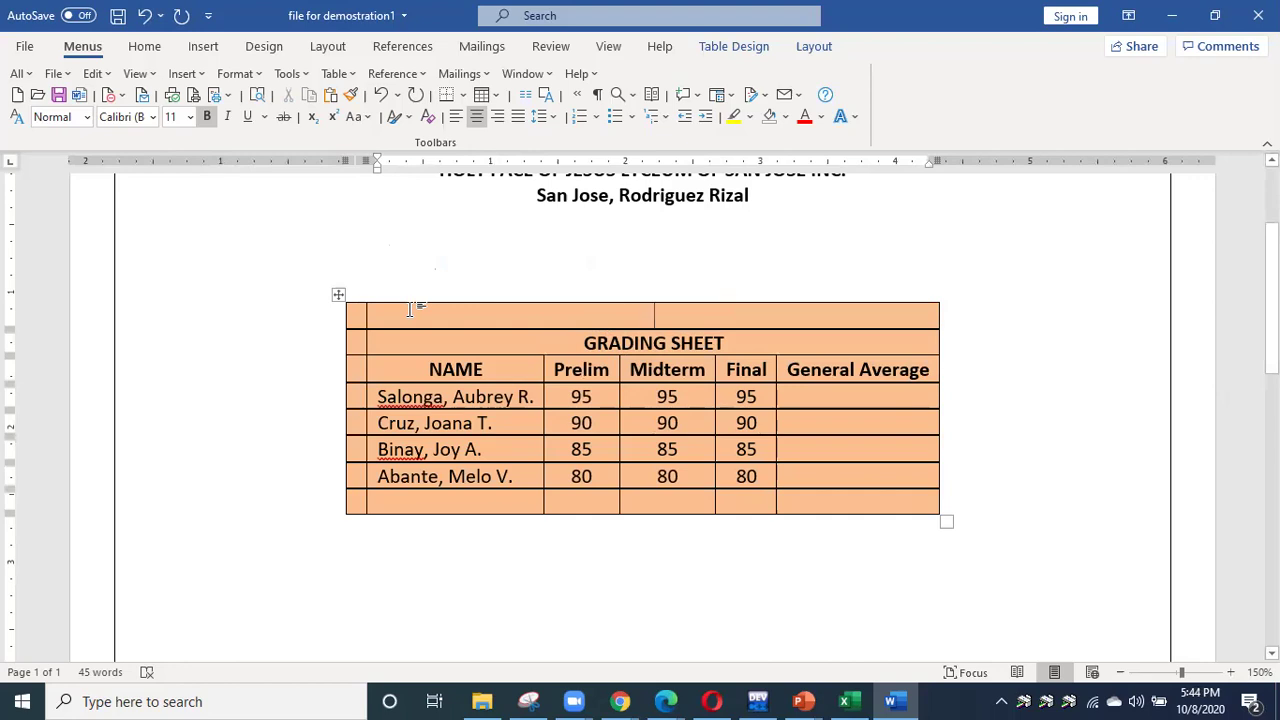
{"action": "mouse_move", "coordinate": [343, 315]}
{"action": "left_click", "coordinate": [144, 15]}
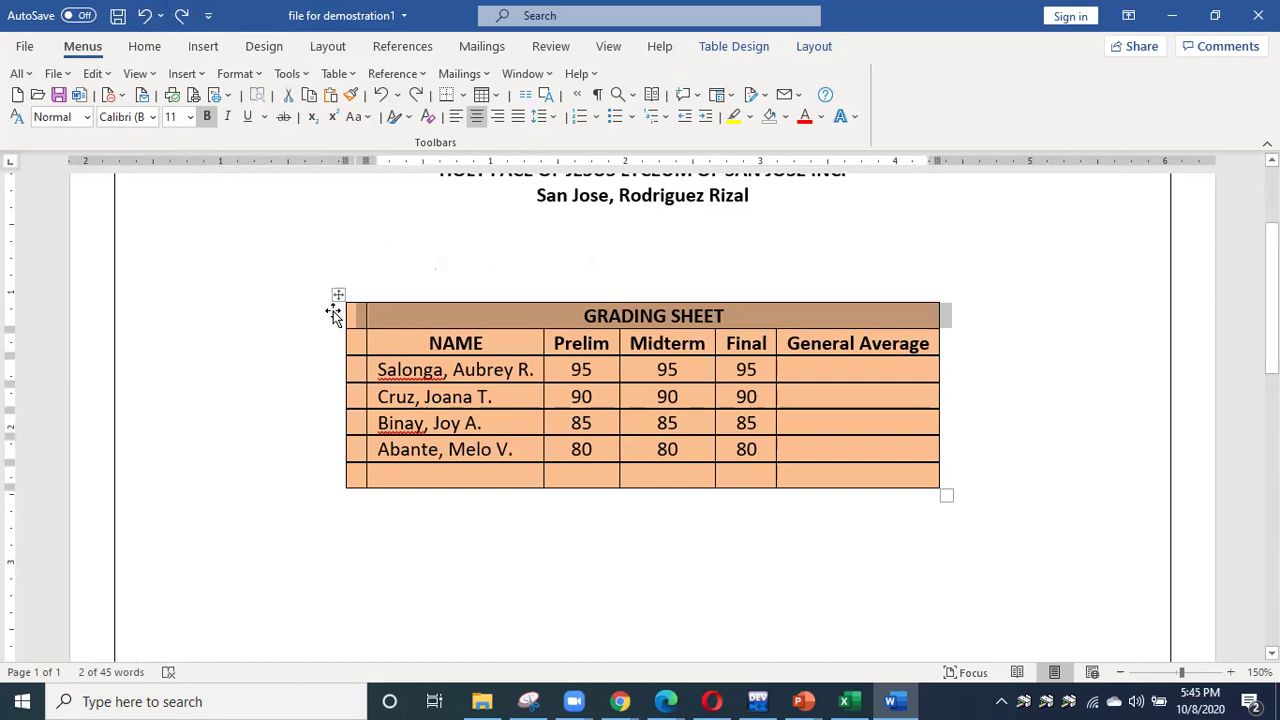
Try adding a blank row below the column headings and moving the headings from NAME to General Average down into it.
{"action": "left_click", "coordinate": [338, 368]}
{"action": "left_click", "coordinate": [339, 354]}
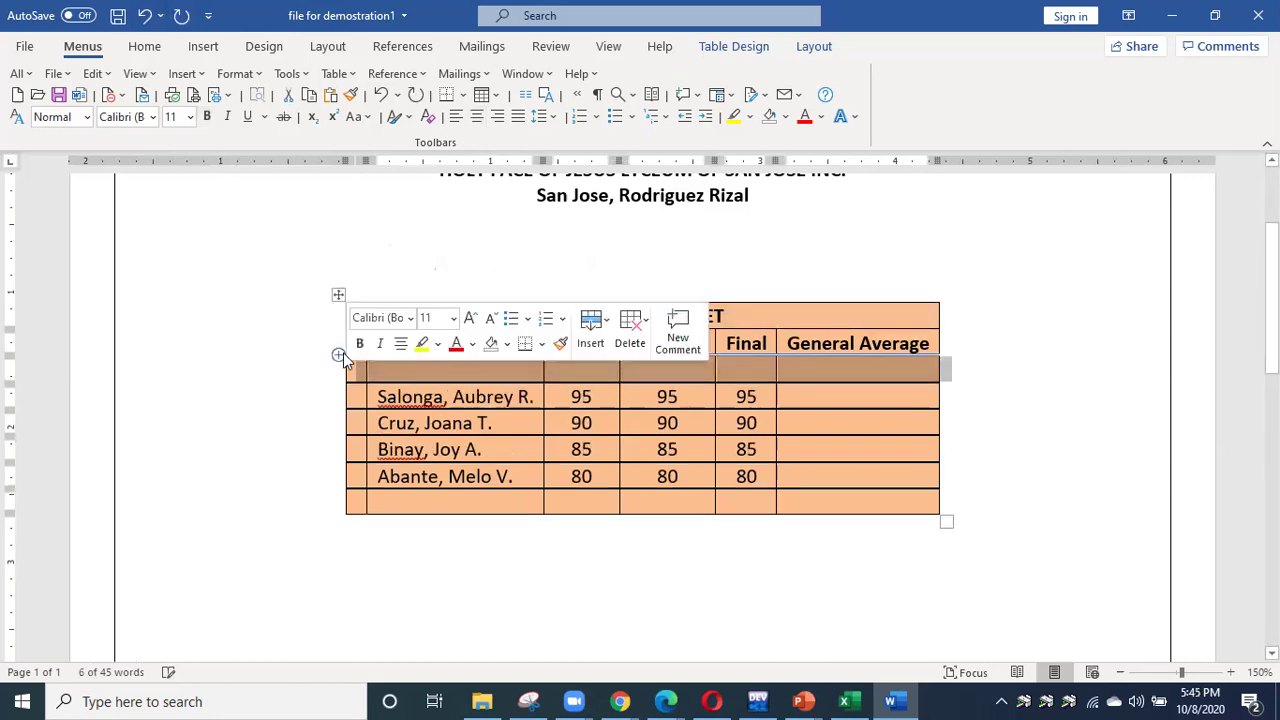
{"action": "left_click", "coordinate": [424, 388]}
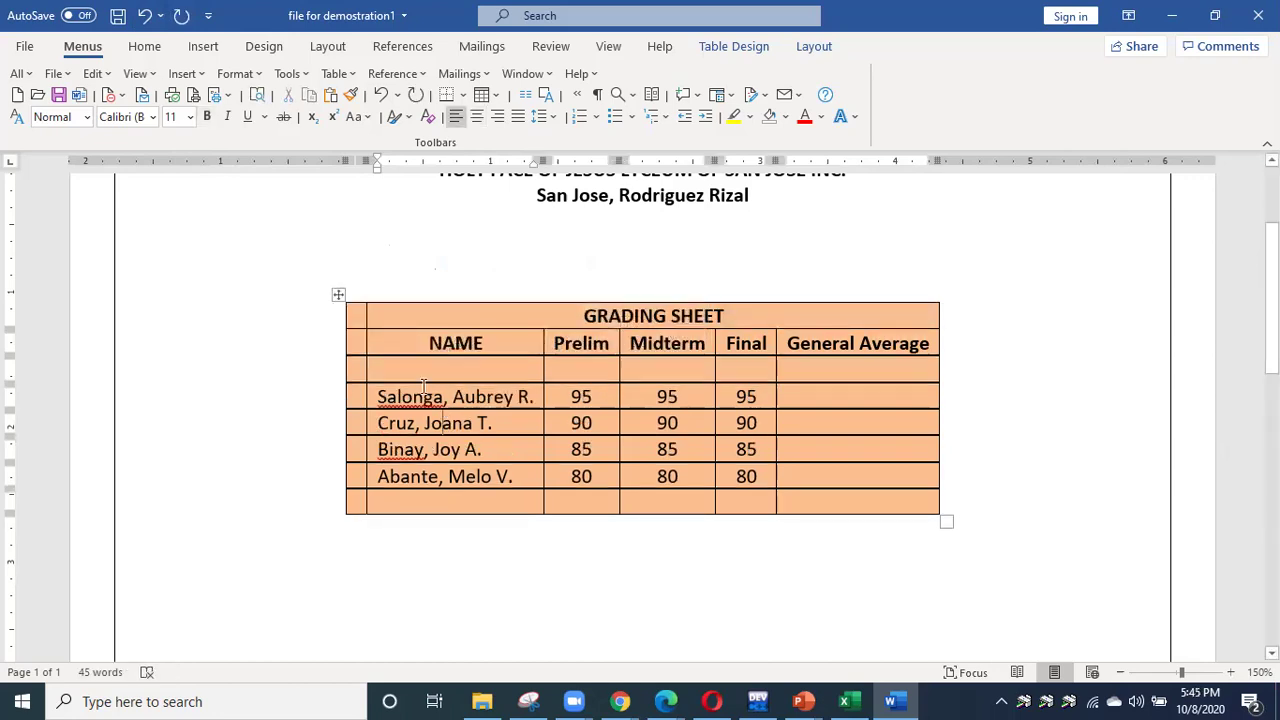
{"action": "left_click", "coordinate": [350, 370]}
{"action": "left_click_drag", "start_coordinate": [370, 340], "coordinate": [866, 349]}
{"action": "left_click_drag", "start_coordinate": [504, 343], "coordinate": [412, 371]}
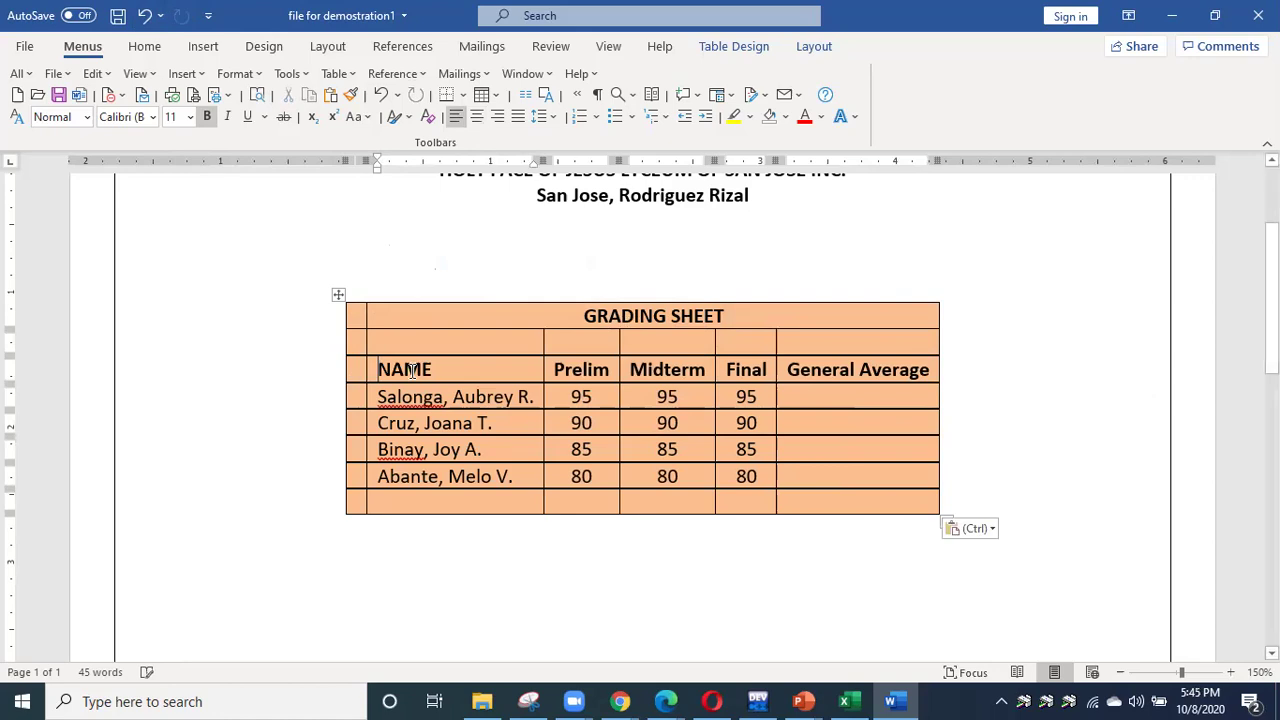
Undo the moved column headings and the blank row inserted for them.
{"action": "left_click", "coordinate": [440, 341]}
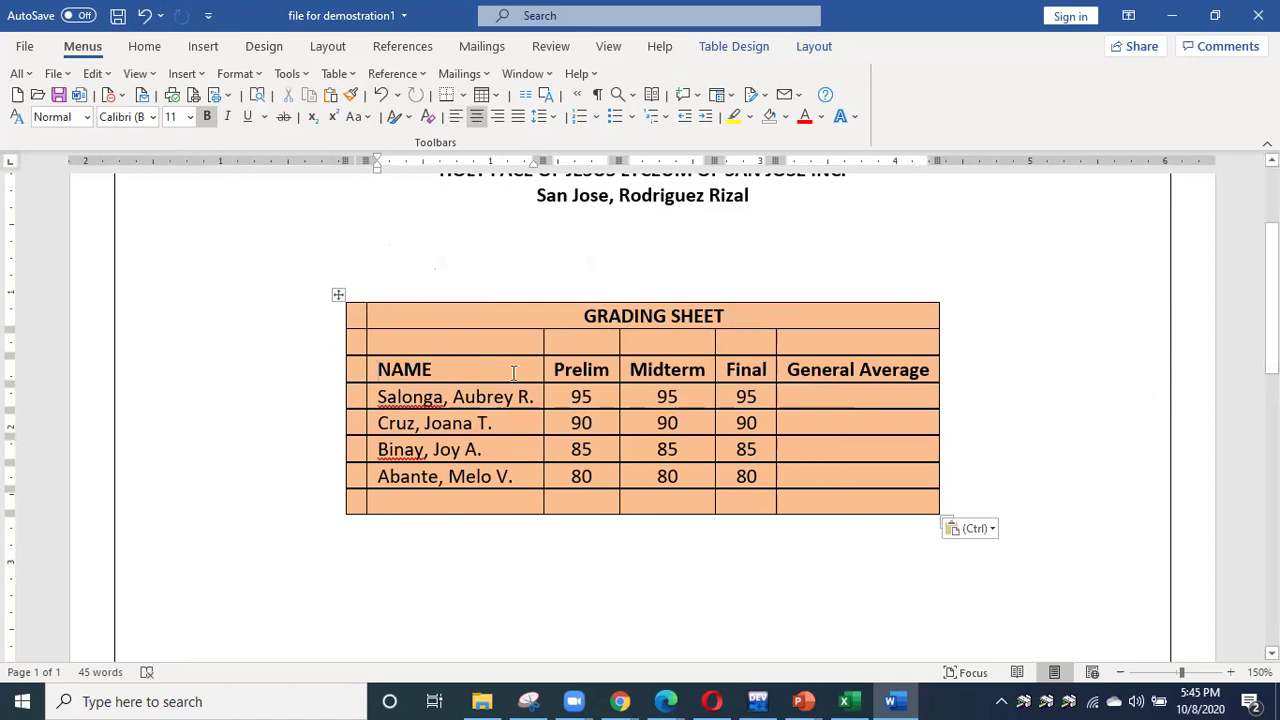
{"action": "mouse_move", "coordinate": [332, 323]}
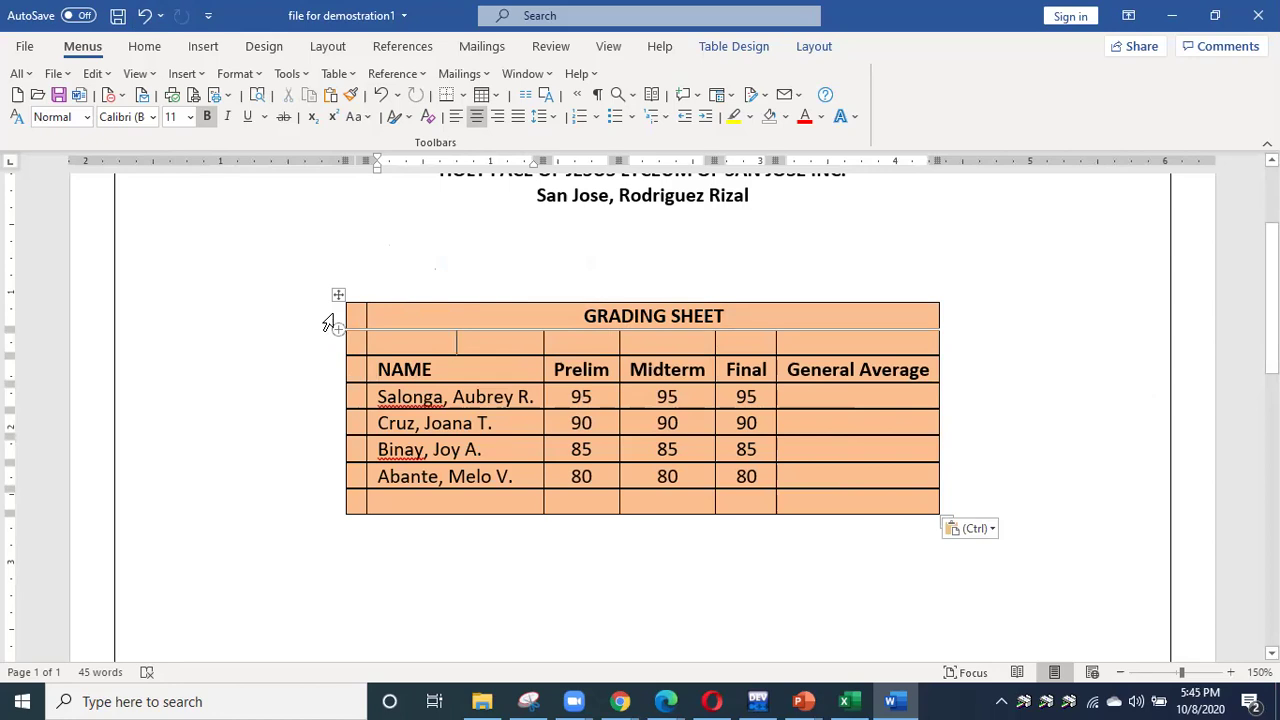
{"action": "left_click", "coordinate": [330, 323]}
{"action": "left_click", "coordinate": [477, 343]}
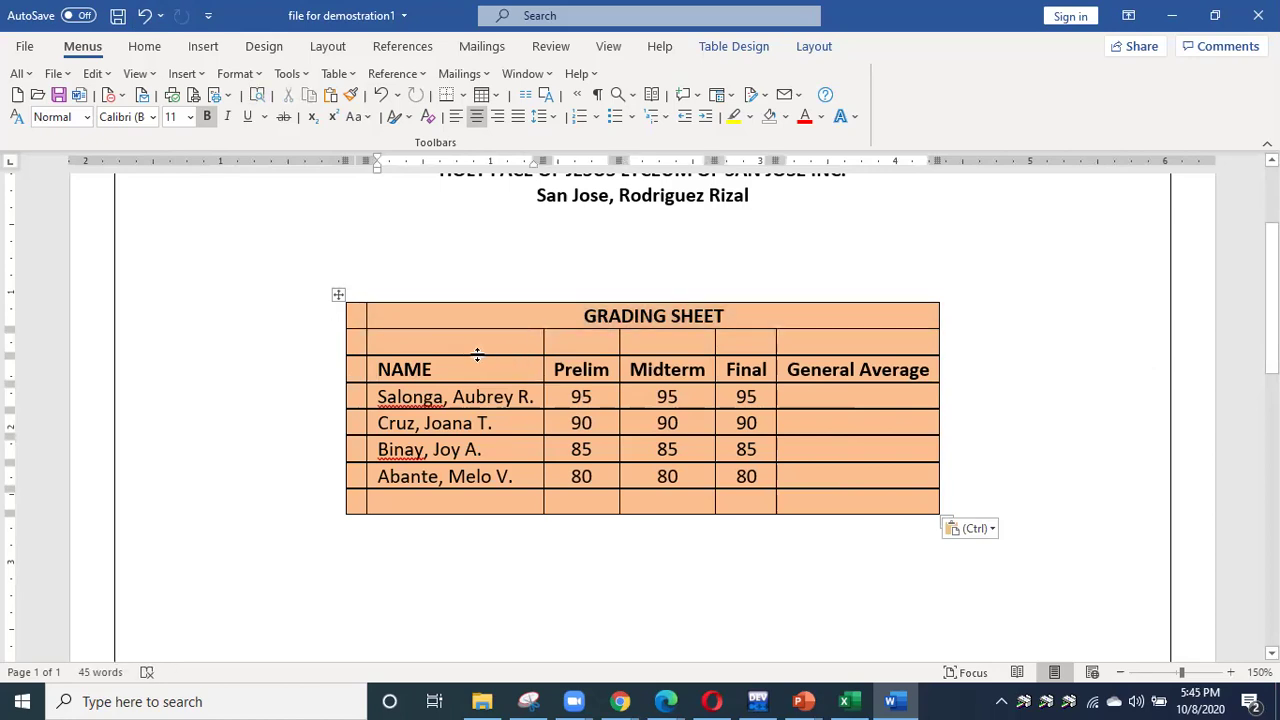
{"action": "left_click", "coordinate": [420, 283]}
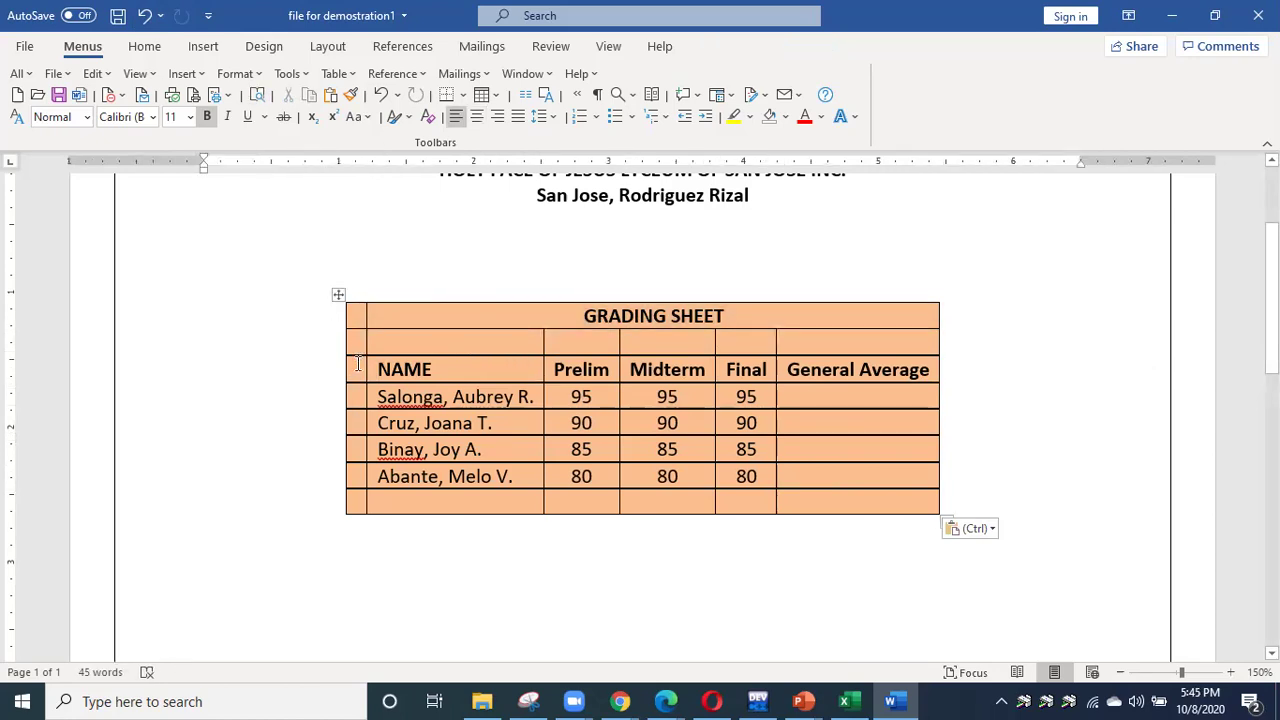
{"action": "left_click", "coordinate": [143, 18]}
{"action": "left_click", "coordinate": [143, 18]}
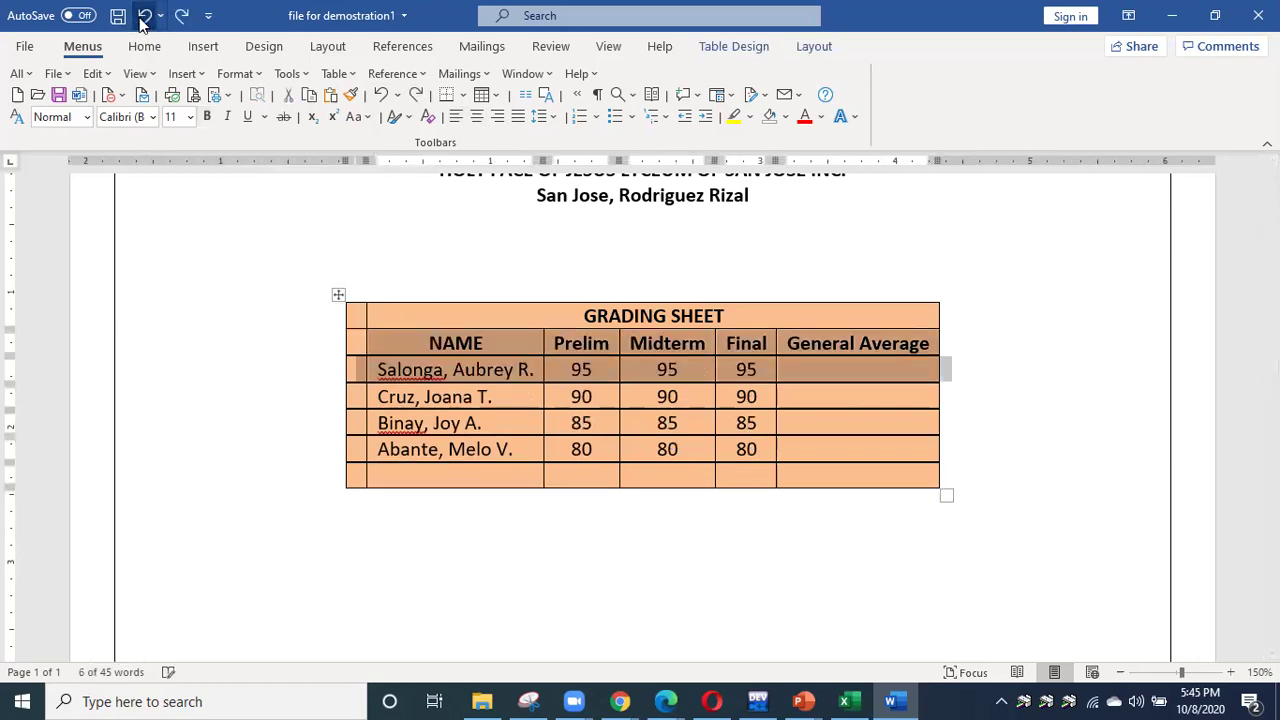
Number the table rows 1 to 7 in the narrow first column, starting at the GRADING SHEET row.
{"action": "left_click", "coordinate": [328, 348]}
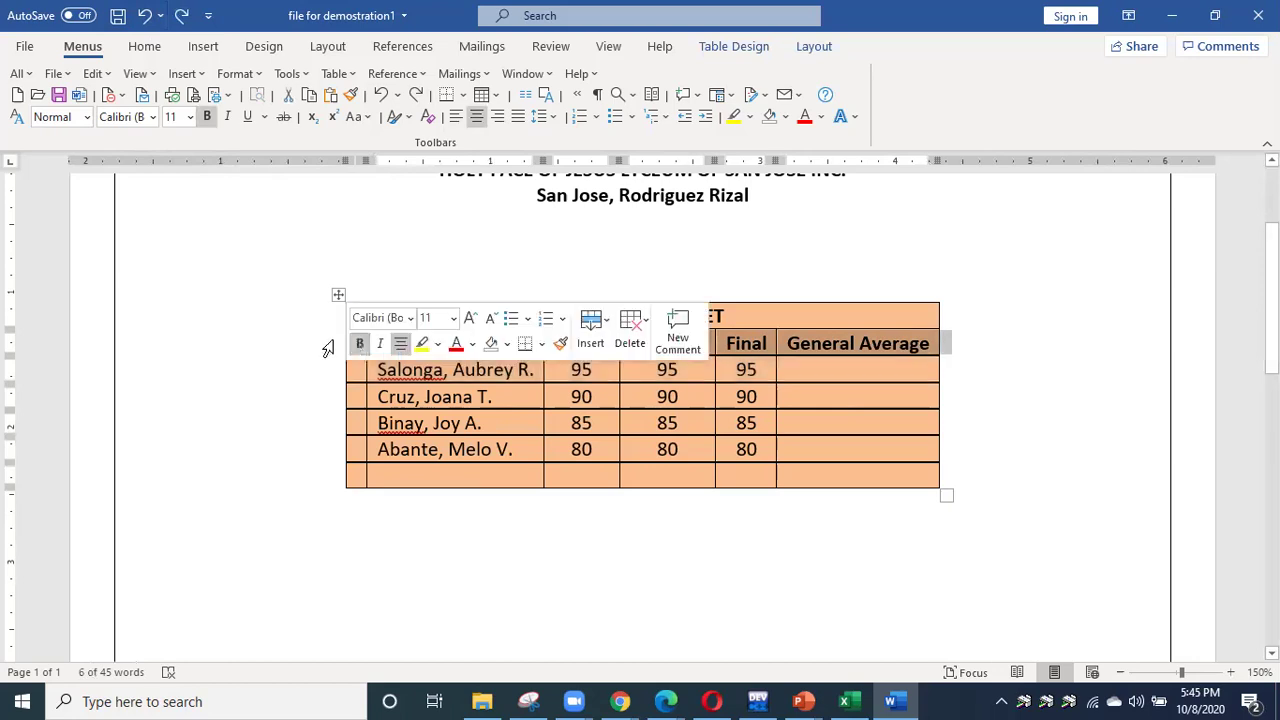
{"action": "left_click", "coordinate": [354, 396]}
{"action": "left_click_drag", "start_coordinate": [362, 316], "coordinate": [371, 325]}
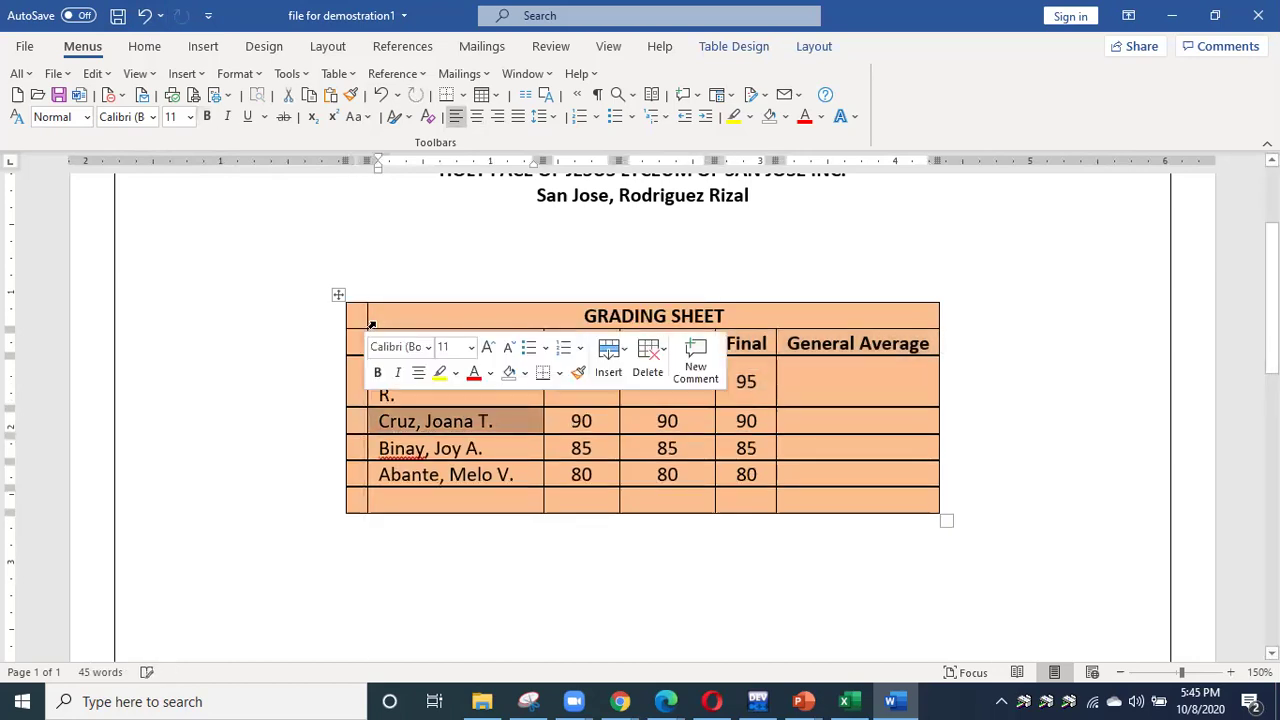
{"action": "left_click", "coordinate": [360, 316]}
{"action": "type", "text": "A"}
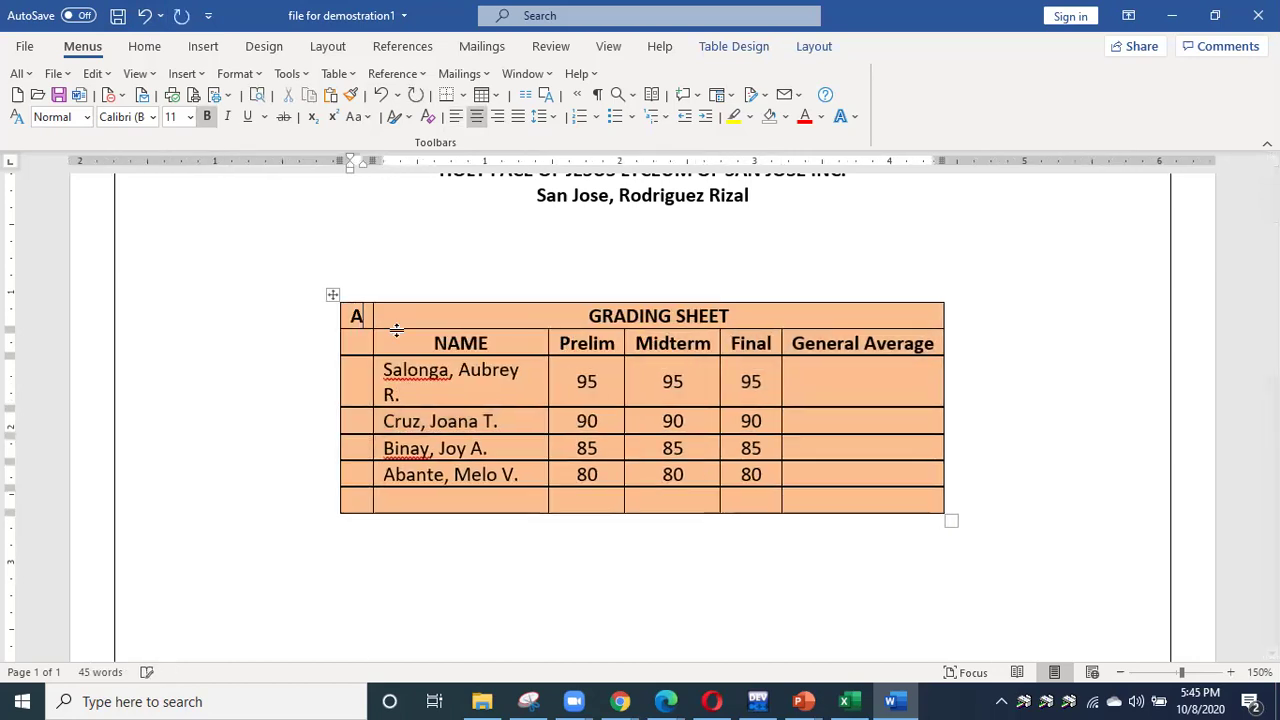
{"action": "key", "text": "Up"}
{"action": "key", "text": "BackSpace"}
{"action": "type", "text": "1"}
{"action": "key", "text": "Down"}
{"action": "type", "text": "2"}
{"action": "key", "text": "Down"}
{"action": "type", "text": "3"}
{"action": "key", "text": "Down"}
{"action": "type", "text": "4"}
{"action": "type", "text": "5"}
{"action": "key", "text": "Down"}
{"action": "type", "text": "6"}
{"action": "key", "text": "Down"}
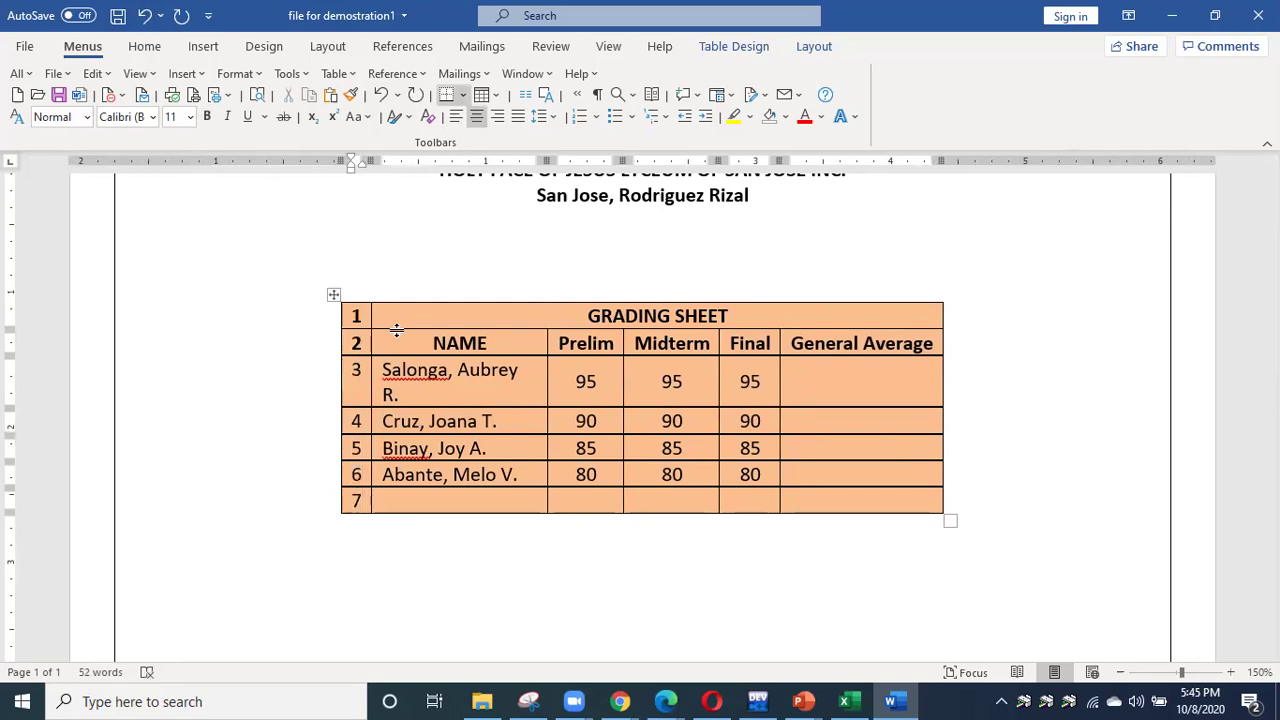
Enter the column letters A, B, C, D, E and F on the line above the table, tabbed over their columns.
{"action": "left_click", "coordinate": [362, 286]}
{"action": "type", "text": "A"}
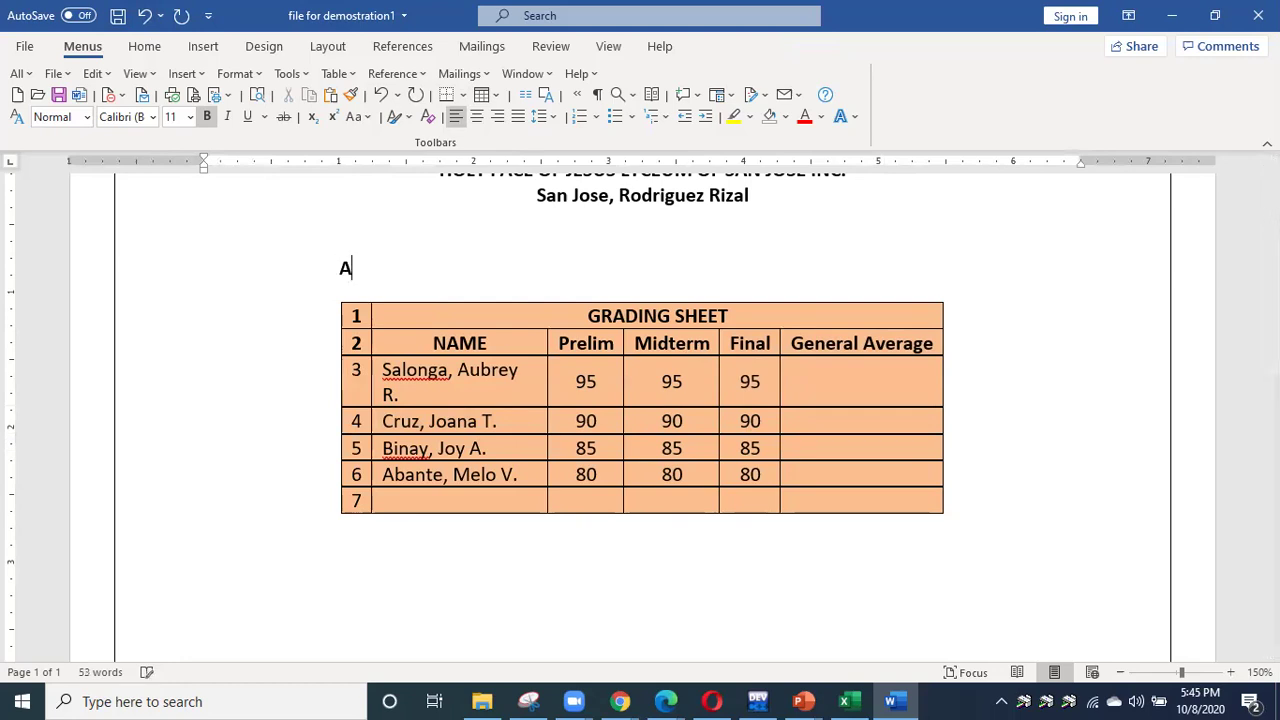
{"action": "key", "text": "Tab"}
{"action": "type", "text": "B"}
{"action": "key", "text": "BackSpace"}
{"action": "type", "text": "C"}
{"action": "key", "text": "Left"}
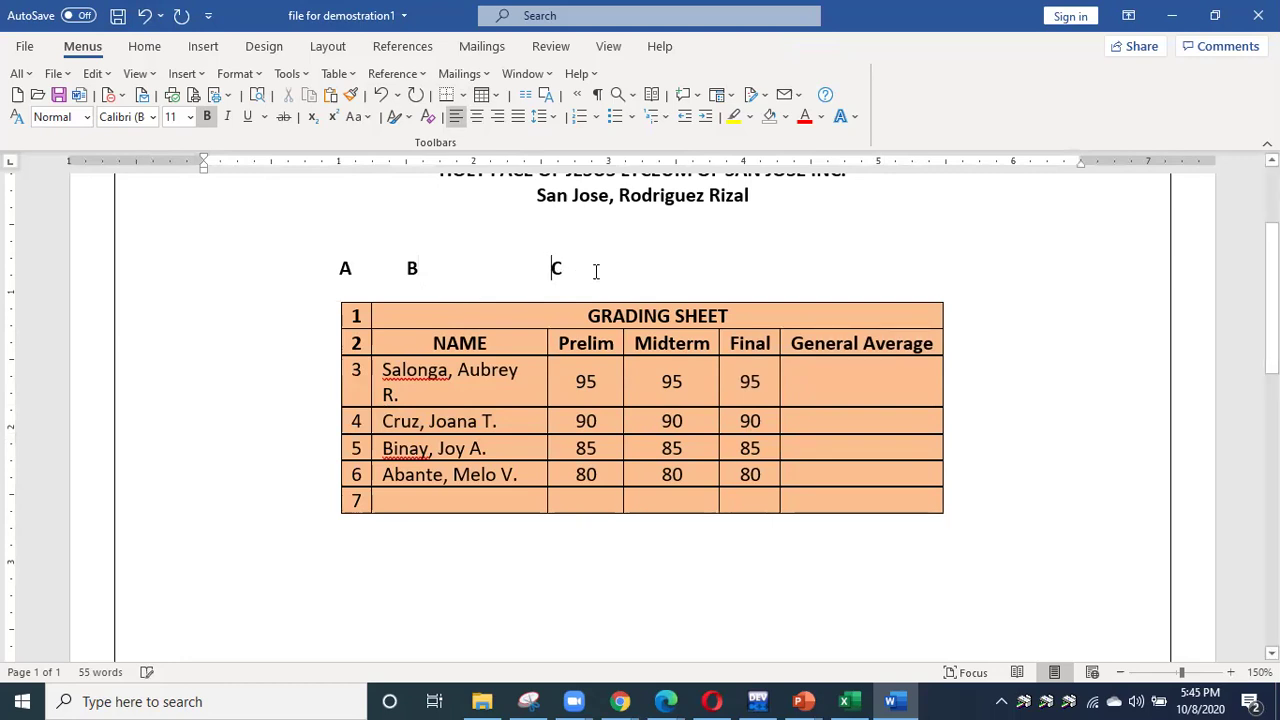
{"action": "left_click", "coordinate": [623, 266]}
{"action": "key", "text": "Tab"}
{"action": "type", "text": "D"}
{"action": "key", "text": "Tab"}
{"action": "type", "text": "E"}
{"action": "key", "text": "Tab"}
{"action": "type", "text": "F"}
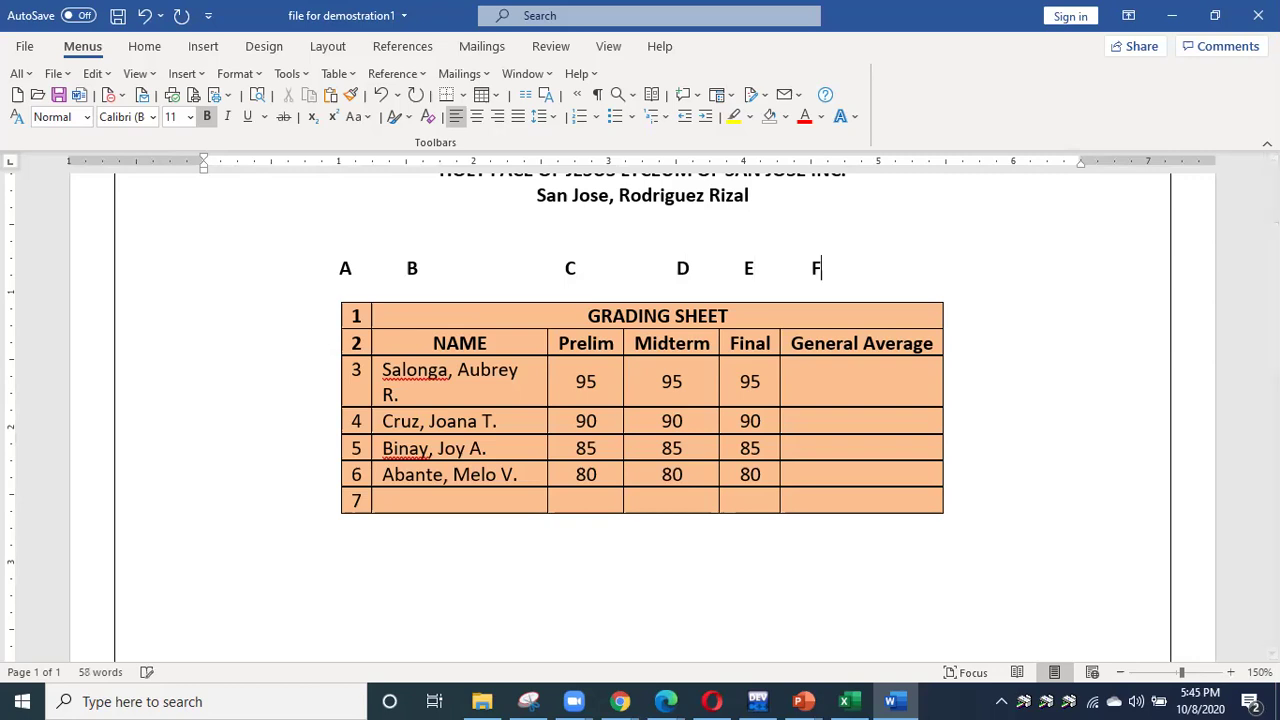
Widen the NAME column so the row 3 name fits on one line, and open the Formula dialog for that row's General Average cell.
{"action": "left_click", "coordinate": [855, 395]}
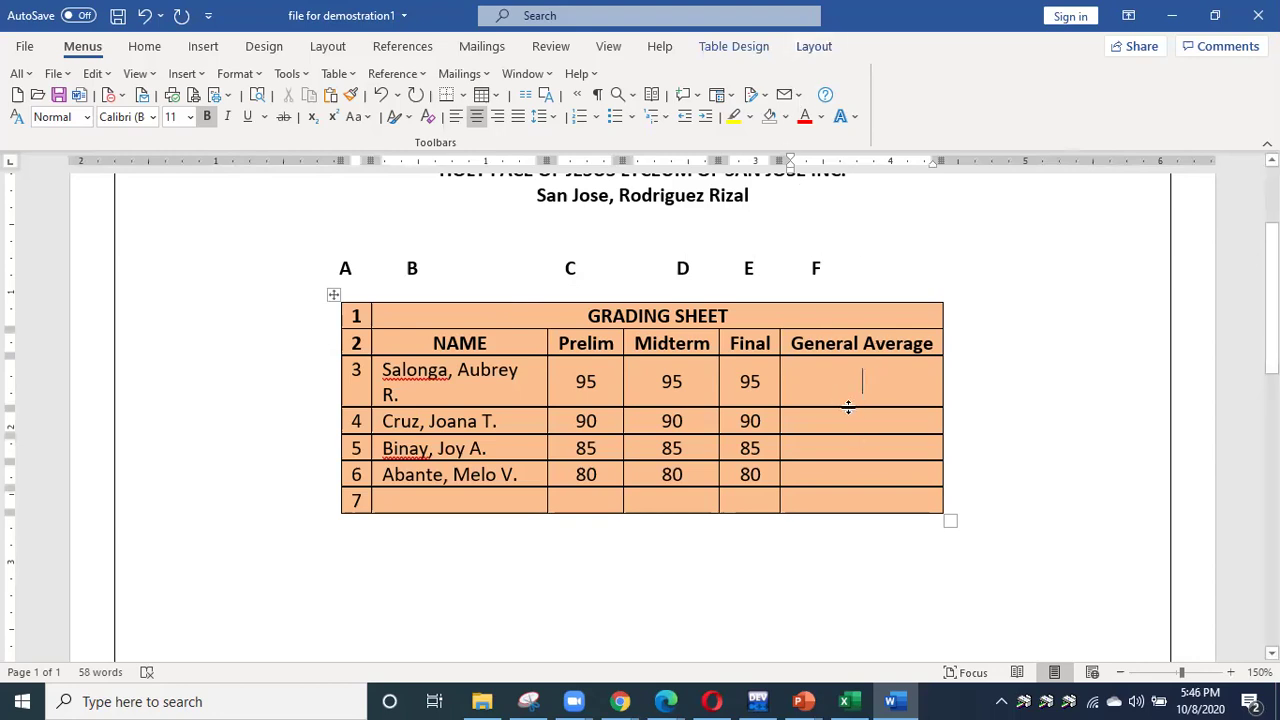
{"action": "left_click_drag", "start_coordinate": [547, 381], "coordinate": [568, 381]}
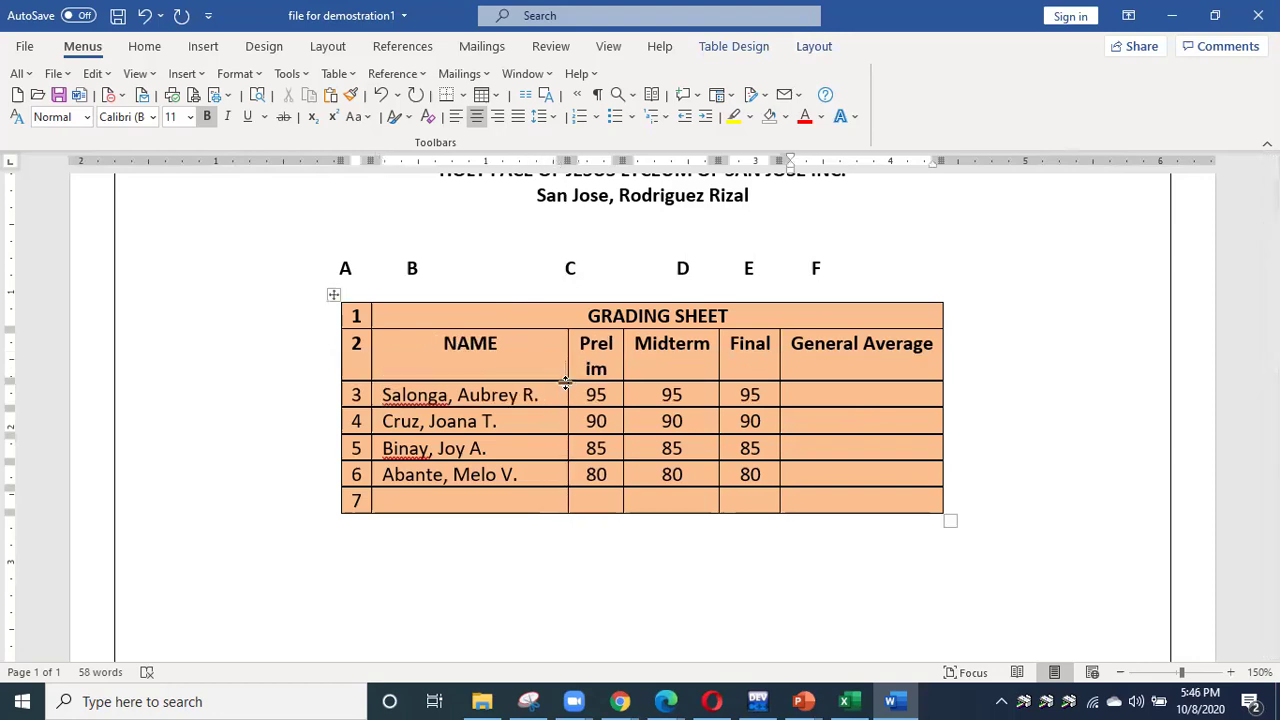
{"action": "left_click", "coordinate": [867, 392]}
{"action": "key", "text": "alt"}
{"action": "key", "text": "j"}
{"action": "key", "text": "l"}
{"action": "left_click", "coordinate": [1140, 119]}
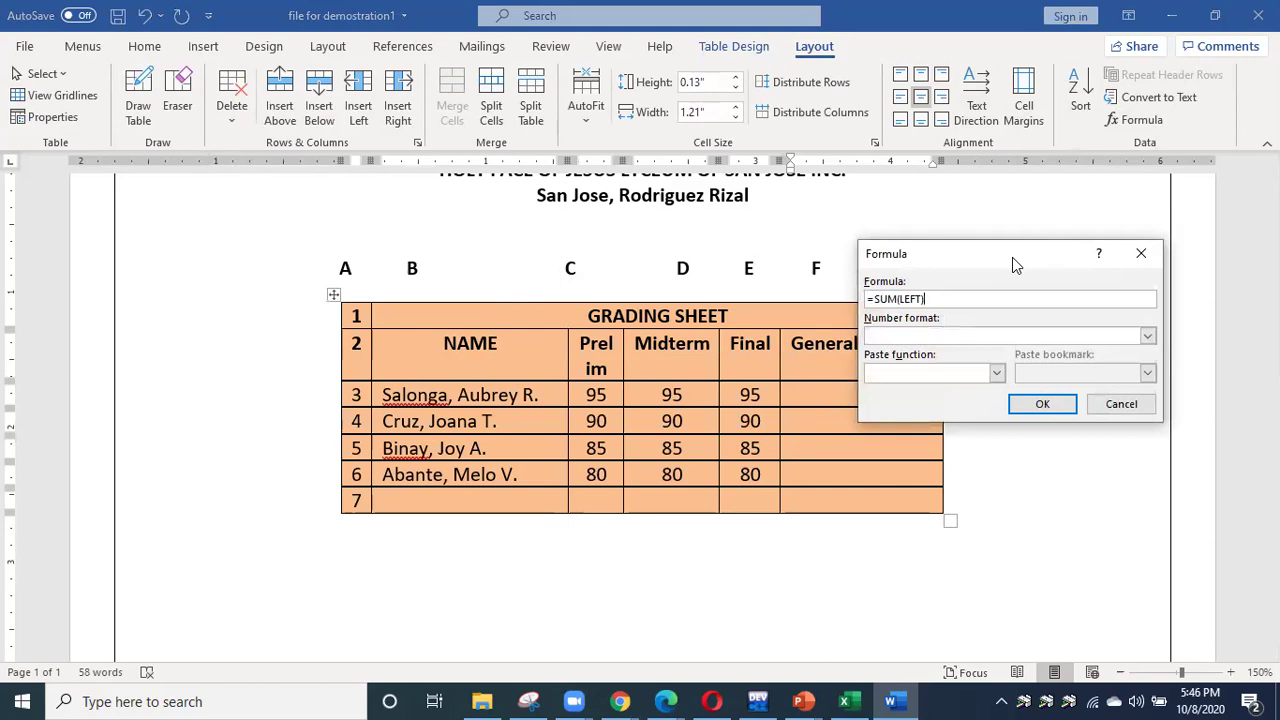
Replace the suggested formula for the row 3 General Average with =(C3+D3+E3)/3.
{"action": "left_click_drag", "start_coordinate": [1012, 257], "coordinate": [989, 510]}
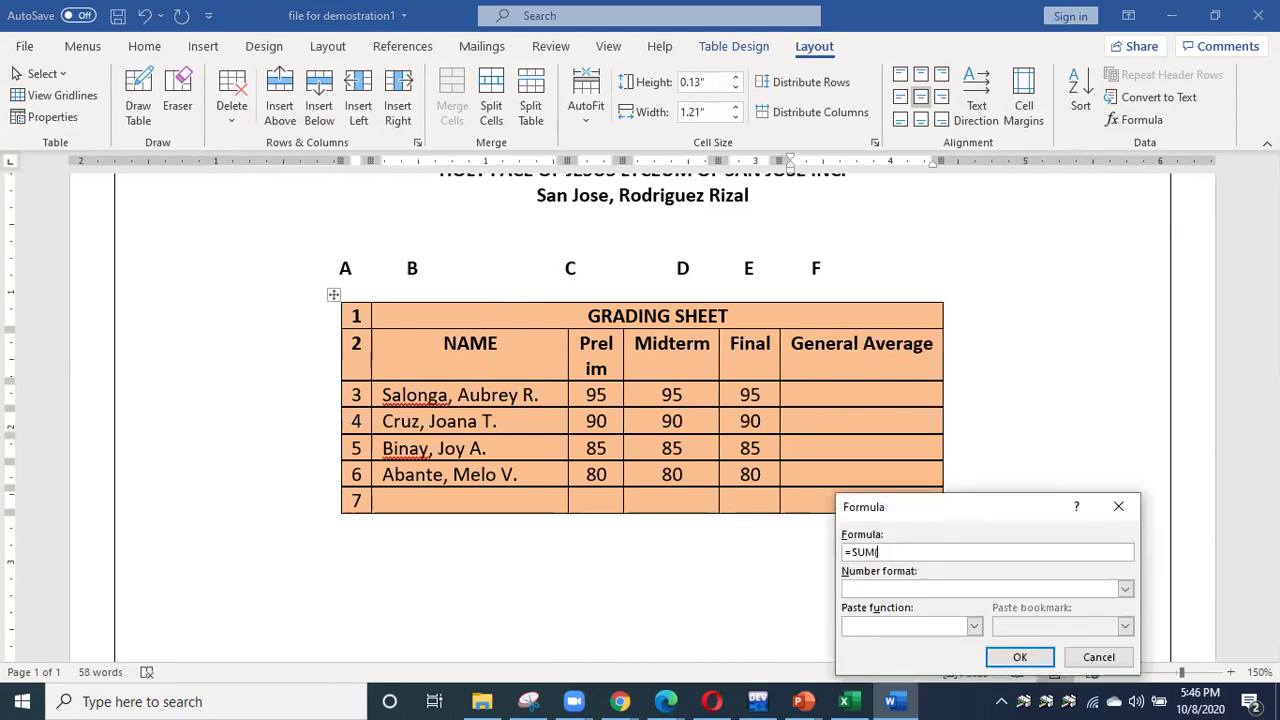
{"action": "key", "text": "BackSpace"}
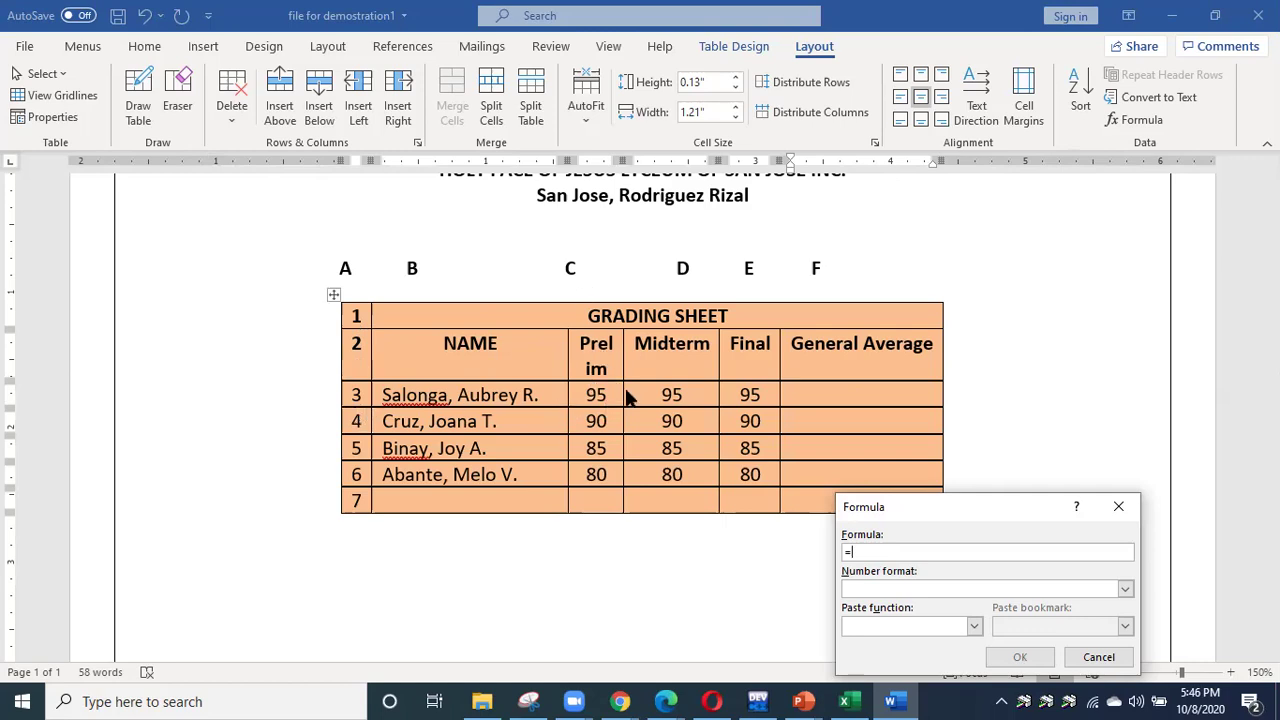
{"action": "left_click", "coordinate": [750, 398]}
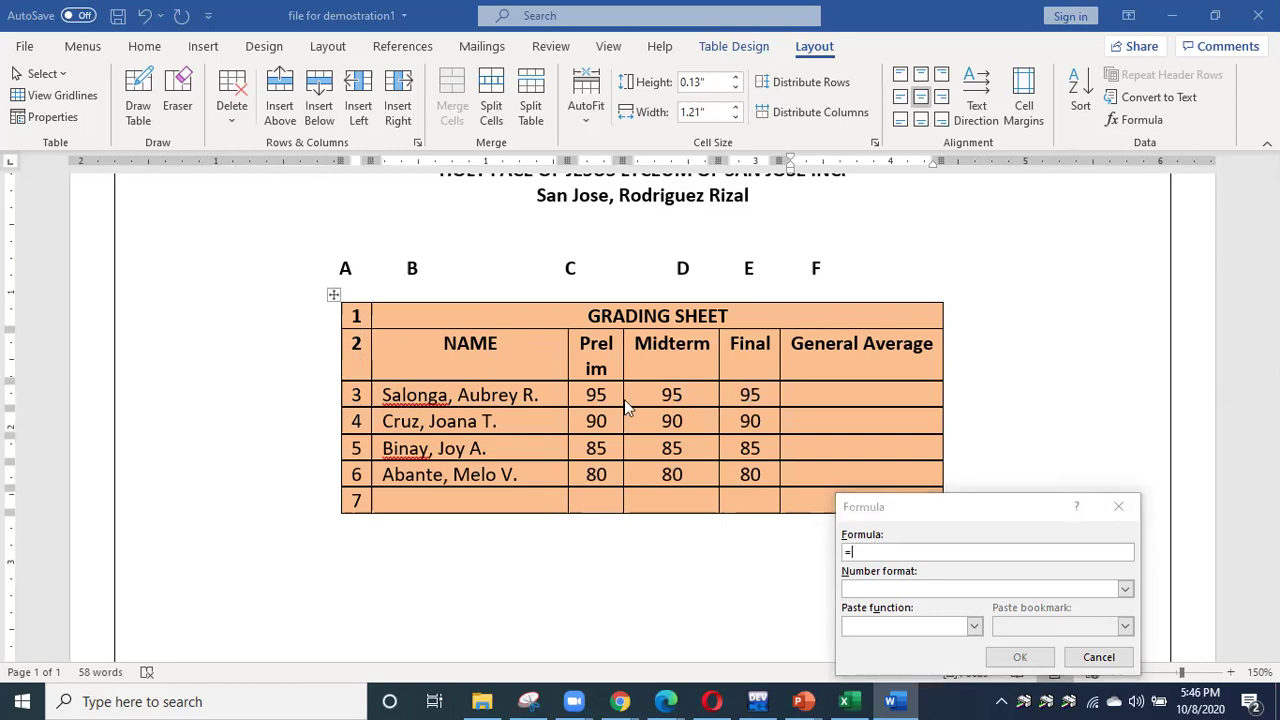
{"action": "left_click", "coordinate": [598, 397]}
{"action": "left_click", "coordinate": [753, 396]}
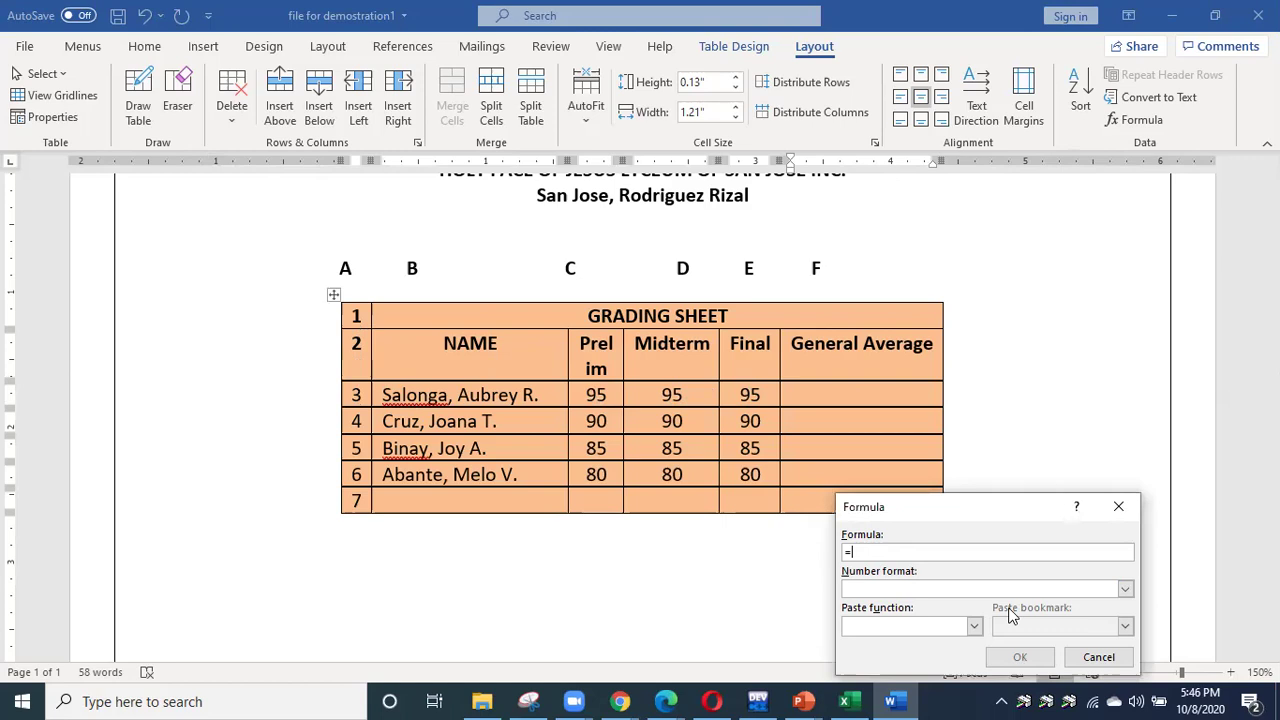
{"action": "type", "text": "C"}
{"action": "type", "text": "+D3+E3)"}
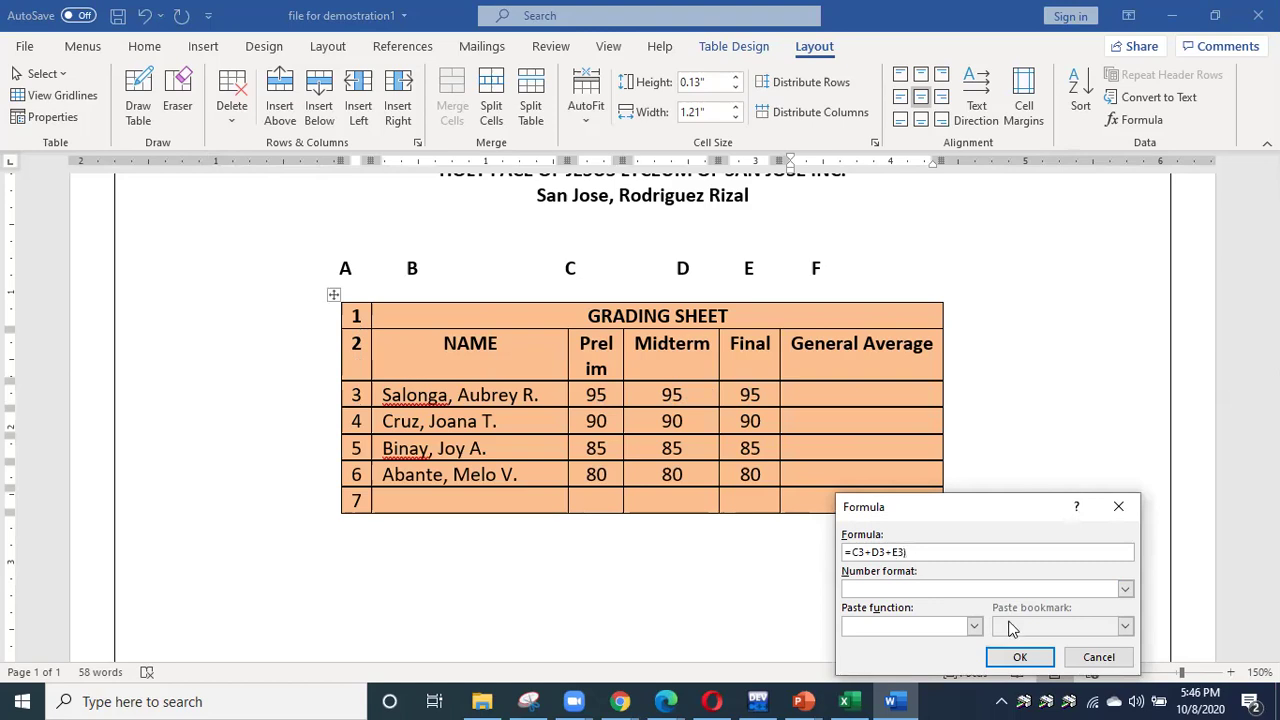
{"action": "left_click", "coordinate": [846, 552]}
{"action": "type", "text": "*("}
{"action": "key", "text": "BackSpace"}
{"action": "key", "text": "BackSpace"}
{"action": "type", "text": "("}
{"action": "left_click", "coordinate": [937, 553]}
{"action": "type", "text": "/3"}
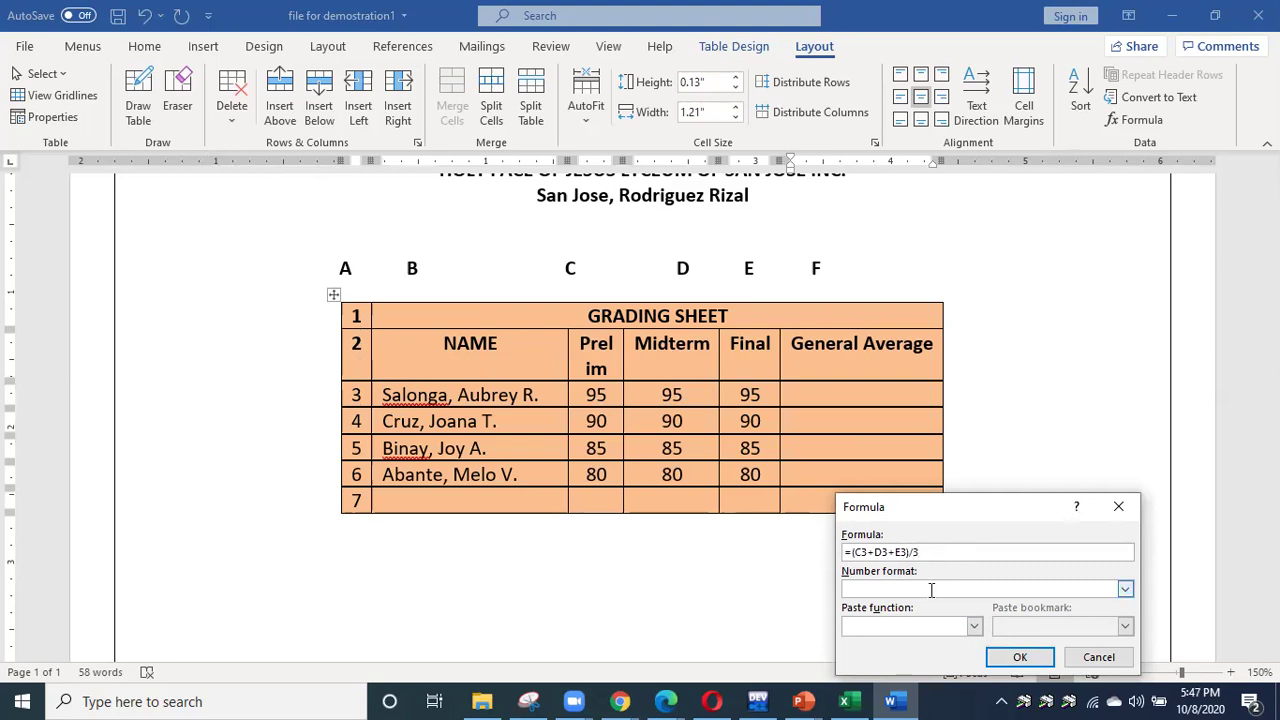
Apply the 0.00 number format and insert the row 3 average formula.
{"action": "left_click", "coordinate": [1124, 590]}
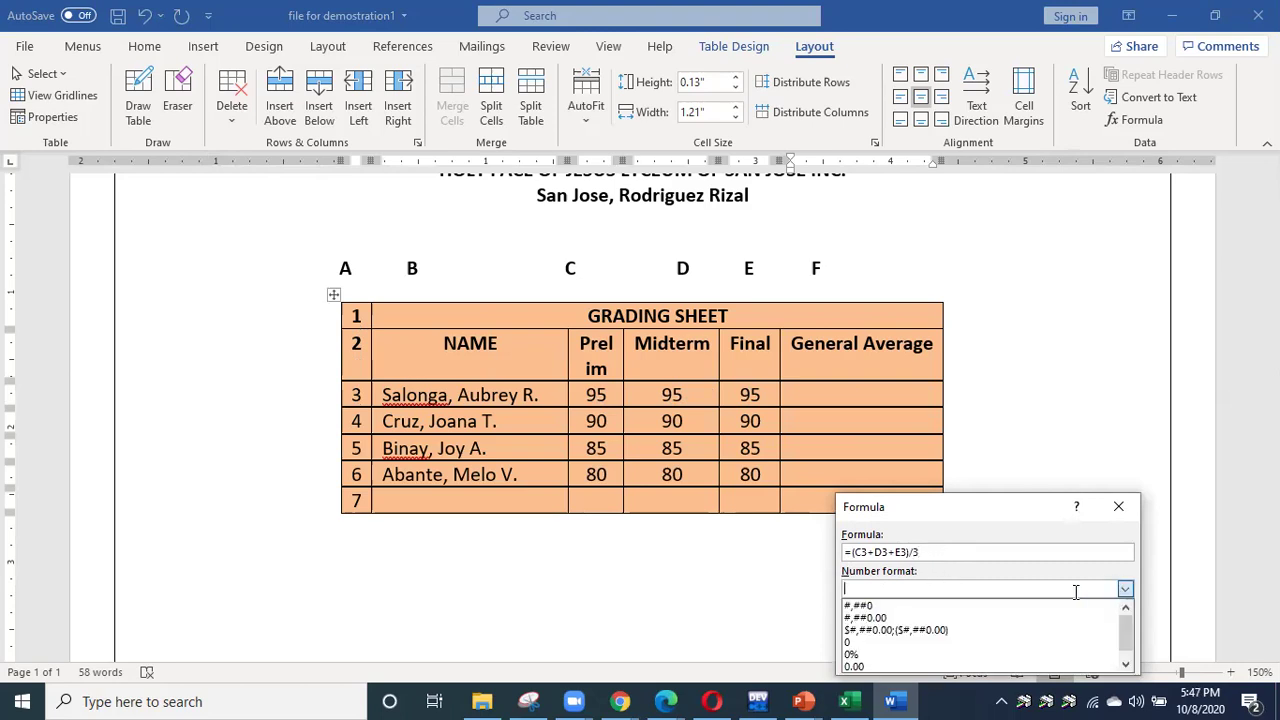
{"action": "left_click", "coordinate": [905, 664]}
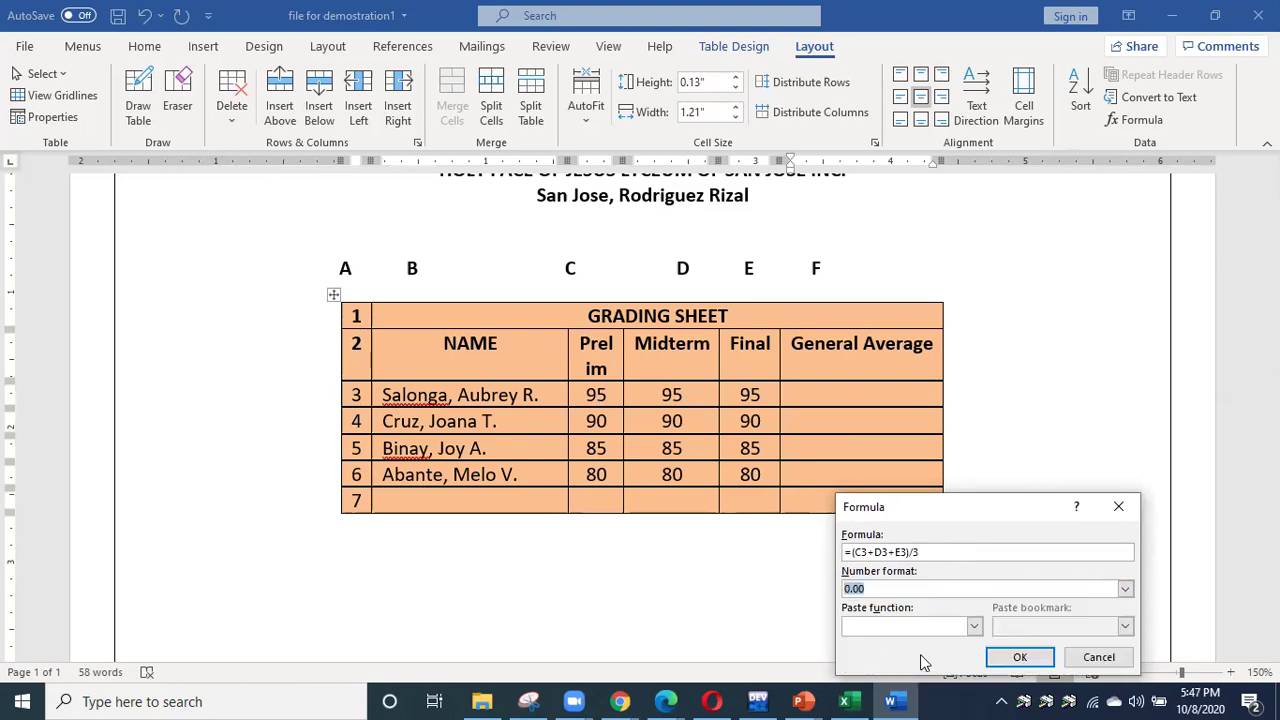
{"action": "left_click", "coordinate": [1018, 660]}
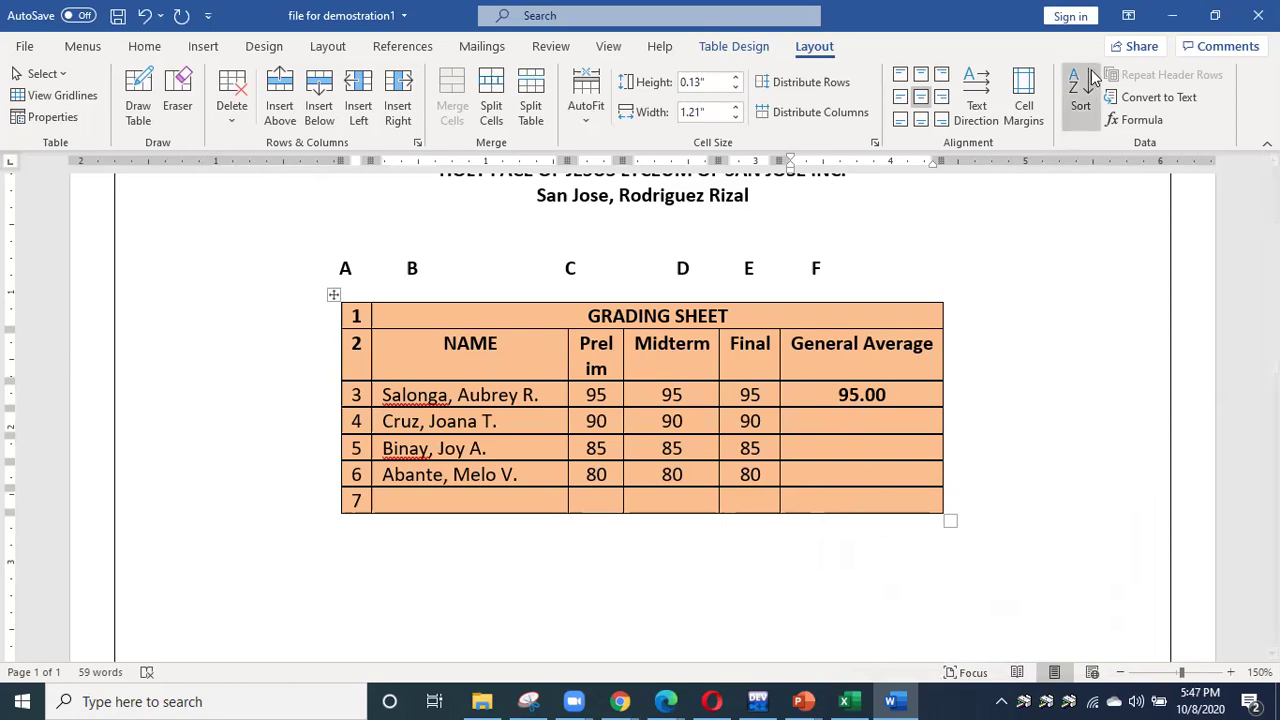
Replace the suggested formula for the row 4 General Average with =(SUM(LEFT)/3).
{"action": "left_click", "coordinate": [1151, 118]}
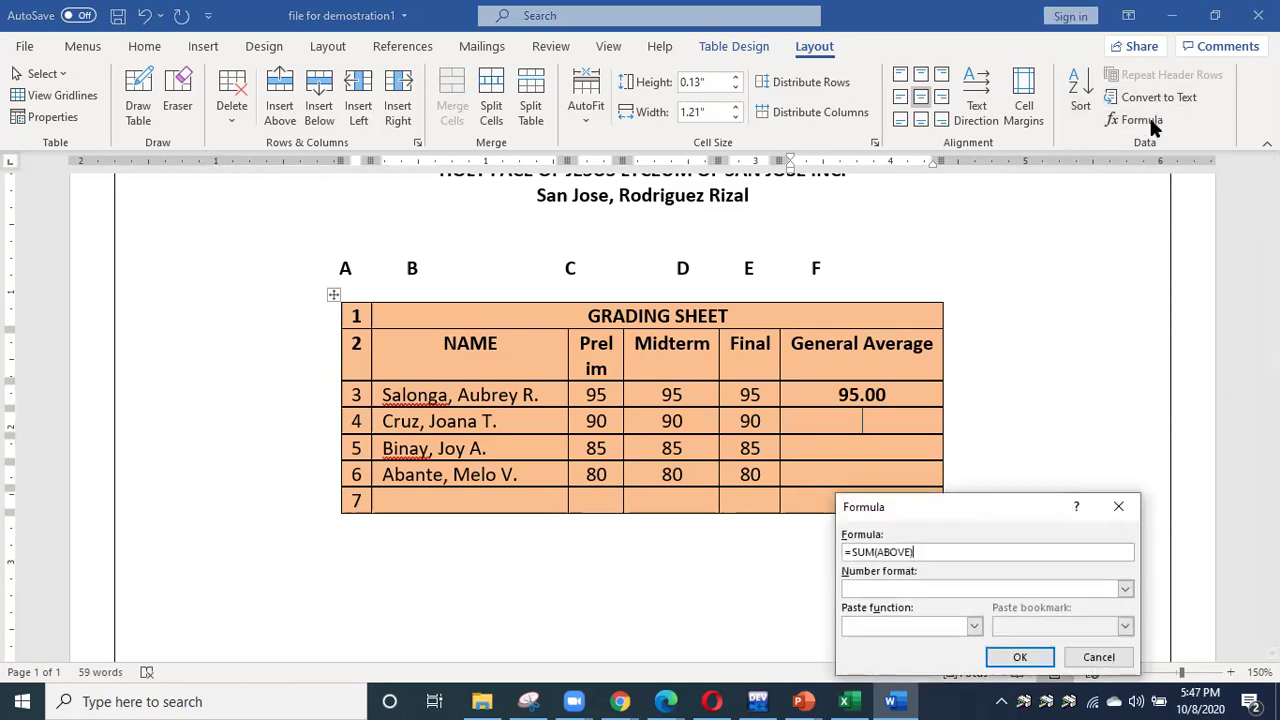
{"action": "key", "text": "BackSpace"}
{"action": "key", "text": "BackSpace"}
{"action": "key", "text": "BackSpace"}
{"action": "key", "text": "BackSpace"}
{"action": "key", "text": "BackSpace"}
{"action": "key", "text": "BackSpace"}
{"action": "key", "text": "BackSpace"}
{"action": "type", "text": "LEFT)/3)"}
{"action": "left_click", "coordinate": [852, 552]}
{"action": "type", "text": "("}
Apply the 0.00 number format to the row 4 average formula and insert it.
{"action": "left_click", "coordinate": [1125, 590]}
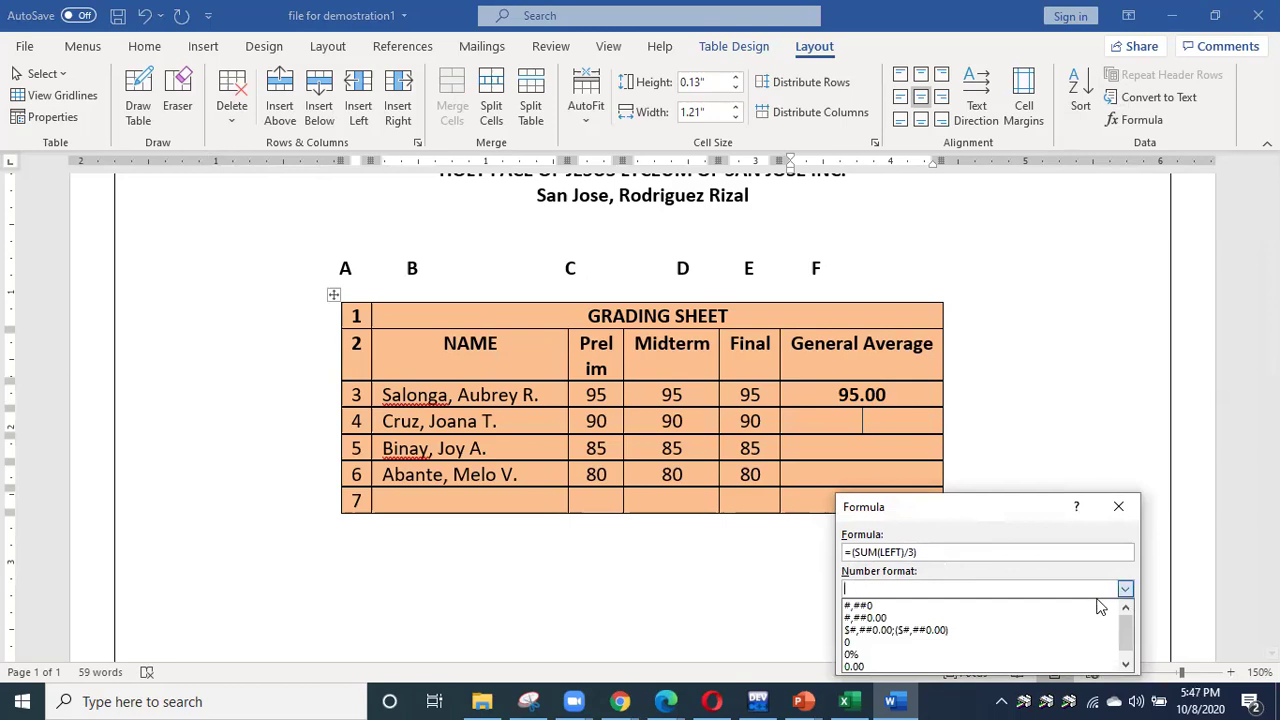
{"action": "left_click", "coordinate": [905, 660]}
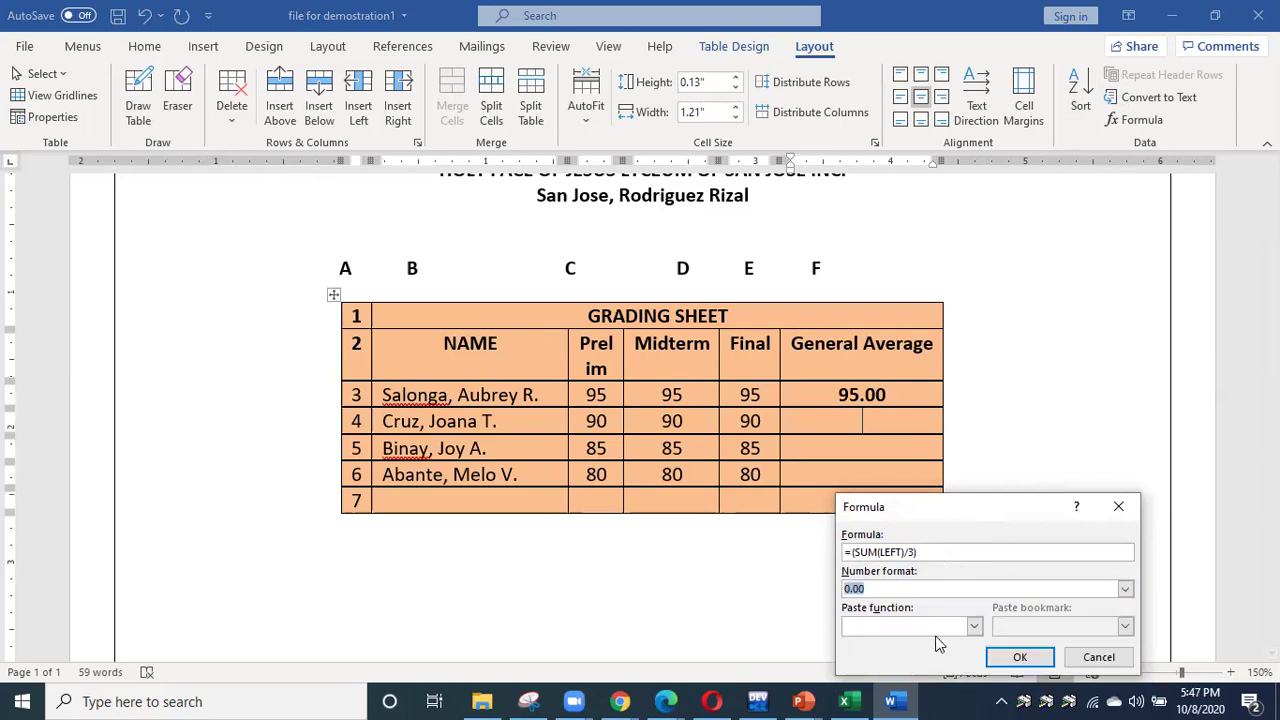
{"action": "left_click", "coordinate": [1018, 656]}
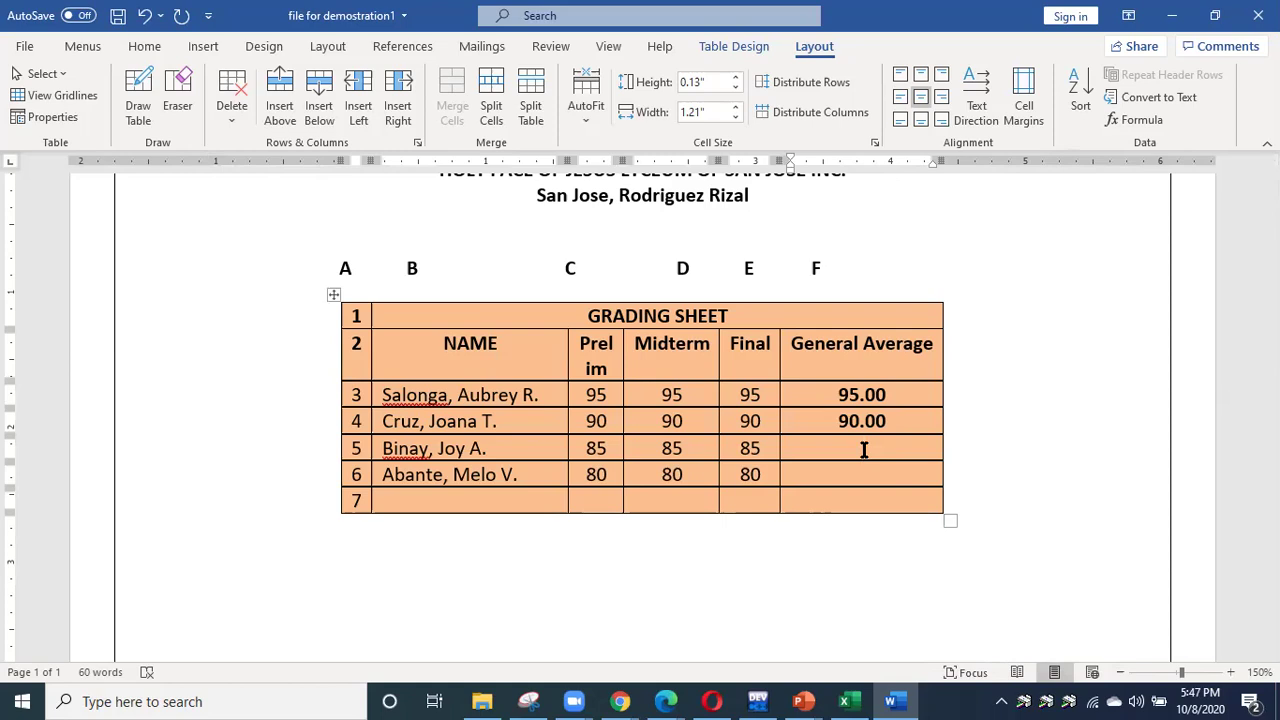
{"action": "left_click_drag", "start_coordinate": [840, 395], "coordinate": [866, 424]}
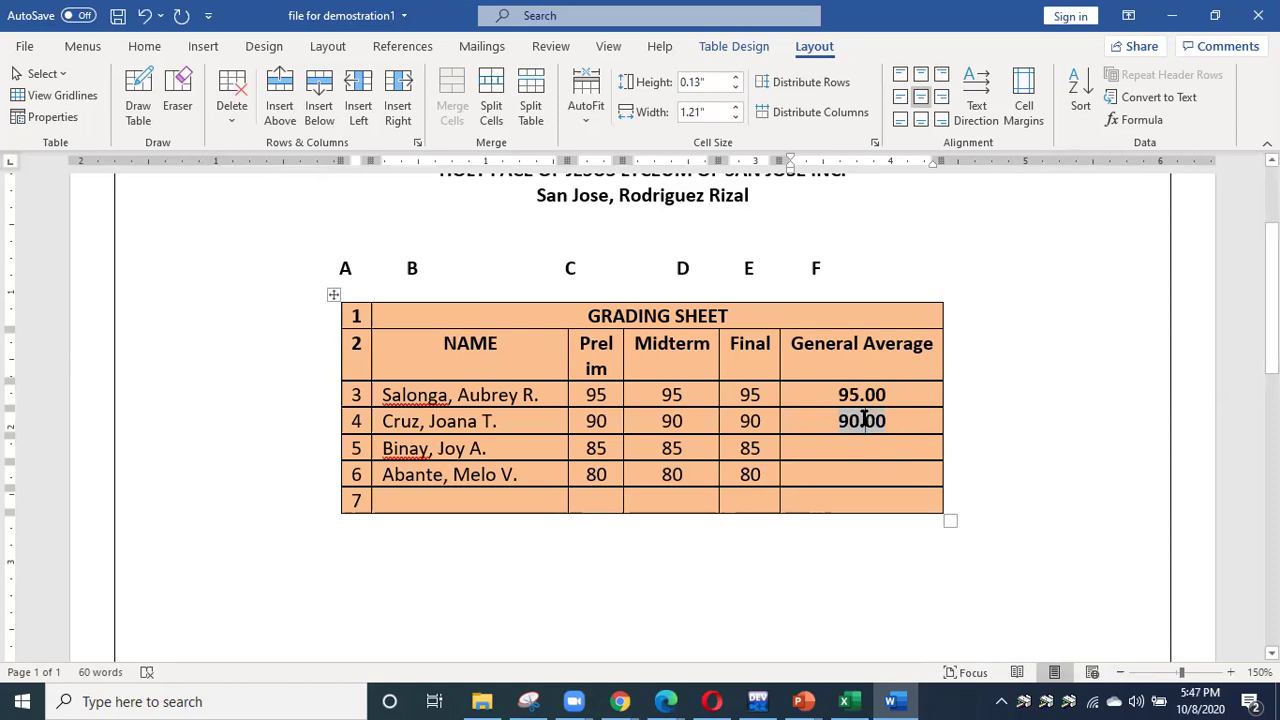
{"action": "double_click", "coordinate": [862, 394]}
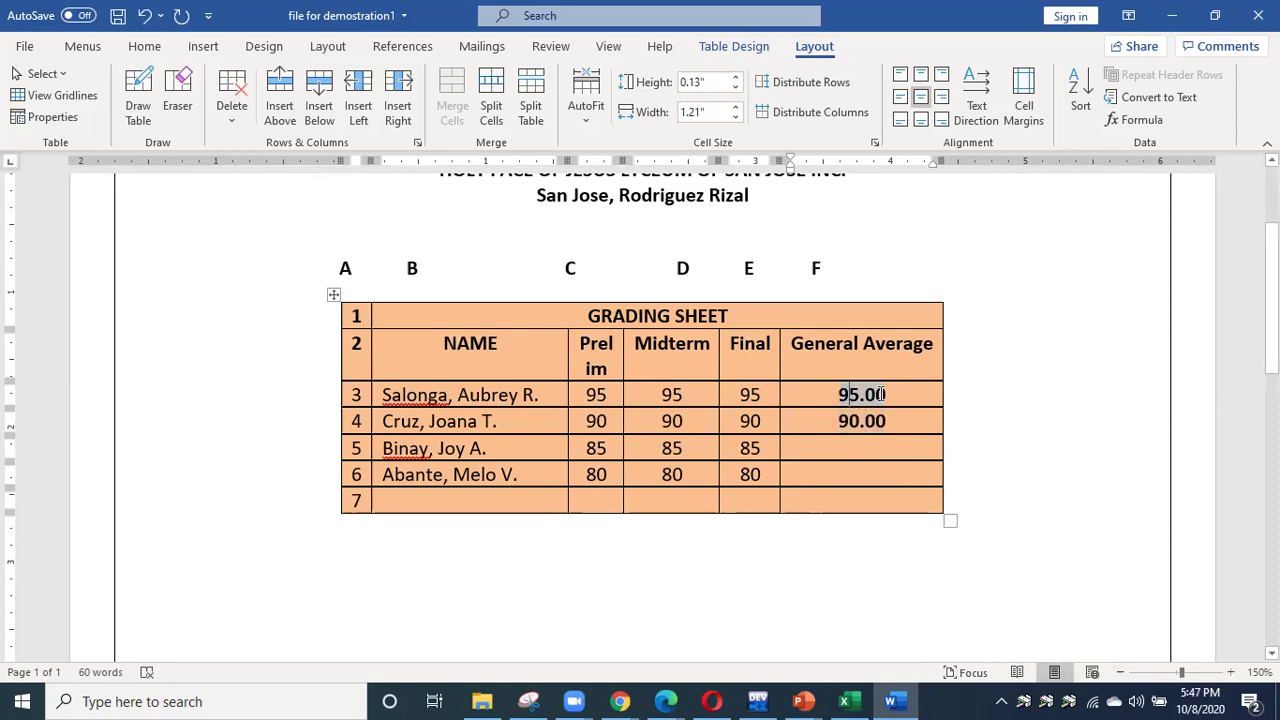
{"action": "left_click", "coordinate": [756, 395]}
{"action": "left_click", "coordinate": [660, 404]}
{"action": "left_click", "coordinate": [685, 447]}
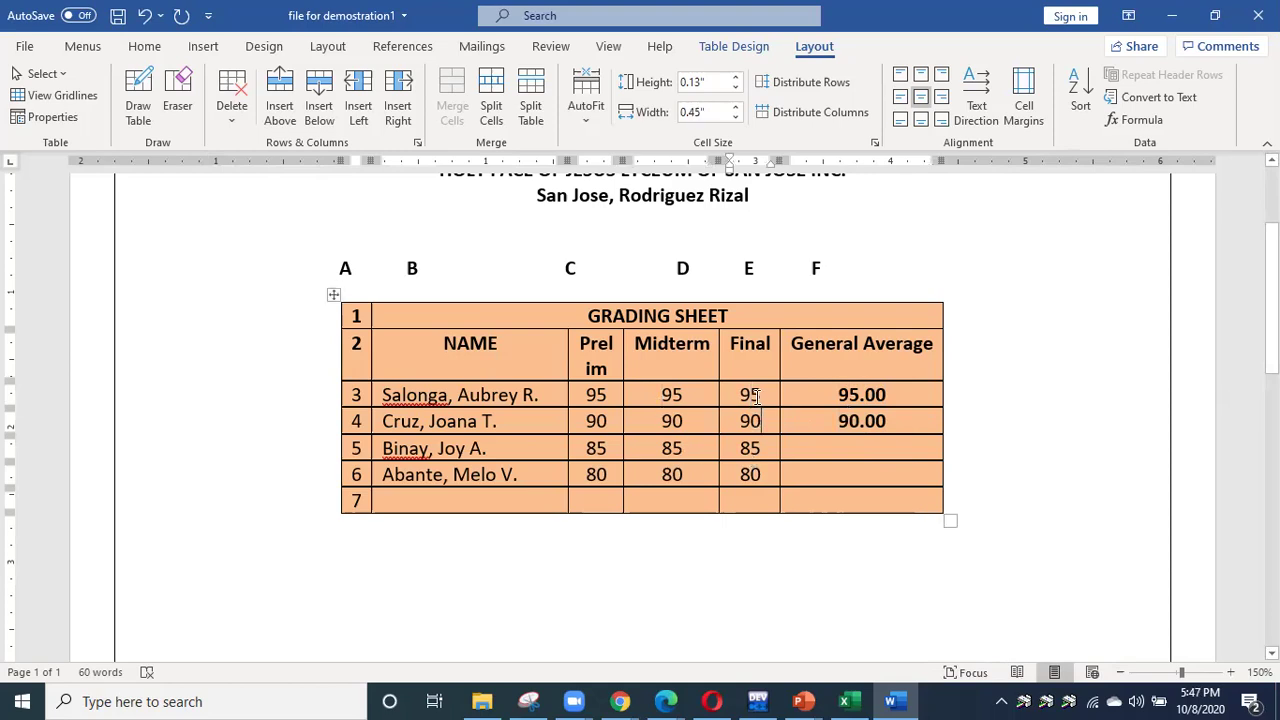
{"action": "mouse_move", "coordinate": [864, 418]}
{"action": "left_mouse_down"}
{"action": "mouse_move", "coordinate": [884, 421]}
{"action": "mouse_move", "coordinate": [845, 413]}
{"action": "left_mouse_up"}
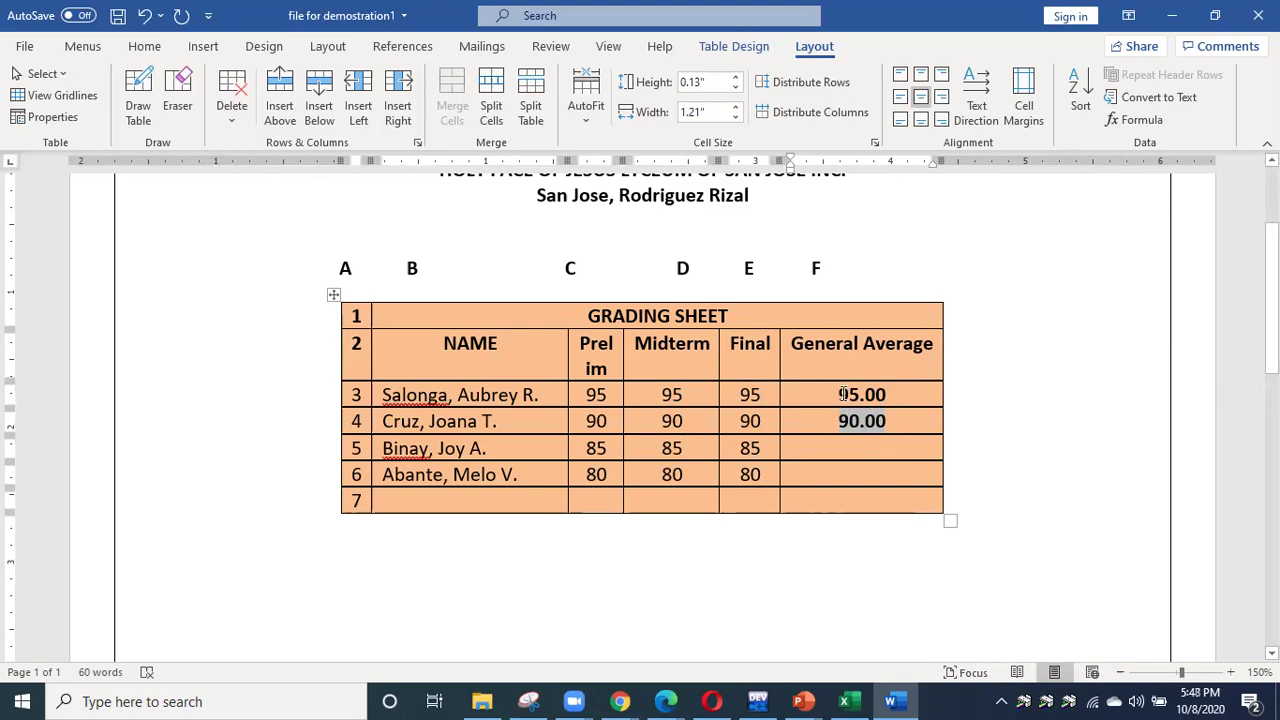
Replace the suggested formula for the row 5 General Average with =(C5+D5+E5)/3.
{"action": "left_click", "coordinate": [862, 450]}
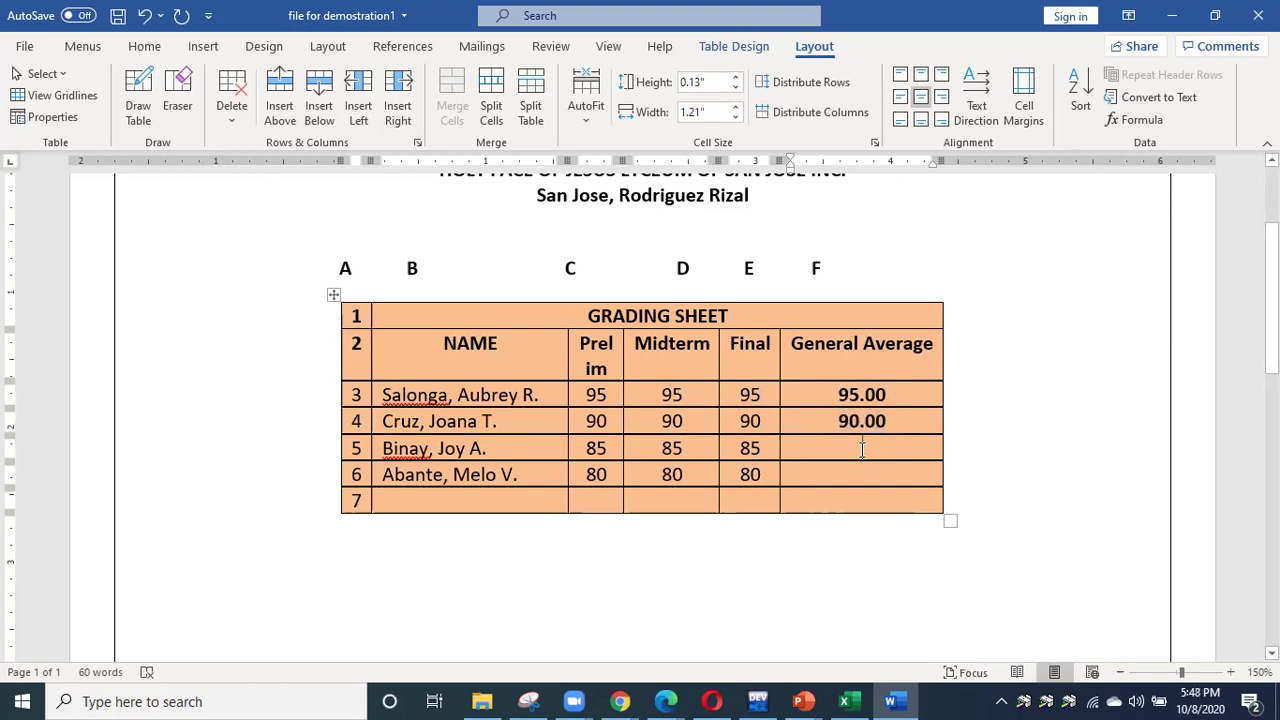
{"action": "left_click", "coordinate": [1137, 120]}
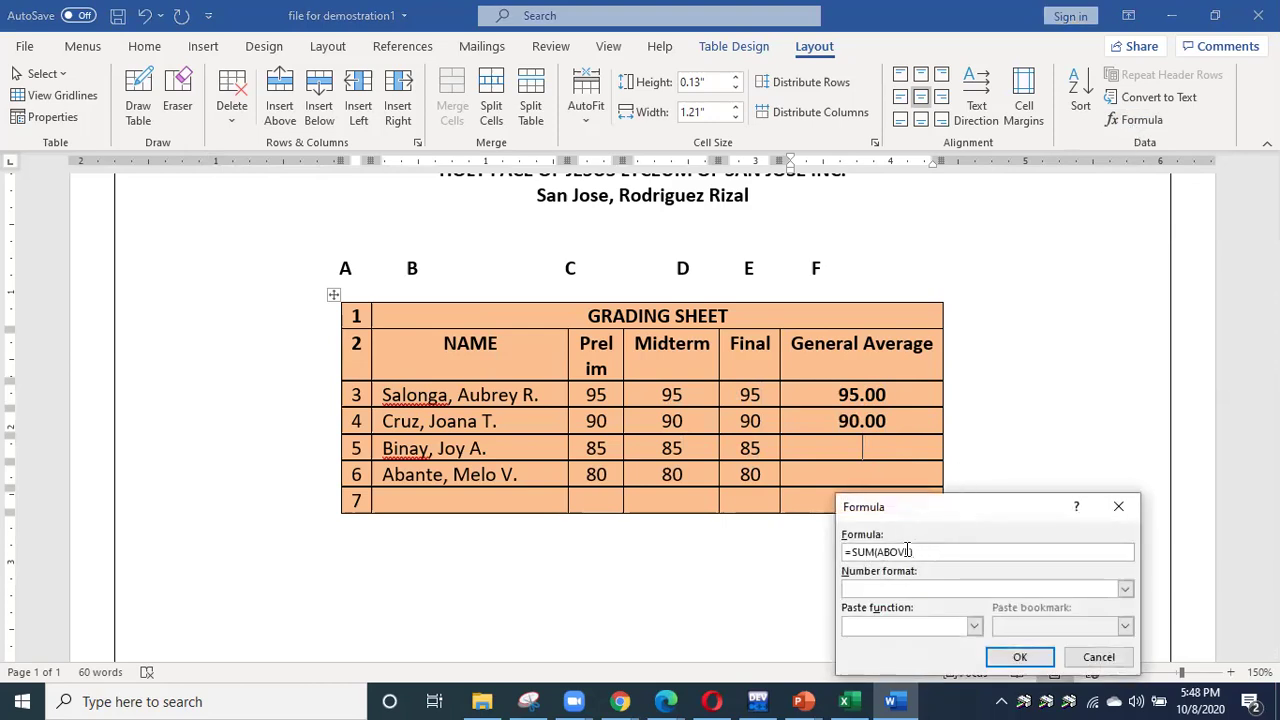
{"action": "key", "text": "BackSpace"}
{"action": "key", "text": "BackSpace"}
{"action": "key", "text": "BackSpace"}
{"action": "key", "text": "BackSpace"}
{"action": "key", "text": "BackSpace"}
{"action": "key", "text": "BackSpace"}
{"action": "key", "text": "BackSpace"}
{"action": "key", "text": "BackSpace"}
{"action": "key", "text": "BackSpace"}
{"action": "key", "text": "BackSpace"}
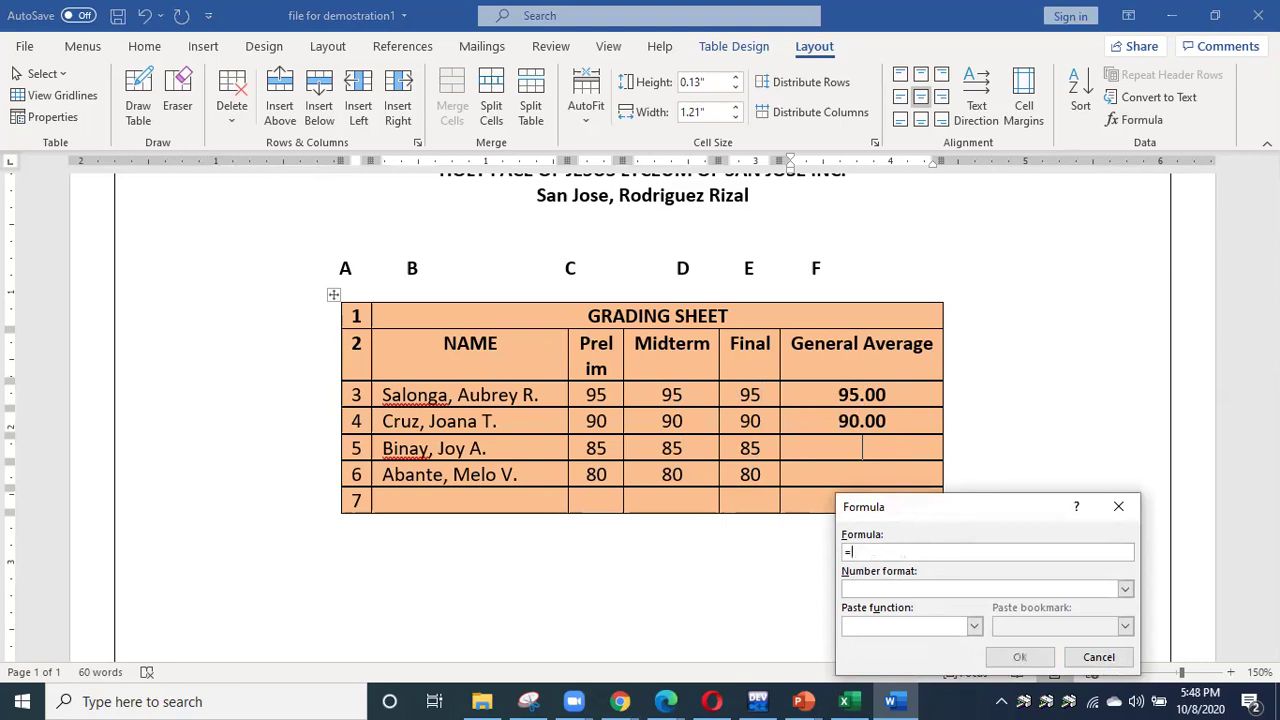
{"action": "type", "text": "(C"}
{"action": "type", "text": "5+D"}
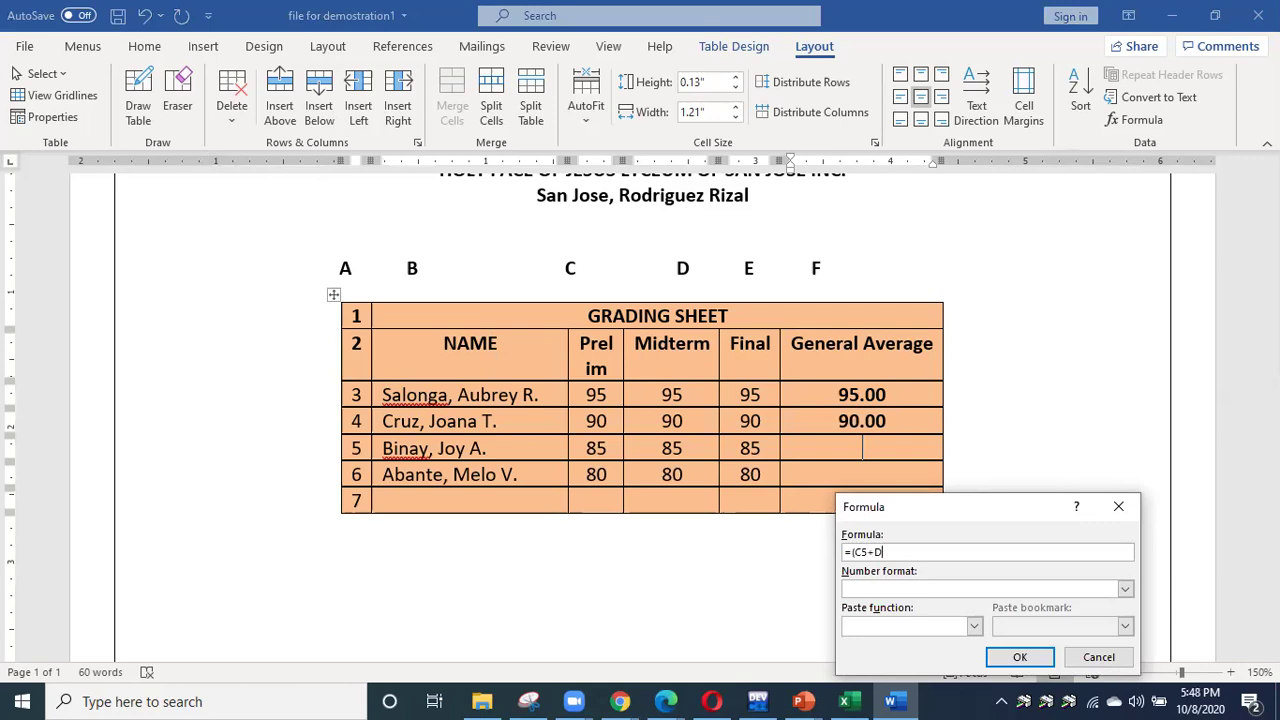
{"action": "type", "text": "5+E5)/3"}
Apply the 0.00 number format to the row 5 average formula and insert it.
{"action": "left_click", "coordinate": [1045, 594]}
{"action": "left_click", "coordinate": [1123, 590]}
{"action": "left_click", "coordinate": [890, 666]}
{"action": "left_click", "coordinate": [1014, 652]}
Replace the suggested formula for the row 6 General Average with =(SUM(LEFT)/3).
{"action": "left_click", "coordinate": [852, 468]}
{"action": "left_click", "coordinate": [1151, 118]}
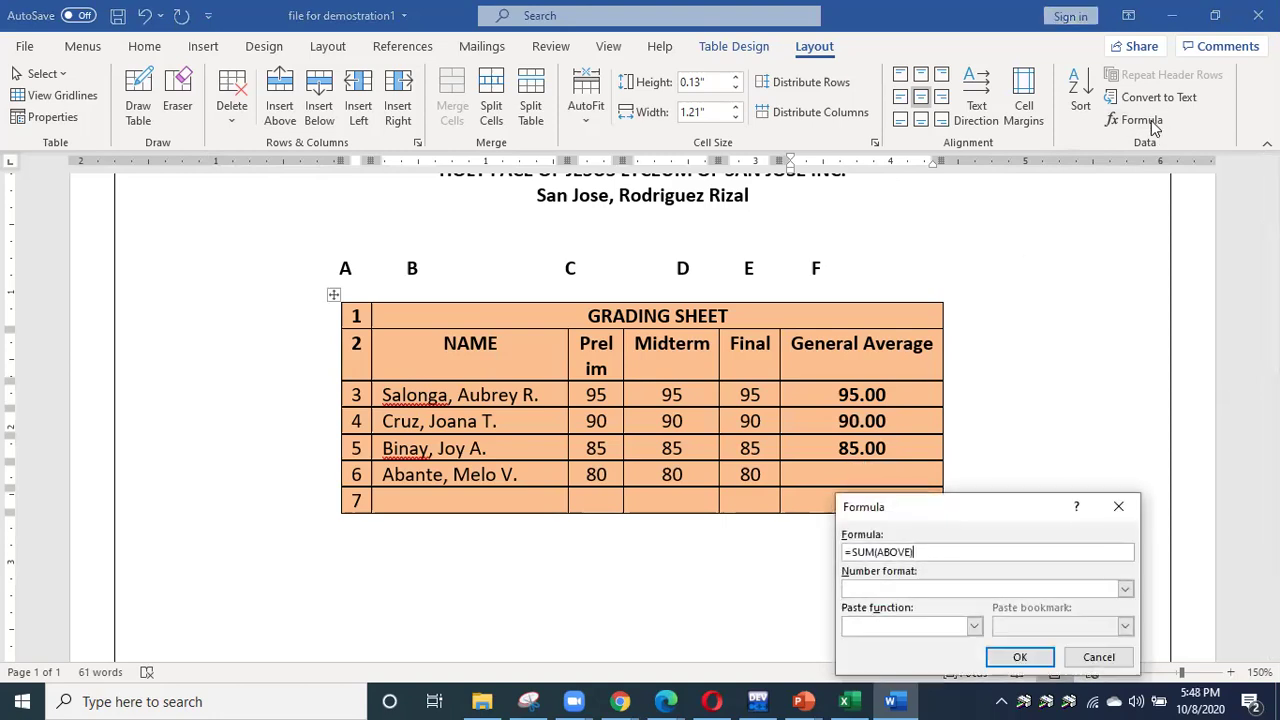
{"action": "key", "text": "BackSpace"}
{"action": "key", "text": "BackSpace"}
{"action": "key", "text": "BackSpace"}
{"action": "key", "text": "BackSpace"}
{"action": "key", "text": "BackSpace"}
{"action": "key", "text": "BackSpace"}
{"action": "type", "text": "LEFT)/3)"}
{"action": "left_click", "coordinate": [852, 553]}
{"action": "type", "text": "("}
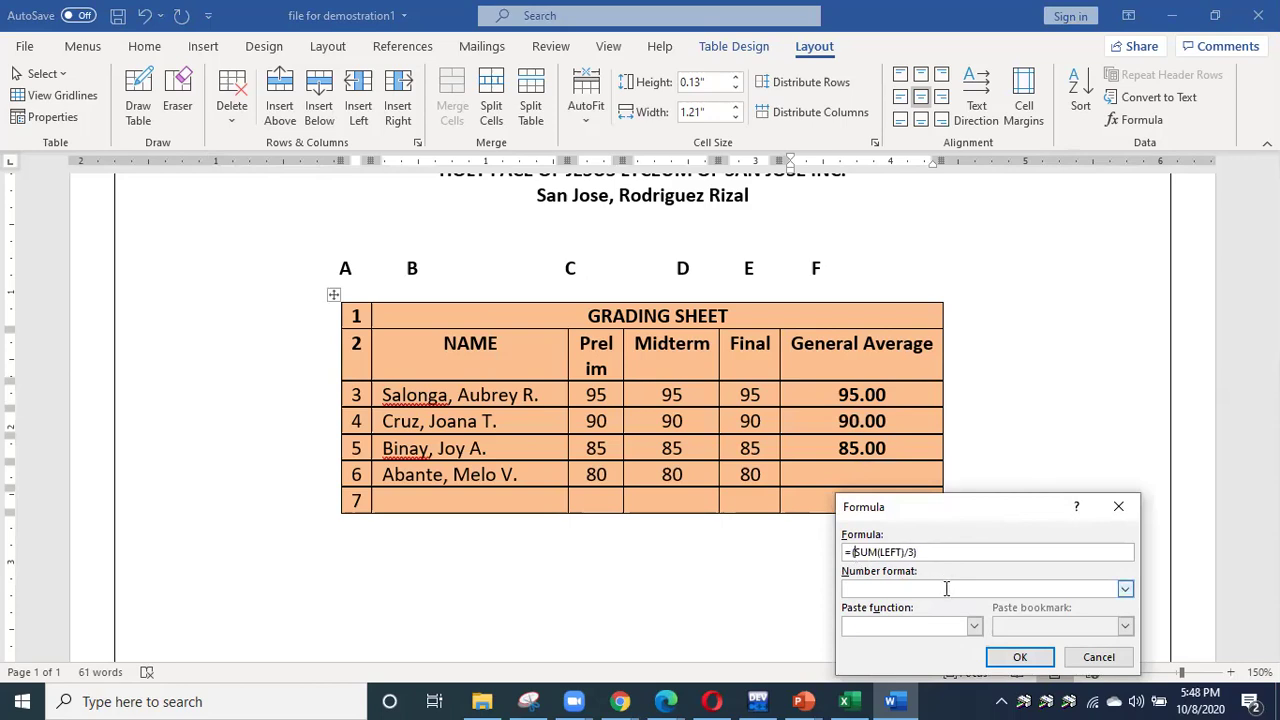
Apply the 0.00 number format to the row 6 average formula and insert it.
{"action": "left_click", "coordinate": [1124, 589]}
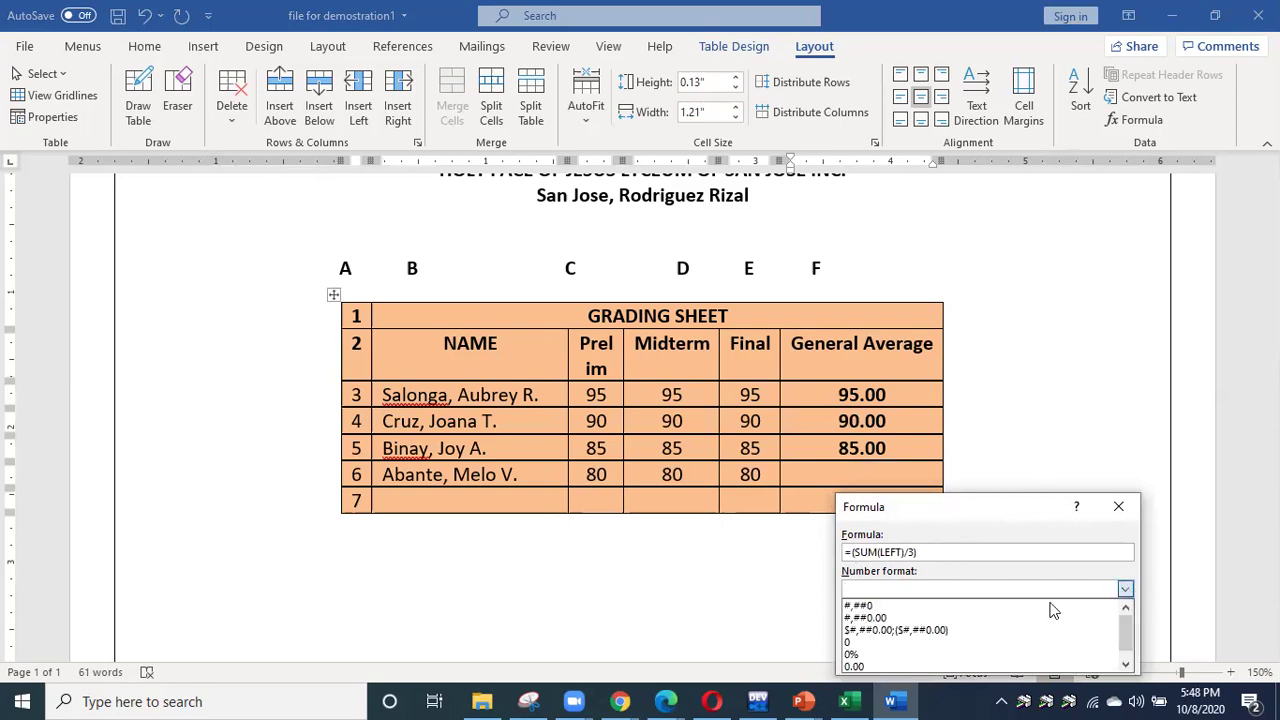
{"action": "left_click", "coordinate": [877, 664]}
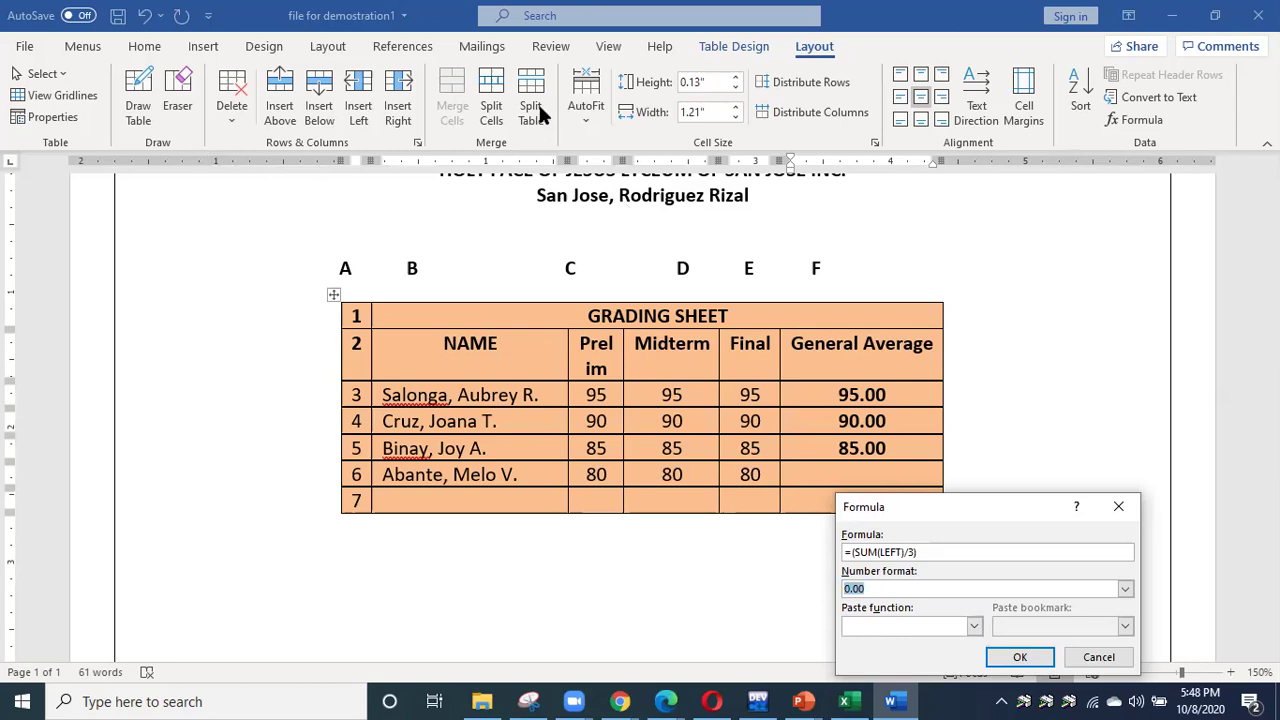
{"action": "left_click", "coordinate": [1018, 659]}
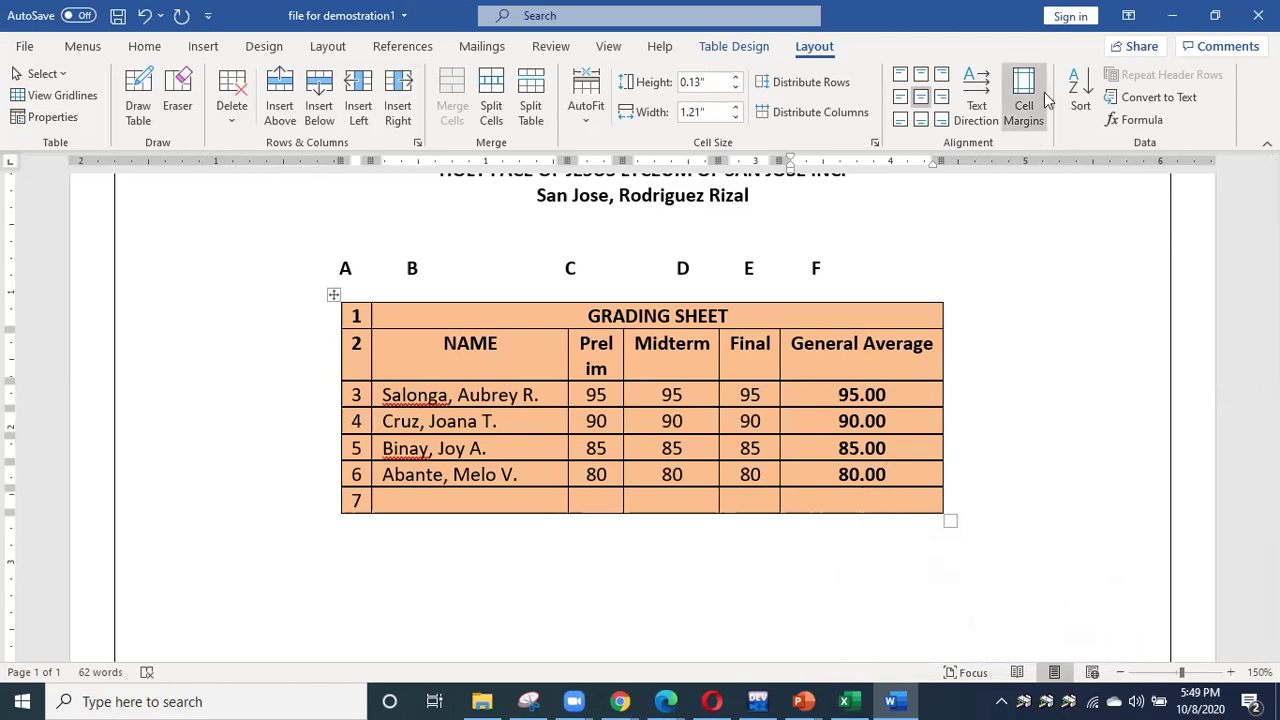
Insert the suggested =SUM(ABOVE) formula with the 0 number format in row 7 of the General Average column.
{"action": "left_click", "coordinate": [1130, 119]}
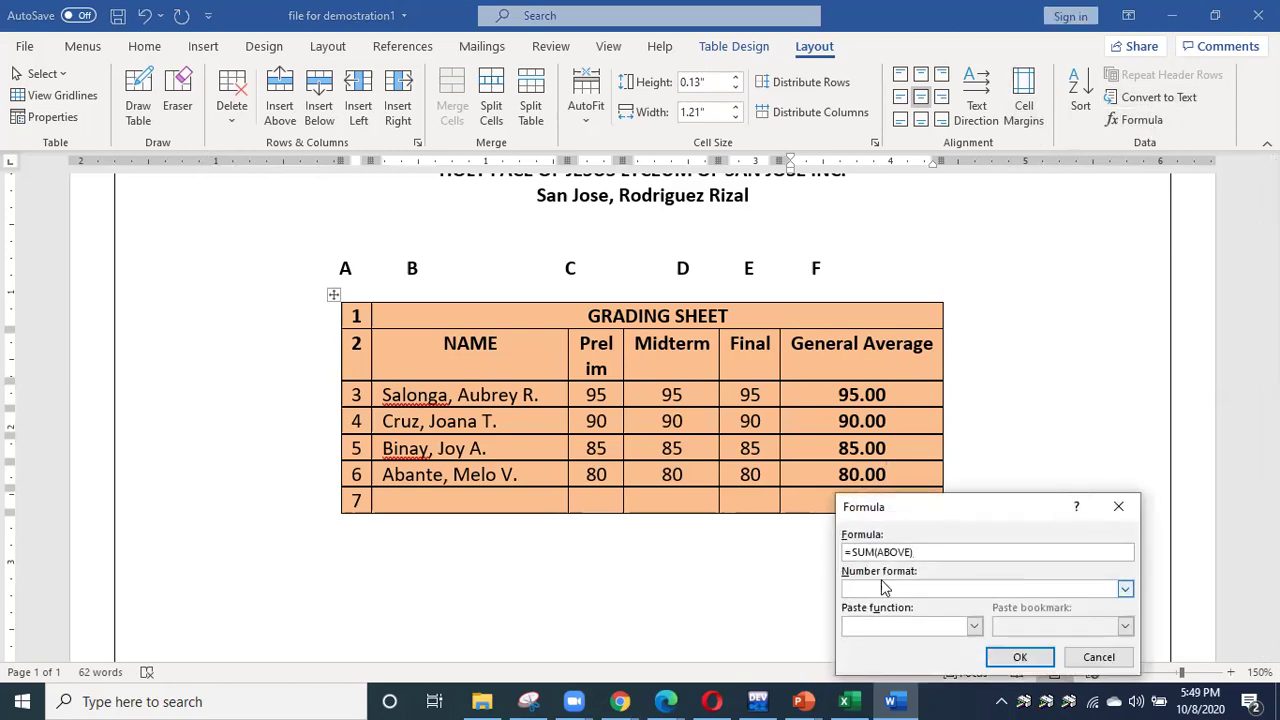
{"action": "left_click", "coordinate": [1125, 591]}
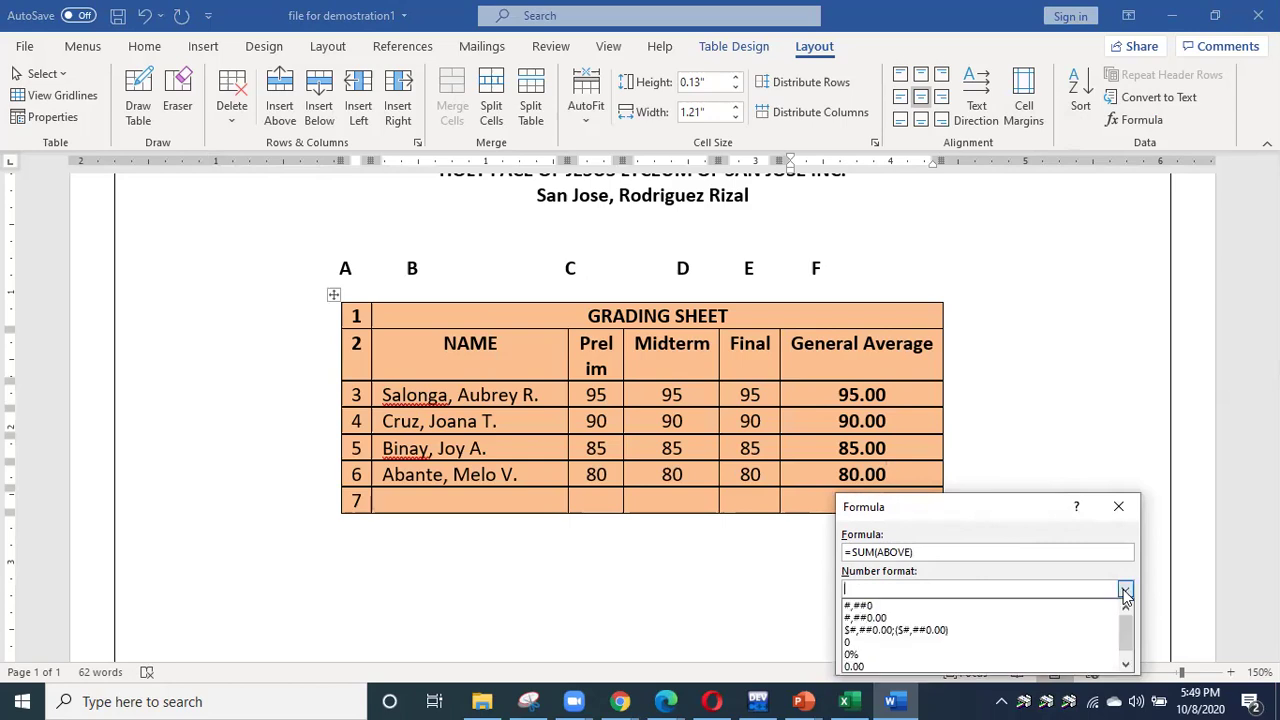
{"action": "left_click", "coordinate": [882, 648]}
{"action": "left_click", "coordinate": [1019, 657]}
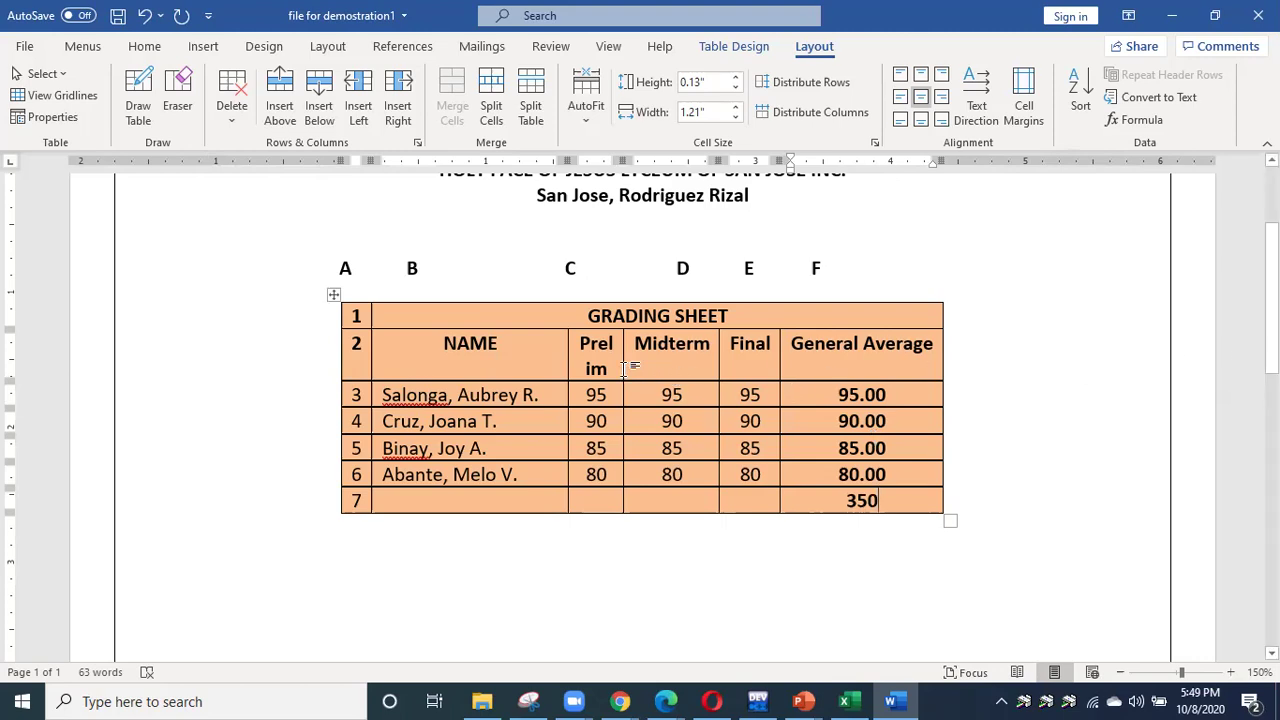
Widen the Prelim column and AutoFit the grading table to its contents so every header fits on one line.
{"action": "left_click_drag", "start_coordinate": [627, 356], "coordinate": [653, 353]}
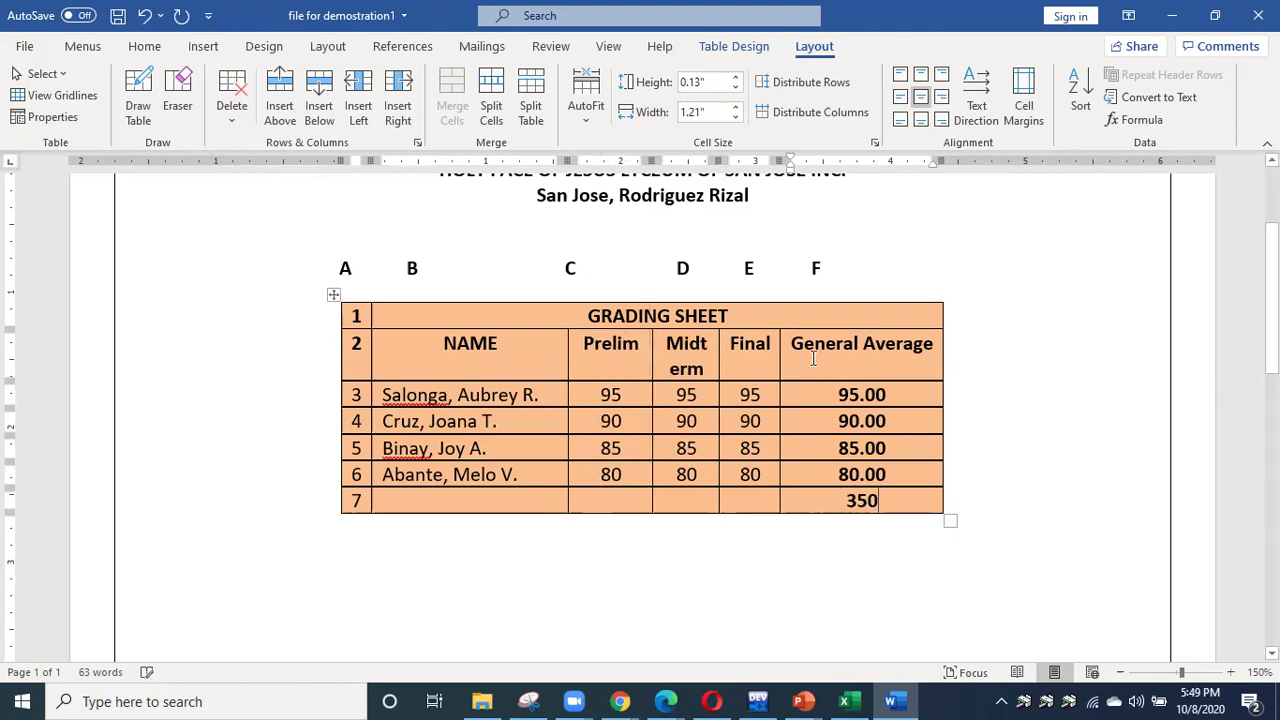
{"action": "left_click_drag", "start_coordinate": [410, 352], "coordinate": [500, 347]}
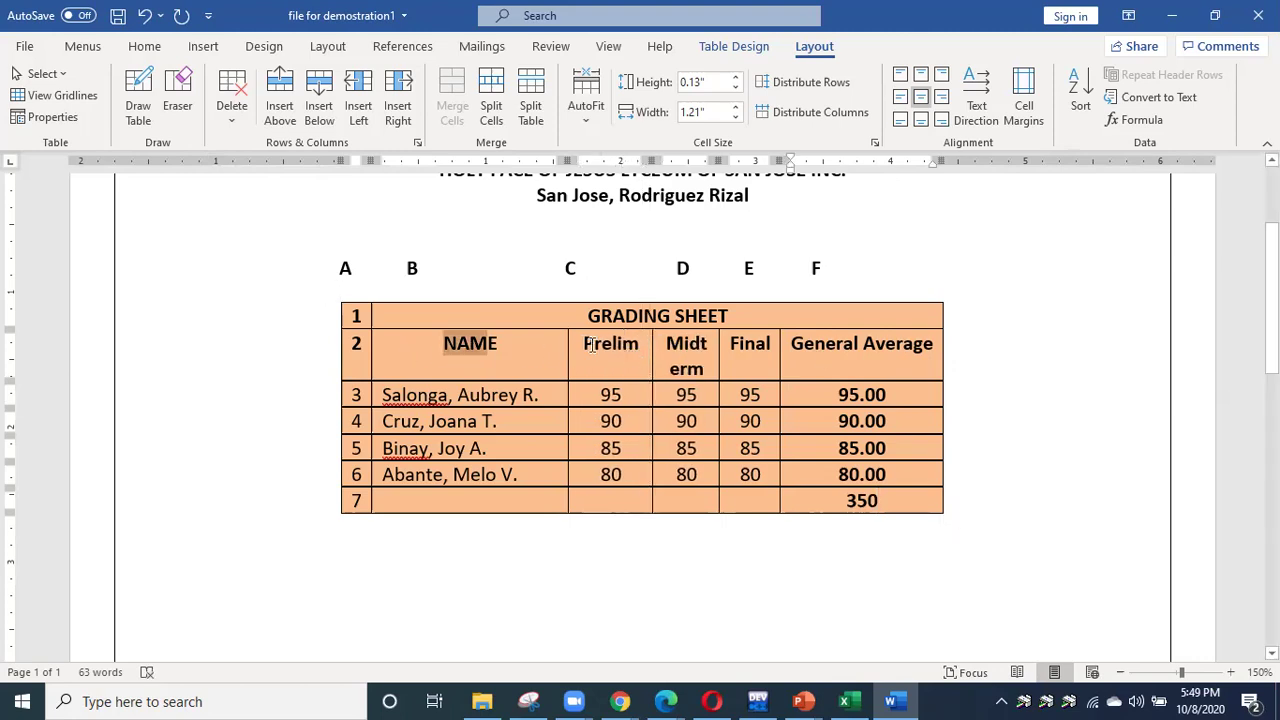
{"action": "left_click", "coordinate": [873, 344], "text": "shift"}
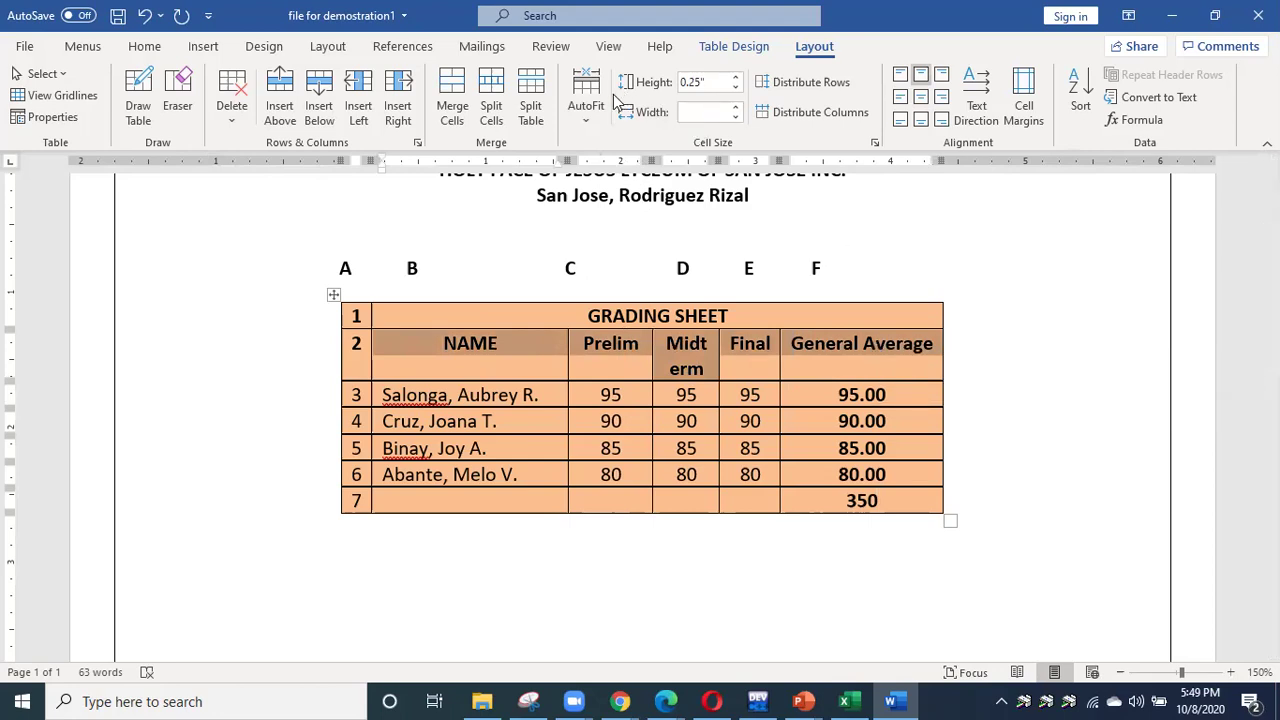
{"action": "left_click", "coordinate": [587, 100]}
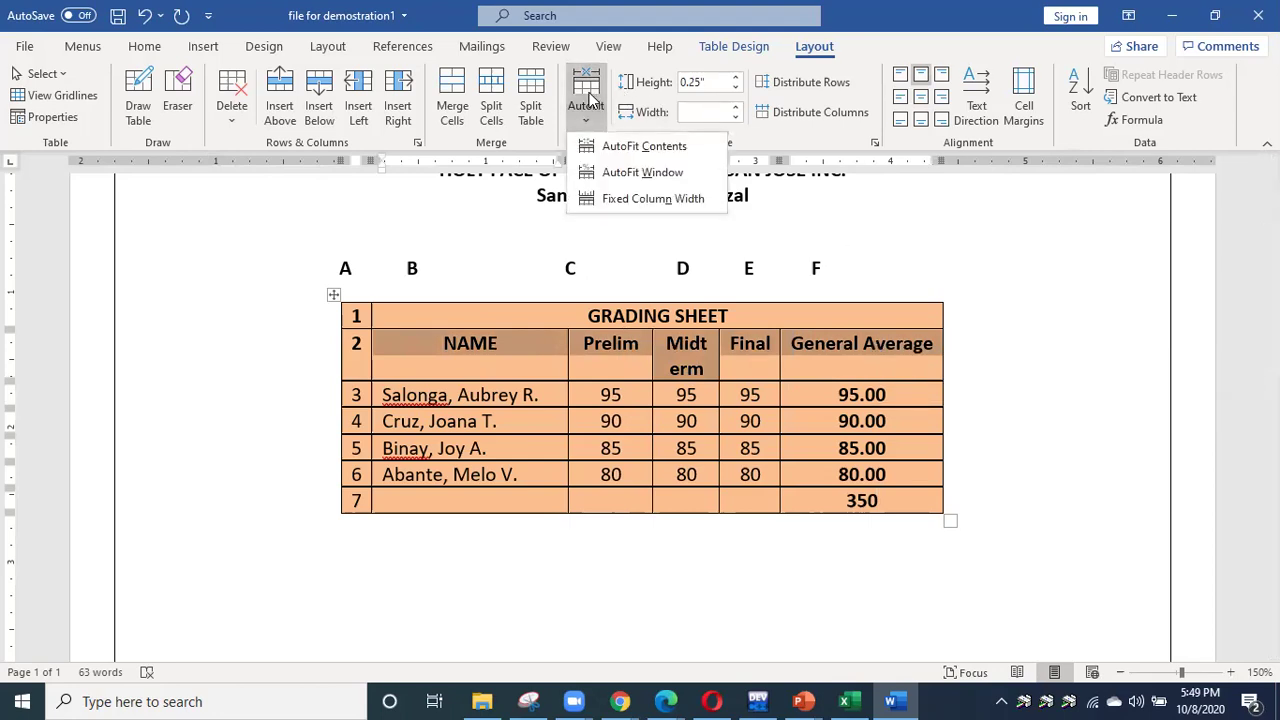
{"action": "left_click", "coordinate": [611, 143]}
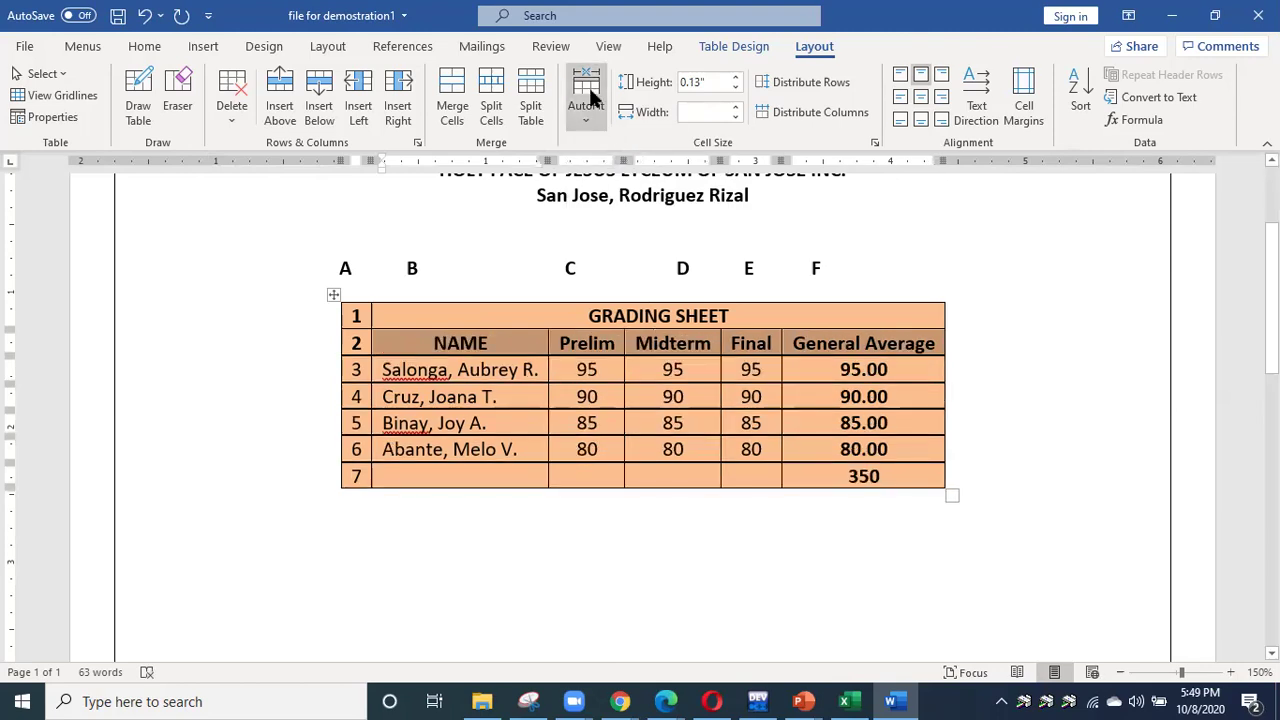
AutoFit the grading table to the window width and deselect it.
{"action": "left_click", "coordinate": [587, 100]}
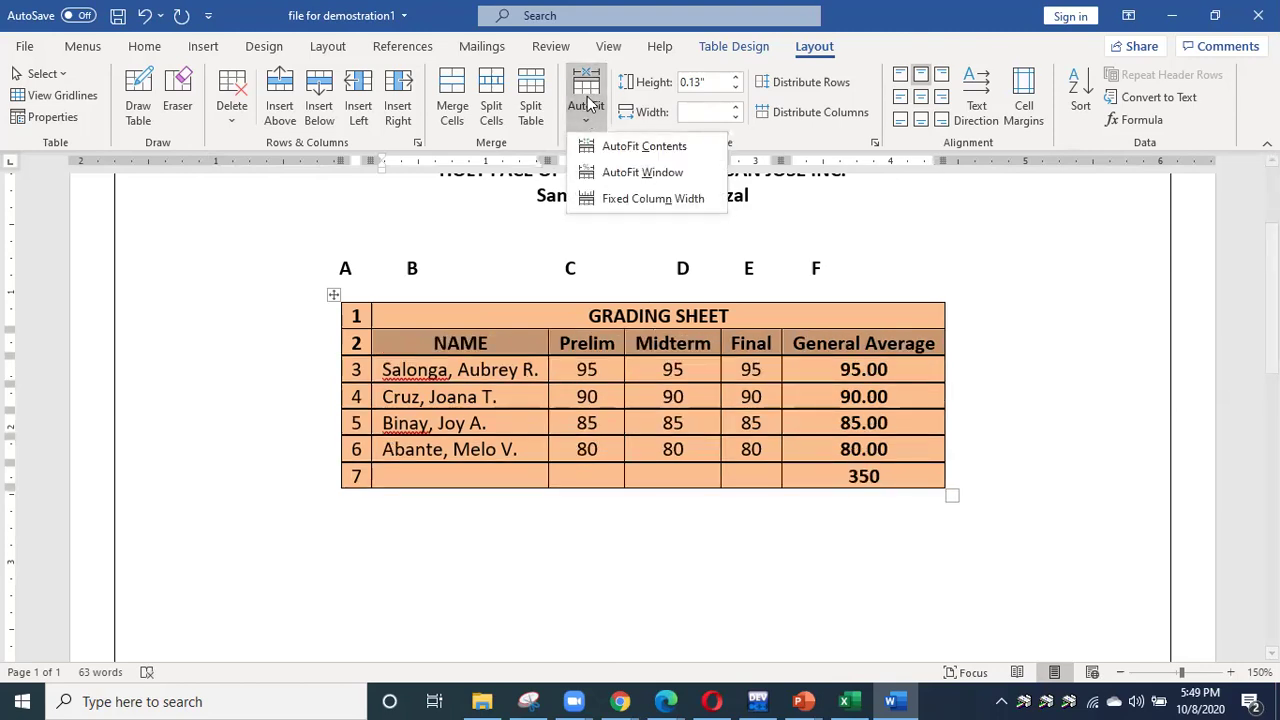
{"action": "left_click", "coordinate": [612, 172]}
{"action": "left_click", "coordinate": [806, 558]}
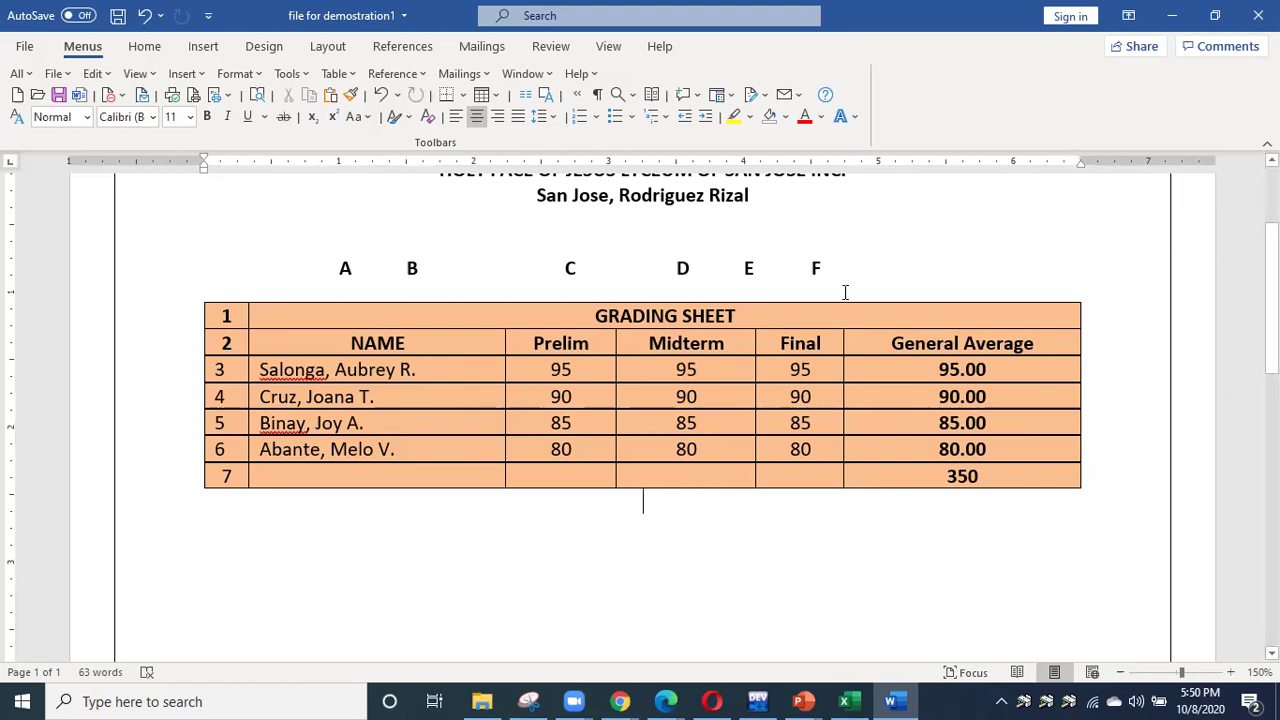
Rotate the Prelim, Midterm, Final and General Average headers to read vertically downward, starting at the cell top and centered across each column.
{"action": "left_click_drag", "start_coordinate": [537, 343], "coordinate": [952, 350]}
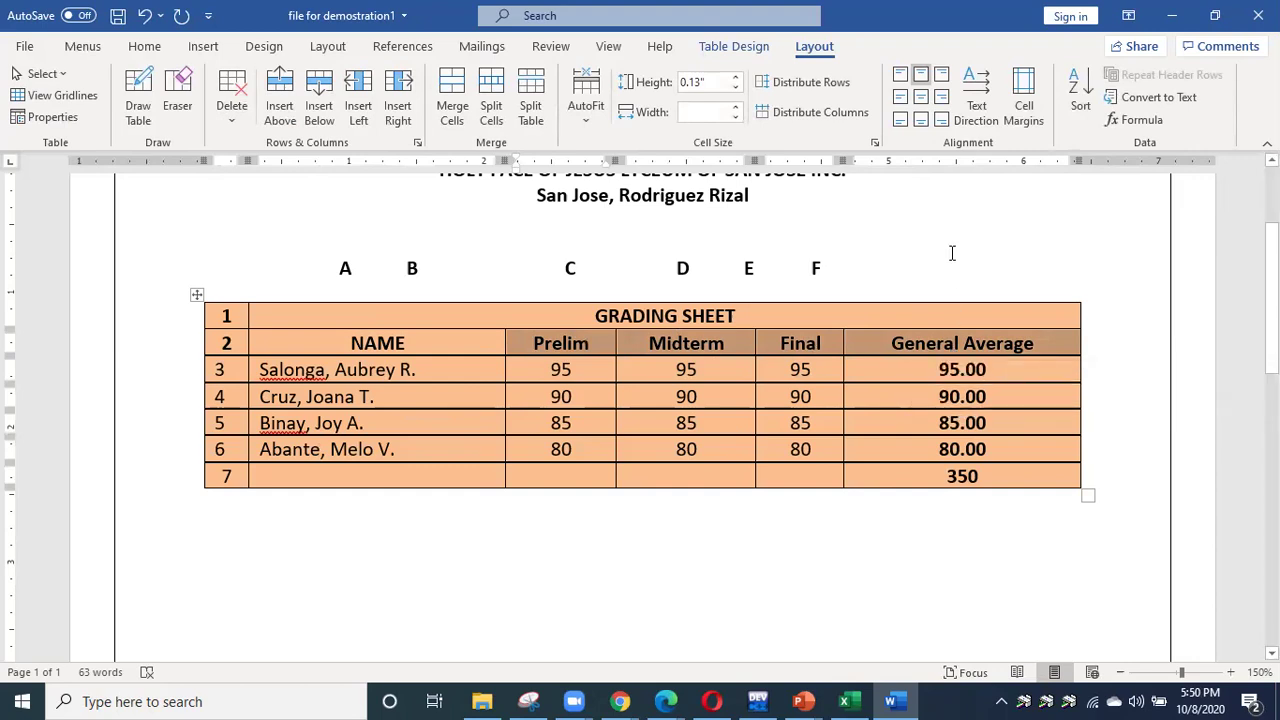
{"action": "left_click", "coordinate": [976, 108]}
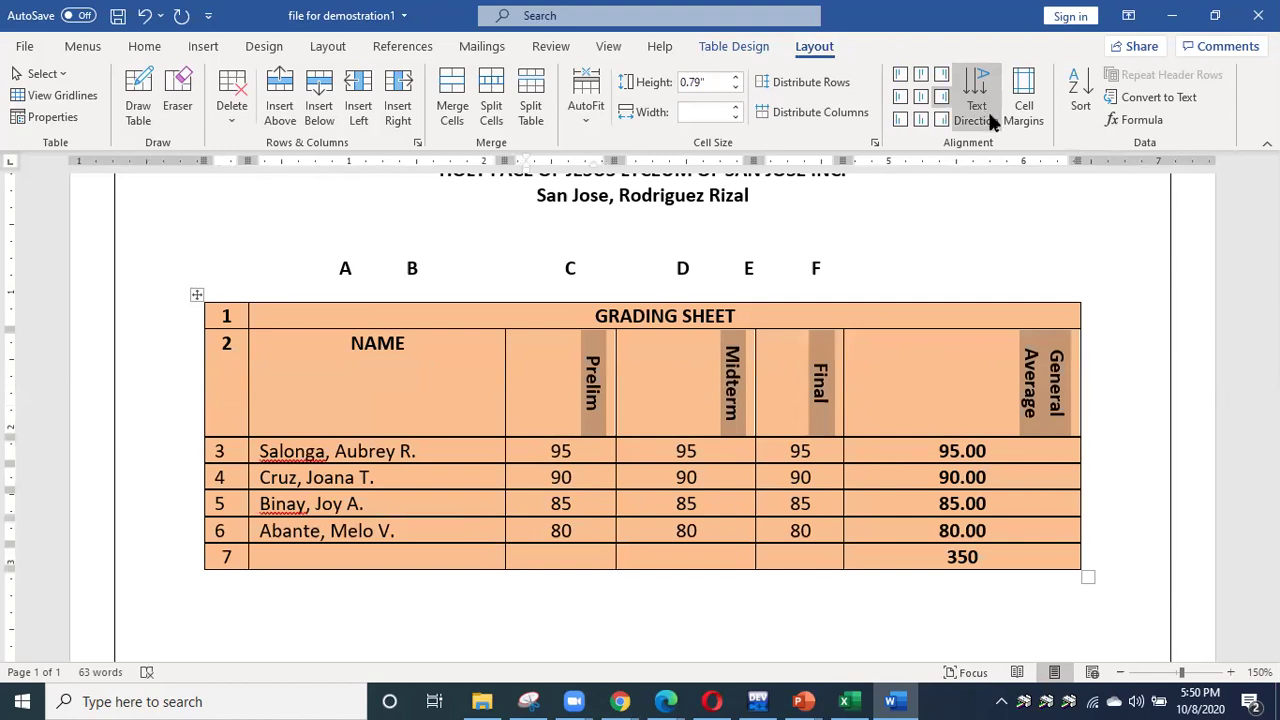
{"action": "left_click", "coordinate": [985, 108]}
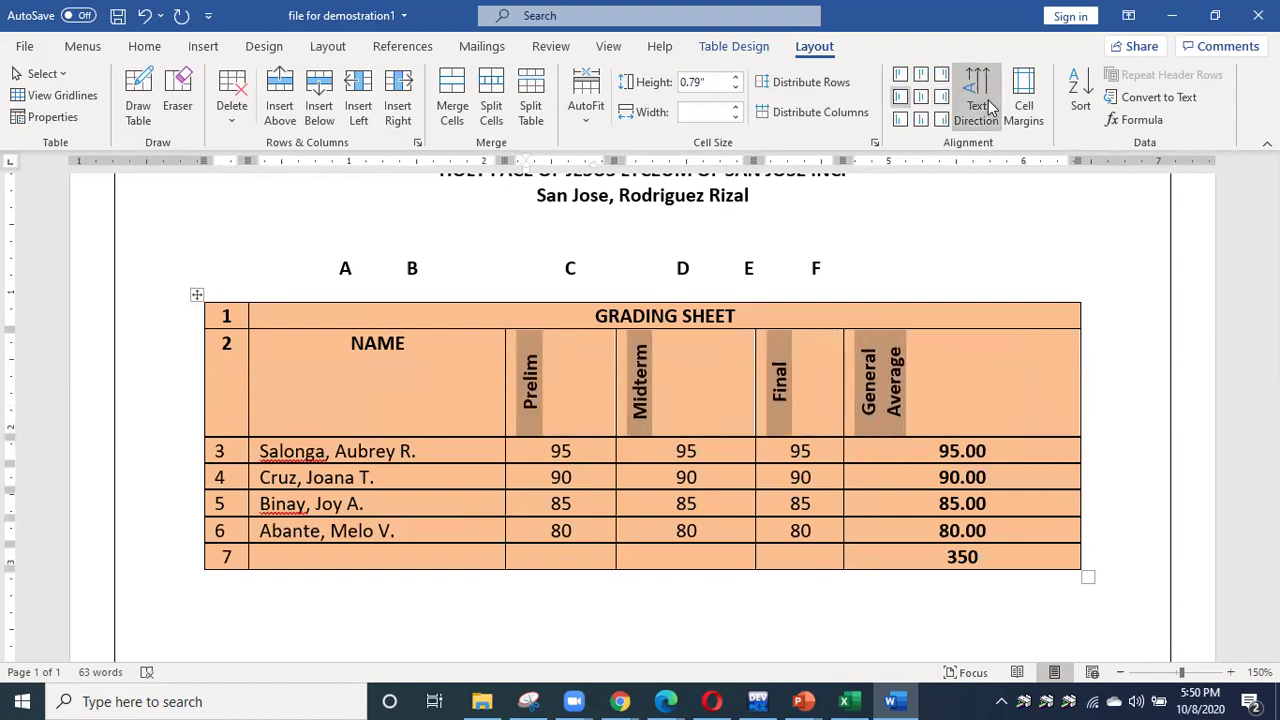
{"action": "left_click", "coordinate": [988, 106]}
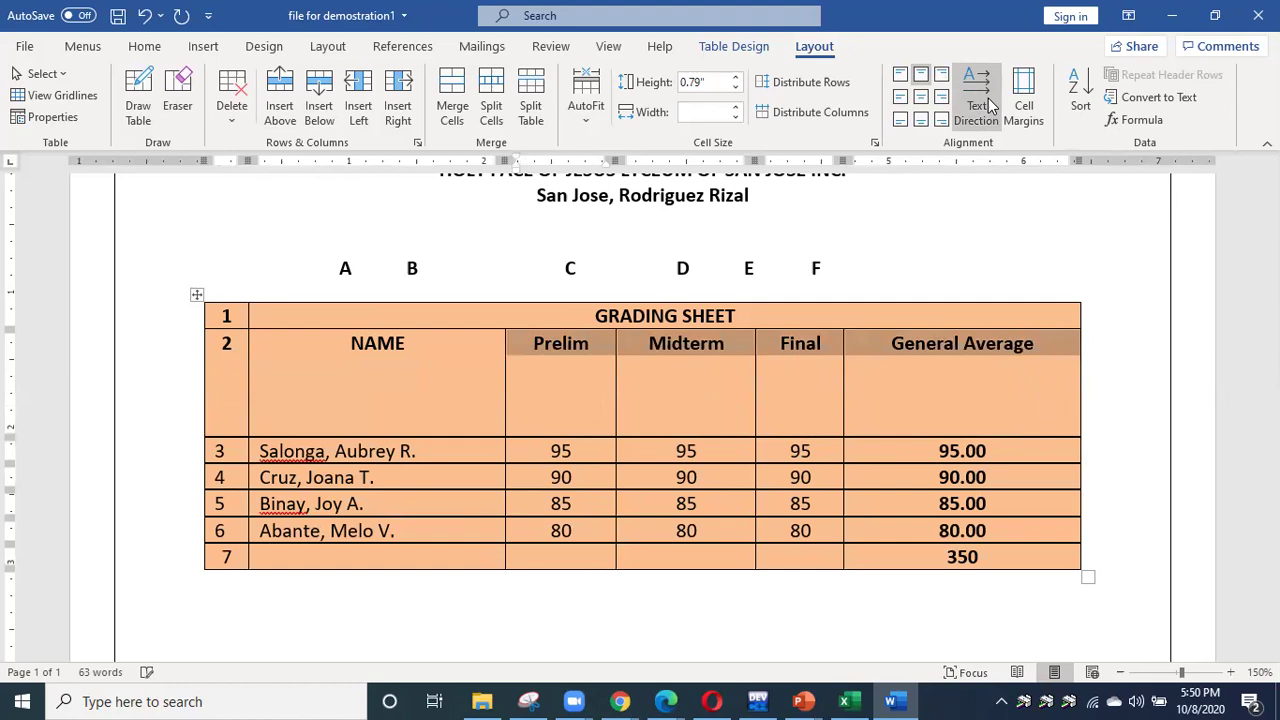
{"action": "left_click", "coordinate": [988, 106]}
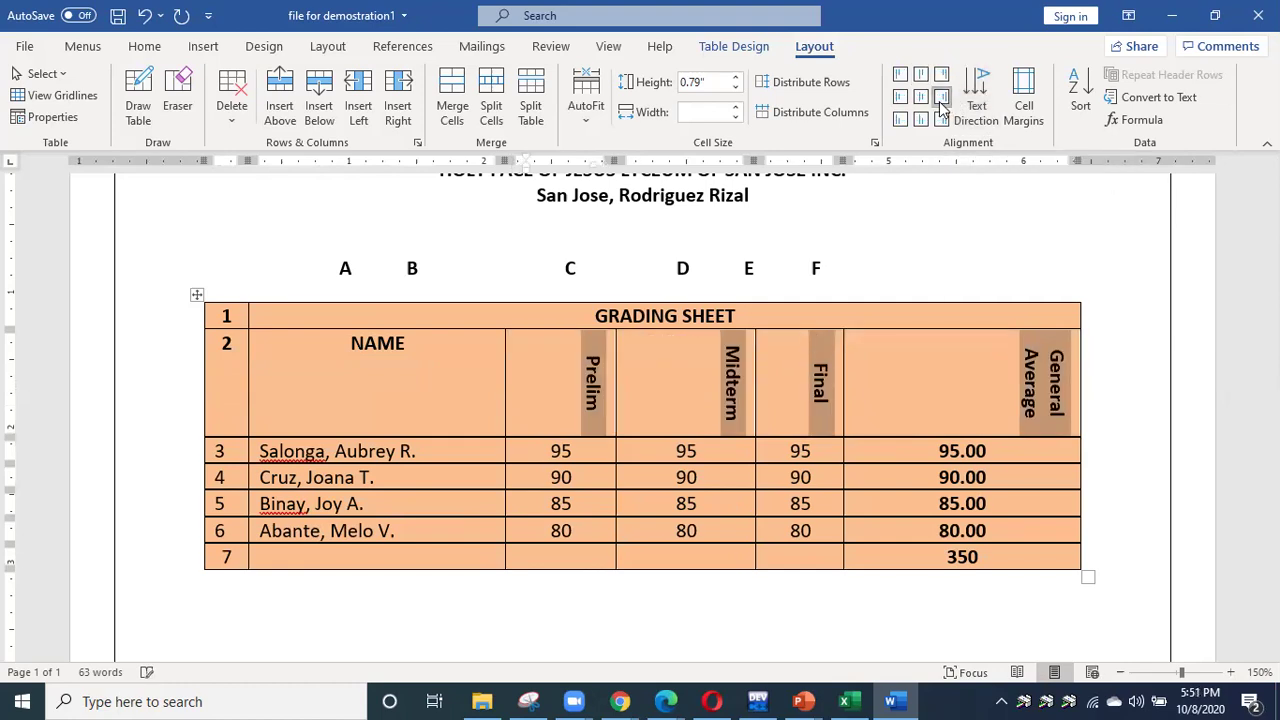
{"action": "left_click", "coordinate": [975, 108]}
{"action": "left_click", "coordinate": [975, 108]}
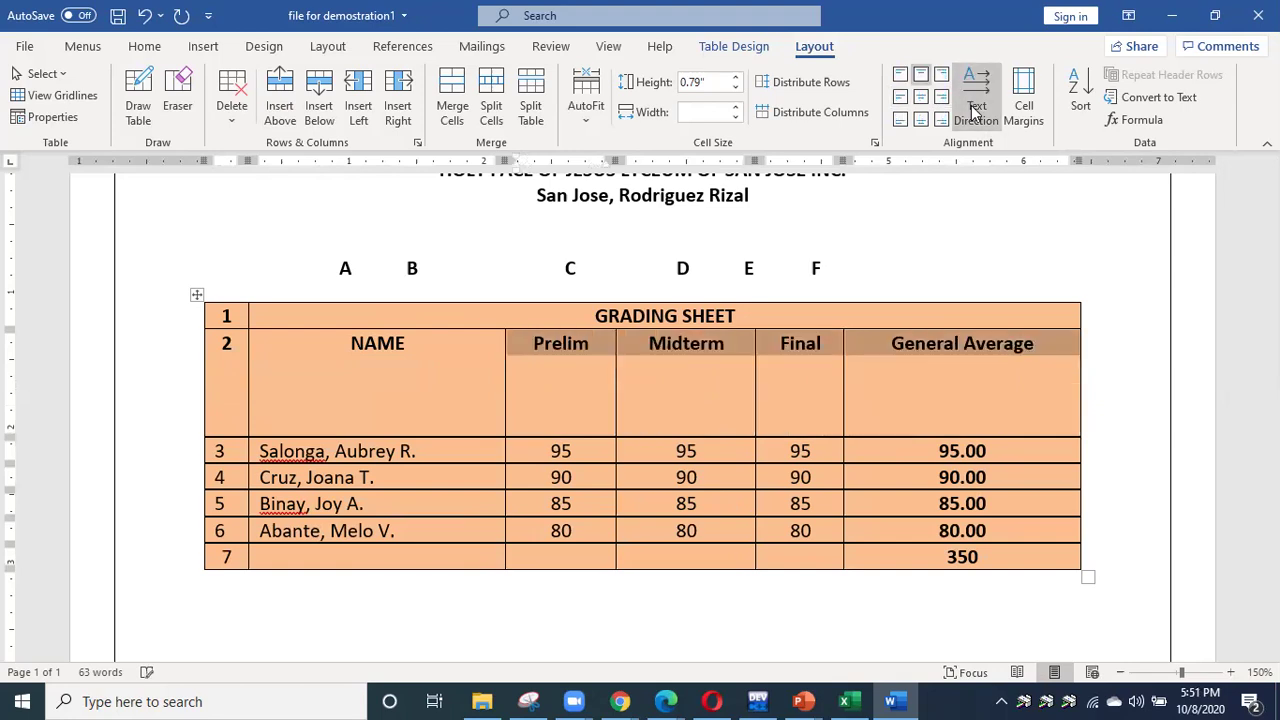
{"action": "left_click", "coordinate": [975, 108]}
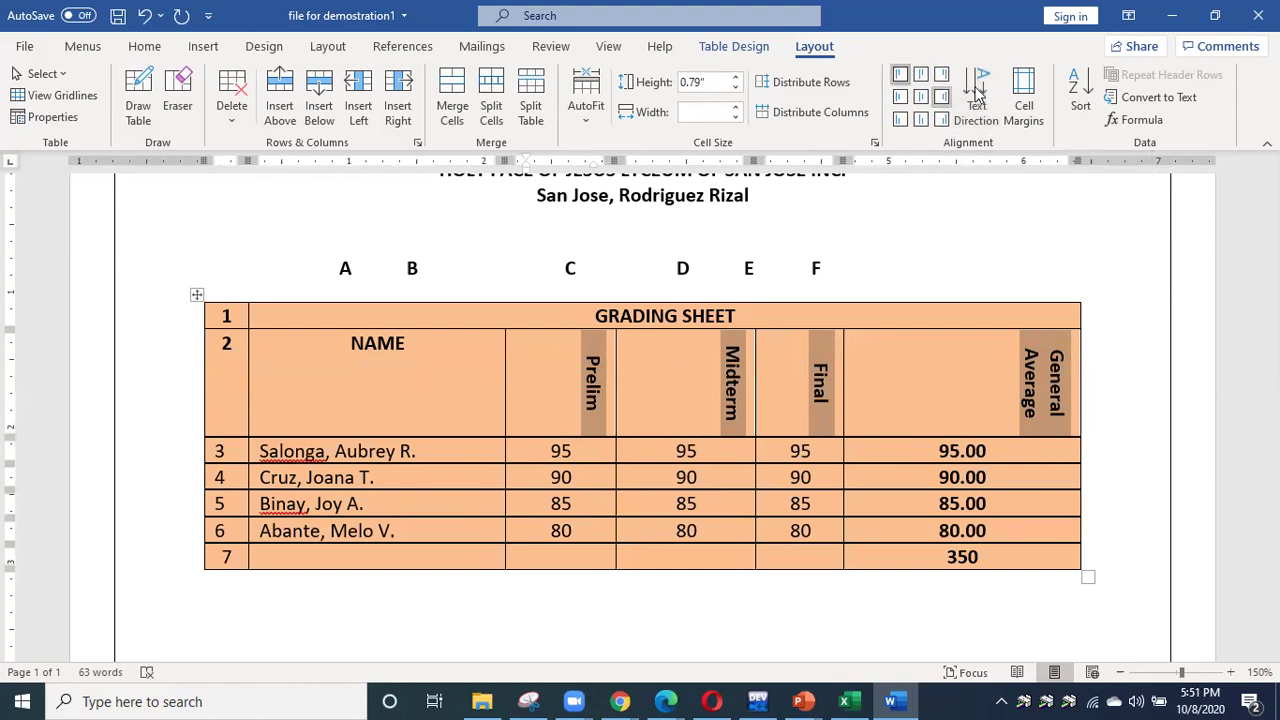
{"action": "left_click", "coordinate": [900, 75]}
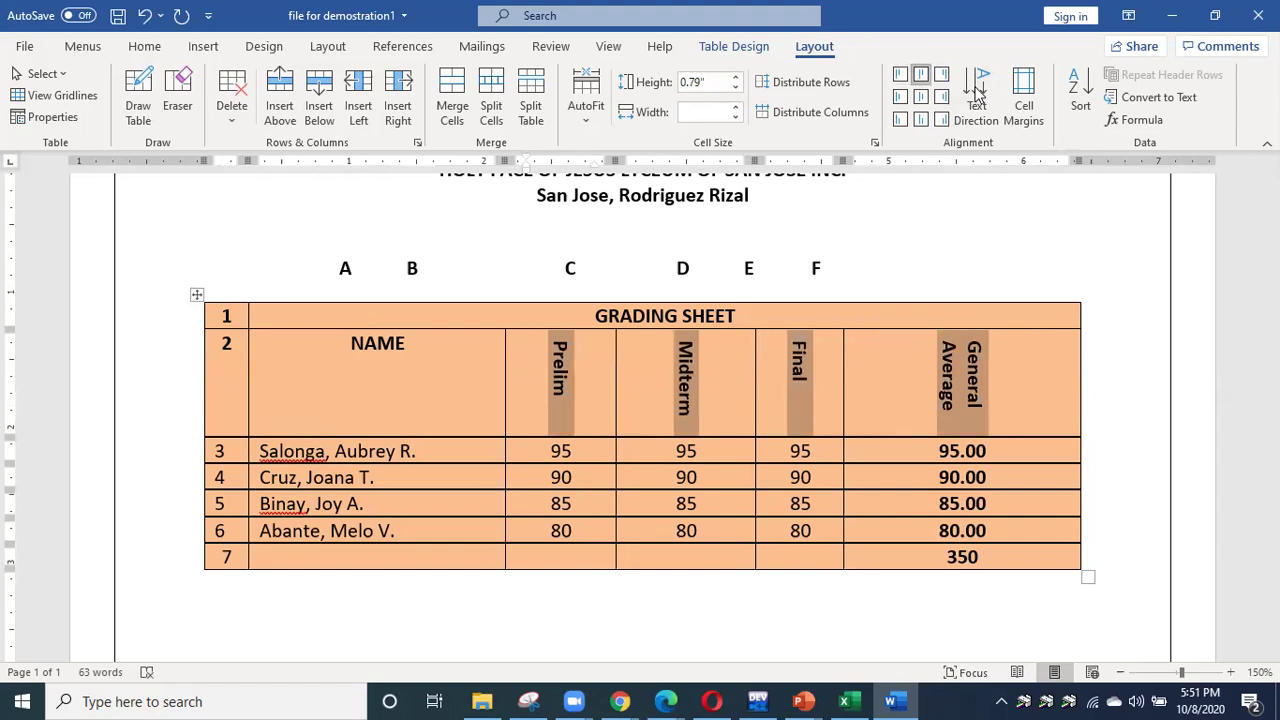
Try the other cell alignments on the Prelim, Midterm, Final and General Average headers and settle on centered both horizontally and vertically.
{"action": "left_click", "coordinate": [941, 75]}
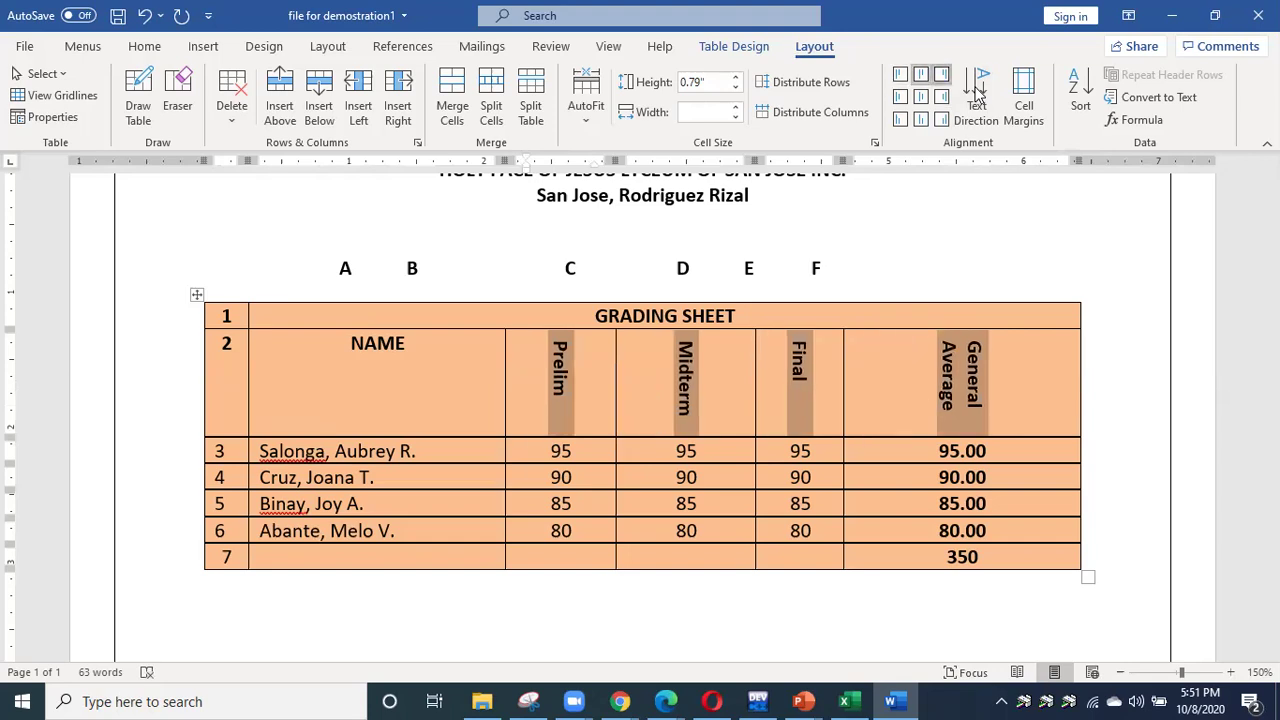
{"action": "left_click", "coordinate": [900, 97]}
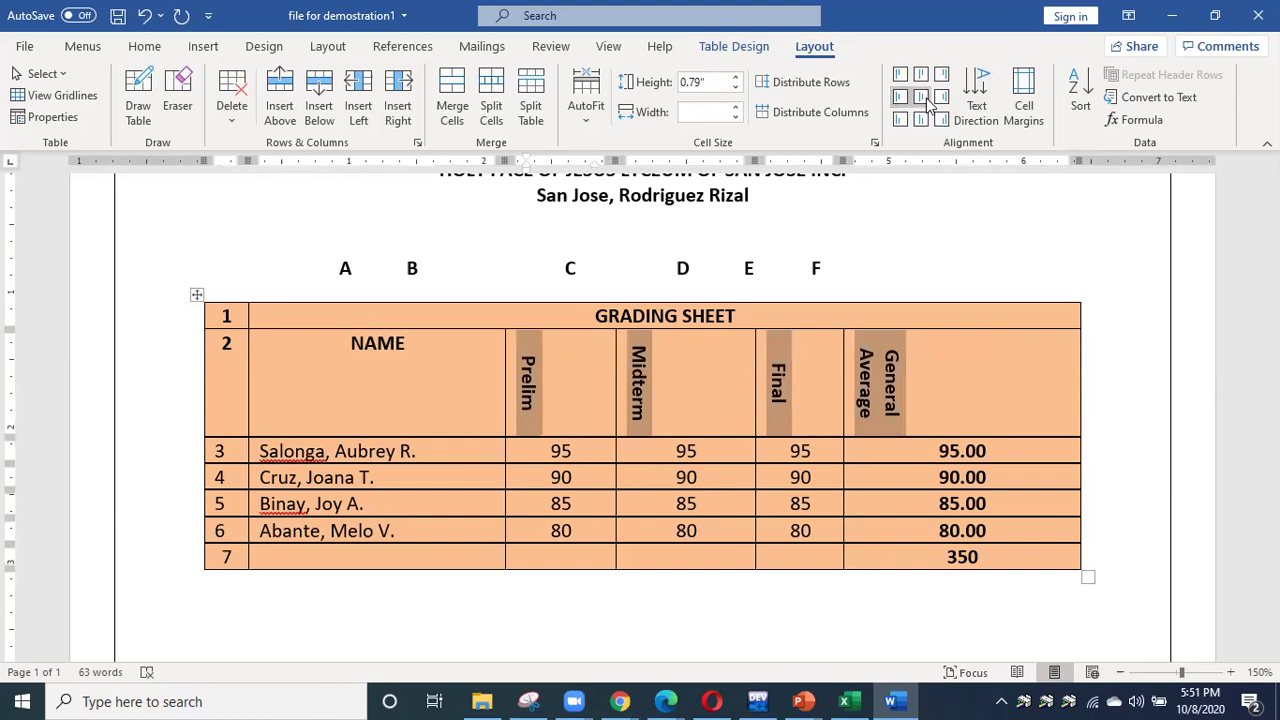
{"action": "left_click", "coordinate": [942, 100]}
{"action": "left_click", "coordinate": [944, 112]}
{"action": "left_click", "coordinate": [921, 121]}
{"action": "left_click", "coordinate": [921, 121]}
{"action": "left_click", "coordinate": [941, 120]}
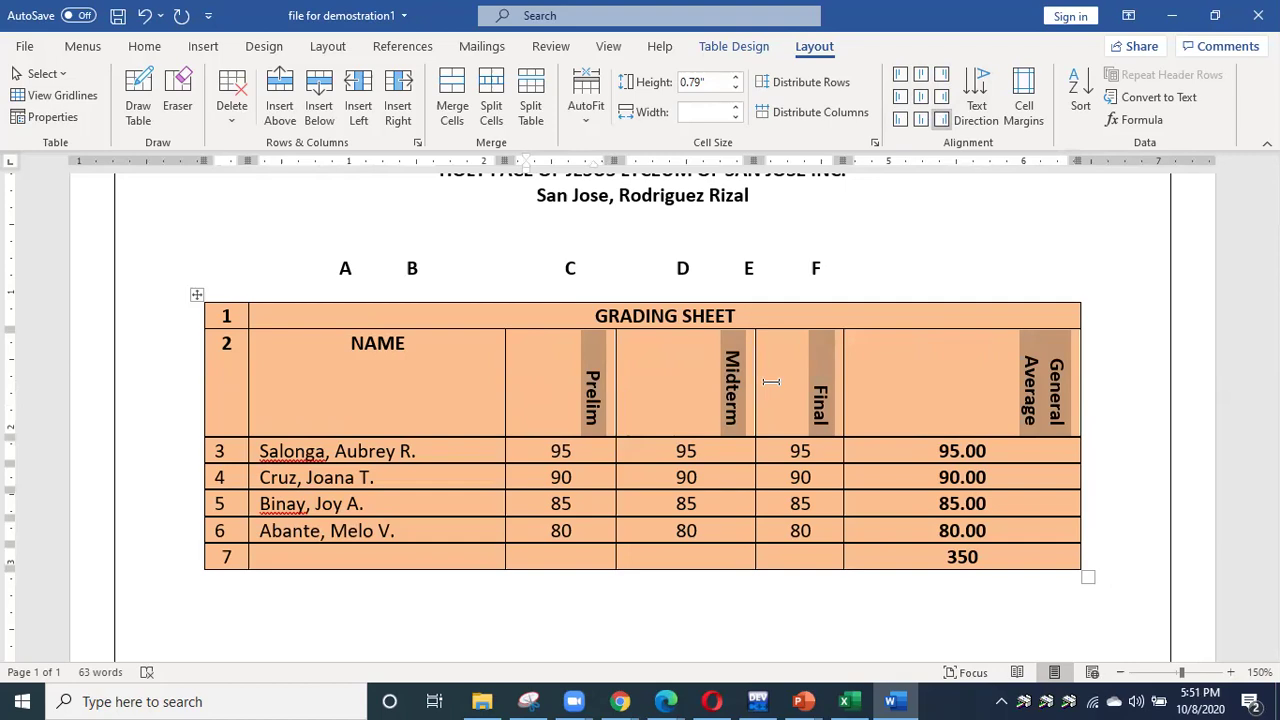
{"action": "left_click", "coordinate": [922, 97]}
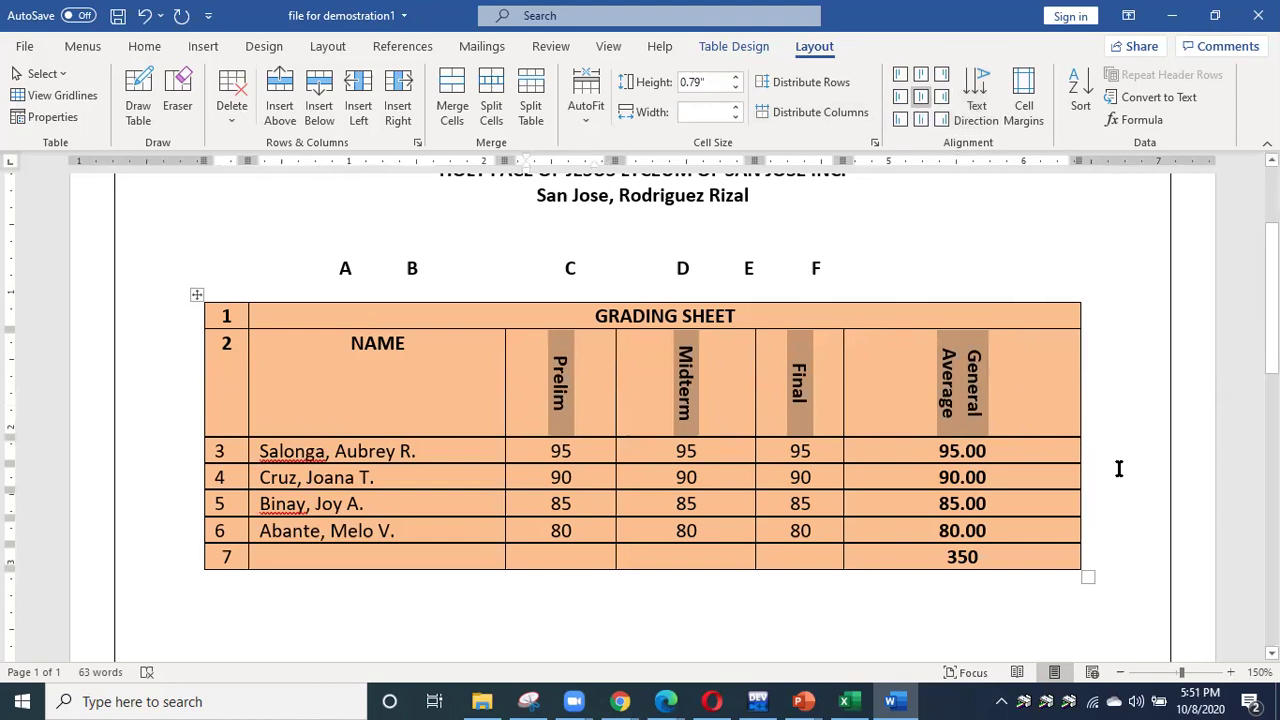
{"action": "left_click", "coordinate": [995, 519]}
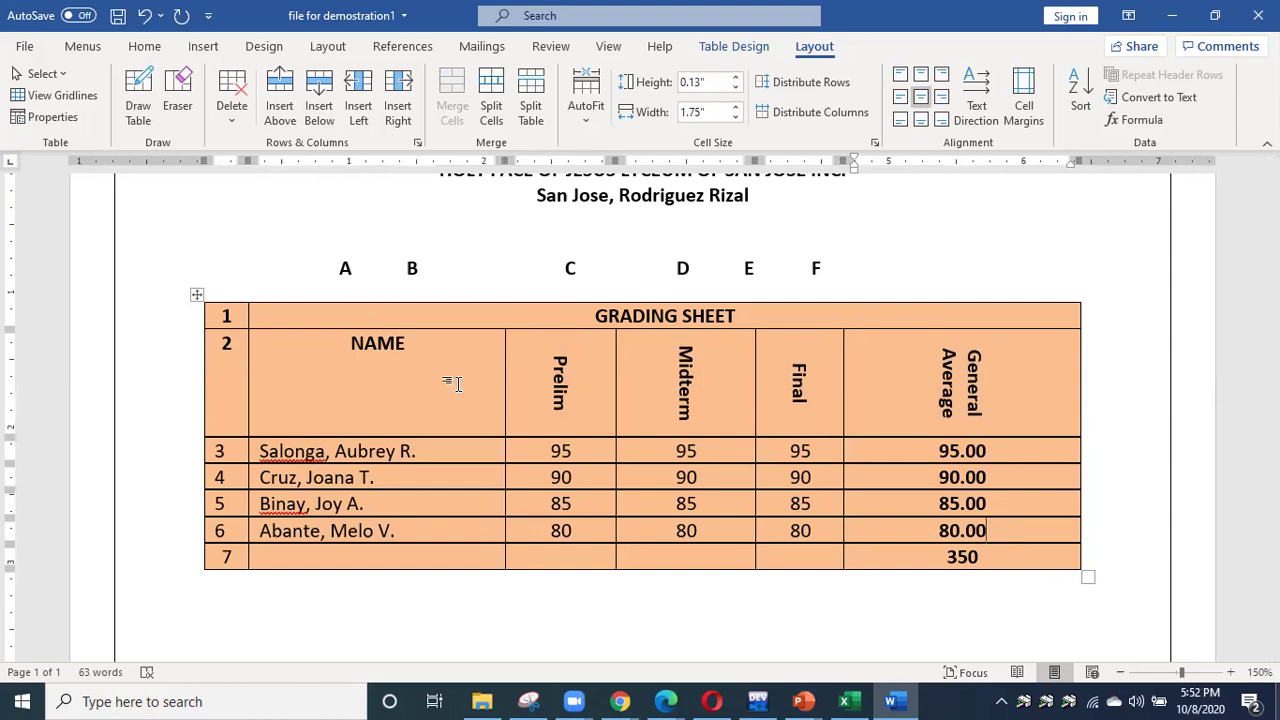
Examine the Row, Column, Cell and Alt Text settings in the grading table's properties and close them without changes.
{"action": "left_click", "coordinate": [42, 117]}
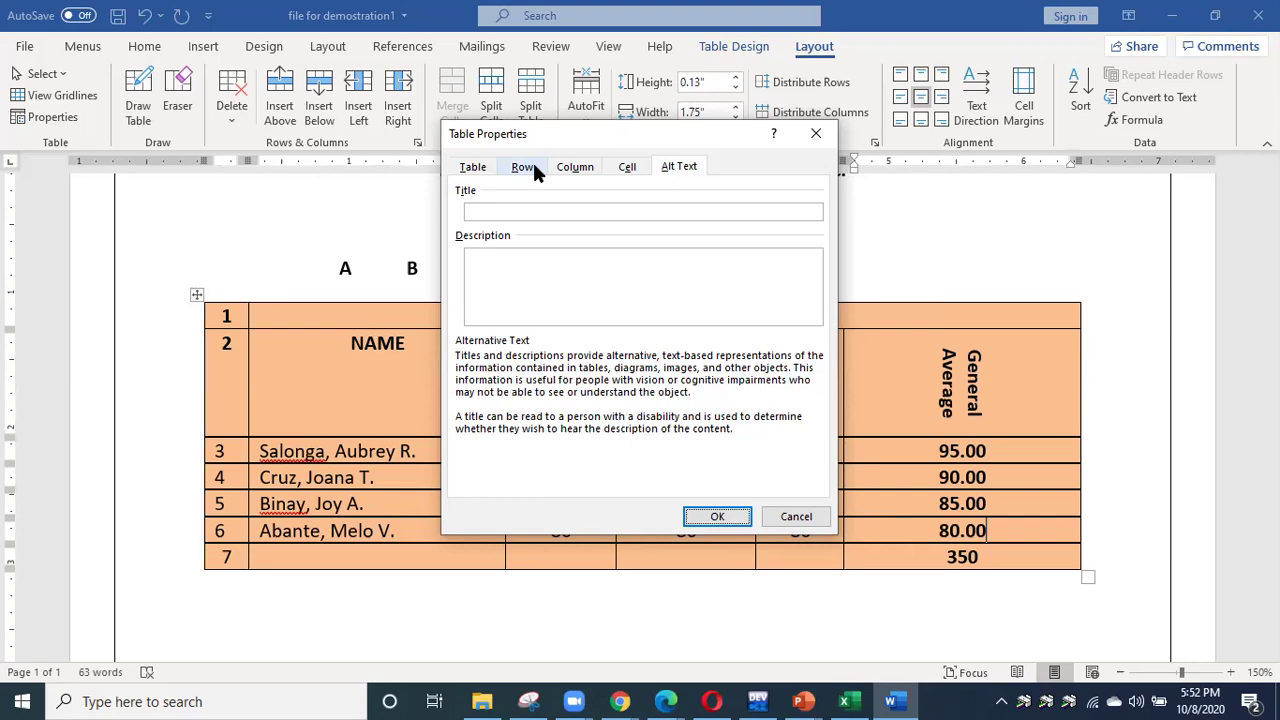
{"action": "left_click", "coordinate": [534, 172]}
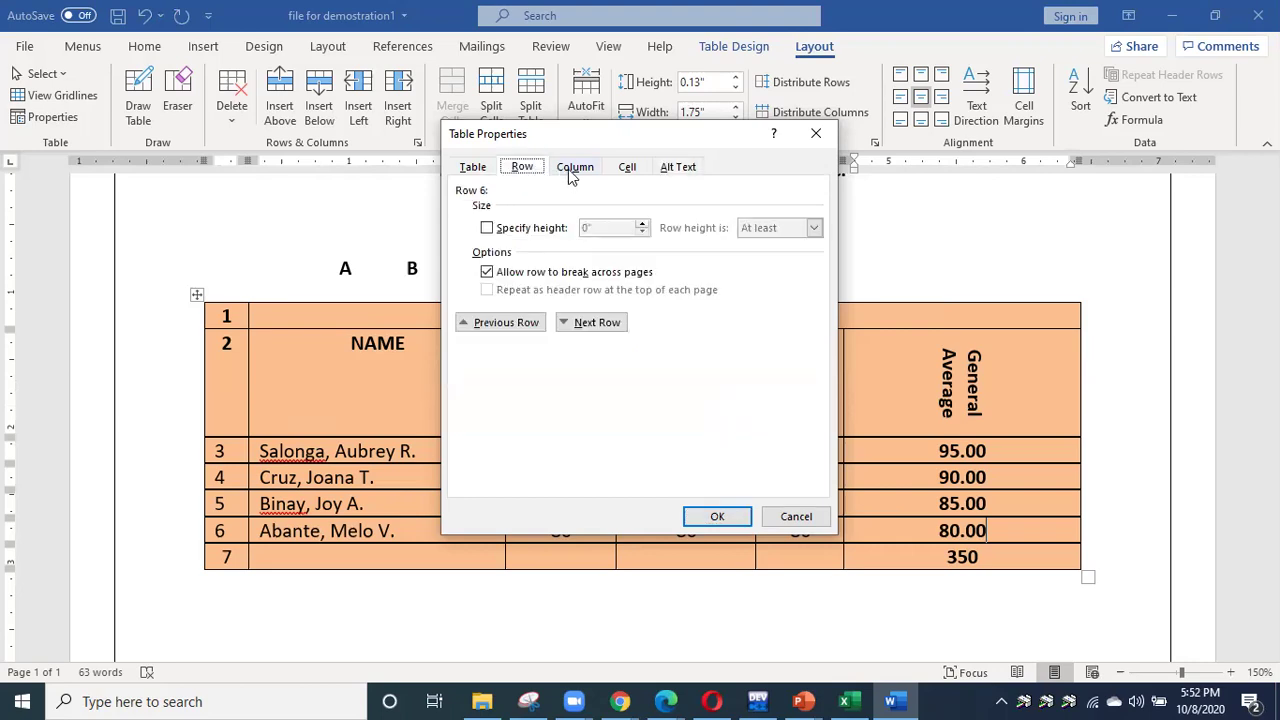
{"action": "left_click", "coordinate": [572, 172]}
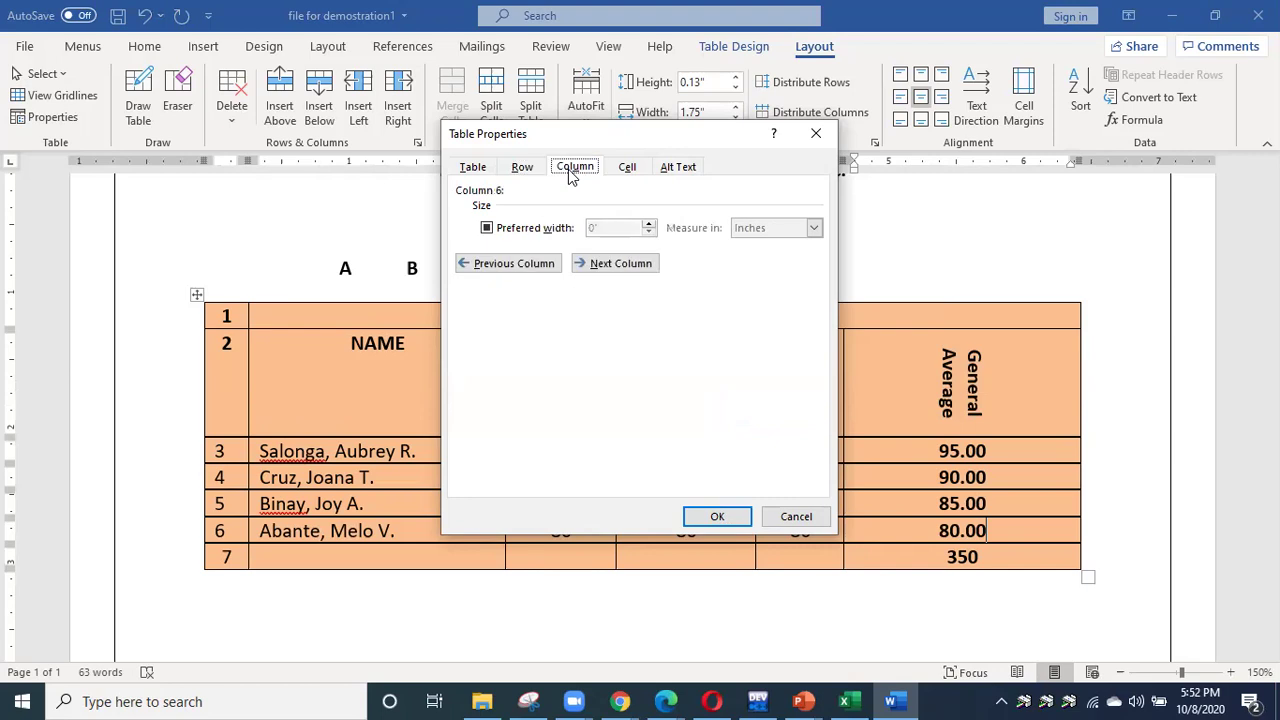
{"action": "left_click", "coordinate": [629, 172]}
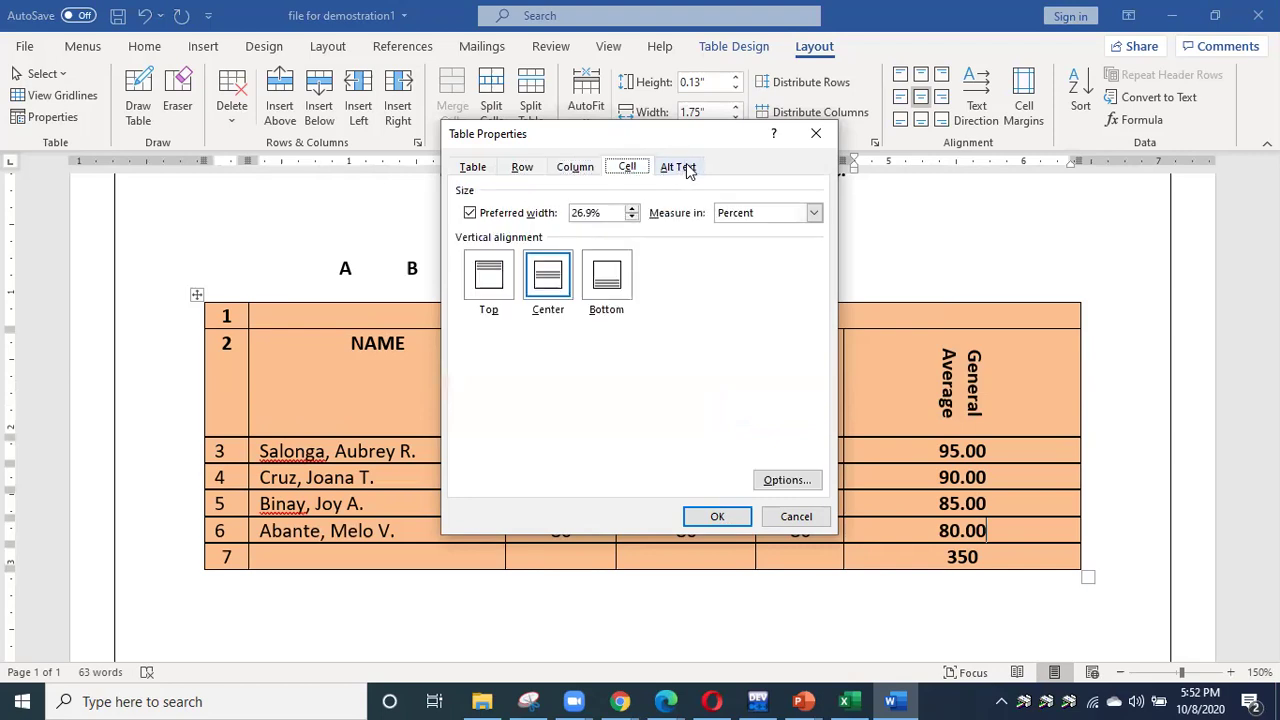
{"action": "left_click", "coordinate": [687, 168]}
{"action": "left_click", "coordinate": [634, 168]}
{"action": "left_click", "coordinate": [583, 172]}
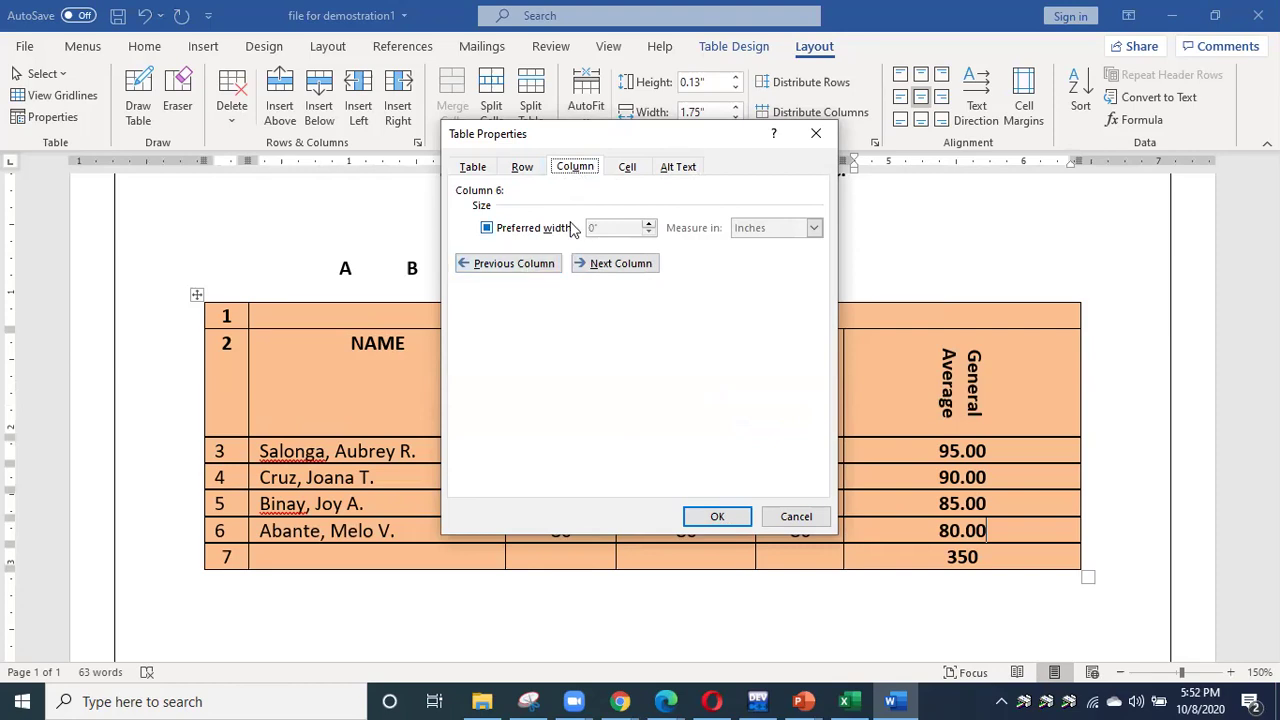
{"action": "left_click", "coordinate": [793, 516]}
Rotate the Final header's text to read vertically upward.
{"action": "left_click", "coordinate": [785, 388]}
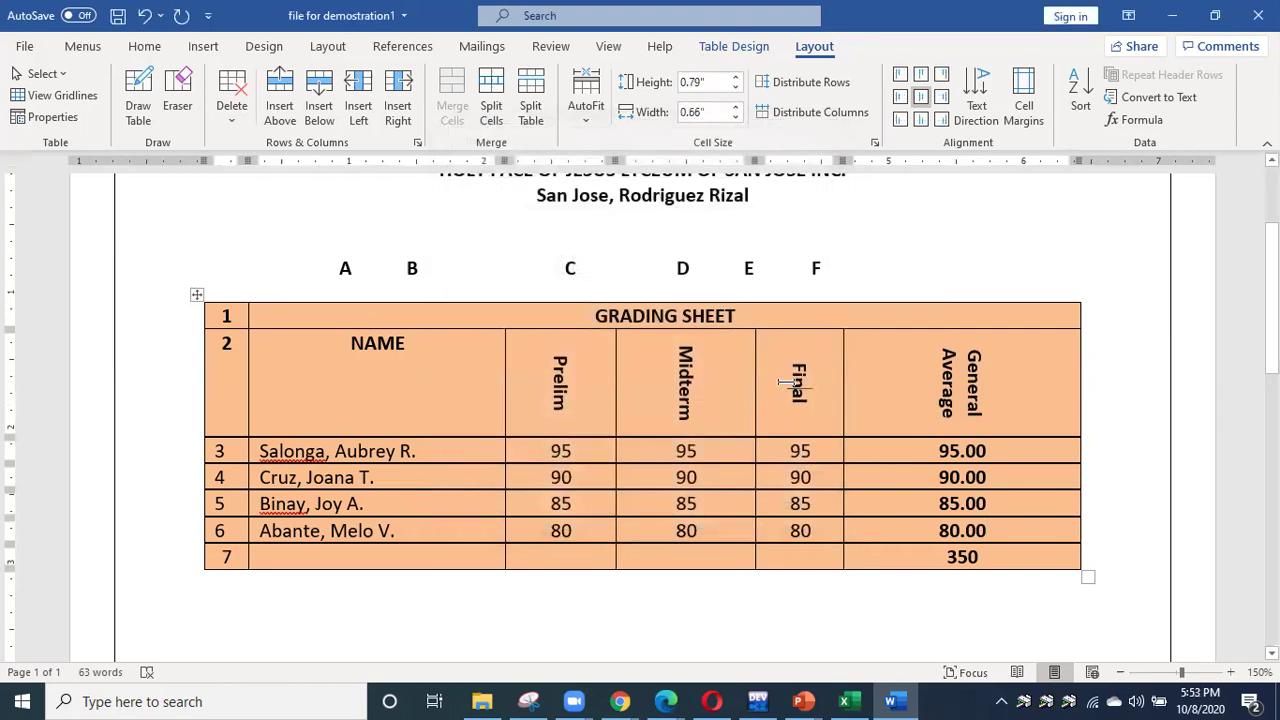
{"action": "left_click", "coordinate": [968, 95]}
{"action": "left_click", "coordinate": [716, 503]}
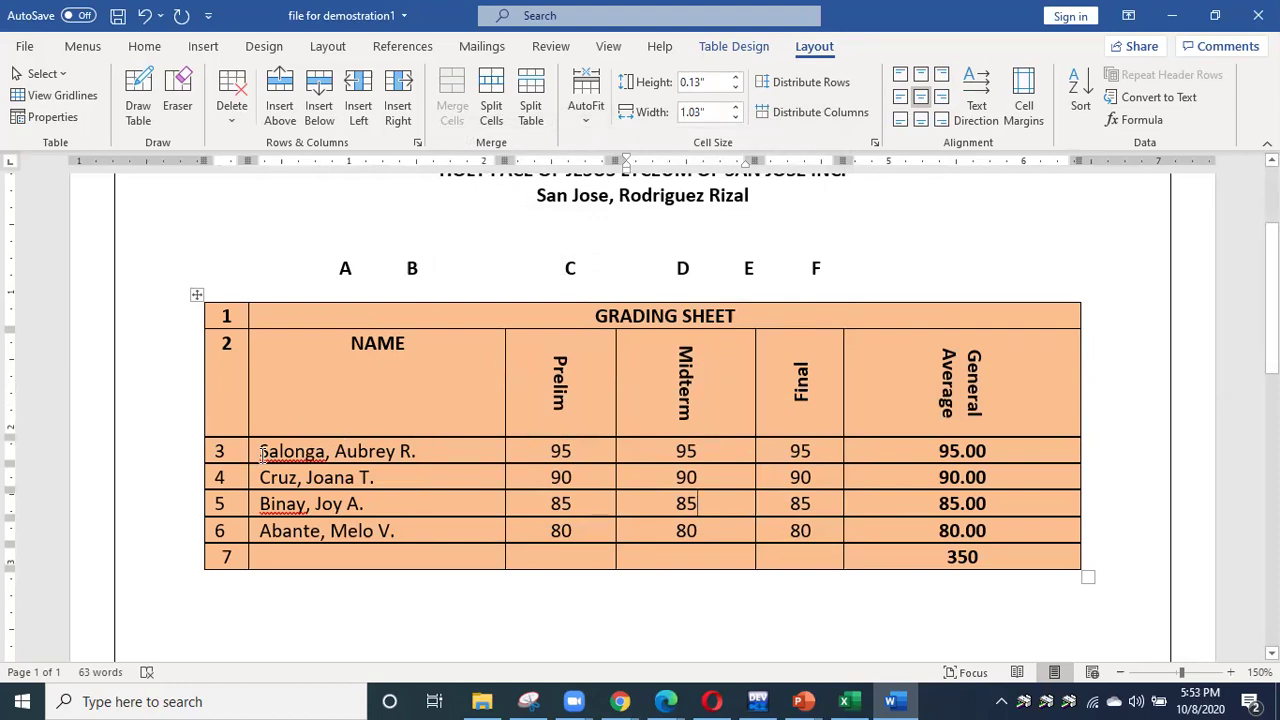
Open the table properties for rows 3 to 7 and choose Center alignment with Around text wrapping.
{"action": "left_click_drag", "start_coordinate": [253, 456], "coordinate": [929, 560]}
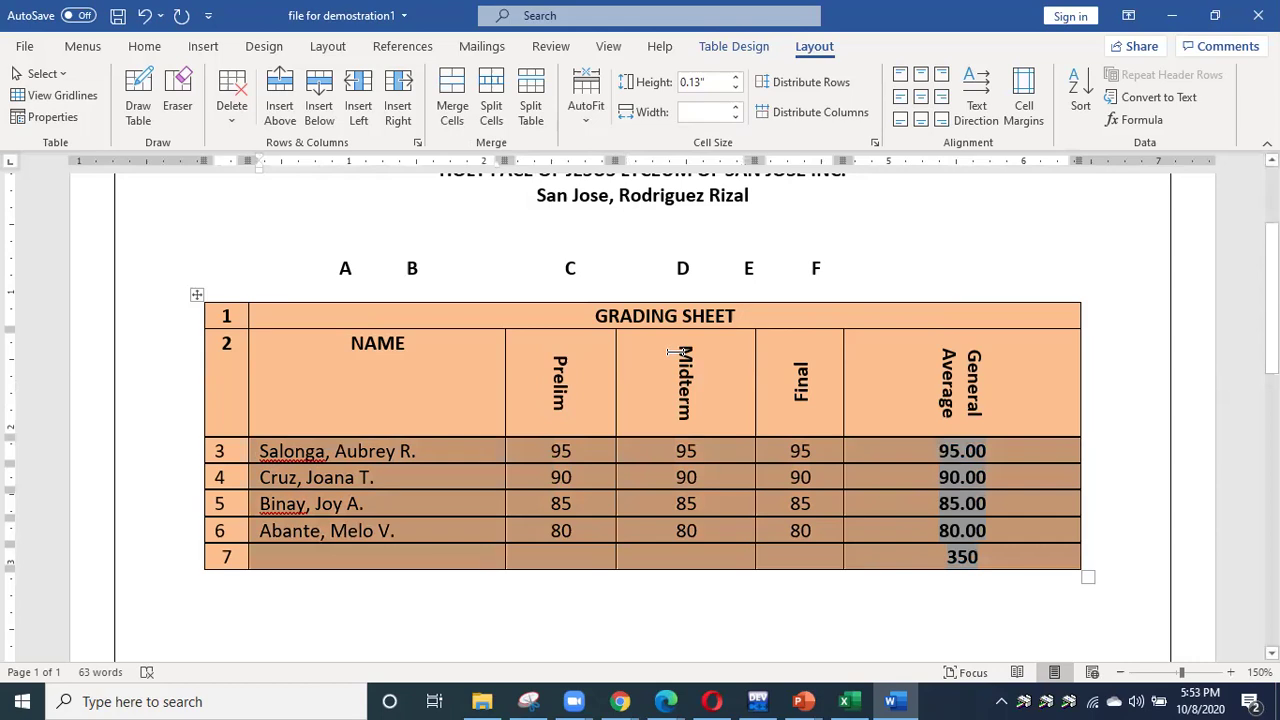
{"action": "right_click", "coordinate": [675, 452]}
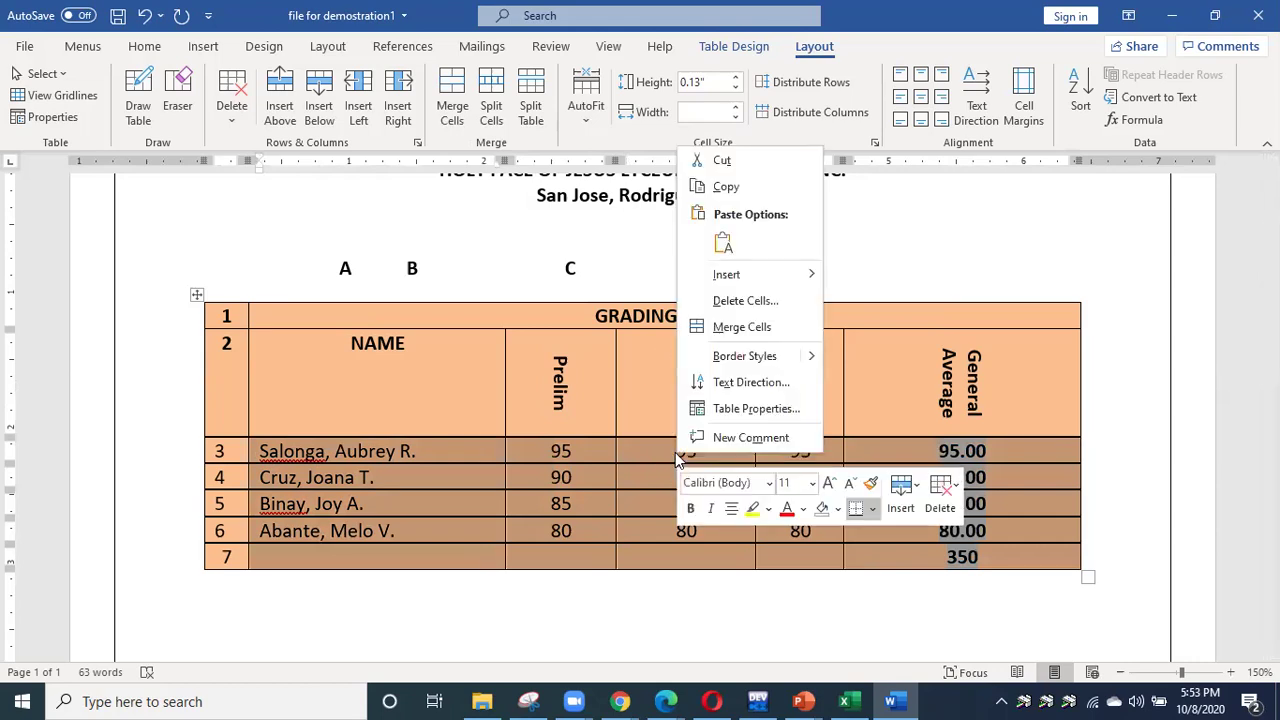
{"action": "left_click", "coordinate": [752, 409]}
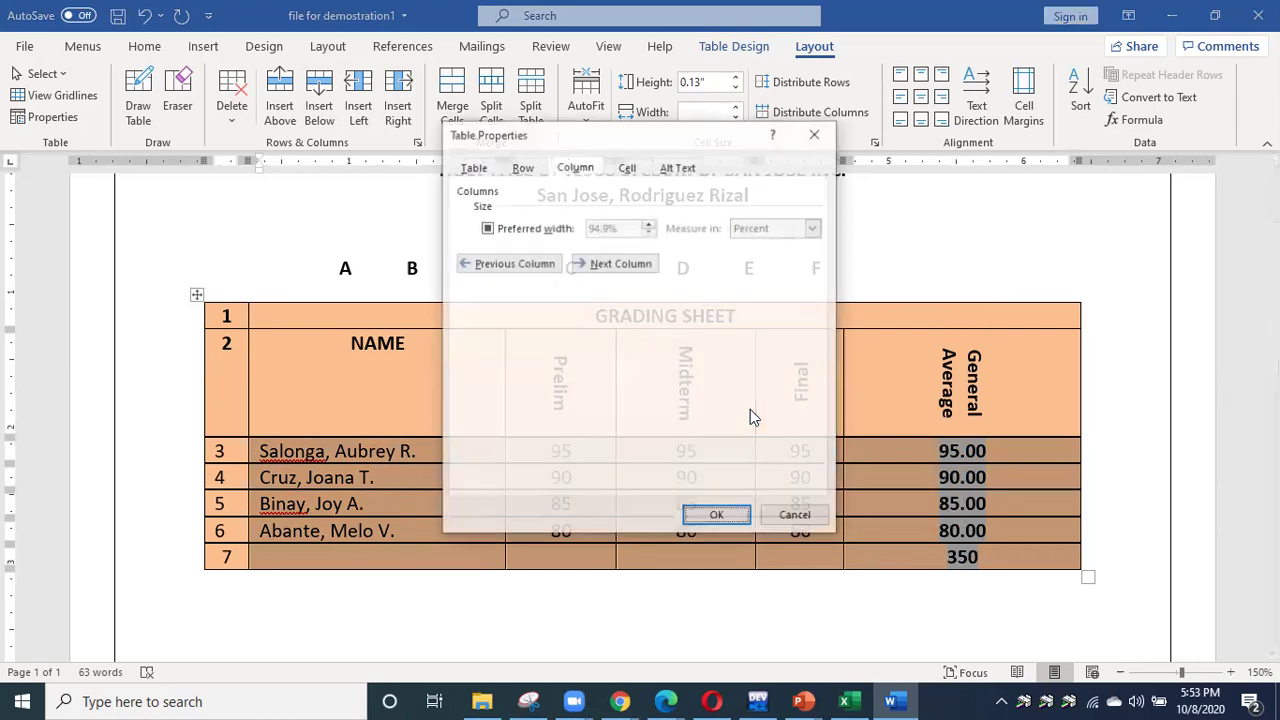
{"action": "left_click", "coordinate": [472, 168]}
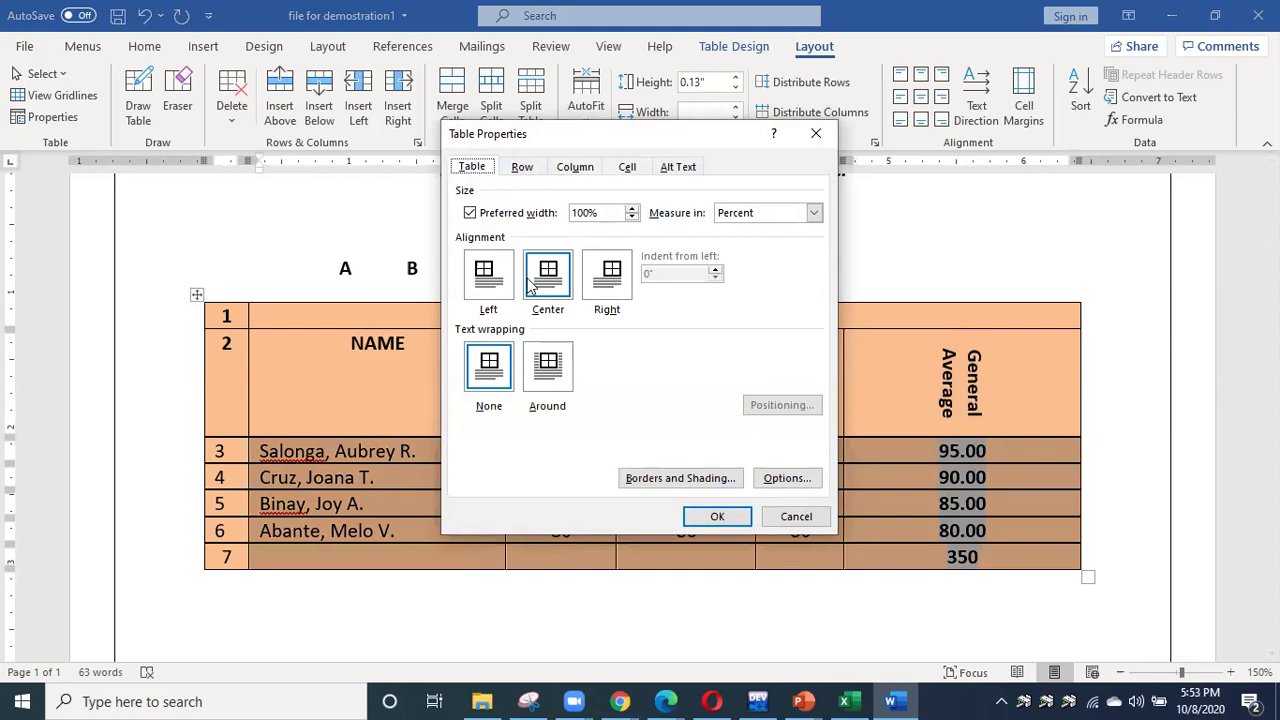
{"action": "left_click", "coordinate": [557, 285]}
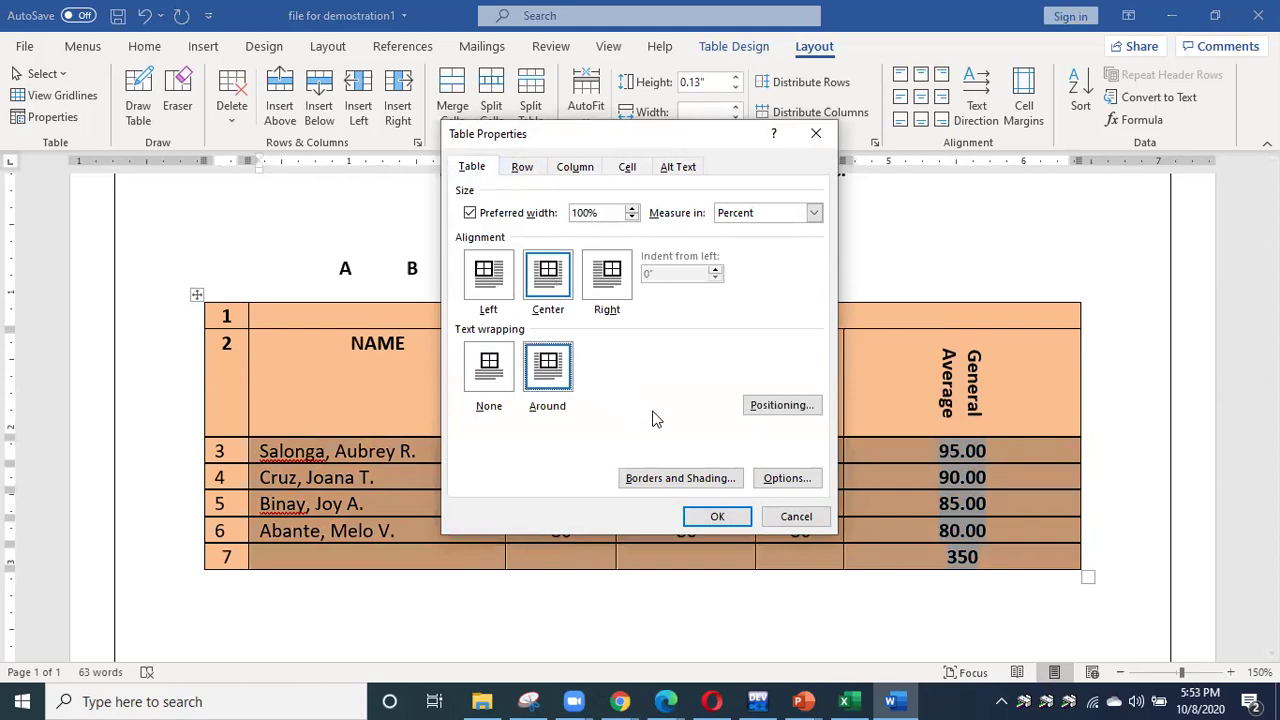
Examine the table's Borders, Page Border and Shading settings, cancel both dialogs and deselect the rows.
{"action": "left_click", "coordinate": [695, 480]}
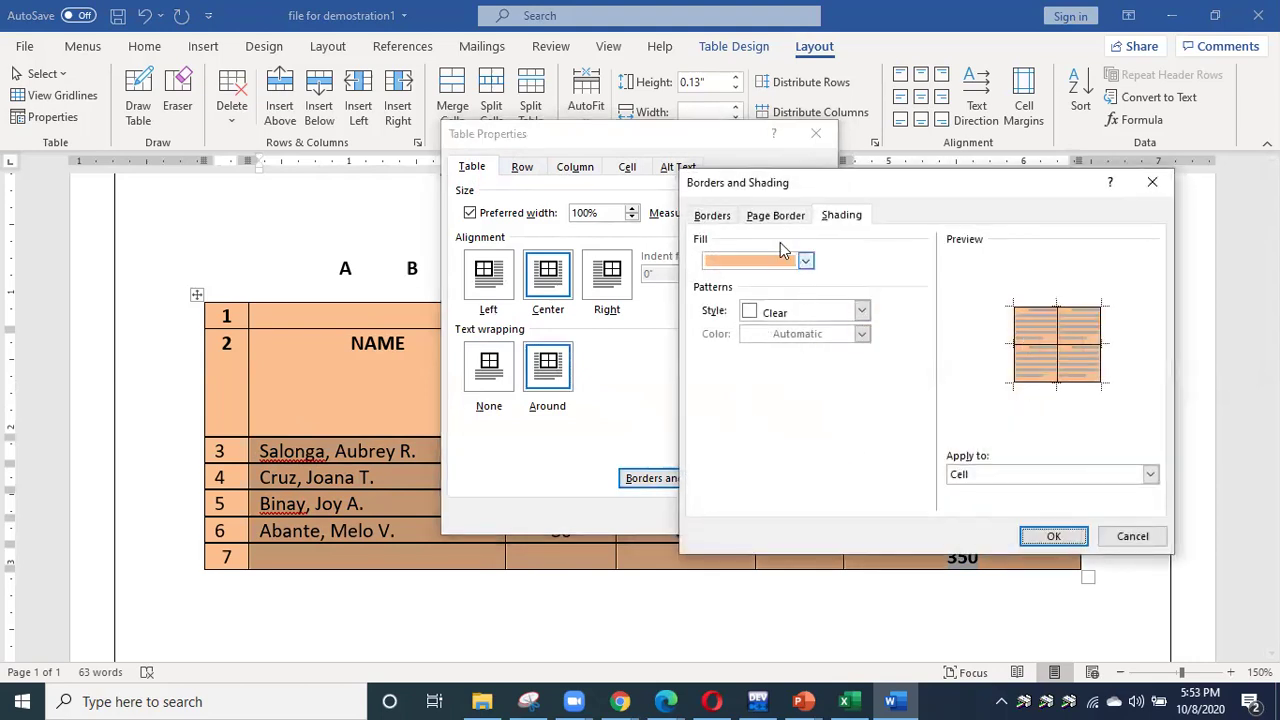
{"action": "left_click", "coordinate": [714, 216]}
{"action": "left_click", "coordinate": [772, 216]}
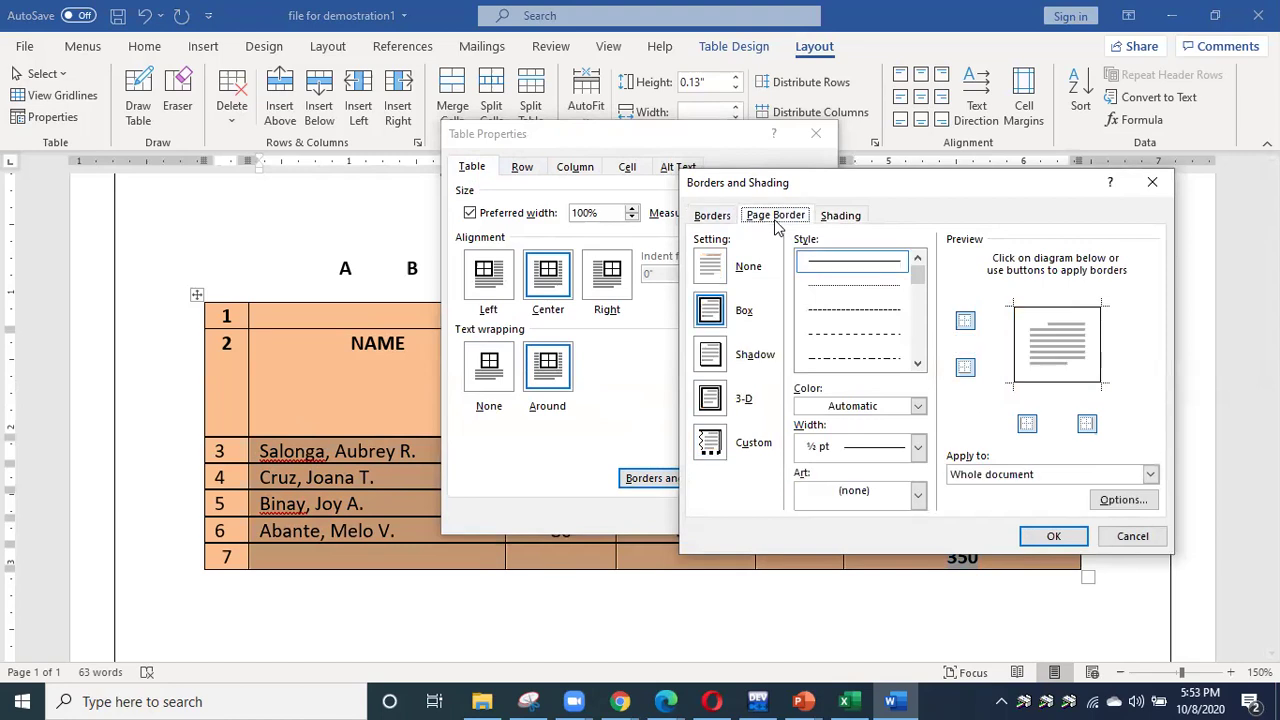
{"action": "left_click", "coordinate": [841, 217]}
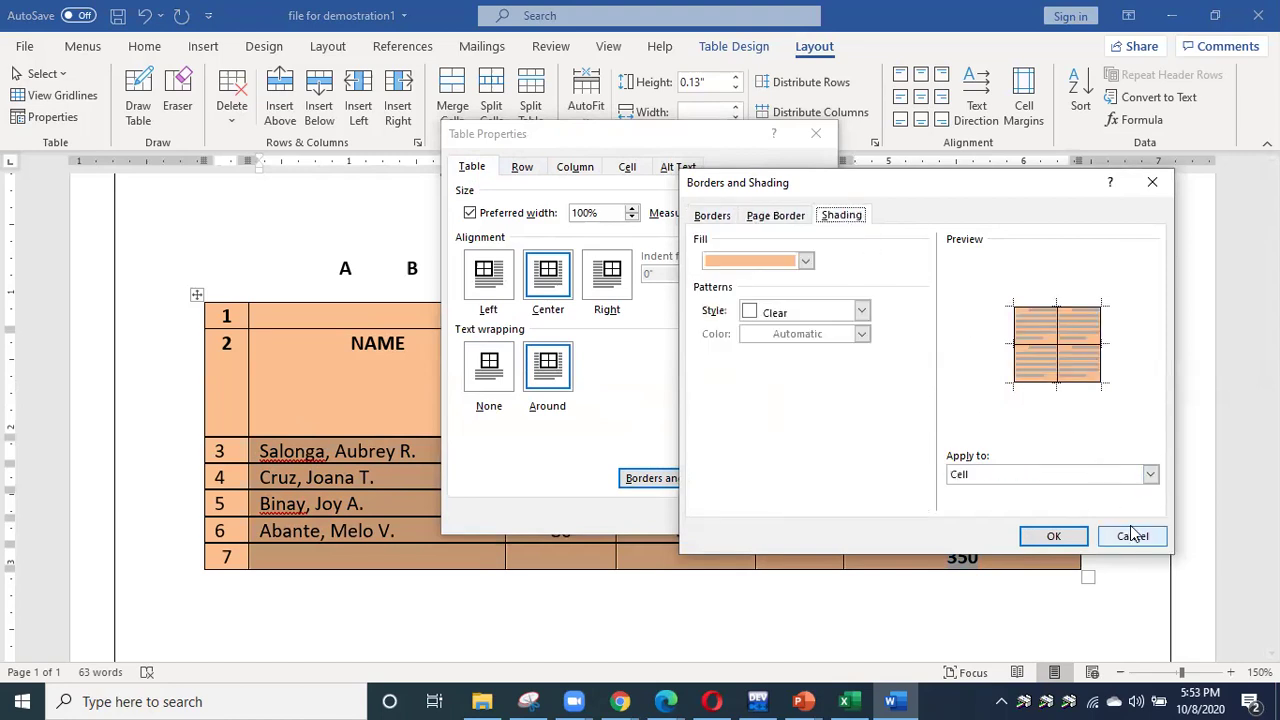
{"action": "left_click", "coordinate": [1133, 536]}
{"action": "left_click", "coordinate": [816, 133]}
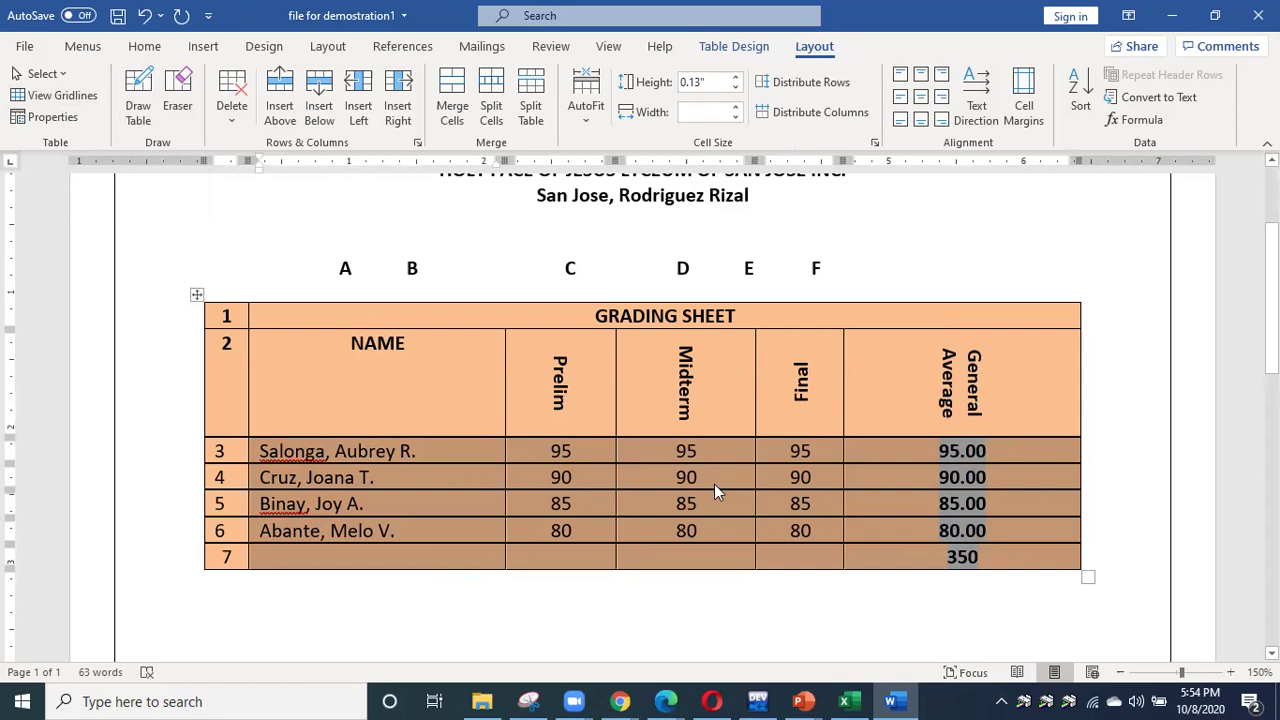
{"action": "left_click", "coordinate": [692, 504]}
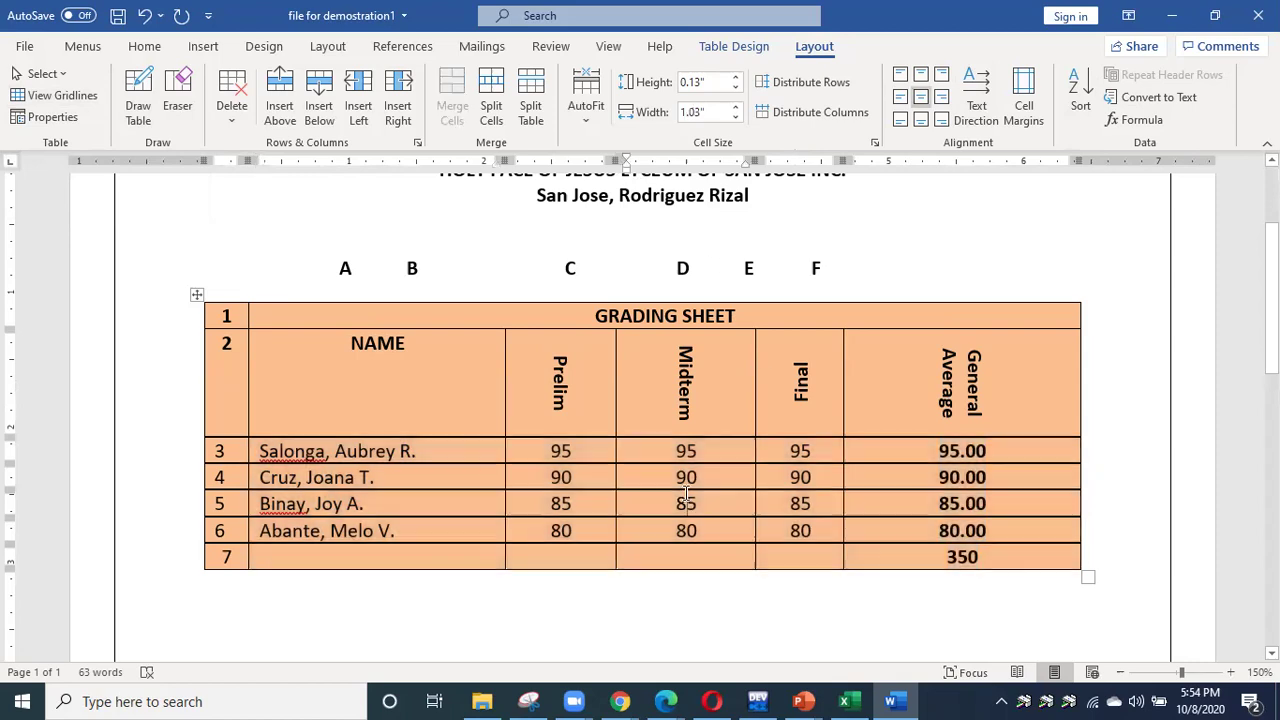
Insert an oval about 0.58" high and 0.38" wide over the Final header cell.
{"action": "left_click", "coordinate": [862, 590]}
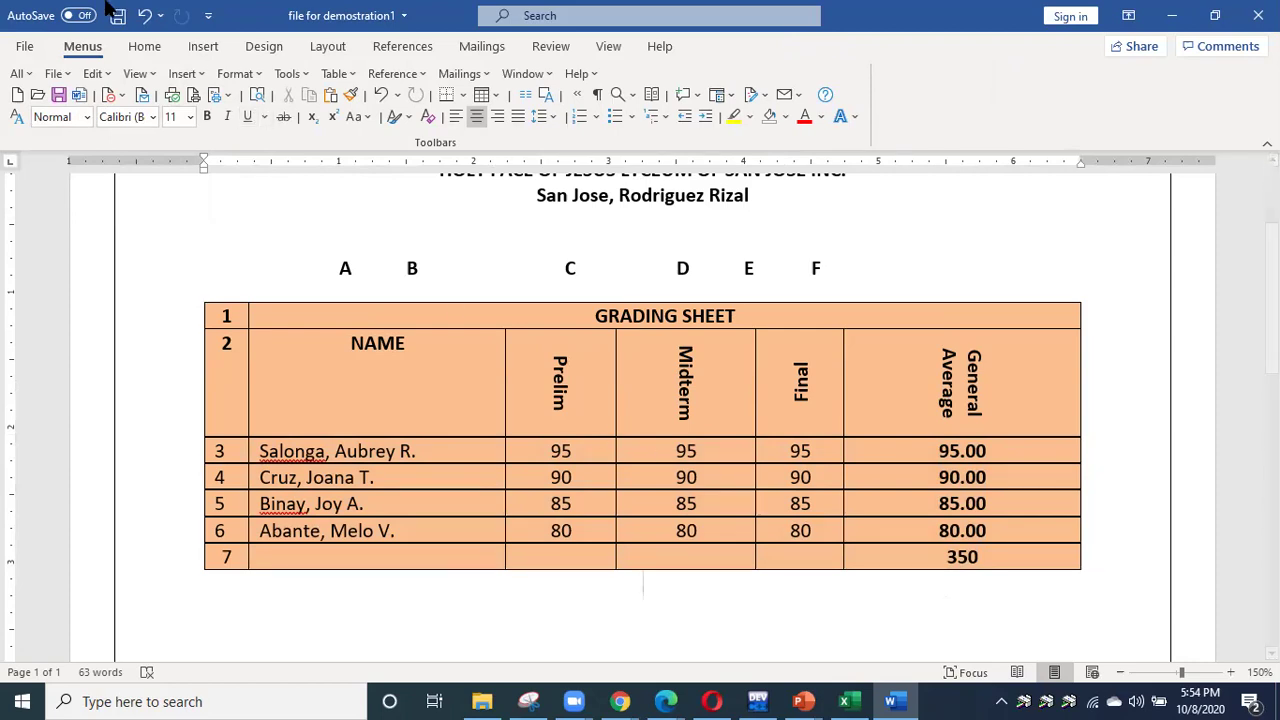
{"action": "left_click", "coordinate": [203, 49]}
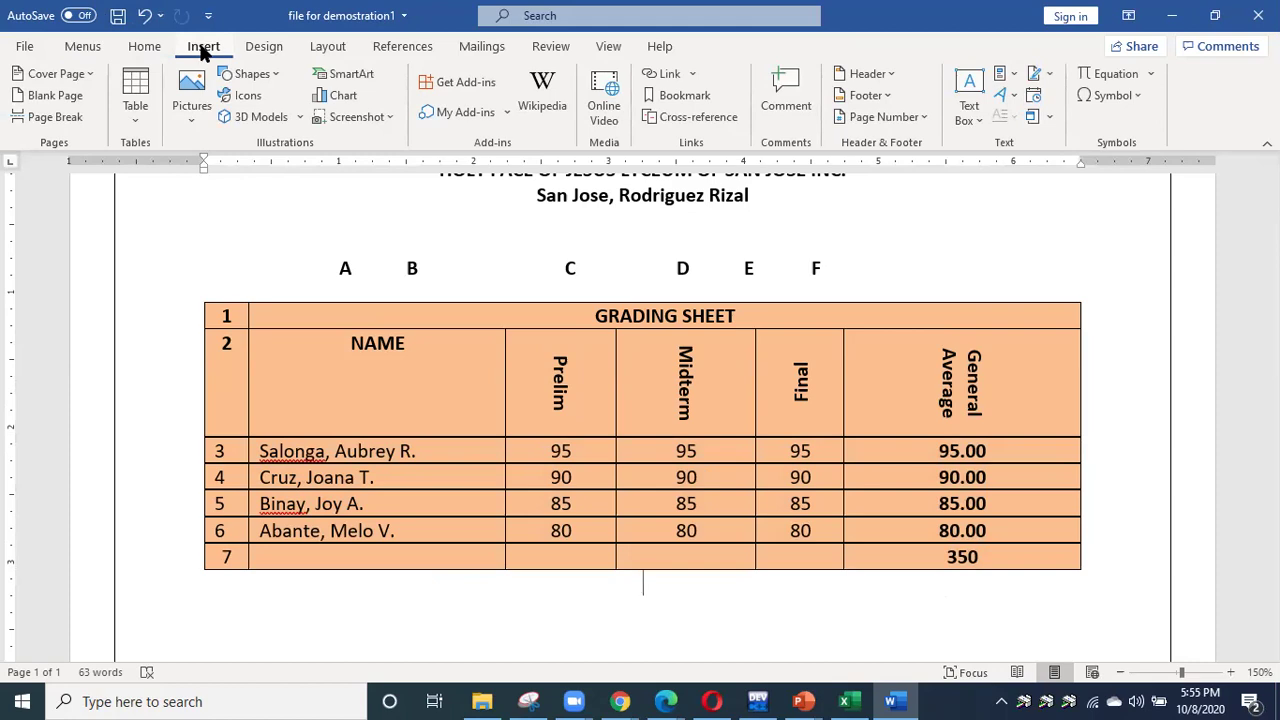
{"action": "key", "text": "alt+n"}
{"action": "key", "text": "s"}
{"action": "key", "text": "h"}
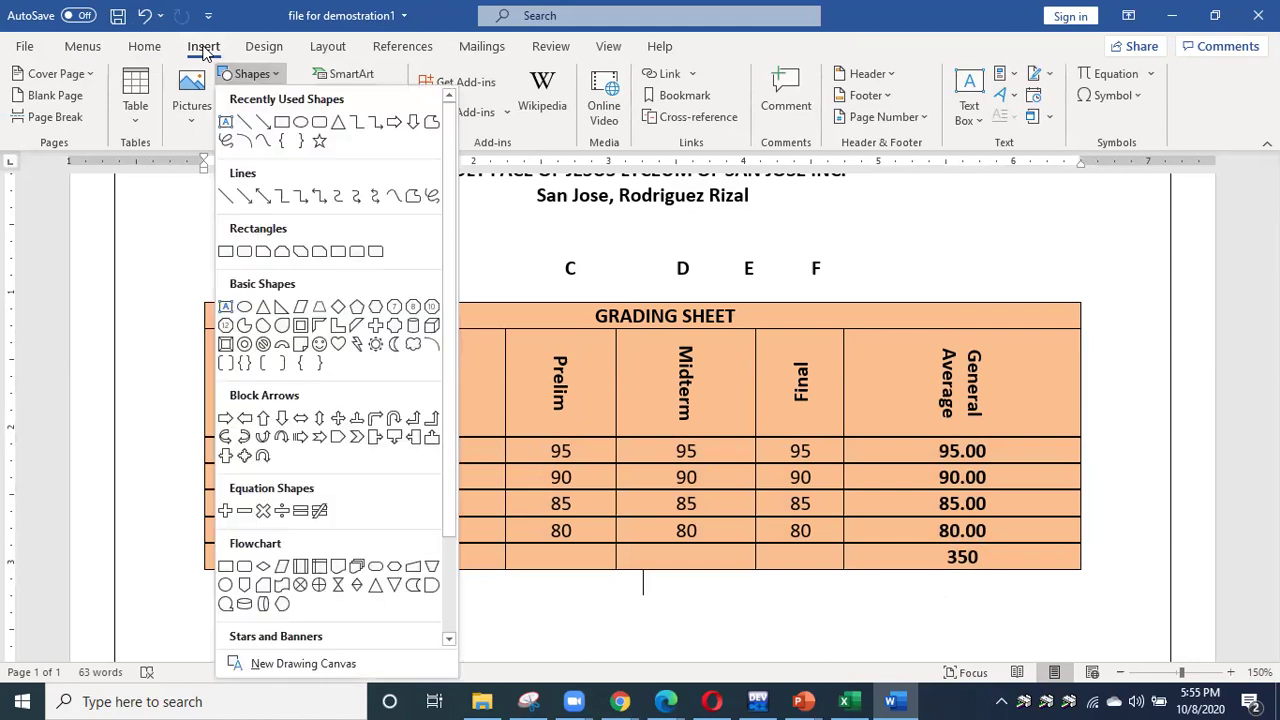
{"action": "left_click", "coordinate": [300, 122]}
{"action": "left_click_drag", "start_coordinate": [820, 343], "coordinate": [767, 422]}
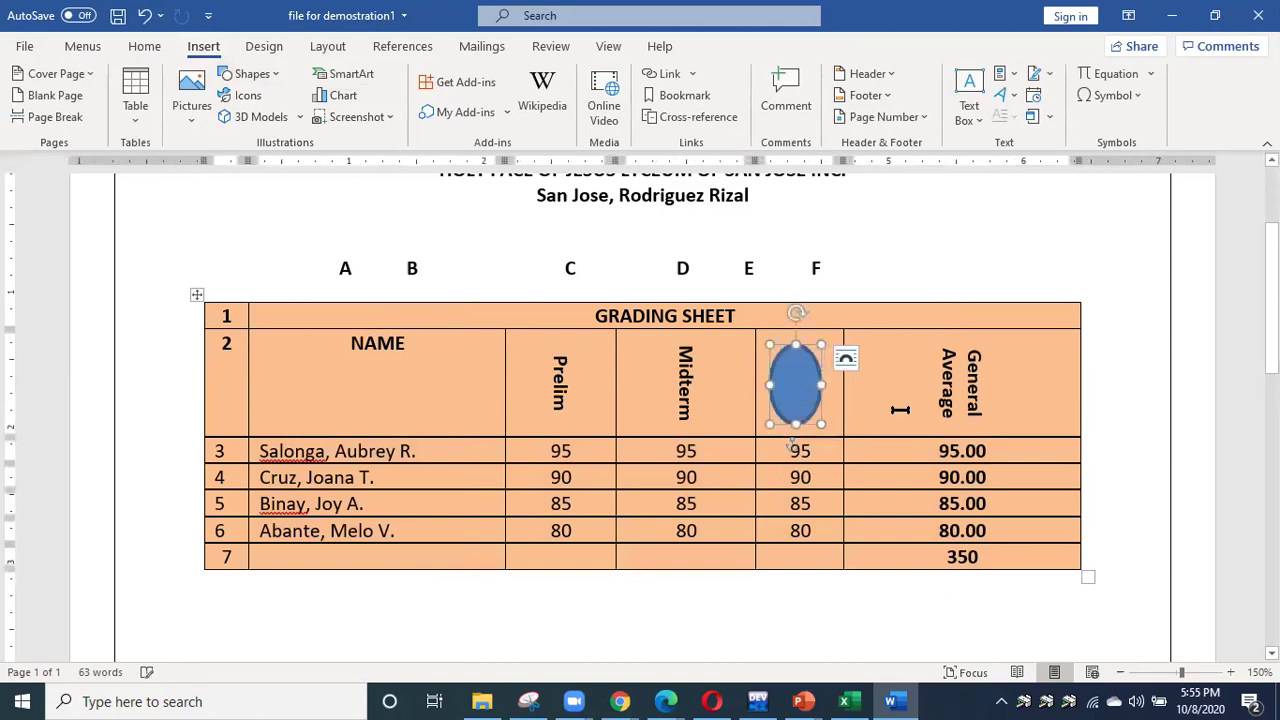
Try the Behind Text, Tight, Through and In Front of Text wrapping options on the oval and close its layout options.
{"action": "left_click", "coordinate": [846, 358]}
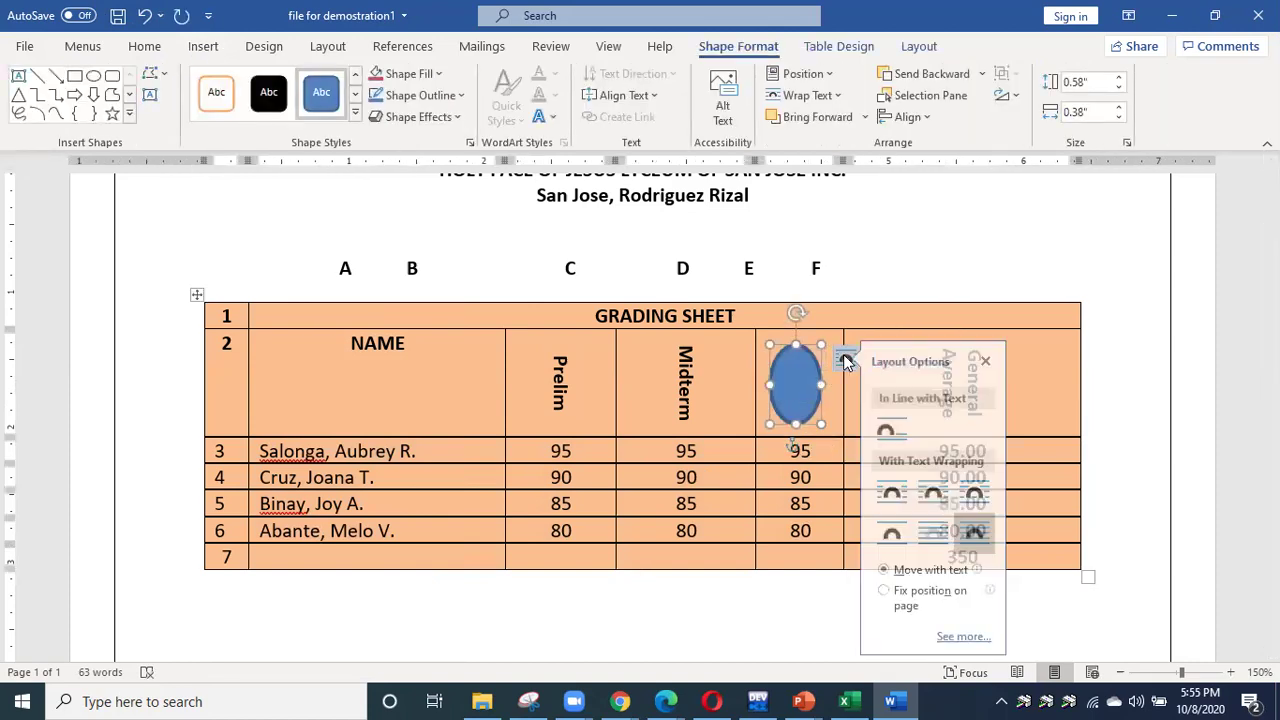
{"action": "left_click", "coordinate": [943, 533]}
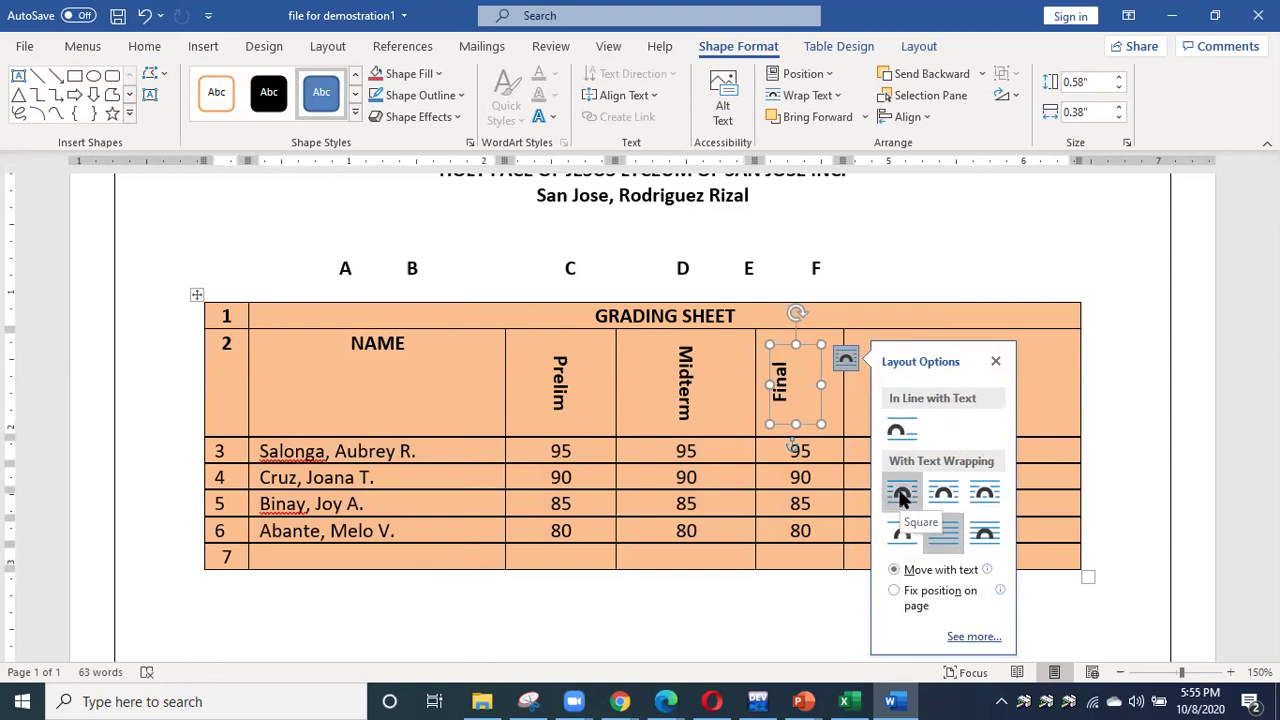
{"action": "left_click", "coordinate": [948, 495]}
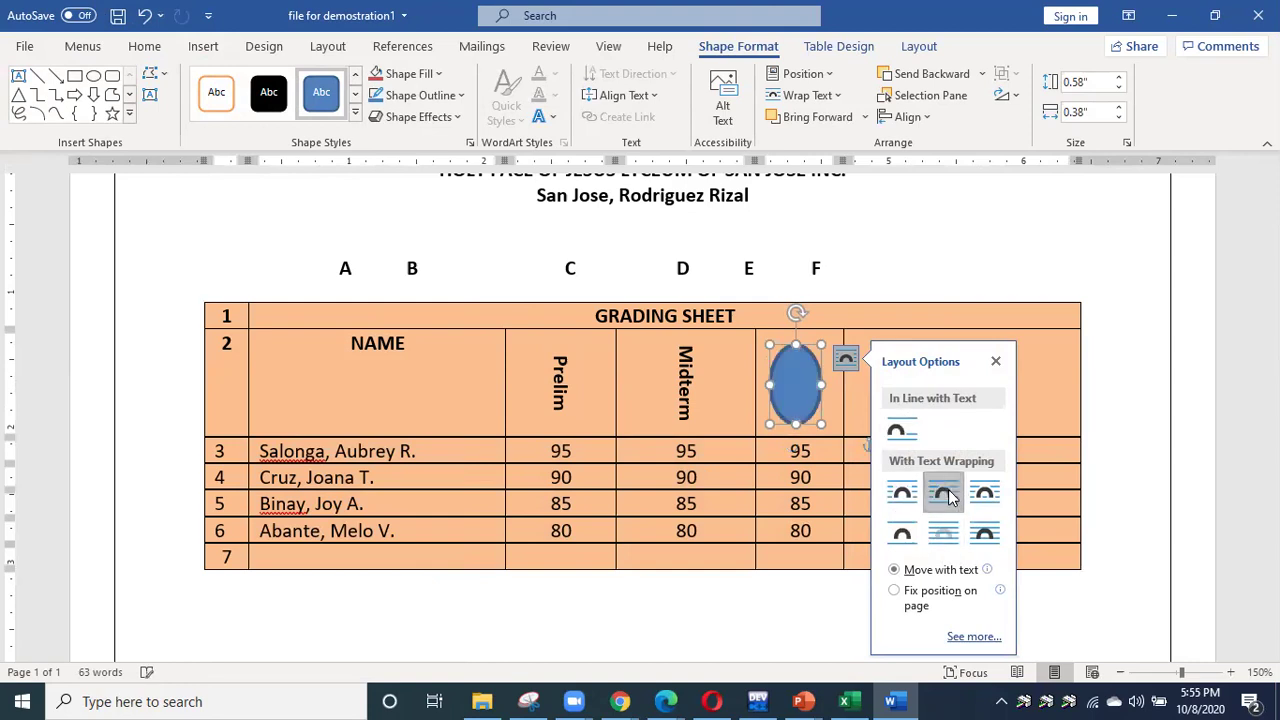
{"action": "left_click", "coordinate": [984, 492]}
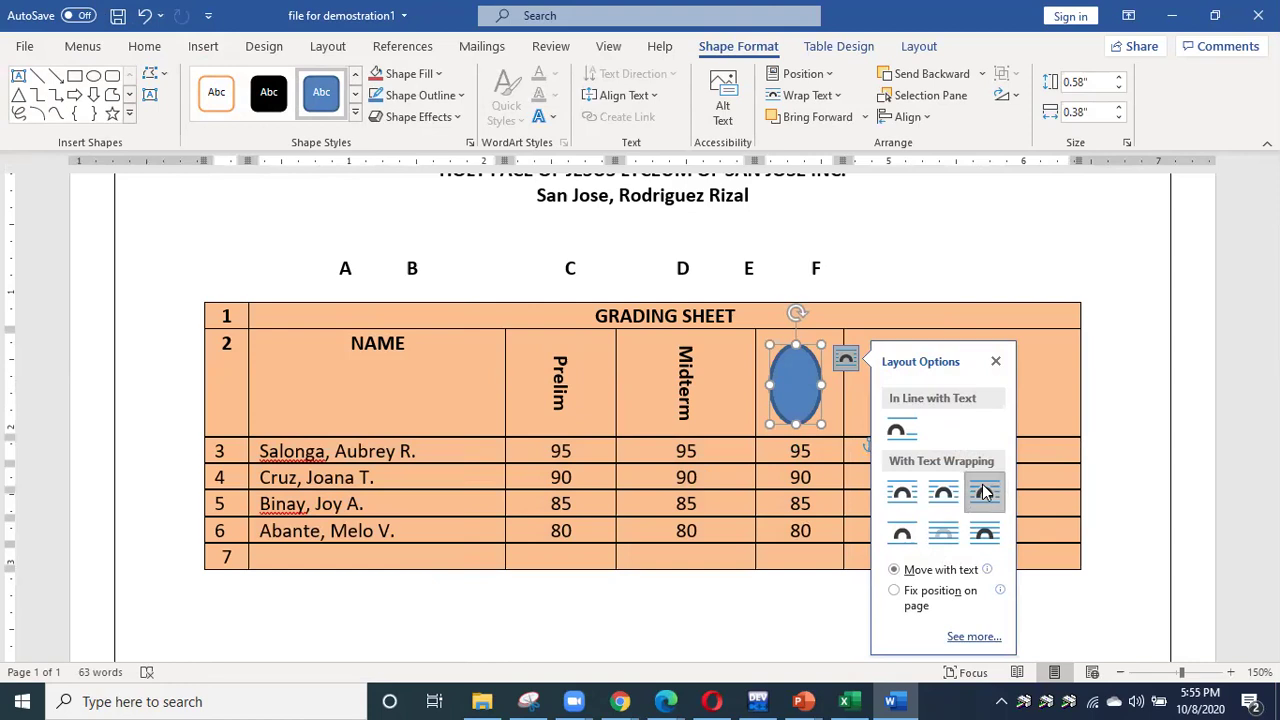
{"action": "left_click", "coordinate": [943, 533]}
{"action": "left_click", "coordinate": [985, 537]}
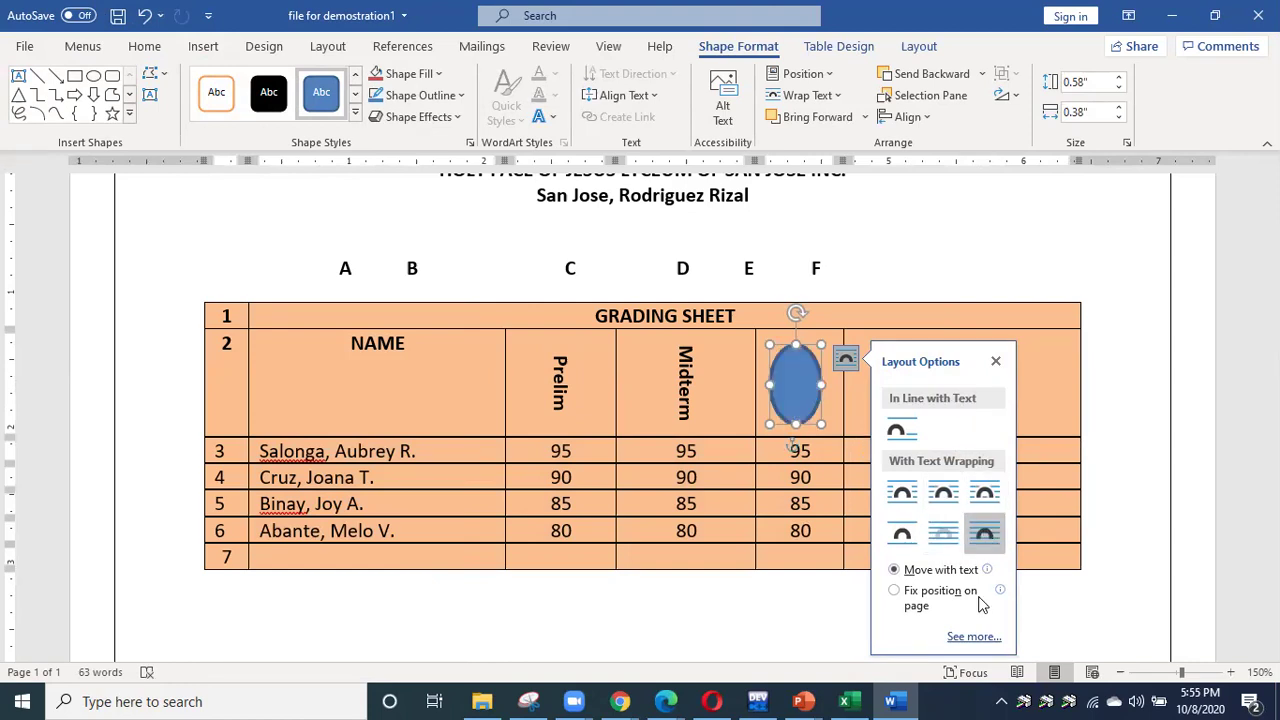
{"action": "left_click", "coordinate": [904, 597]}
{"action": "left_click", "coordinate": [894, 570]}
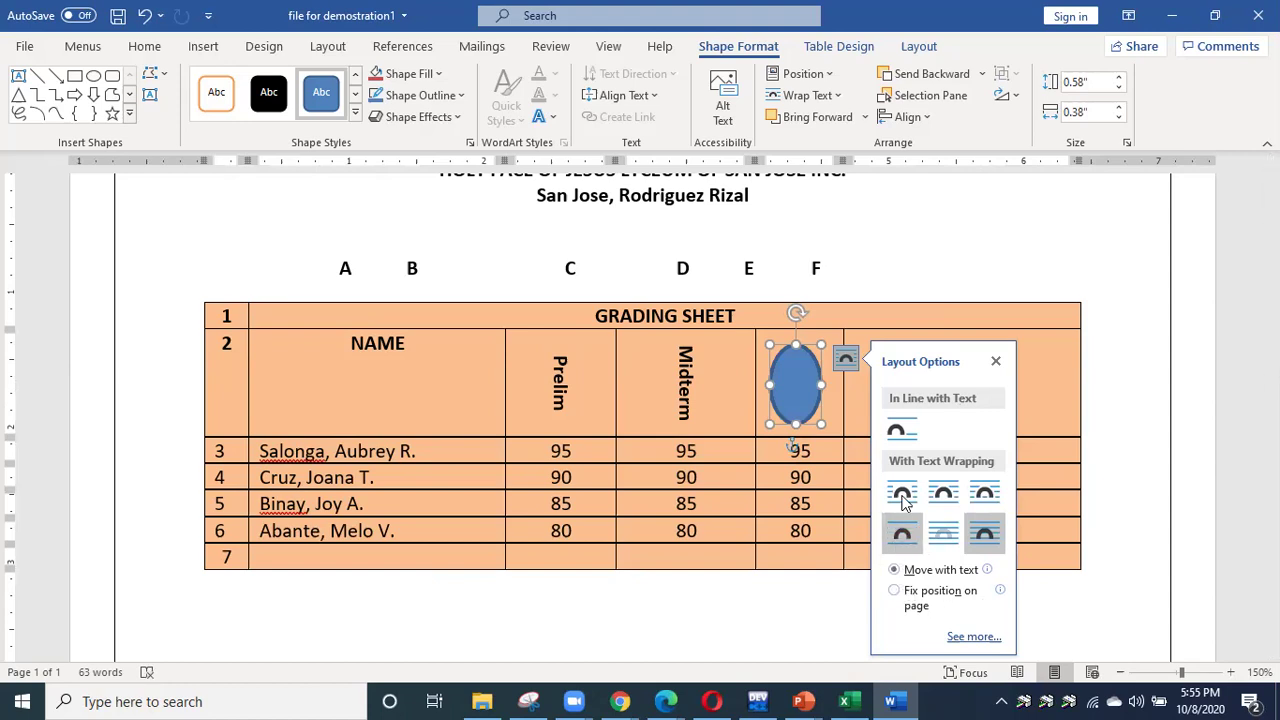
{"action": "left_click", "coordinate": [997, 361]}
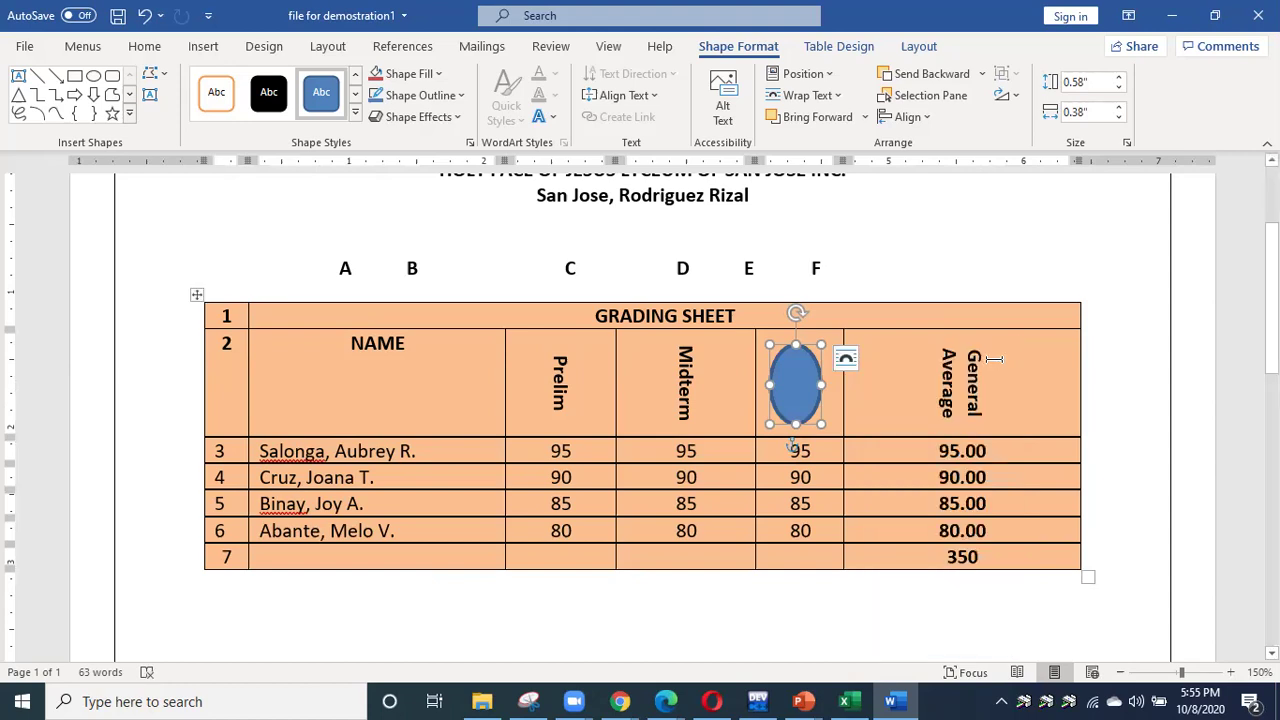
Undo the oval shape's insertion over the Final header cell and deselect the drawing.
{"action": "left_click", "coordinate": [143, 15]}
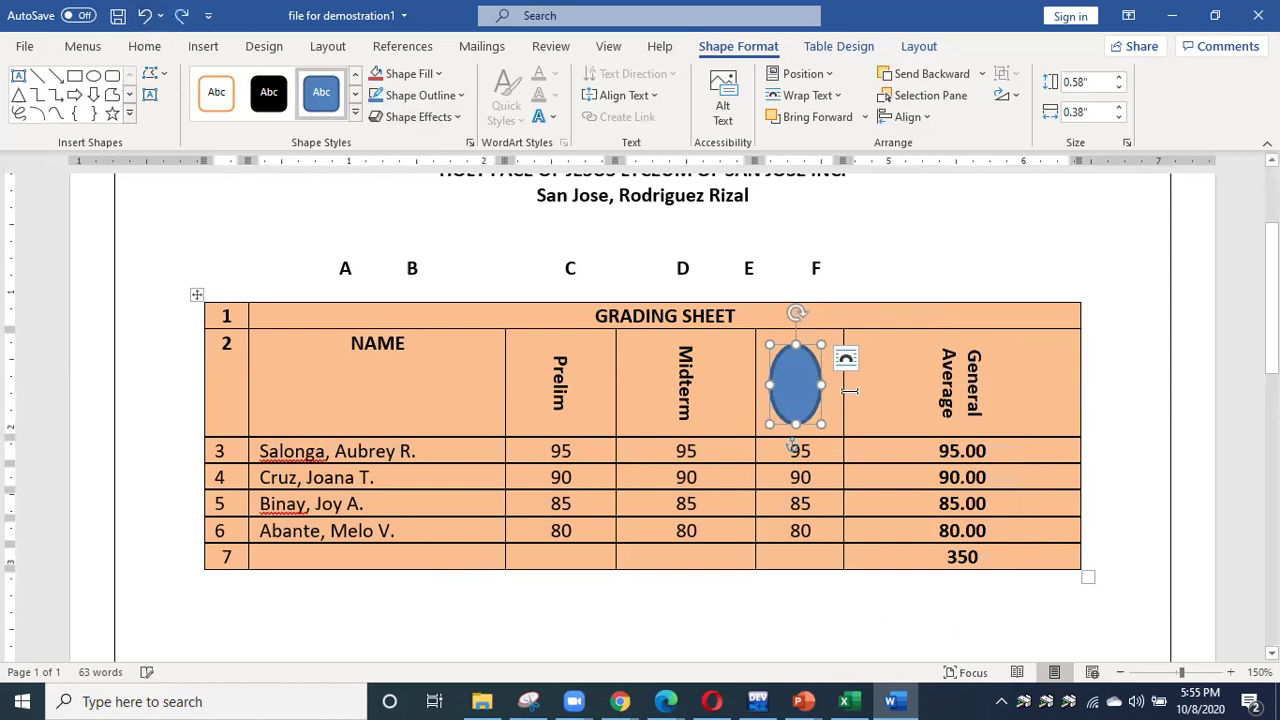
{"action": "left_click", "coordinate": [144, 16]}
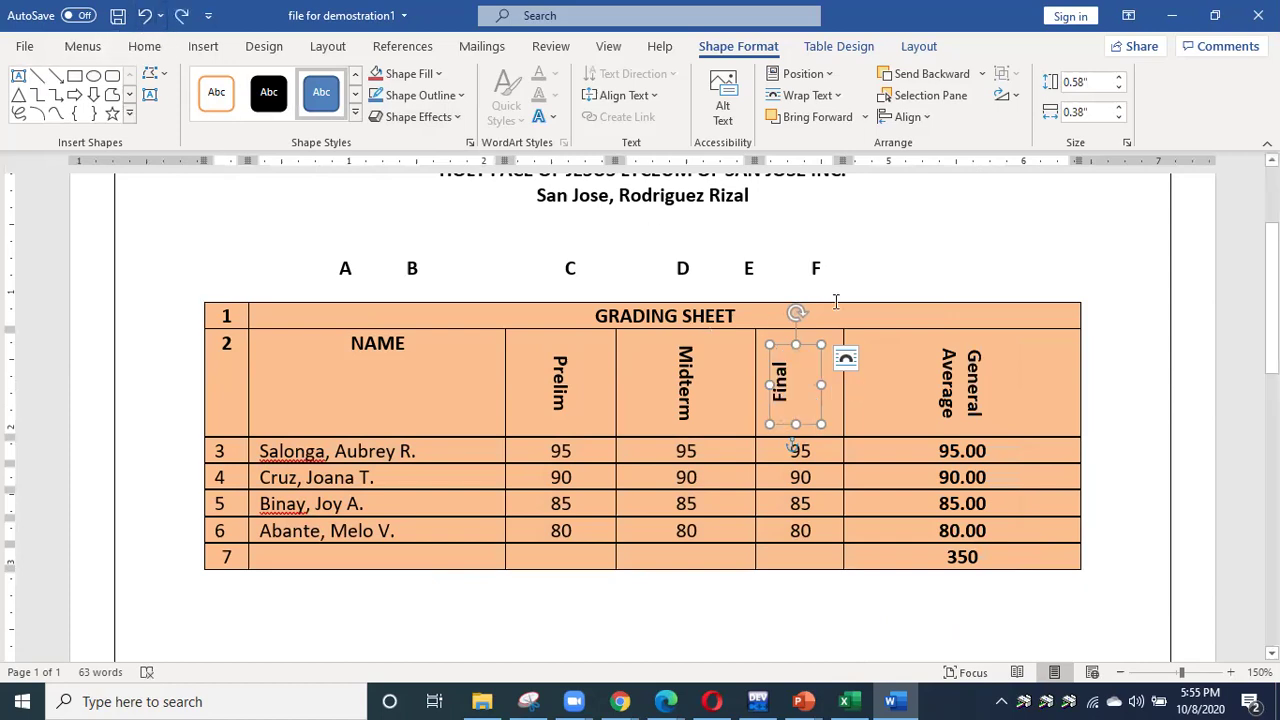
{"action": "left_click", "coordinate": [893, 300]}
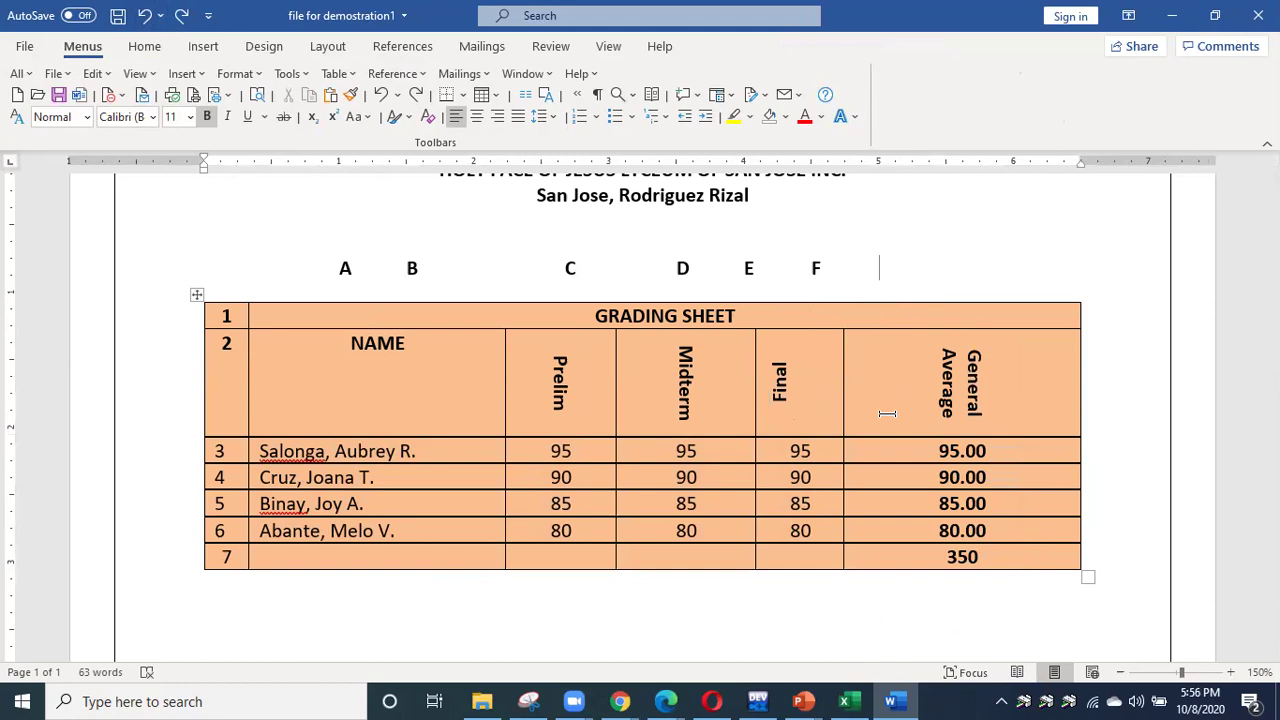
Choose Automatic as the border pen color for the grading sheet table.
{"action": "left_click", "coordinate": [710, 405]}
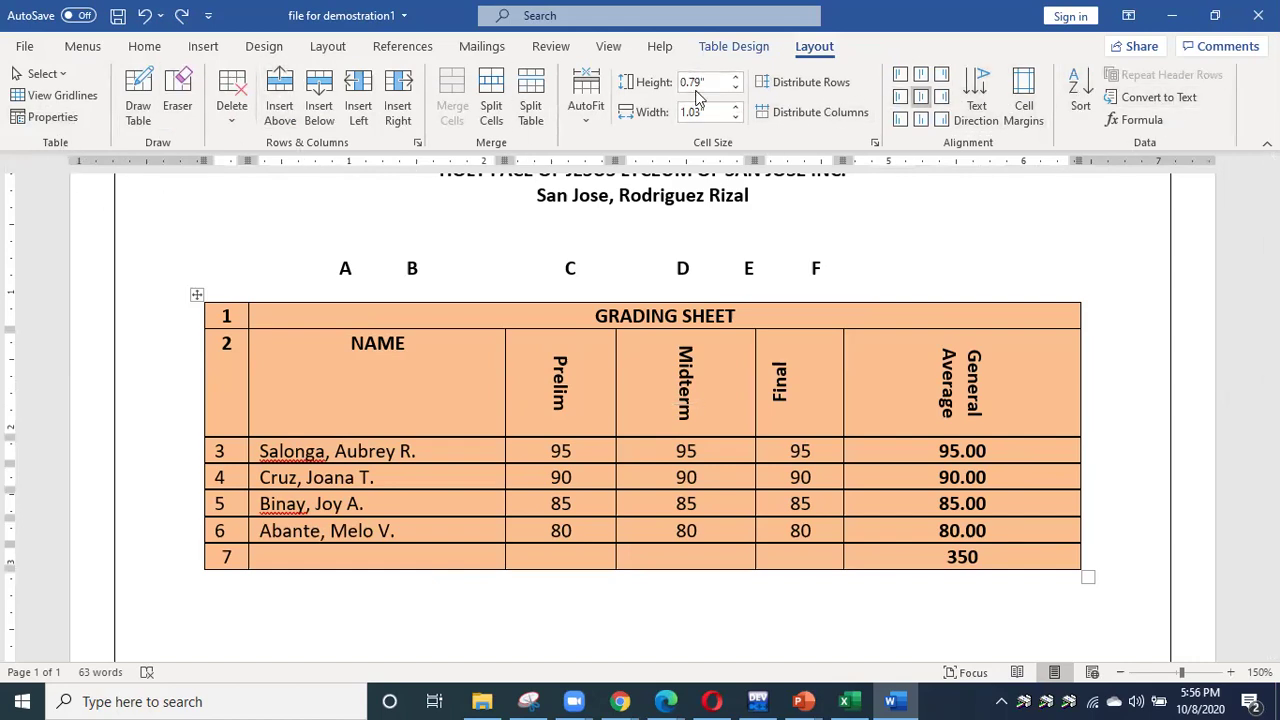
{"action": "left_click", "coordinate": [734, 46]}
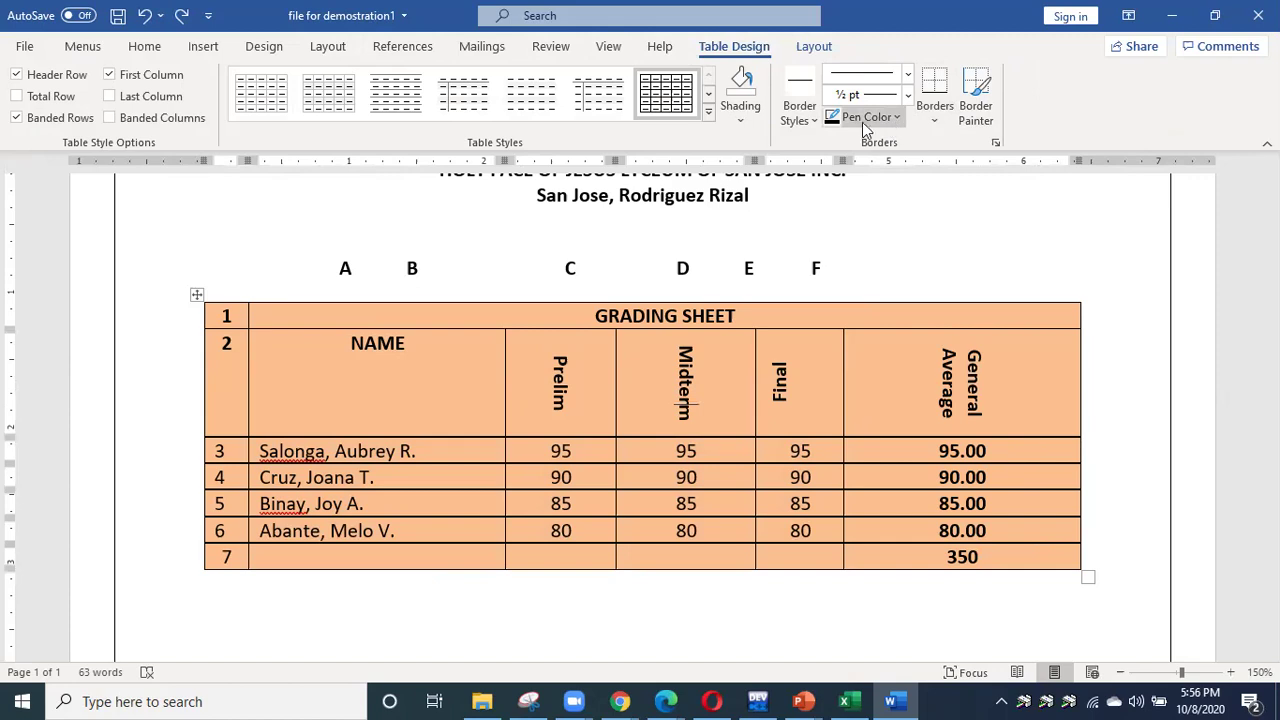
{"action": "left_click", "coordinate": [896, 118]}
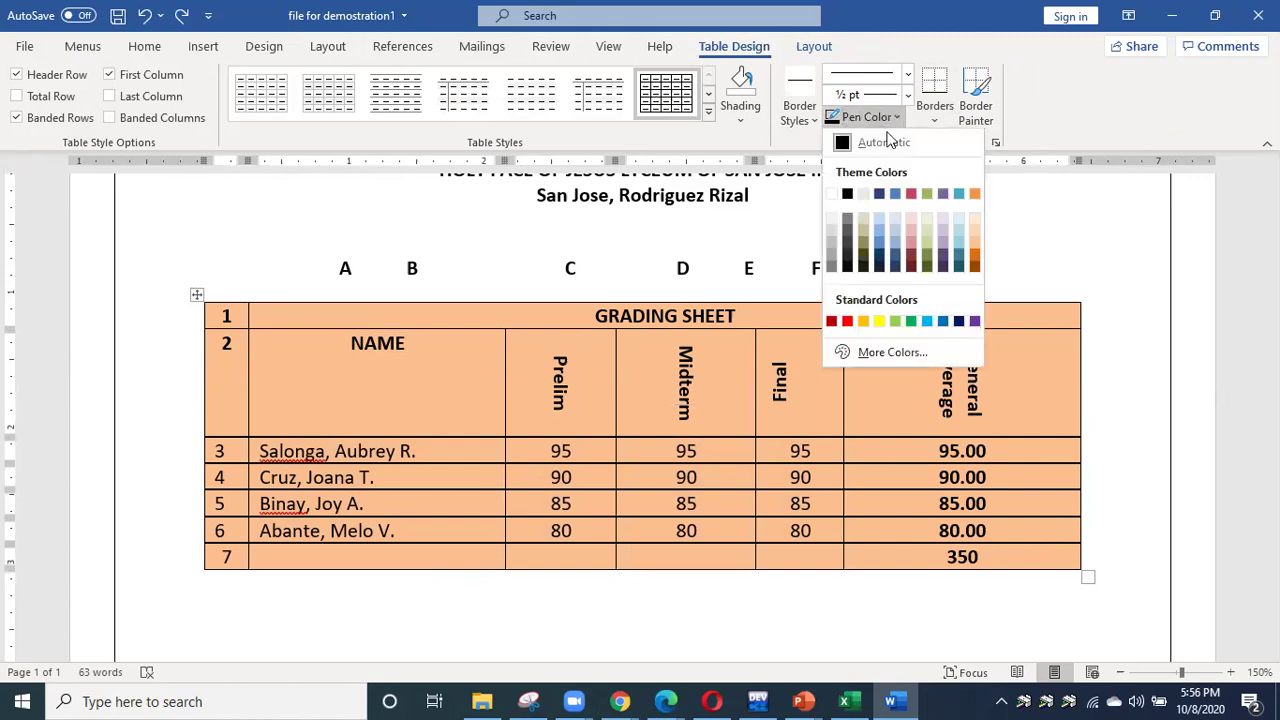
{"action": "left_click", "coordinate": [857, 145]}
{"action": "mouse_move", "coordinate": [918, 322]}
{"action": "left_mouse_down"}
{"action": "mouse_move", "coordinate": [968, 430]}
{"action": "mouse_move", "coordinate": [1054, 423]}
{"action": "mouse_move", "coordinate": [903, 391]}
{"action": "left_mouse_up"}
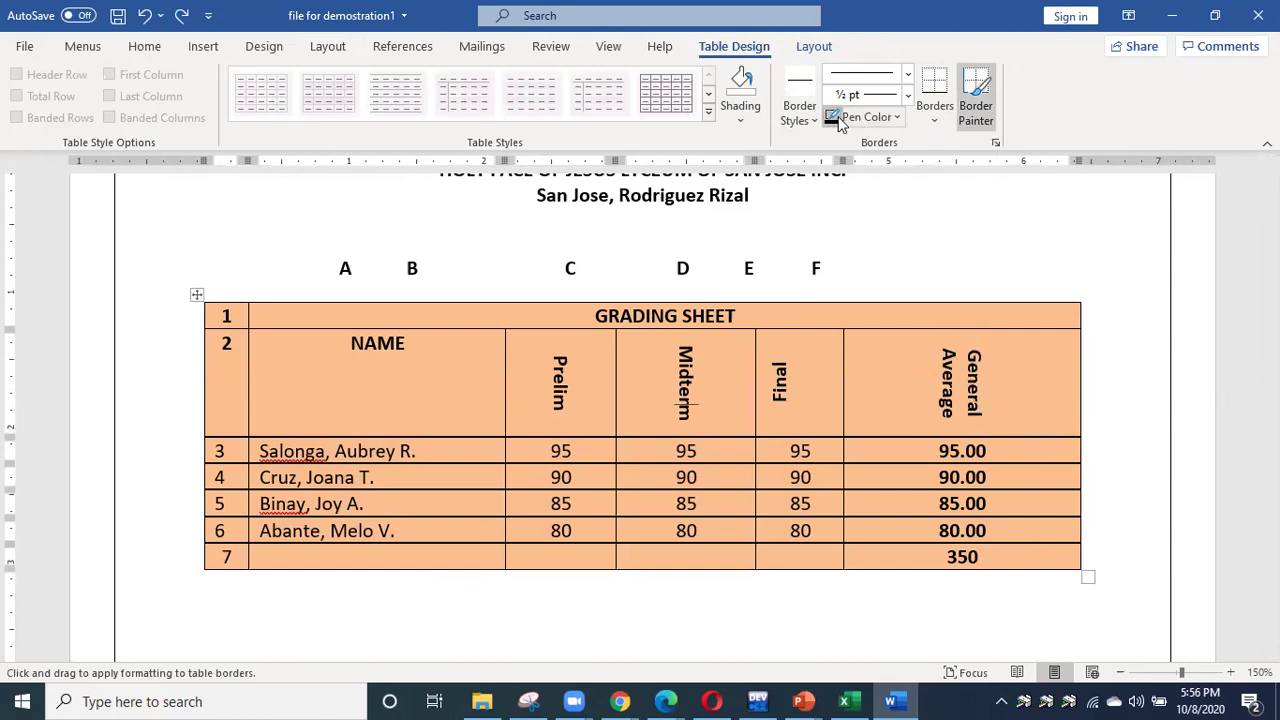
Paint the upper and lower borders of the GRADING SHEET row with the thick green 1 ½ pt theme border style.
{"action": "left_click", "coordinate": [800, 112]}
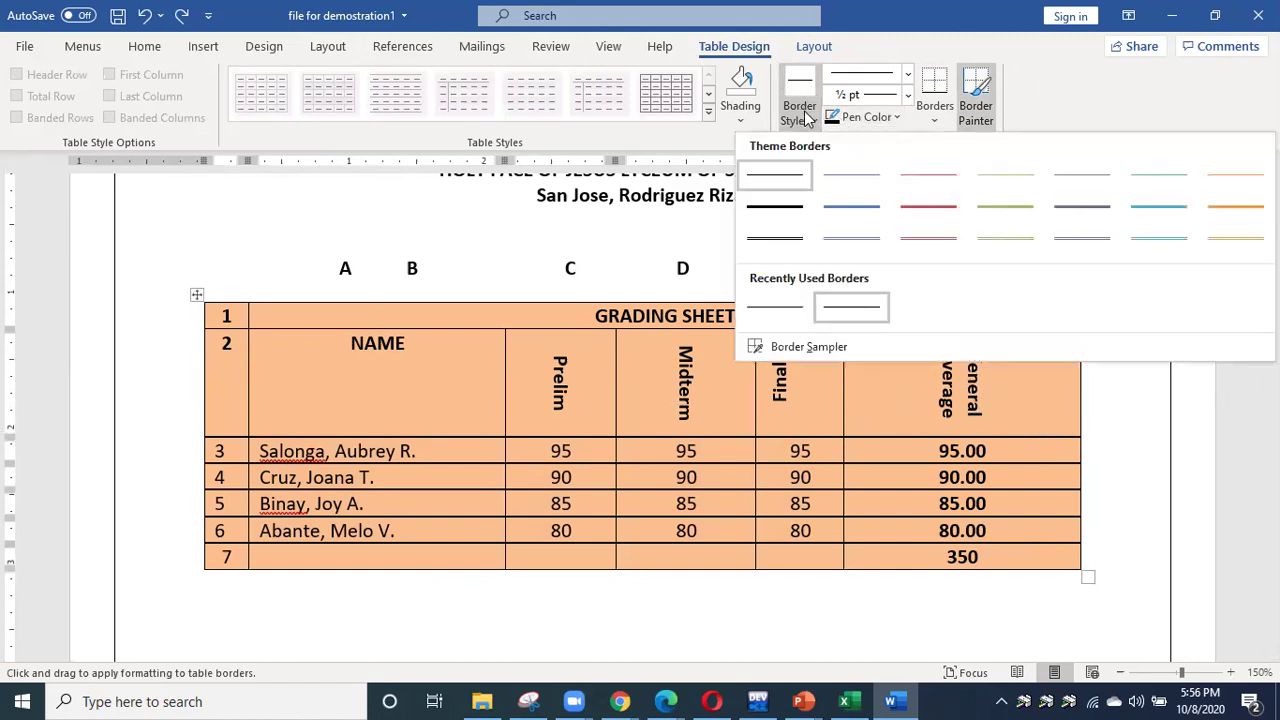
{"action": "left_click", "coordinate": [1028, 210]}
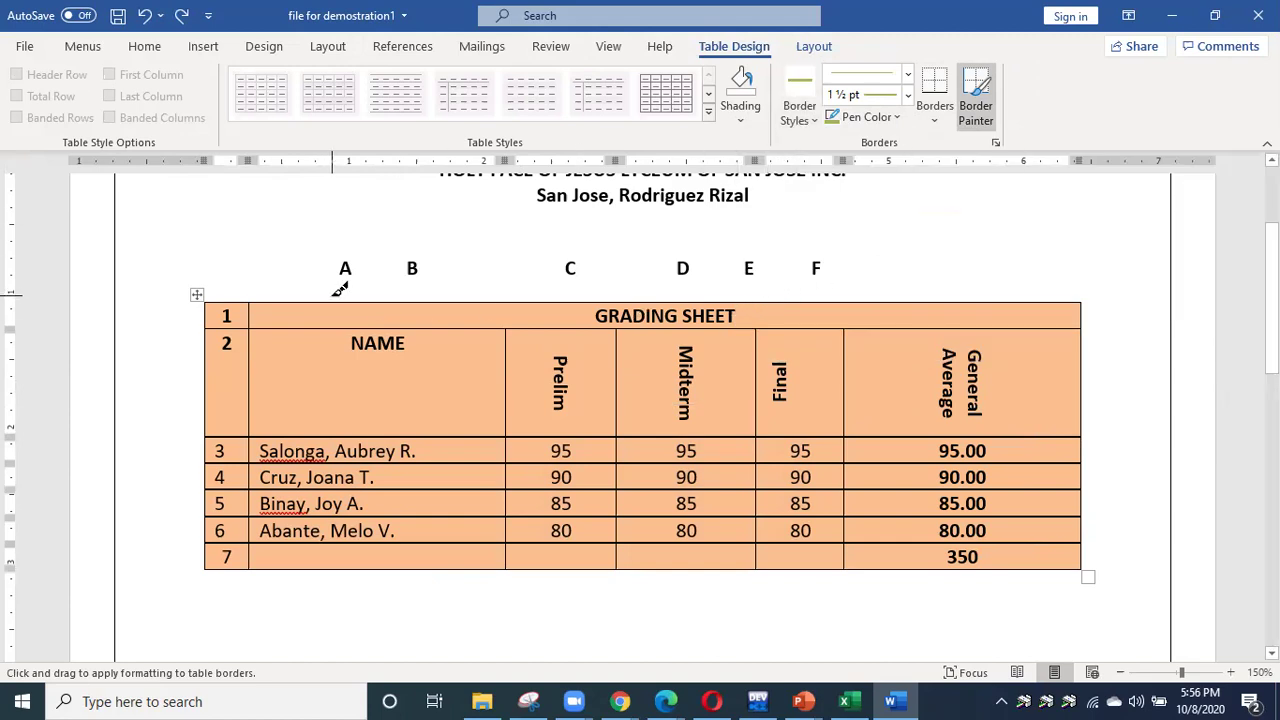
{"action": "left_click", "coordinate": [339, 302]}
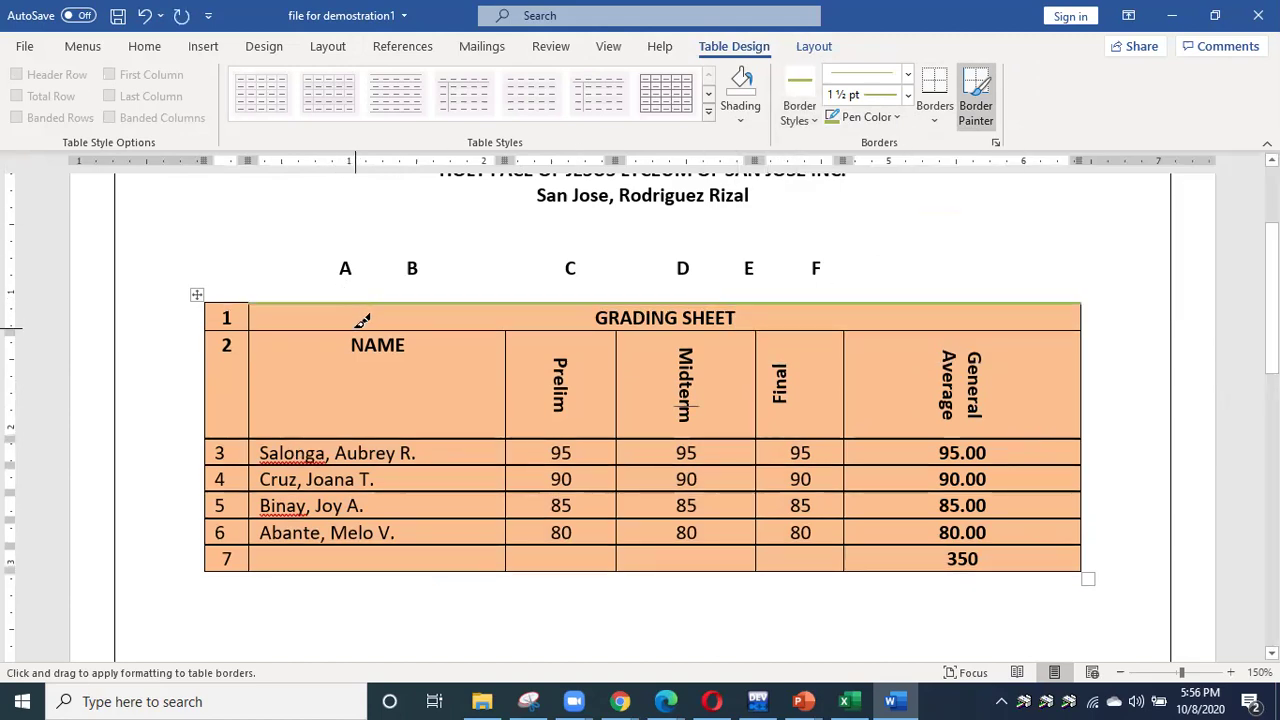
{"action": "left_click", "coordinate": [362, 330]}
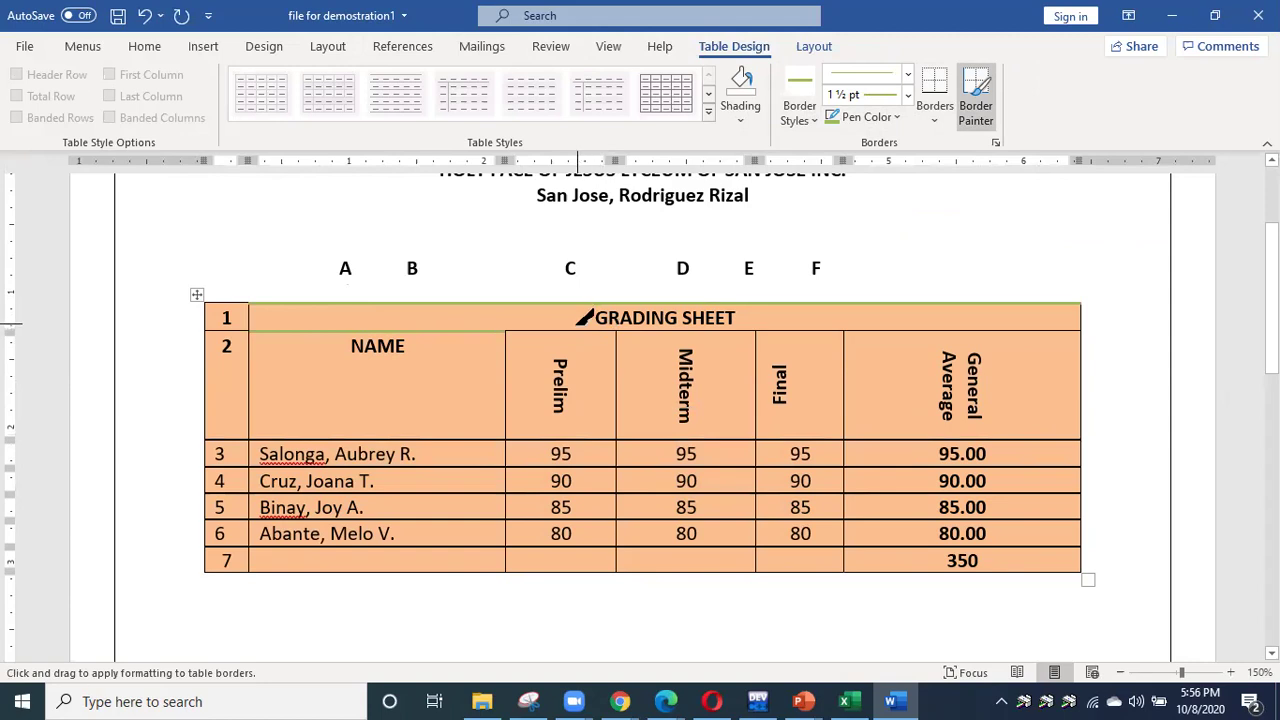
{"action": "left_click", "coordinate": [587, 317]}
{"action": "left_click_drag", "start_coordinate": [655, 328], "coordinate": [887, 322]}
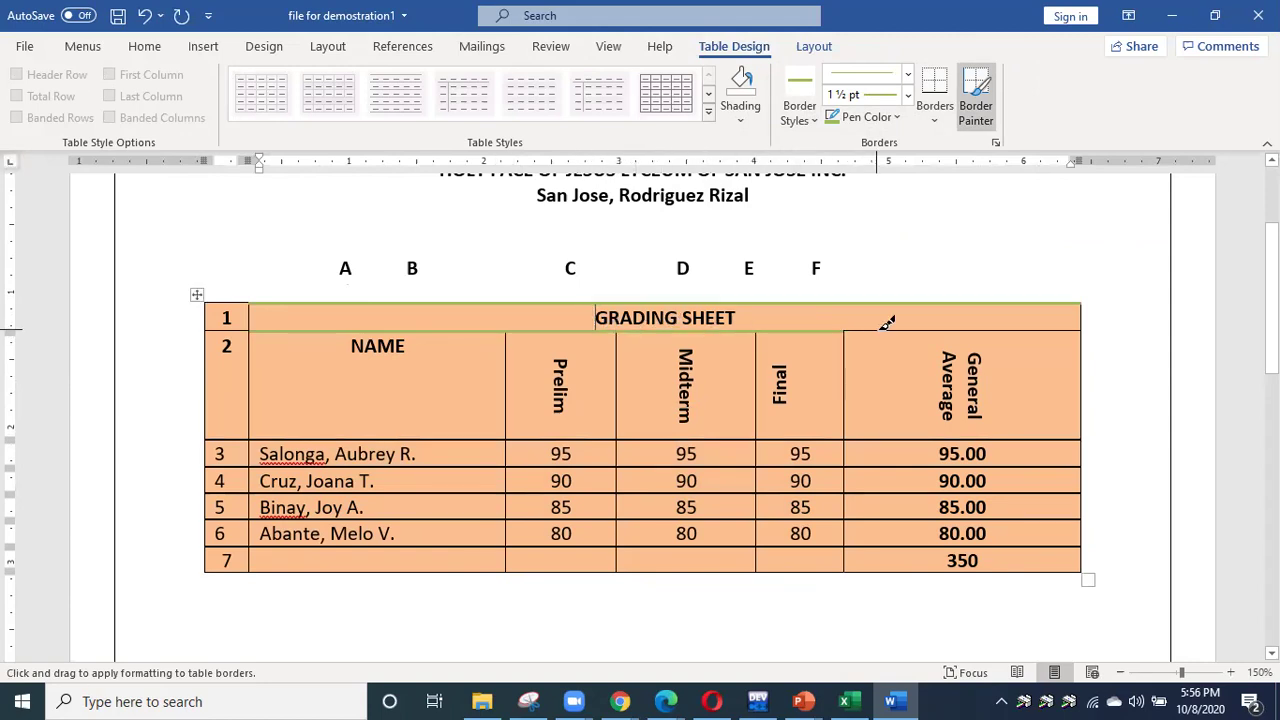
Paint 6 pt green borders above the GRADING SHEET row and above the Final header cell, and turn off Border Painter.
{"action": "left_click", "coordinate": [907, 94]}
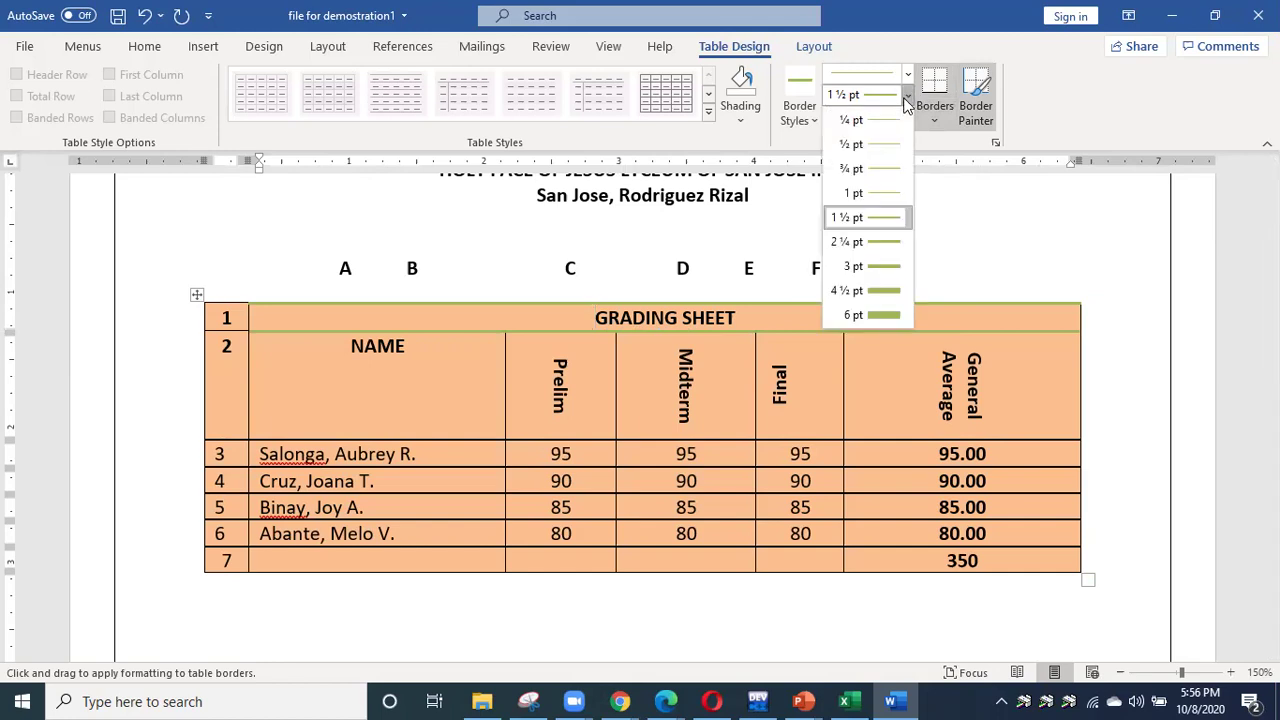
{"action": "left_click", "coordinate": [888, 313]}
{"action": "left_click", "coordinate": [797, 303]}
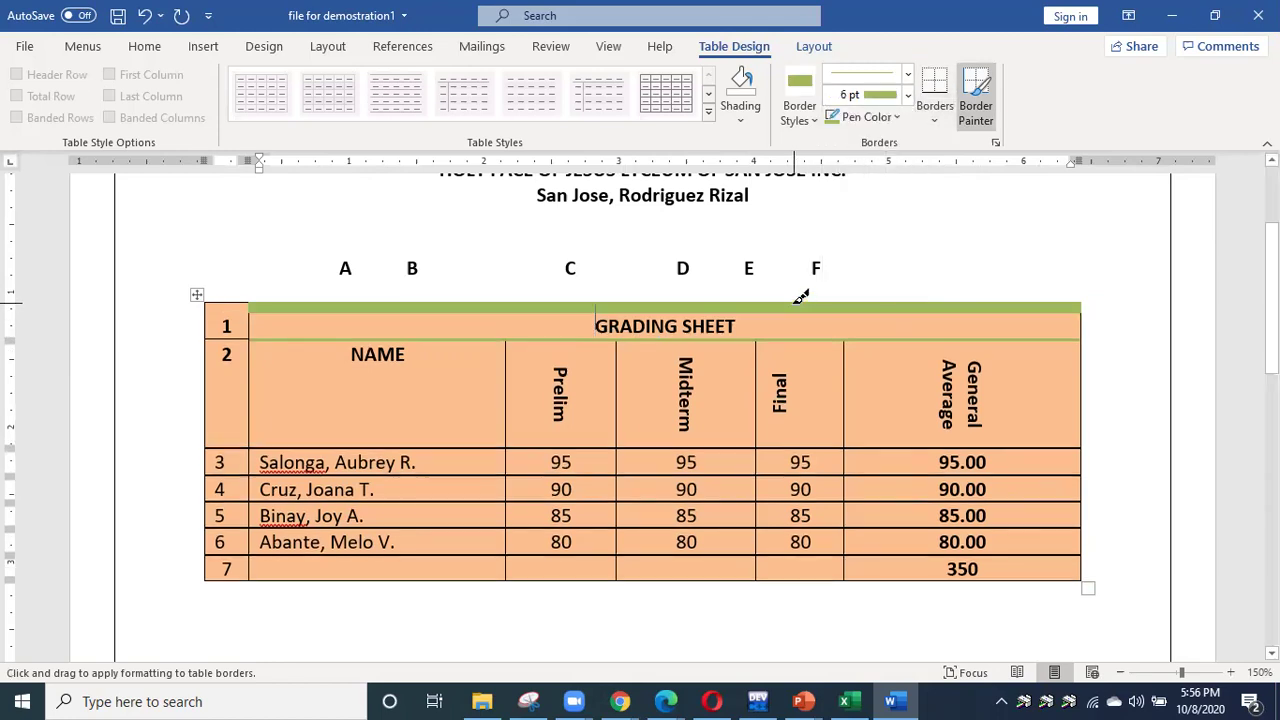
{"action": "left_click", "coordinate": [792, 340]}
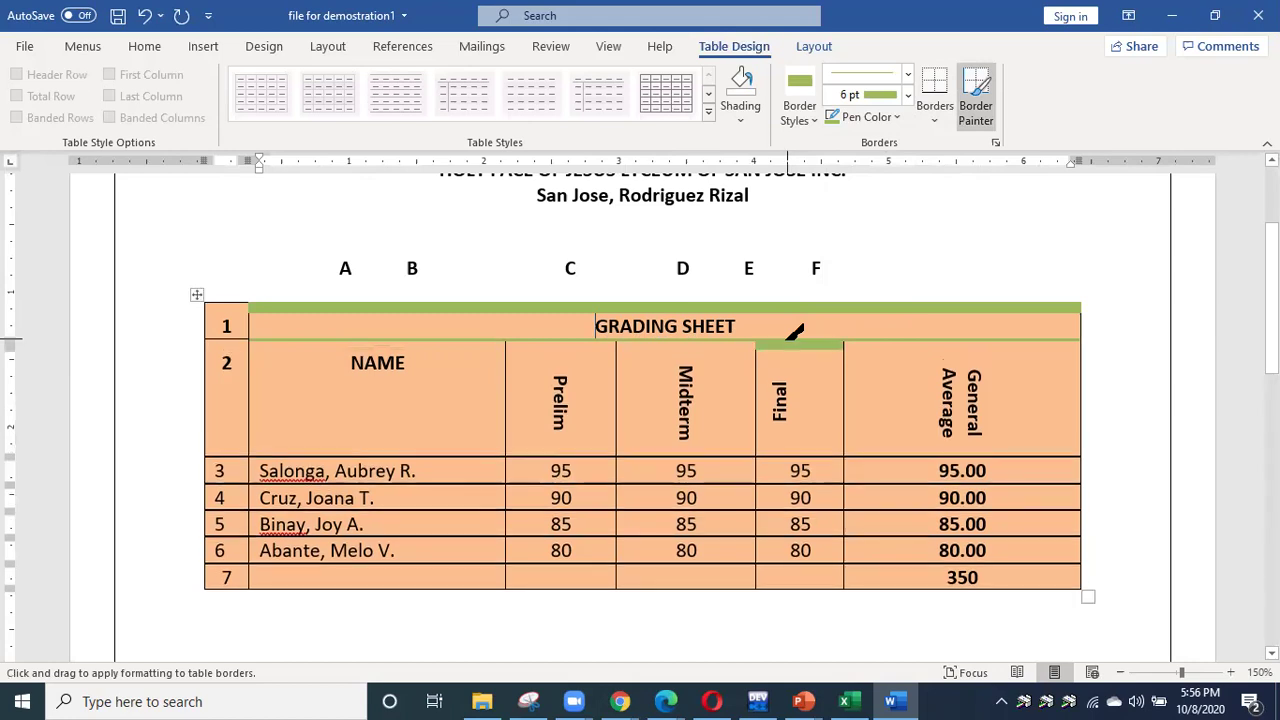
{"action": "left_click", "coordinate": [247, 321]}
{"action": "left_click", "coordinate": [310, 332]}
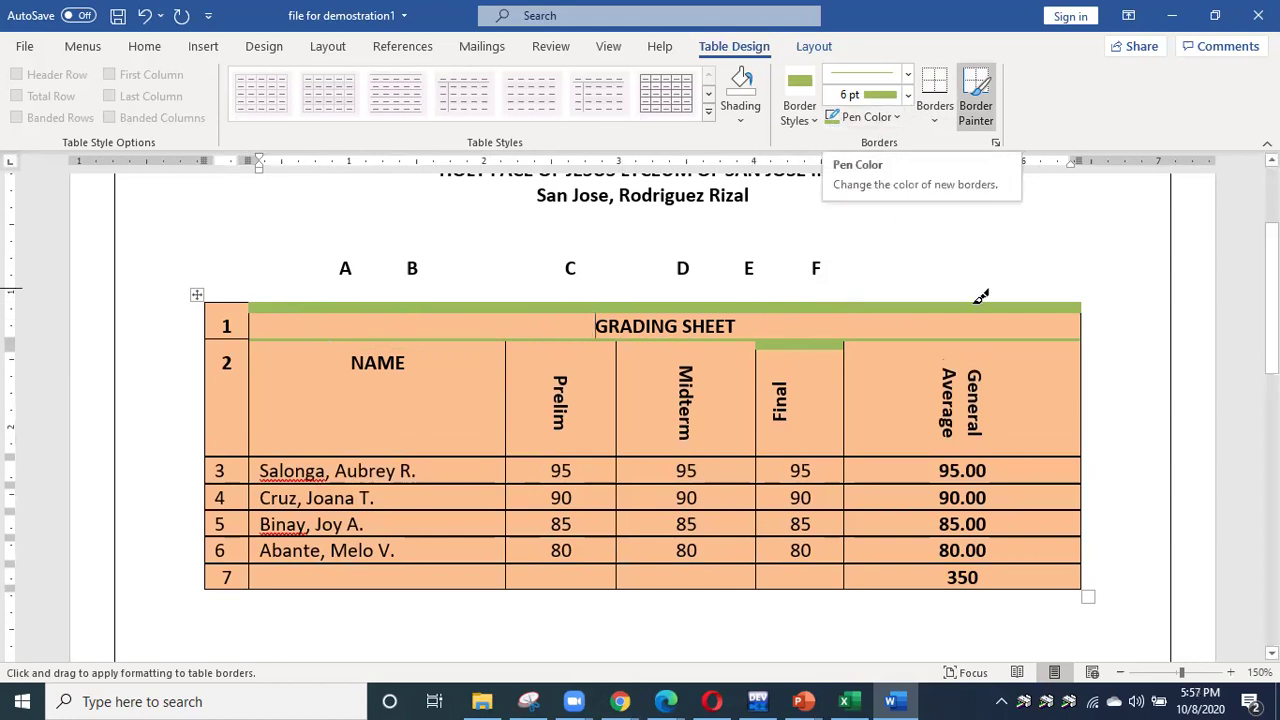
{"action": "left_click", "coordinate": [976, 100]}
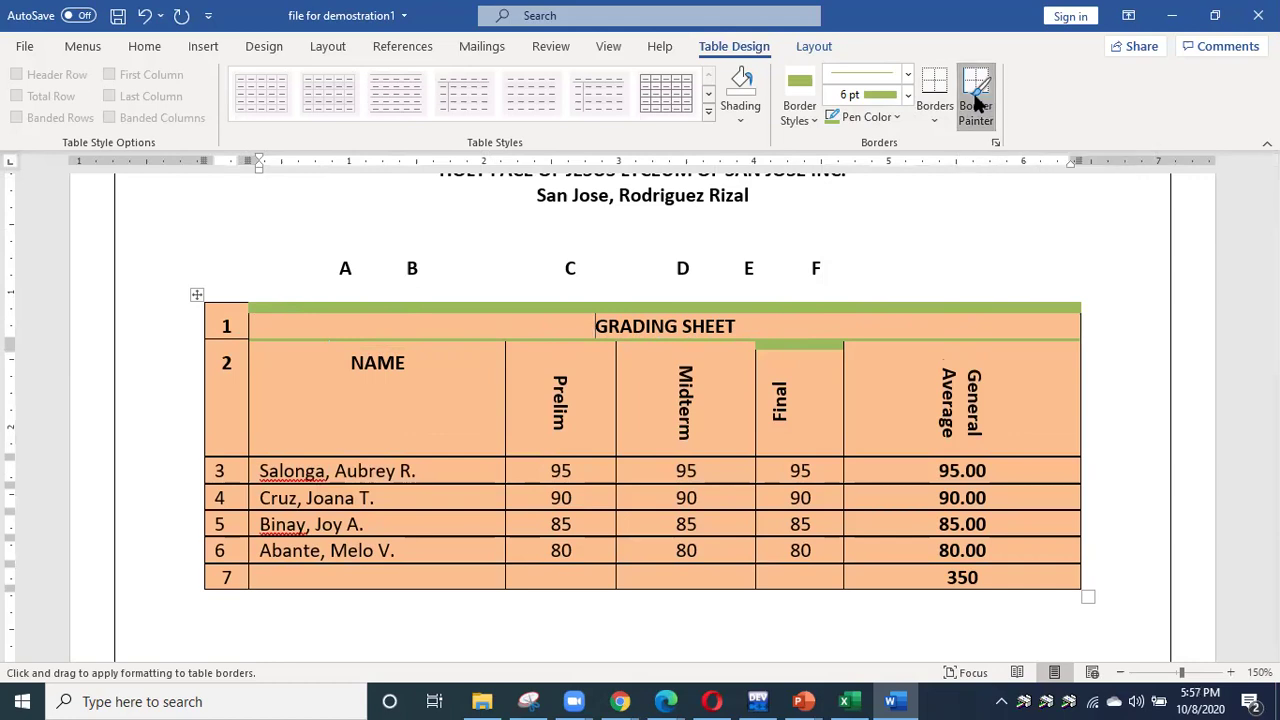
Shade the GRADING SHEET title row with a custom light purple color.
{"action": "left_click", "coordinate": [744, 115]}
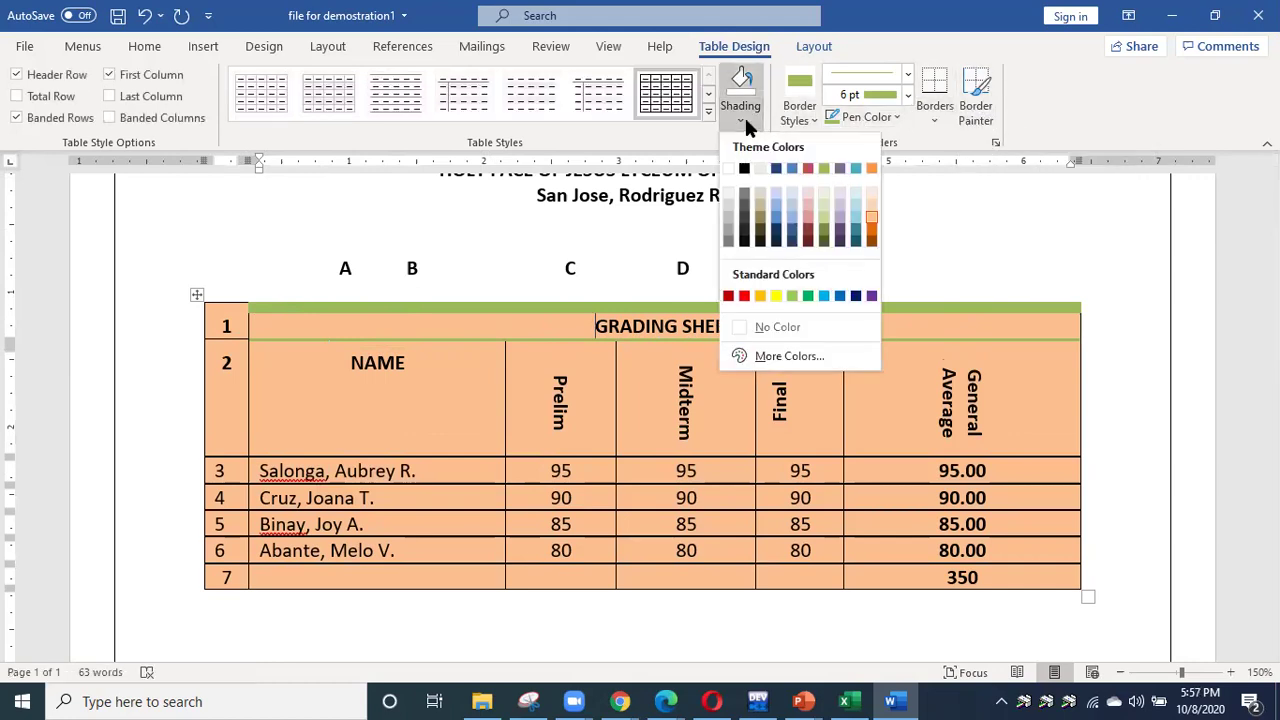
{"action": "left_click", "coordinate": [828, 360]}
{"action": "left_click", "coordinate": [647, 332]}
{"action": "left_click", "coordinate": [750, 204]}
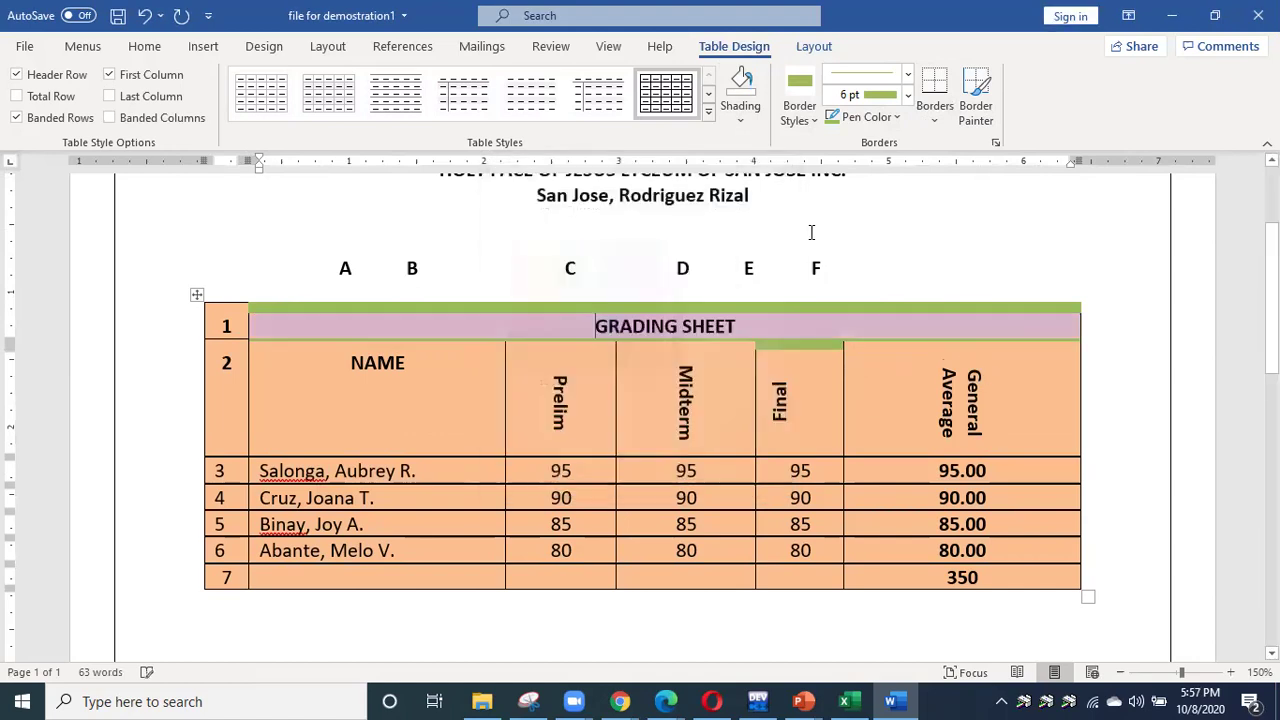
{"action": "left_click", "coordinate": [604, 378]}
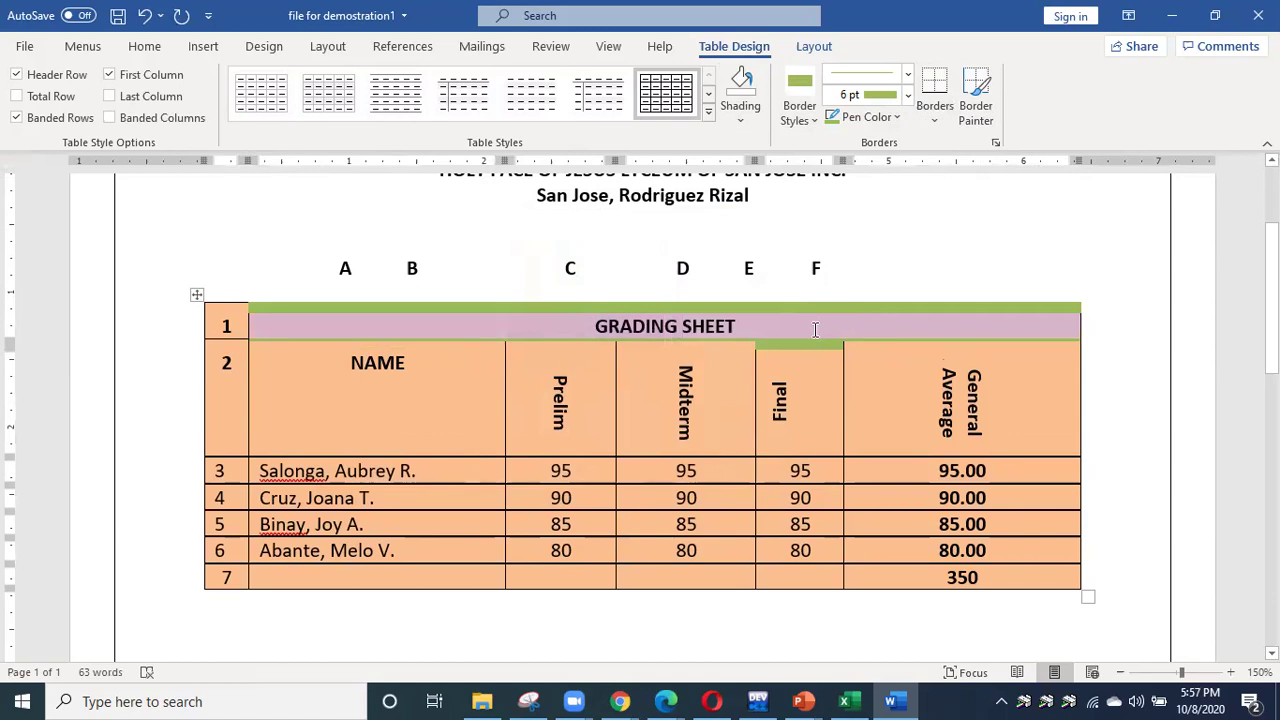
{"action": "left_click", "coordinate": [770, 445]}
Apply the solid blue List Tables style to the entire grading sheet table and deselect it.
{"action": "left_click", "coordinate": [198, 298]}
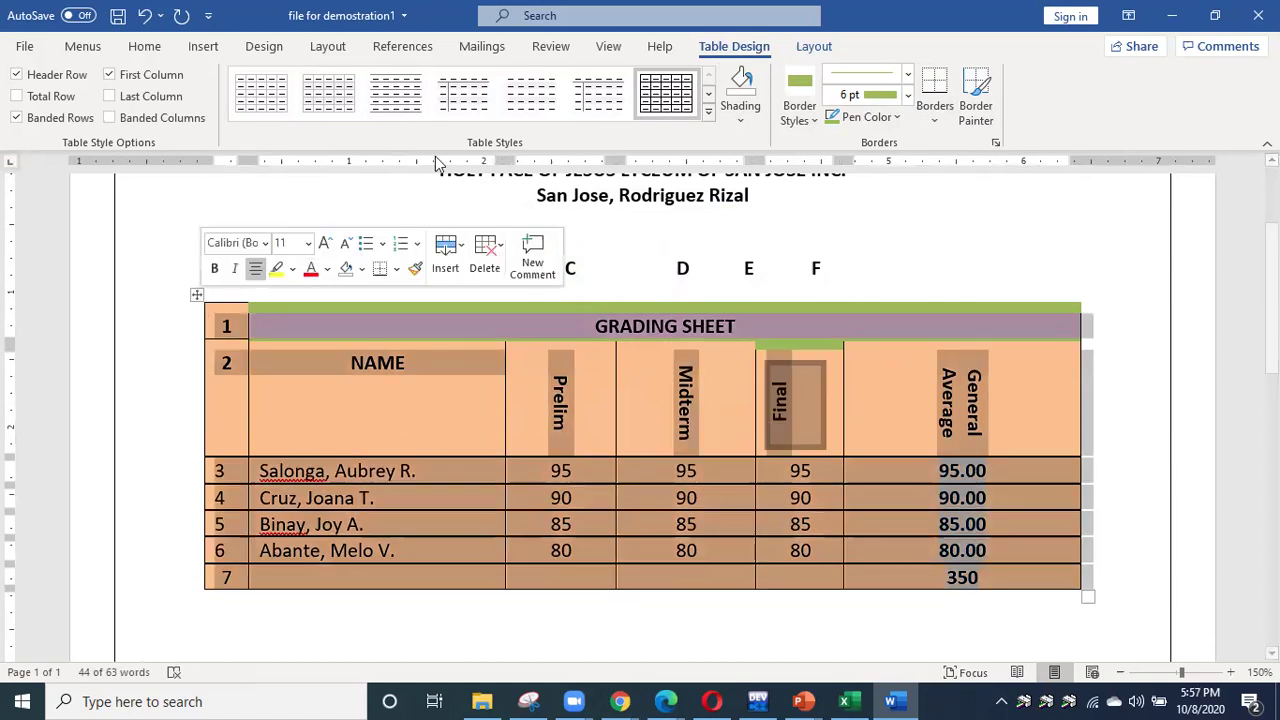
{"action": "left_click", "coordinate": [709, 96]}
{"action": "left_click", "coordinate": [709, 96]}
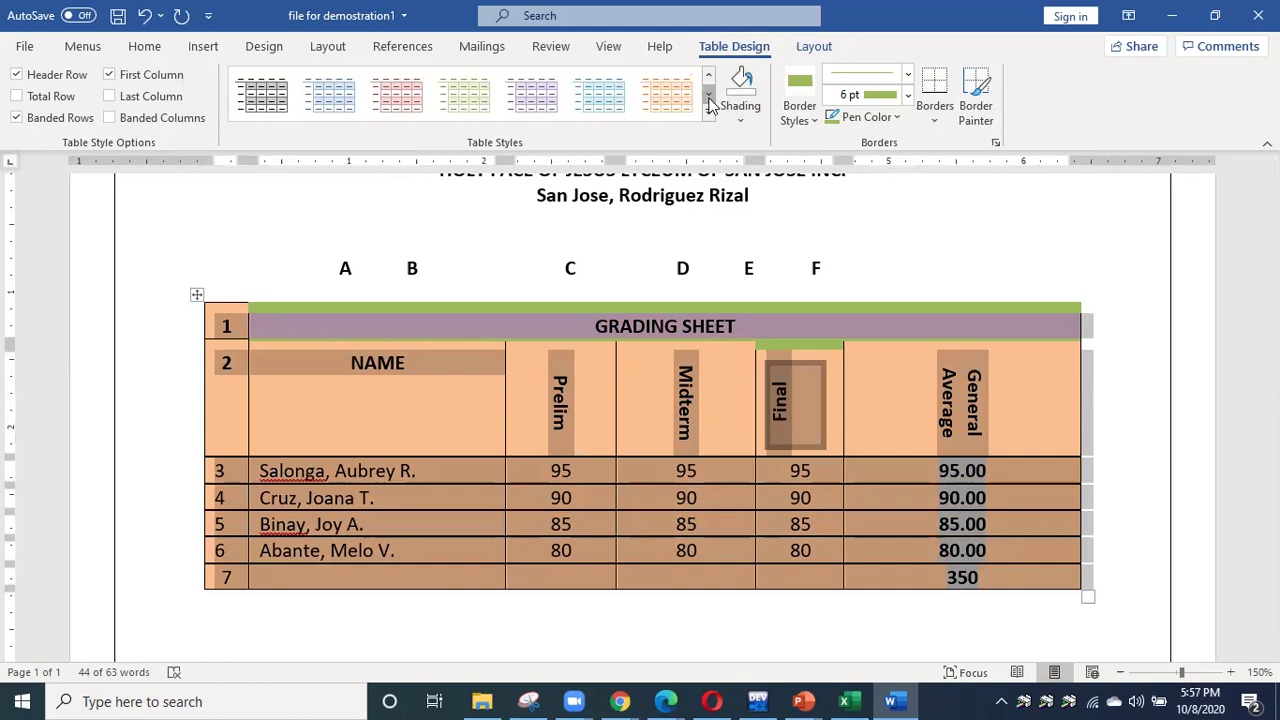
{"action": "left_click", "coordinate": [709, 96]}
{"action": "left_click", "coordinate": [709, 96]}
{"action": "left_click", "coordinate": [709, 96]}
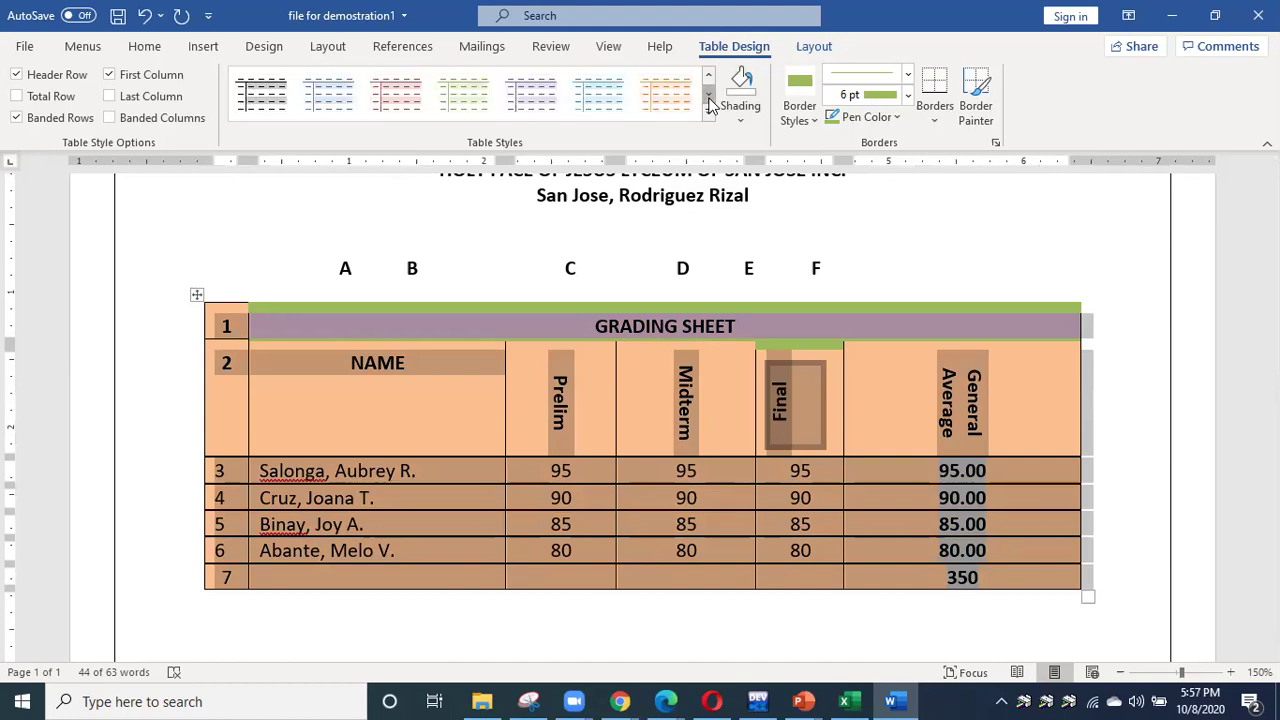
{"action": "left_click", "coordinate": [709, 96]}
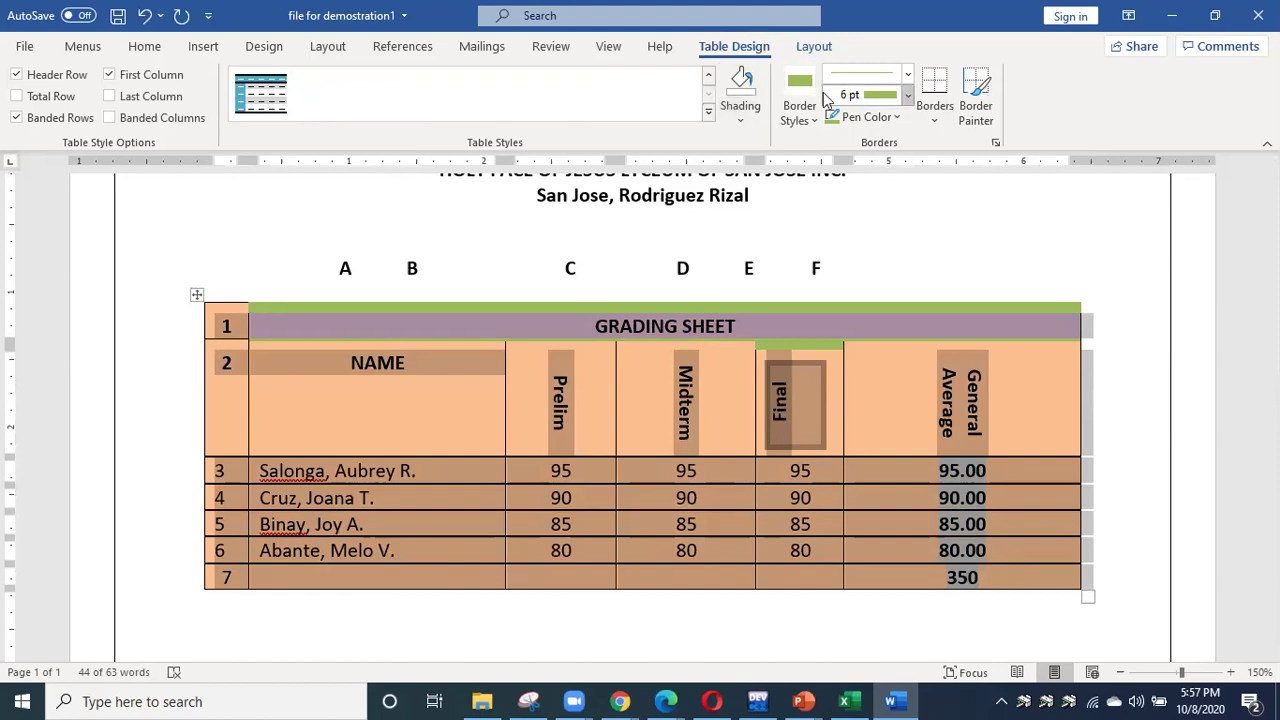
{"action": "left_click", "coordinate": [709, 116]}
{"action": "scroll", "coordinate": [603, 390], "scroll_direction": "down", "scroll_amount": 3}
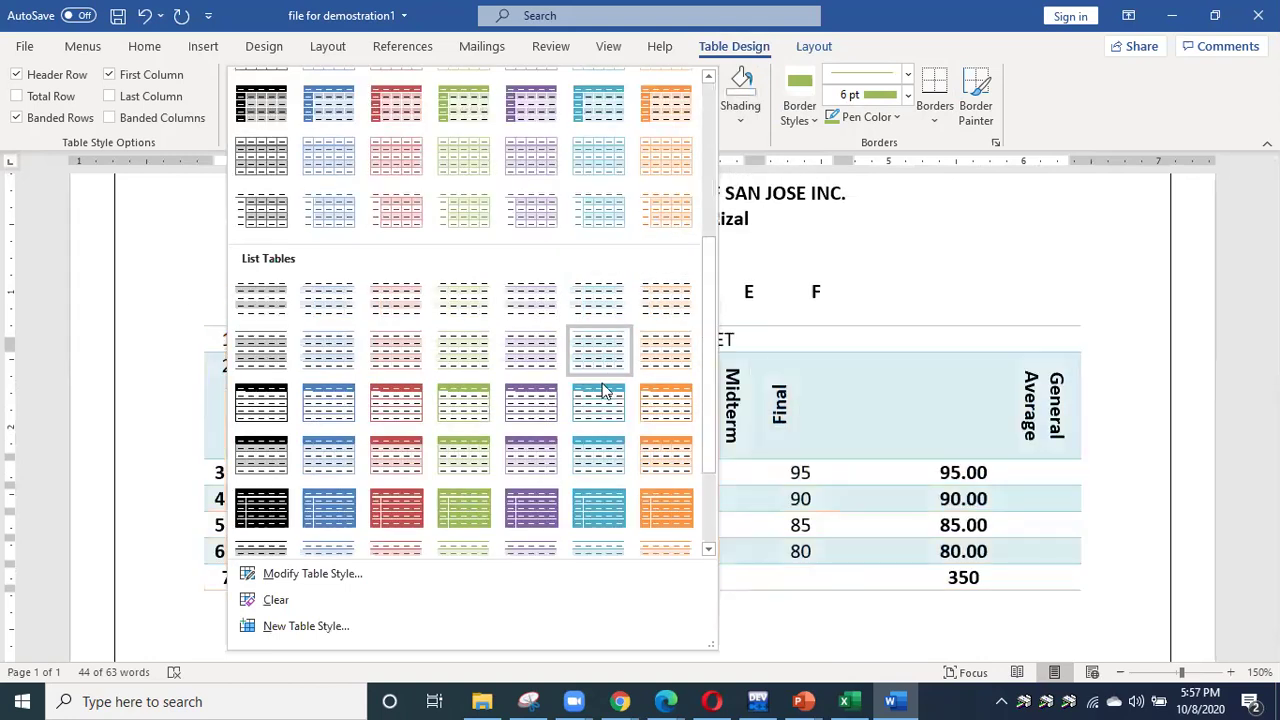
{"action": "scroll", "coordinate": [603, 390], "scroll_direction": "down", "scroll_amount": 3}
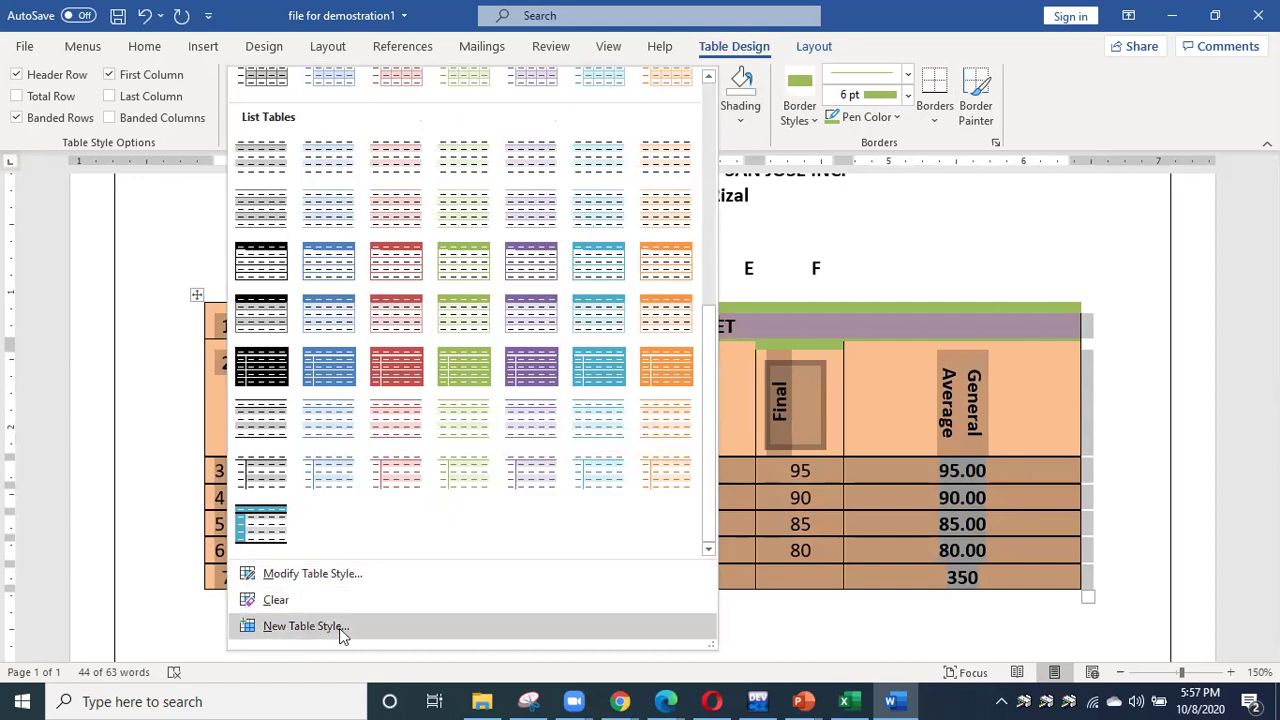
{"action": "left_click", "coordinate": [343, 377]}
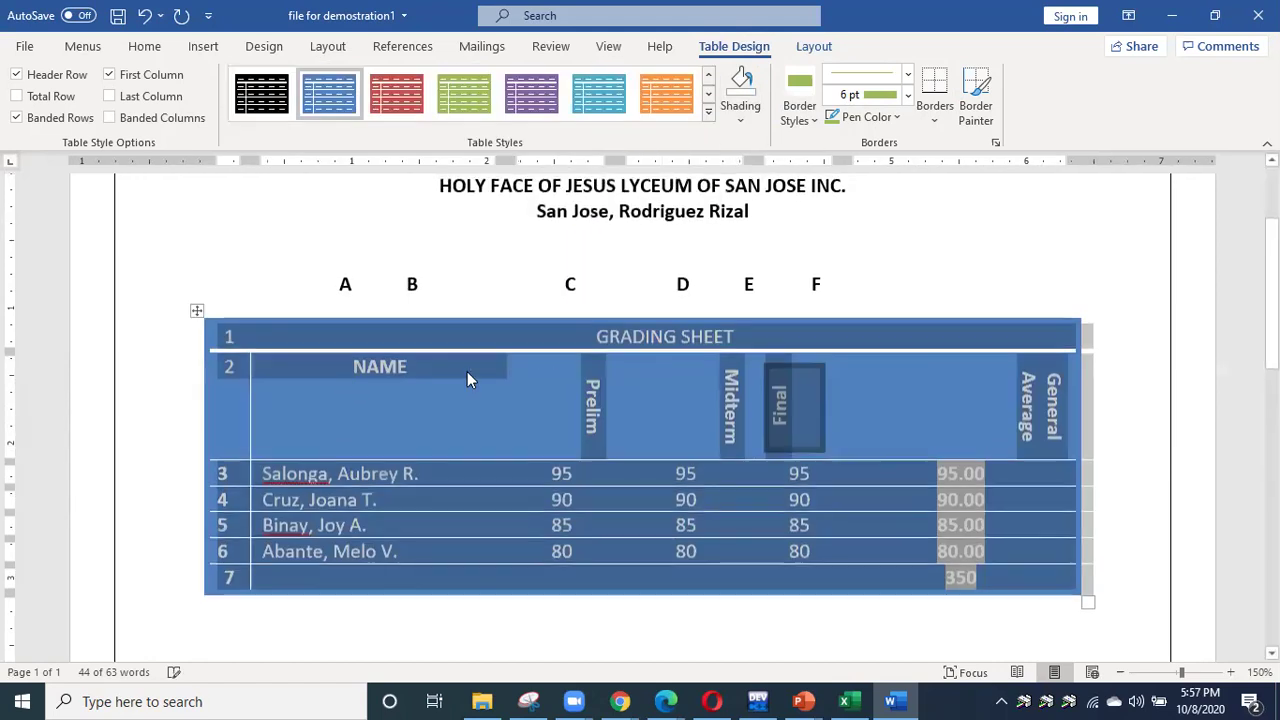
{"action": "left_click", "coordinate": [955, 270]}
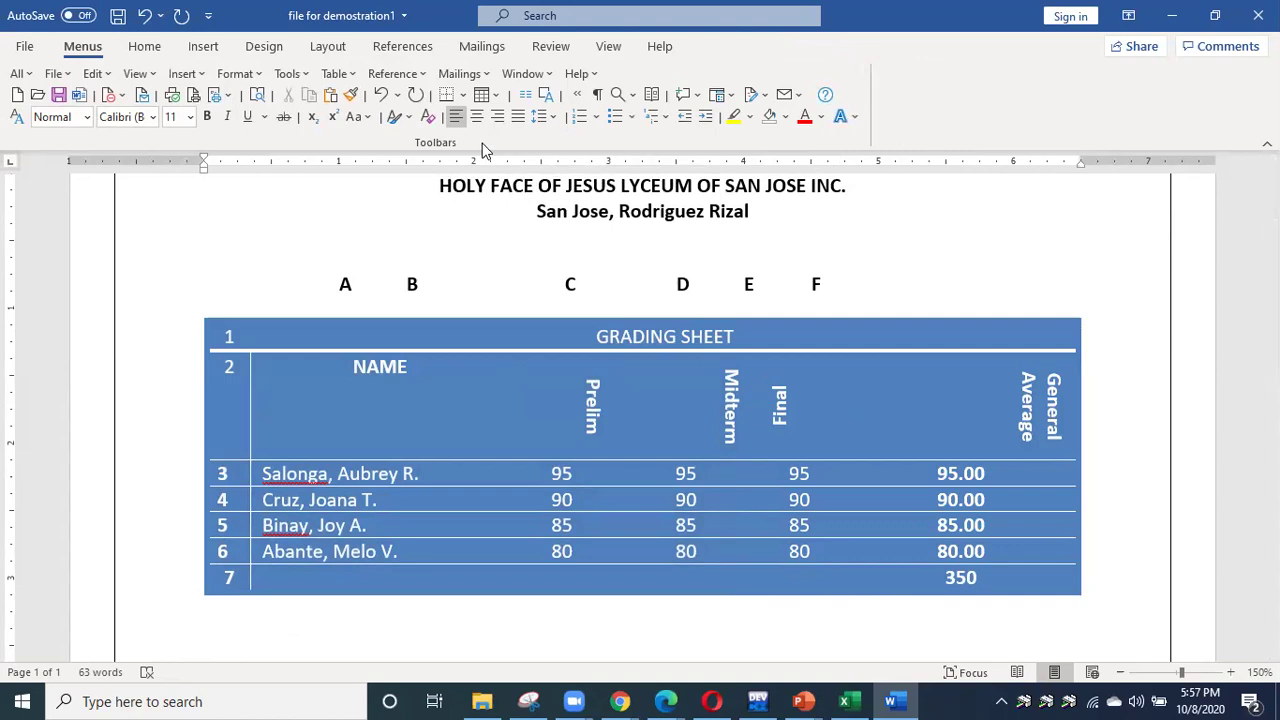
Apply the red Grid Tables style with a solid header row and banded rows to the grading sheet table.
{"action": "left_click", "coordinate": [572, 337]}
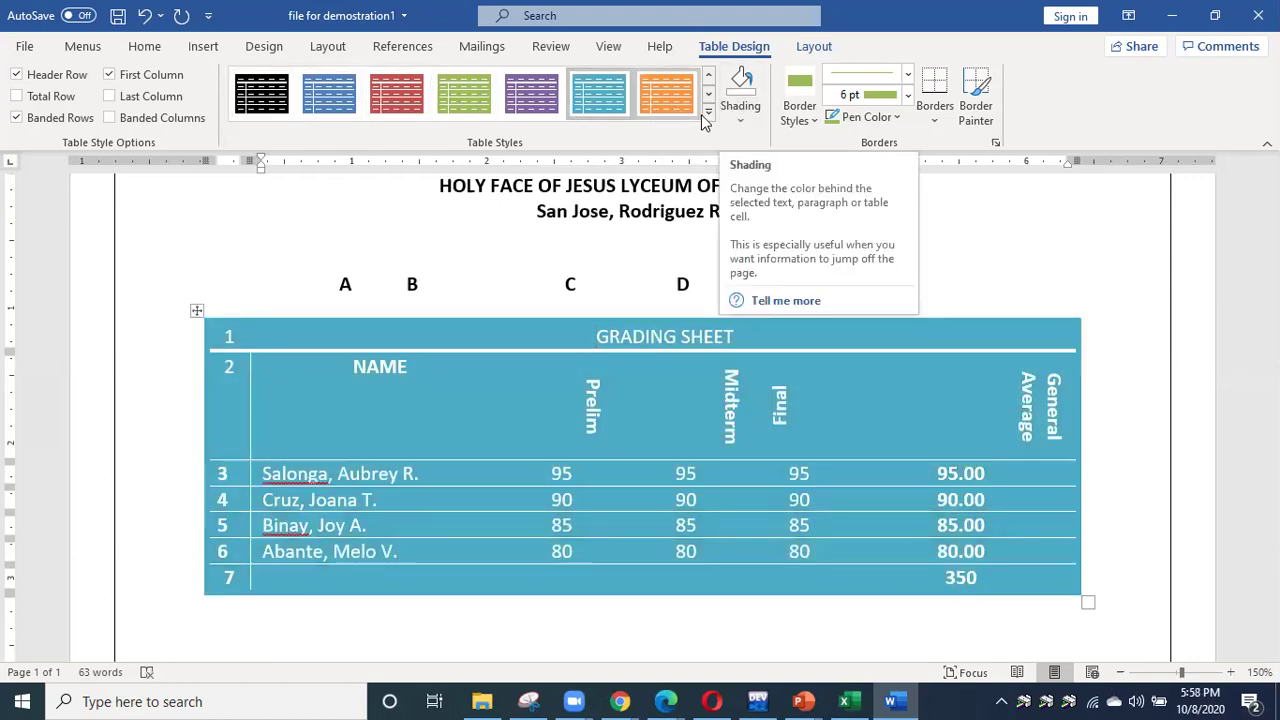
{"action": "left_click", "coordinate": [708, 111]}
{"action": "scroll", "coordinate": [586, 292], "scroll_direction": "up", "scroll_amount": 5}
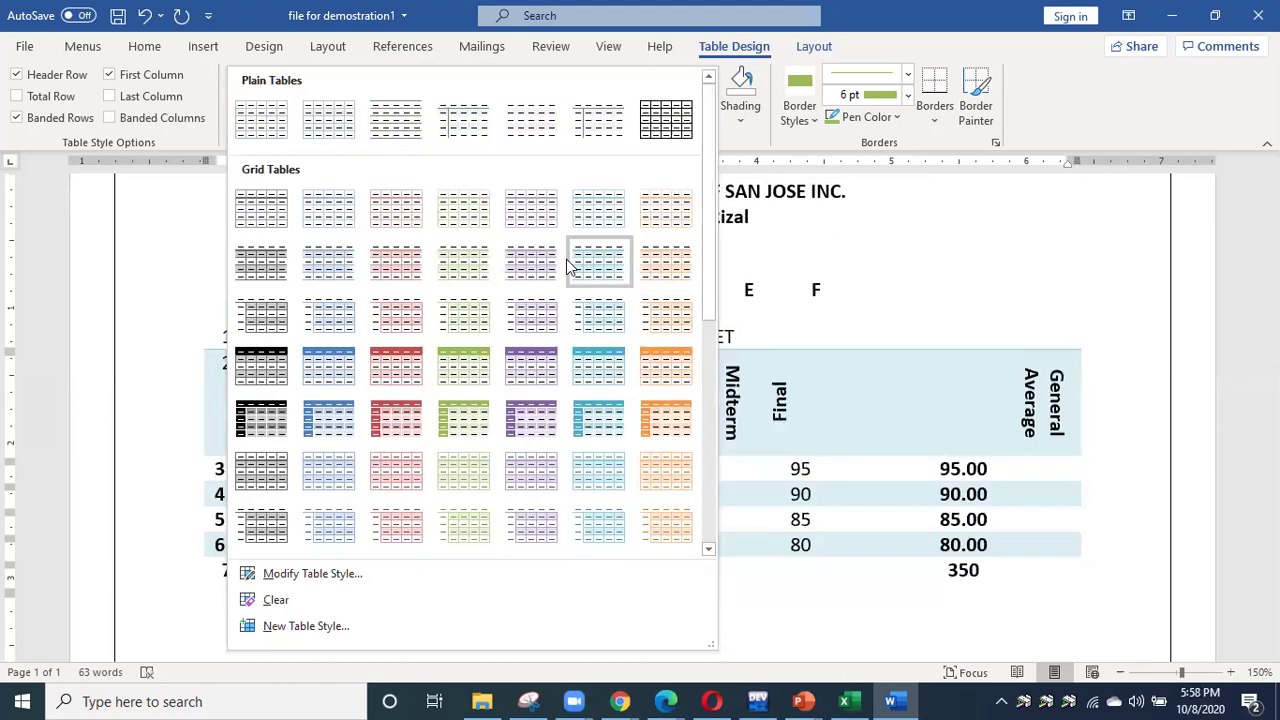
{"action": "left_click", "coordinate": [380, 370]}
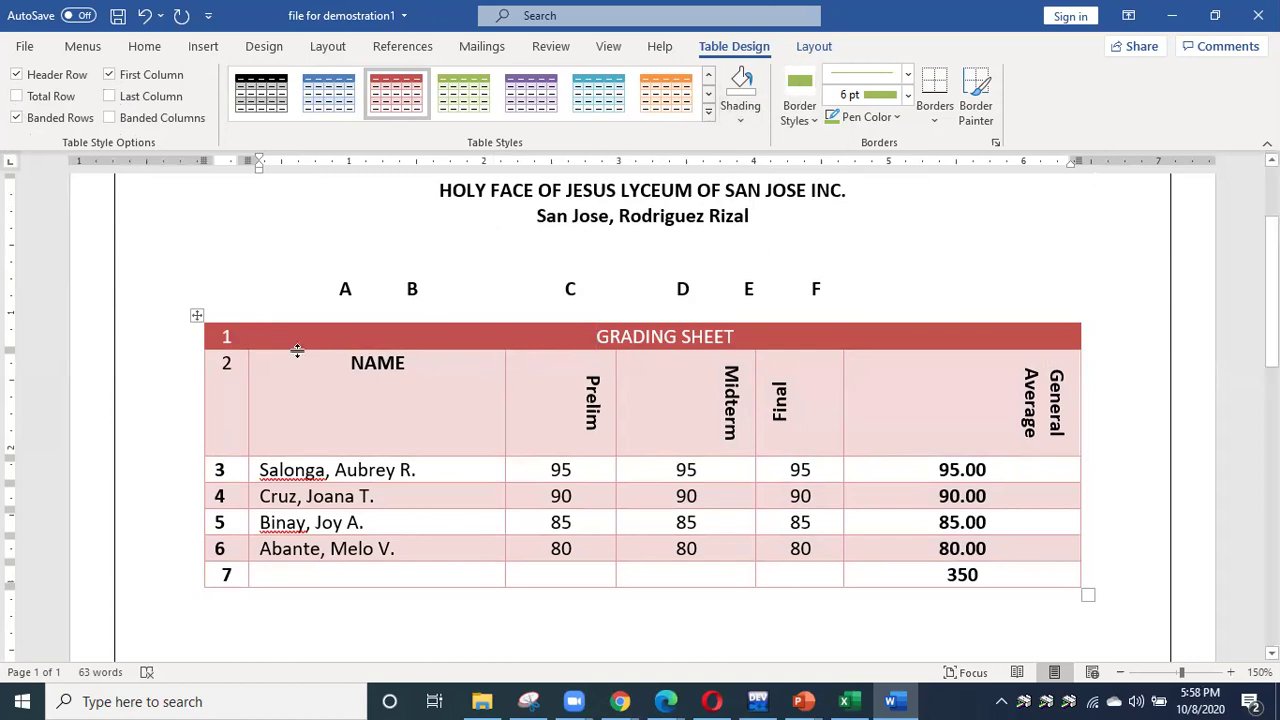
{"action": "left_click", "coordinate": [197, 315]}
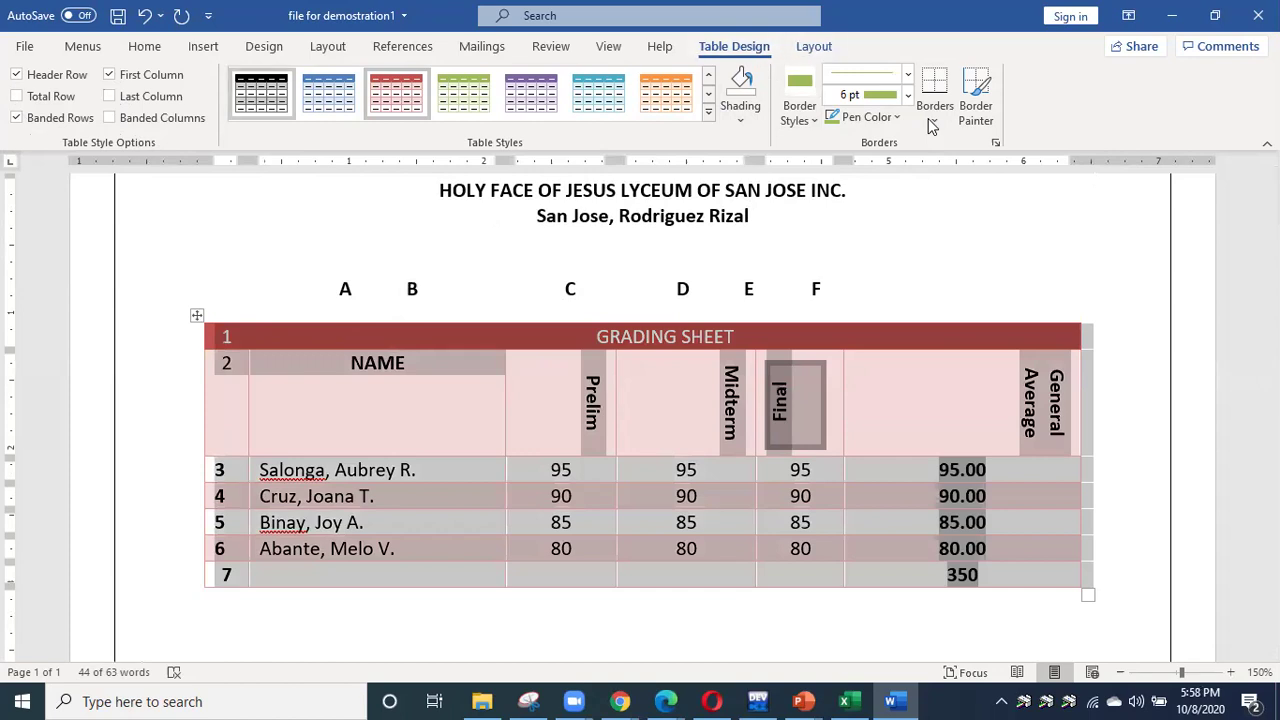
{"action": "left_click", "coordinate": [140, 50]}
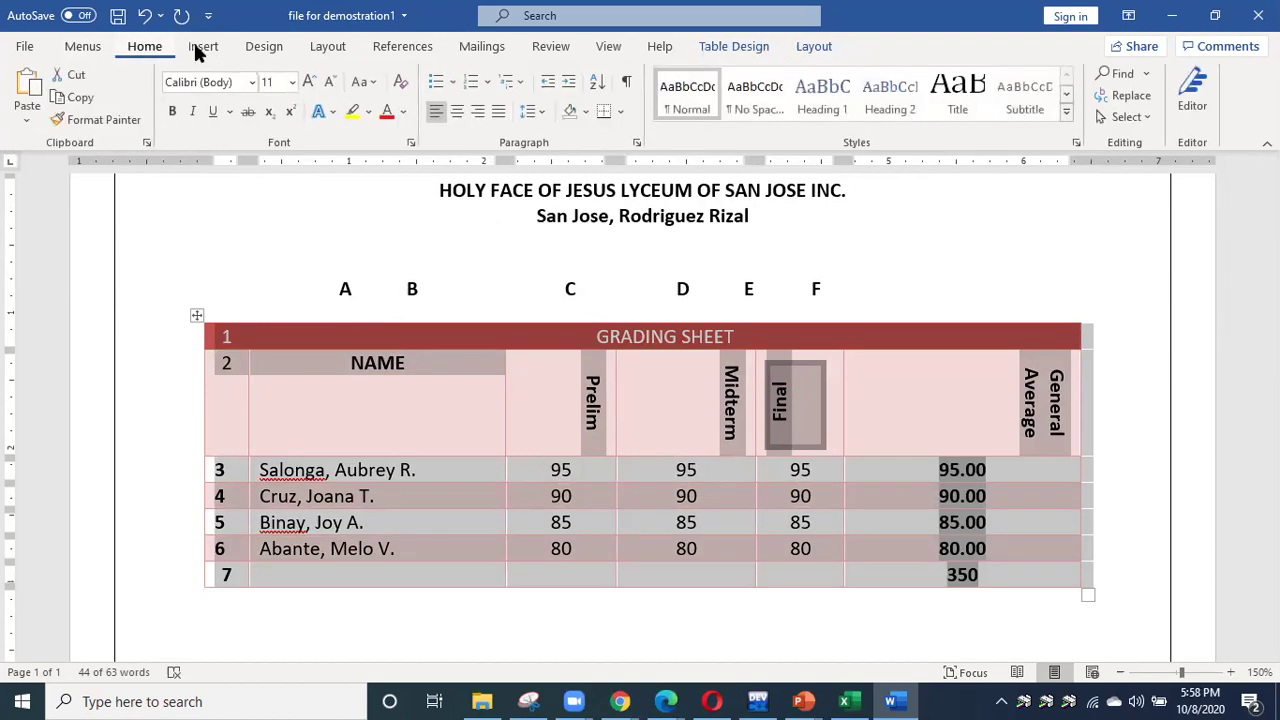
{"action": "left_click", "coordinate": [296, 239]}
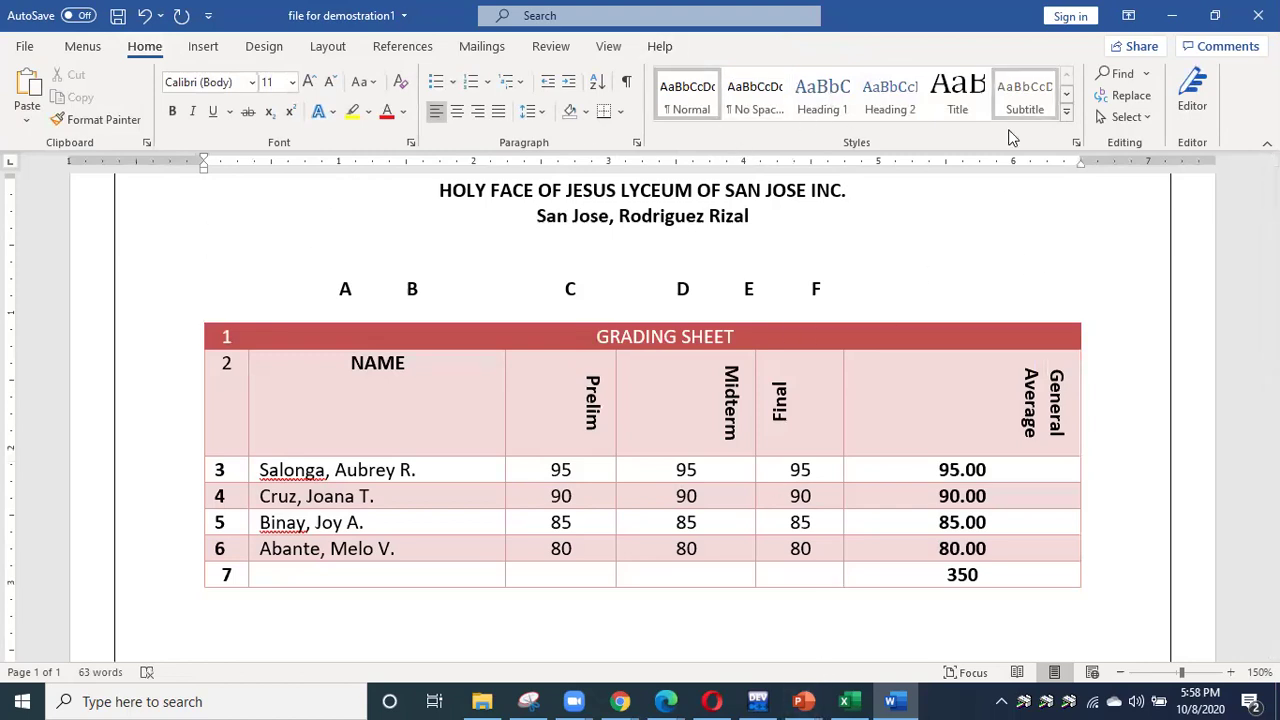
{"action": "left_click", "coordinate": [249, 318]}
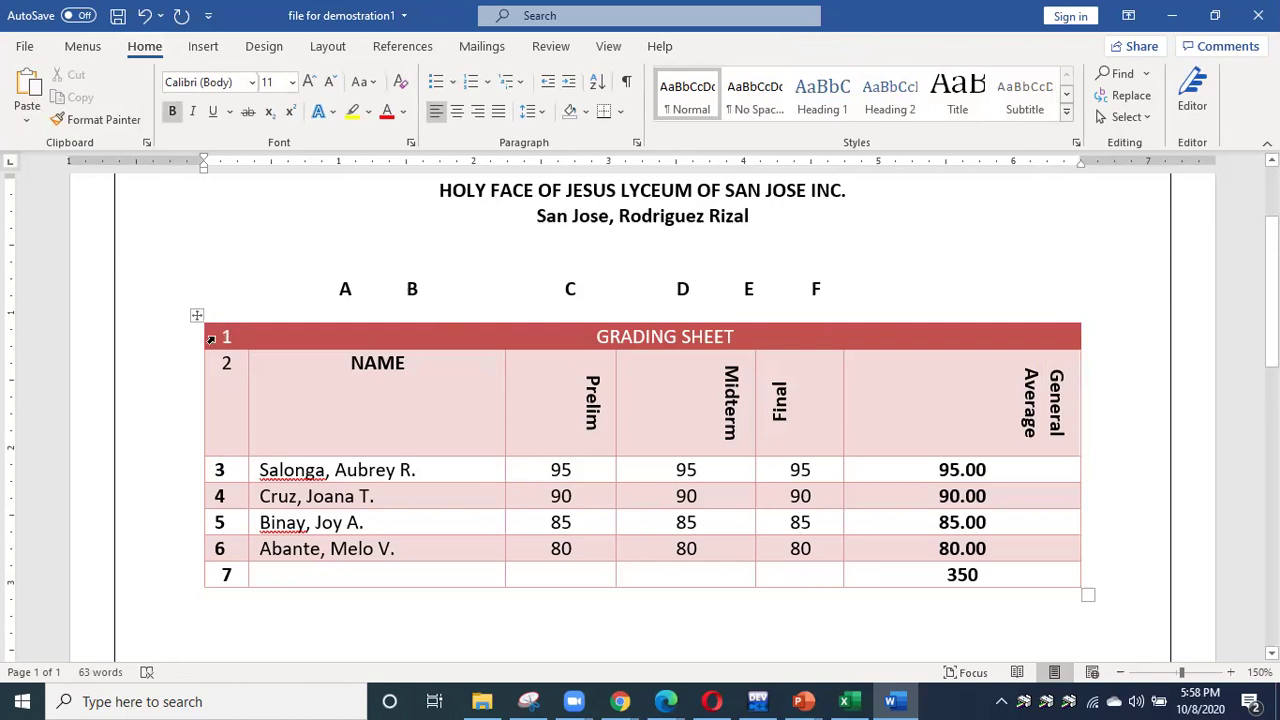
{"action": "left_click", "coordinate": [197, 318]}
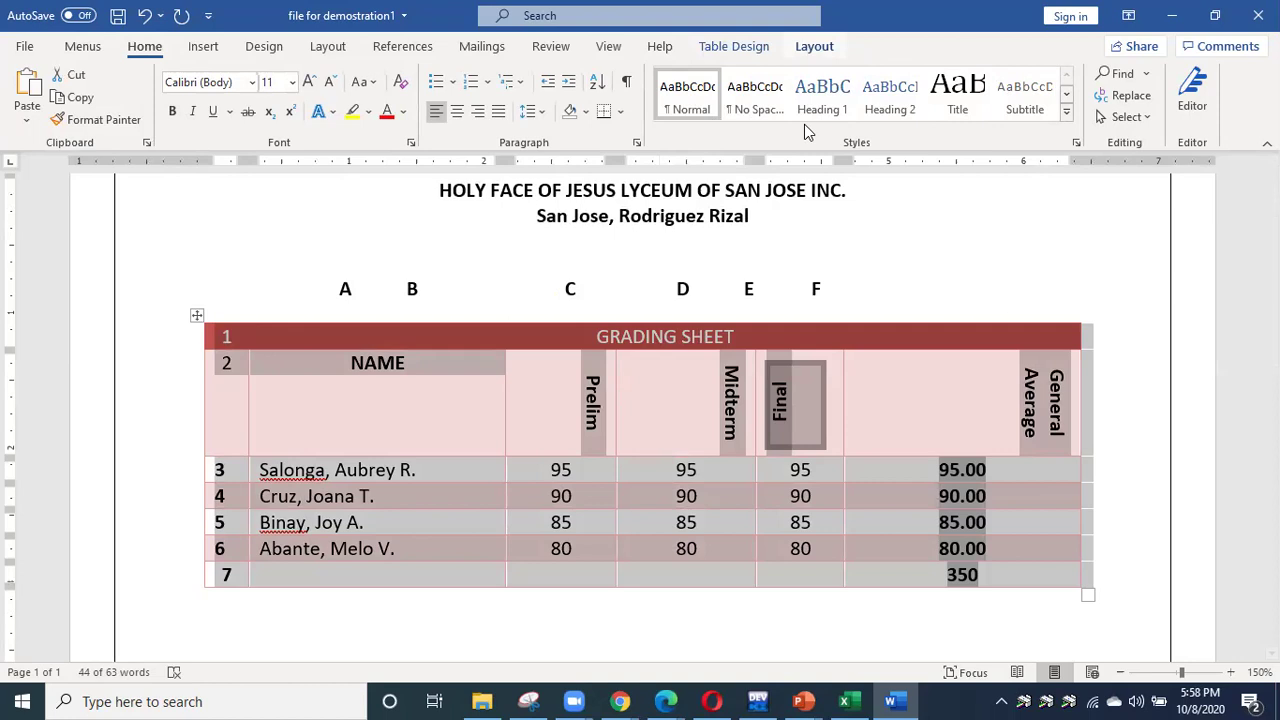
{"action": "left_click", "coordinate": [1020, 239]}
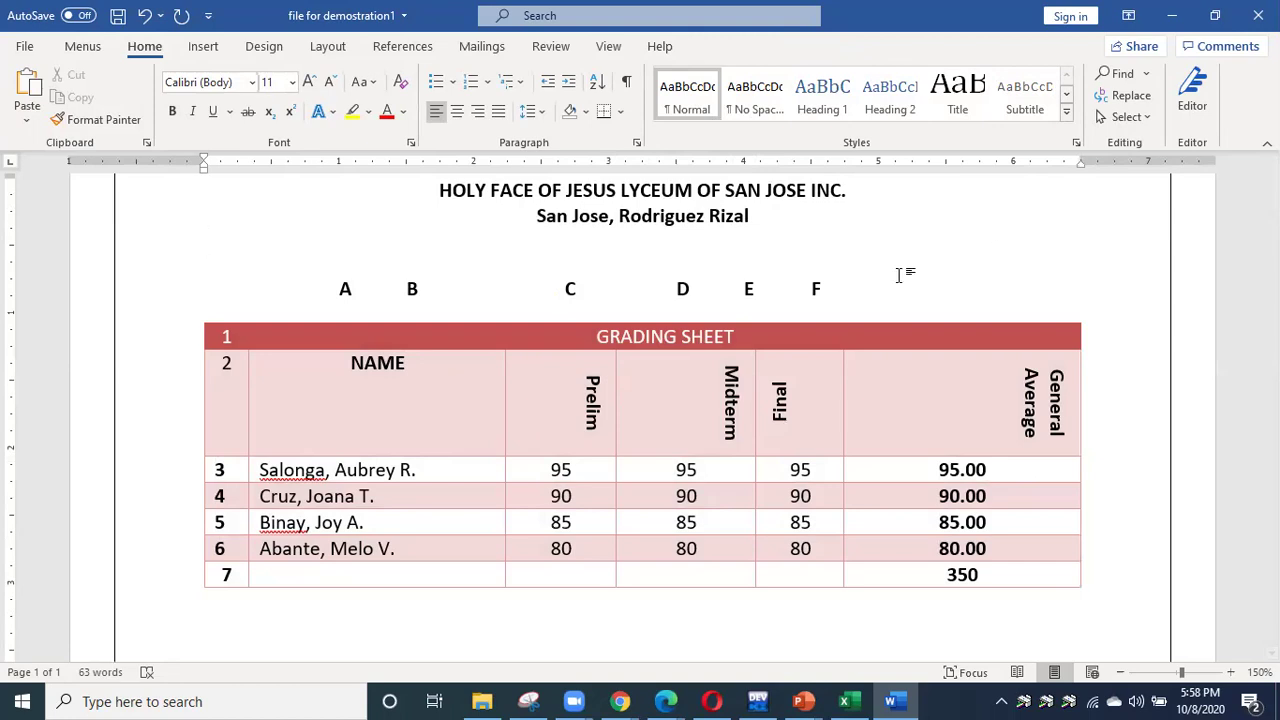
{"action": "left_click", "coordinate": [193, 316]}
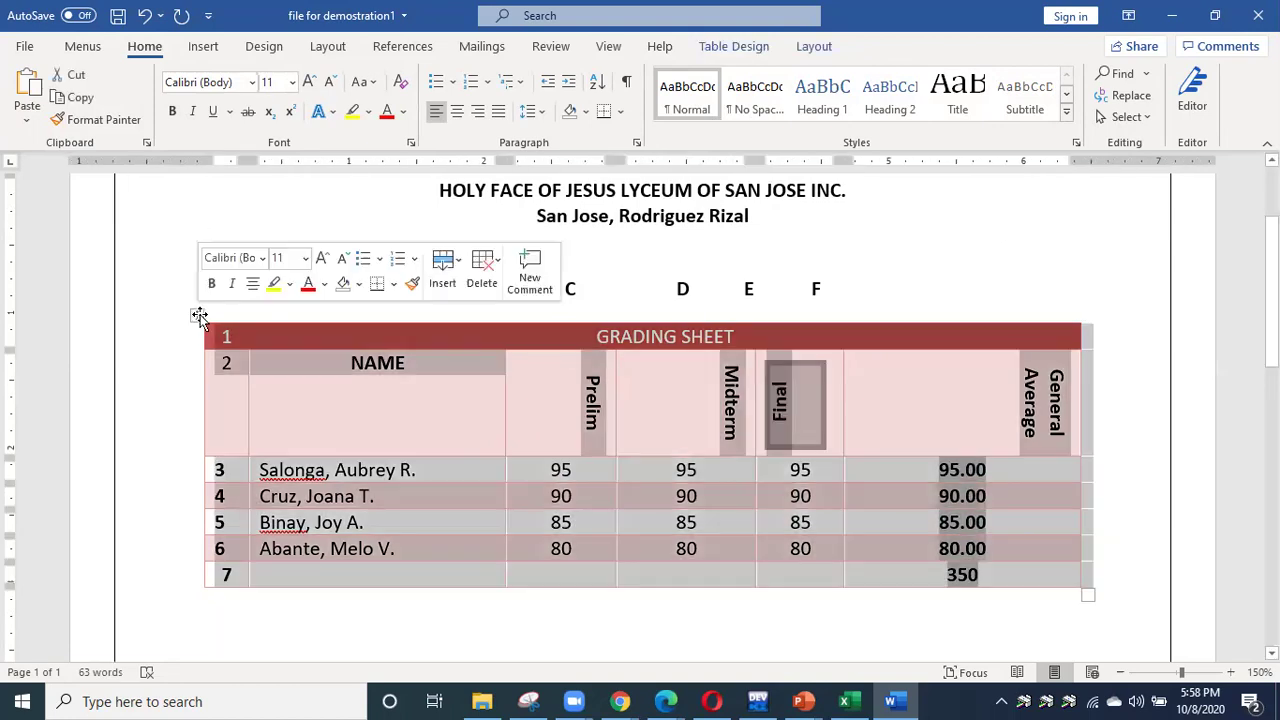
{"action": "left_click", "coordinate": [838, 287]}
{"action": "scroll", "coordinate": [868, 283], "scroll_direction": "up", "scroll_amount": 2}
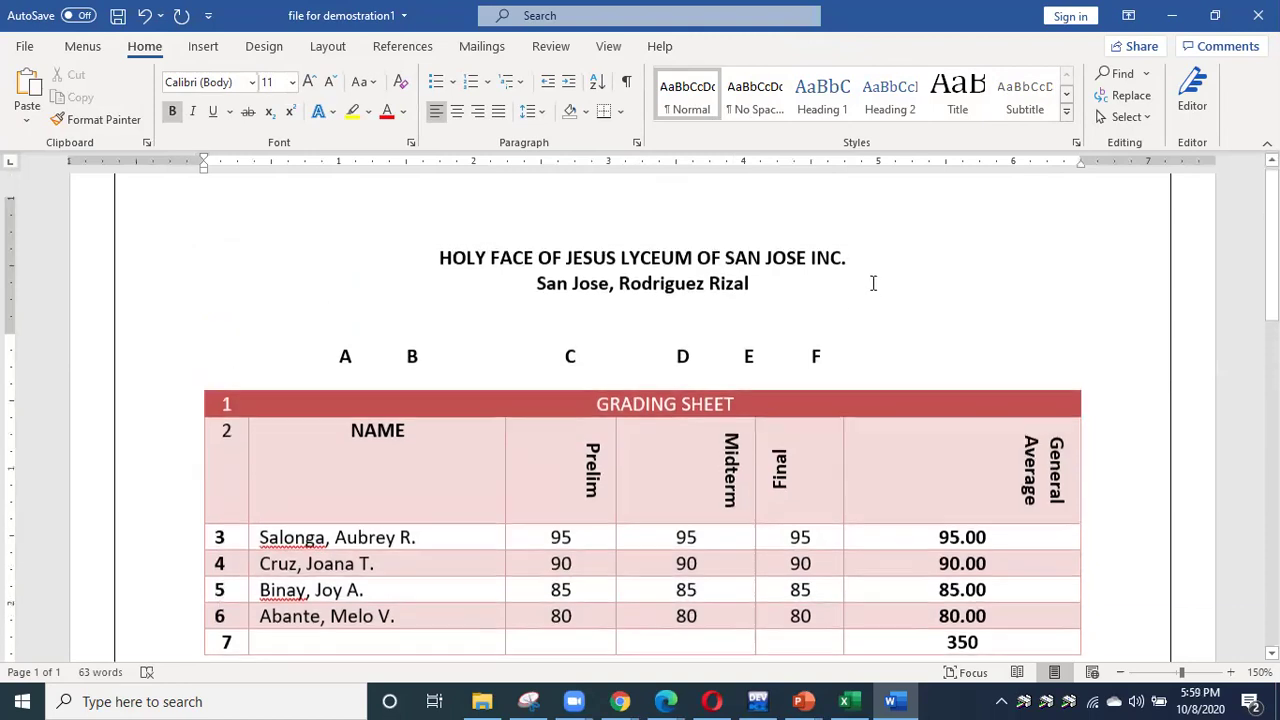